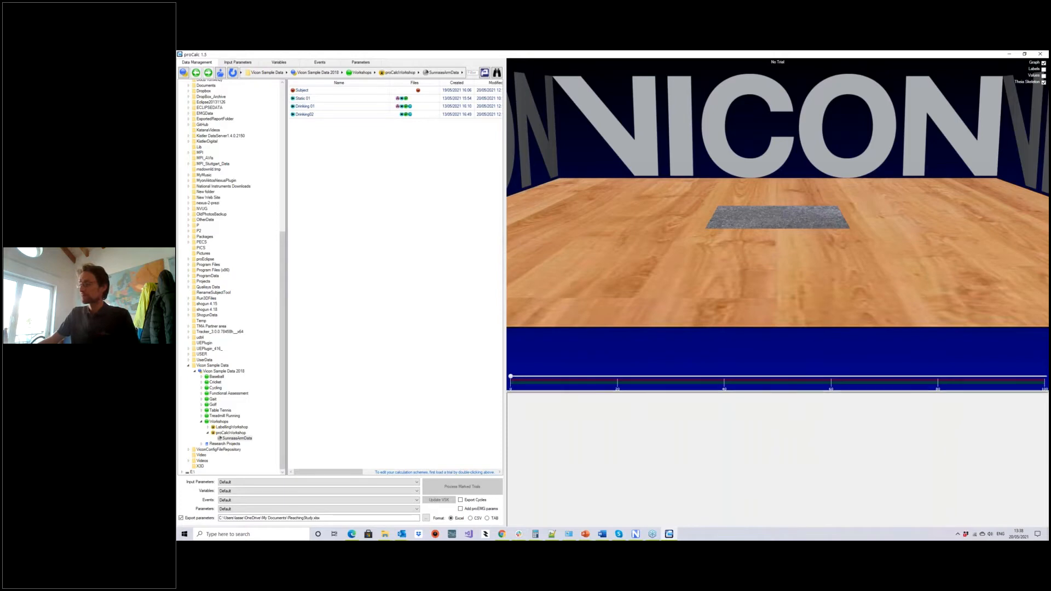
Load the Drinking 01 trial from the SunniesArmData session into the 3D view.
{"action": "left_click_drag", "start_coordinate": [800, 321], "coordinate": [797, 335]}
{"action": "mouse_move", "coordinate": [797, 336]}
{"action": "right_mouse_down"}
{"action": "mouse_move", "coordinate": [787, 306]}
{"action": "mouse_move", "coordinate": [780, 331]}
{"action": "right_mouse_up"}
{"action": "left_click", "coordinate": [312, 107]}
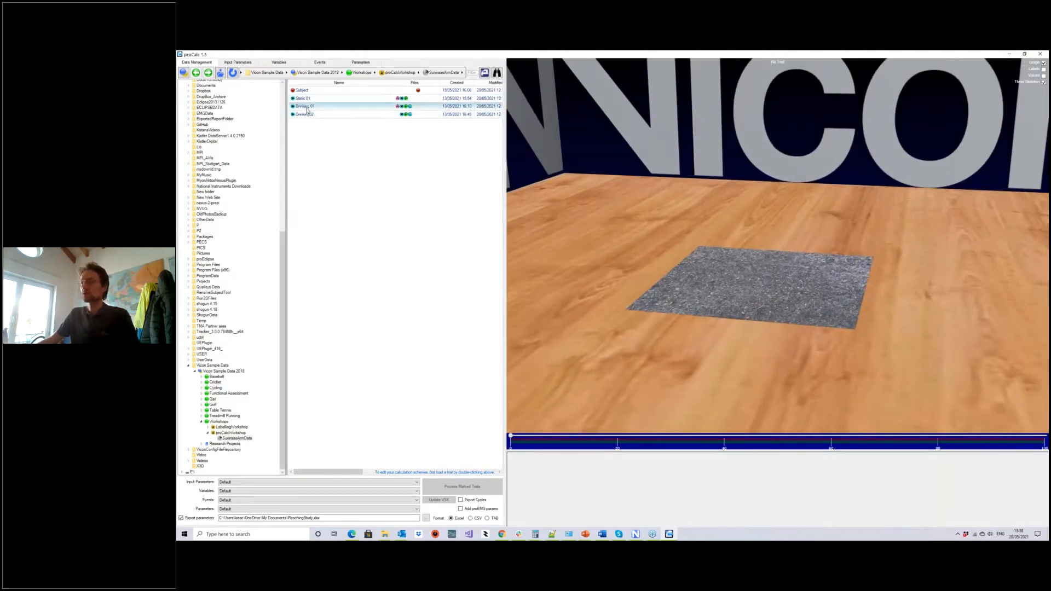
{"action": "double_click", "coordinate": [307, 108]}
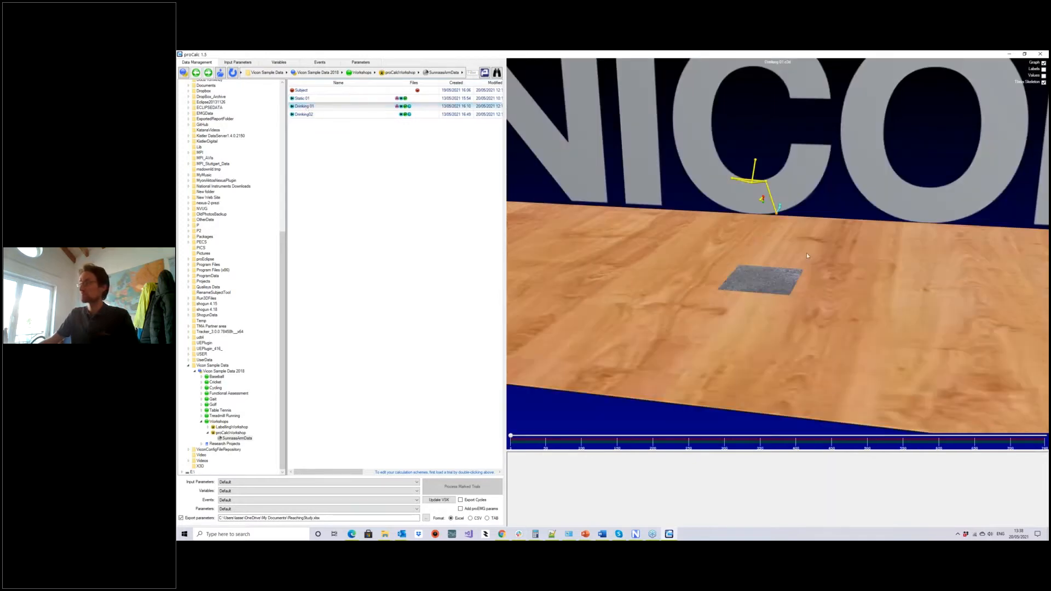
Examine the Drinking 01 skeleton and cup markers from several angles, scrubbing through the first frames and returning to the start.
{"action": "left_click_drag", "start_coordinate": [732, 313], "coordinate": [804, 306]}
{"action": "right_click_drag", "start_coordinate": [805, 306], "coordinate": [819, 283]}
{"action": "left_click_drag", "start_coordinate": [819, 283], "coordinate": [799, 257]}
{"action": "middle_click_drag", "start_coordinate": [799, 257], "coordinate": [840, 342]}
{"action": "left_click_drag", "start_coordinate": [839, 342], "coordinate": [913, 325]}
{"action": "scroll", "coordinate": [913, 325], "scroll_direction": "up", "scroll_amount": 1}
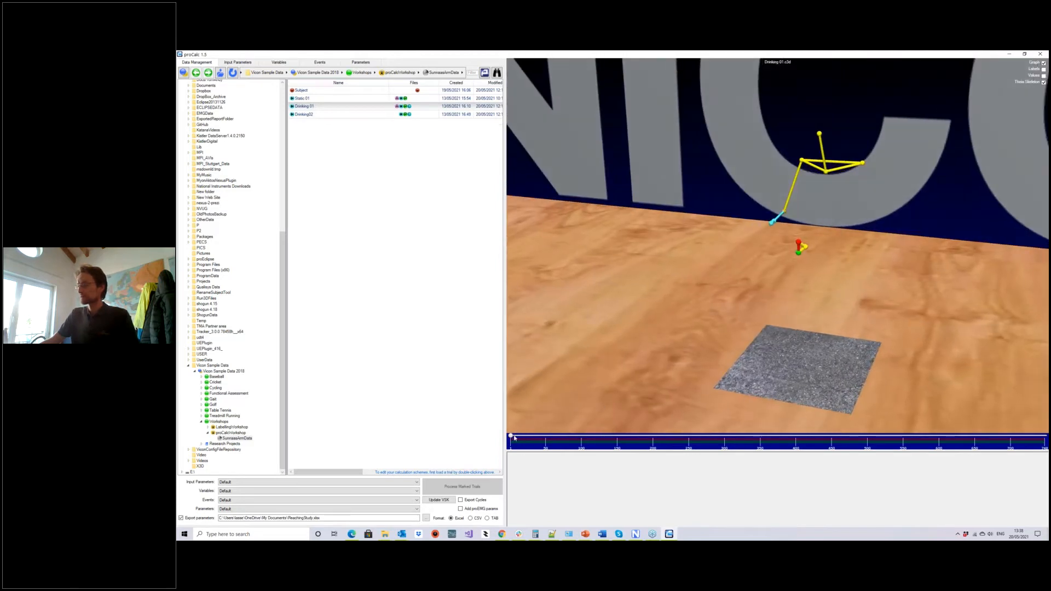
{"action": "left_click_drag", "start_coordinate": [510, 436], "coordinate": [531, 448]}
{"action": "left_click_drag", "start_coordinate": [969, 313], "coordinate": [923, 313]}
{"action": "scroll", "coordinate": [923, 306], "scroll_direction": "up", "scroll_amount": 4}
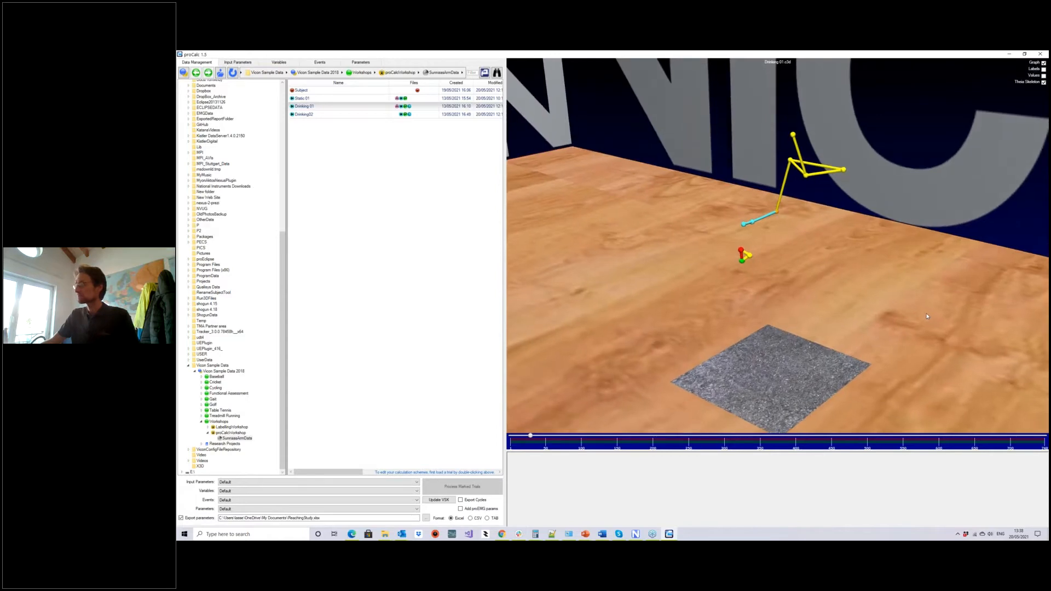
{"action": "middle_click_drag", "start_coordinate": [921, 299], "coordinate": [916, 324]}
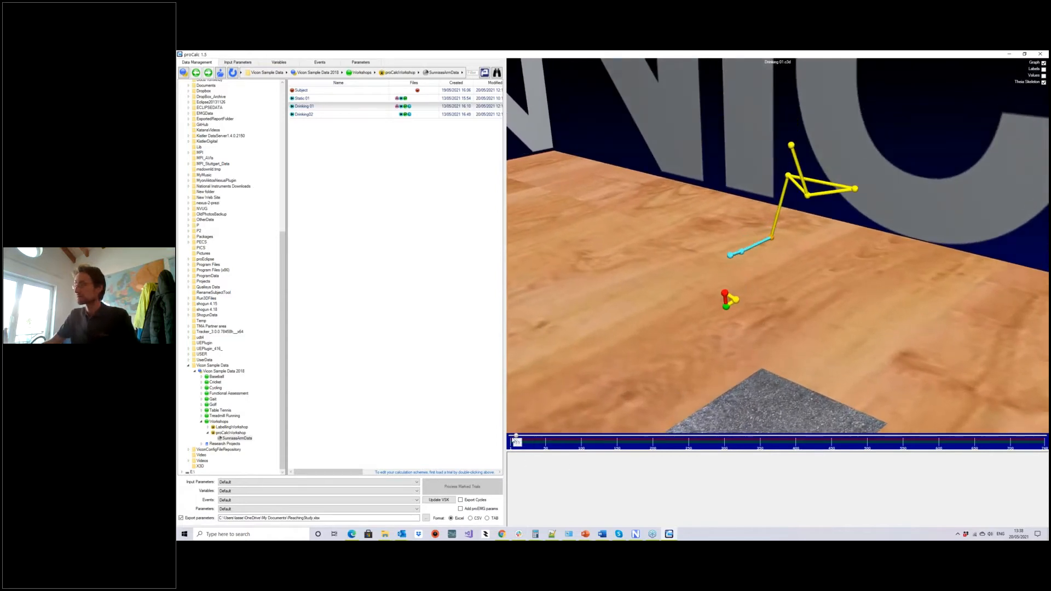
{"action": "left_click_drag", "start_coordinate": [529, 436], "coordinate": [510, 419]}
Load the Drinking02 trial and review its reaching motion, scrubbing to about frame 140 and back to the start.
{"action": "double_click", "coordinate": [318, 114]}
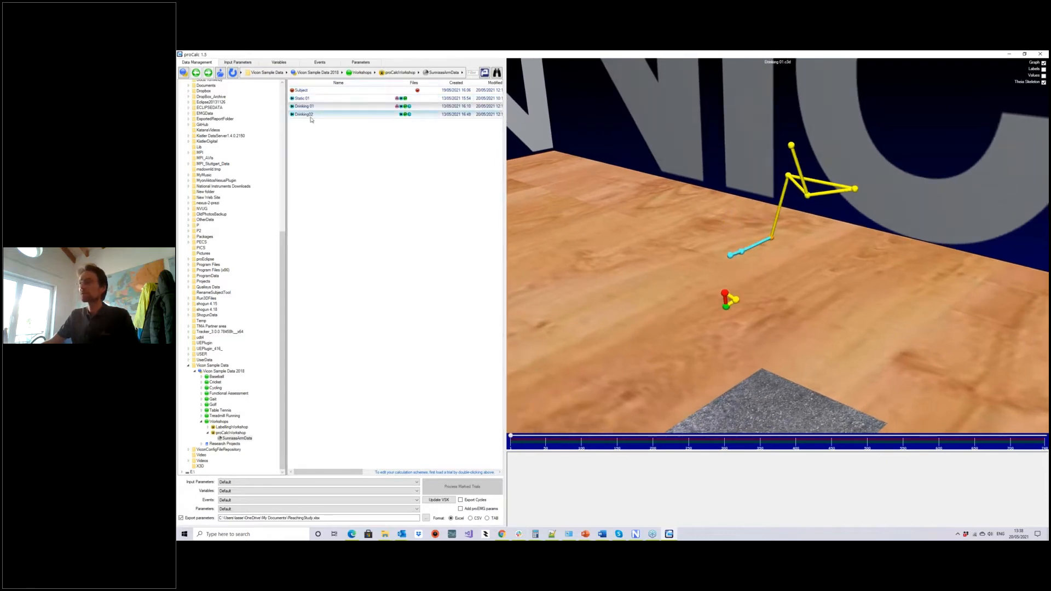
{"action": "left_click_drag", "start_coordinate": [905, 333], "coordinate": [894, 334]}
{"action": "middle_click_drag", "start_coordinate": [894, 334], "coordinate": [953, 347]}
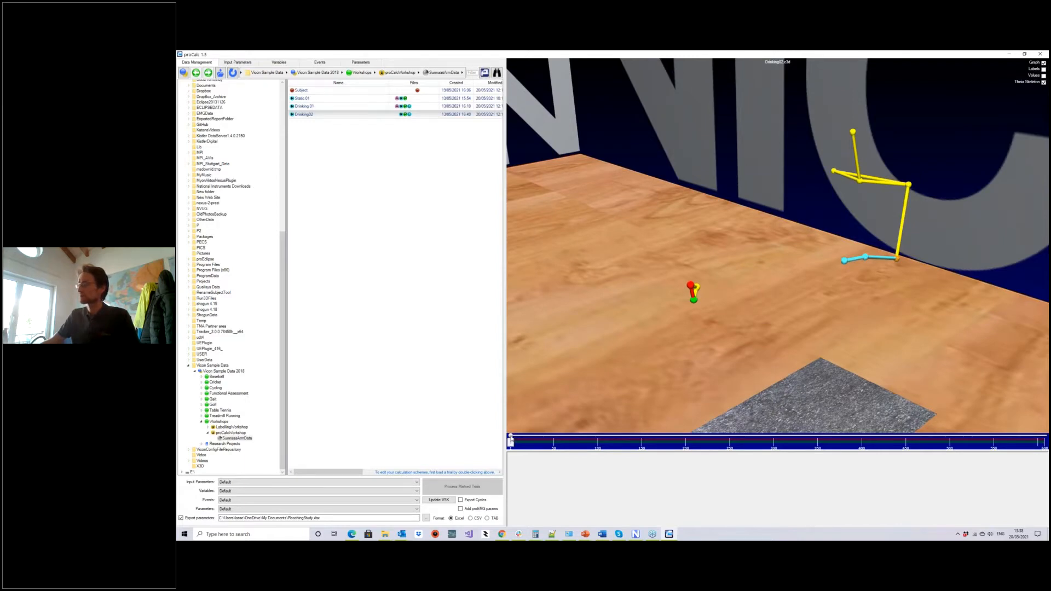
{"action": "left_click_drag", "start_coordinate": [510, 440], "coordinate": [635, 436]}
{"action": "left_click_drag", "start_coordinate": [948, 349], "coordinate": [816, 351]}
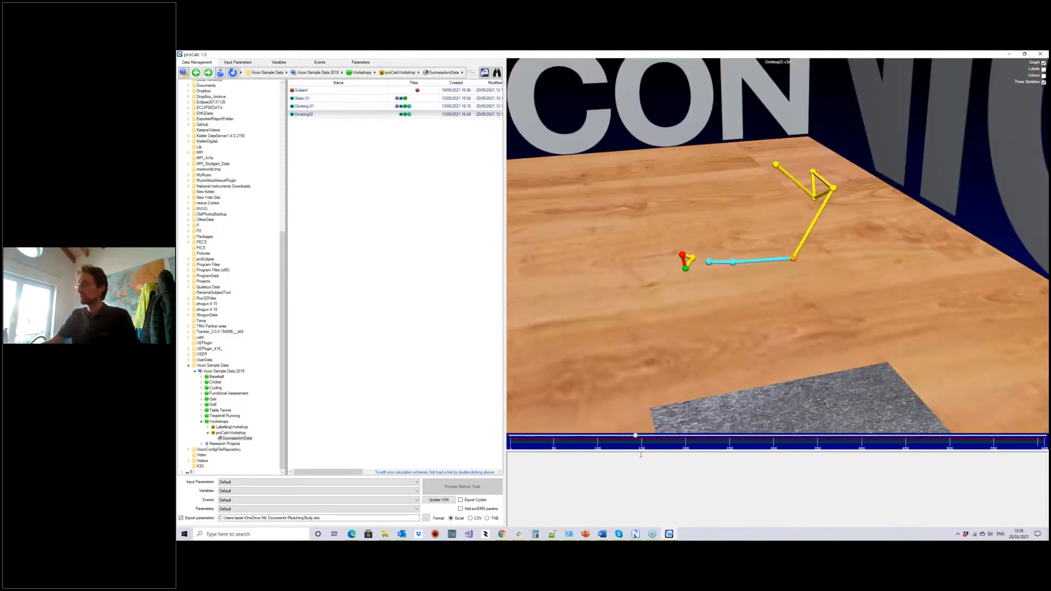
{"action": "left_click_drag", "start_coordinate": [636, 436], "coordinate": [511, 437]}
{"action": "left_click_drag", "start_coordinate": [578, 347], "coordinate": [647, 363]}
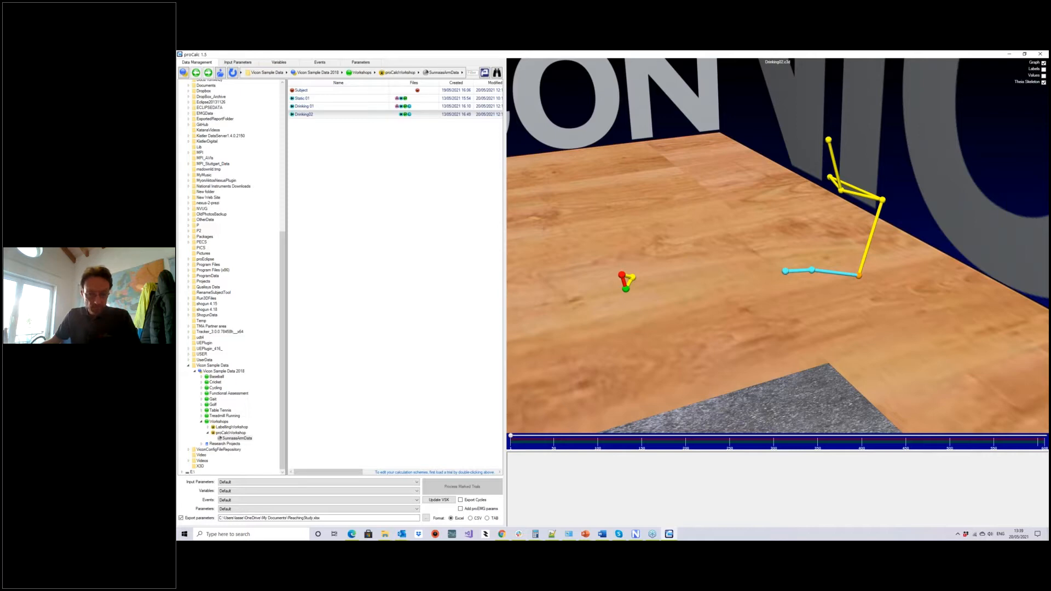
{"action": "key", "text": "alt+Tab"}
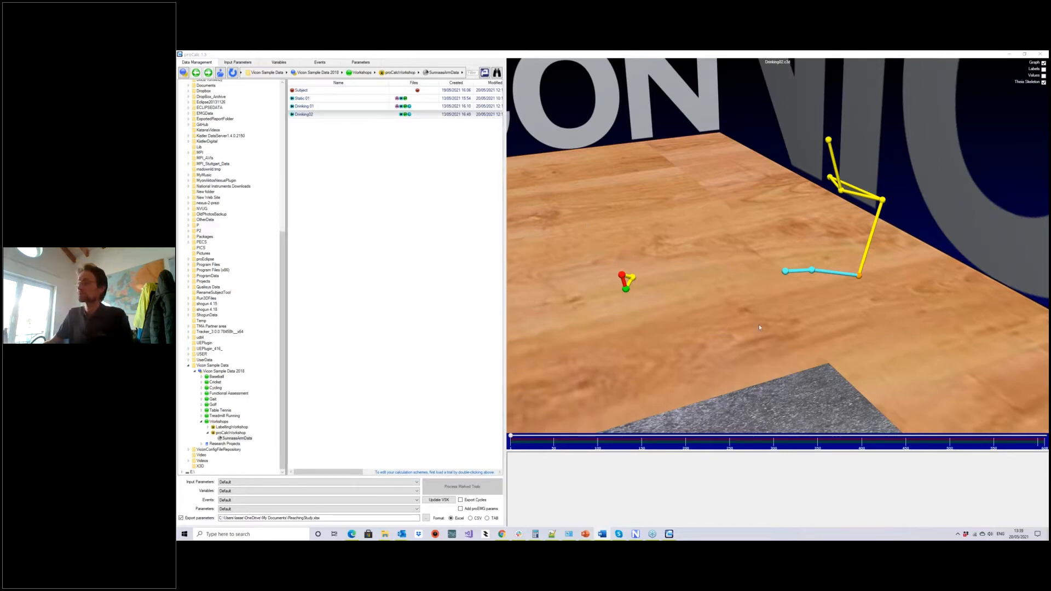
{"action": "right_click_drag", "start_coordinate": [713, 323], "coordinate": [709, 314]}
{"action": "middle_click_drag", "start_coordinate": [709, 314], "coordinate": [713, 337]}
{"action": "left_click_drag", "start_coordinate": [714, 337], "coordinate": [692, 325]}
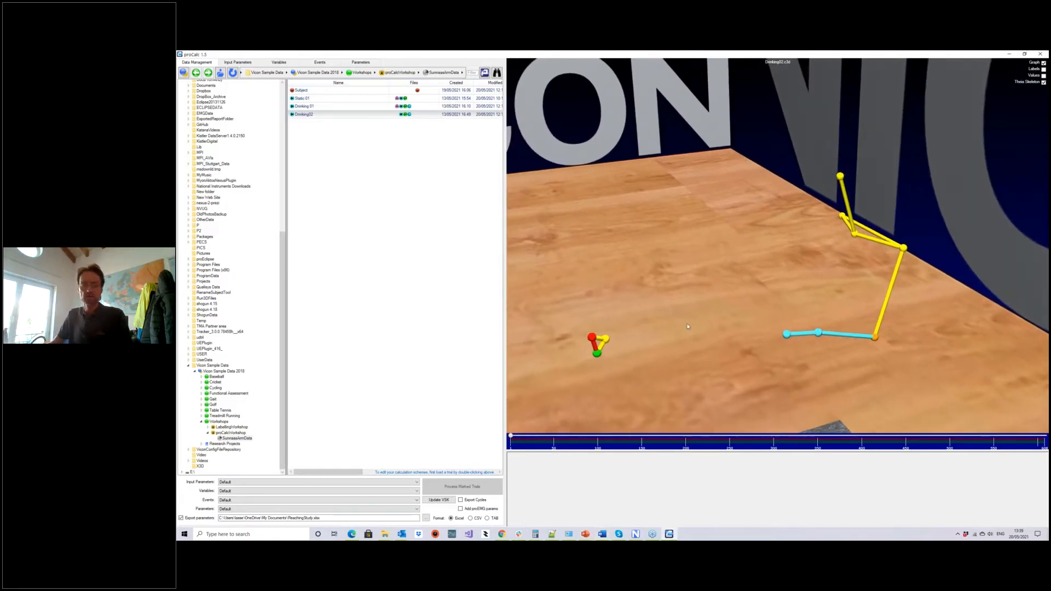
{"action": "middle_click_drag", "start_coordinate": [706, 281], "coordinate": [723, 254]}
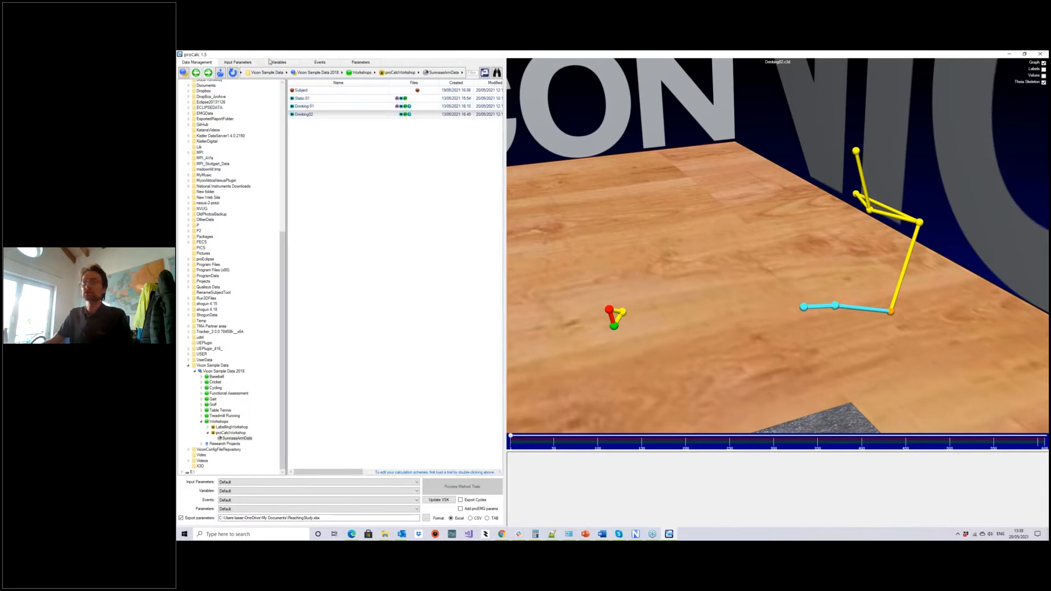
Load the Drinking 01 trial back into the 3D view.
{"action": "mouse_move", "coordinate": [720, 315]}
{"action": "middle_mouse_down"}
{"action": "mouse_move", "coordinate": [702, 301]}
{"action": "mouse_move", "coordinate": [724, 315]}
{"action": "middle_mouse_up"}
{"action": "double_click", "coordinate": [303, 106]}
{"action": "middle_click_drag", "start_coordinate": [708, 289], "coordinate": [700, 279]}
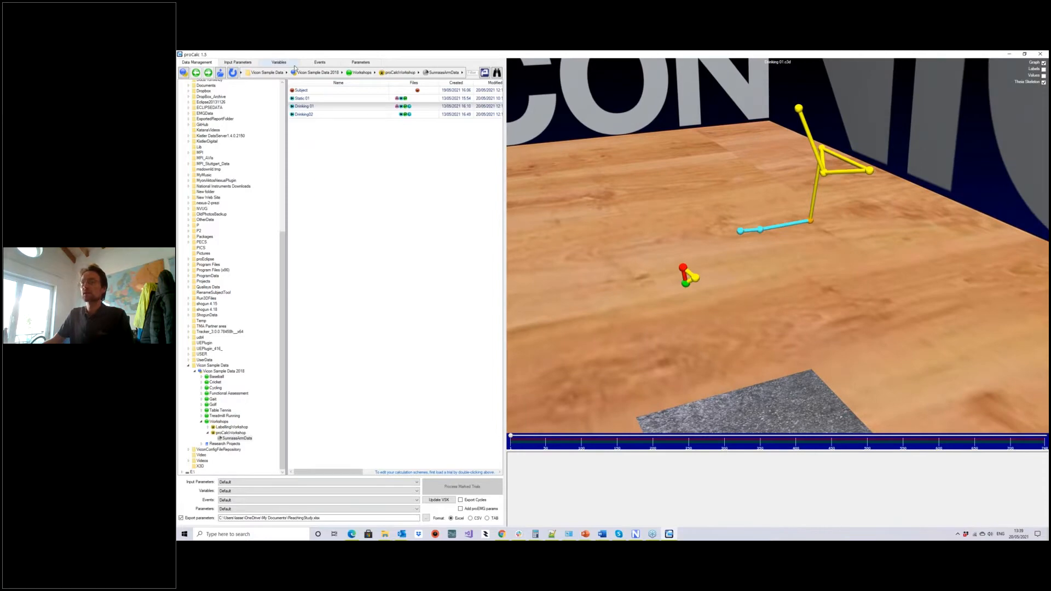
Create a new variables scheme named Webinar.
{"action": "left_click", "coordinate": [277, 62]}
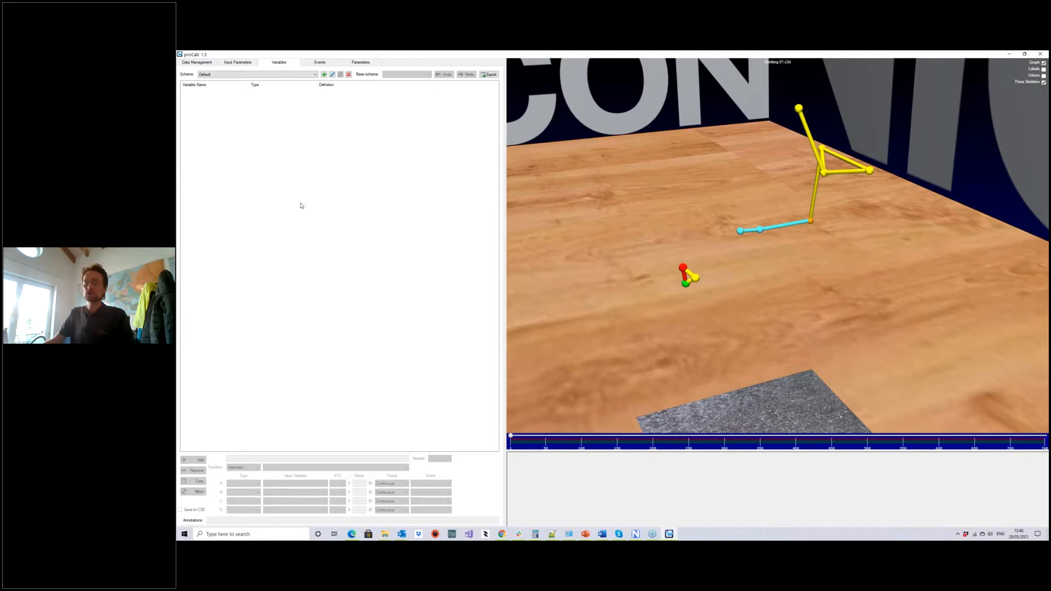
{"action": "left_click", "coordinate": [325, 75]}
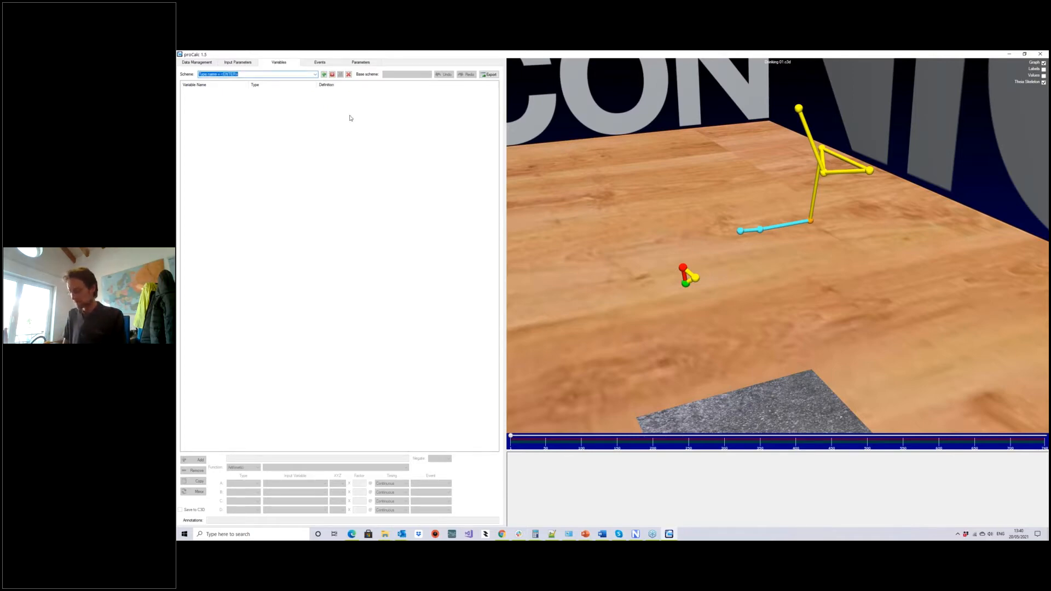
{"action": "type", "text": "Webinar"}
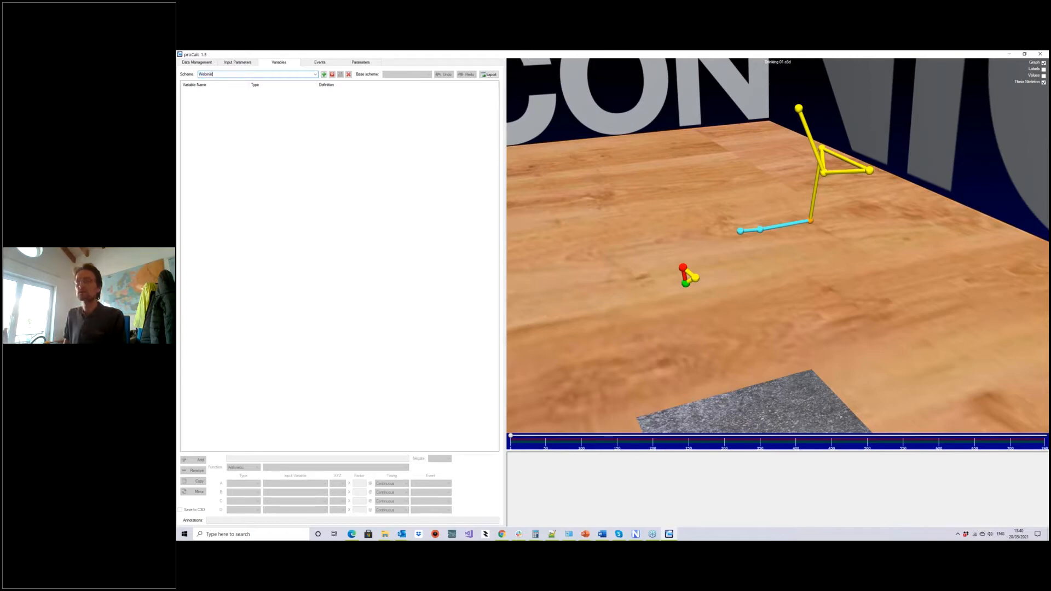
{"action": "key", "text": "Return"}
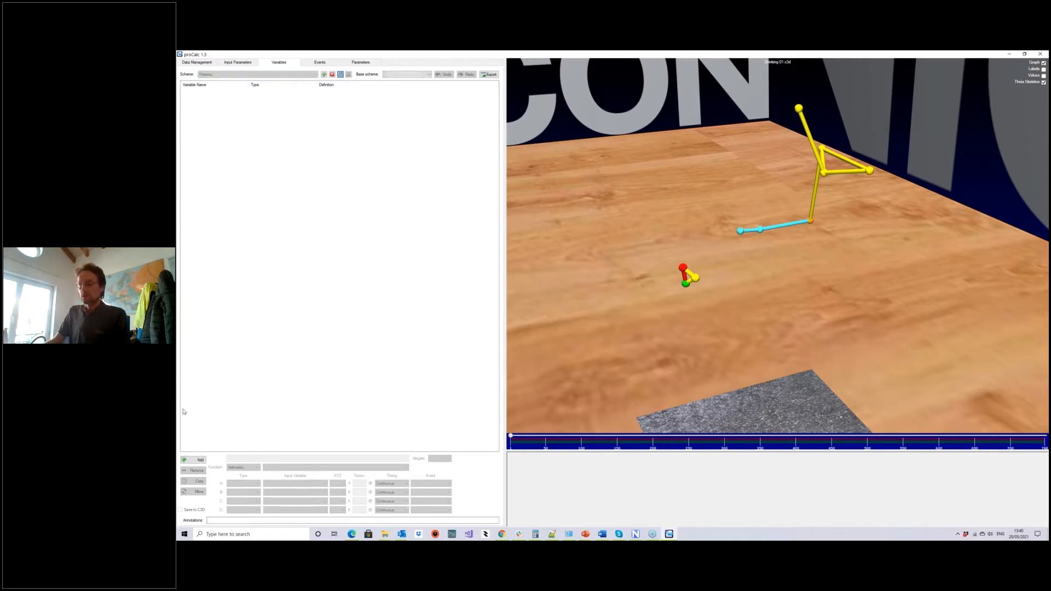
Add a new variable to the scheme and name it BodyUpVector.
{"action": "left_click_drag", "start_coordinate": [849, 332], "coordinate": [704, 352]}
{"action": "left_click_drag", "start_coordinate": [780, 316], "coordinate": [789, 315]}
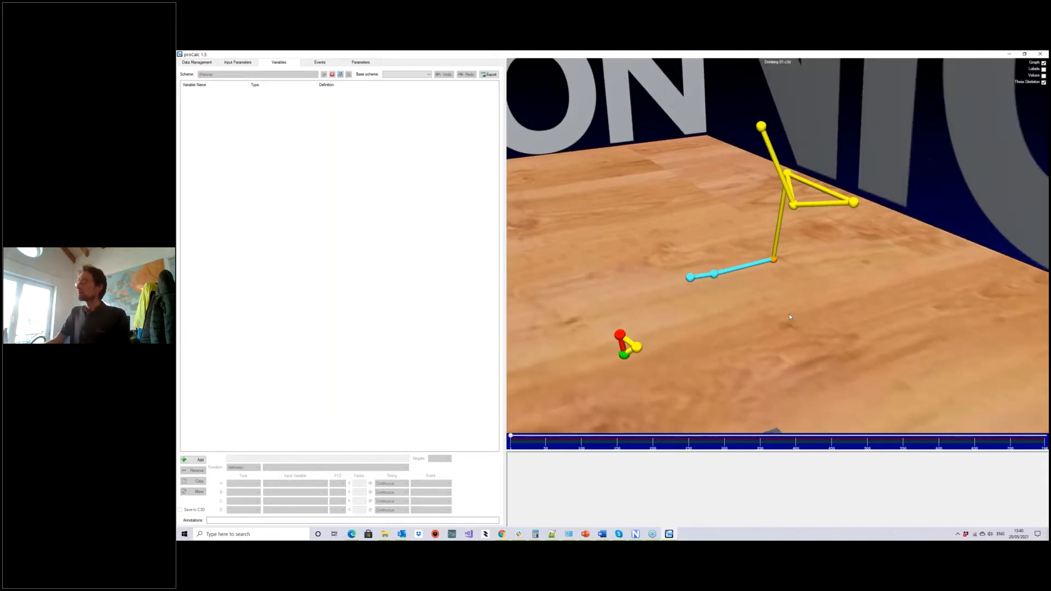
{"action": "left_click", "coordinate": [196, 460]}
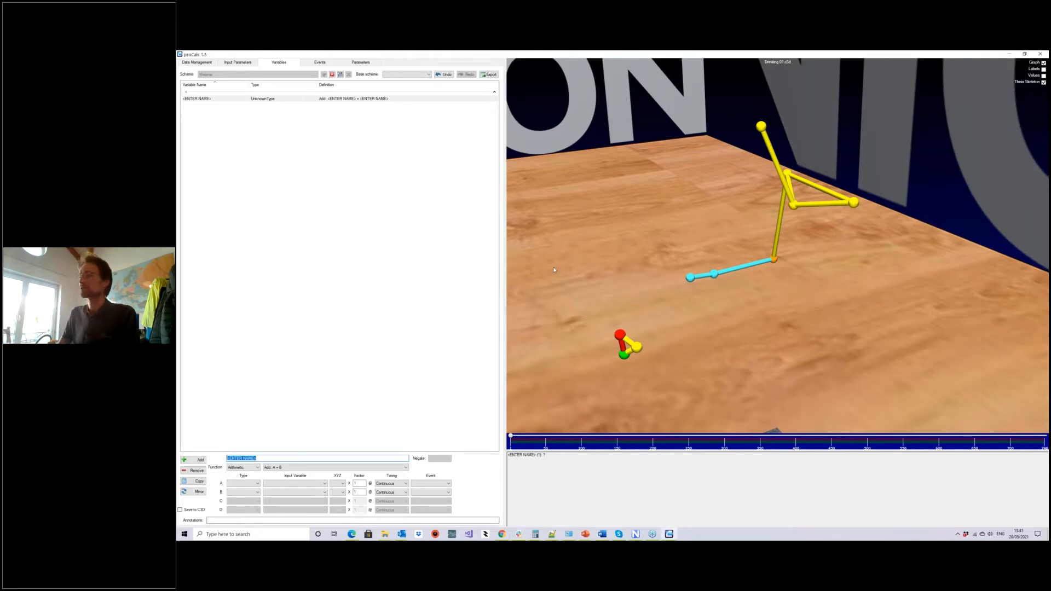
{"action": "left_click_drag", "start_coordinate": [872, 332], "coordinate": [842, 317]}
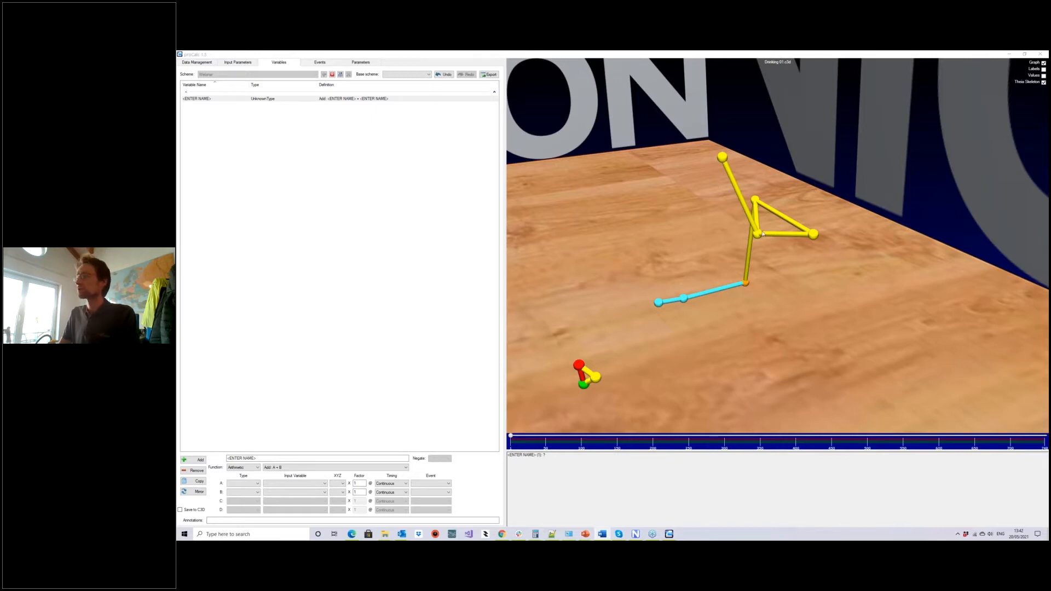
{"action": "left_click_drag", "start_coordinate": [775, 268], "coordinate": [765, 257]}
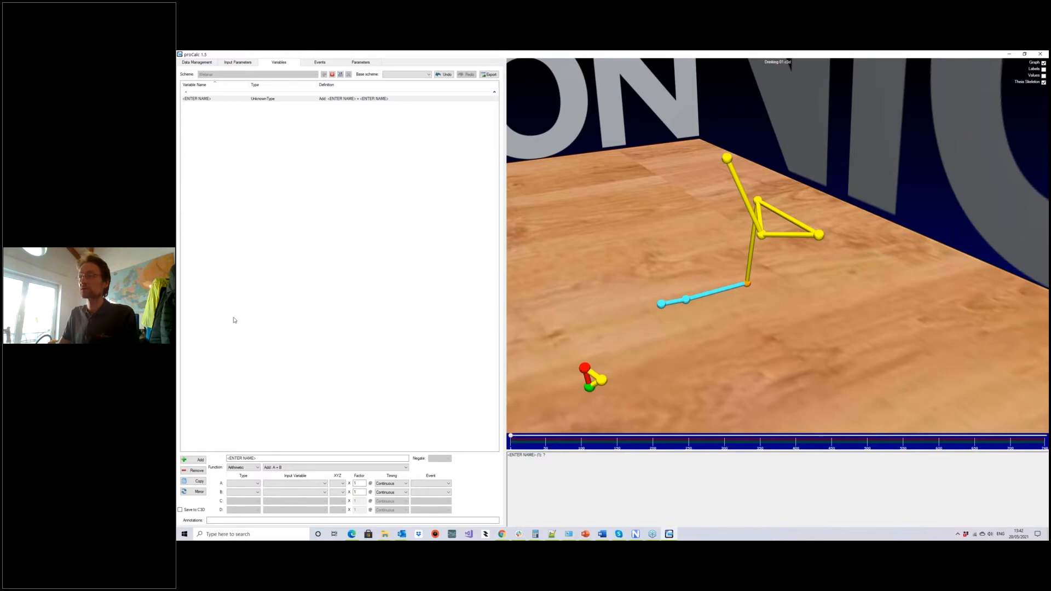
{"action": "left_click_drag", "start_coordinate": [268, 458], "coordinate": [224, 459]}
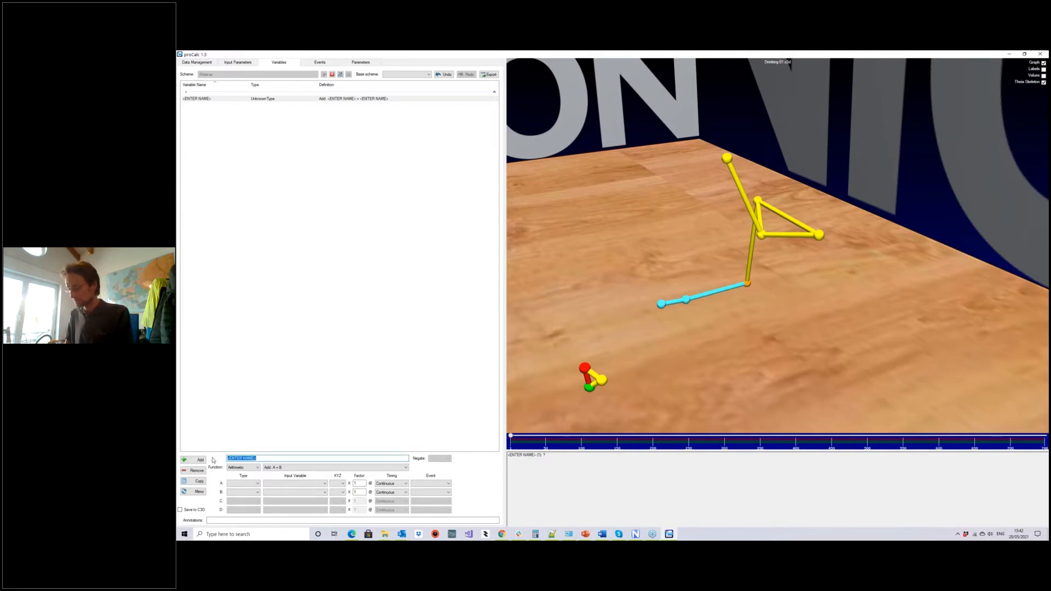
{"action": "type", "text": "To"}
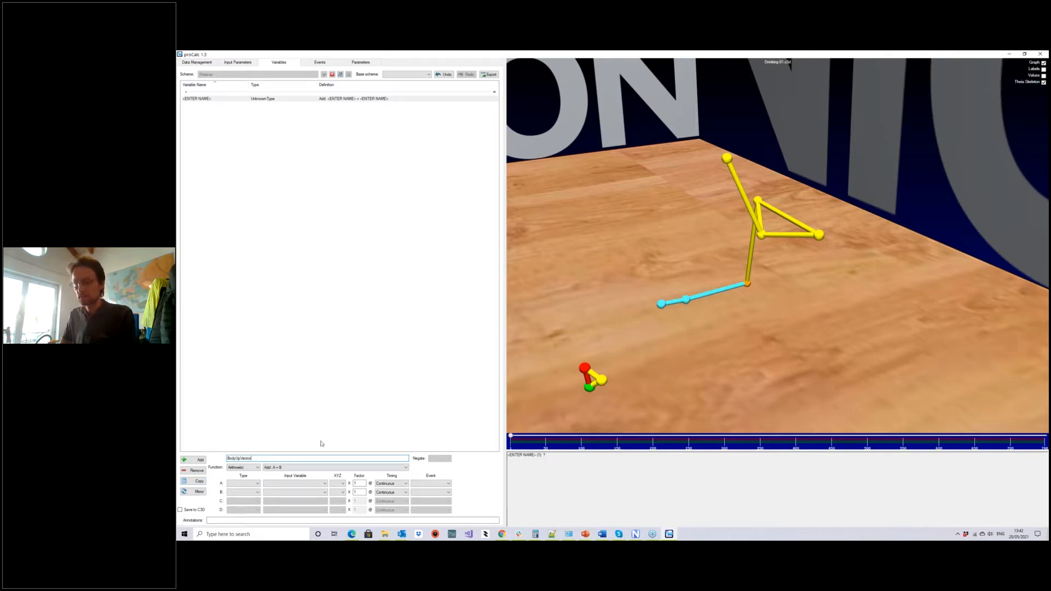
Set the BodyUpVector function to Vector with the definition "From point A to point B".
{"action": "left_click", "coordinate": [238, 470]}
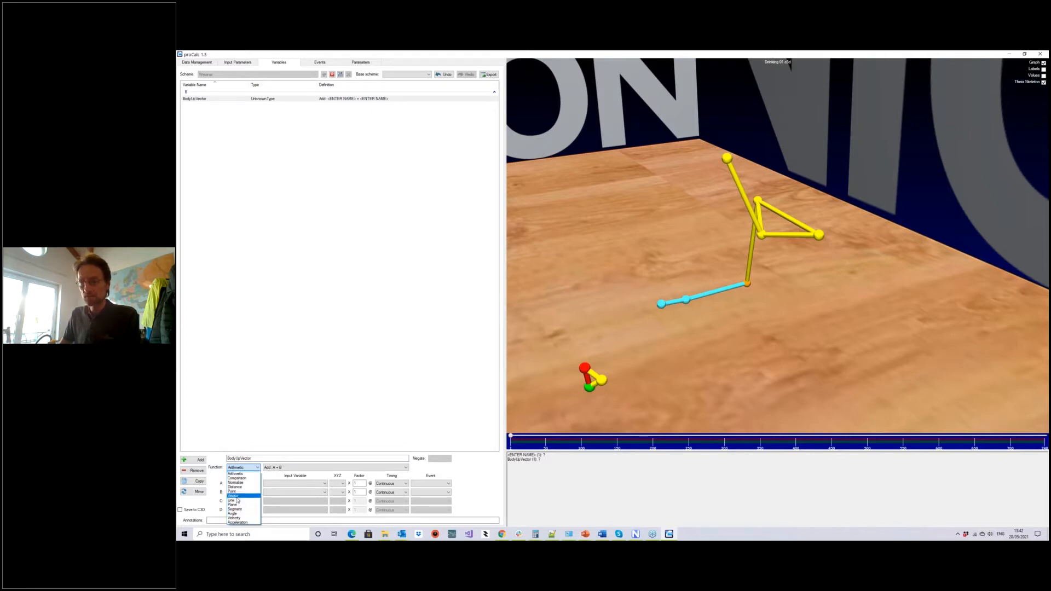
{"action": "left_click", "coordinate": [236, 496]}
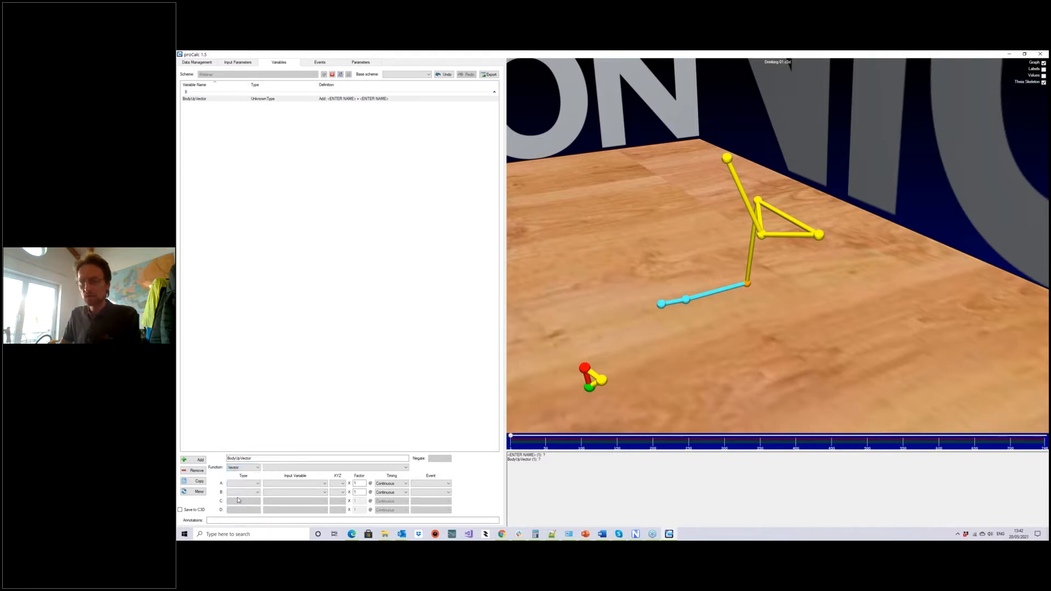
{"action": "left_click", "coordinate": [281, 468]}
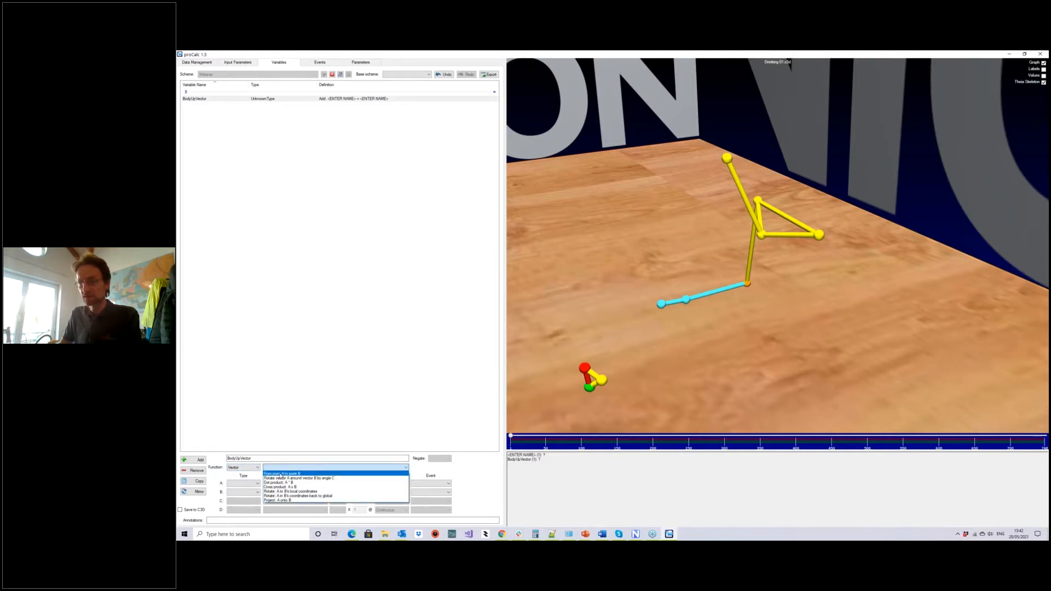
{"action": "left_click", "coordinate": [280, 474]}
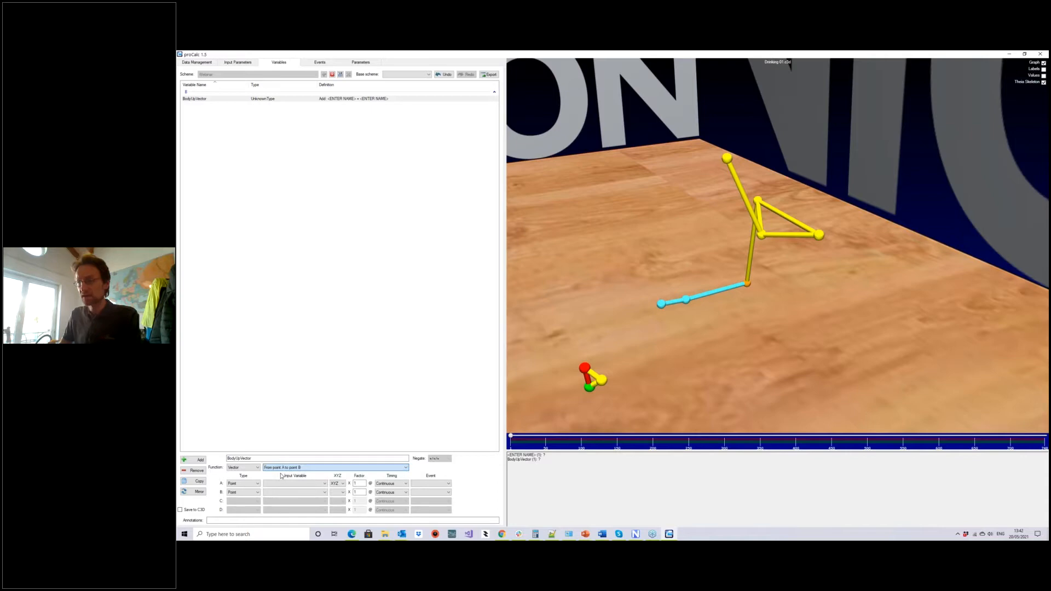
Assign Clavicle as point A and Head as point B of BodyUpVector, and inspect the resulting vector on the skeleton.
{"action": "left_click", "coordinate": [762, 237]}
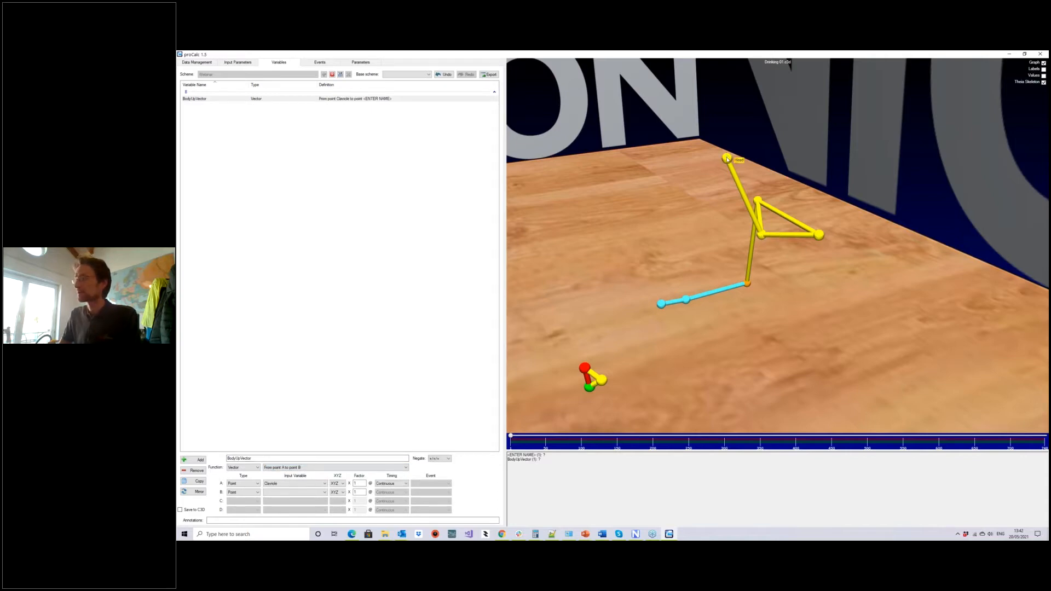
{"action": "mouse_move", "coordinate": [885, 349]}
{"action": "left_mouse_down"}
{"action": "mouse_move", "coordinate": [862, 350]}
{"action": "mouse_move", "coordinate": [879, 346]}
{"action": "left_mouse_up"}
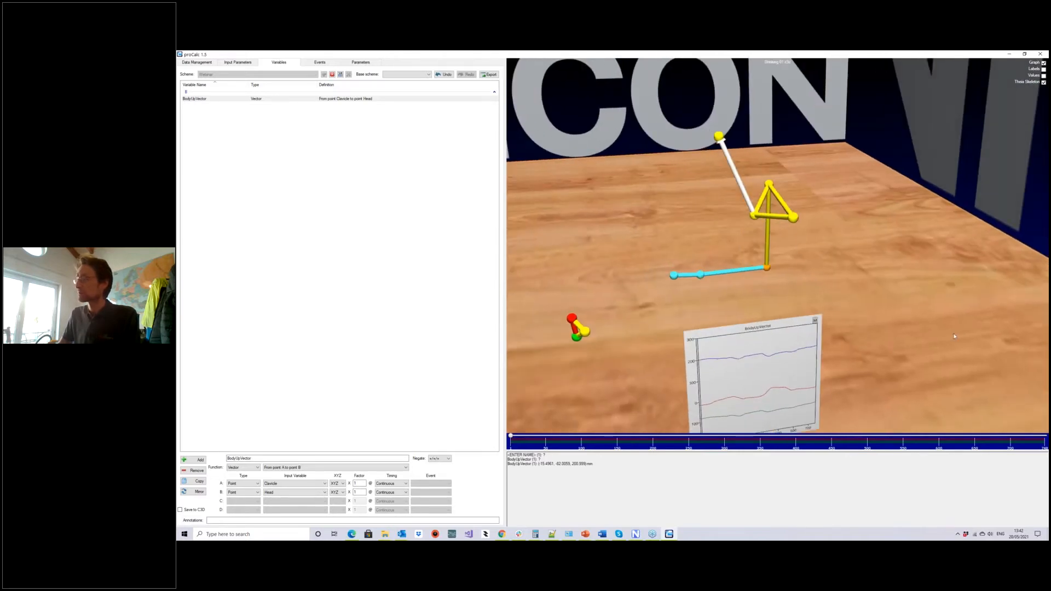
{"action": "scroll", "coordinate": [924, 318], "scroll_direction": "up", "scroll_amount": 3}
{"action": "mouse_move", "coordinate": [922, 326]}
{"action": "middle_mouse_down"}
{"action": "mouse_move", "coordinate": [923, 313]}
{"action": "mouse_move", "coordinate": [925, 327]}
{"action": "middle_mouse_up"}
{"action": "scroll", "coordinate": [926, 322], "scroll_direction": "down", "scroll_amount": 3}
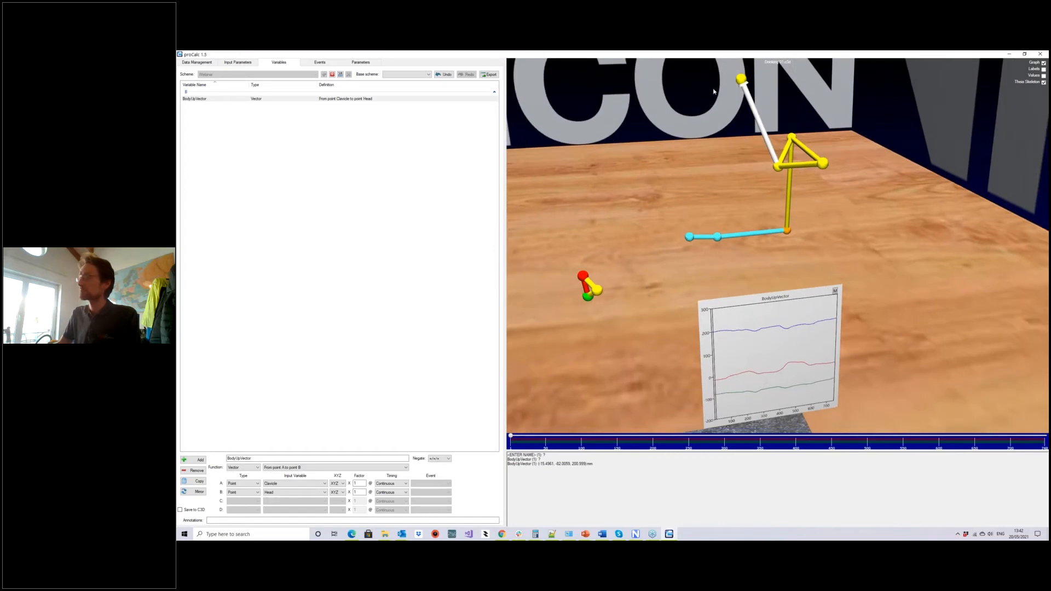
{"action": "left_click_drag", "start_coordinate": [820, 209], "coordinate": [835, 221]}
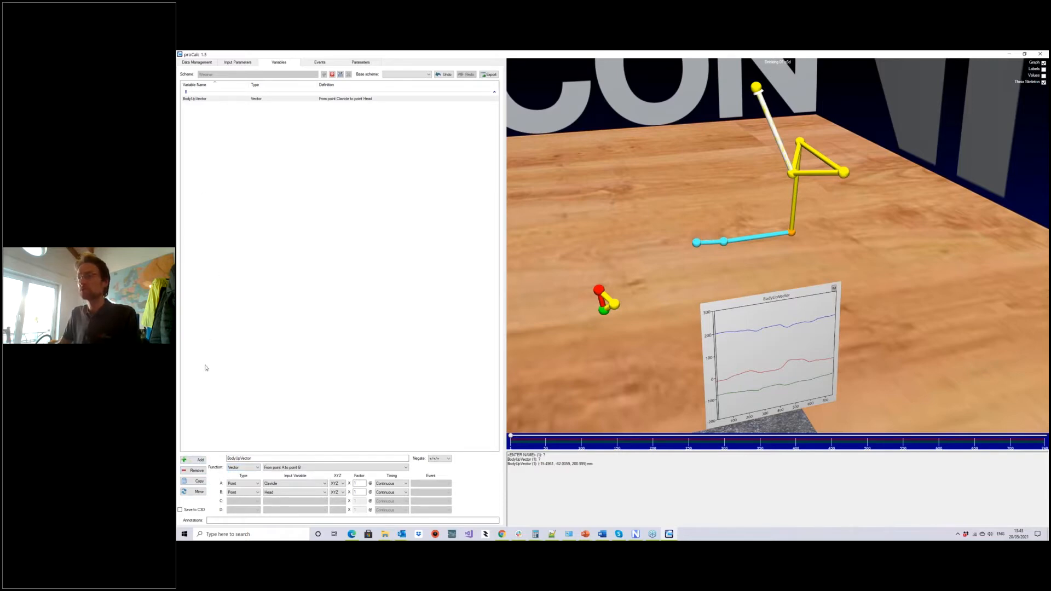
Add a new variable to the scheme and name it HalfwayBetweenShoulder.
{"action": "left_click", "coordinate": [199, 460]}
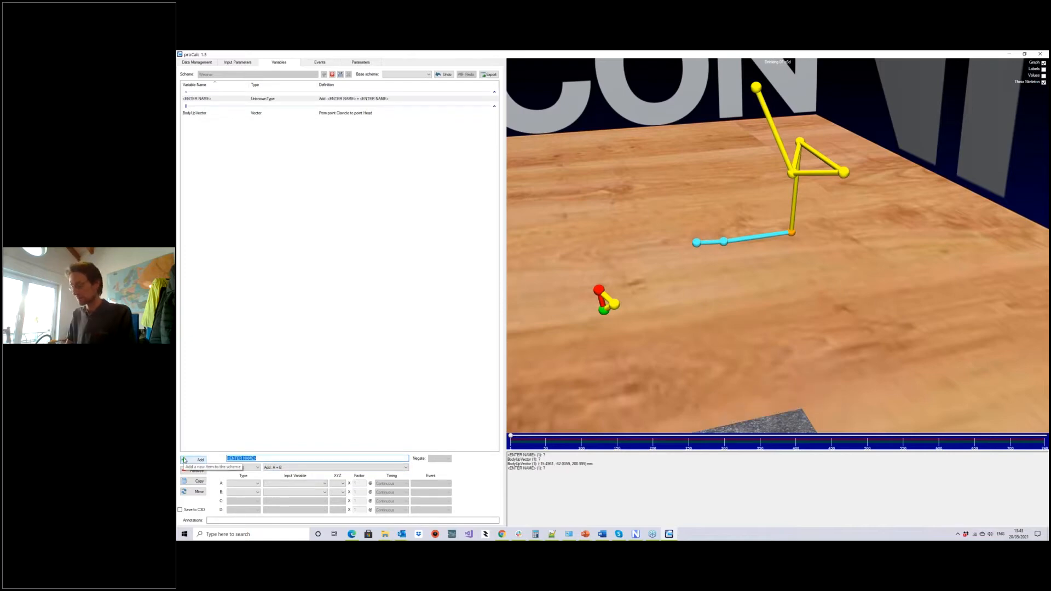
{"action": "type", "text": "Halfw"}
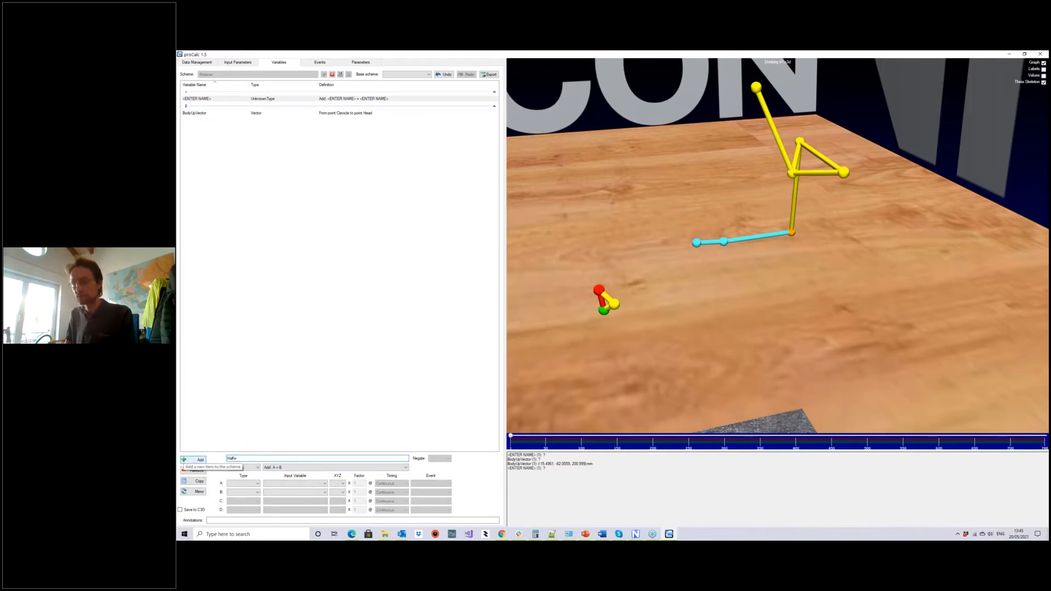
{"action": "type", "text": "ayBetweenShoulder"}
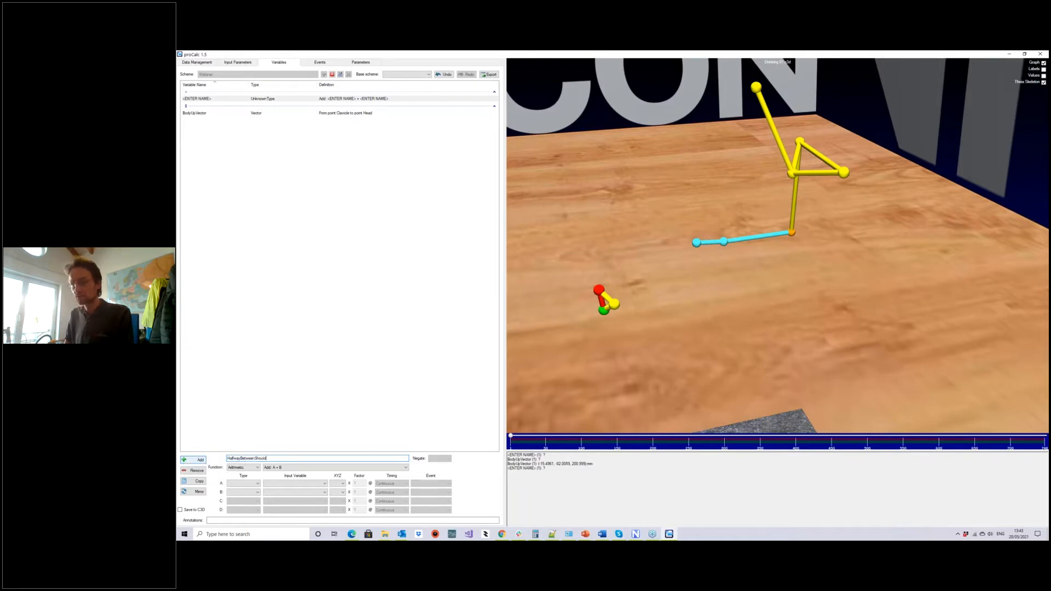
Set the HalfwayBetweenShoulder function to Point with the definition "Halfway between A and B".
{"action": "left_click", "coordinate": [253, 467]}
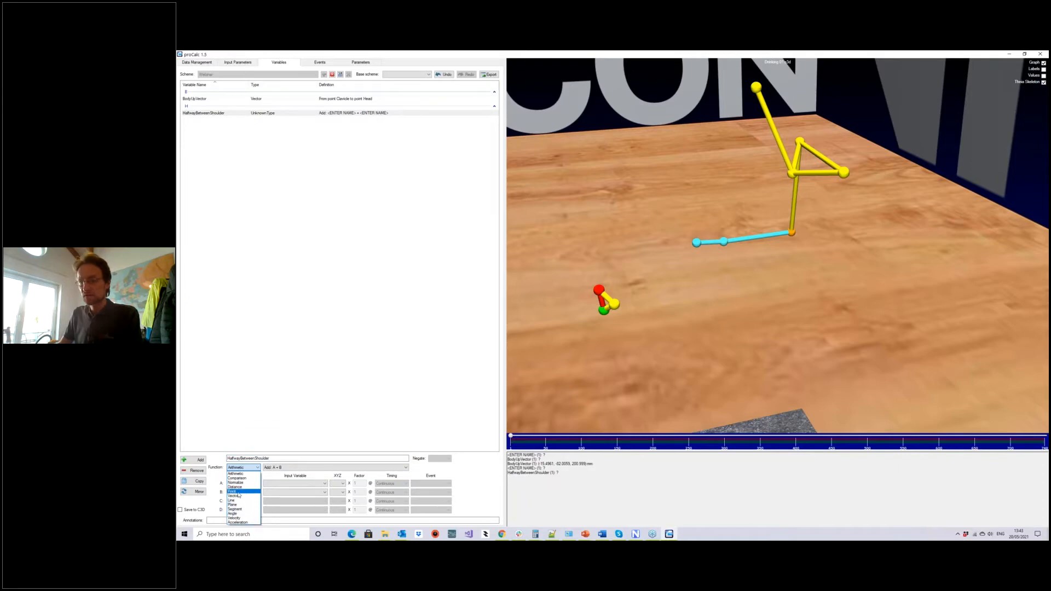
{"action": "left_click", "coordinate": [239, 493]}
{"action": "left_click", "coordinate": [284, 468]}
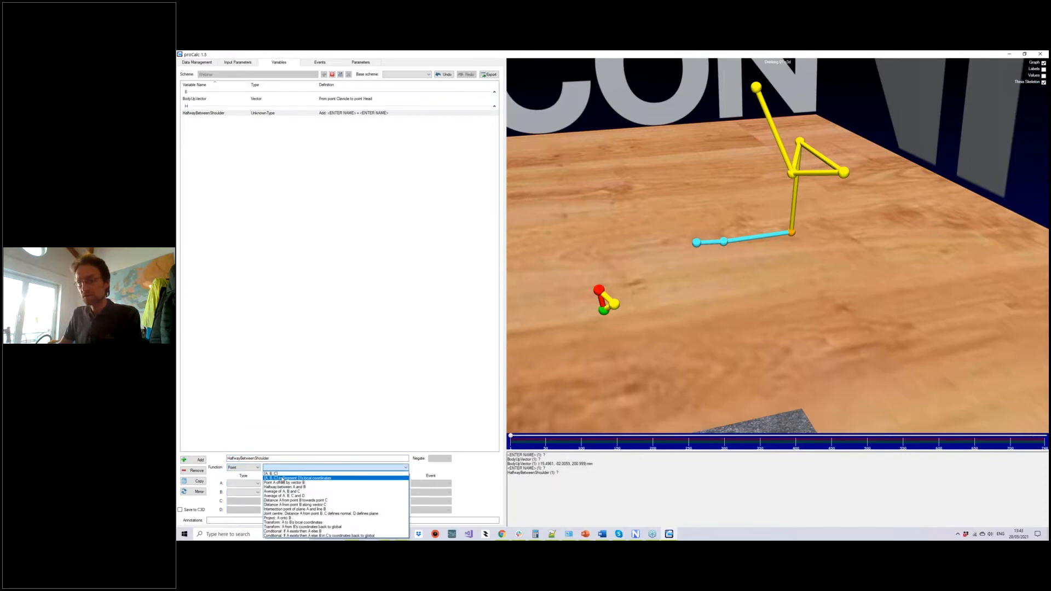
{"action": "left_click", "coordinate": [285, 487]}
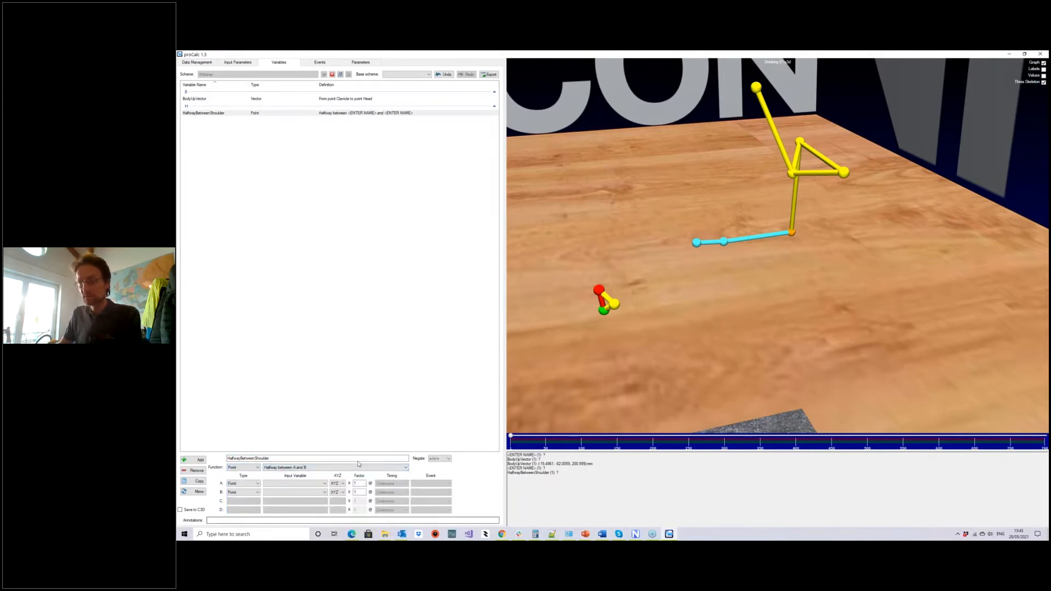
Assign OppositeShoulder as point A and Shoulder as point B of HalfwayBetweenShoulder, and inspect the midpoint on the skeleton.
{"action": "left_click", "coordinate": [844, 173]}
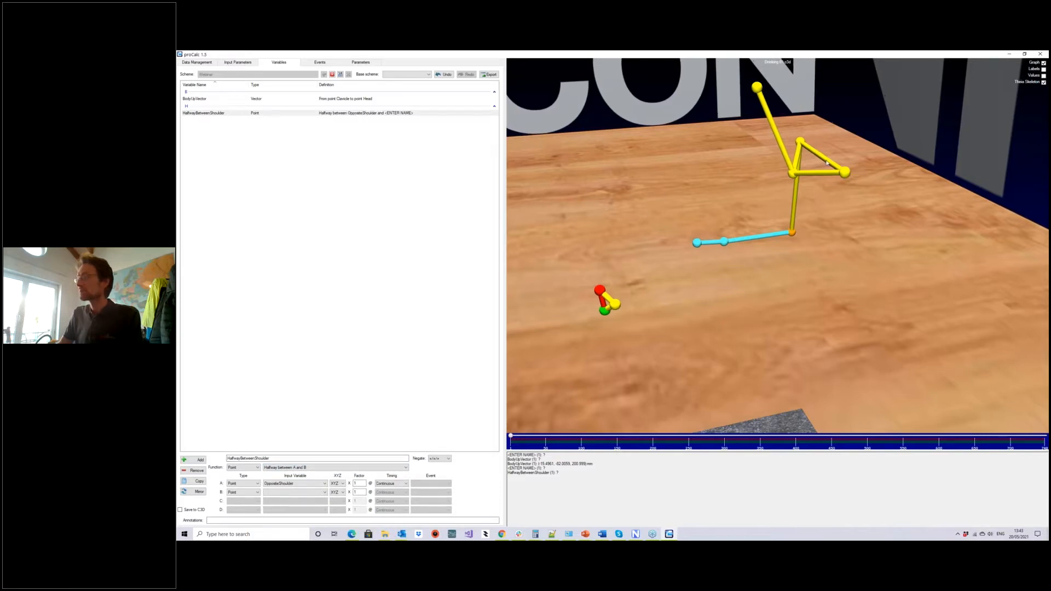
{"action": "left_click", "coordinate": [808, 149]}
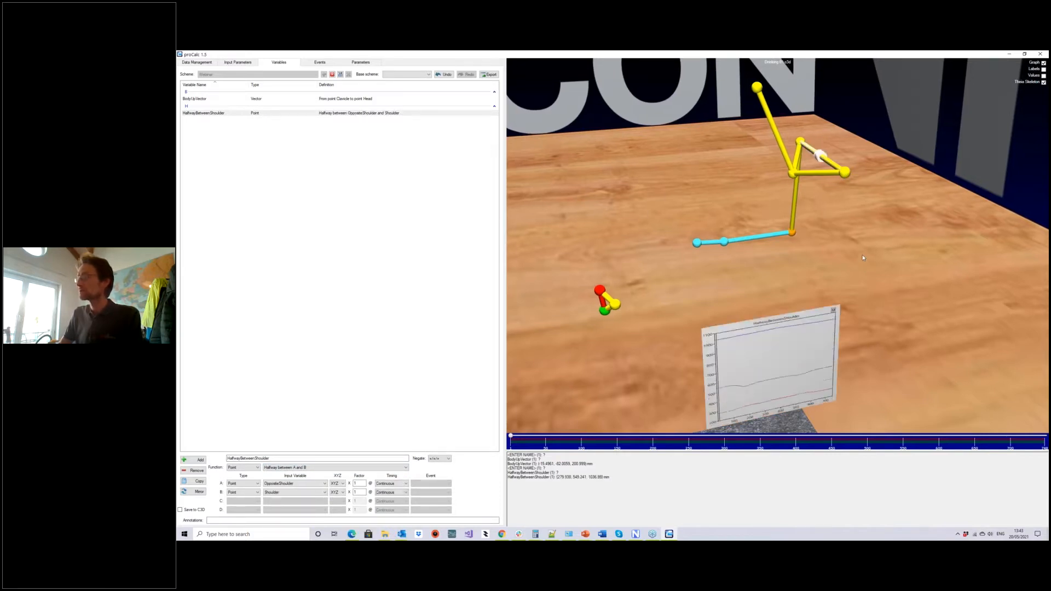
{"action": "left_click_drag", "start_coordinate": [837, 260], "coordinate": [615, 231]}
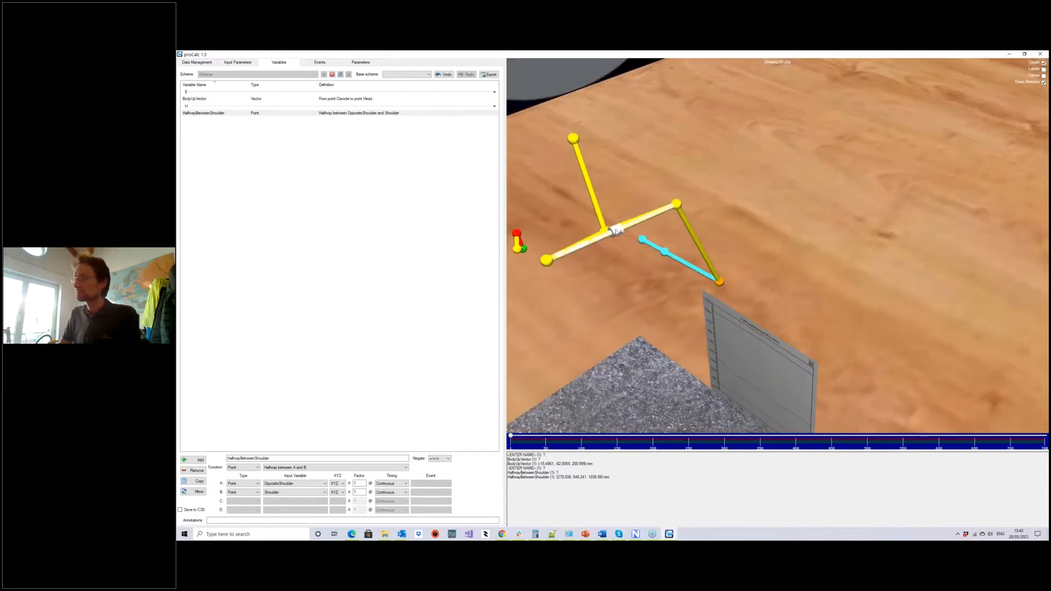
{"action": "left_click_drag", "start_coordinate": [617, 296], "coordinate": [783, 279]}
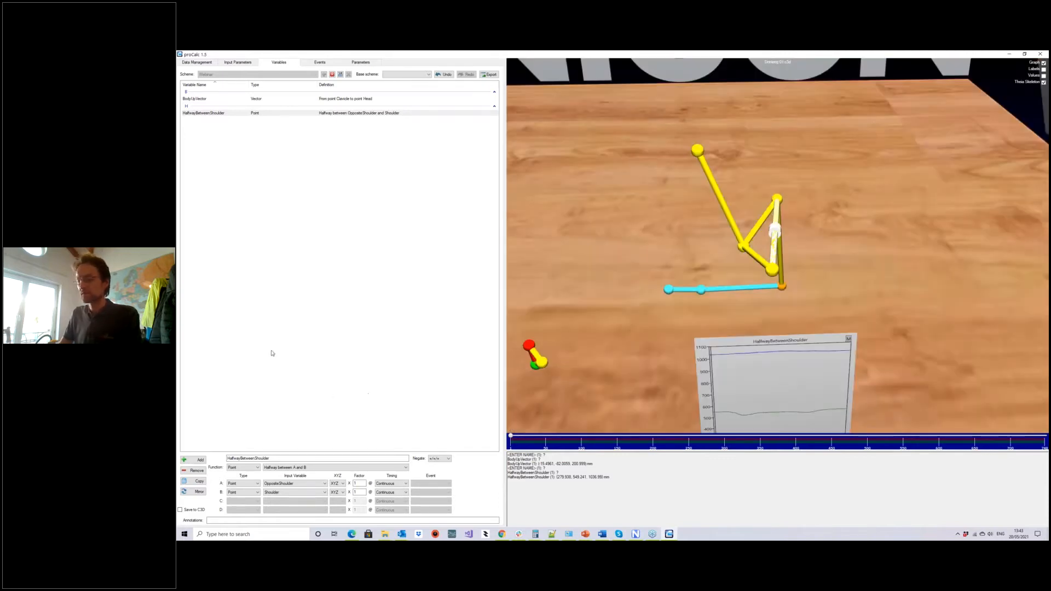
Duplicate the BodyUpVector variable and rename the copy as BodyFwdVector.
{"action": "left_click", "coordinate": [204, 99]}
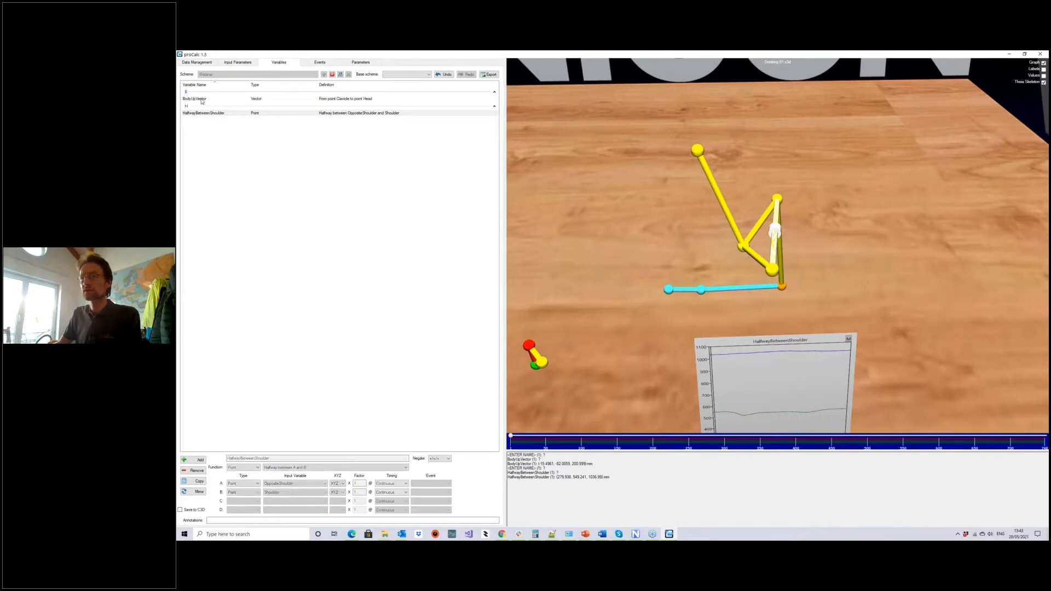
{"action": "left_click", "coordinate": [199, 482]}
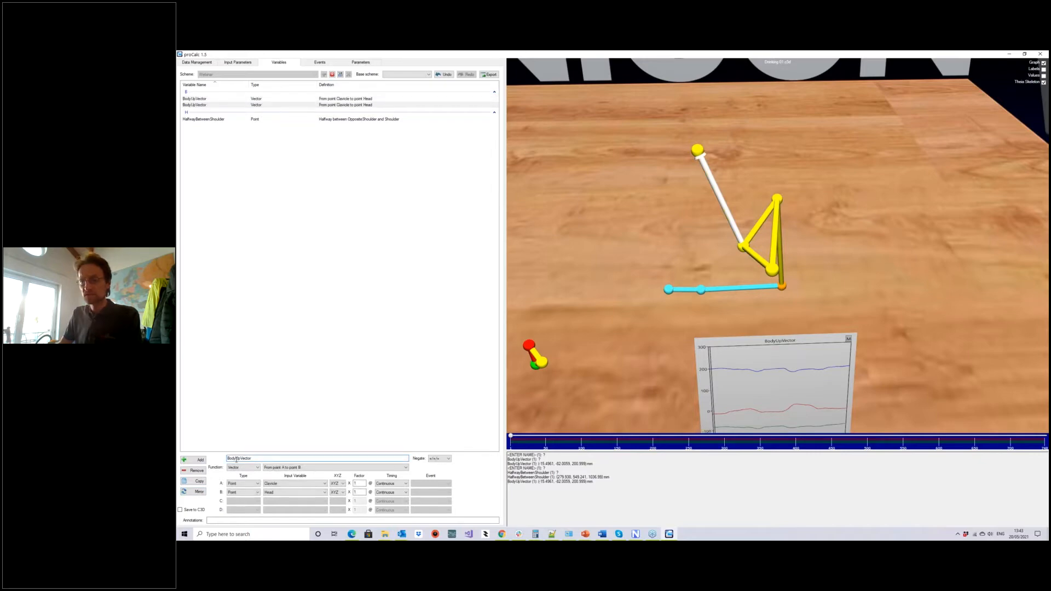
{"action": "type", "text": "Forw"}
{"action": "key", "text": "BackSpace"}
{"action": "key", "text": "BackSpace"}
{"action": "type", "text": "wd"}
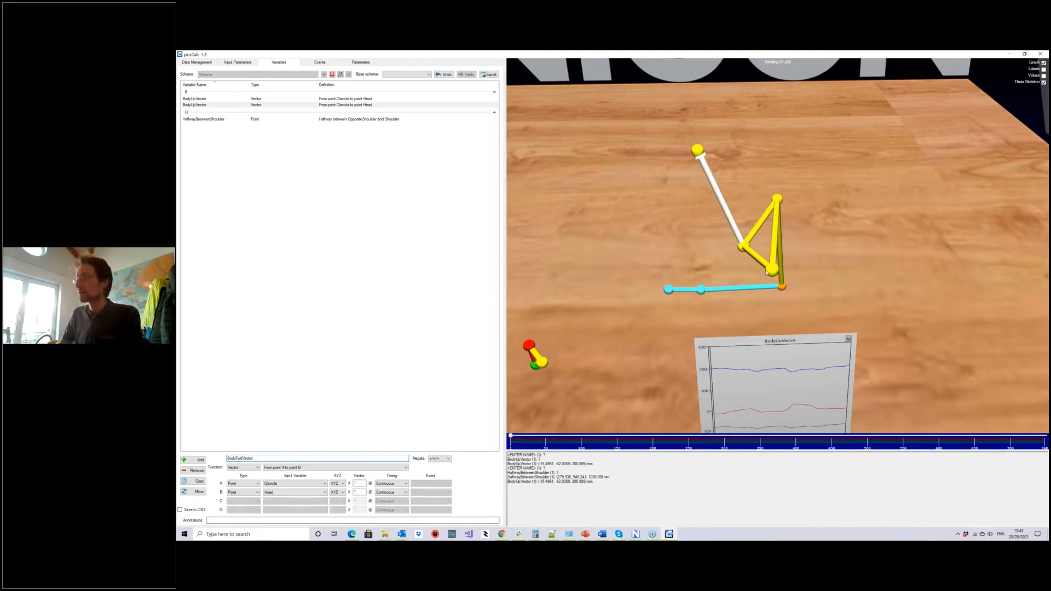
Set point A of BodyFwdVector to HalfwayBetweenShoulder and point B to Clavicle.
{"action": "left_click", "coordinate": [310, 486]}
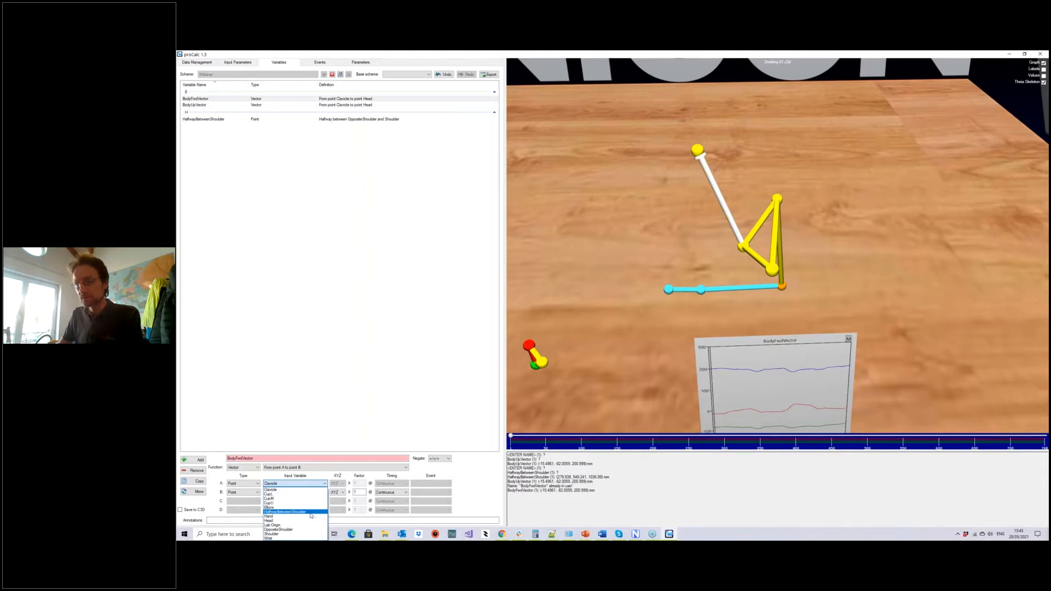
{"action": "left_click", "coordinate": [310, 513]}
{"action": "left_click", "coordinate": [300, 493]}
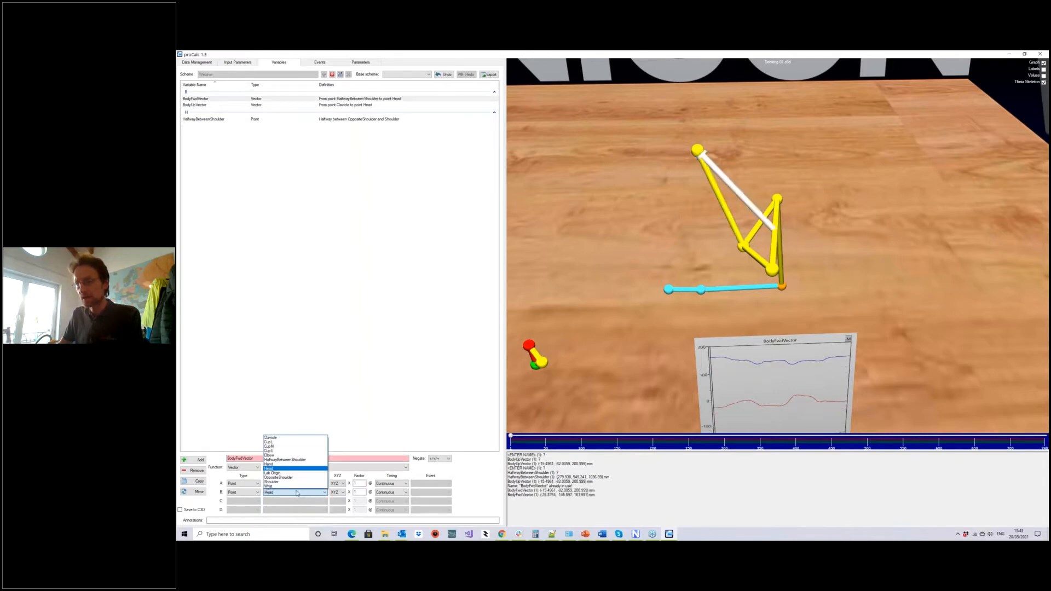
{"action": "left_click", "coordinate": [287, 439]}
Examine the direction of BodyFwdVector relative to the shoulders, clavicle and head on the 3D skeleton from several angles.
{"action": "left_click_drag", "start_coordinate": [728, 236], "coordinate": [771, 239]}
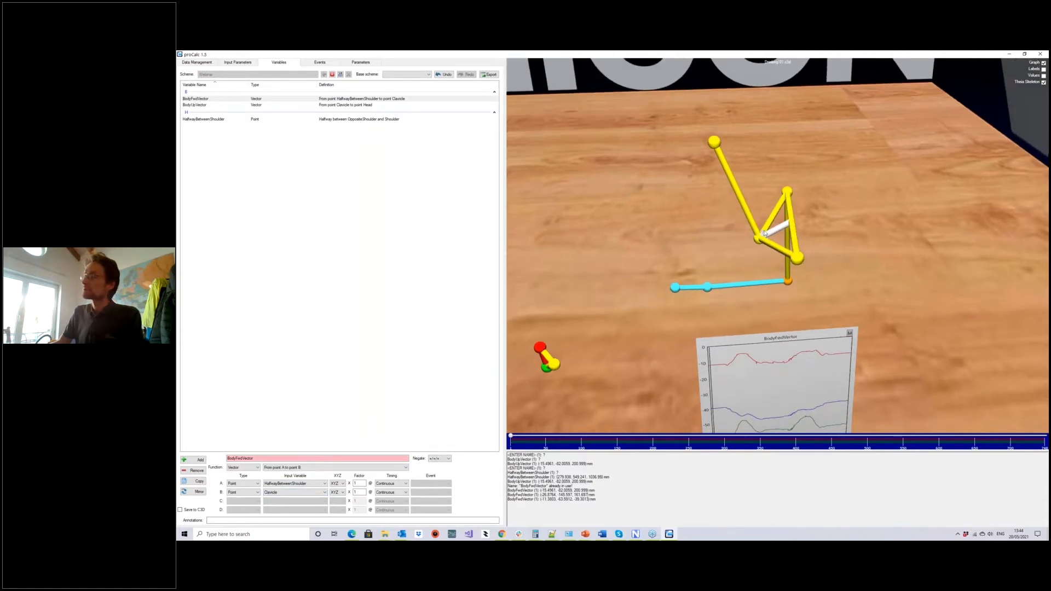
{"action": "scroll", "coordinate": [769, 229], "scroll_direction": "up", "scroll_amount": 4}
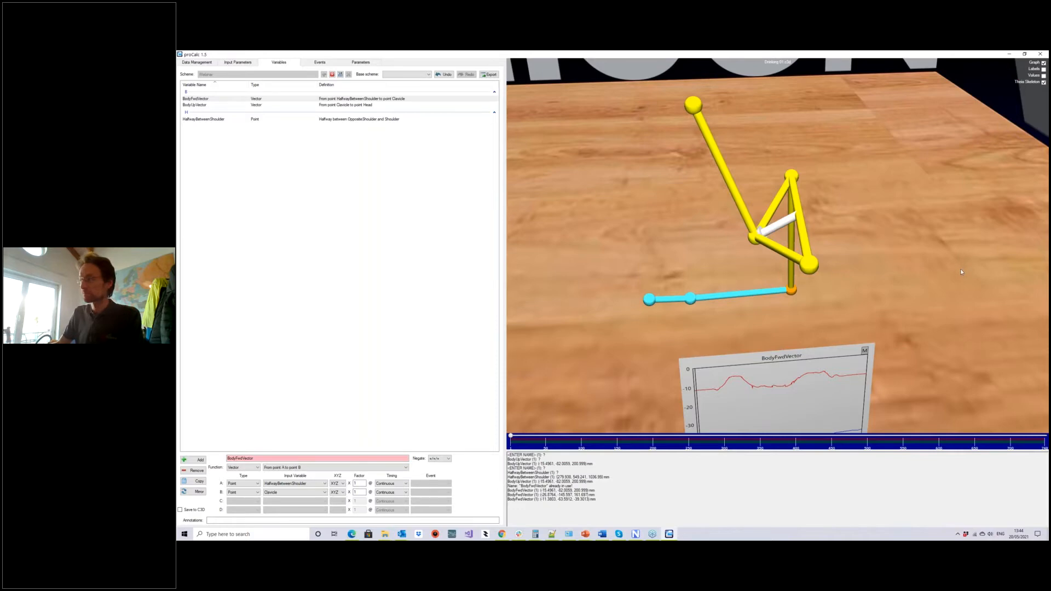
{"action": "left_click_drag", "start_coordinate": [970, 232], "coordinate": [927, 271]}
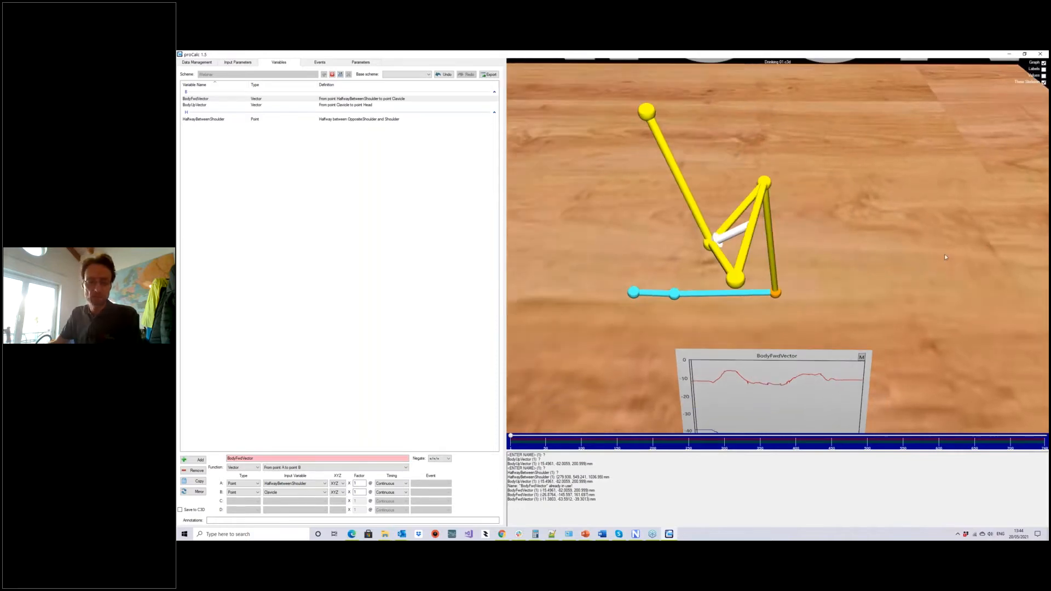
{"action": "left_click_drag", "start_coordinate": [883, 231], "coordinate": [883, 258]}
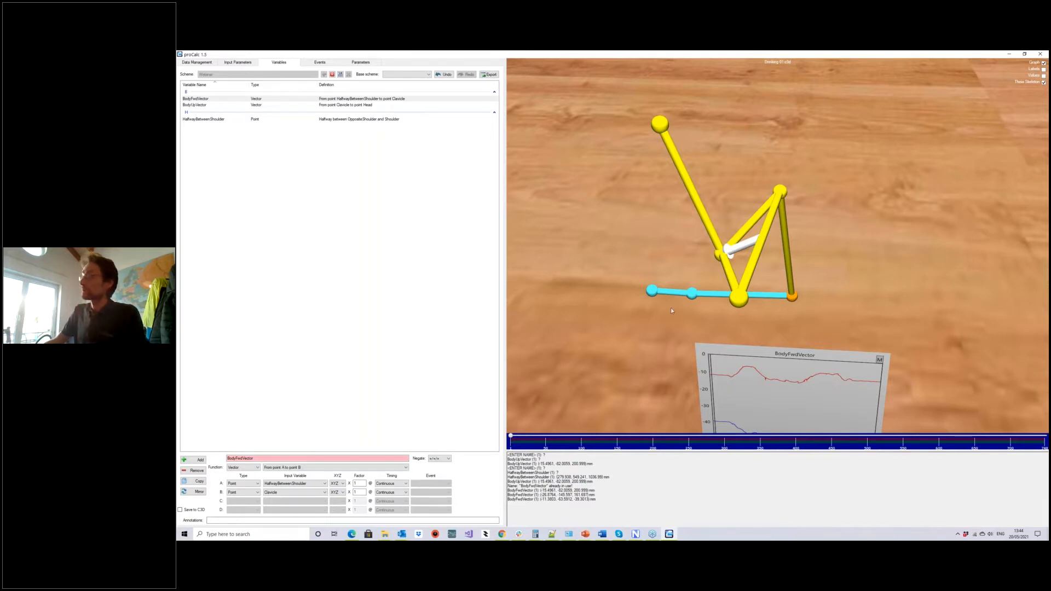
{"action": "middle_click_drag", "start_coordinate": [859, 284], "coordinate": [863, 282]}
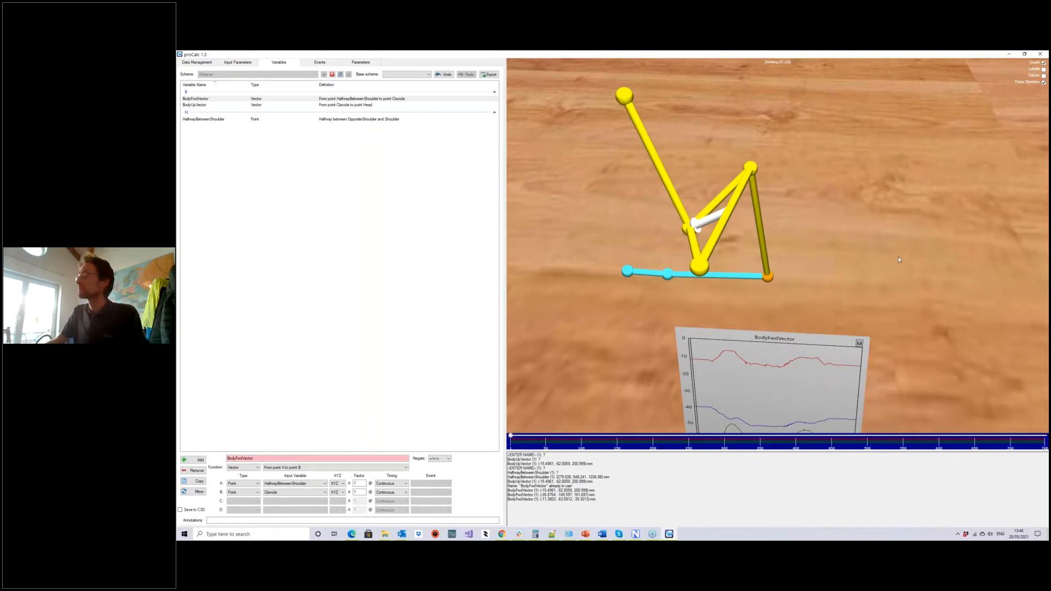
{"action": "left_click_drag", "start_coordinate": [899, 259], "coordinate": [896, 257]}
{"action": "left_click_drag", "start_coordinate": [922, 299], "coordinate": [867, 304]}
{"action": "left_click_drag", "start_coordinate": [644, 335], "coordinate": [639, 336]}
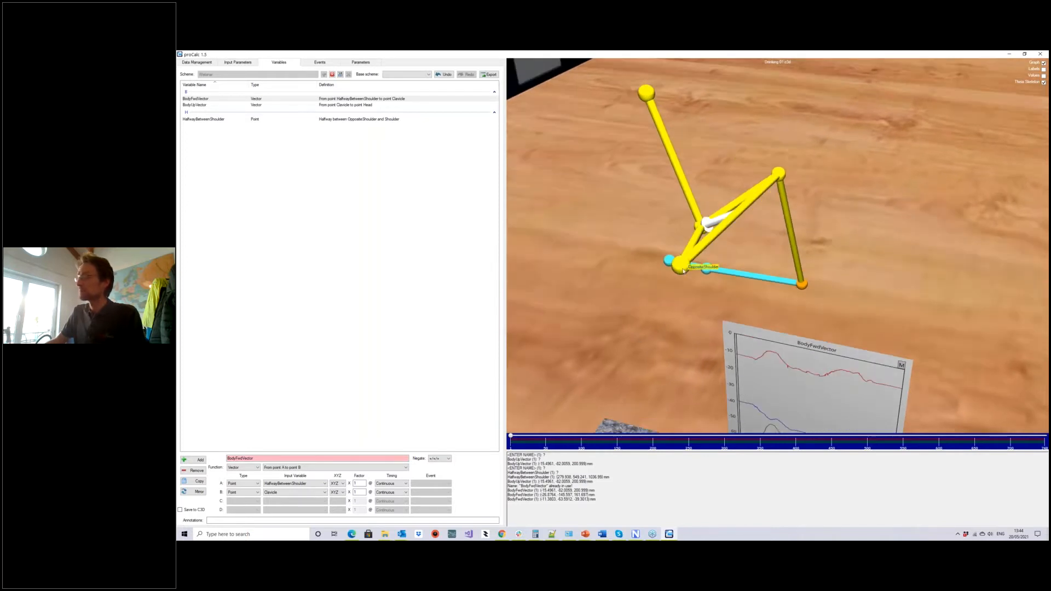
{"action": "left_click_drag", "start_coordinate": [683, 313], "coordinate": [669, 312]}
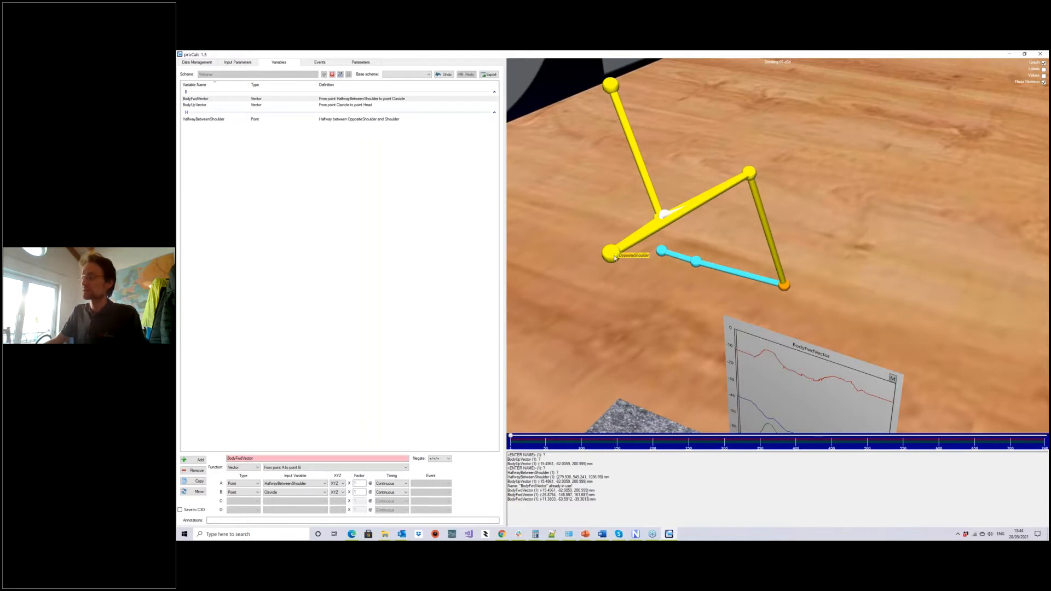
{"action": "left_click_drag", "start_coordinate": [623, 324], "coordinate": [627, 320]}
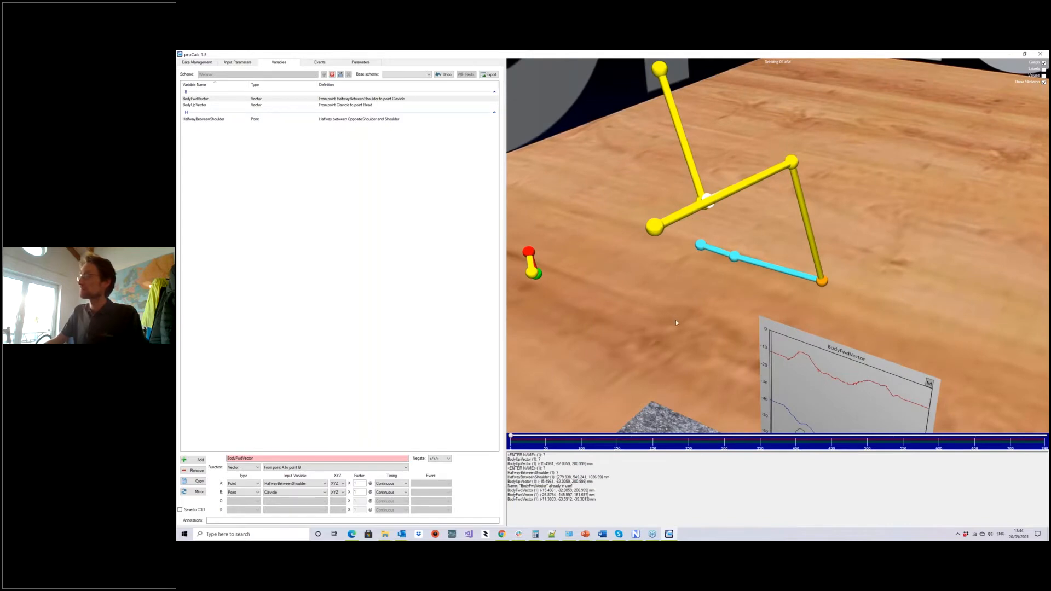
{"action": "left_click_drag", "start_coordinate": [659, 315], "coordinate": [671, 311]}
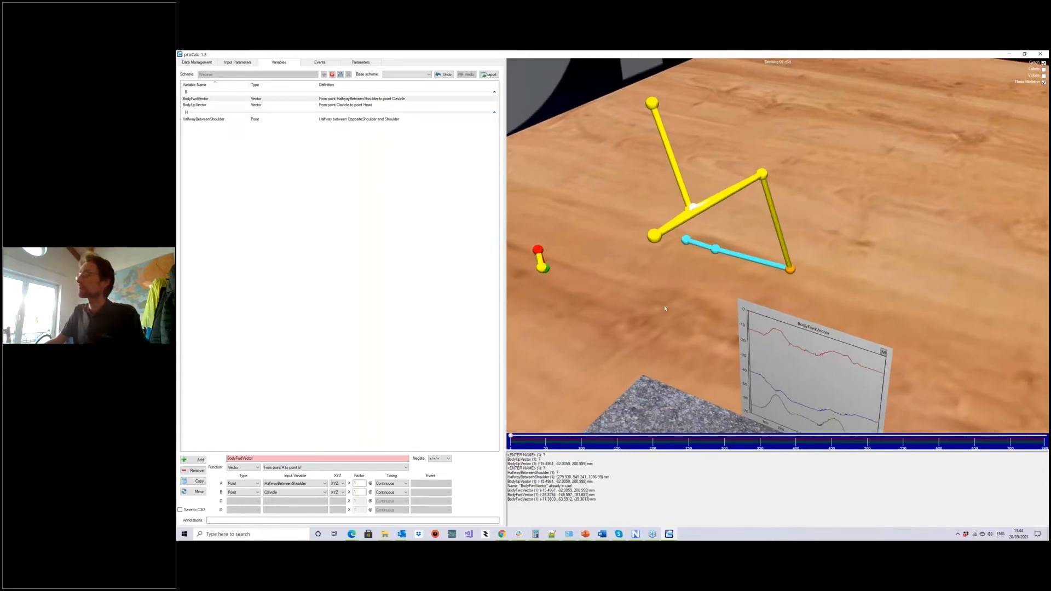
{"action": "left_click_drag", "start_coordinate": [669, 309], "coordinate": [686, 317]}
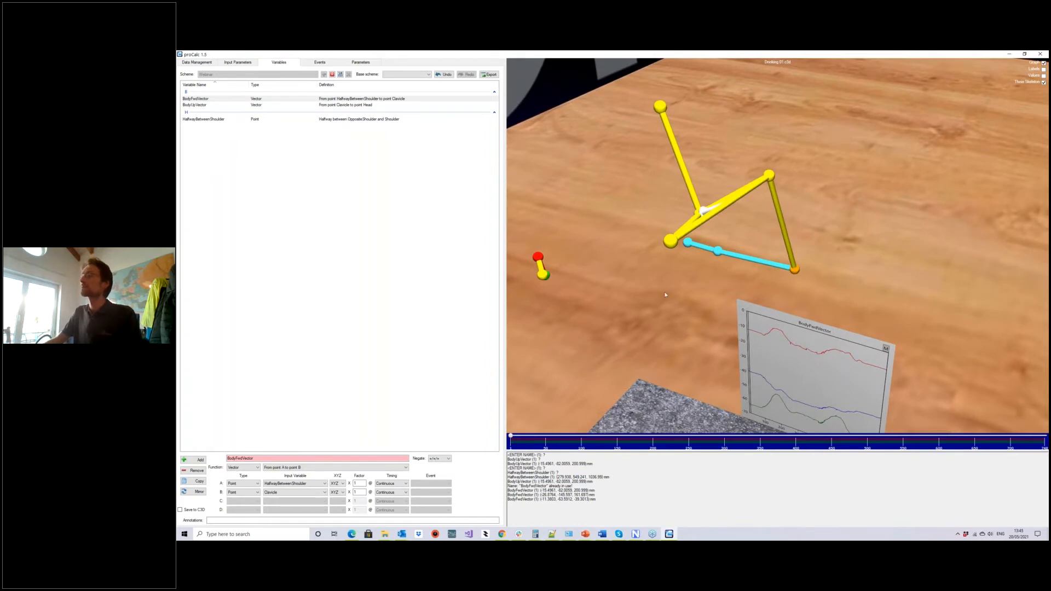
{"action": "left_click", "coordinate": [202, 99]}
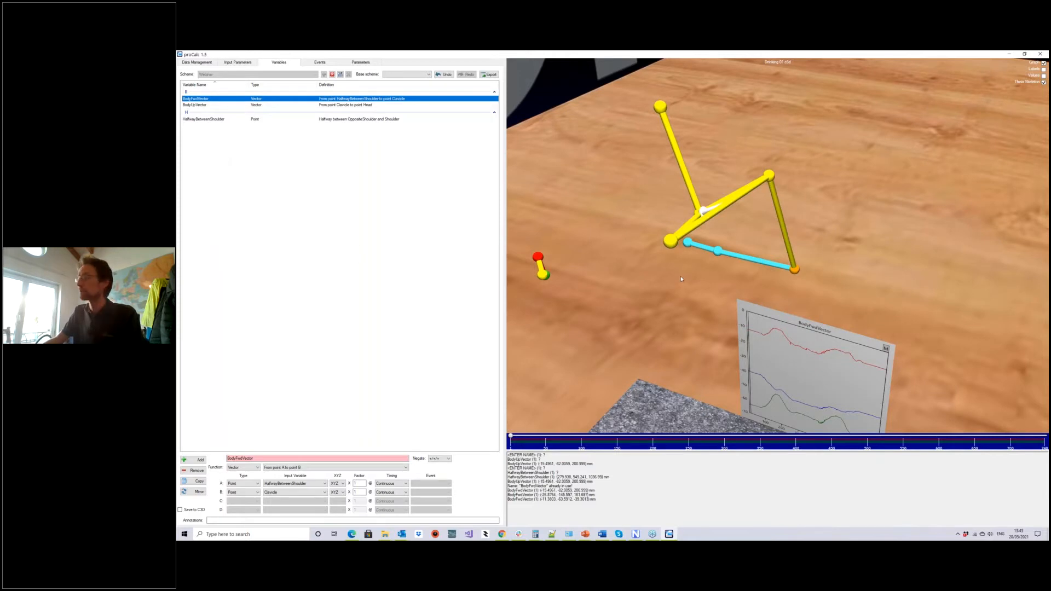
{"action": "left_click_drag", "start_coordinate": [678, 281], "coordinate": [607, 333]}
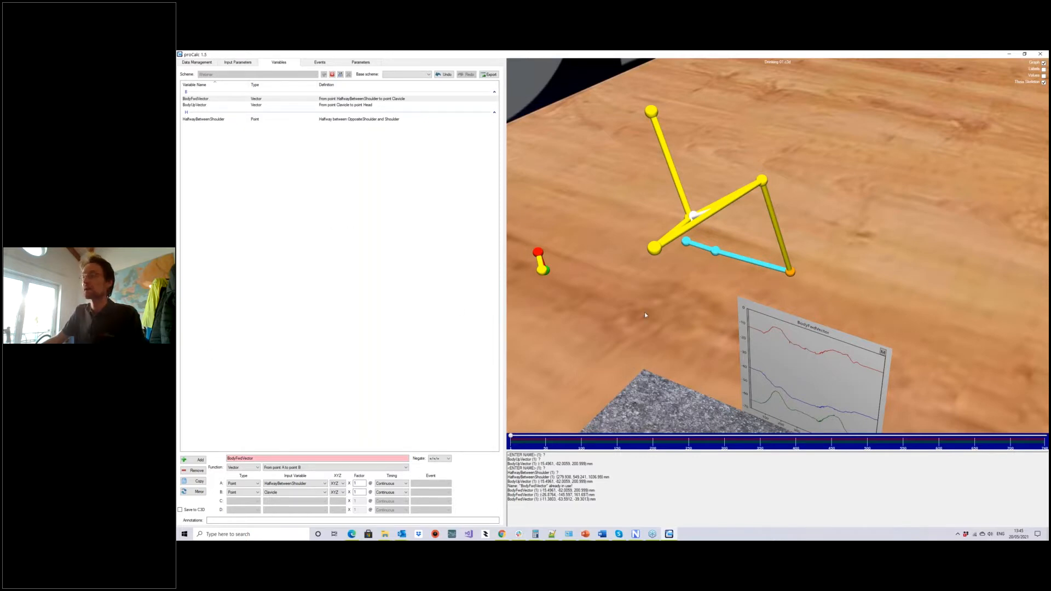
{"action": "left_click_drag", "start_coordinate": [647, 317], "coordinate": [623, 317]}
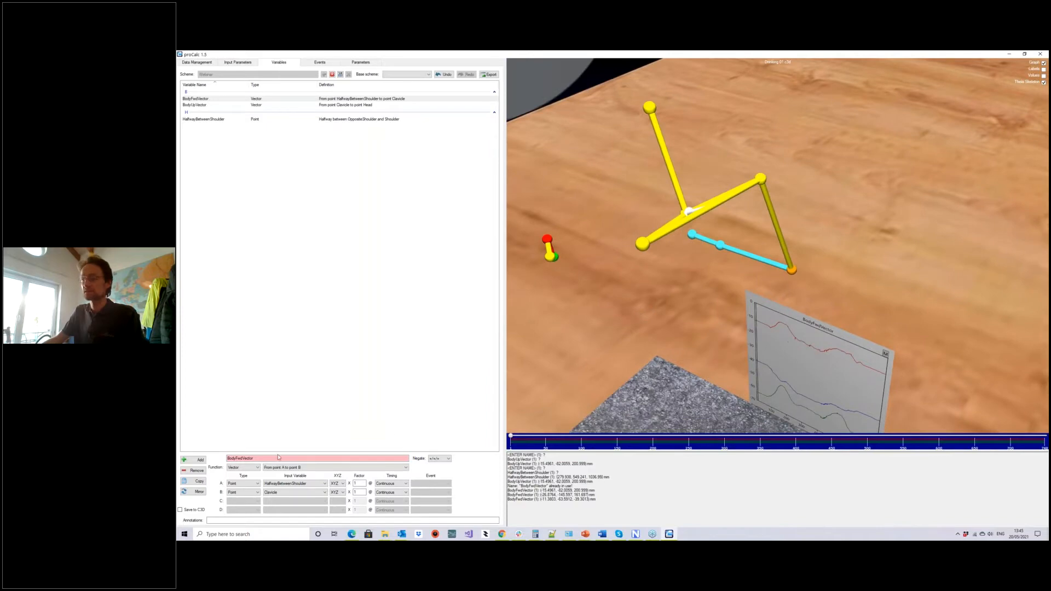
Add a variable named LeftRightDotProduct and define it with the Vector function "Dot product: A * B".
{"action": "left_click", "coordinate": [191, 461]}
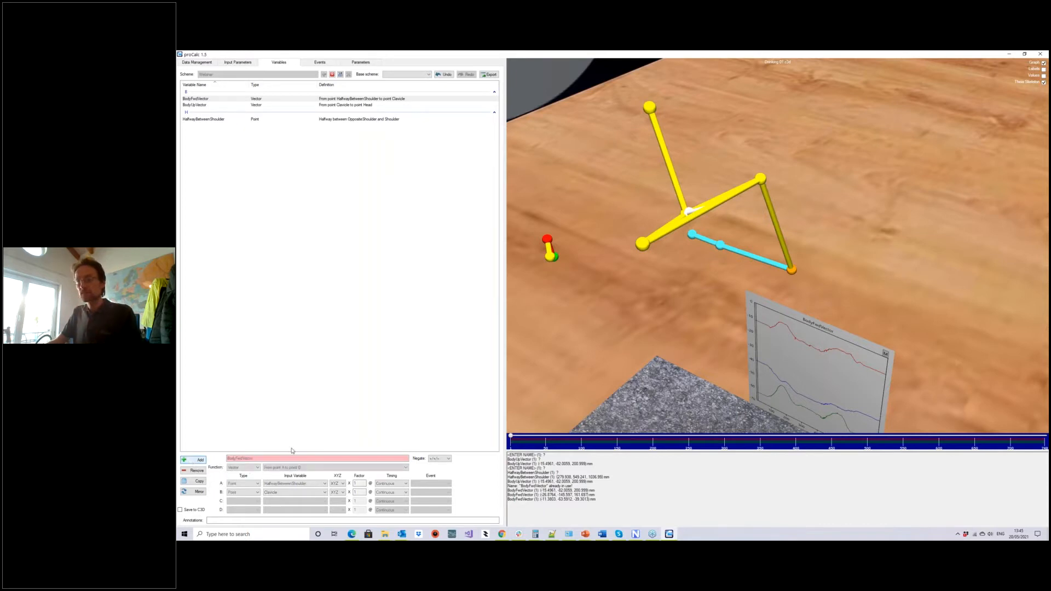
{"action": "type", "text": "LeftRightDotProduct"}
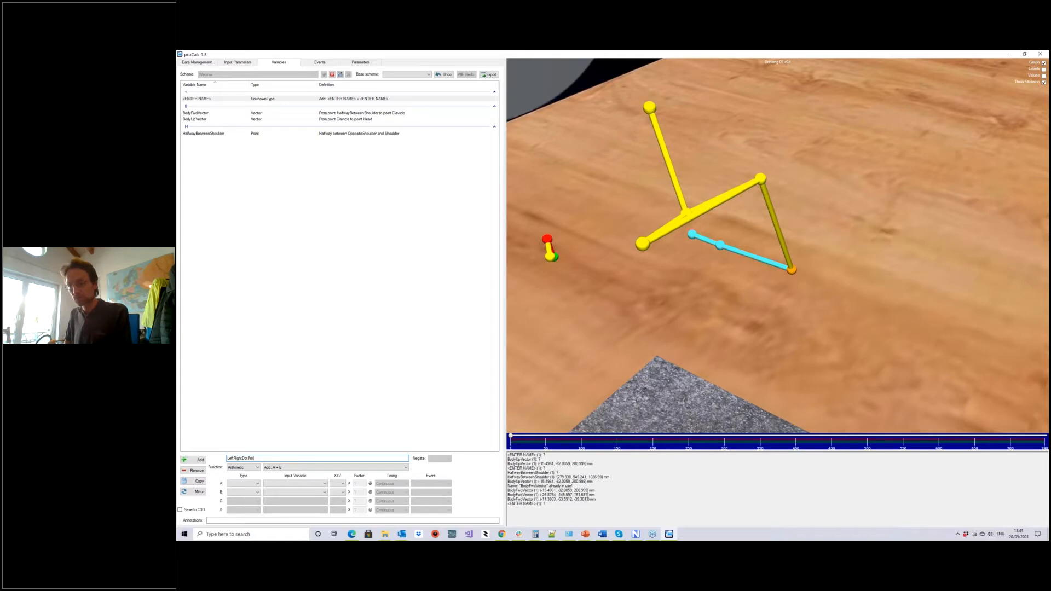
{"action": "left_click", "coordinate": [257, 468]}
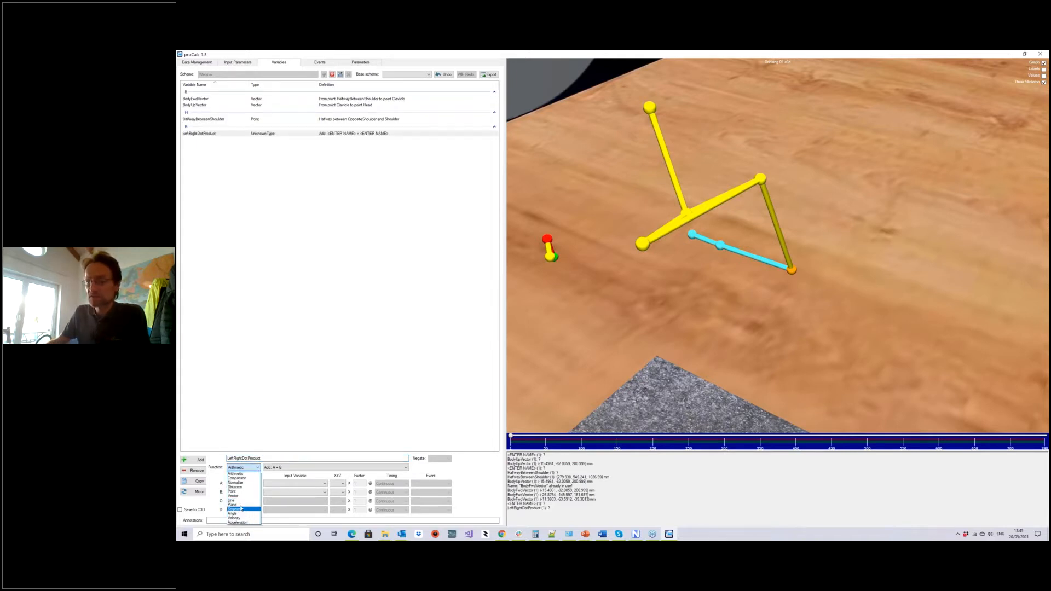
{"action": "left_click", "coordinate": [235, 496]}
{"action": "left_click", "coordinate": [279, 468]}
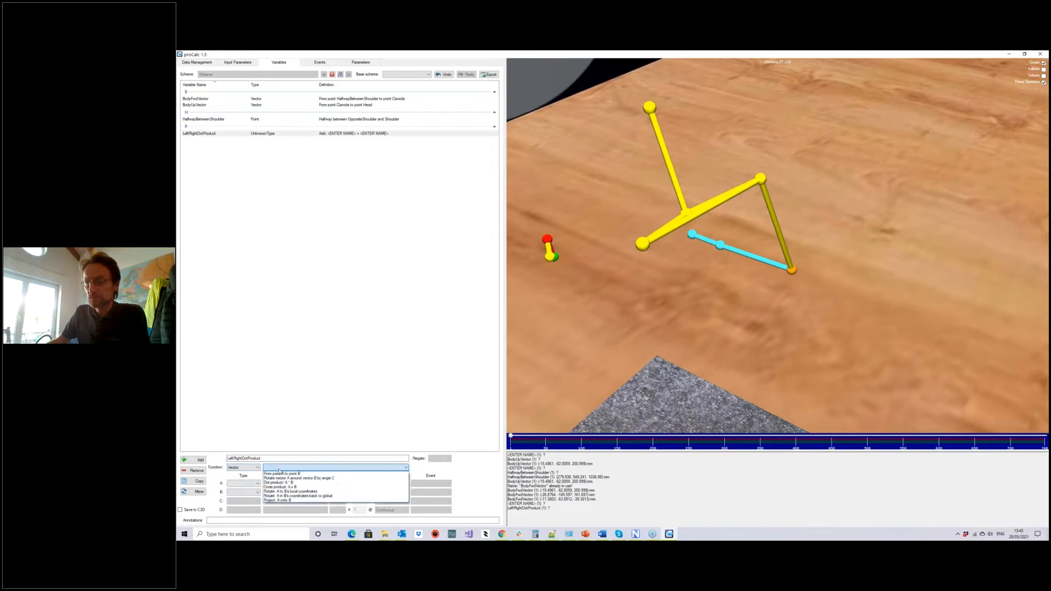
{"action": "left_click", "coordinate": [285, 483]}
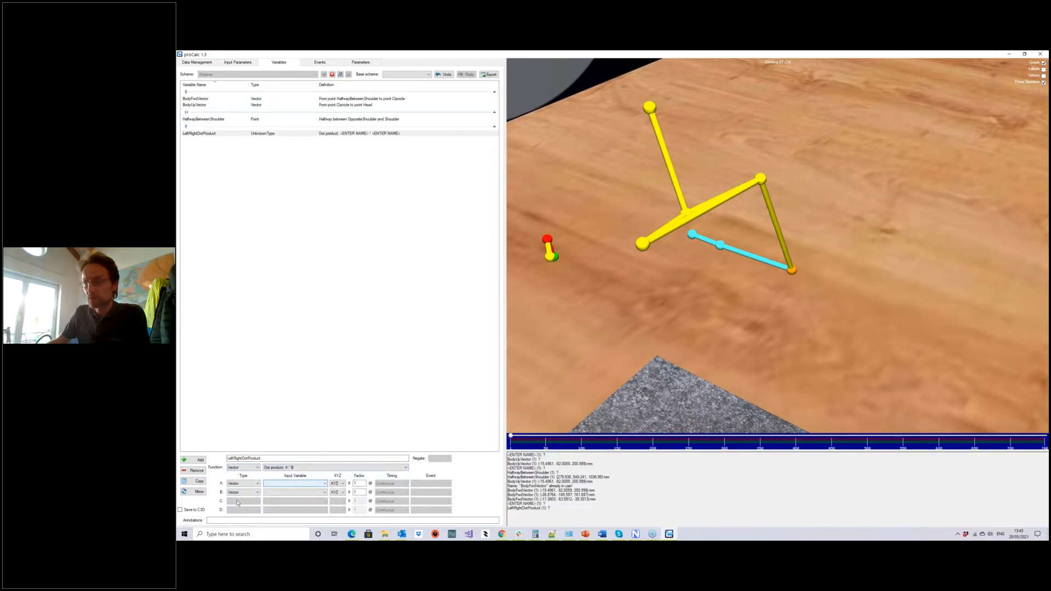
Set vector A of LeftRightDotProduct to BodyUpVector and vector B to Lab X-Axis.
{"action": "left_click_drag", "start_coordinate": [674, 321], "coordinate": [640, 318]}
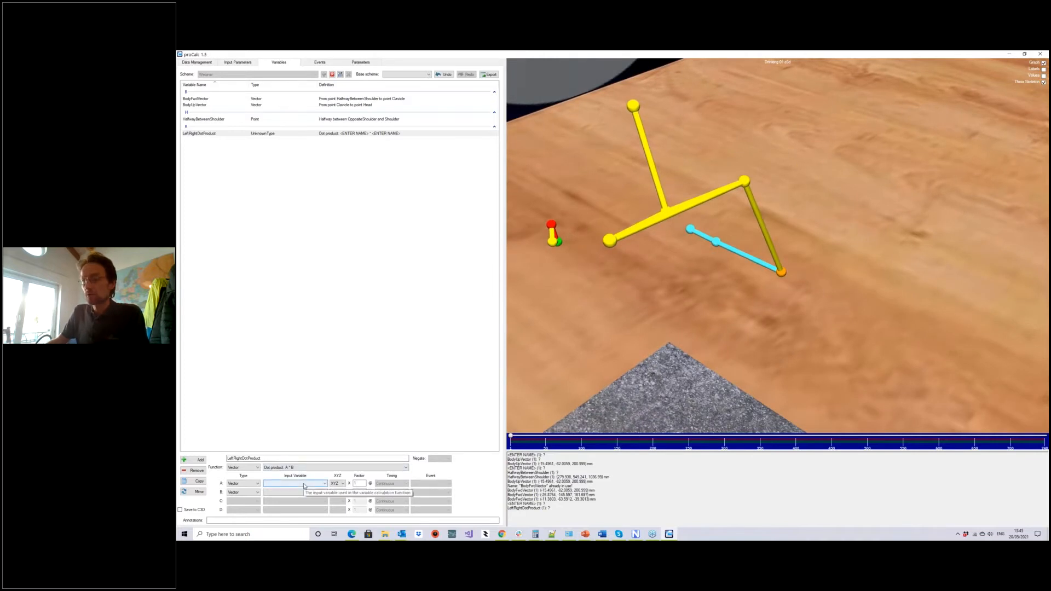
{"action": "left_click", "coordinate": [304, 484]}
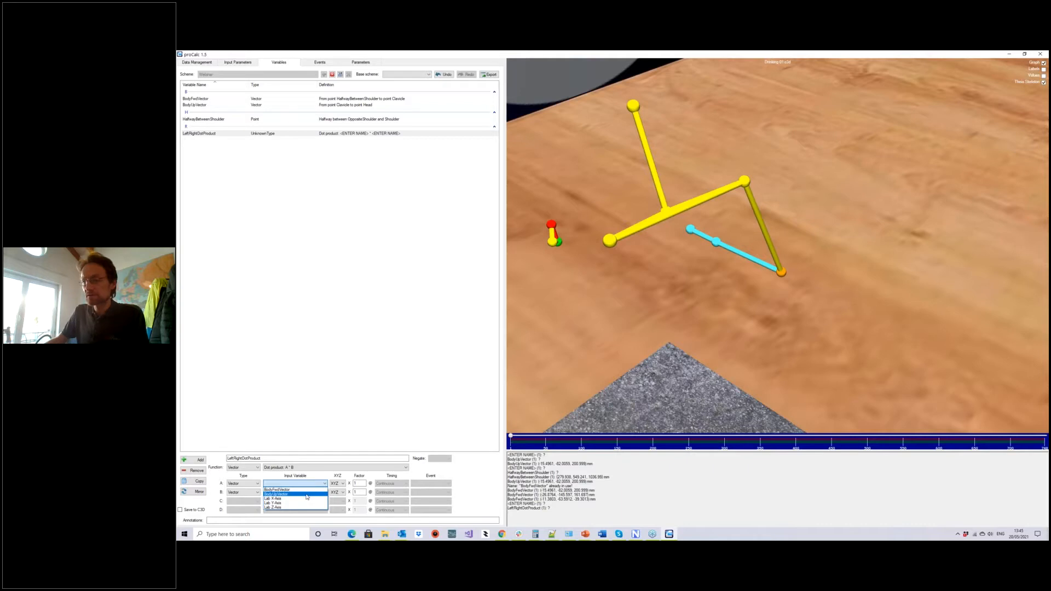
{"action": "left_click", "coordinate": [307, 495]}
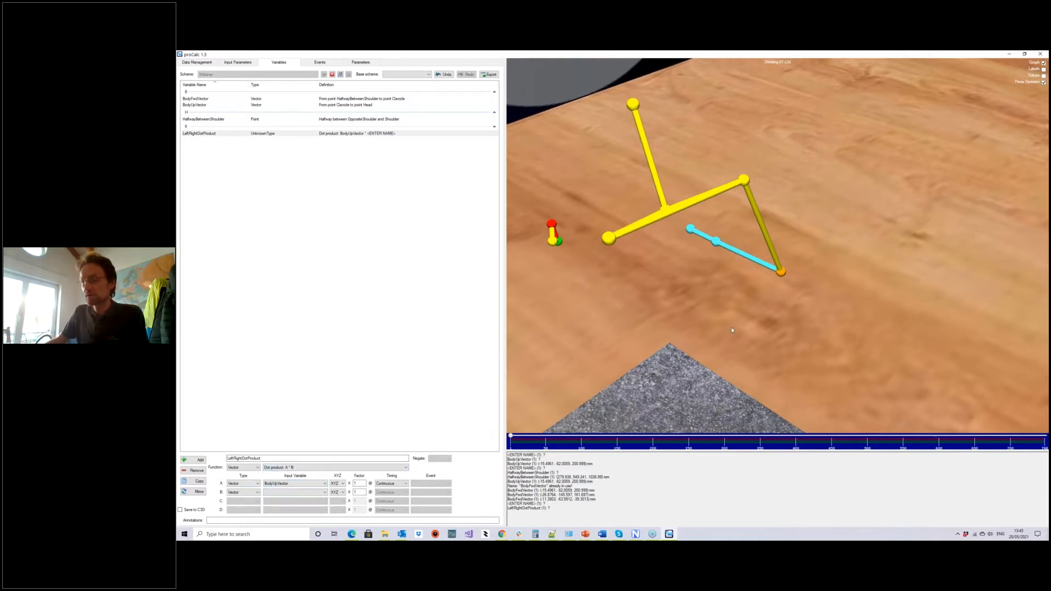
{"action": "left_click", "coordinate": [303, 495]}
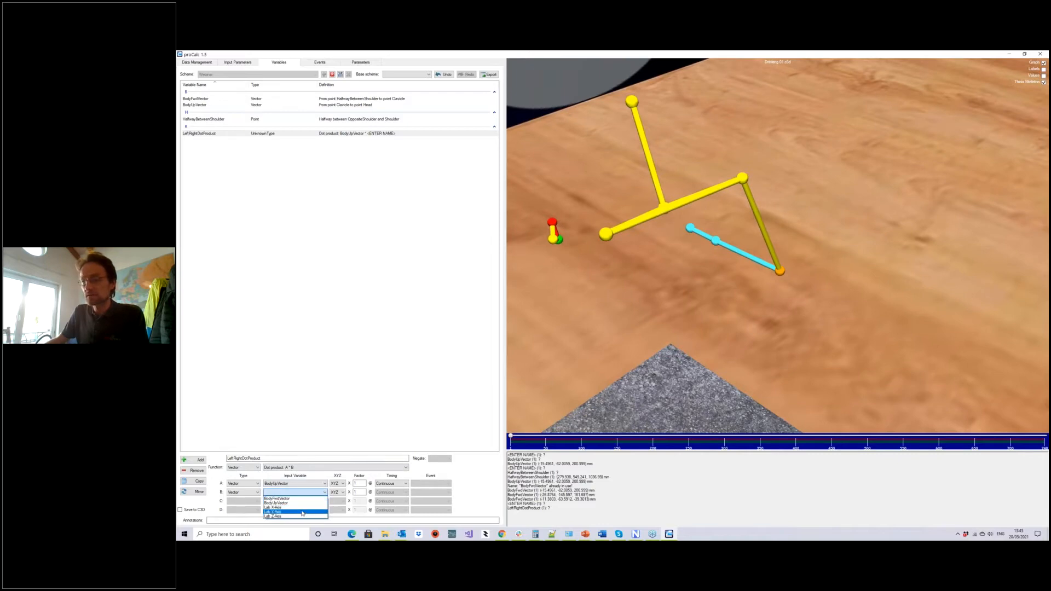
{"action": "left_click", "coordinate": [298, 508]}
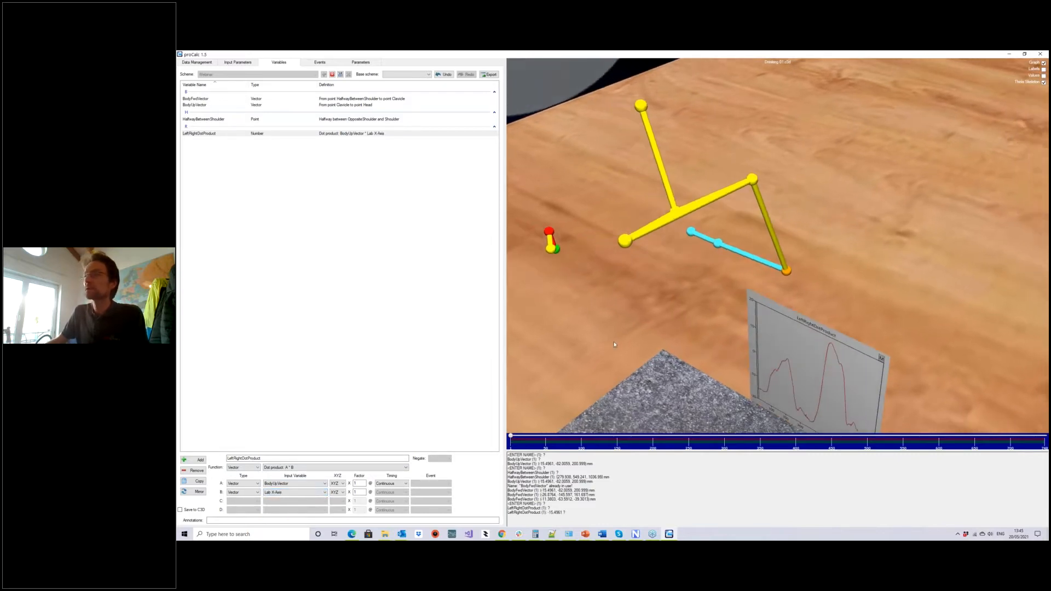
{"action": "left_click", "coordinate": [206, 134]}
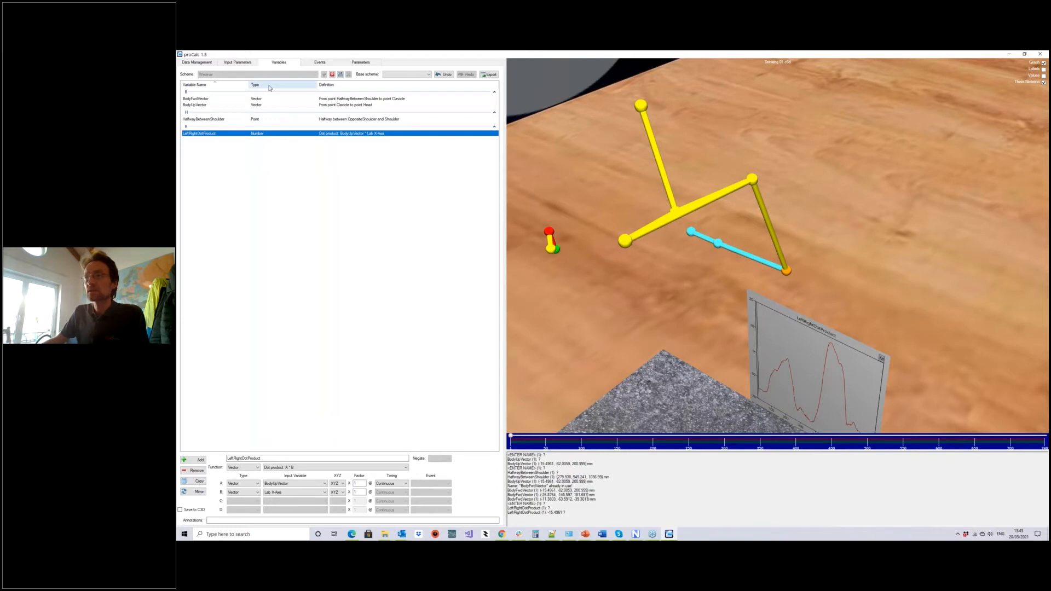
{"action": "left_click", "coordinate": [194, 100]}
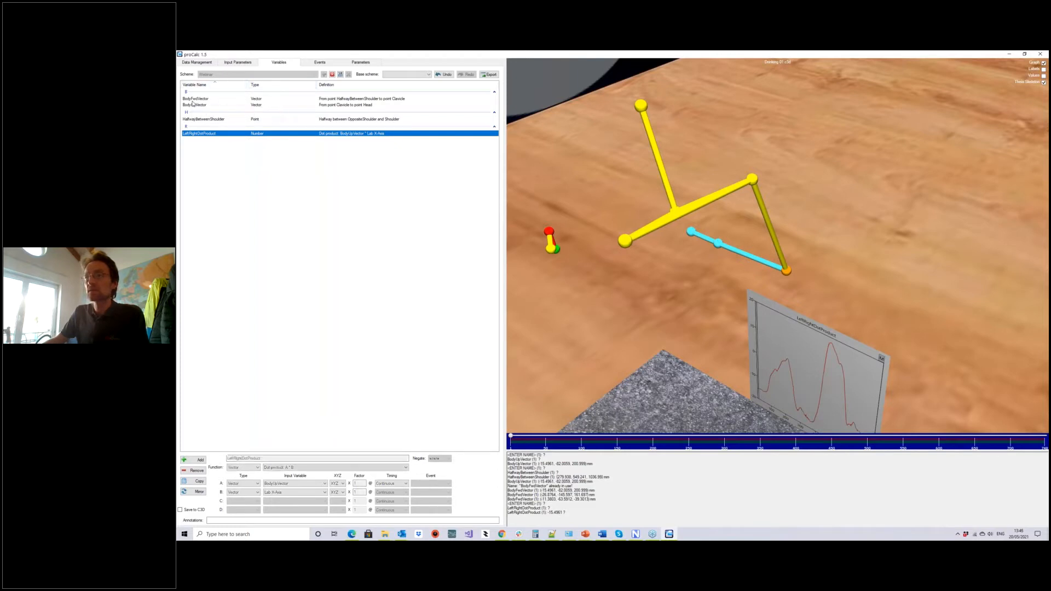
Add a new variable named ShoulderVector to the scheme.
{"action": "left_click", "coordinate": [192, 460]}
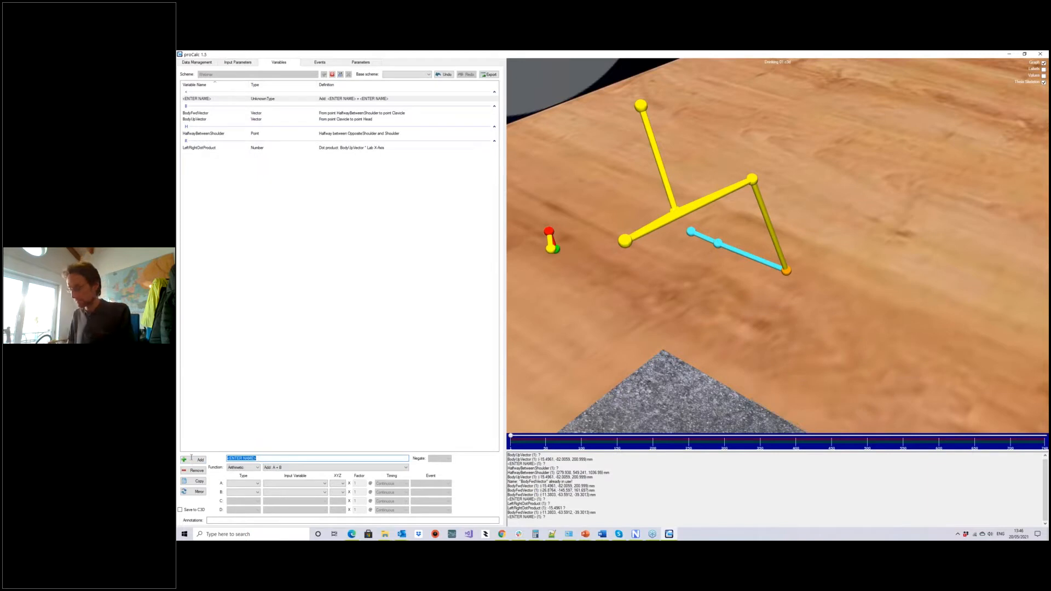
{"action": "type", "text": "Body"}
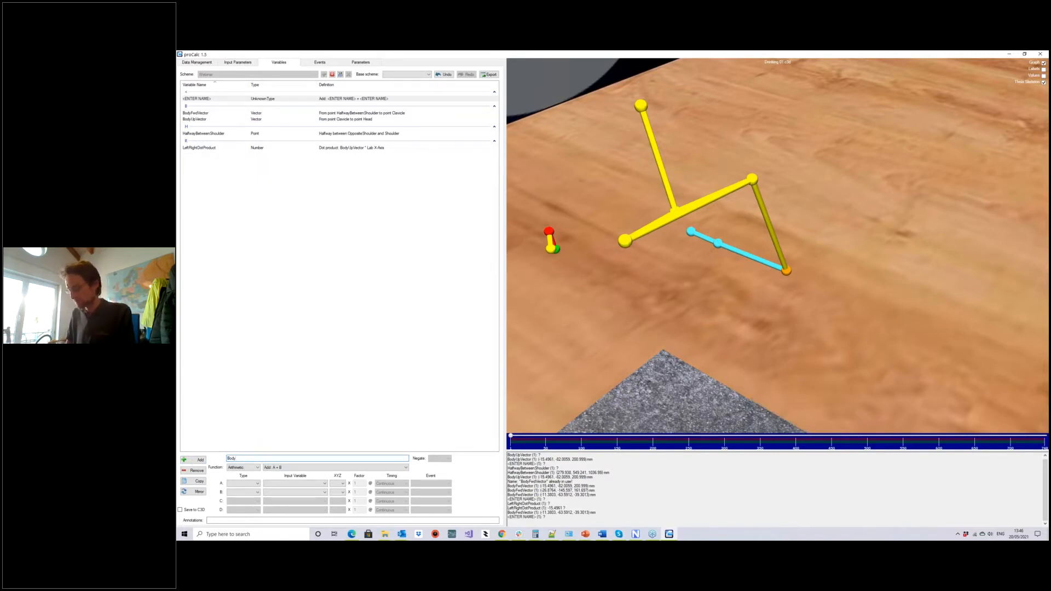
{"action": "type", "text": "houlderVector"}
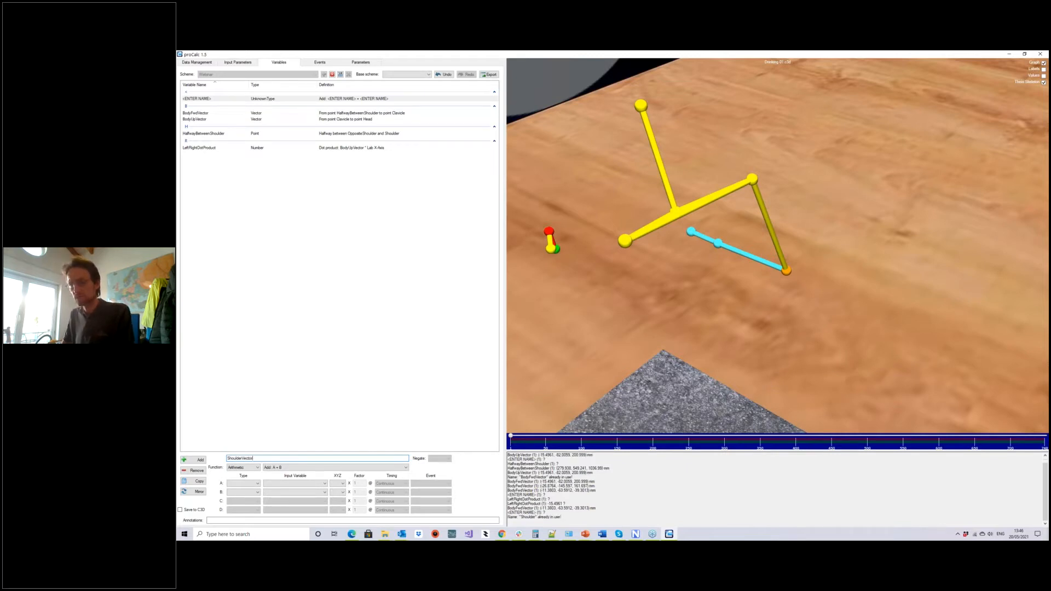
Define ShoulderVector with the Vector function "From point A to point B", running from Shoulder to OppositeShoulder.
{"action": "left_click", "coordinate": [250, 468]}
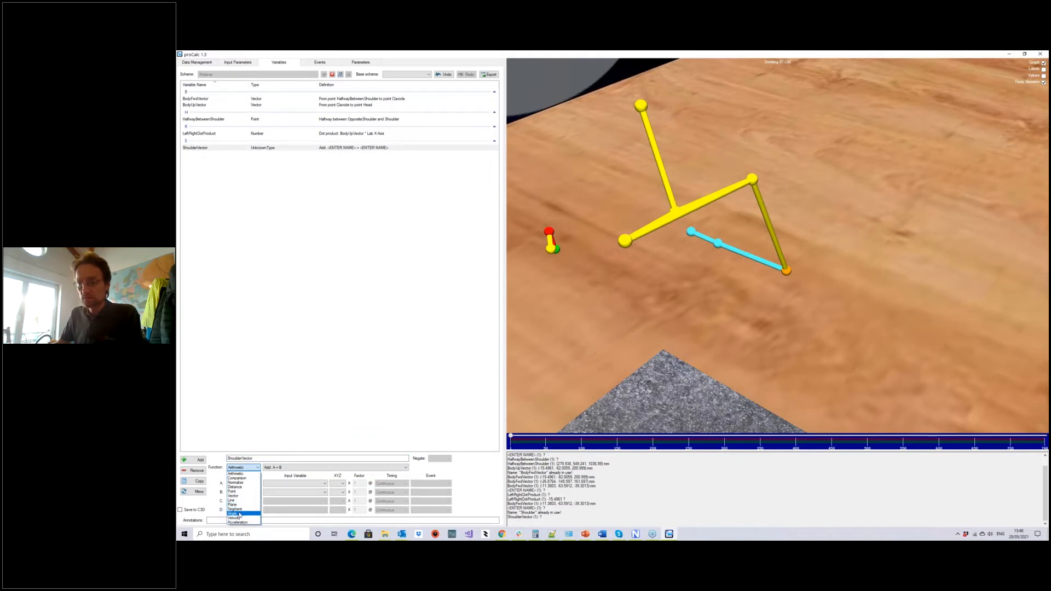
{"action": "left_click", "coordinate": [234, 495]}
{"action": "left_click", "coordinate": [277, 468]}
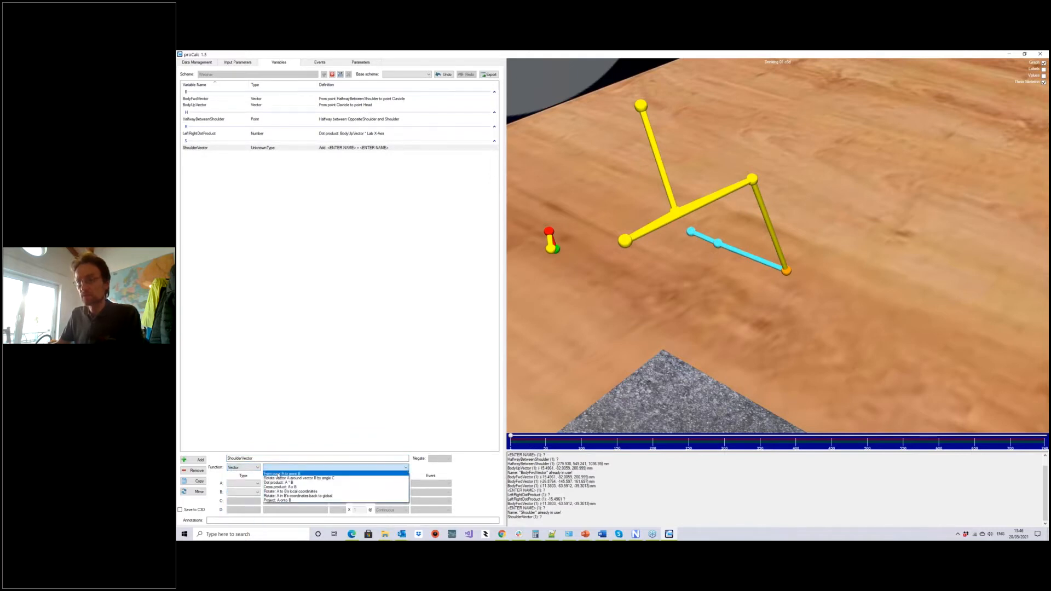
{"action": "left_click", "coordinate": [278, 474]}
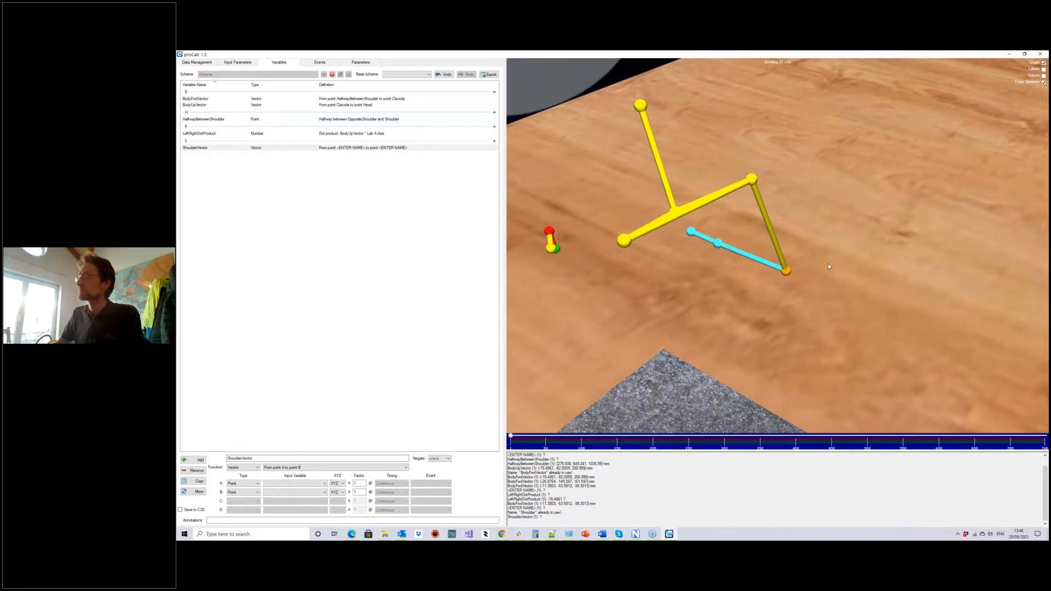
{"action": "left_click", "coordinate": [750, 180]}
{"action": "left_click", "coordinate": [617, 242]}
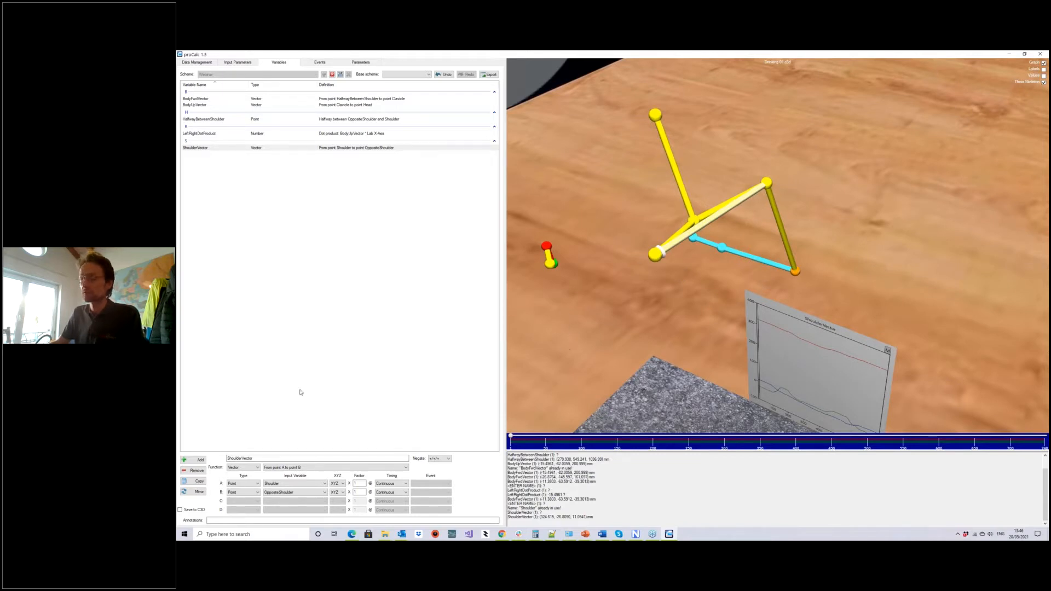
Change vector A of LeftRightDotProduct to ShoulderVector and check the variable's graph in the 3D view.
{"action": "left_click", "coordinate": [202, 134]}
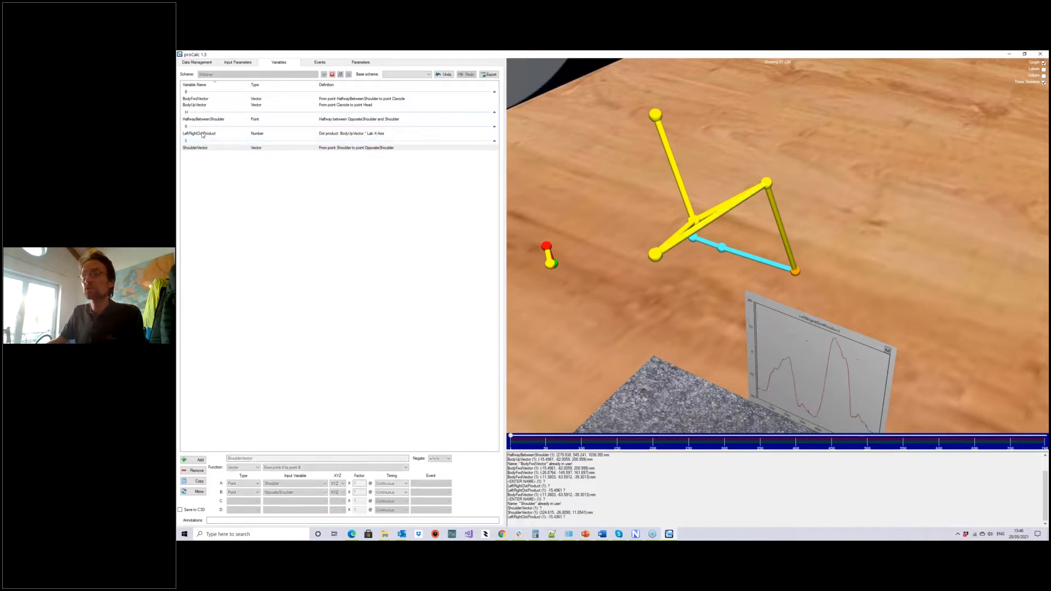
{"action": "left_click", "coordinate": [291, 483]}
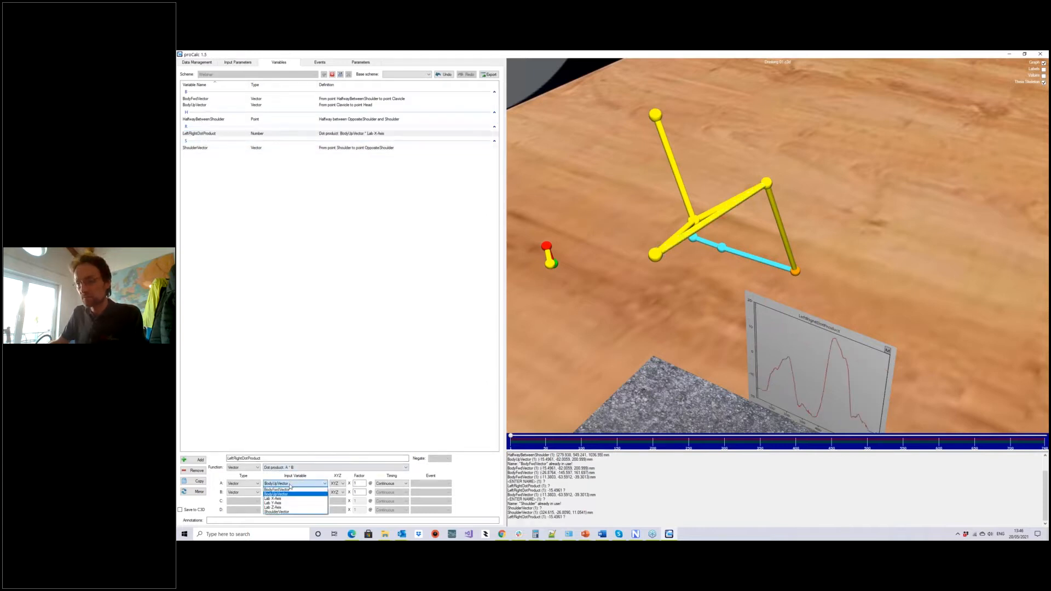
{"action": "left_click", "coordinate": [291, 513]}
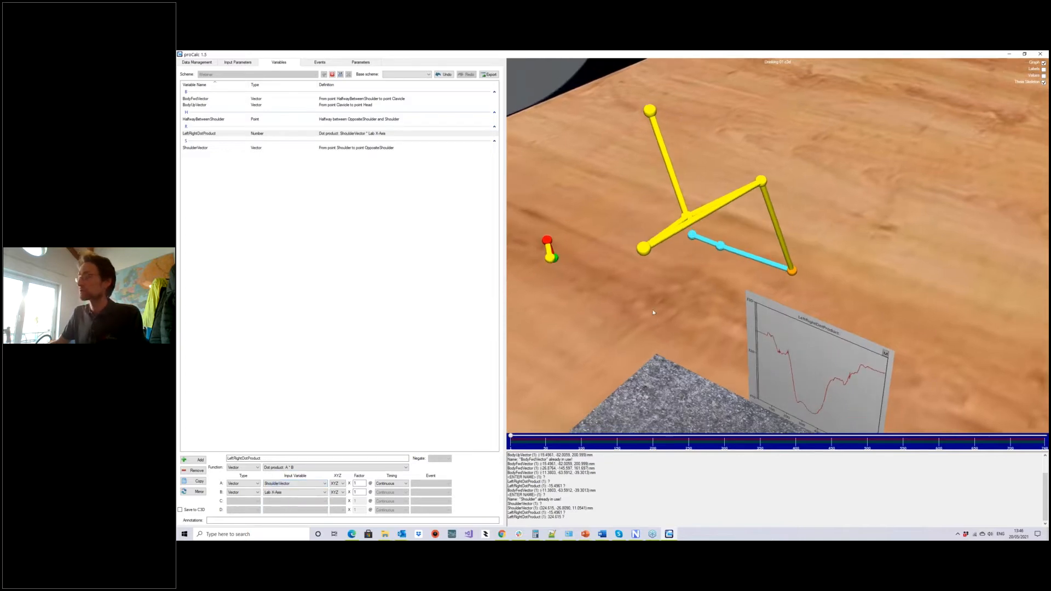
{"action": "left_click_drag", "start_coordinate": [654, 304], "coordinate": [657, 308]}
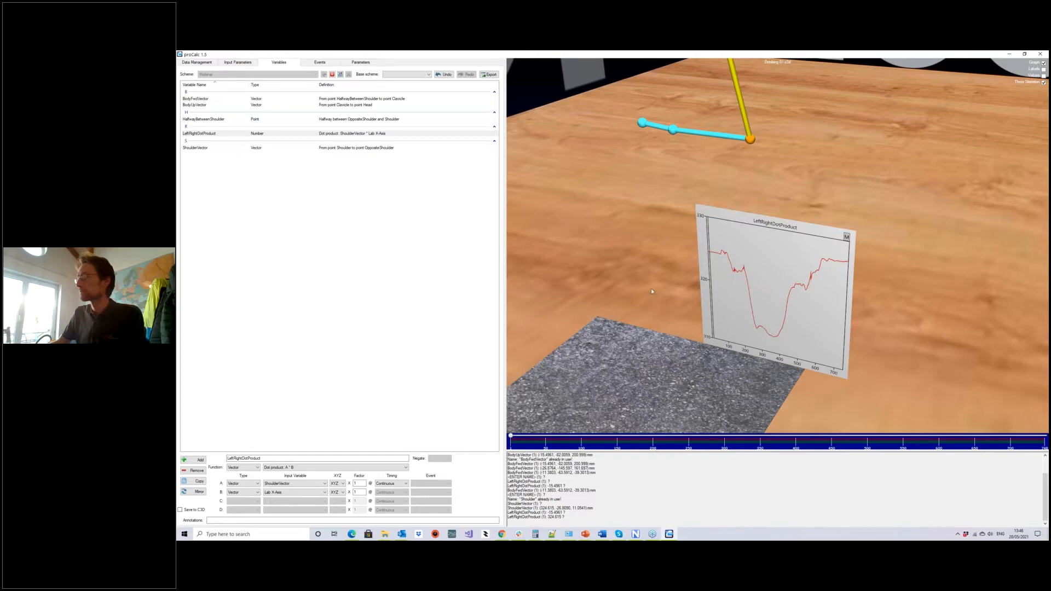
{"action": "left_click_drag", "start_coordinate": [652, 289], "coordinate": [654, 288]}
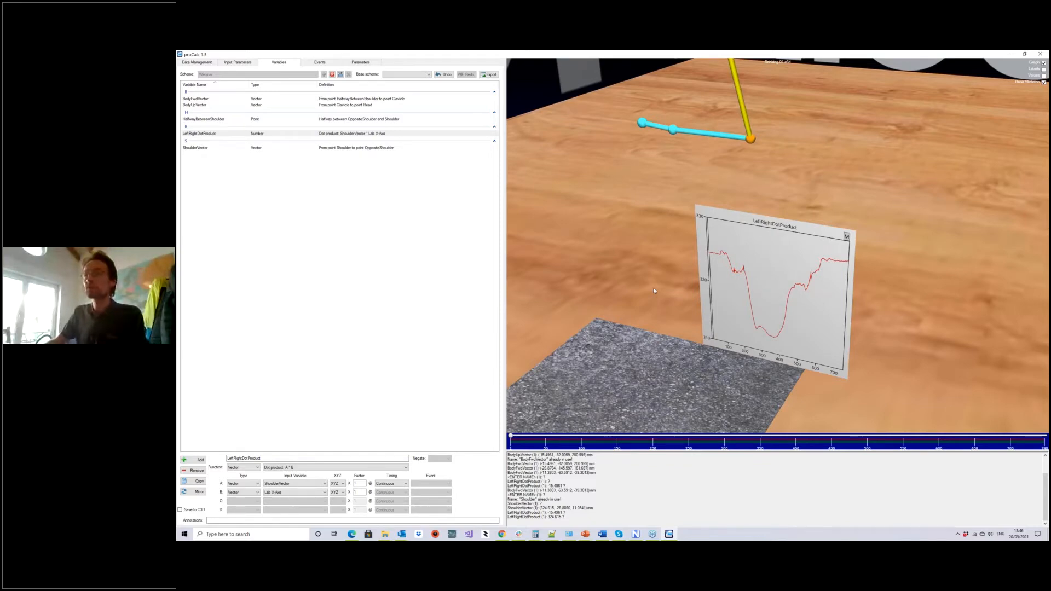
{"action": "left_click_drag", "start_coordinate": [653, 288], "coordinate": [655, 313]}
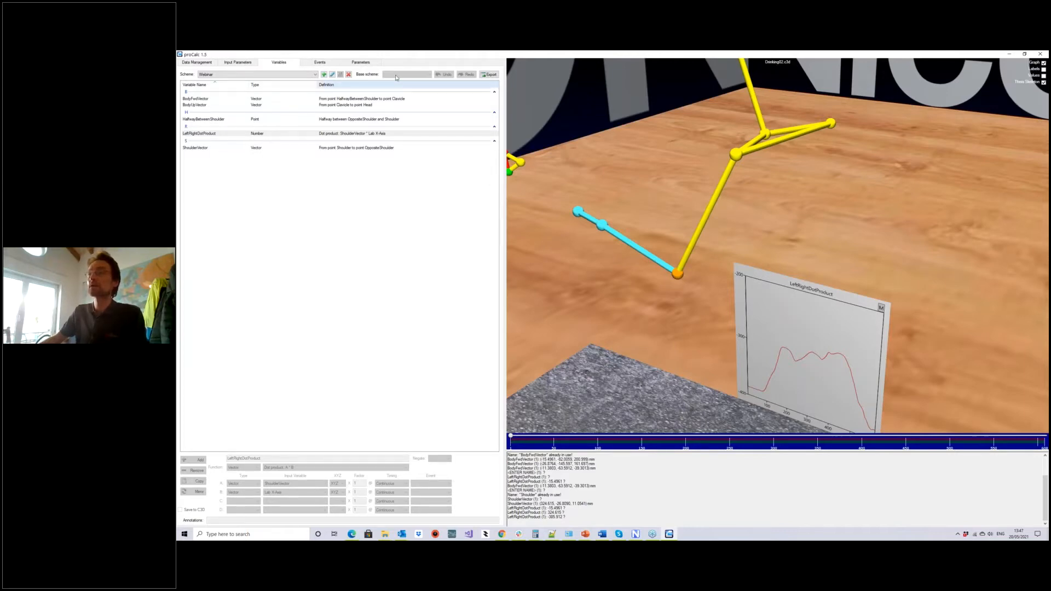
Load the Drinking 01 trial and make the Webinar variables scheme editable again.
{"action": "left_click", "coordinate": [186, 61]}
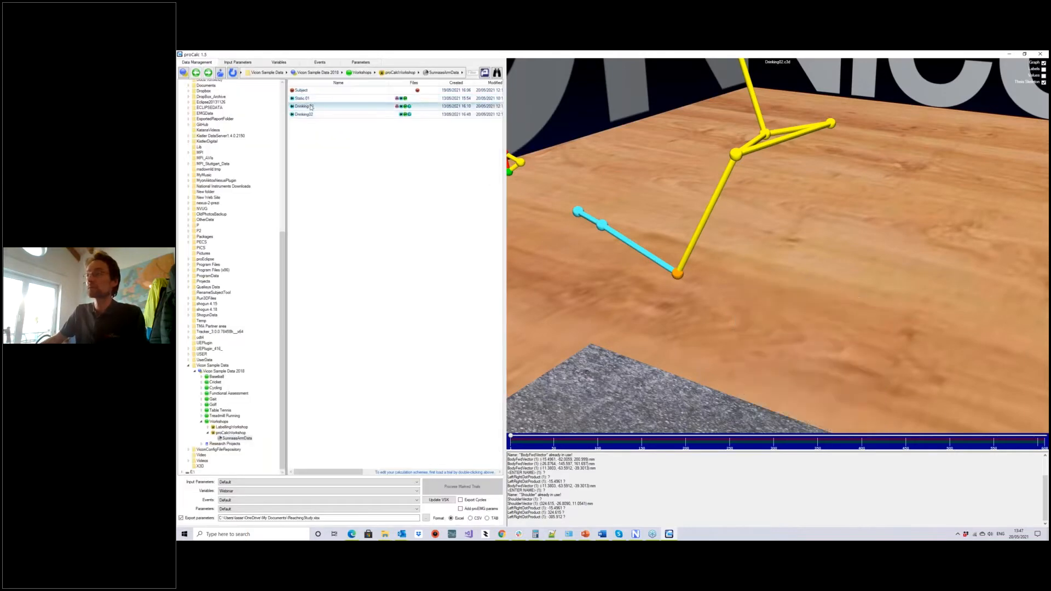
{"action": "double_click", "coordinate": [307, 107]}
{"action": "left_click_drag", "start_coordinate": [827, 228], "coordinate": [878, 226]}
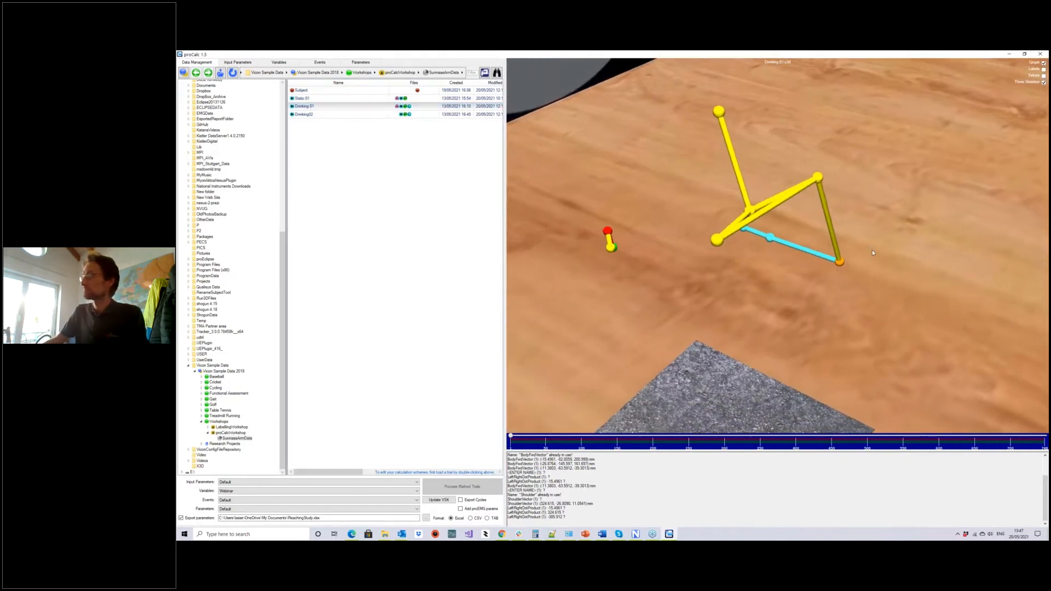
{"action": "scroll", "coordinate": [878, 227], "scroll_direction": "up", "scroll_amount": 2}
{"action": "left_click", "coordinate": [277, 63]}
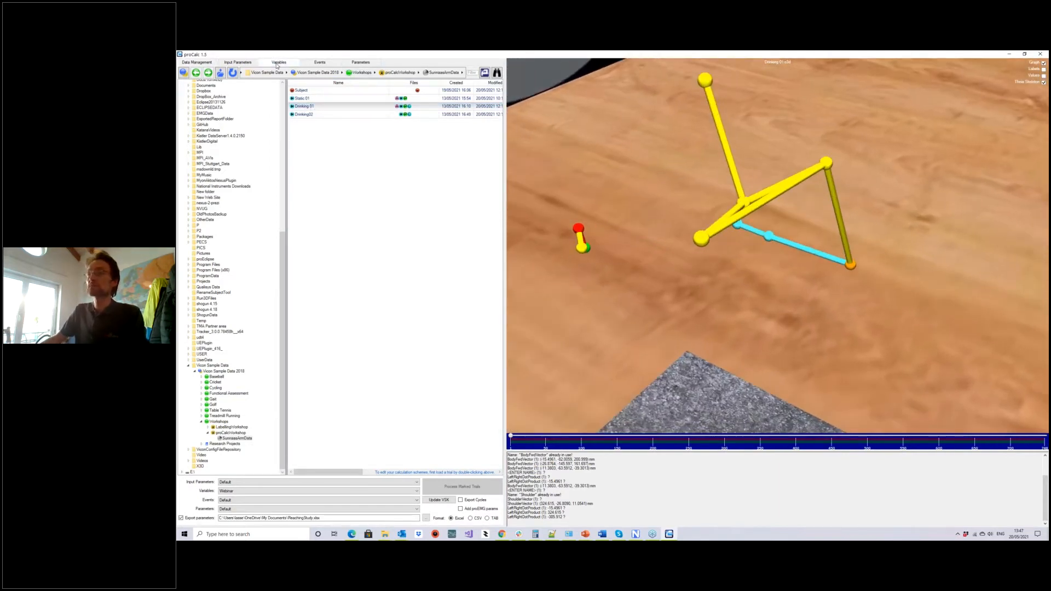
{"action": "left_click_drag", "start_coordinate": [775, 330], "coordinate": [769, 346]}
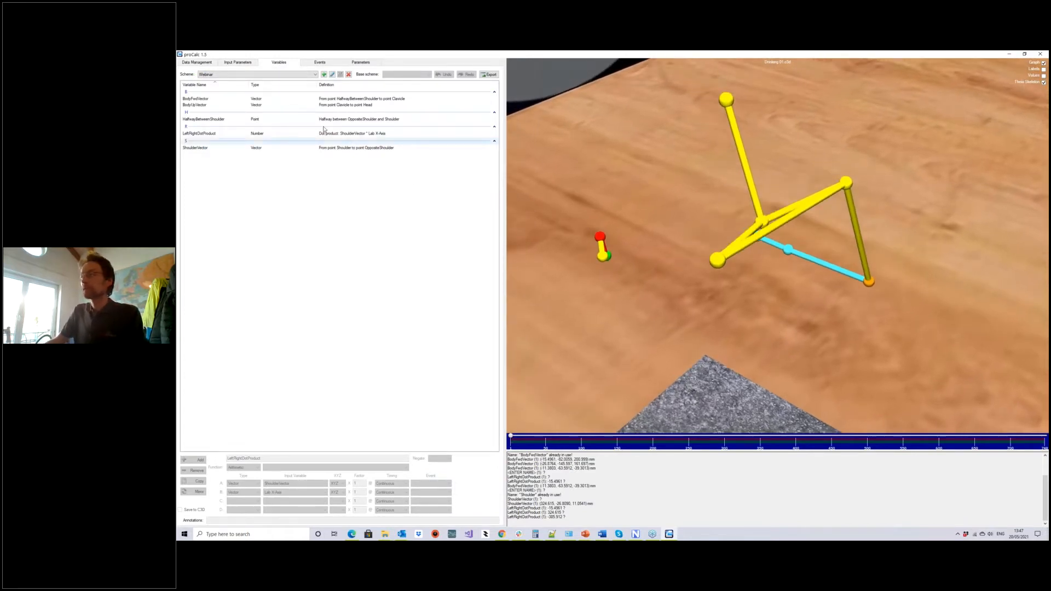
{"action": "left_click", "coordinate": [332, 74]}
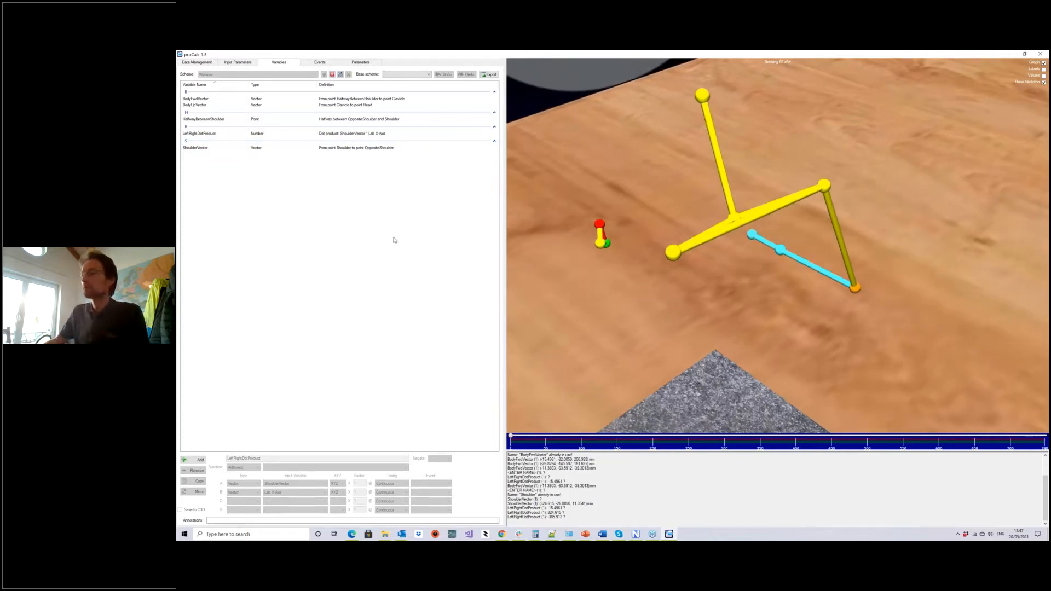
{"action": "left_click_drag", "start_coordinate": [632, 296], "coordinate": [626, 294]}
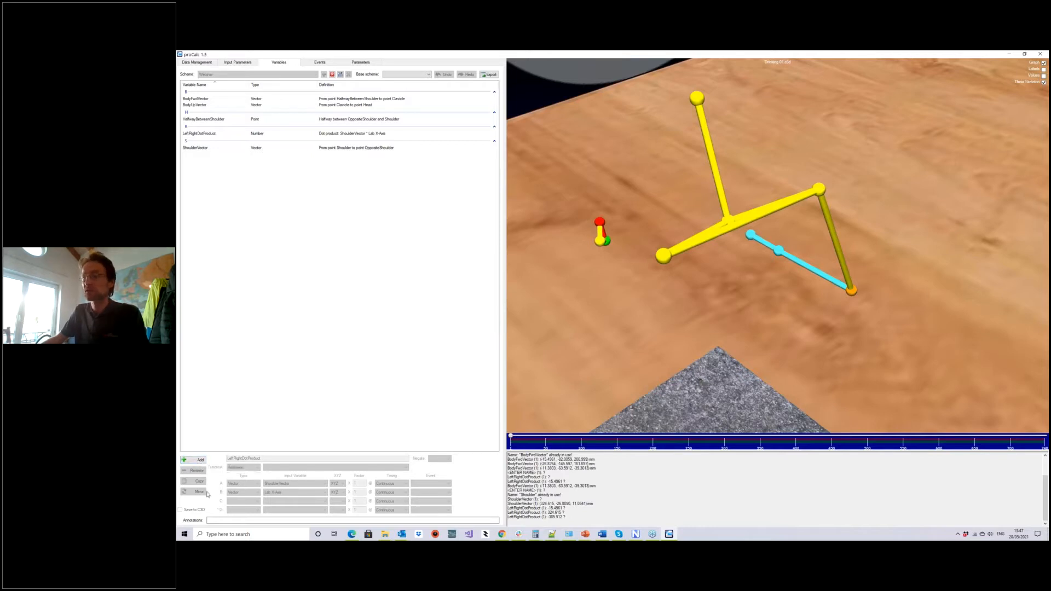
Add a new variable named BodyLeftVector to the scheme.
{"action": "left_click", "coordinate": [200, 461]}
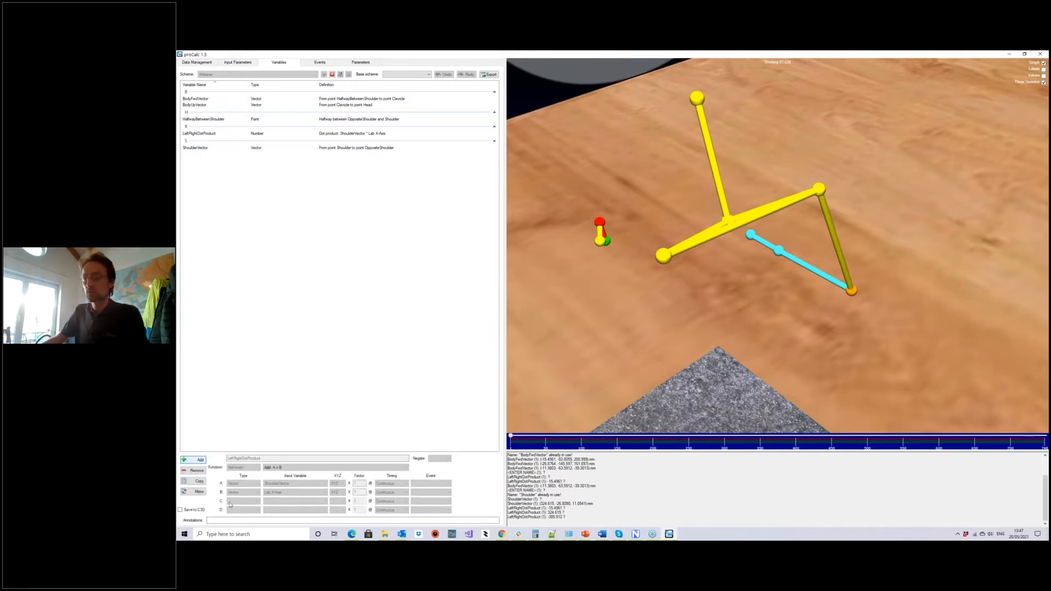
{"action": "type", "text": "LeftVev"}
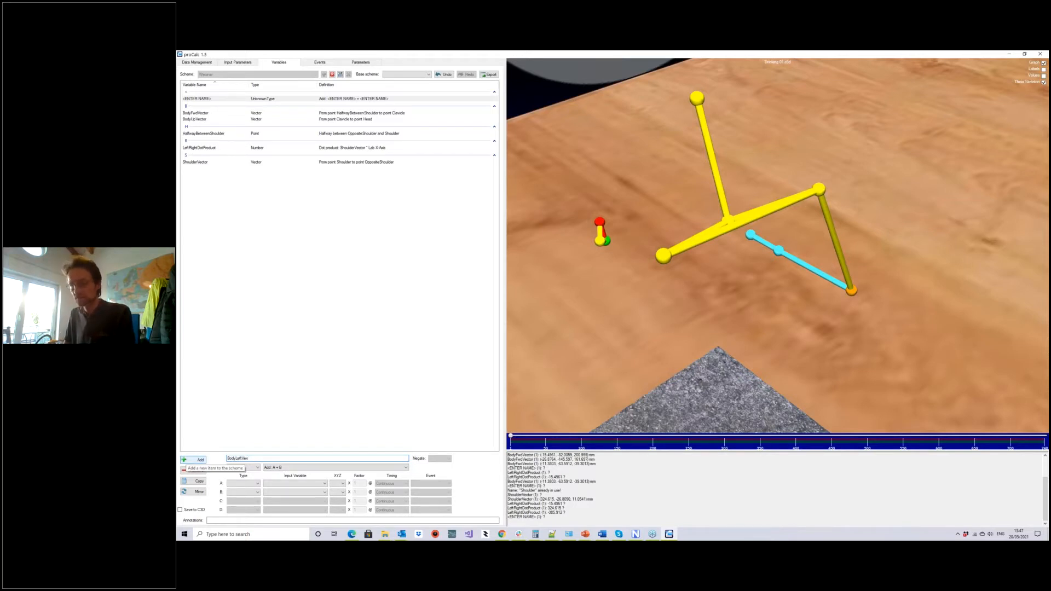
{"action": "key", "text": "BackSpace"}
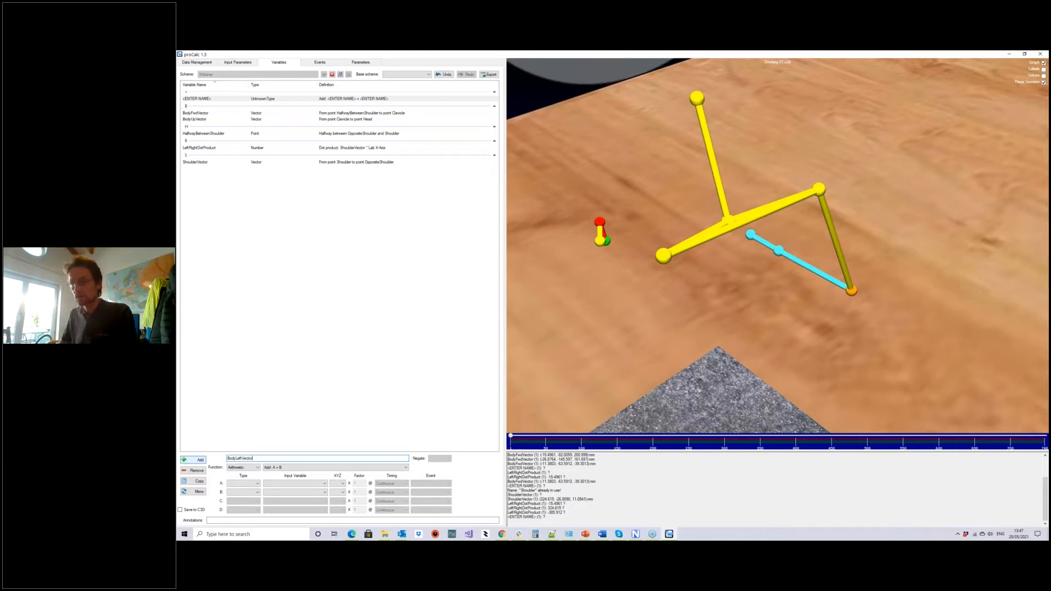
Define BodyLeftVector with the Comparison function "If A > B then C else D" and set number A to LeftRightDotProduct.
{"action": "left_click", "coordinate": [243, 468]}
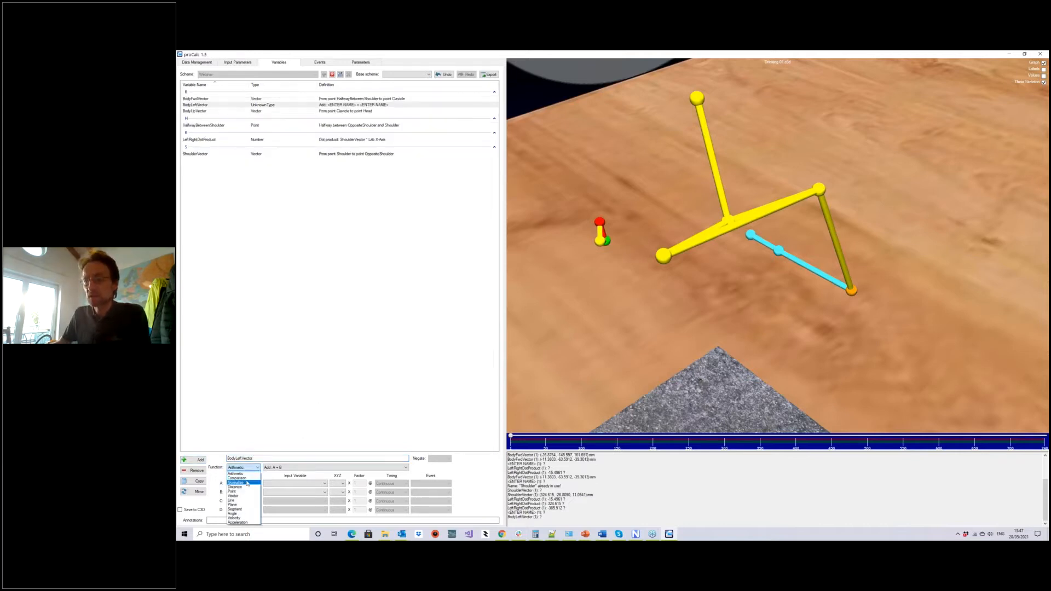
{"action": "left_click", "coordinate": [244, 478]}
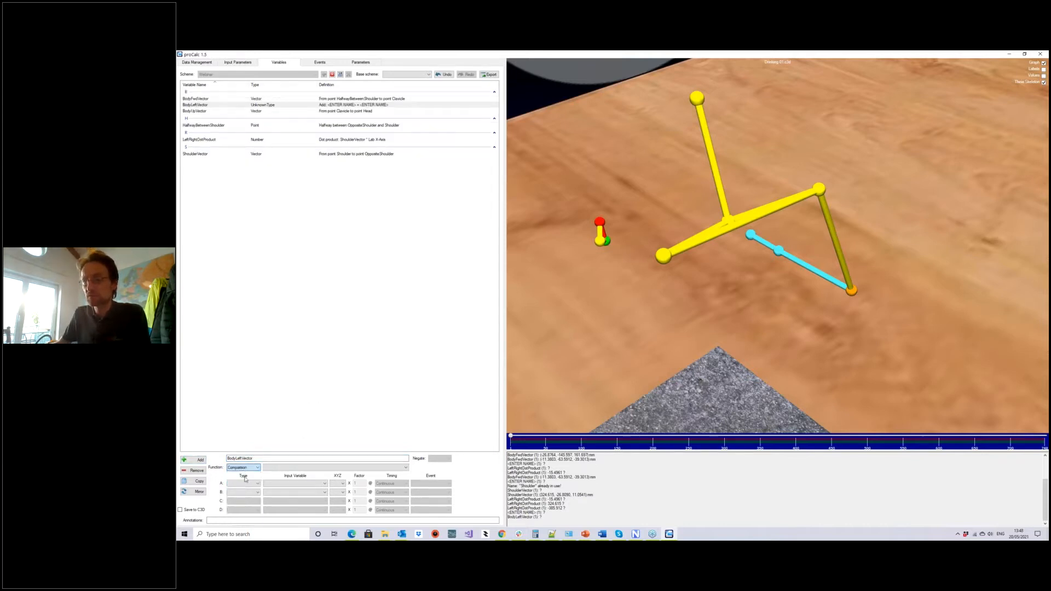
{"action": "left_click", "coordinate": [284, 468]}
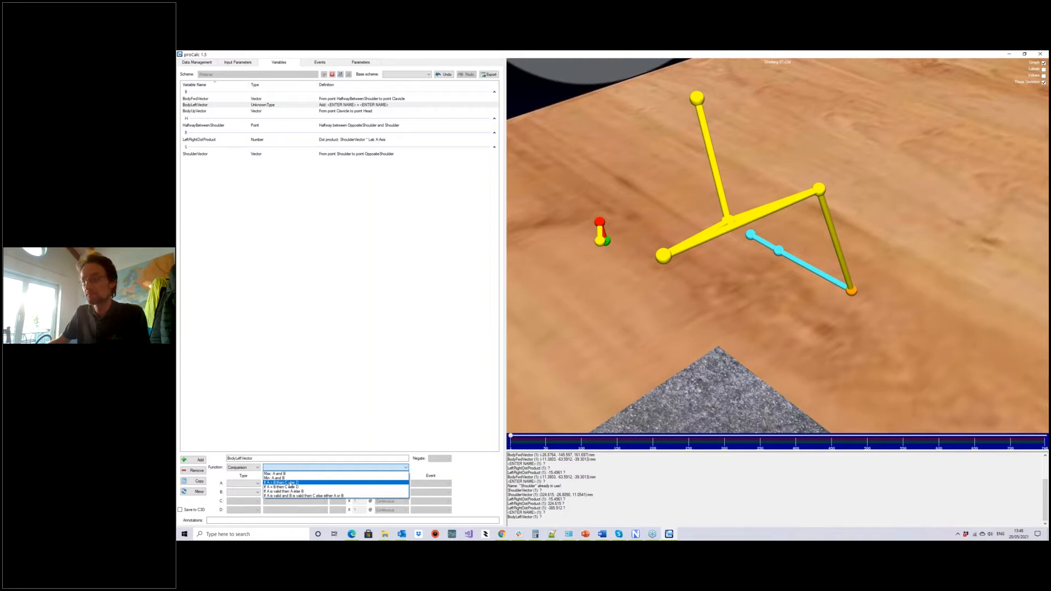
{"action": "left_click", "coordinate": [290, 484]}
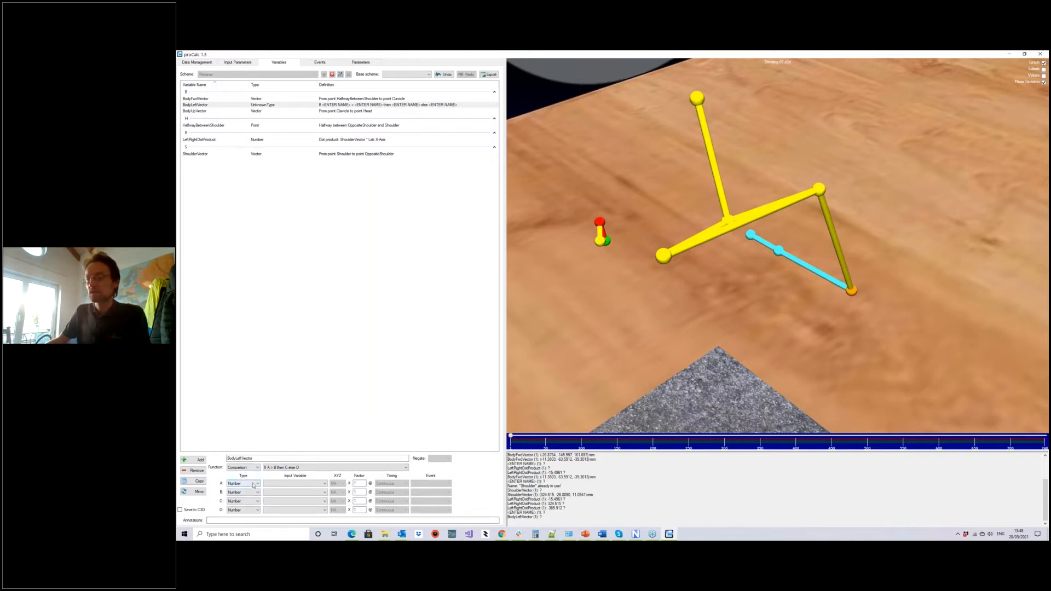
{"action": "left_click", "coordinate": [274, 483]}
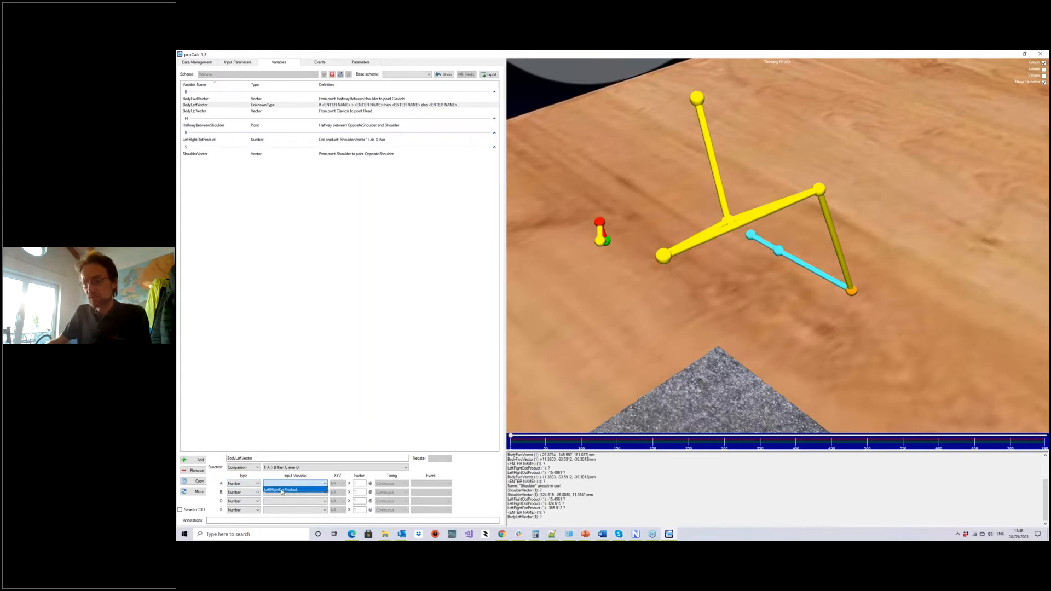
{"action": "left_click", "coordinate": [282, 490]}
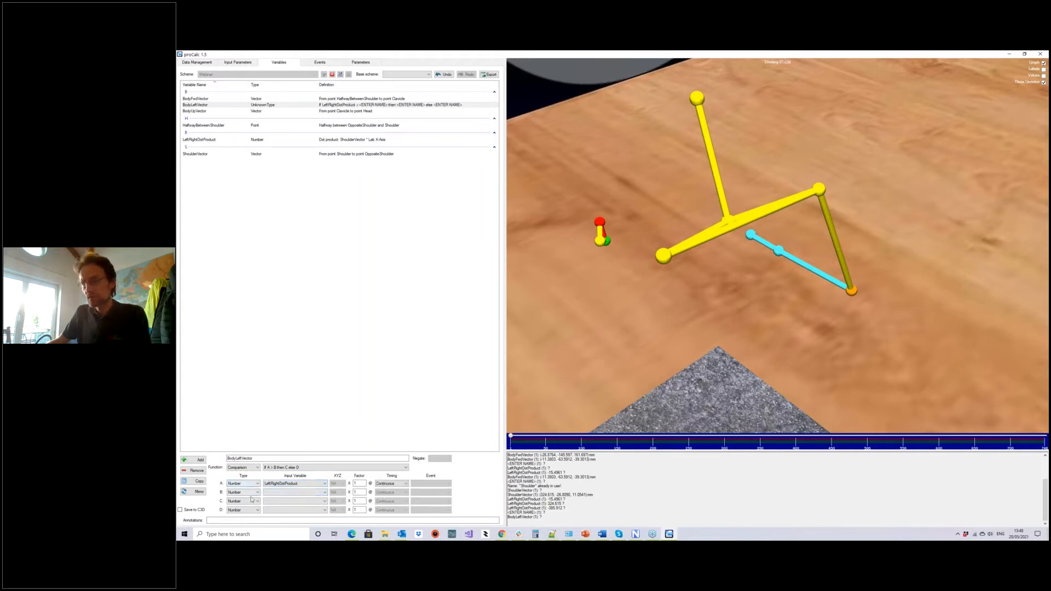
Set number B of BodyLeftVector's comparison to LeftRightDotProduct with a factor of 0.
{"action": "left_click", "coordinate": [290, 492]}
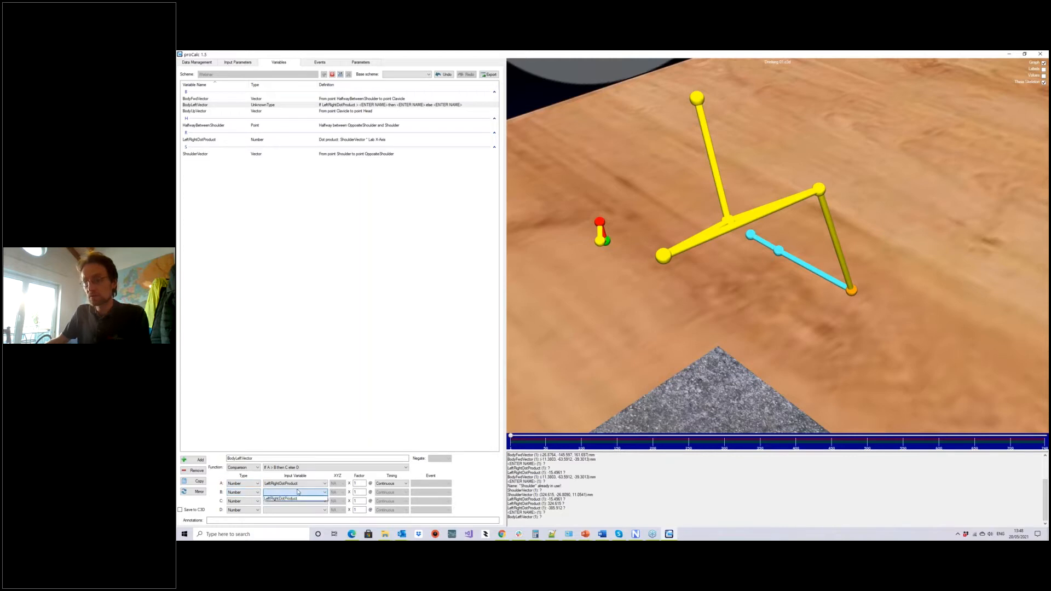
{"action": "left_click", "coordinate": [295, 499]}
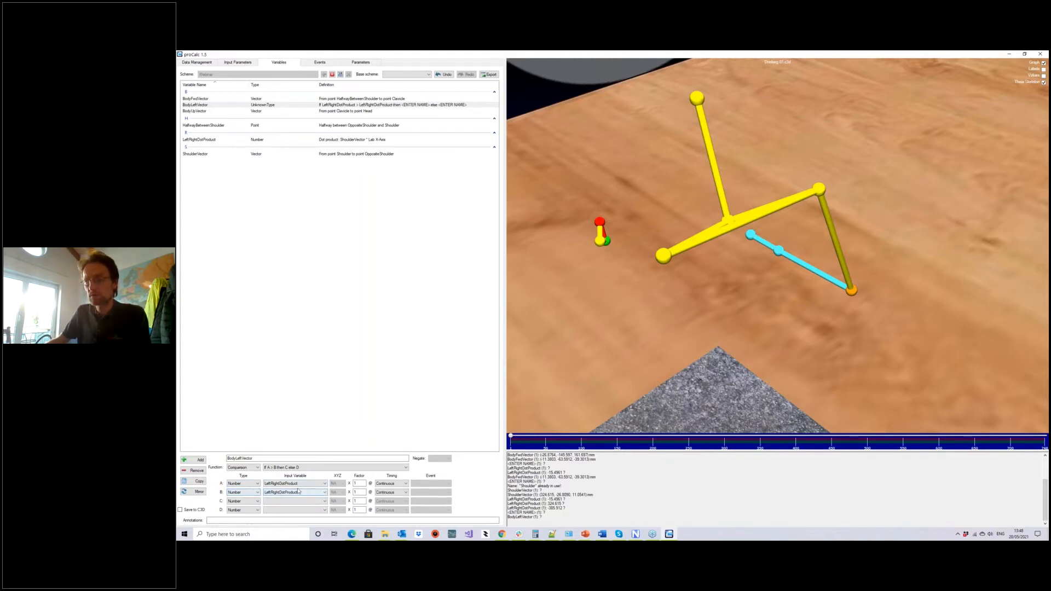
{"action": "double_click", "coordinate": [366, 492]}
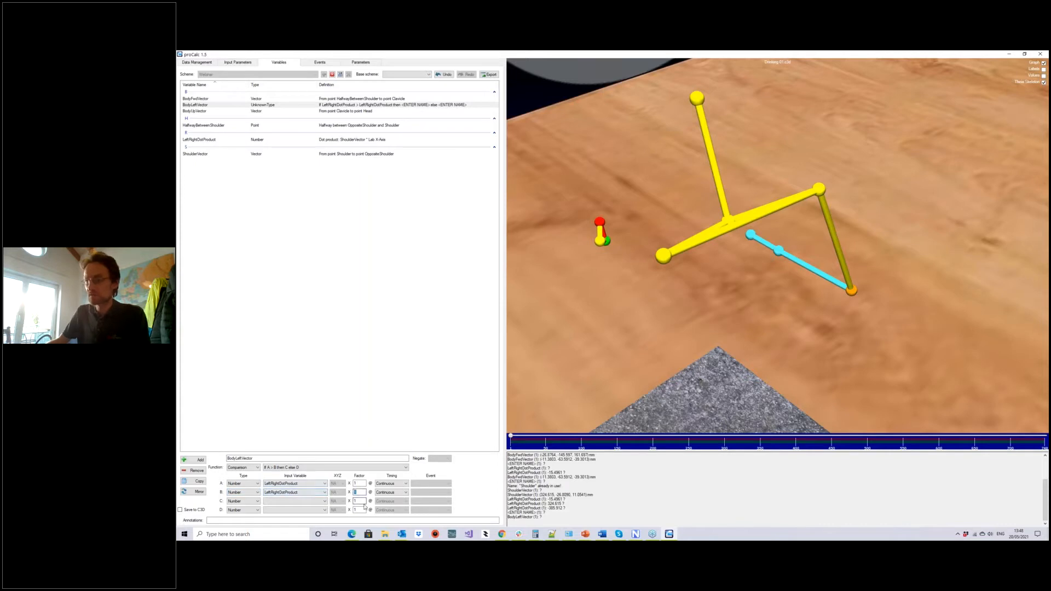
{"action": "left_click", "coordinate": [361, 483]}
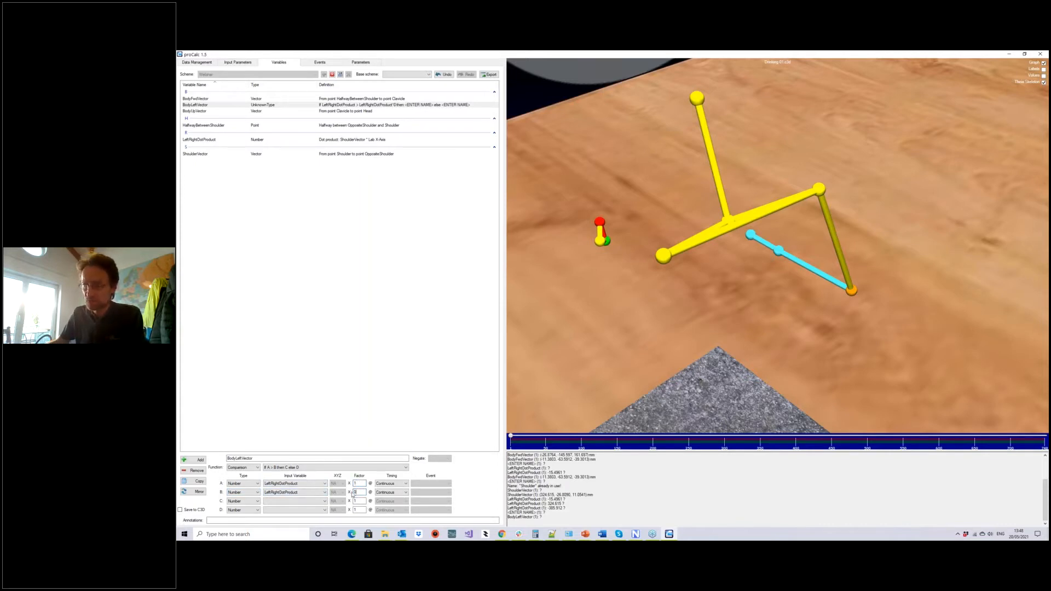
{"action": "right_click", "coordinate": [361, 492]}
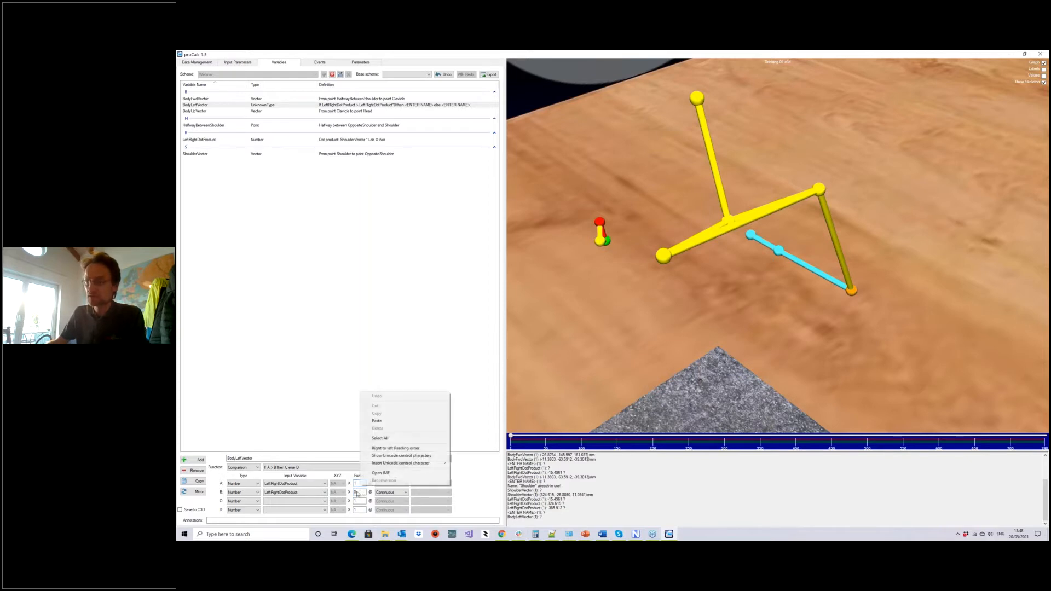
{"action": "key", "text": "Escape"}
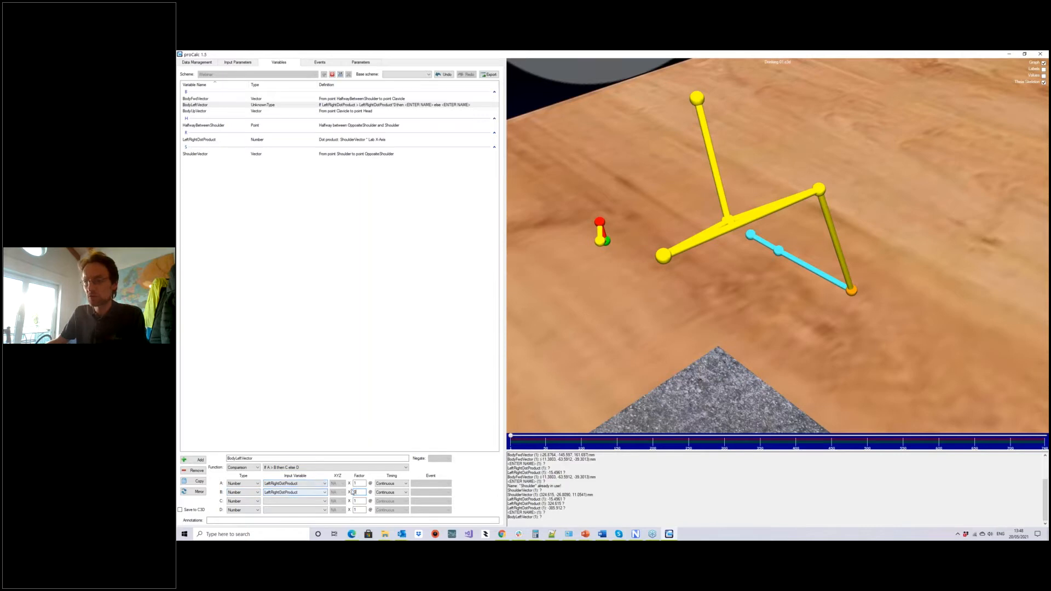
Make input C of BodyLeftVector a Vector and set it to ShoulderVector.
{"action": "left_click", "coordinate": [244, 504]}
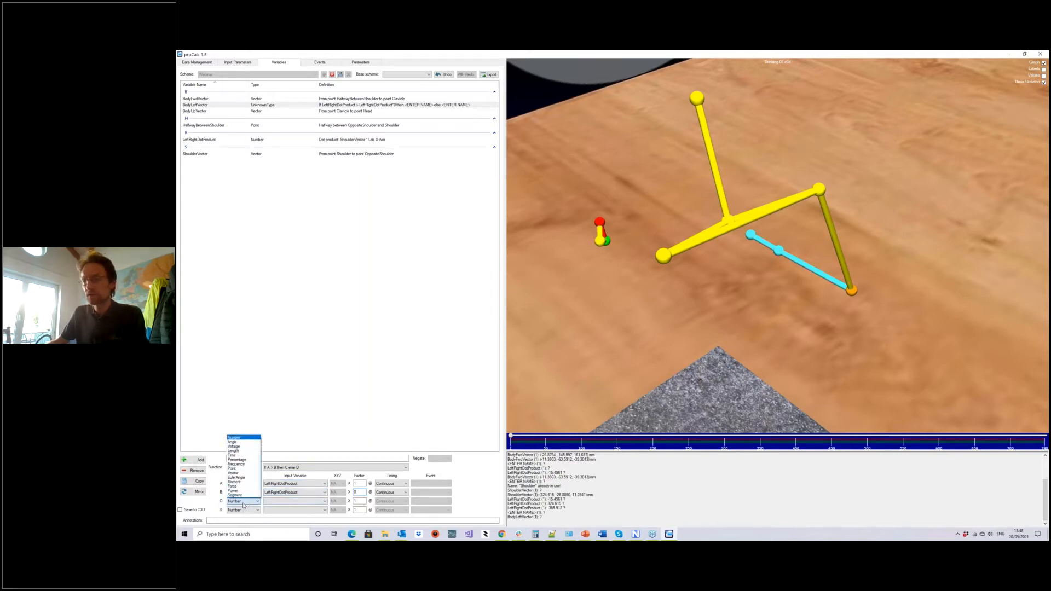
{"action": "left_click", "coordinate": [238, 474]}
{"action": "left_click", "coordinate": [294, 501]}
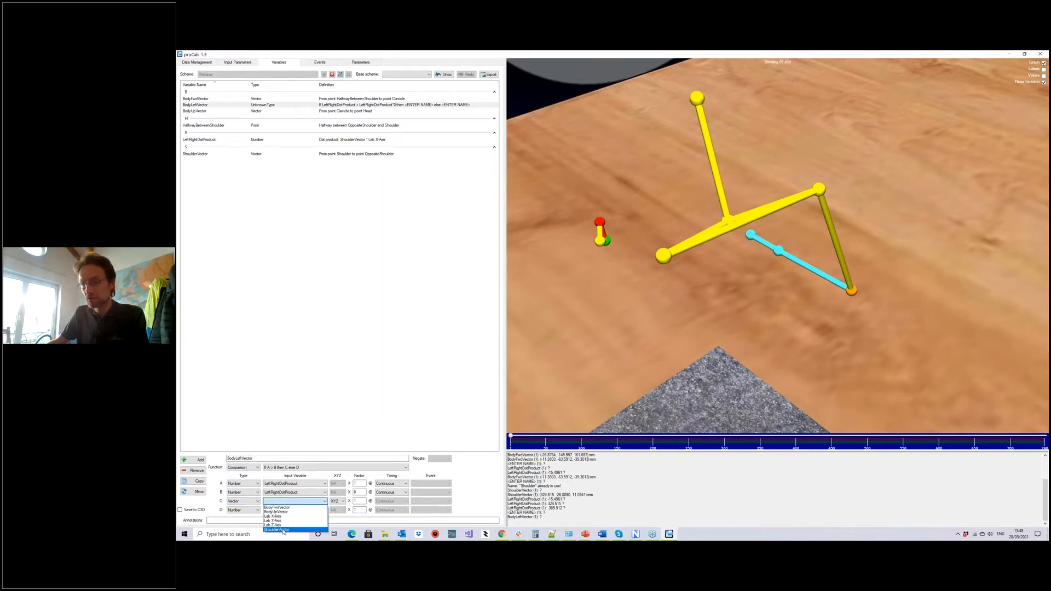
{"action": "left_click", "coordinate": [283, 530]}
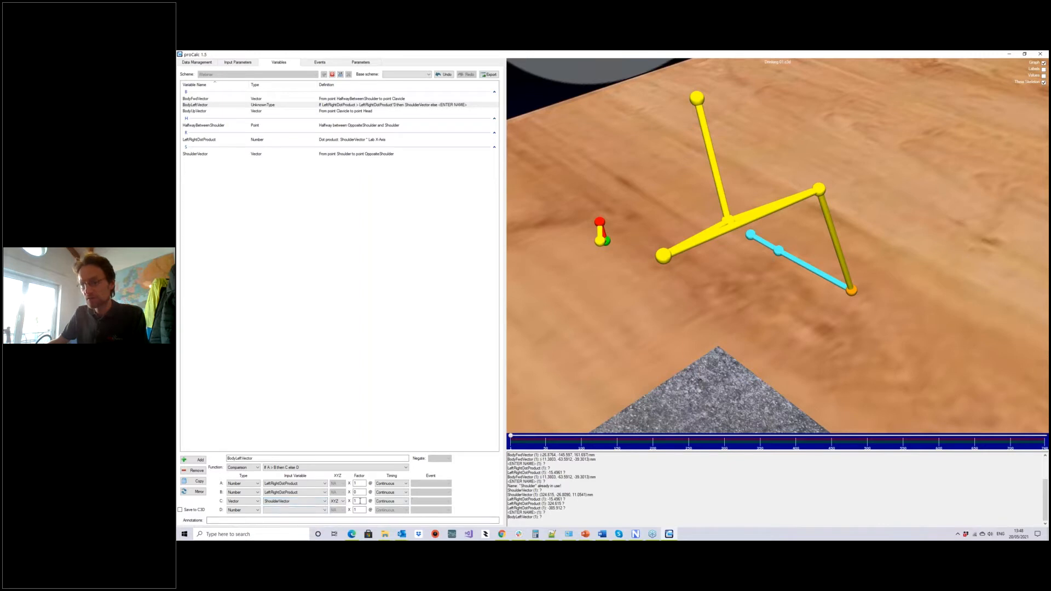
Make input D of BodyLeftVector a Vector and set it to ShoulderVector with a factor of -1.
{"action": "left_click", "coordinate": [296, 509]}
{"action": "left_click", "coordinate": [253, 510]}
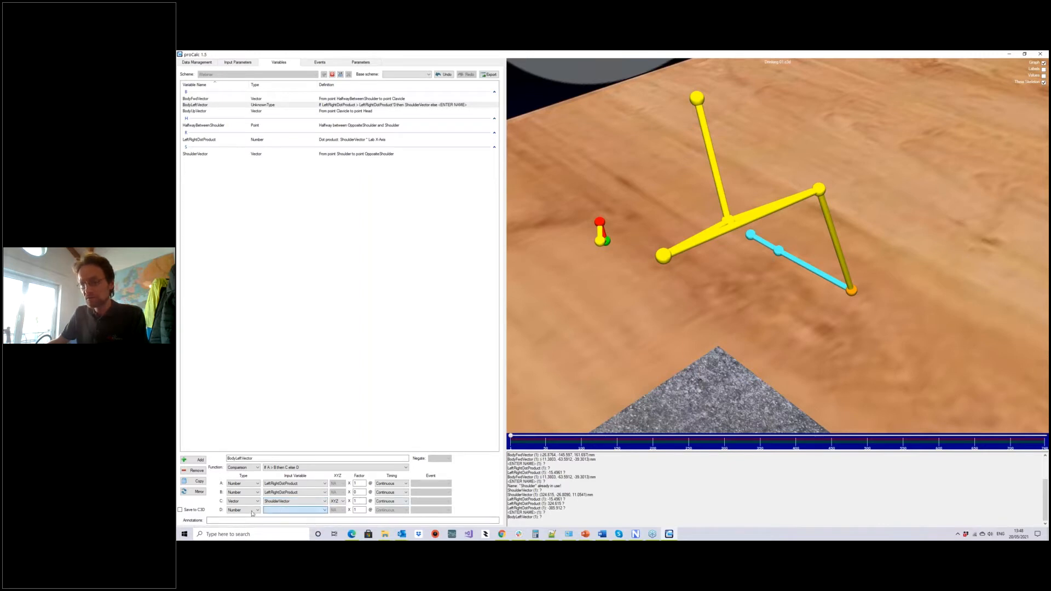
{"action": "left_click", "coordinate": [253, 509]}
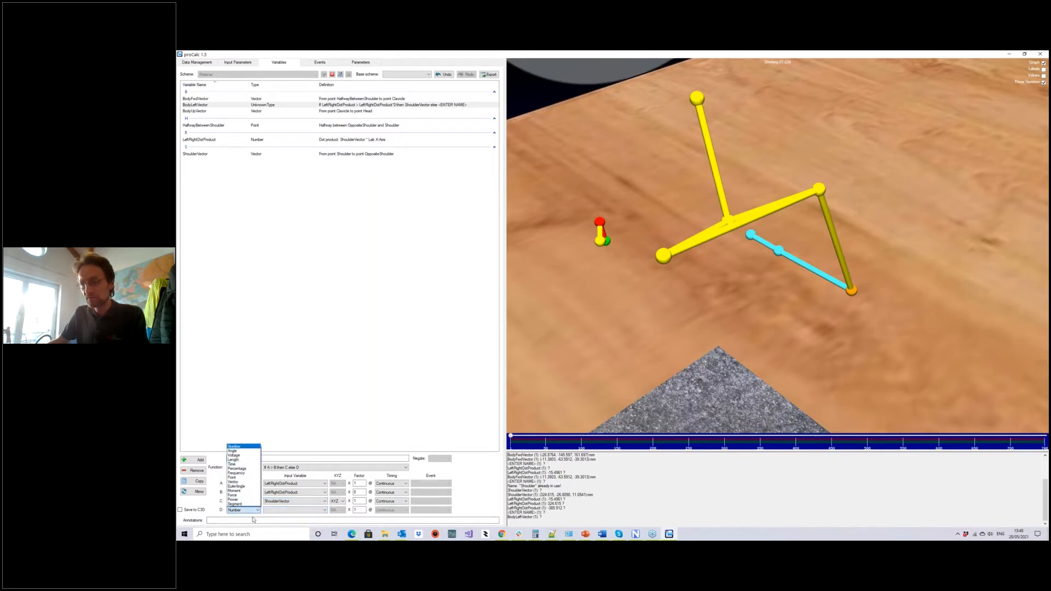
{"action": "left_click", "coordinate": [244, 481]}
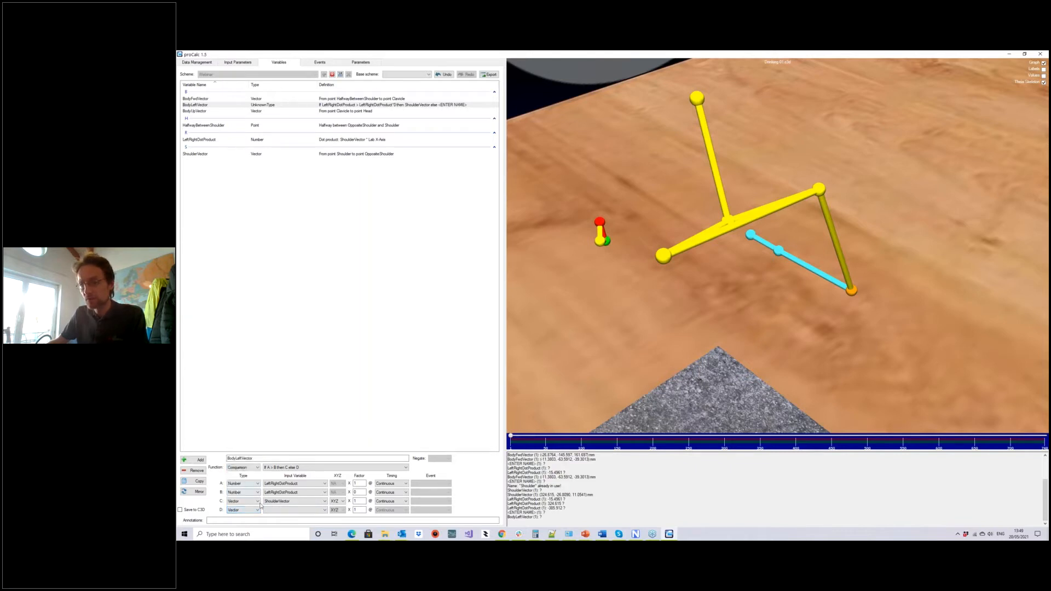
{"action": "left_click", "coordinate": [290, 510]}
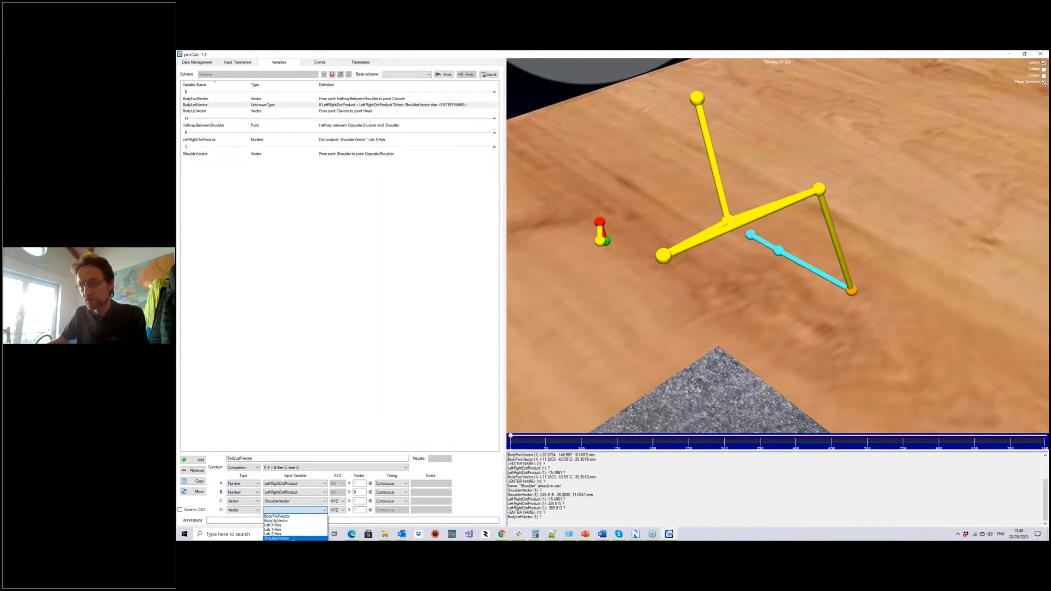
{"action": "left_click", "coordinate": [302, 536]}
{"action": "left_click_drag", "start_coordinate": [355, 510], "coordinate": [388, 510]}
{"action": "type", "text": "-1"}
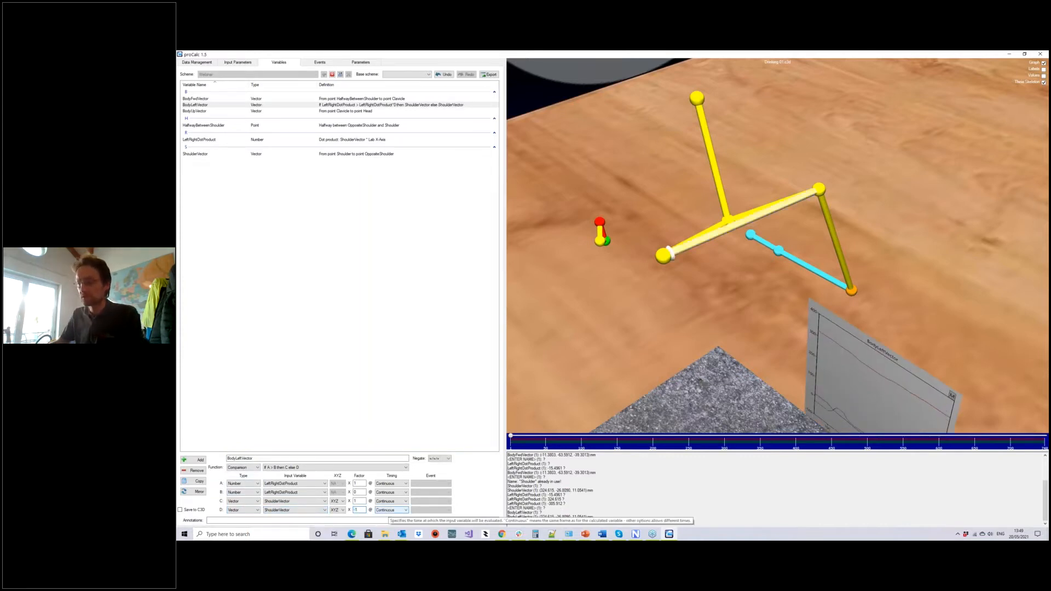
Check the direction of BodyLeftVector in the 3D view and save the Webinar scheme.
{"action": "left_click_drag", "start_coordinate": [652, 323], "coordinate": [752, 316]}
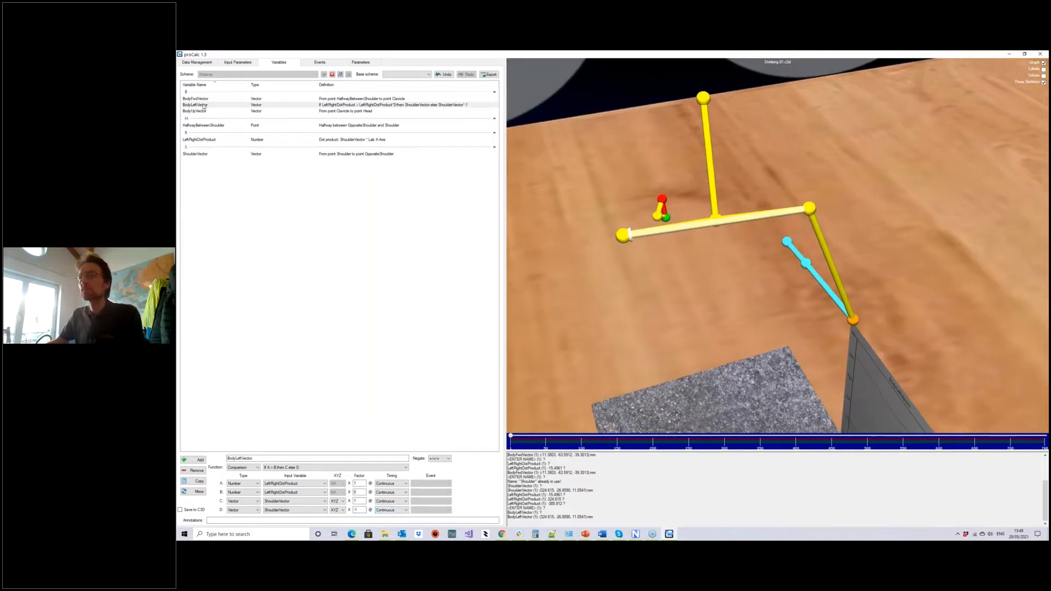
{"action": "left_click", "coordinate": [201, 105]}
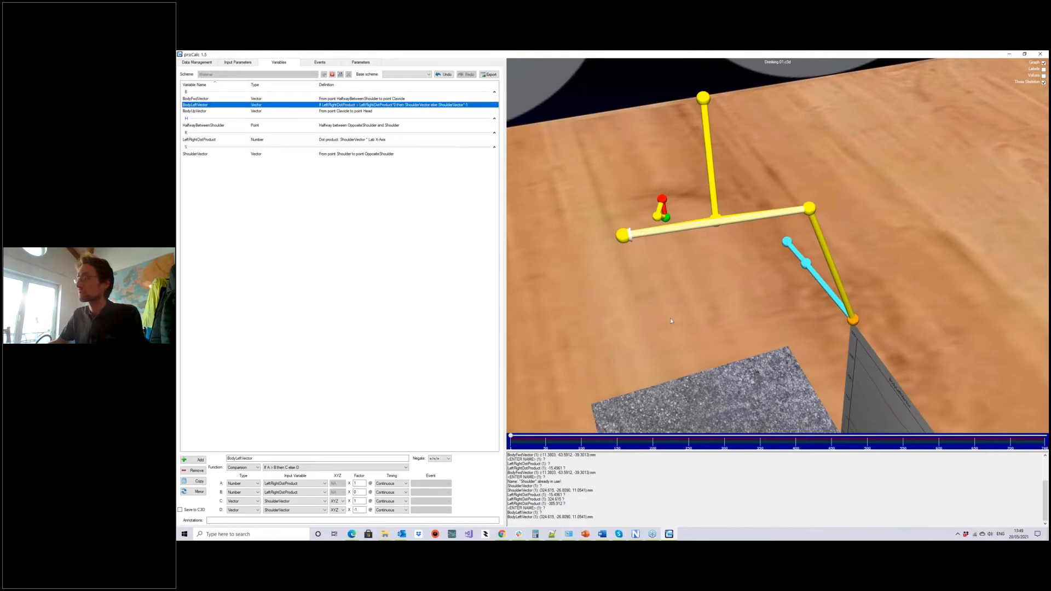
{"action": "left_click_drag", "start_coordinate": [671, 319], "coordinate": [668, 320]}
{"action": "left_click", "coordinate": [341, 77]}
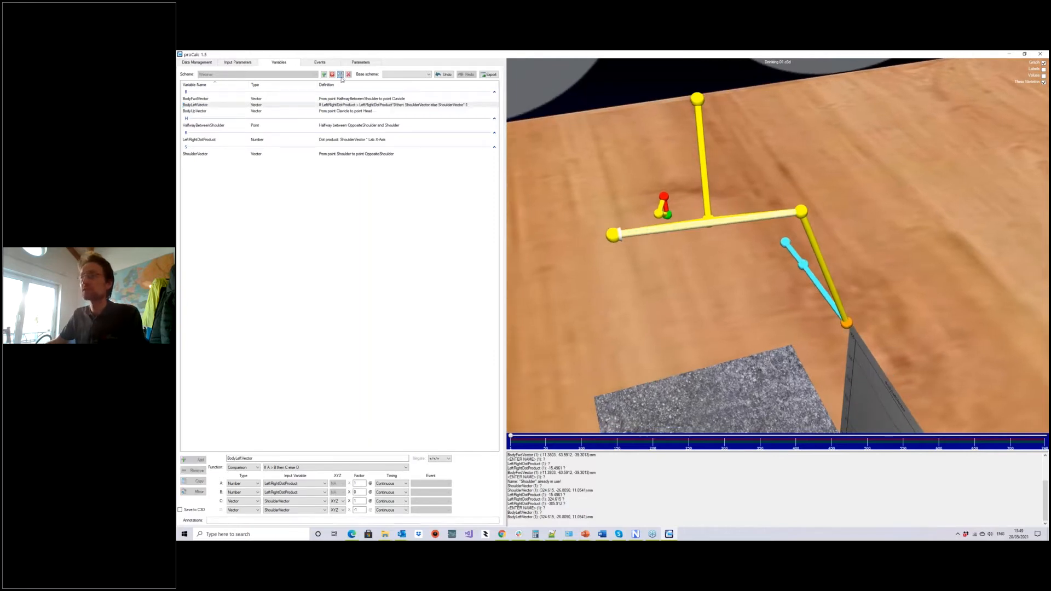
Load the Drinking02 trial and examine the direction of BodyLeftVector in the 3D view.
{"action": "left_click", "coordinate": [197, 63]}
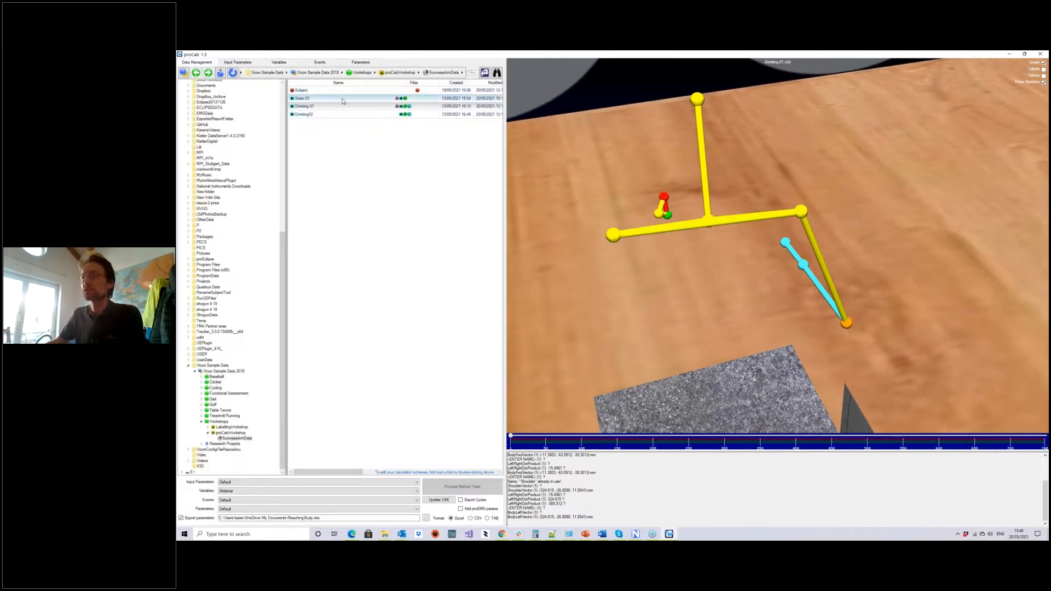
{"action": "double_click", "coordinate": [304, 114]}
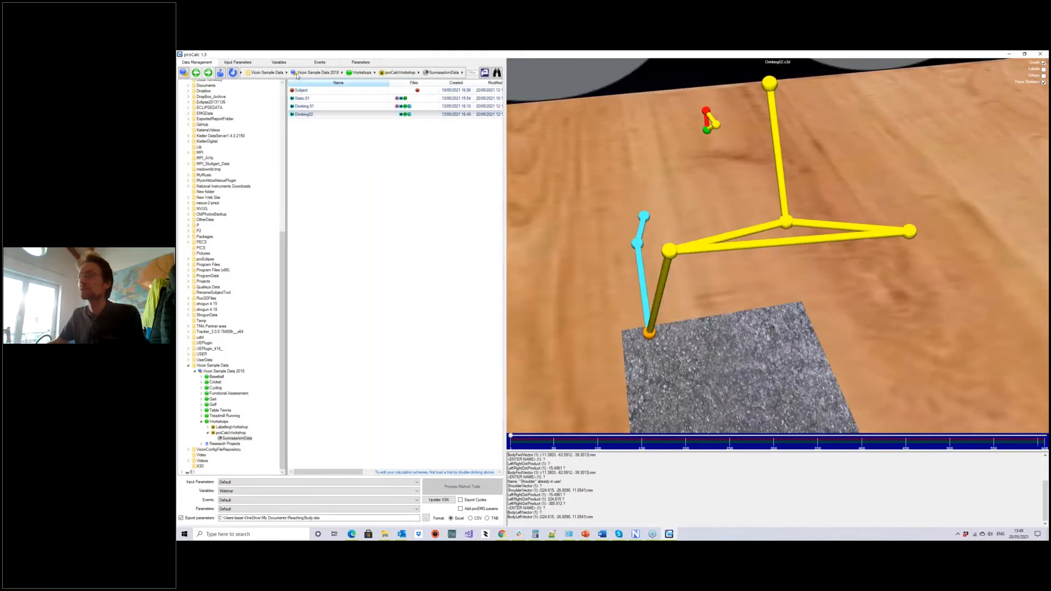
{"action": "left_click", "coordinate": [278, 62]}
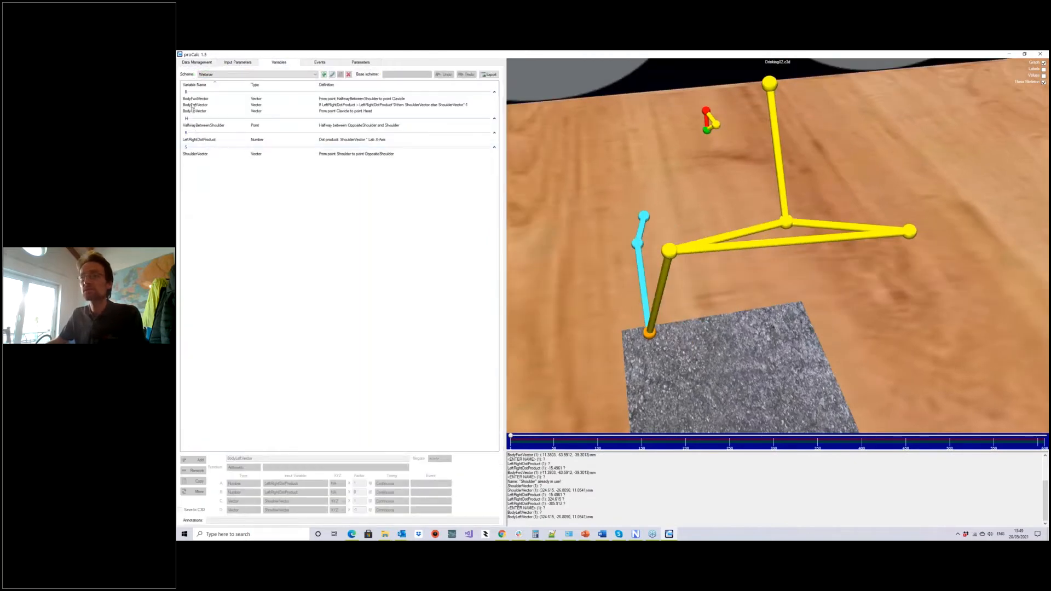
{"action": "left_click", "coordinate": [195, 105]}
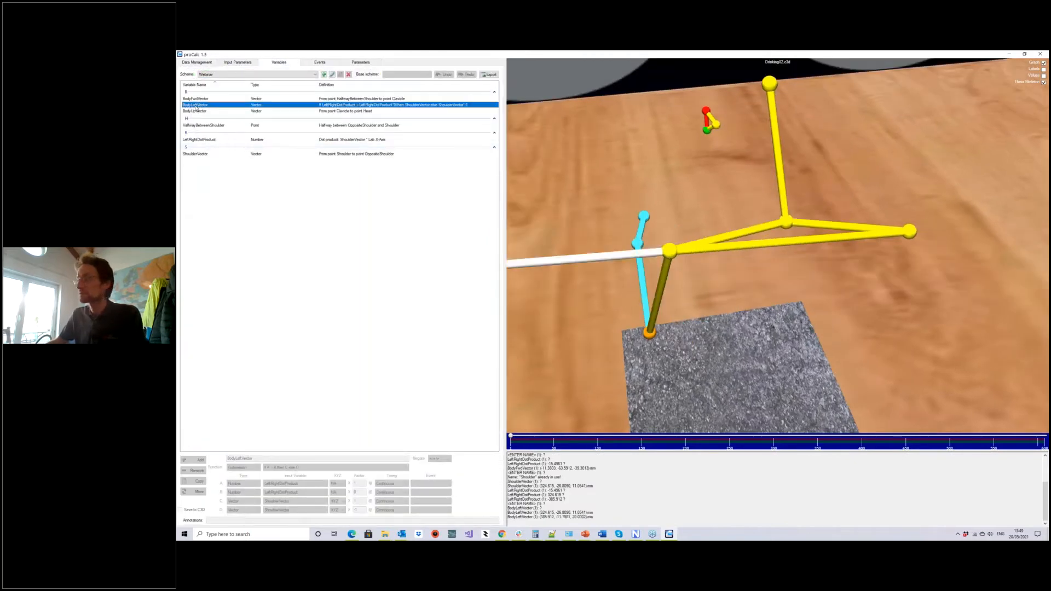
{"action": "left_click_drag", "start_coordinate": [575, 277], "coordinate": [663, 233]}
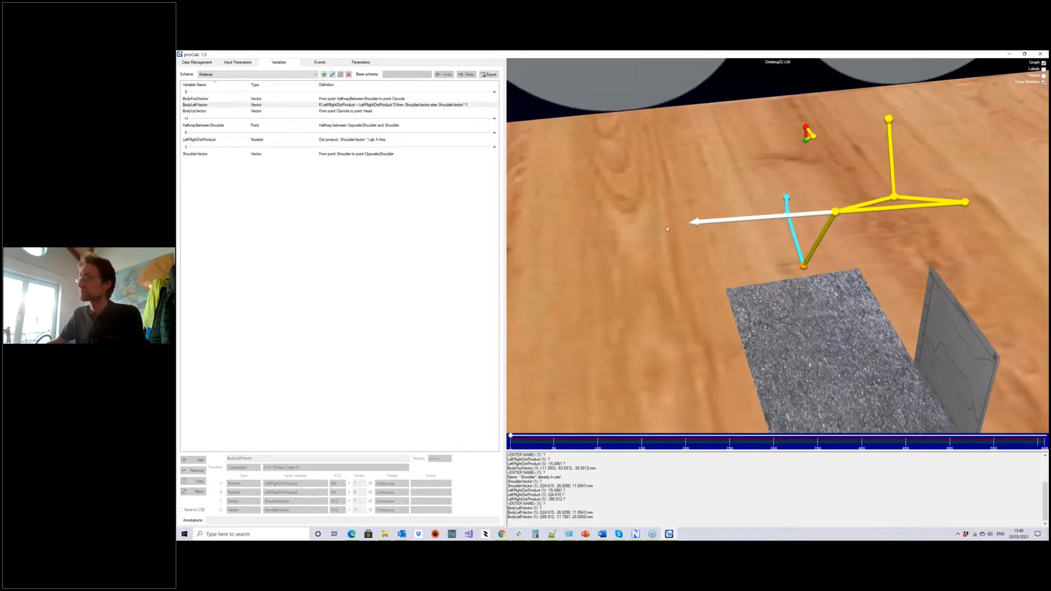
{"action": "left_click_drag", "start_coordinate": [829, 306], "coordinate": [824, 308]}
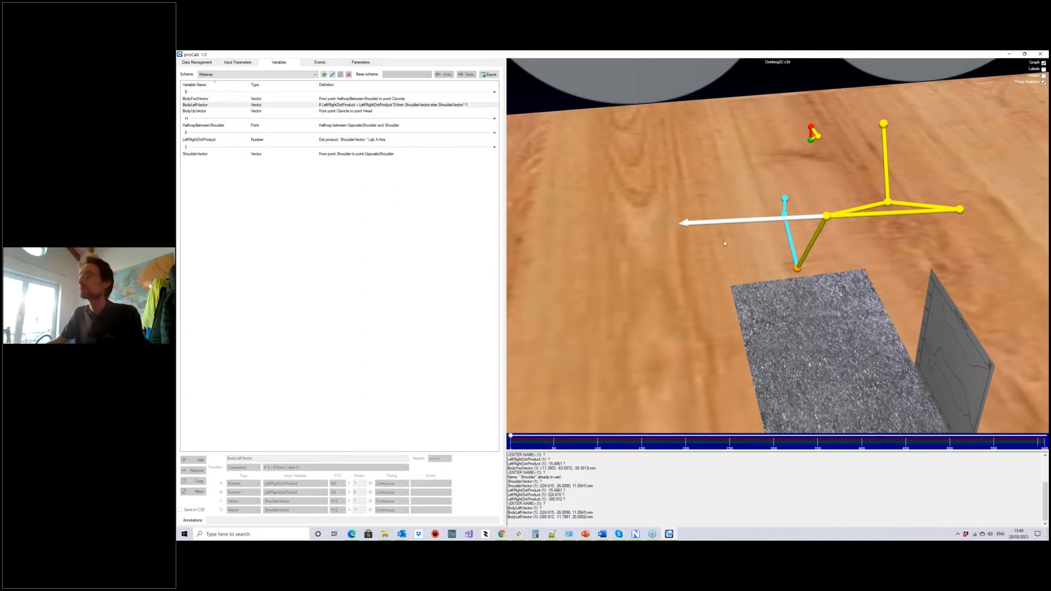
{"action": "left_click_drag", "start_coordinate": [701, 285], "coordinate": [758, 374]}
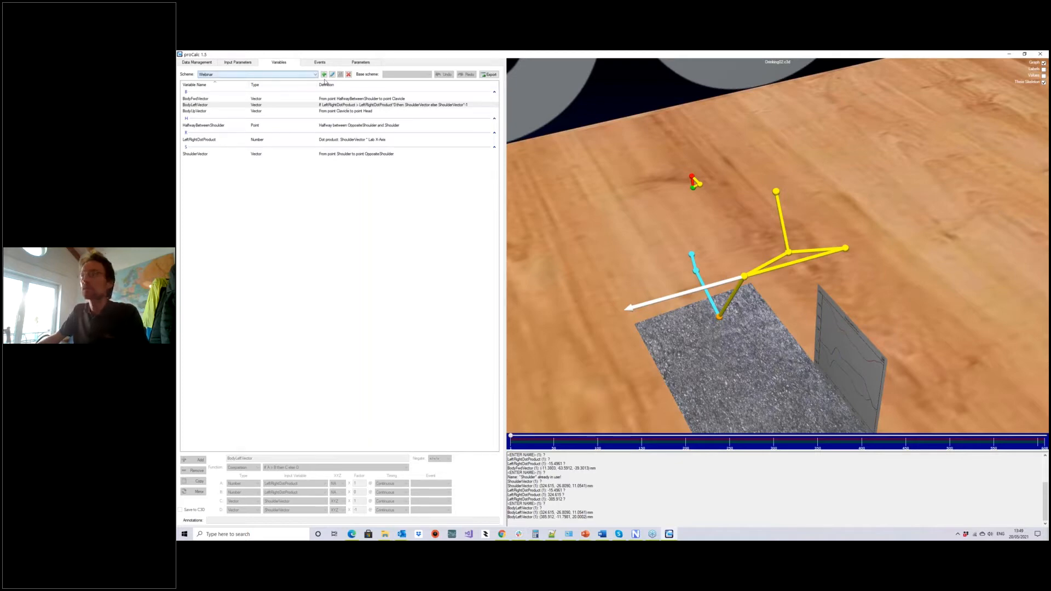
Load the Drinking 01 trial again and return to the scheme's variable list.
{"action": "left_click", "coordinate": [277, 75]}
{"action": "left_click", "coordinate": [277, 75]}
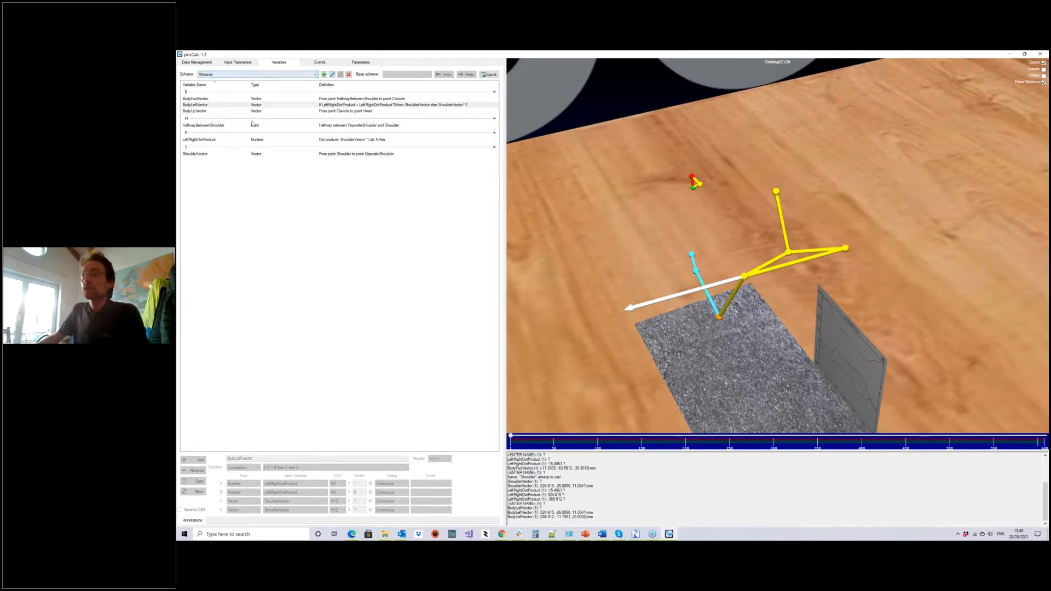
{"action": "left_click", "coordinate": [185, 63]}
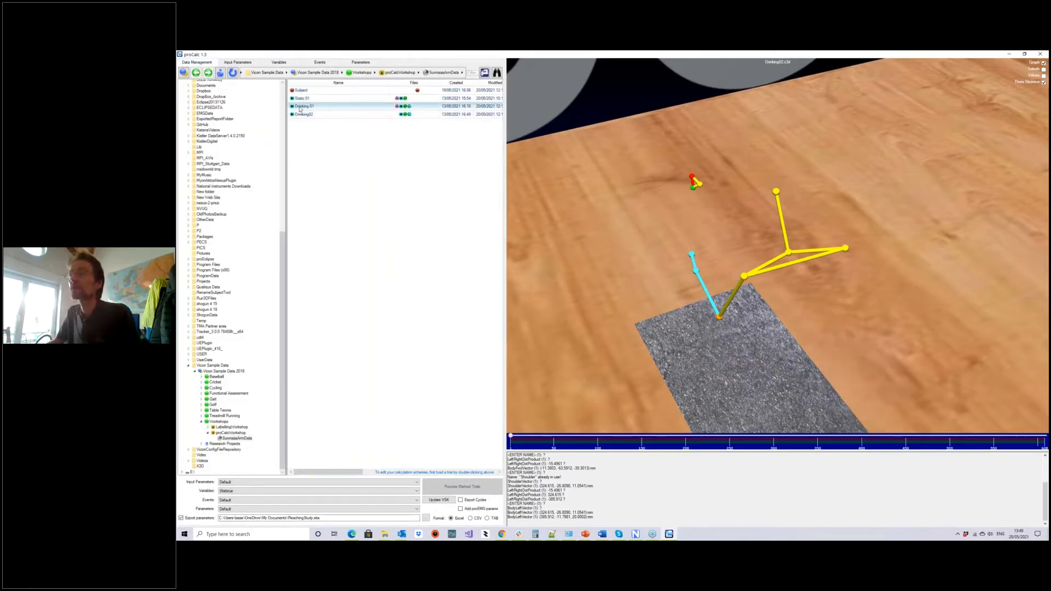
{"action": "double_click", "coordinate": [302, 106]}
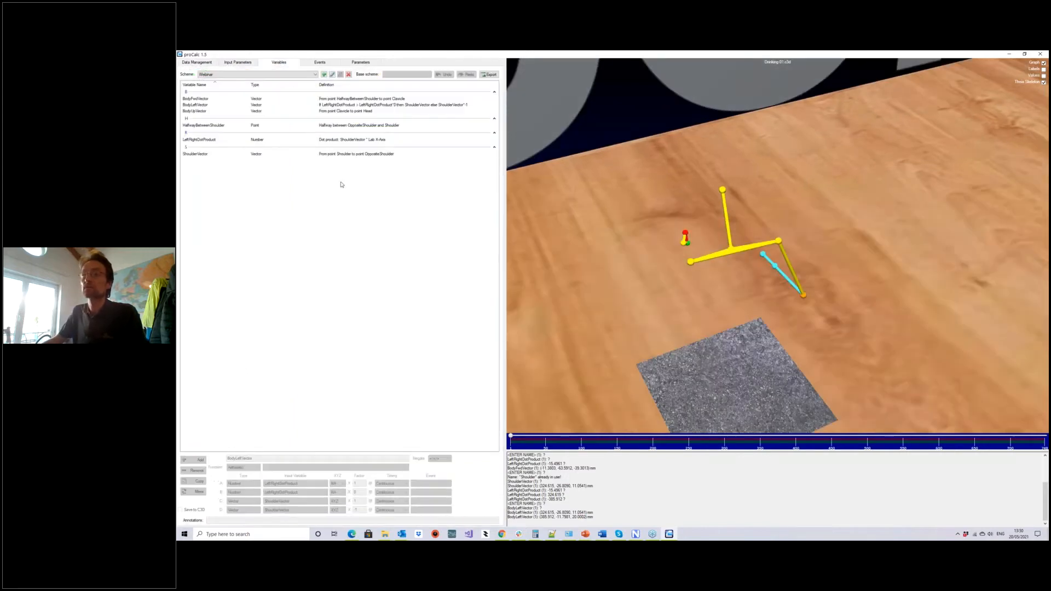
Compare the variable list sorted by name and by type, leaving it grouped by type.
{"action": "left_click", "coordinate": [269, 86]}
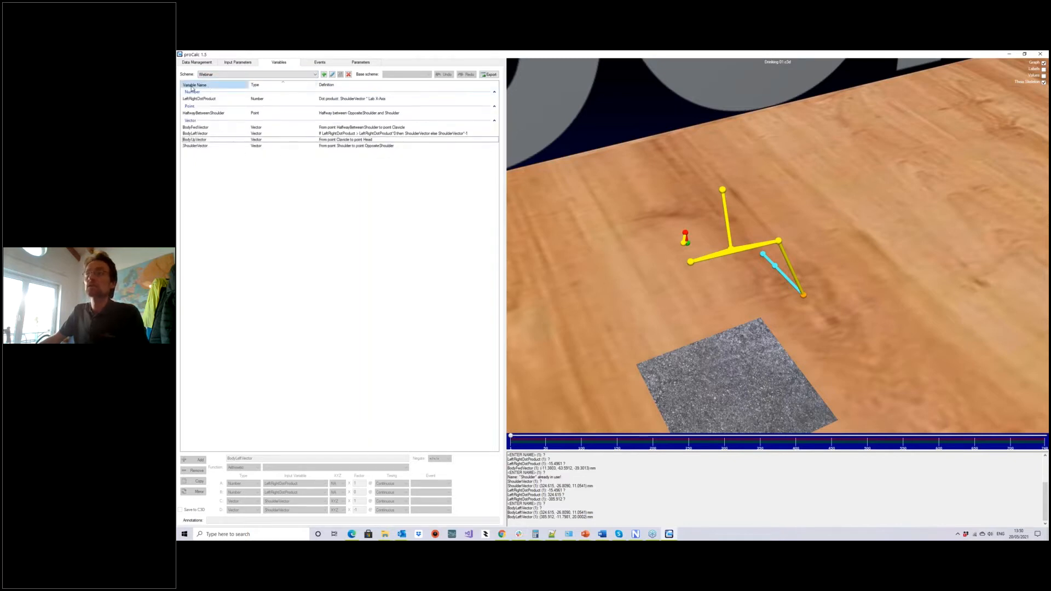
{"action": "left_click", "coordinate": [244, 87]}
{"action": "left_click", "coordinate": [262, 86]}
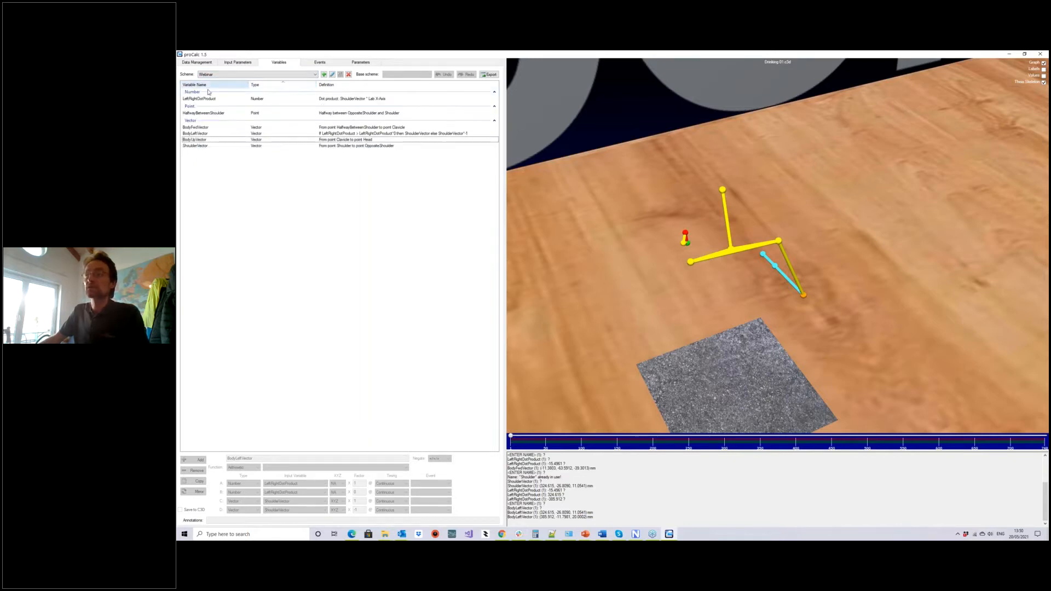
{"action": "left_click", "coordinate": [185, 86]}
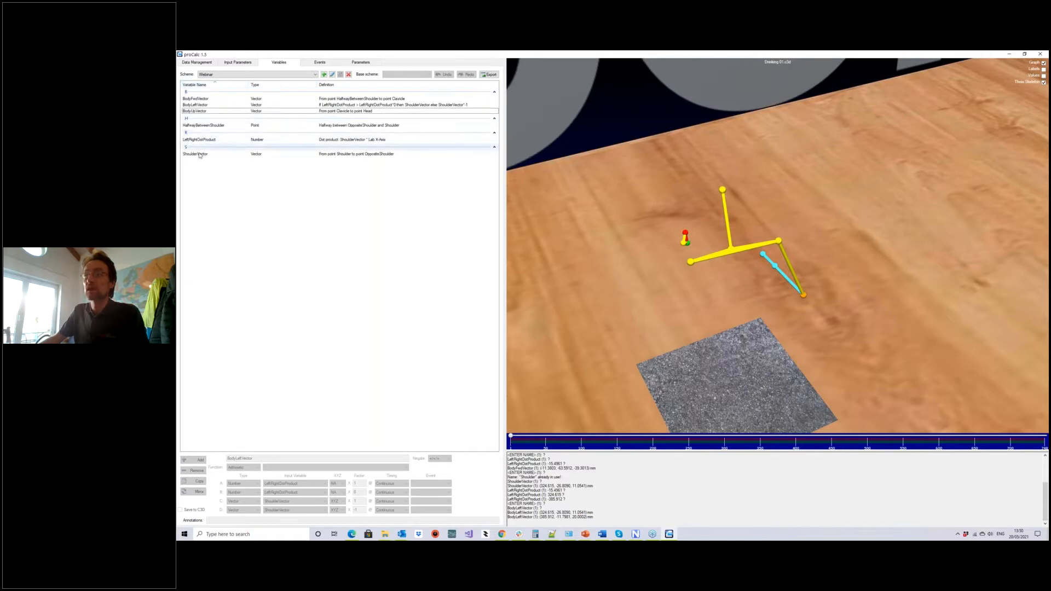
{"action": "left_click", "coordinate": [273, 86]}
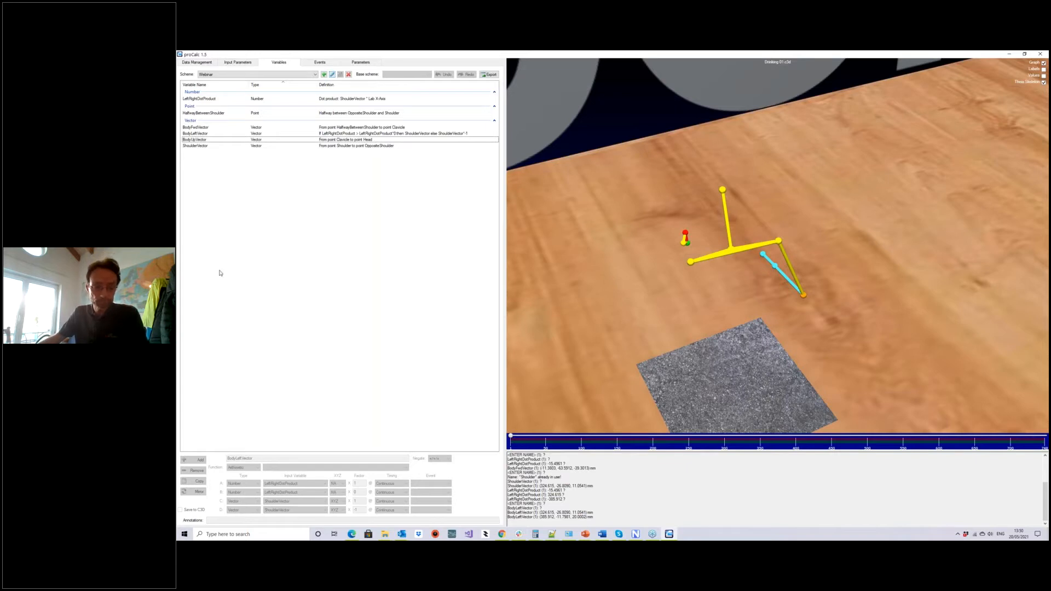
{"action": "key", "text": "alt+Tab"}
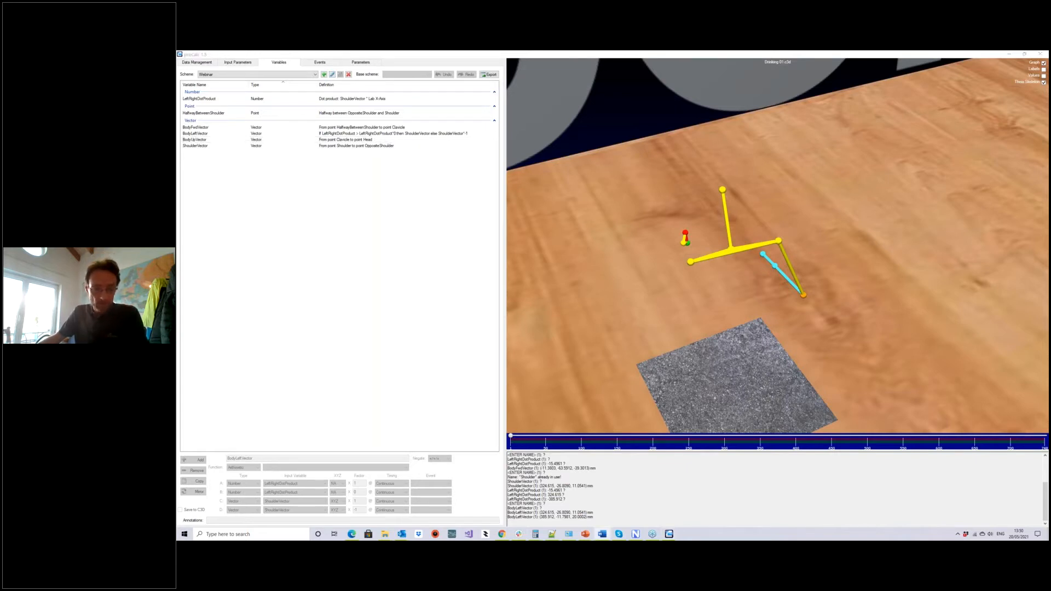
Make the Webinar scheme editable and add a new variable named TrunkSegment.
{"action": "left_click", "coordinate": [333, 74]}
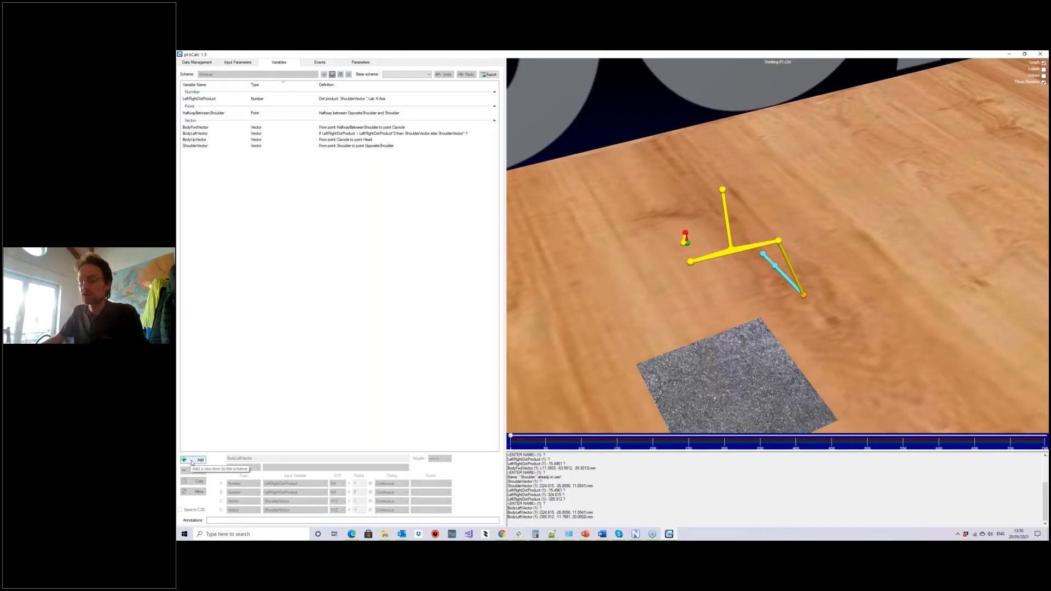
{"action": "left_click", "coordinate": [193, 460]}
{"action": "left_click_drag", "start_coordinate": [274, 459], "coordinate": [184, 462]}
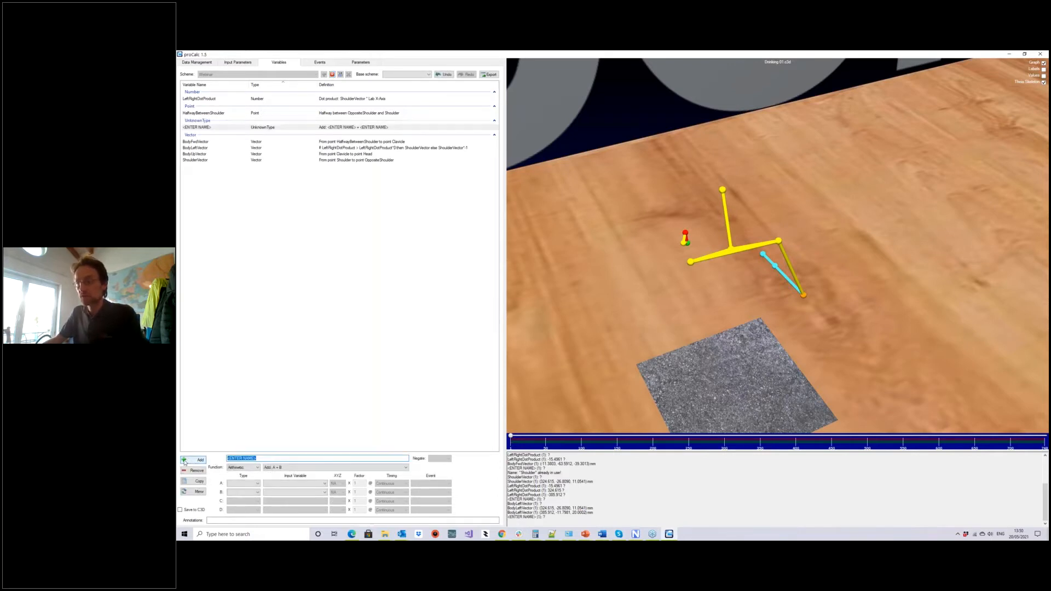
{"action": "type", "text": "TrunkSegment"}
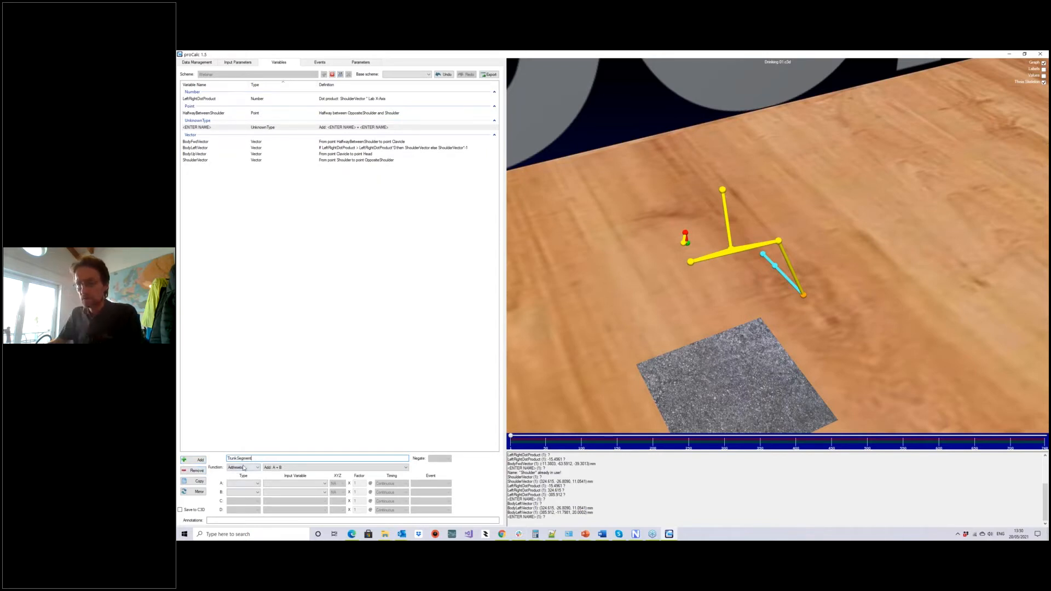
Define TrunkSegment with the Segment function "Origin A, Z-Axis=B, X-Axis=B x C" and use the Clavicle point as its origin.
{"action": "left_click", "coordinate": [245, 468]}
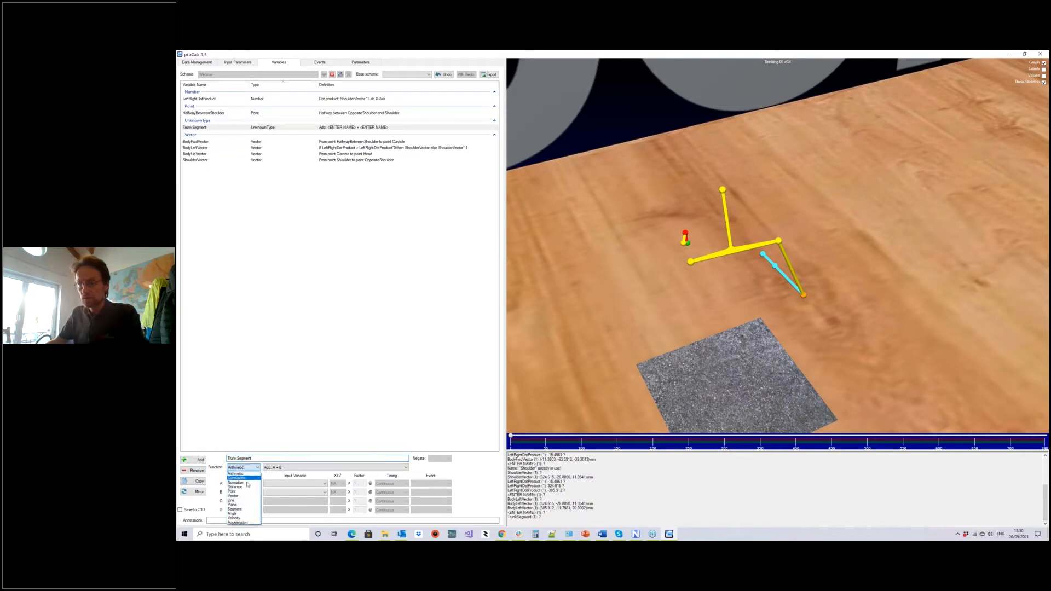
{"action": "left_click", "coordinate": [240, 509]}
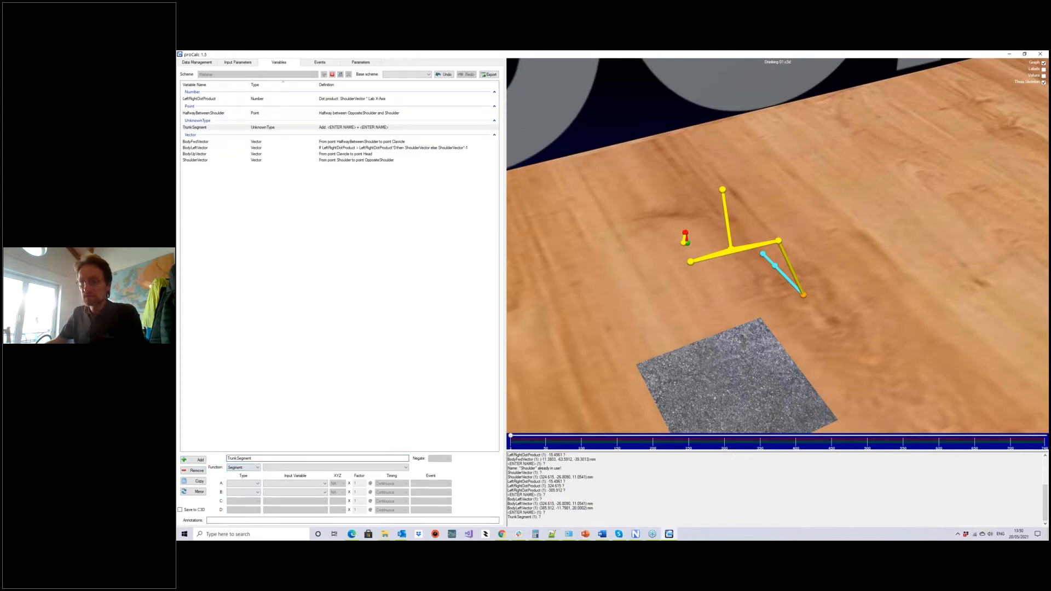
{"action": "left_click", "coordinate": [305, 469]}
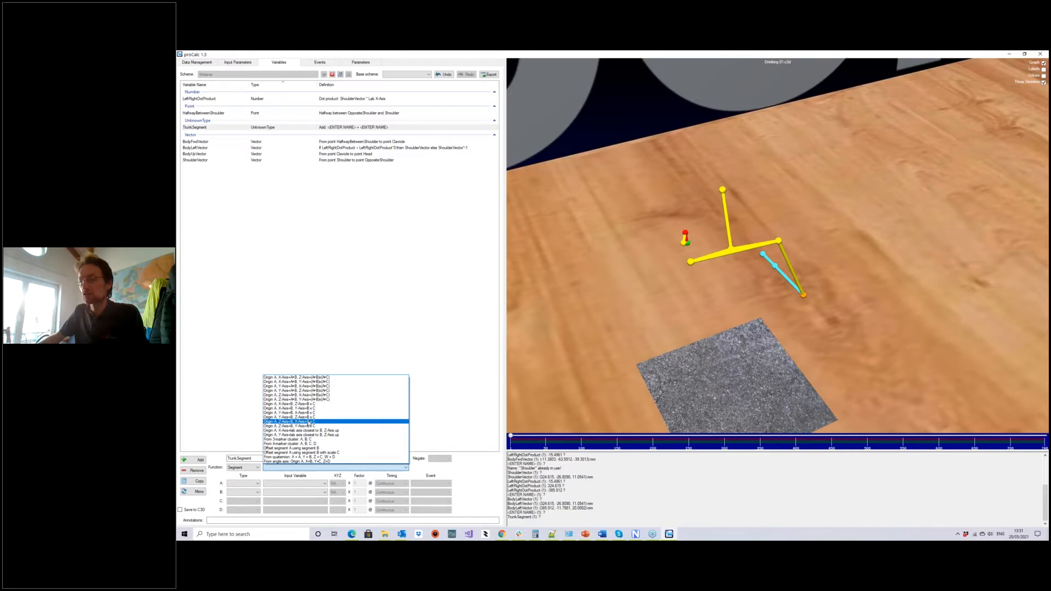
{"action": "left_click", "coordinate": [309, 422]}
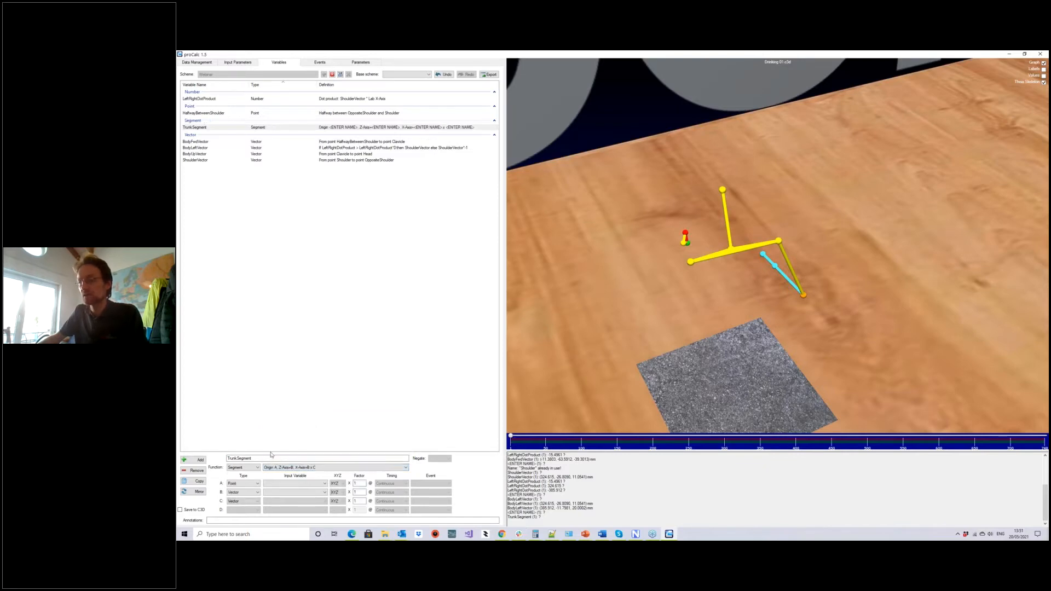
{"action": "left_click_drag", "start_coordinate": [741, 304], "coordinate": [767, 298]}
{"action": "left_click", "coordinate": [767, 258]}
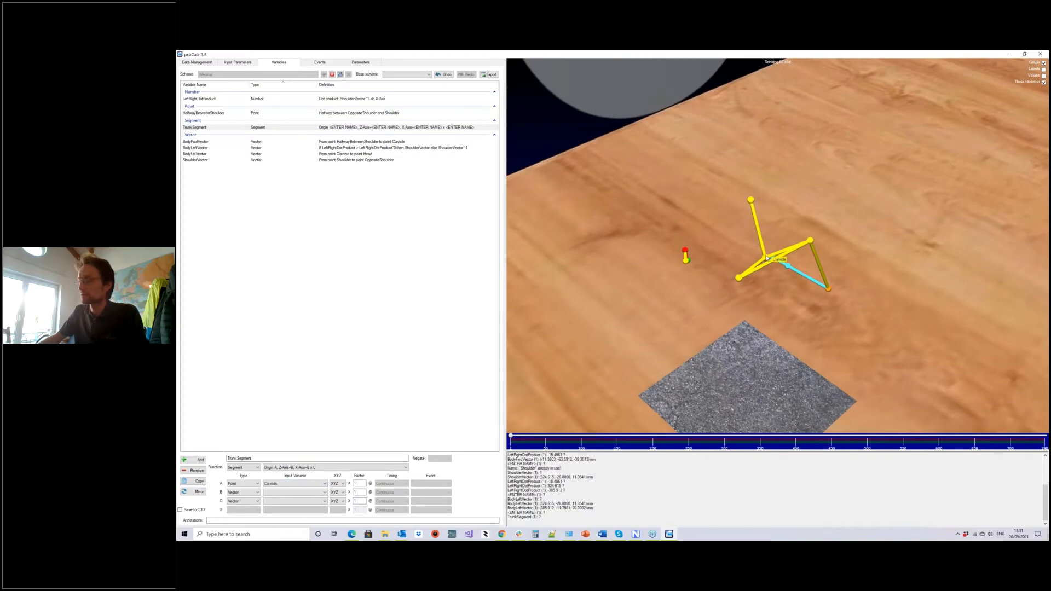
Assign BodyUpVector as input B and BodyLeftVector as input C of TrunkSegment.
{"action": "left_click", "coordinate": [295, 492]}
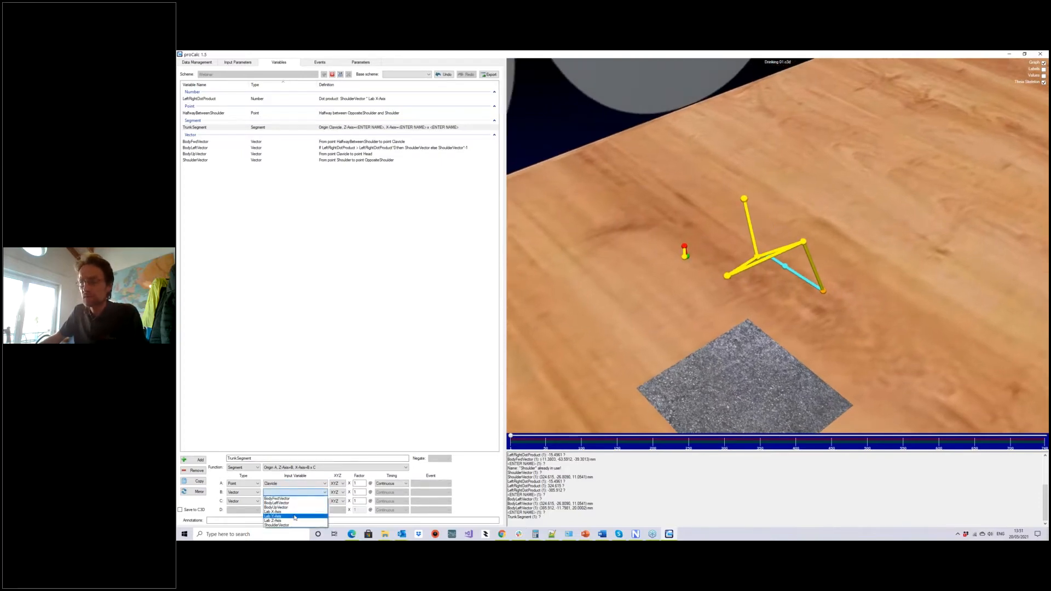
{"action": "left_click", "coordinate": [277, 508]}
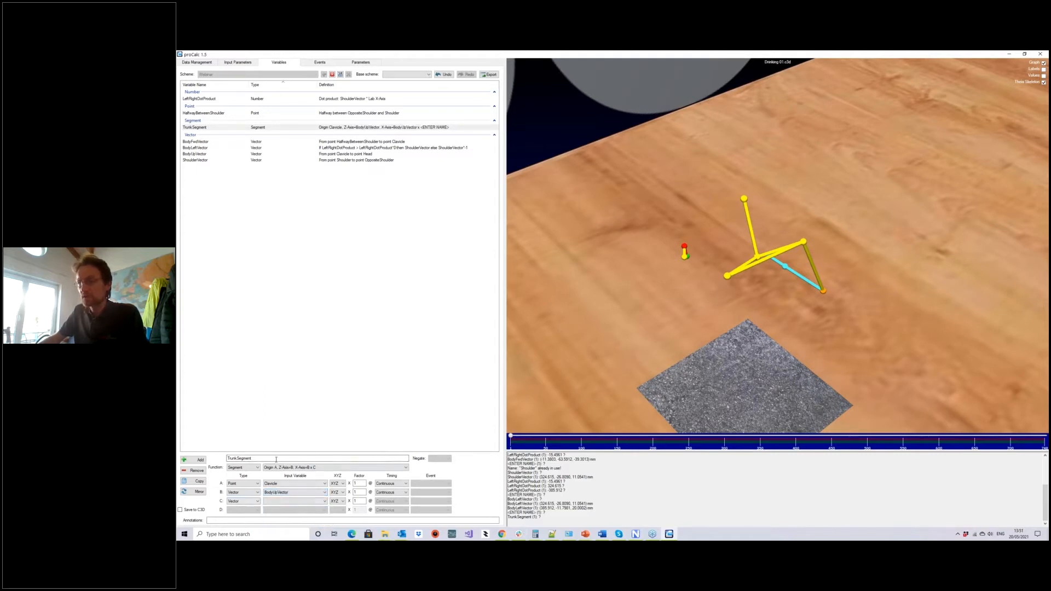
{"action": "left_click", "coordinate": [301, 502]}
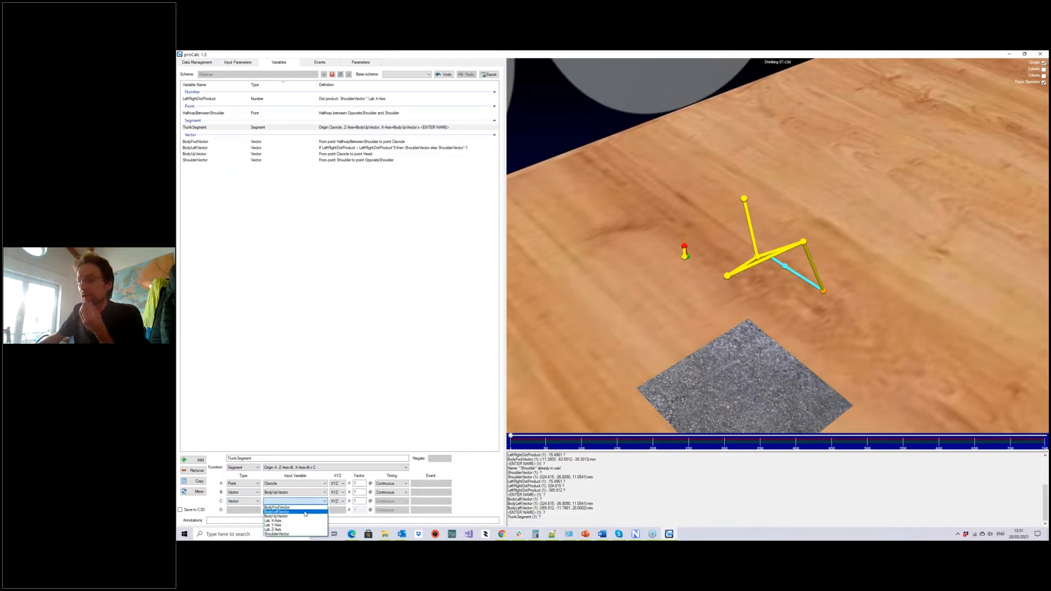
{"action": "left_click", "coordinate": [305, 513]}
Reverse the segment's X-axis by setting the factor of BodyLeftVector to -1 in TrunkSegment.
{"action": "left_click_drag", "start_coordinate": [748, 333], "coordinate": [793, 359]}
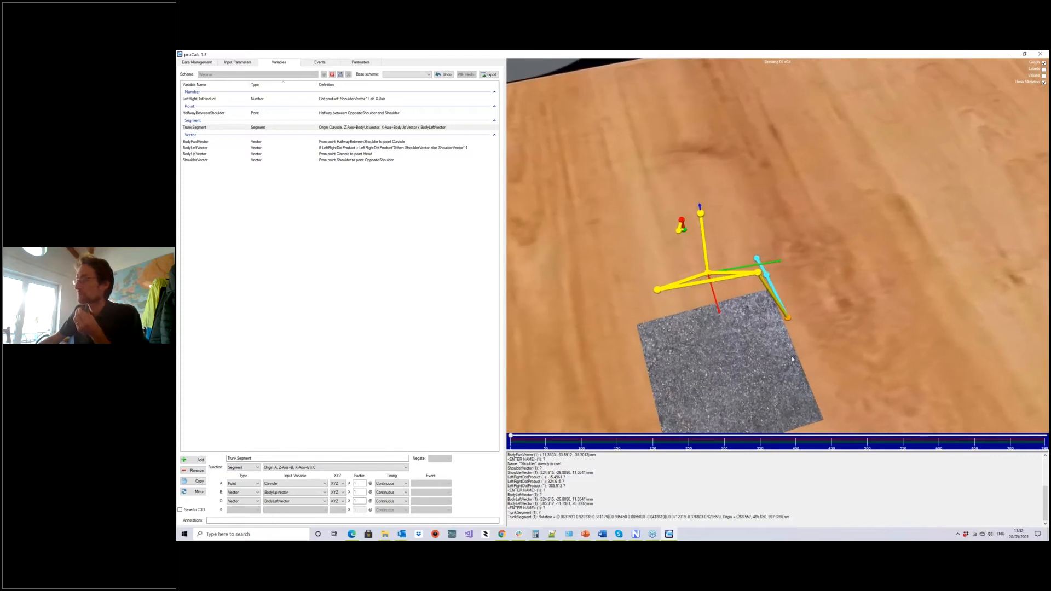
{"action": "scroll", "coordinate": [792, 359], "scroll_direction": "up", "scroll_amount": 4}
{"action": "middle_click_drag", "start_coordinate": [840, 337], "coordinate": [842, 325]}
{"action": "scroll", "coordinate": [842, 326], "scroll_direction": "up", "scroll_amount": 2}
{"action": "left_click_drag", "start_coordinate": [782, 354], "coordinate": [702, 262]}
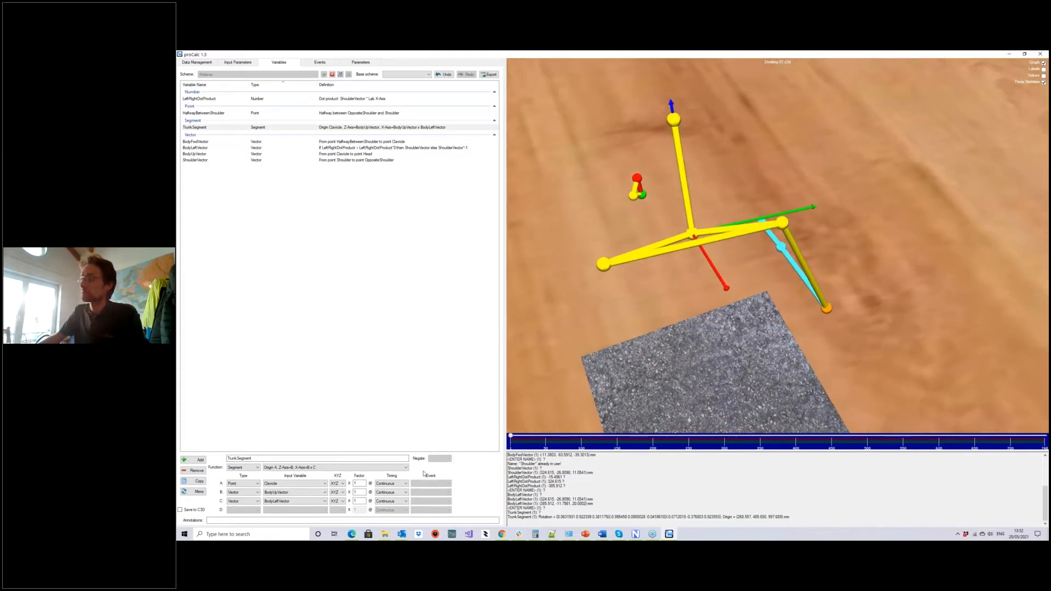
{"action": "double_click", "coordinate": [360, 501]}
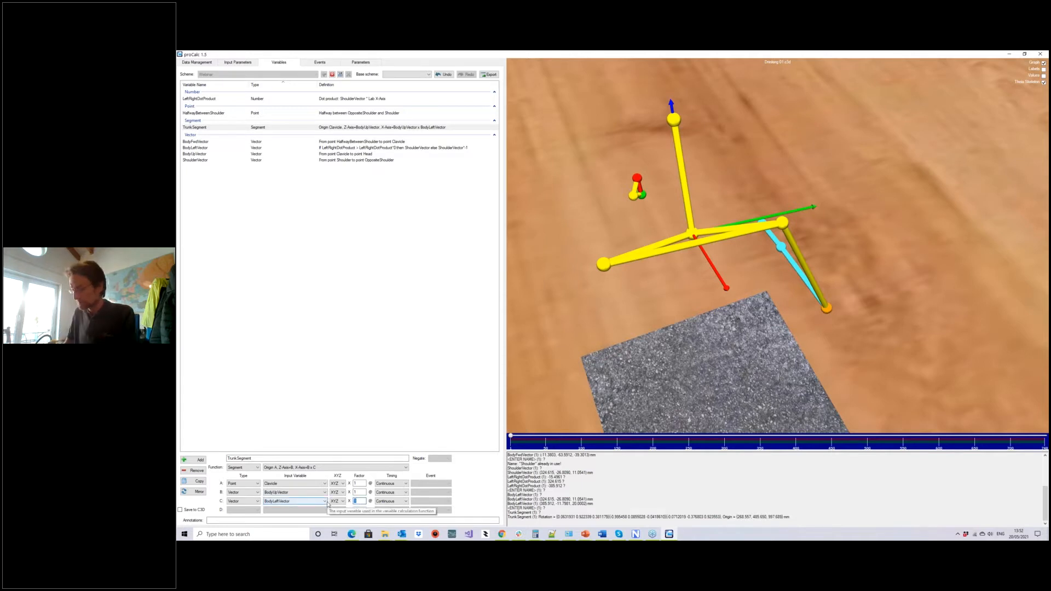
{"action": "type", "text": "-1"}
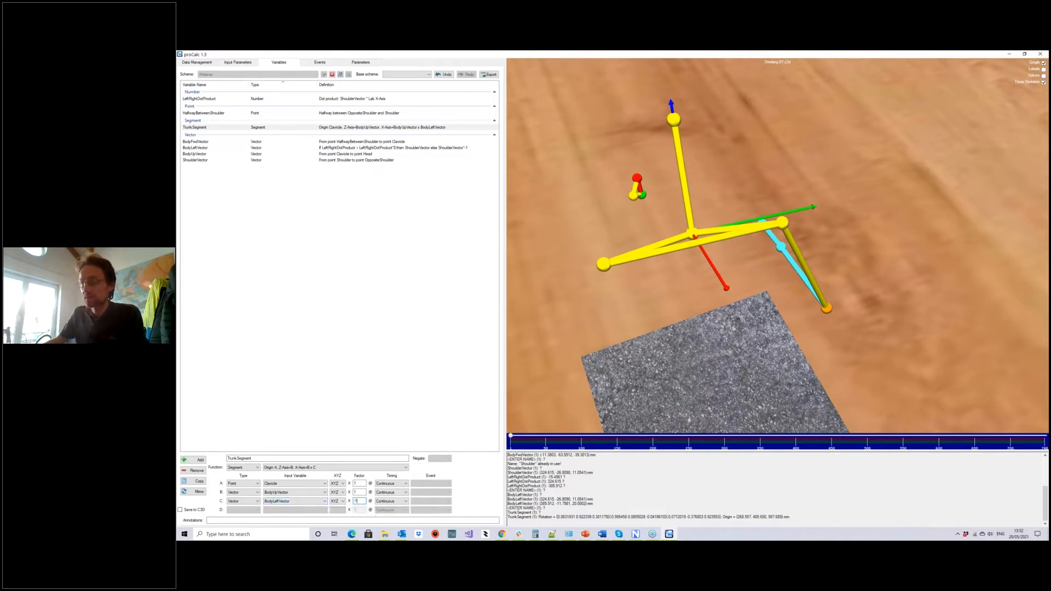
{"action": "left_click", "coordinate": [361, 492]}
Examine the TrunkSegment axes in the 3D view from several sides and across the trial's frames.
{"action": "left_click_drag", "start_coordinate": [697, 374], "coordinate": [780, 346]}
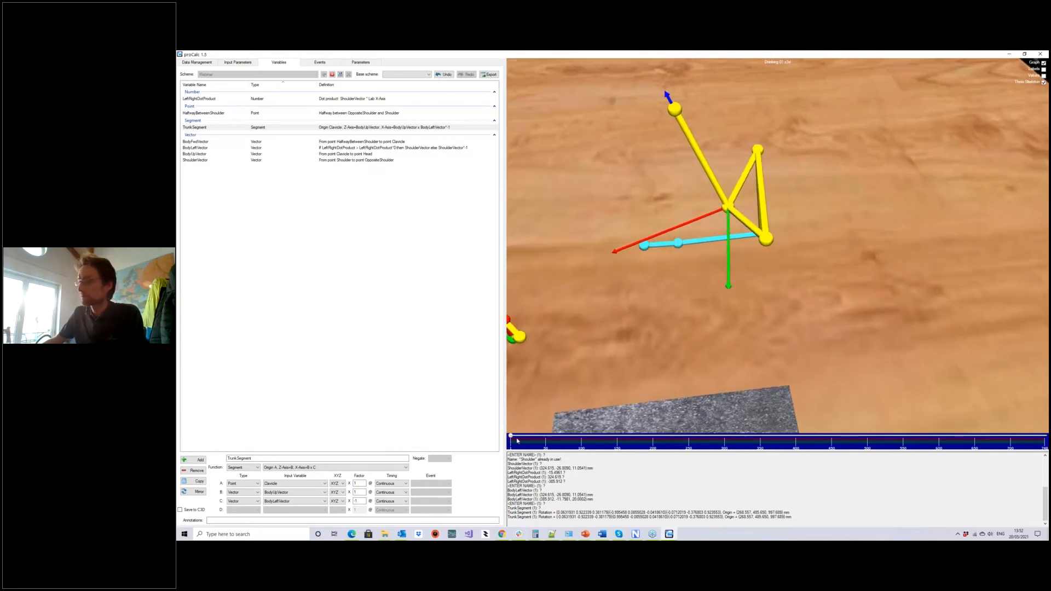
{"action": "mouse_move", "coordinate": [511, 440]}
{"action": "left_mouse_down"}
{"action": "mouse_move", "coordinate": [1037, 450]}
{"action": "mouse_move", "coordinate": [987, 440]}
{"action": "mouse_move", "coordinate": [512, 441]}
{"action": "left_mouse_up"}
{"action": "left_click_drag", "start_coordinate": [735, 326], "coordinate": [735, 391]}
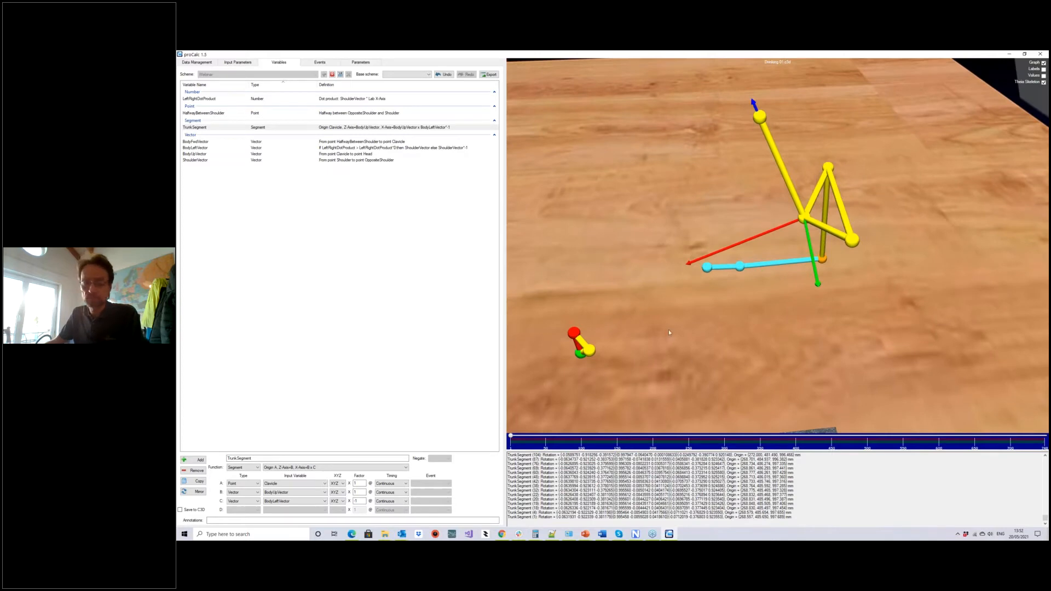
{"action": "left_click_drag", "start_coordinate": [776, 355], "coordinate": [721, 364]}
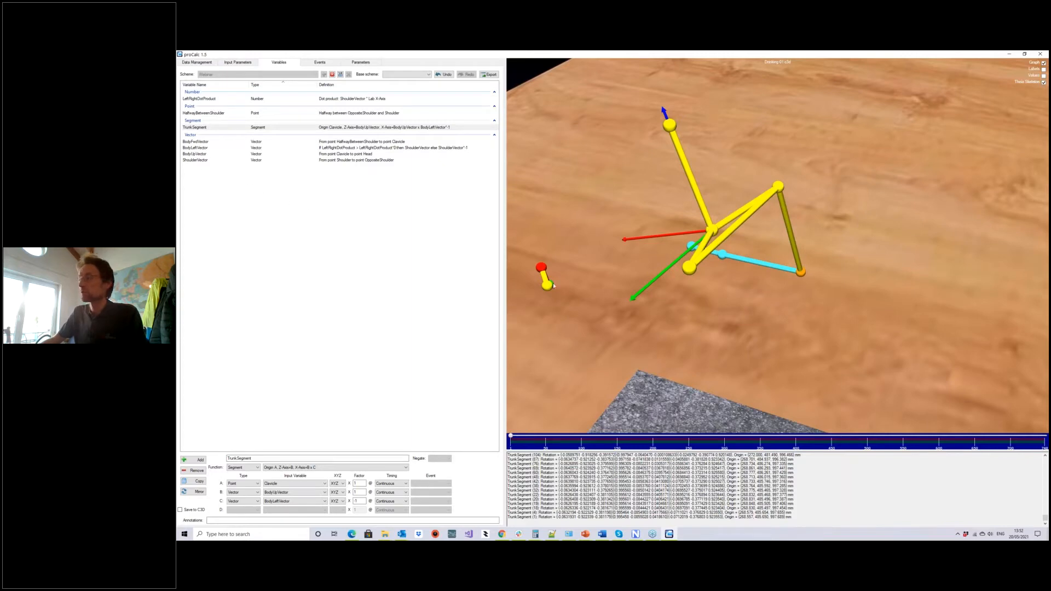
{"action": "left_click_drag", "start_coordinate": [773, 329], "coordinate": [725, 353]}
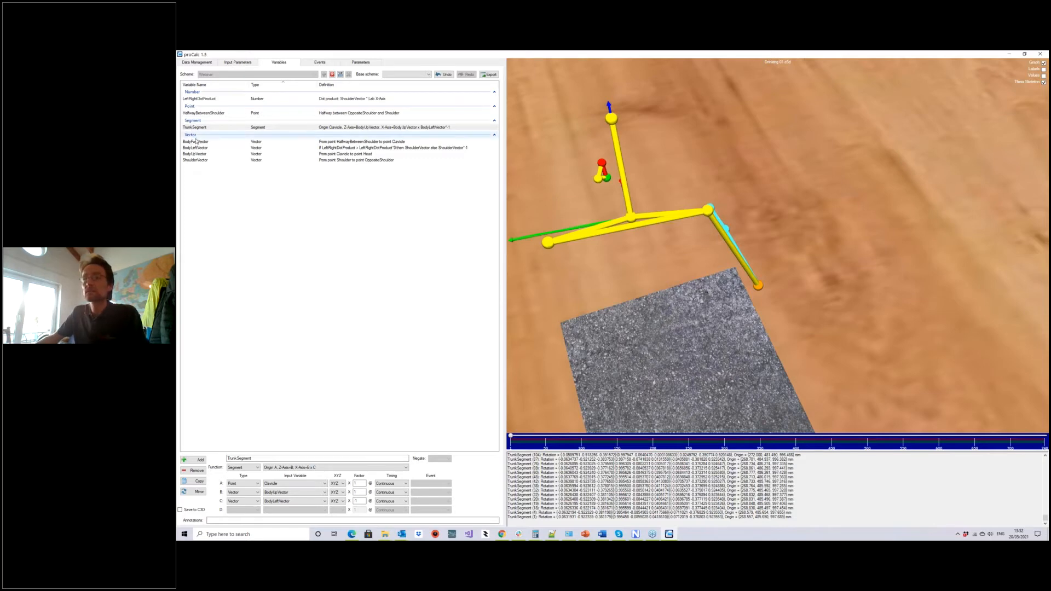
{"action": "left_click_drag", "start_coordinate": [651, 263], "coordinate": [594, 277]}
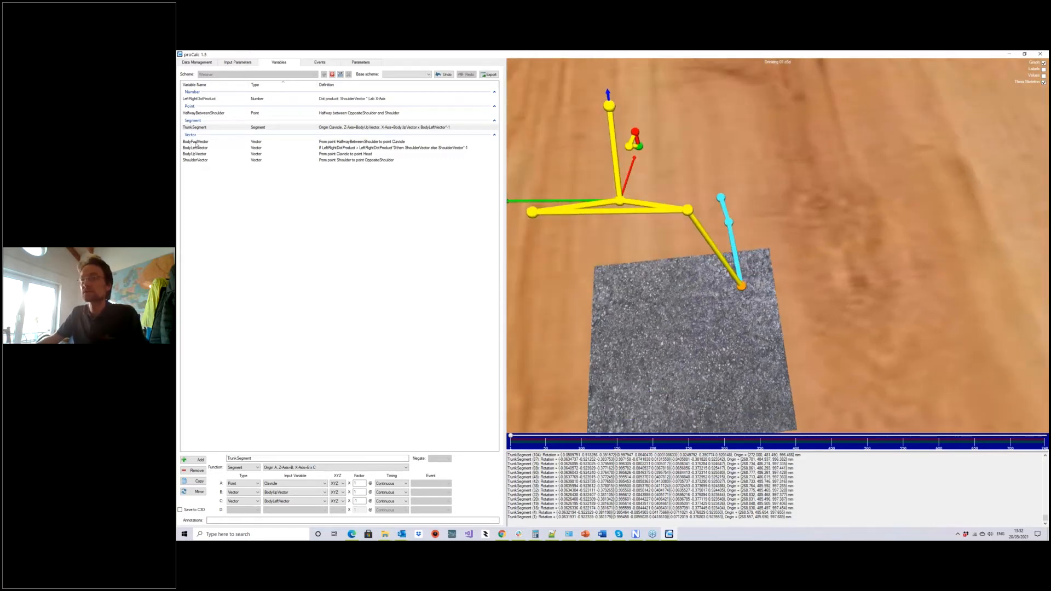
Add a new variable named UpperArmVector that uses the Vector function "From point A to point B".
{"action": "left_click", "coordinate": [194, 459]}
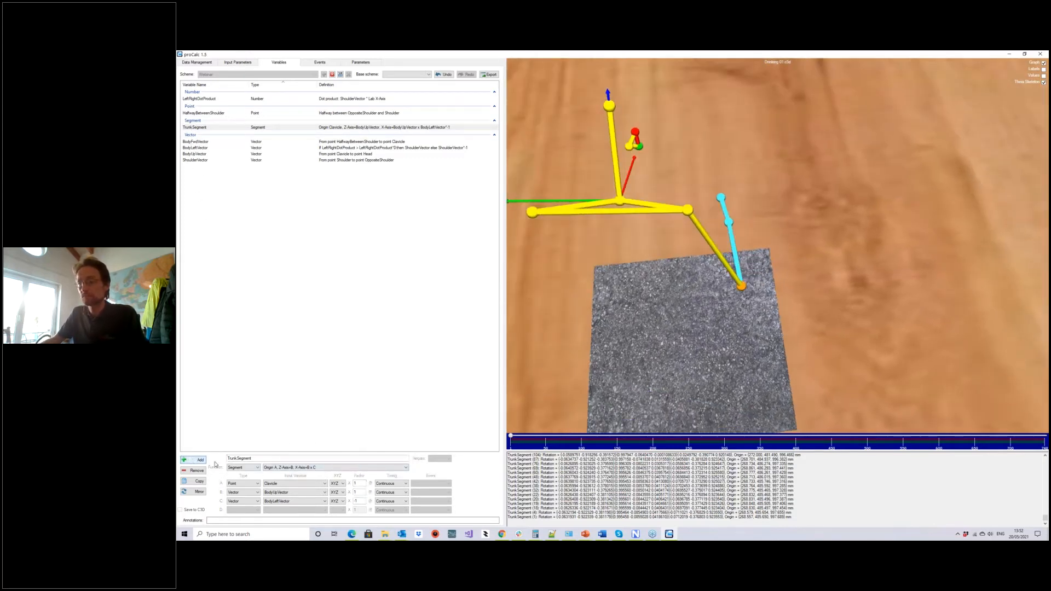
{"action": "type", "text": "UpperArmVector"}
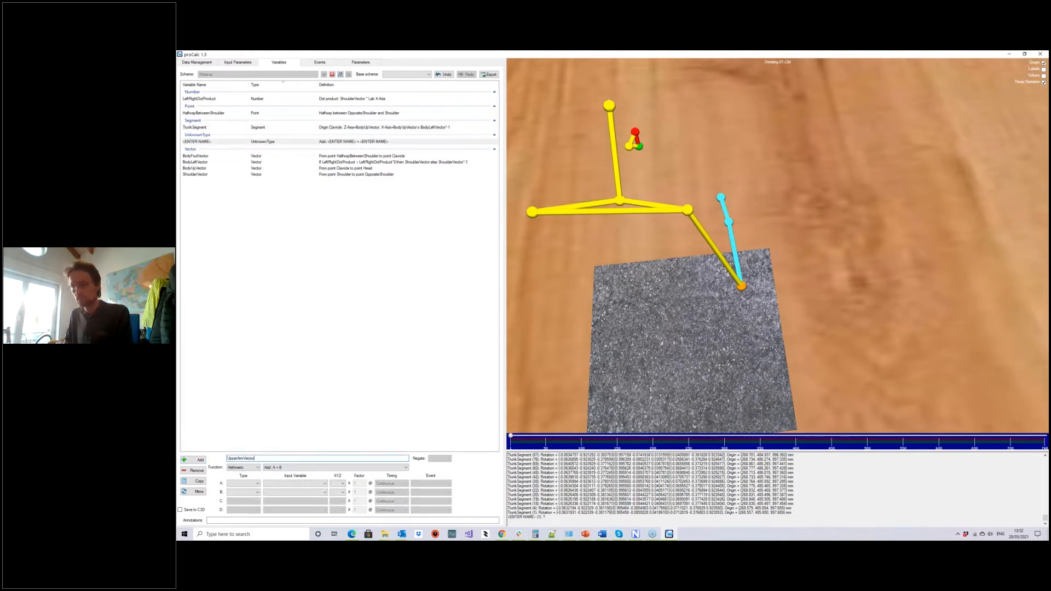
{"action": "left_click", "coordinate": [244, 467]}
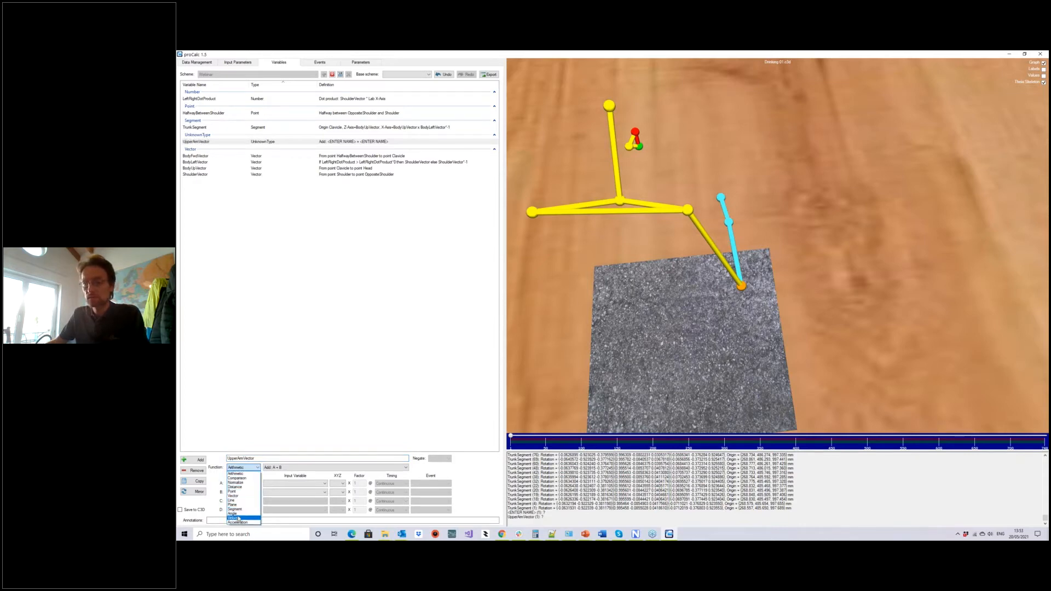
{"action": "left_click", "coordinate": [236, 496]}
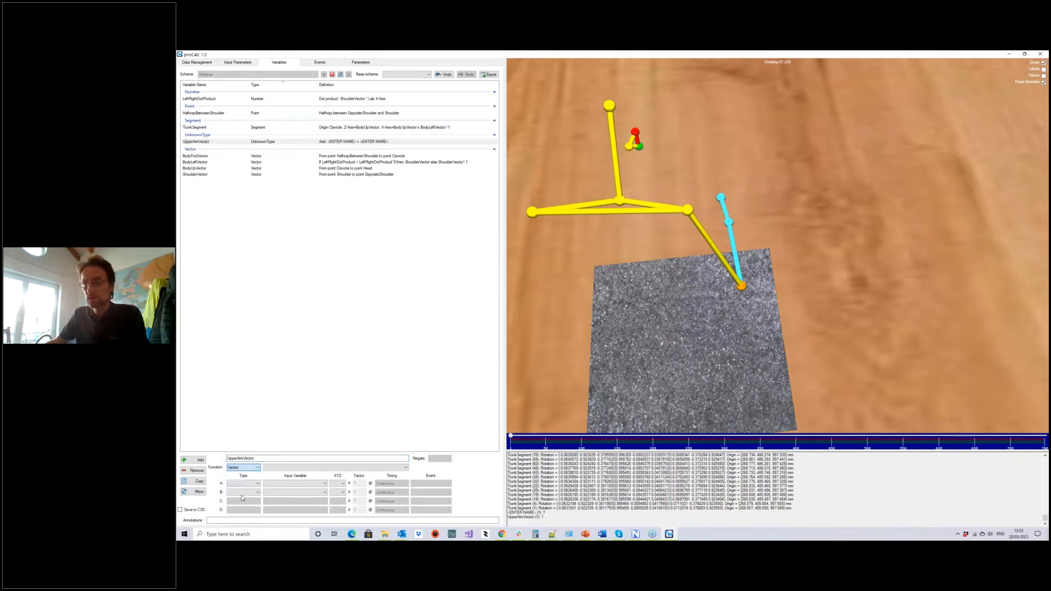
{"action": "left_click", "coordinate": [282, 469]}
{"action": "left_click", "coordinate": [282, 475]}
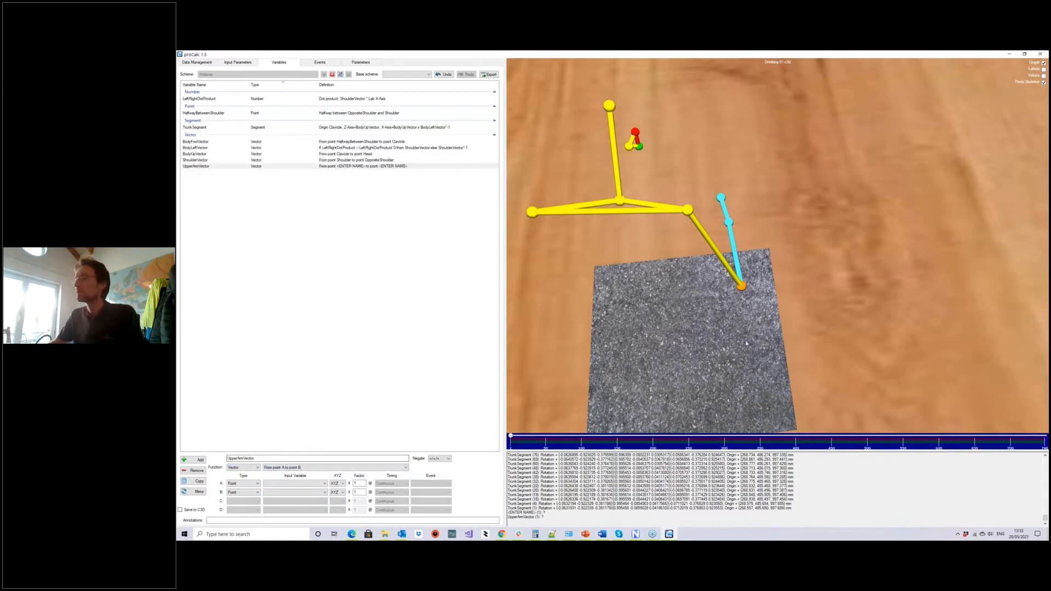
Run UpperArmVector from the Elbow point to the Shoulder point.
{"action": "left_click_drag", "start_coordinate": [829, 300], "coordinate": [800, 299]}
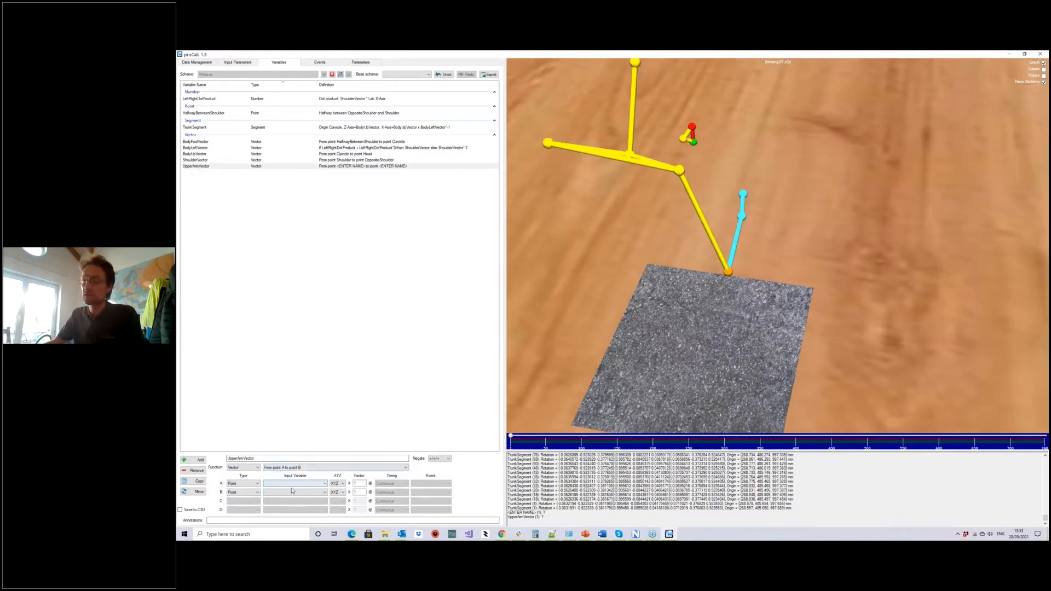
{"action": "left_click", "coordinate": [727, 272]}
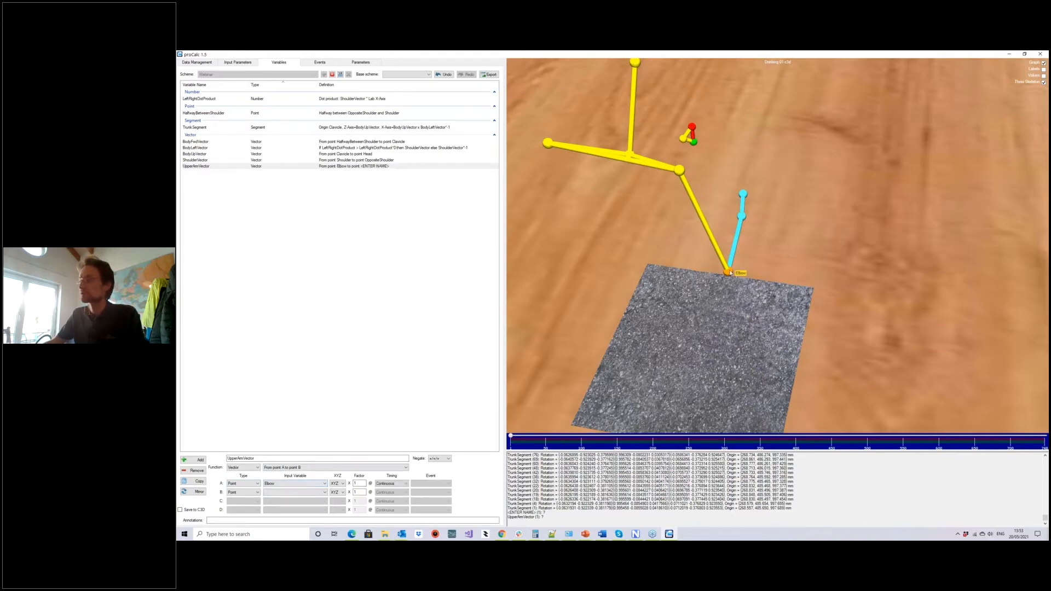
{"action": "left_click", "coordinate": [683, 175]}
{"action": "left_click_drag", "start_coordinate": [885, 293], "coordinate": [644, 281]}
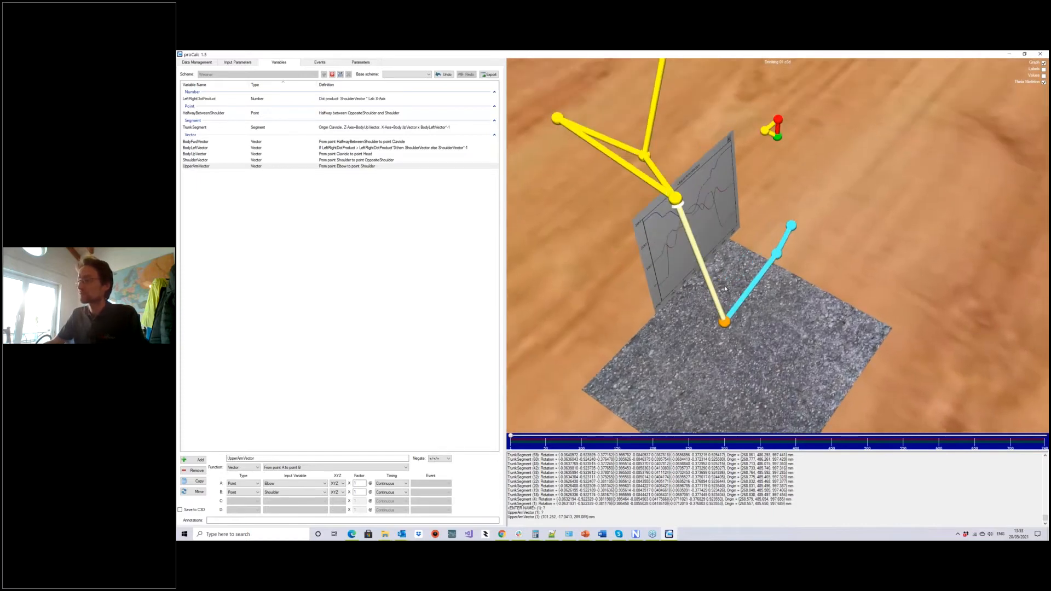
Duplicate UpperArmVector as LowerArmVector and define it from the Wrist point to the Elbow point.
{"action": "left_click", "coordinate": [199, 481]}
{"action": "left_click", "coordinate": [238, 459]}
{"action": "key", "text": "shift+Home"}
{"action": "type", "text": "Lower"}
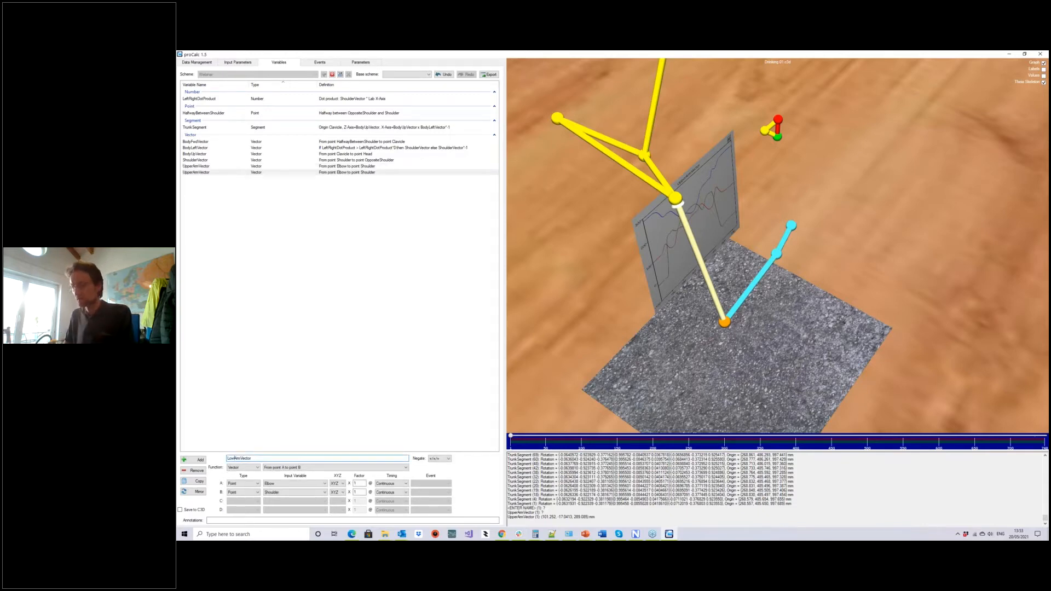
{"action": "left_click", "coordinate": [777, 256]}
{"action": "left_click", "coordinate": [725, 322]}
{"action": "left_click_drag", "start_coordinate": [967, 341], "coordinate": [928, 363]}
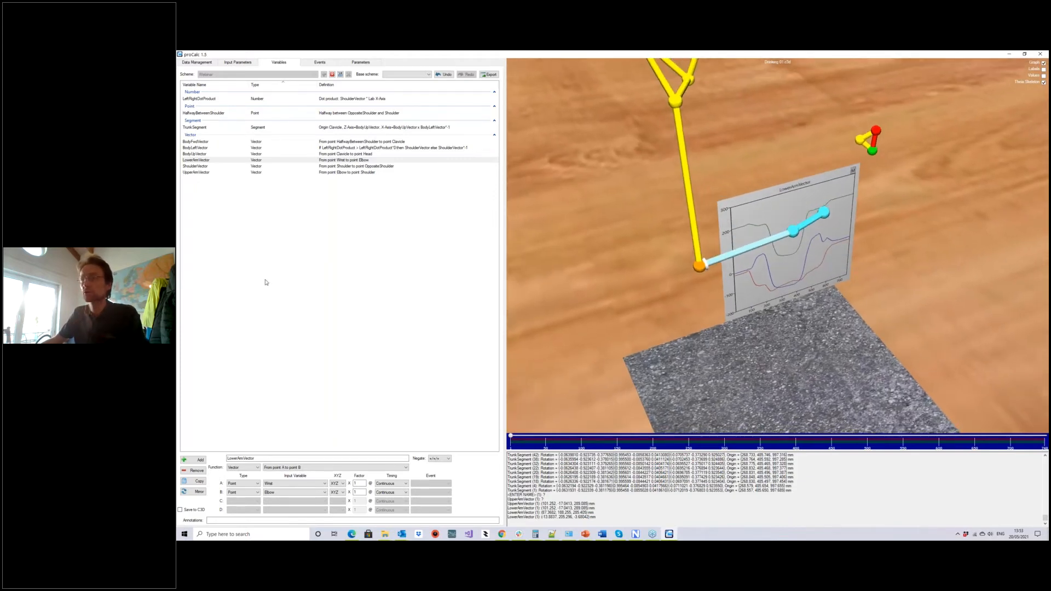
{"action": "left_click_drag", "start_coordinate": [611, 239], "coordinate": [622, 311]}
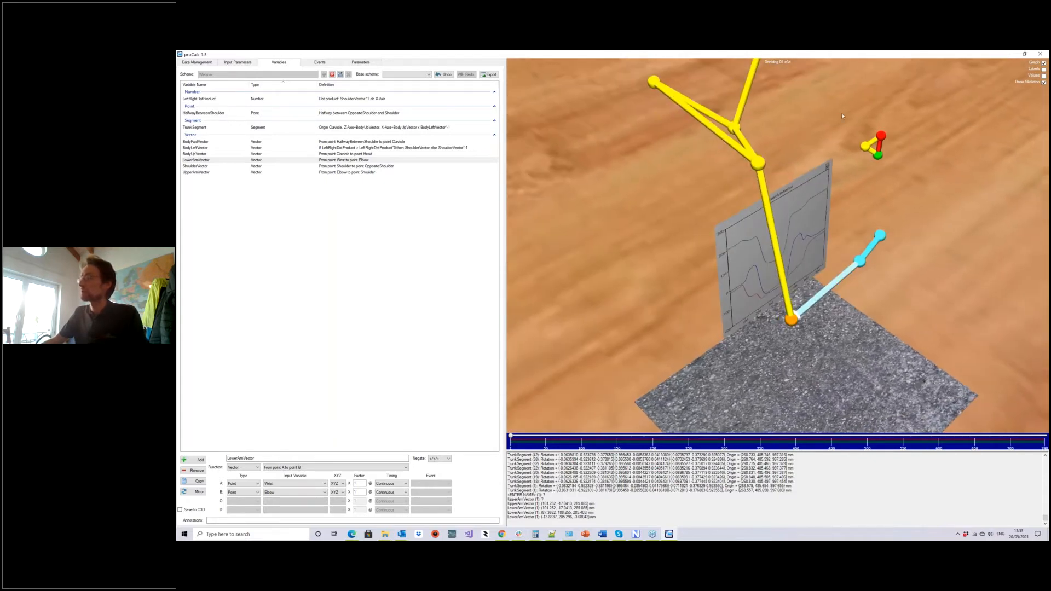
{"action": "left_click_drag", "start_coordinate": [573, 344], "coordinate": [630, 352]}
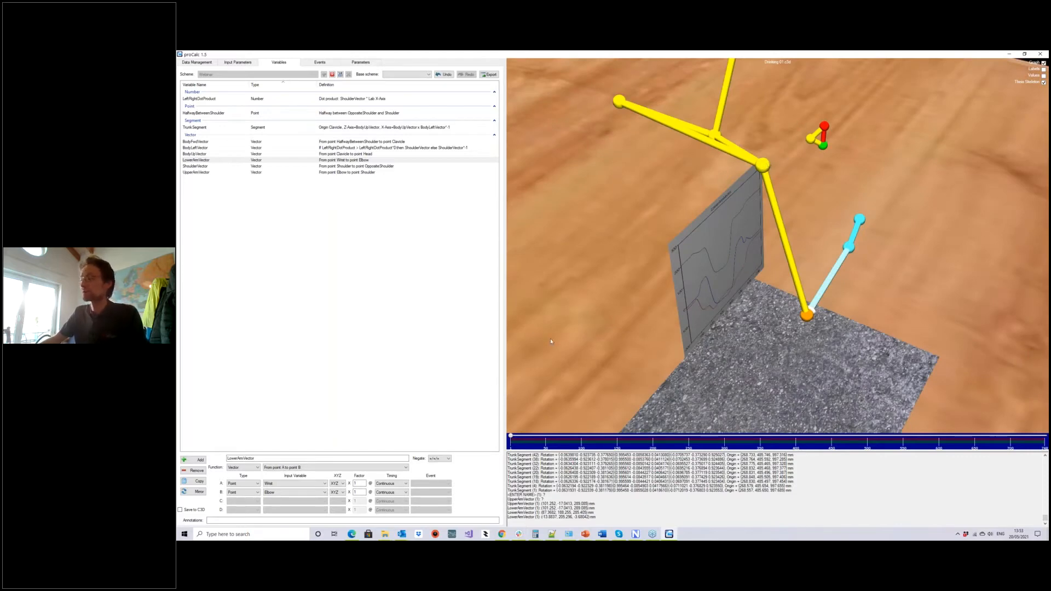
{"action": "left_click_drag", "start_coordinate": [550, 339], "coordinate": [617, 358]}
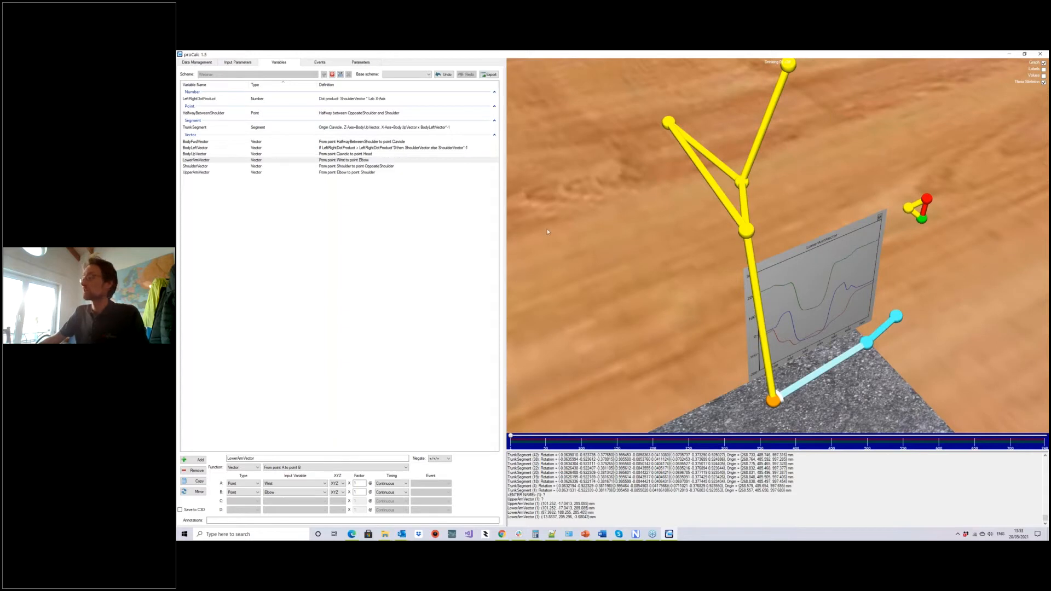
{"action": "left_click_drag", "start_coordinate": [614, 272], "coordinate": [599, 237]}
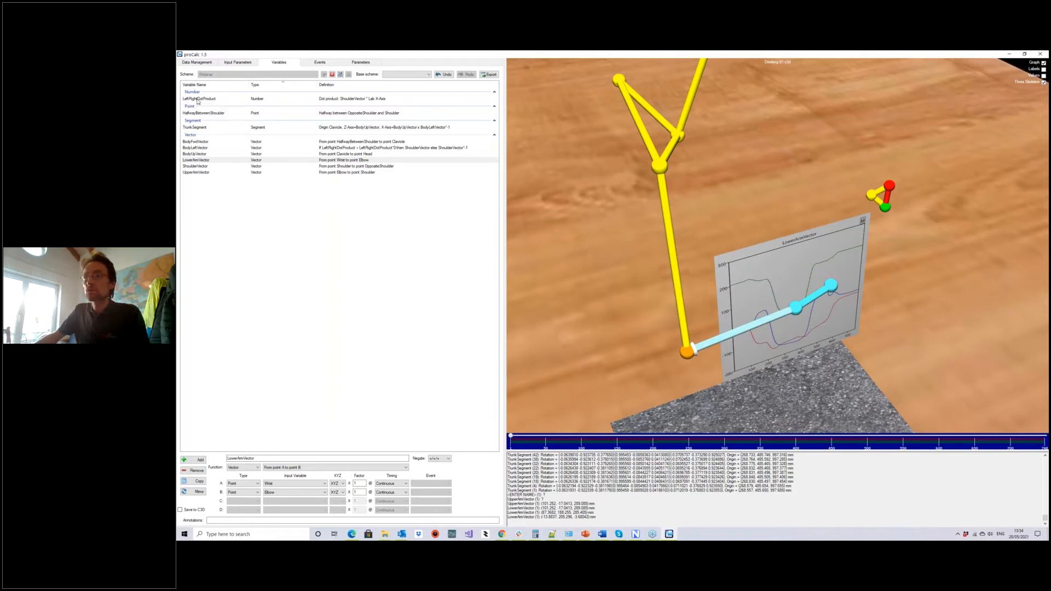
Duplicate TrunkSegment as ShoulderSegment and place its origin at the Shoulder point.
{"action": "left_click", "coordinate": [198, 127]}
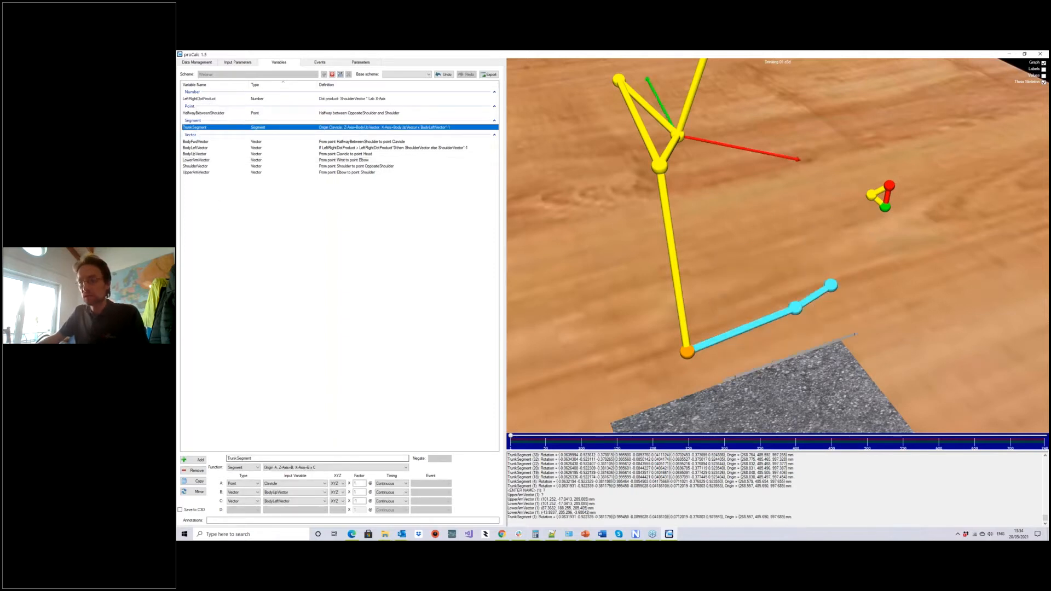
{"action": "left_click", "coordinate": [321, 395]}
{"action": "left_click", "coordinate": [194, 481]}
{"action": "type", "text": "ShoulderS"}
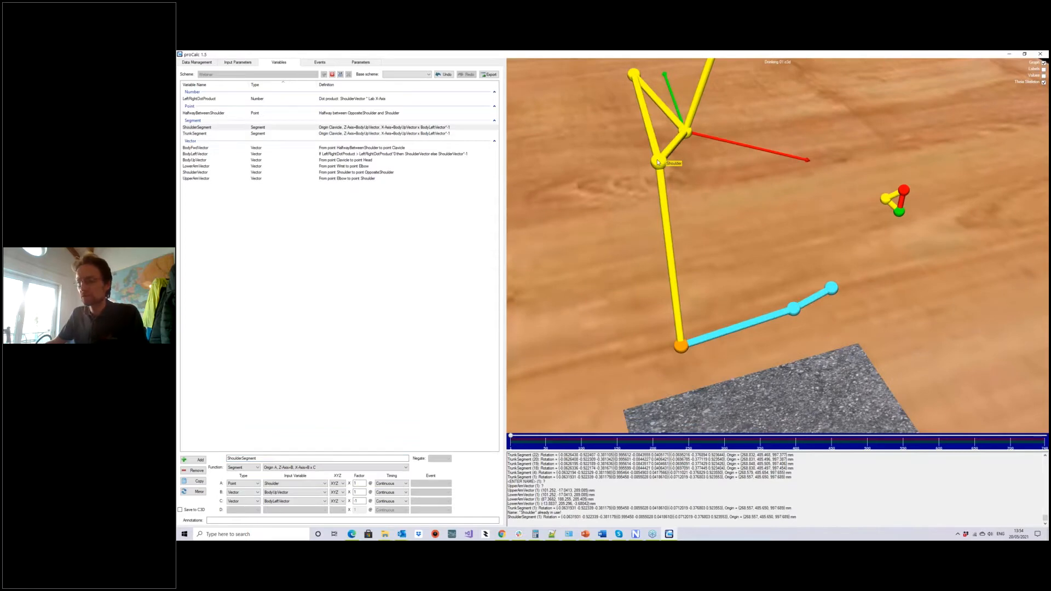
Set ShoulderSegment's B input to UpperArmVector and its C input to LowerArmVector.
{"action": "left_click", "coordinate": [295, 493]}
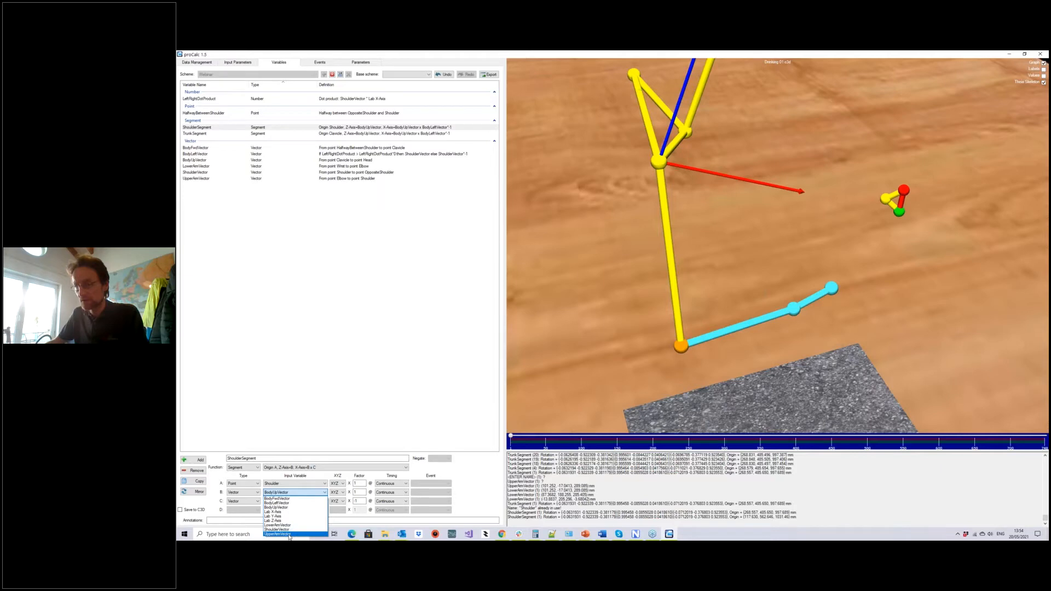
{"action": "left_click", "coordinate": [289, 535]}
{"action": "left_click", "coordinate": [285, 501]}
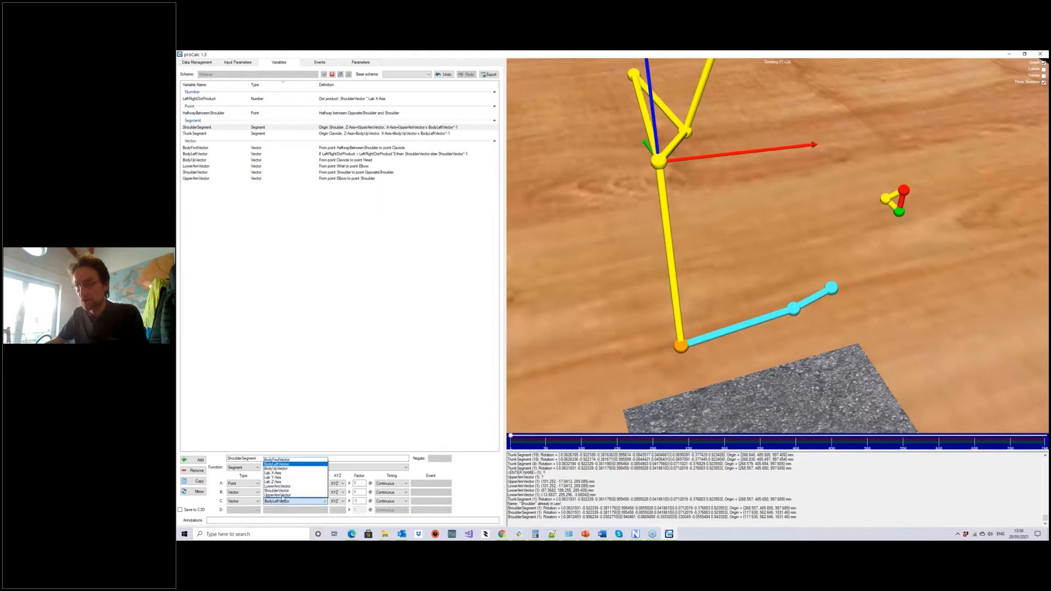
{"action": "left_click", "coordinate": [280, 486]}
Change ShoulderSegment's segment definition to "Origin A, Z-Axis=B, Y-Axis=B x C".
{"action": "left_click_drag", "start_coordinate": [580, 312], "coordinate": [782, 354]}
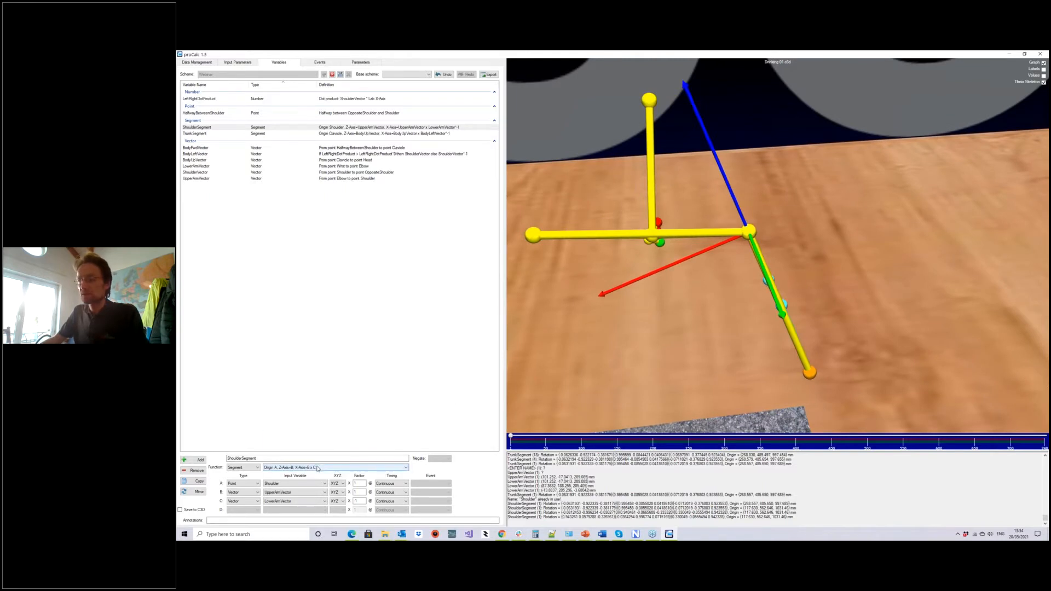
{"action": "left_click", "coordinate": [318, 468]}
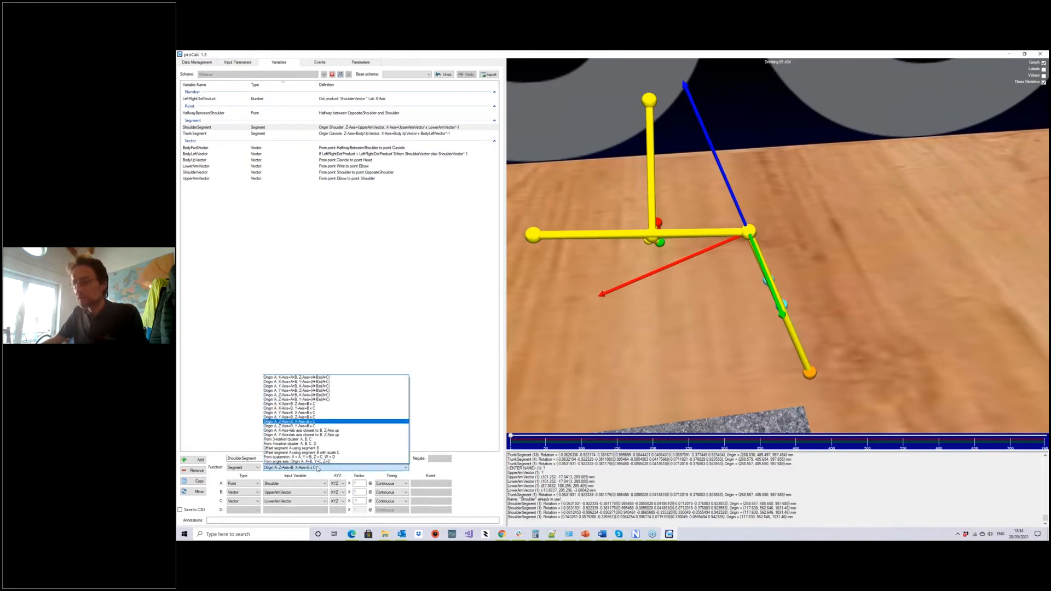
{"action": "left_click", "coordinate": [293, 427]}
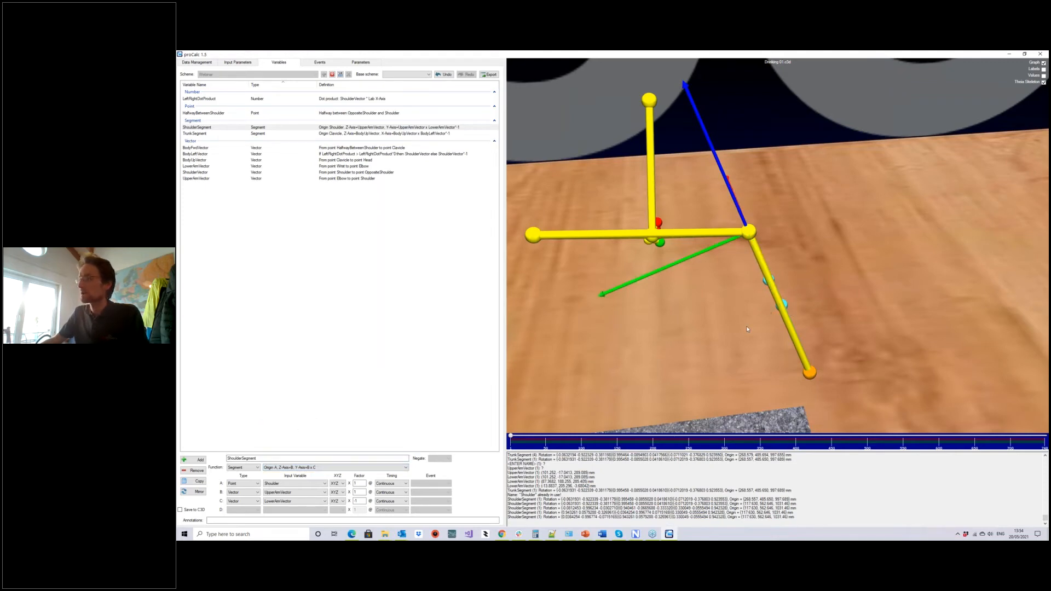
Examine the ShoulderSegment axes from several angles in the 3D view and compare them with the TrunkSegment axes.
{"action": "left_click_drag", "start_coordinate": [747, 329], "coordinate": [737, 337]}
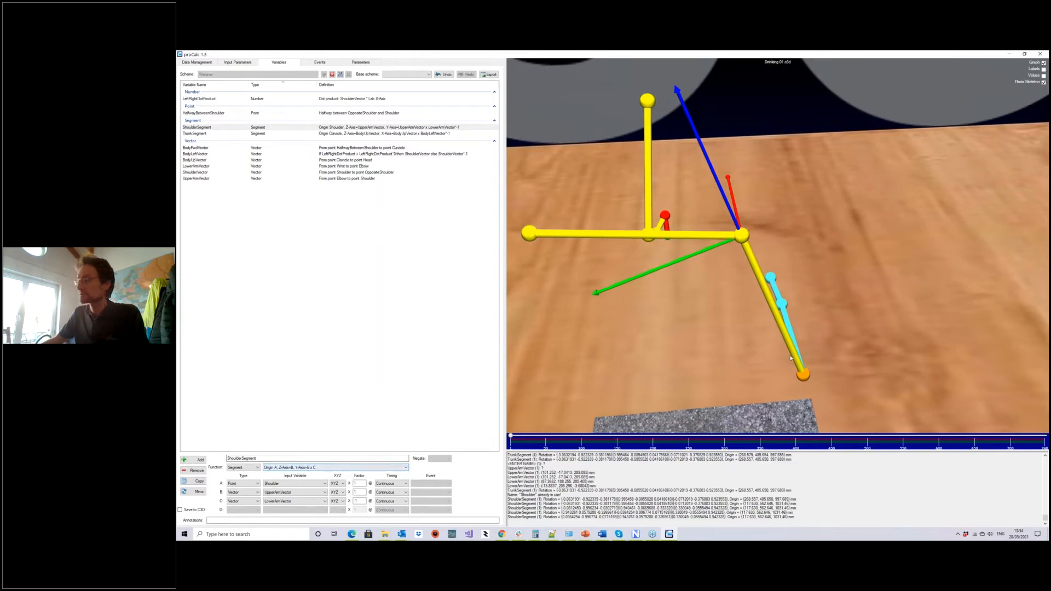
{"action": "left_click_drag", "start_coordinate": [717, 346], "coordinate": [715, 220]}
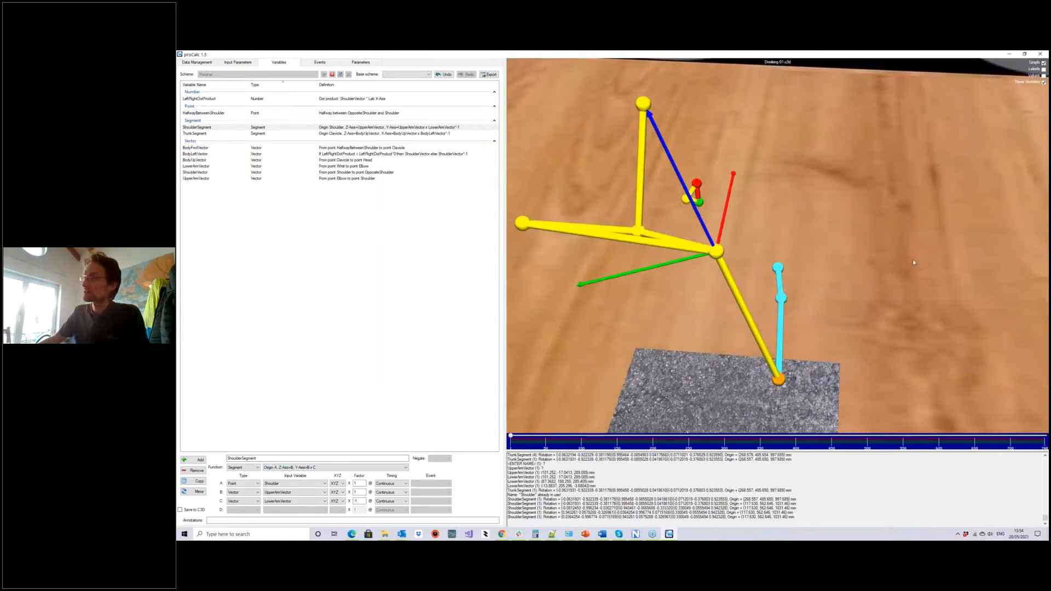
{"action": "left_click_drag", "start_coordinate": [917, 267], "coordinate": [625, 308]}
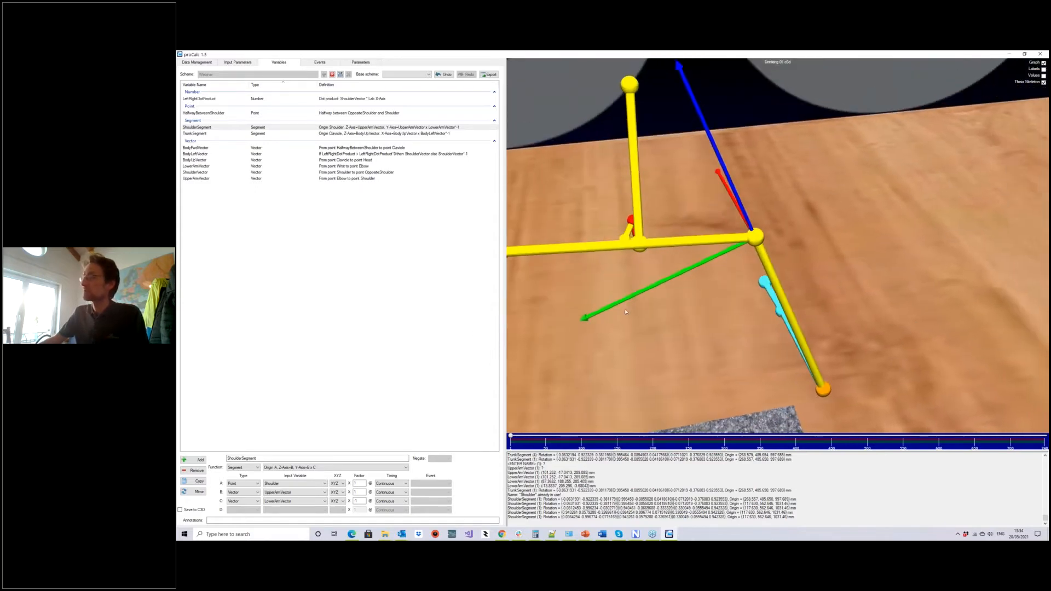
{"action": "right_click_drag", "start_coordinate": [882, 238], "coordinate": [886, 254]}
{"action": "left_click_drag", "start_coordinate": [886, 256], "coordinate": [903, 261]}
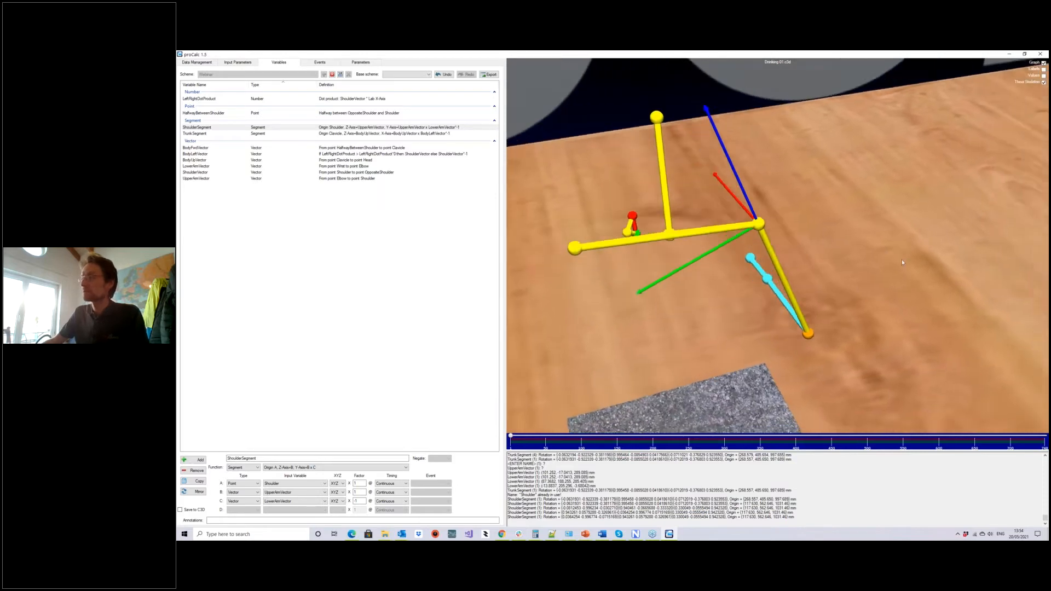
{"action": "left_click", "coordinate": [193, 135]}
{"action": "key", "text": "Up"}
{"action": "key", "text": "Down"}
{"action": "key", "text": "Up"}
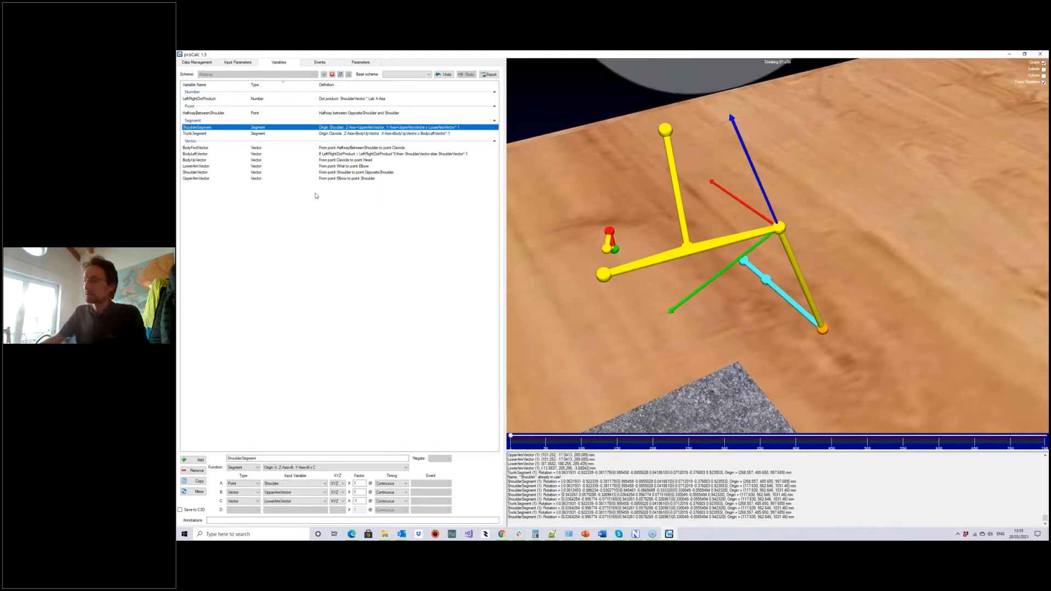
{"action": "left_click_drag", "start_coordinate": [915, 218], "coordinate": [933, 270]}
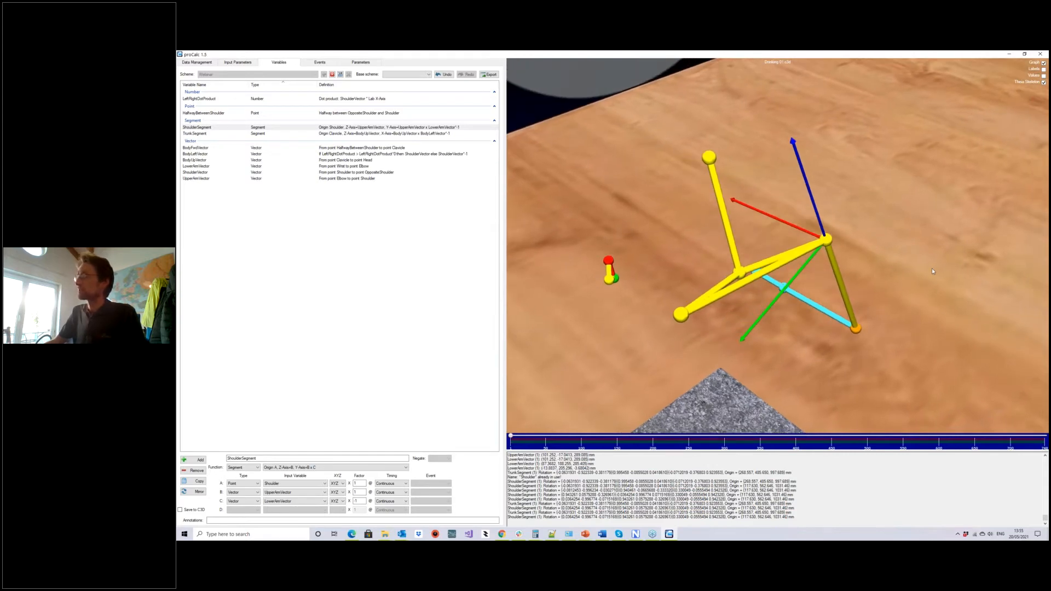
{"action": "left_click_drag", "start_coordinate": [912, 344], "coordinate": [921, 333]}
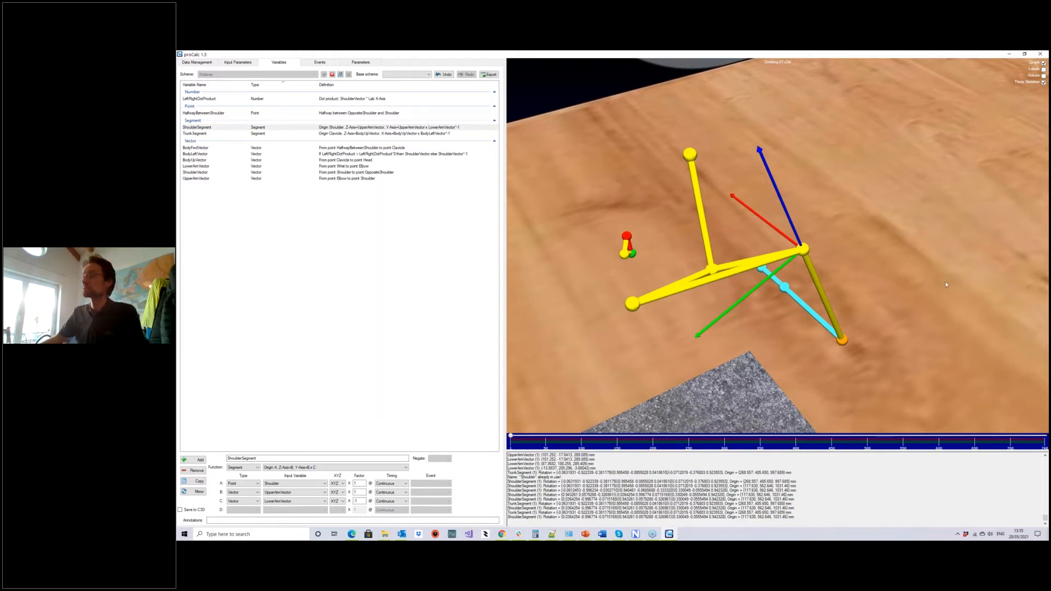
{"action": "left_click_drag", "start_coordinate": [943, 257], "coordinate": [898, 231]}
{"action": "middle_click_drag", "start_coordinate": [898, 231], "coordinate": [907, 227]}
{"action": "left_click_drag", "start_coordinate": [757, 310], "coordinate": [768, 340]}
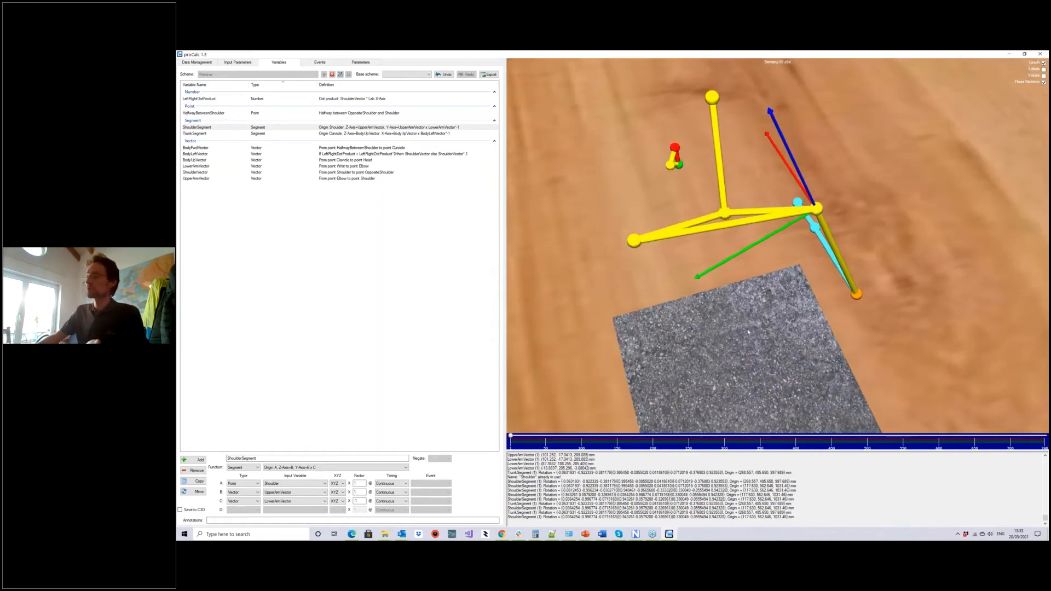
{"action": "left_click_drag", "start_coordinate": [771, 340], "coordinate": [921, 334]}
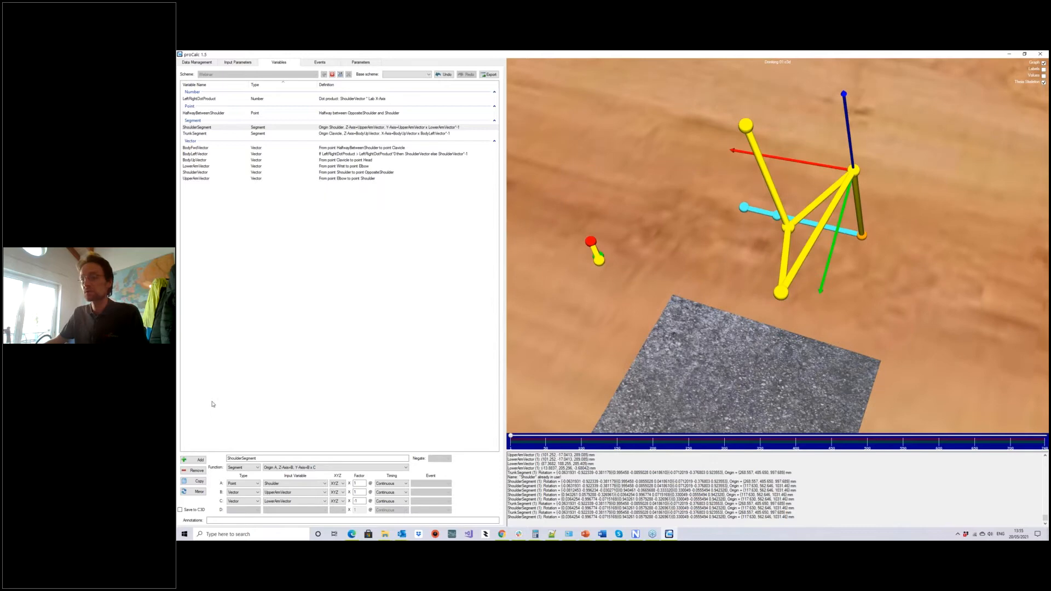
Add a new variable named SubjectReference that uses the Segment function "Origin A, X-Axis=lab axis closest to B, Z-Axis up".
{"action": "left_click", "coordinate": [192, 460]}
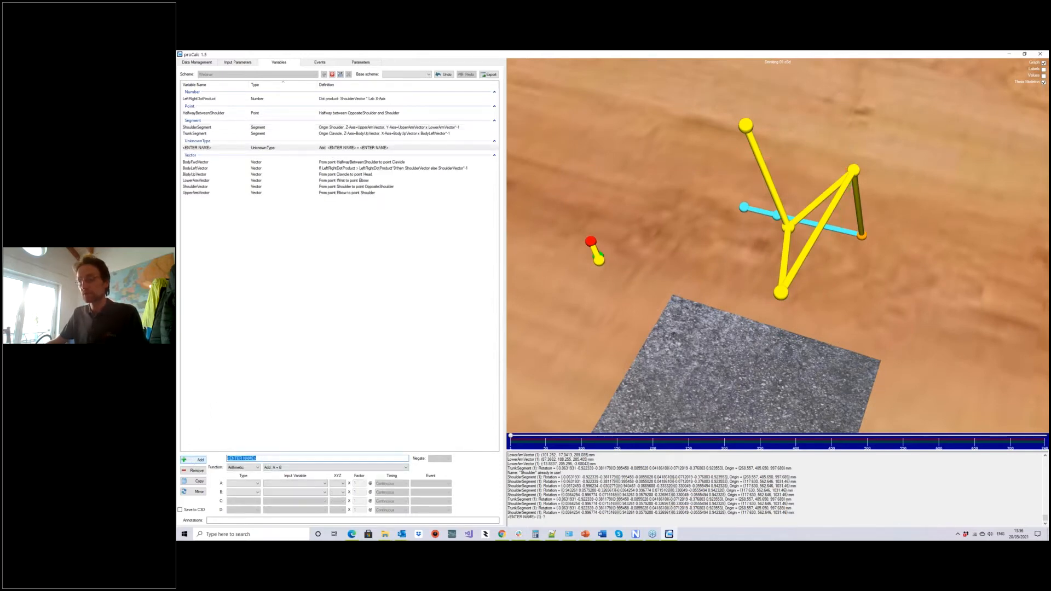
{"action": "type", "text": "Subject"}
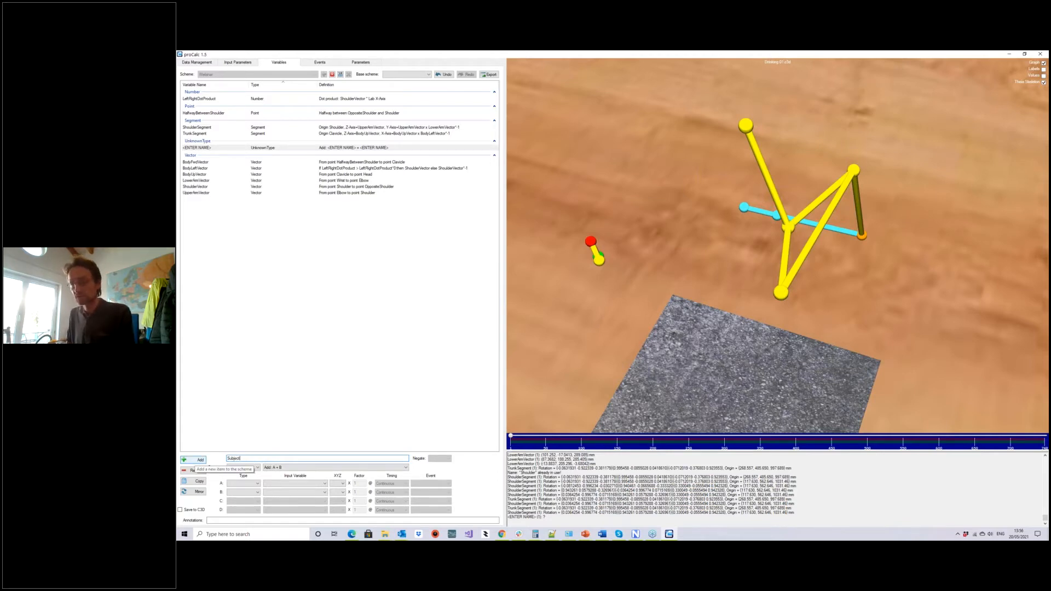
{"action": "type", "text": "Referenc"}
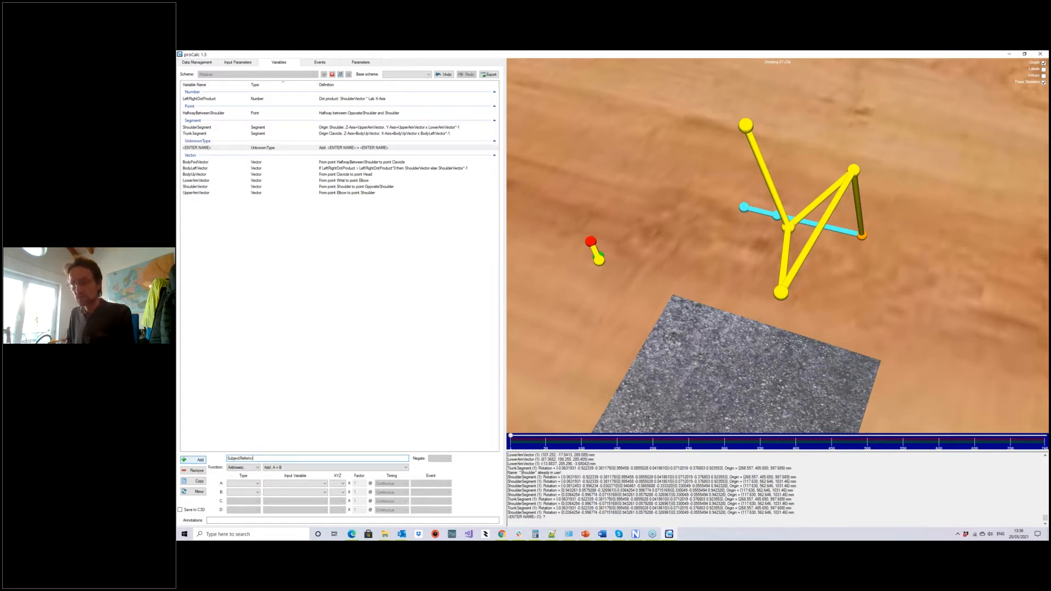
{"action": "type", "text": "ence"}
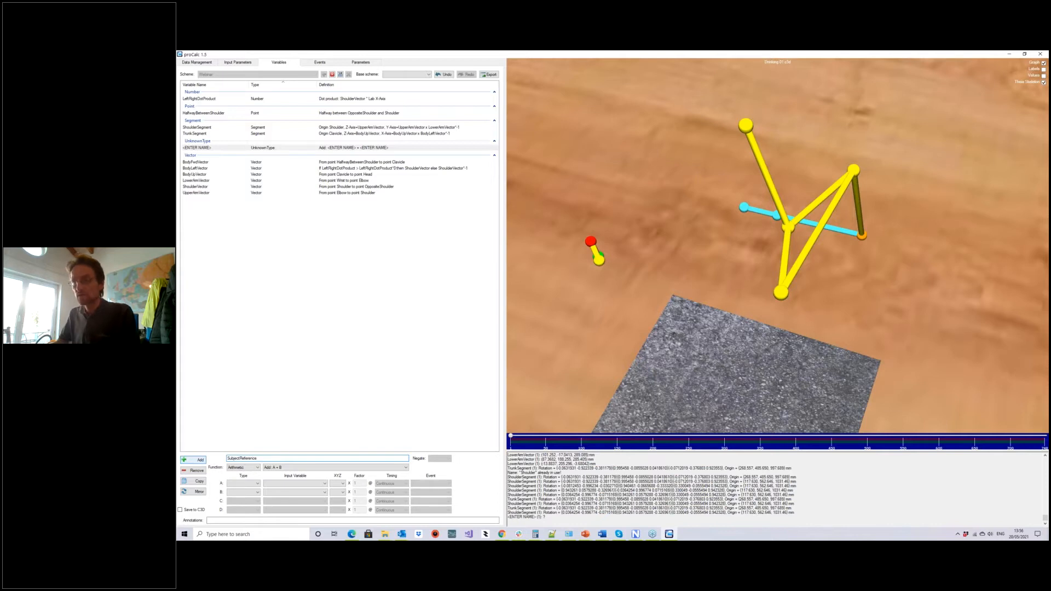
{"action": "left_click", "coordinate": [254, 468]}
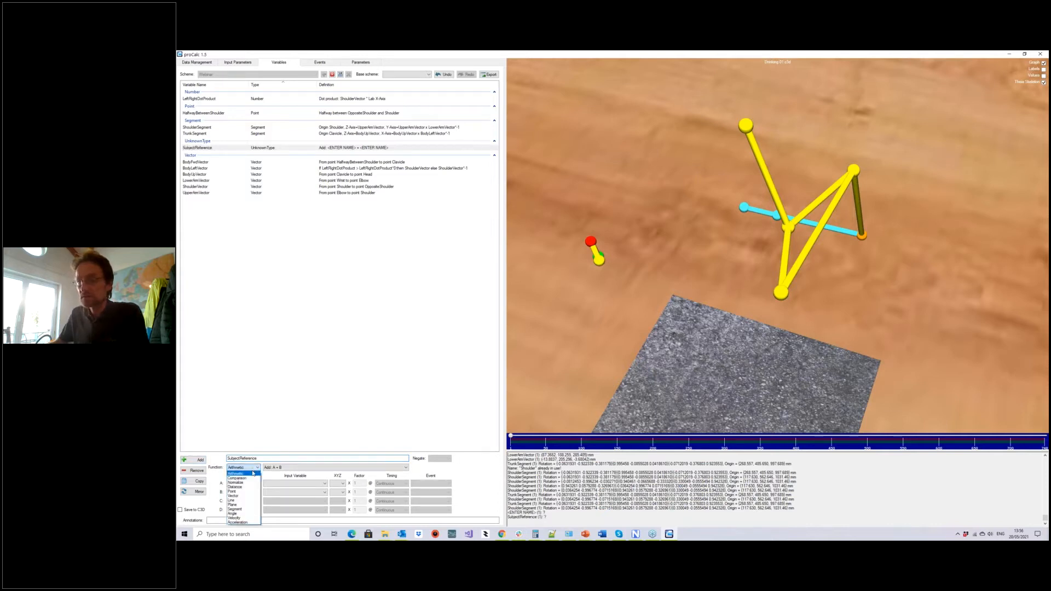
{"action": "left_click", "coordinate": [244, 510]}
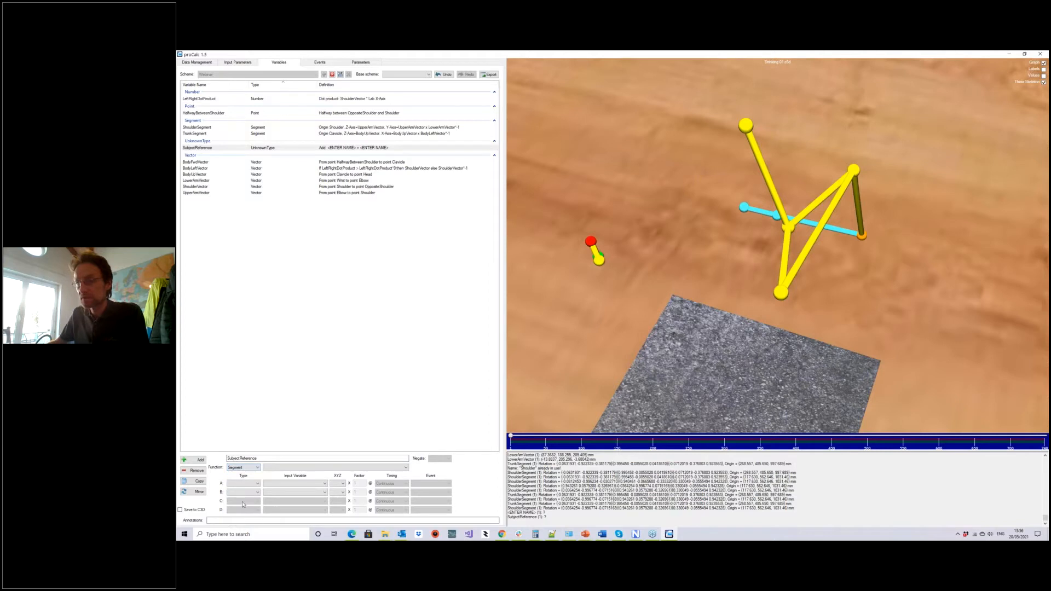
{"action": "left_click", "coordinate": [282, 467]}
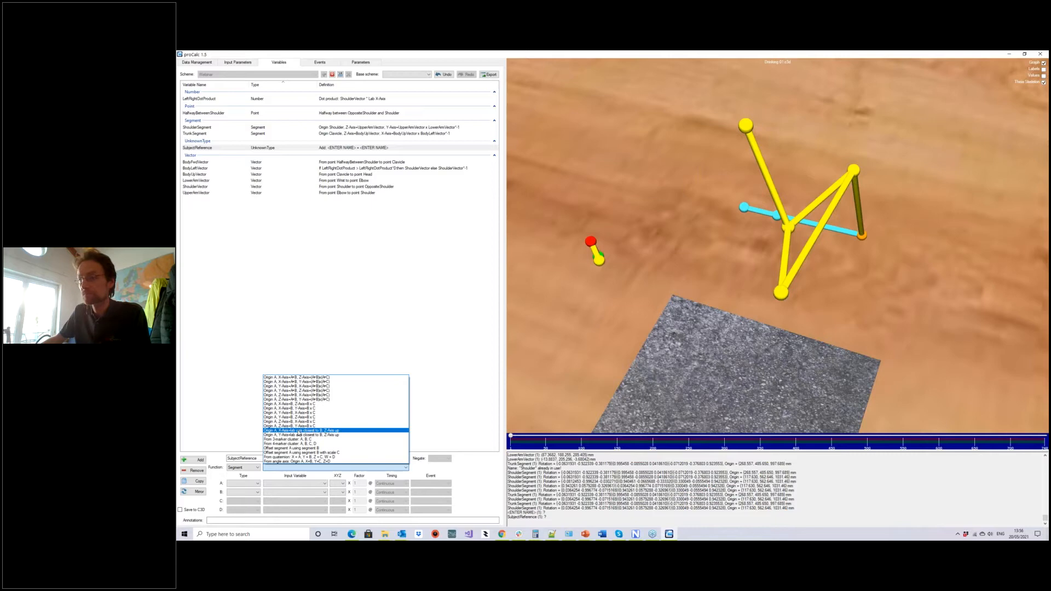
{"action": "left_click", "coordinate": [299, 432]}
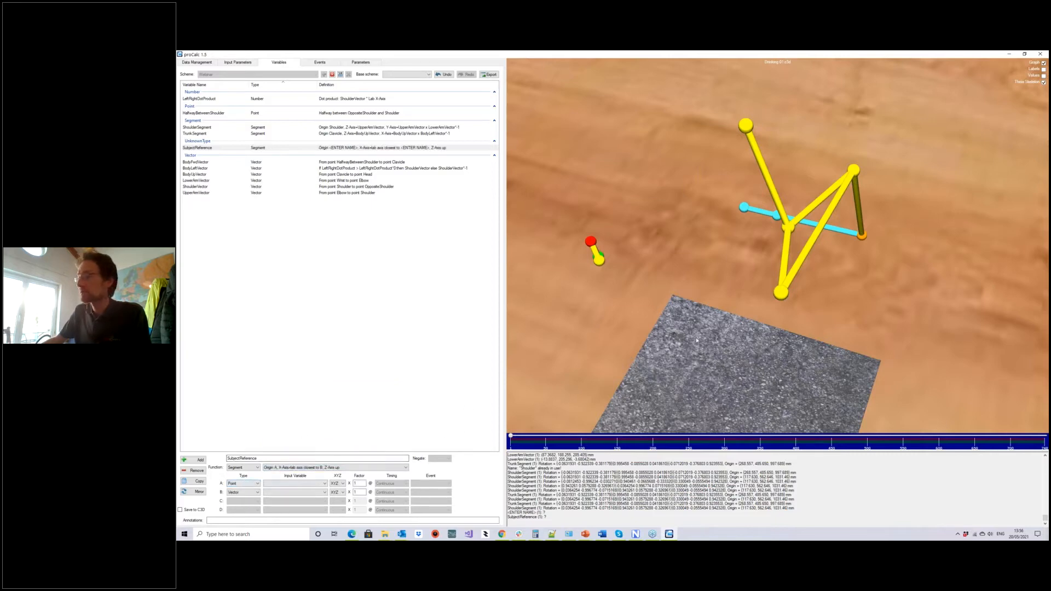
Place SubjectReference's origin at the Clavicle point and use BodyLeftVector as its X-axis direction reference.
{"action": "left_click_drag", "start_coordinate": [697, 340], "coordinate": [739, 335]}
{"action": "left_click", "coordinate": [802, 226]}
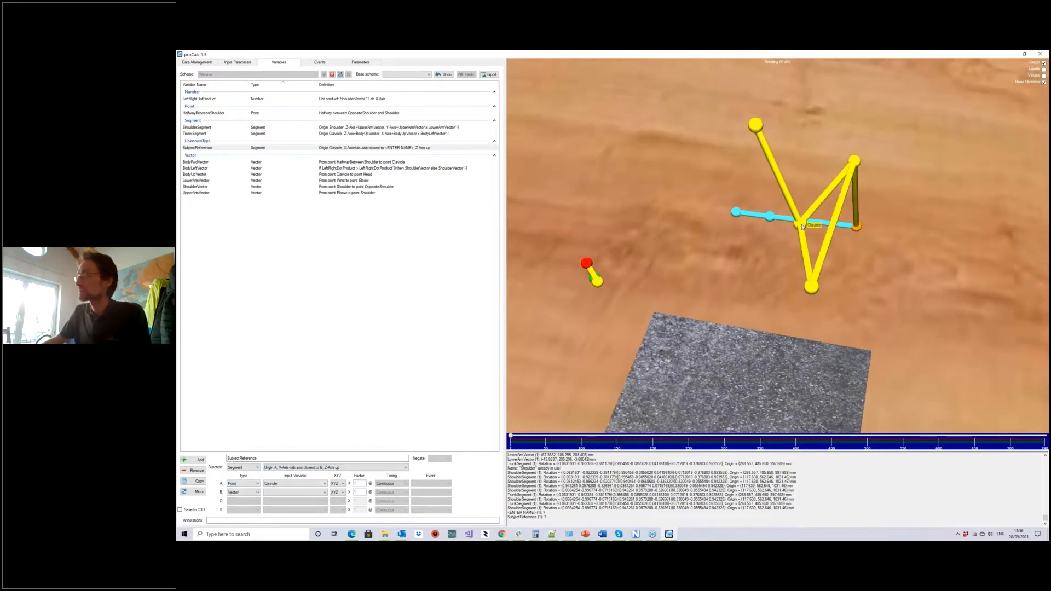
{"action": "left_click", "coordinate": [295, 494]}
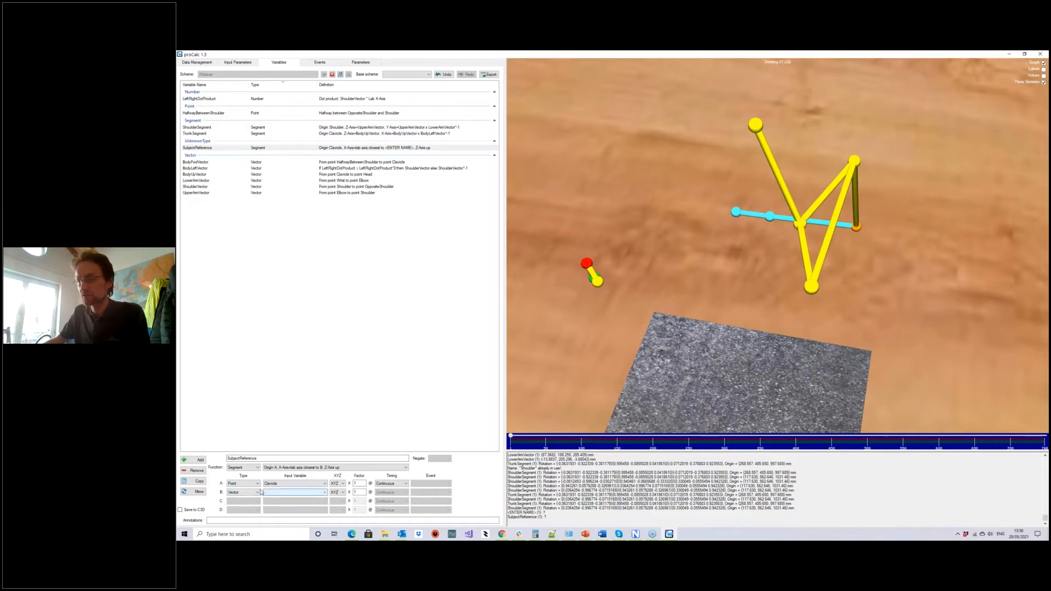
{"action": "left_click", "coordinate": [294, 494]}
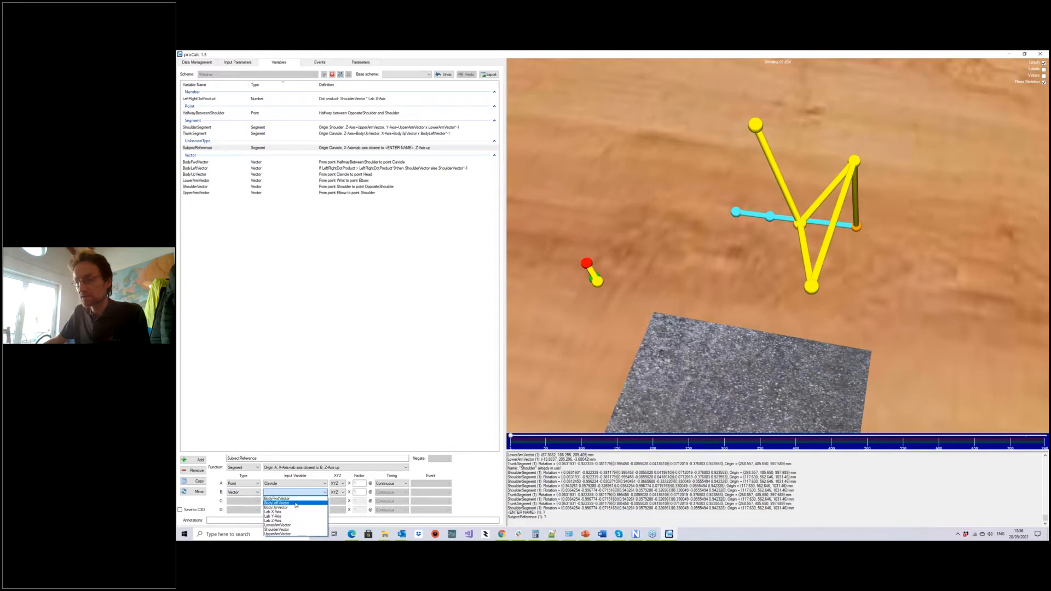
{"action": "left_click", "coordinate": [296, 504]}
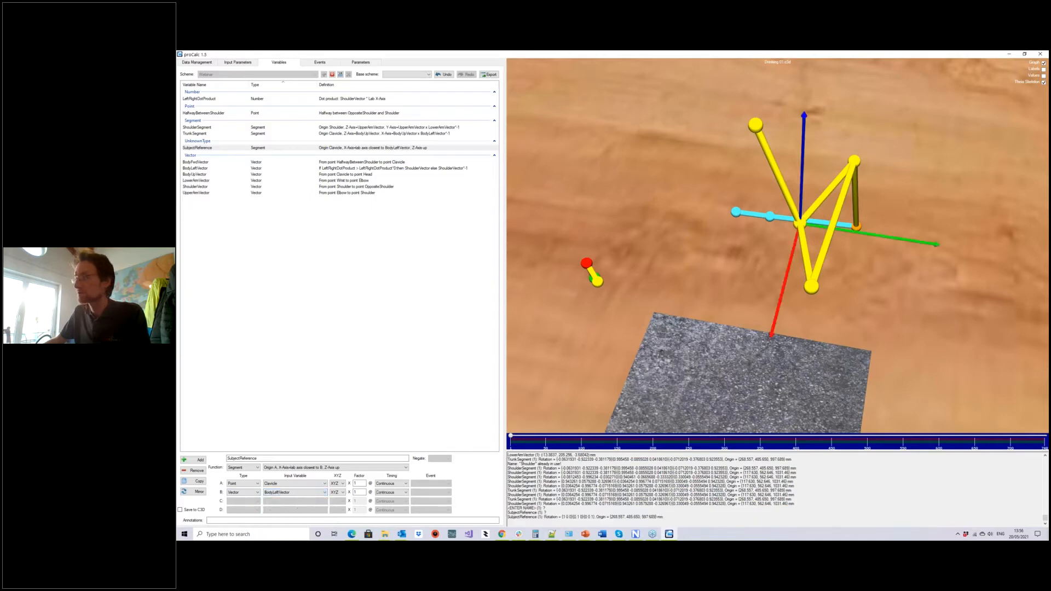
{"action": "left_click_drag", "start_coordinate": [816, 314], "coordinate": [705, 346]}
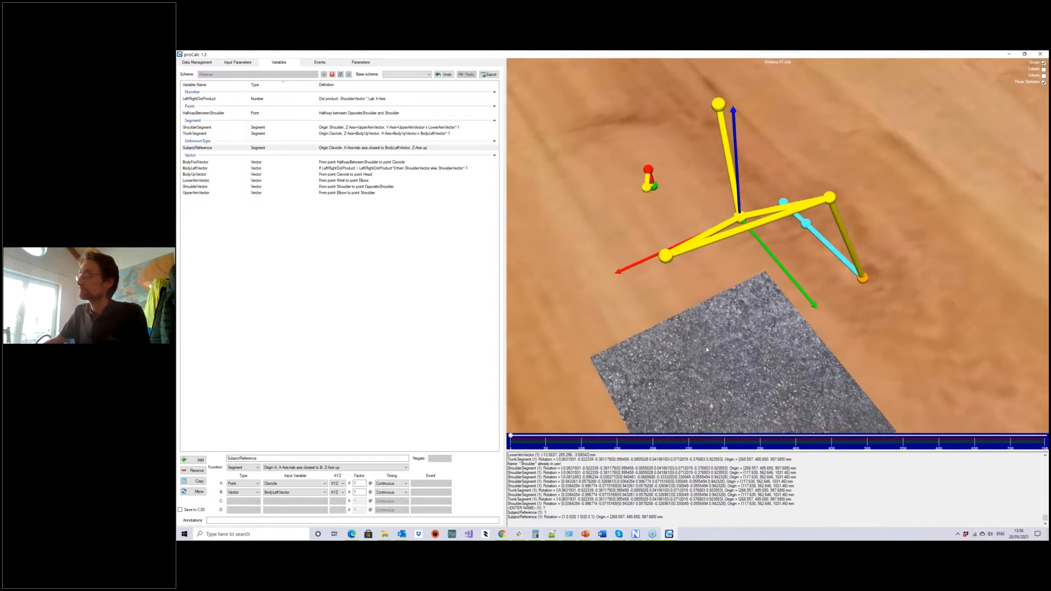
Change SubjectReference's X-axis direction reference to BodyFwdVector.
{"action": "left_click", "coordinate": [285, 494]}
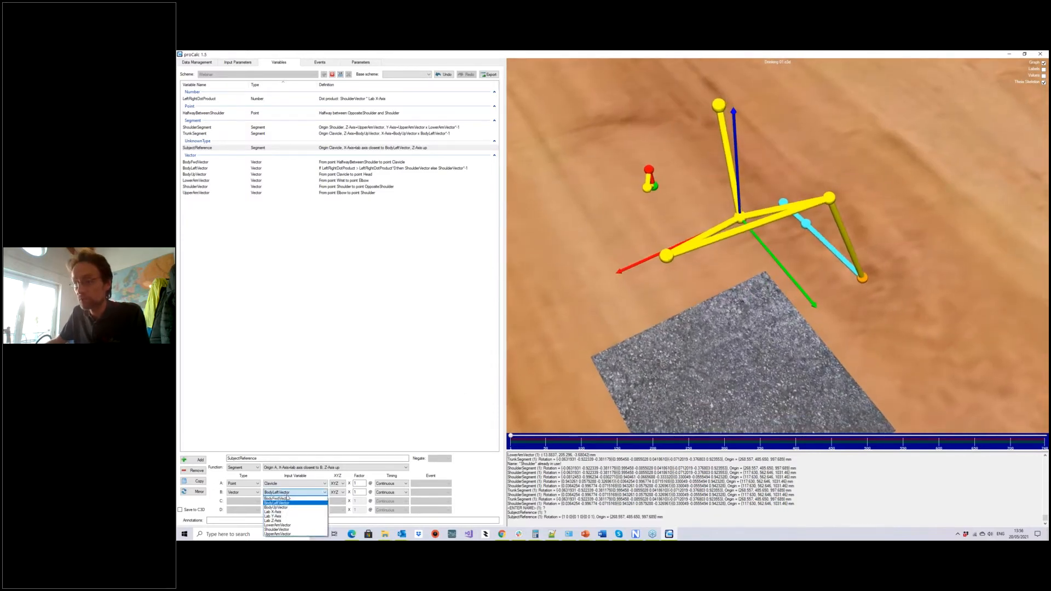
{"action": "left_click", "coordinate": [289, 502]}
{"action": "left_click_drag", "start_coordinate": [717, 353], "coordinate": [858, 339]}
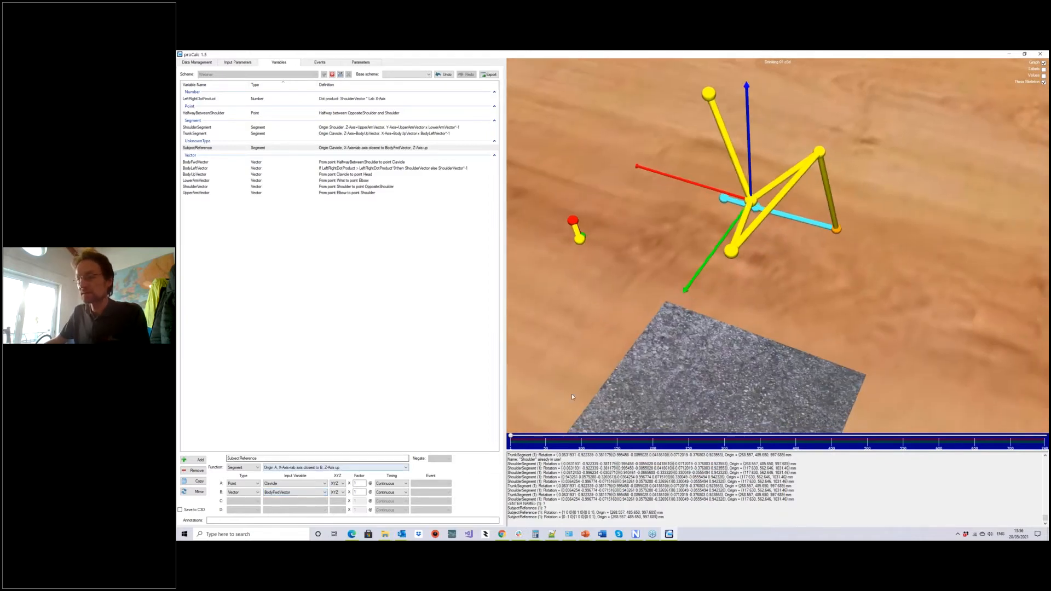
Examine the SubjectReference axes from several angles and scrub the drinking trial to about frame 110 to check their orientation during movement.
{"action": "left_click_drag", "start_coordinate": [903, 306], "coordinate": [732, 222]}
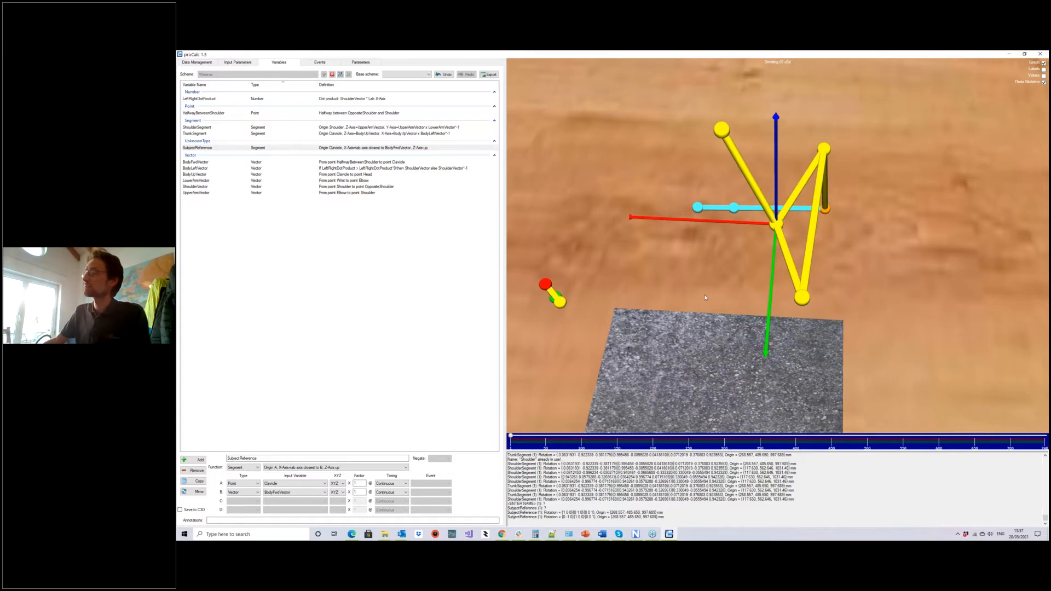
{"action": "left_click_drag", "start_coordinate": [704, 294], "coordinate": [708, 269]}
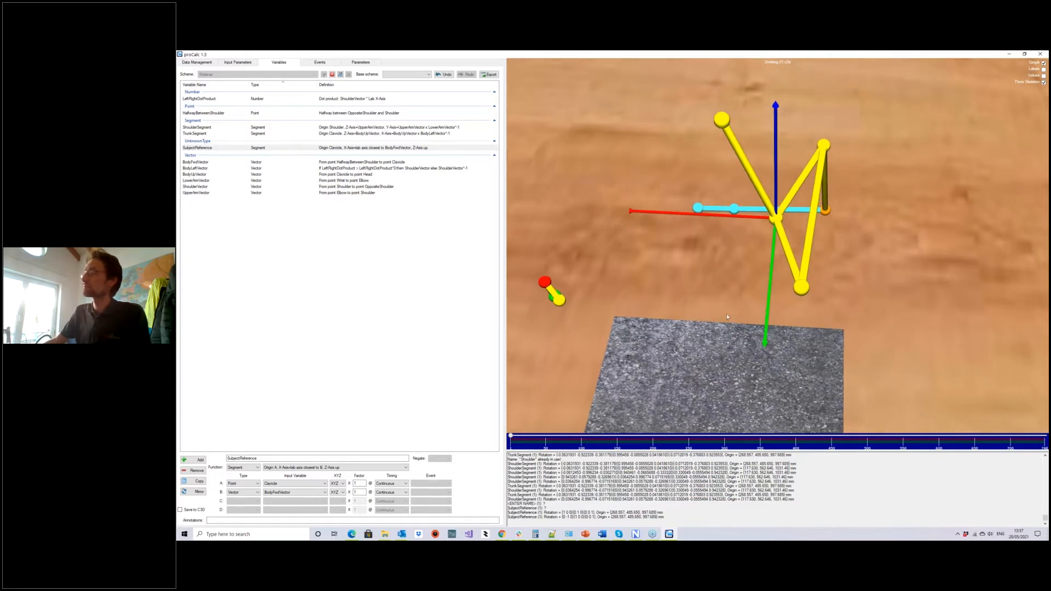
{"action": "left_click_drag", "start_coordinate": [727, 313], "coordinate": [757, 301]}
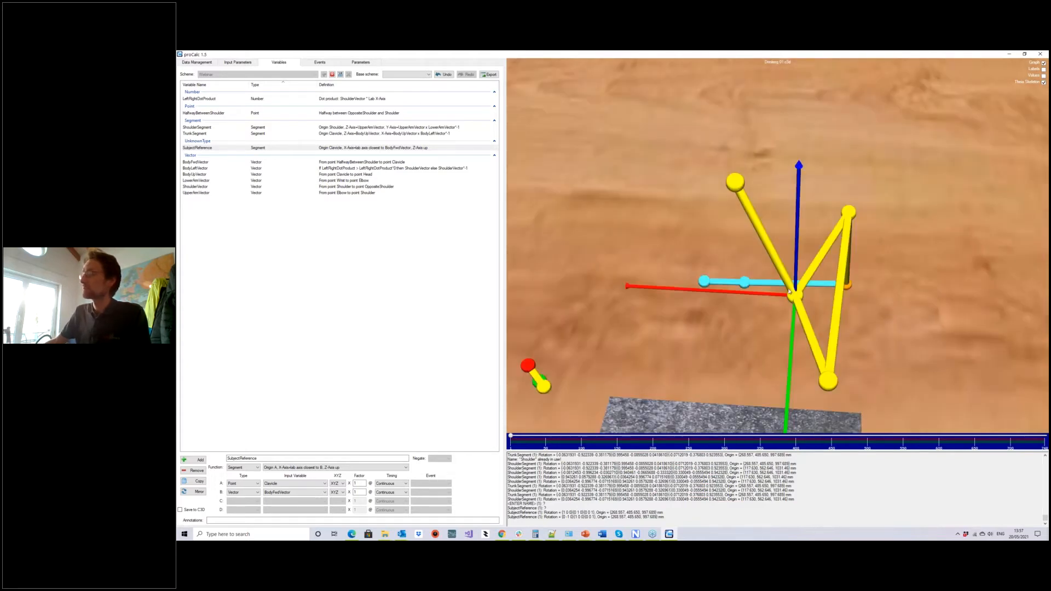
{"action": "mouse_move", "coordinate": [704, 352]}
{"action": "left_mouse_down"}
{"action": "mouse_move", "coordinate": [696, 343]}
{"action": "mouse_move", "coordinate": [709, 342]}
{"action": "mouse_move", "coordinate": [701, 349]}
{"action": "left_mouse_up"}
{"action": "middle_click_drag", "start_coordinate": [701, 347], "coordinate": [705, 349]}
{"action": "left_click_drag", "start_coordinate": [509, 438], "coordinate": [589, 454]}
{"action": "scroll", "coordinate": [683, 315], "scroll_direction": "up", "scroll_amount": 3}
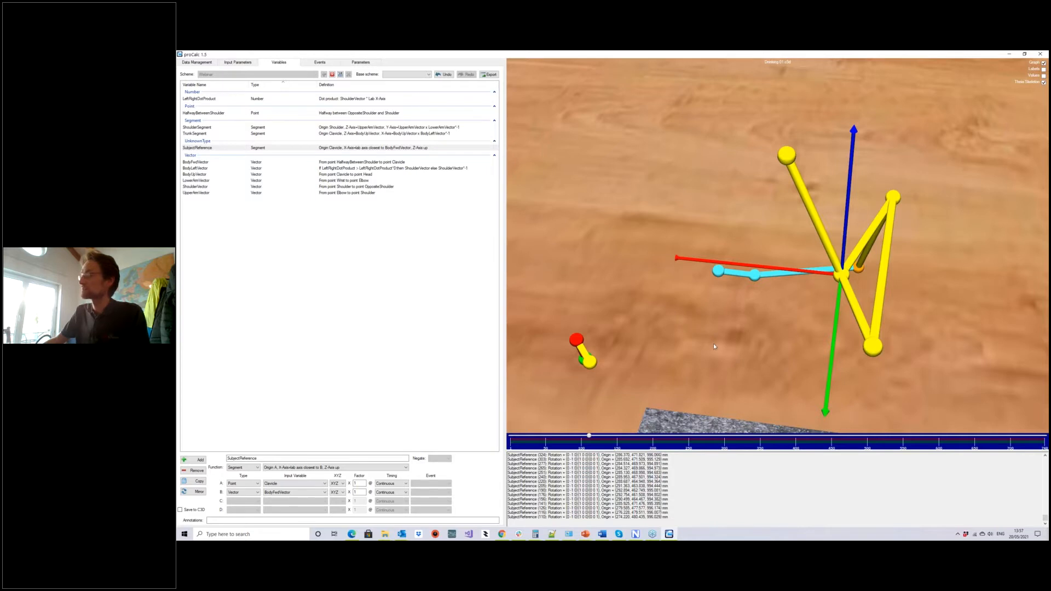
{"action": "scroll", "coordinate": [714, 343], "scroll_direction": "down", "scroll_amount": 3}
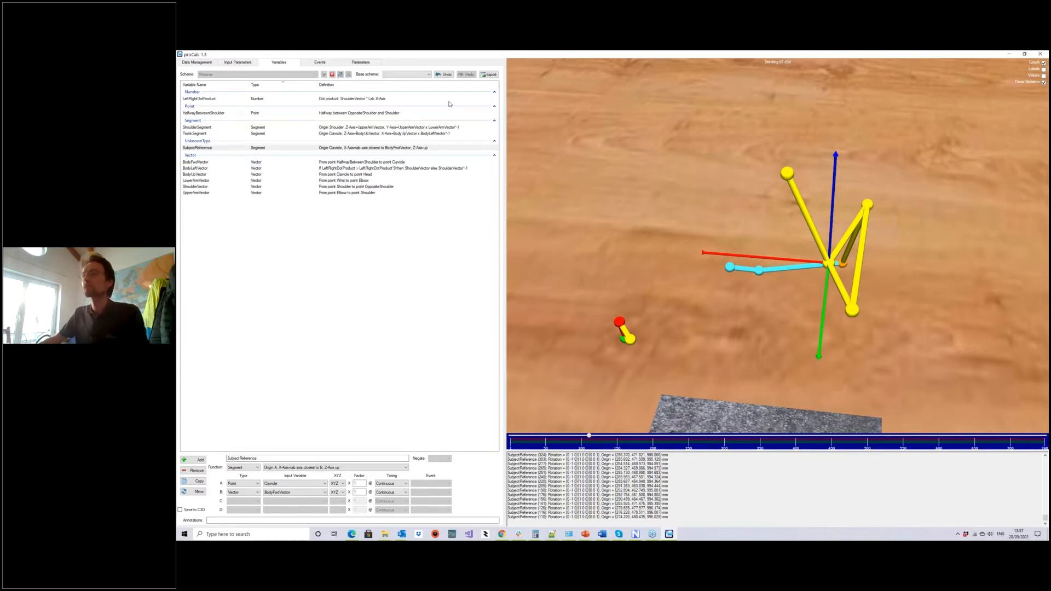
{"action": "left_click", "coordinate": [240, 148]}
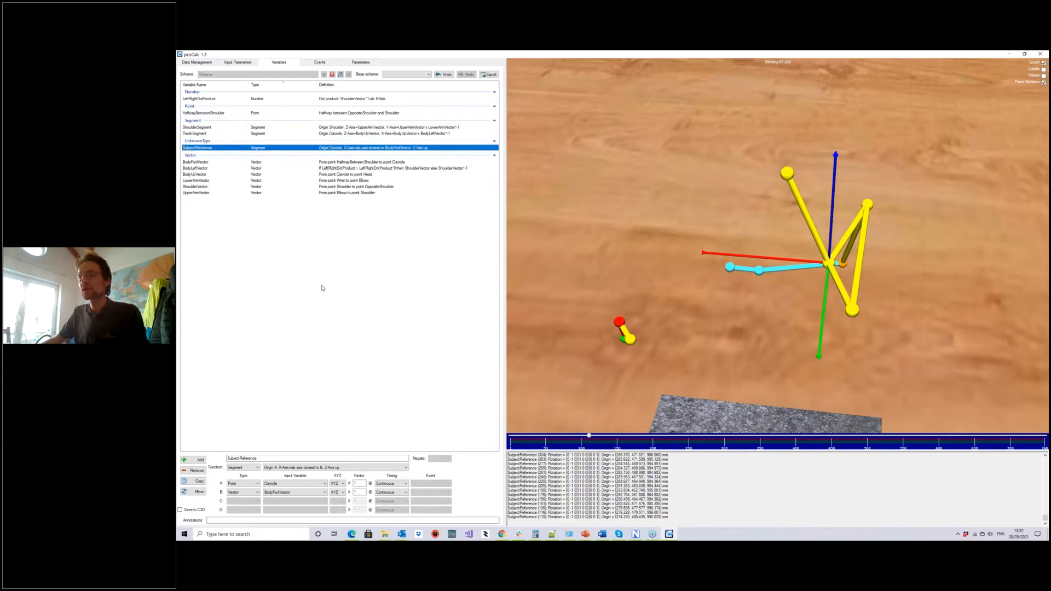
Examine the axes of ShoulderSegment and TrunkSegment on the skeleton from several angles.
{"action": "left_click", "coordinate": [177, 483]}
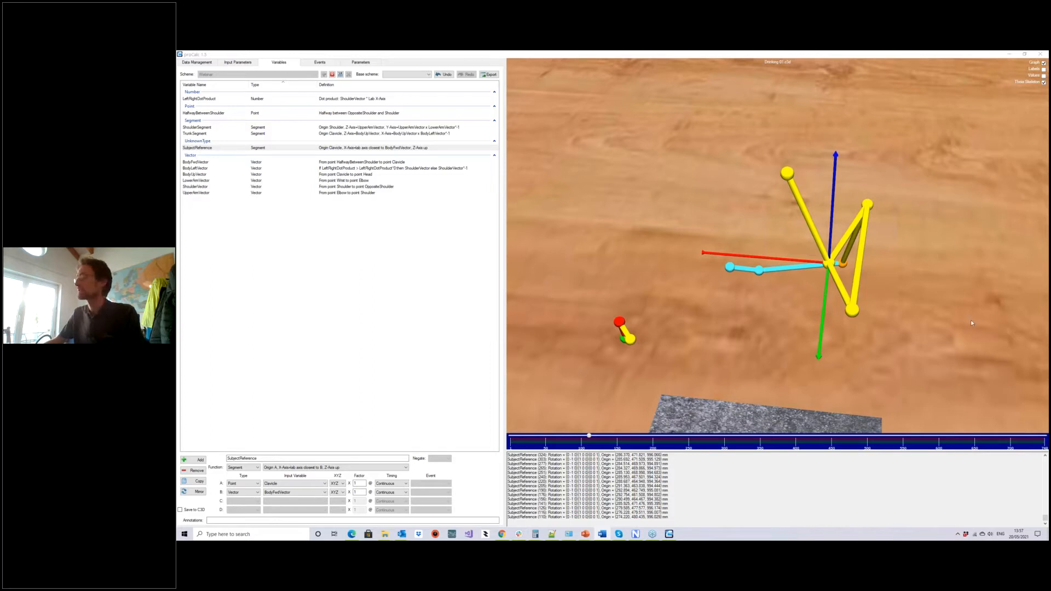
{"action": "left_click_drag", "start_coordinate": [972, 322], "coordinate": [876, 291]}
{"action": "left_click", "coordinate": [201, 129]}
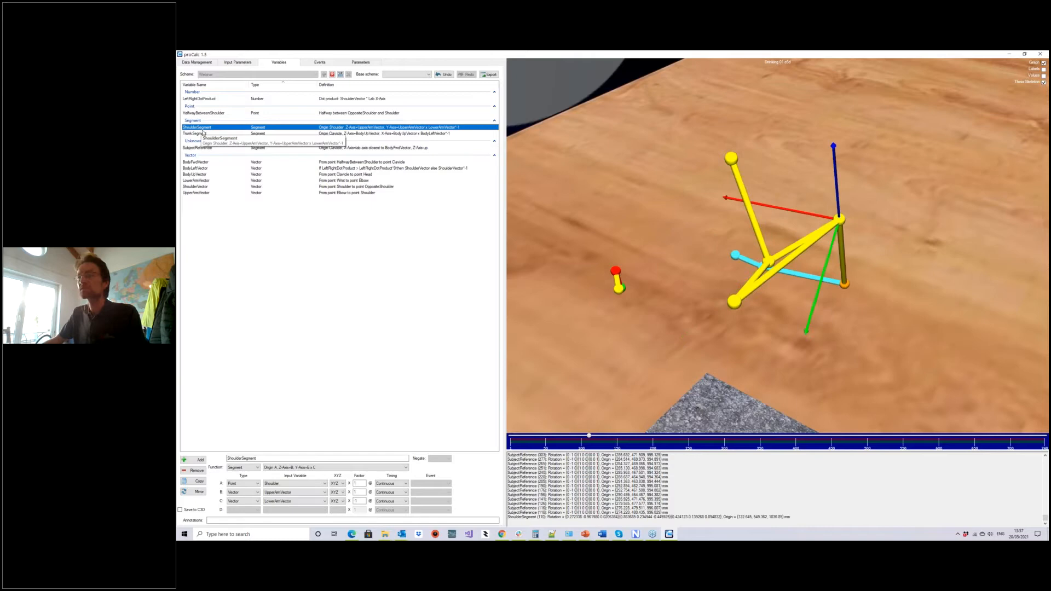
{"action": "left_click", "coordinate": [203, 133]}
{"action": "left_click_drag", "start_coordinate": [897, 229], "coordinate": [839, 200]}
{"action": "left_click_drag", "start_coordinate": [856, 244], "coordinate": [927, 269]}
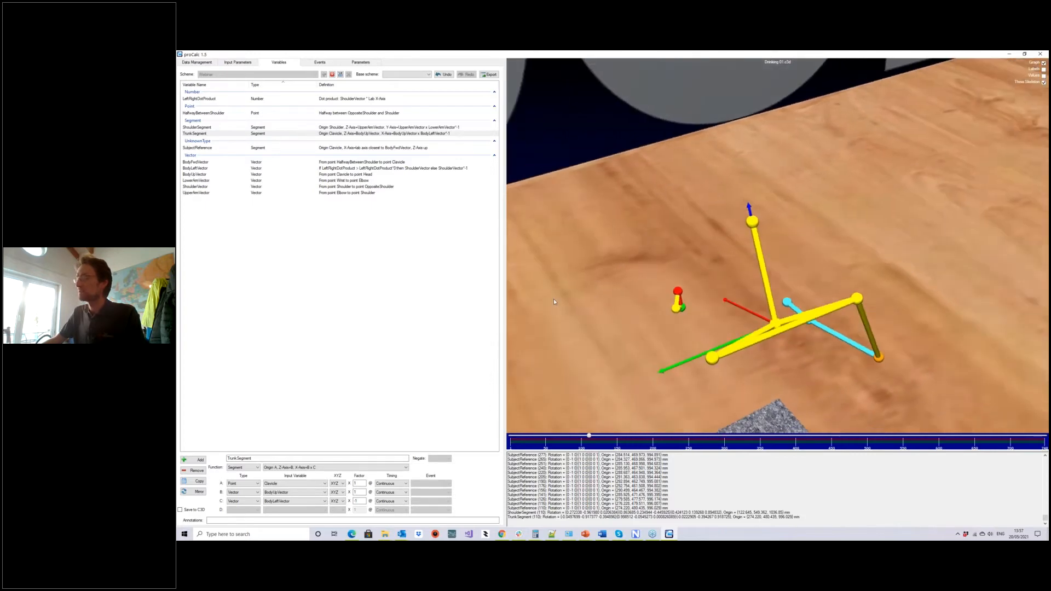
Add a new variable named ShoulderAngle that uses the Angle function "Euler angle: YXZ between A and B".
{"action": "left_click", "coordinate": [192, 460]}
{"action": "type", "text": "Sh"}
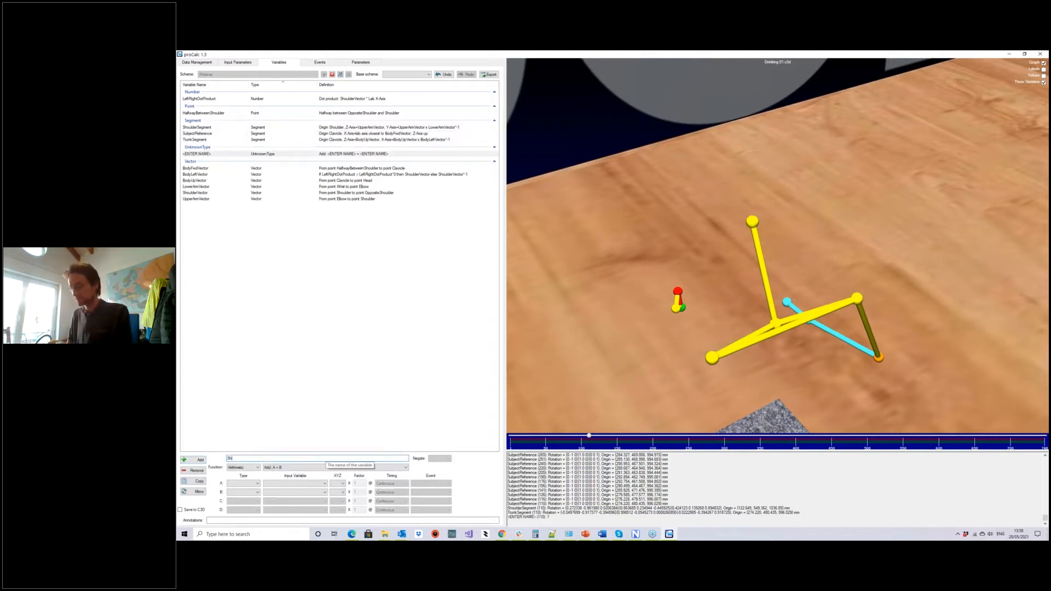
{"action": "type", "text": "oulderAngle"}
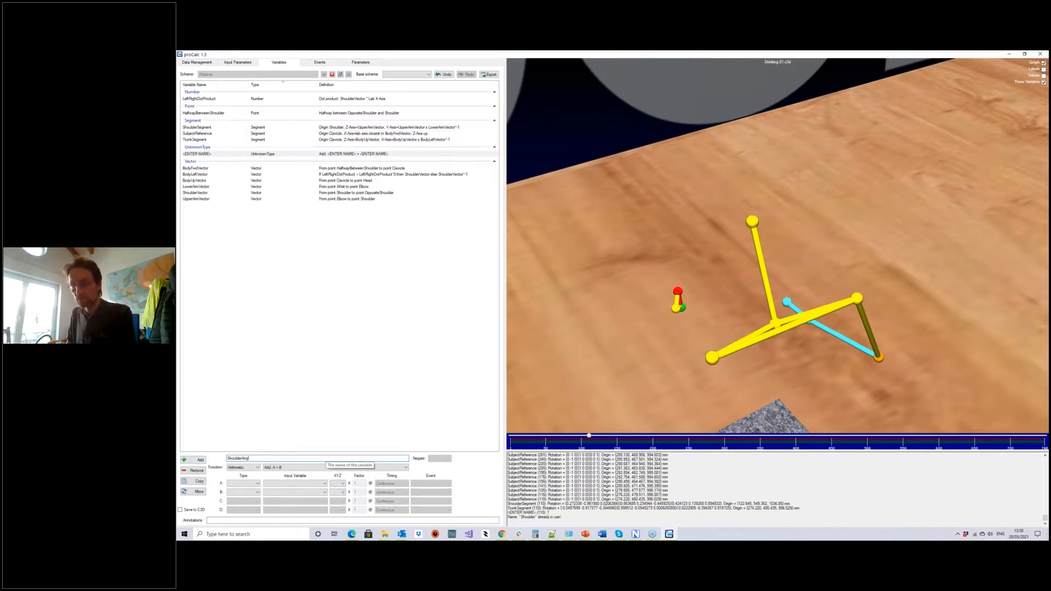
{"action": "left_click", "coordinate": [253, 468]}
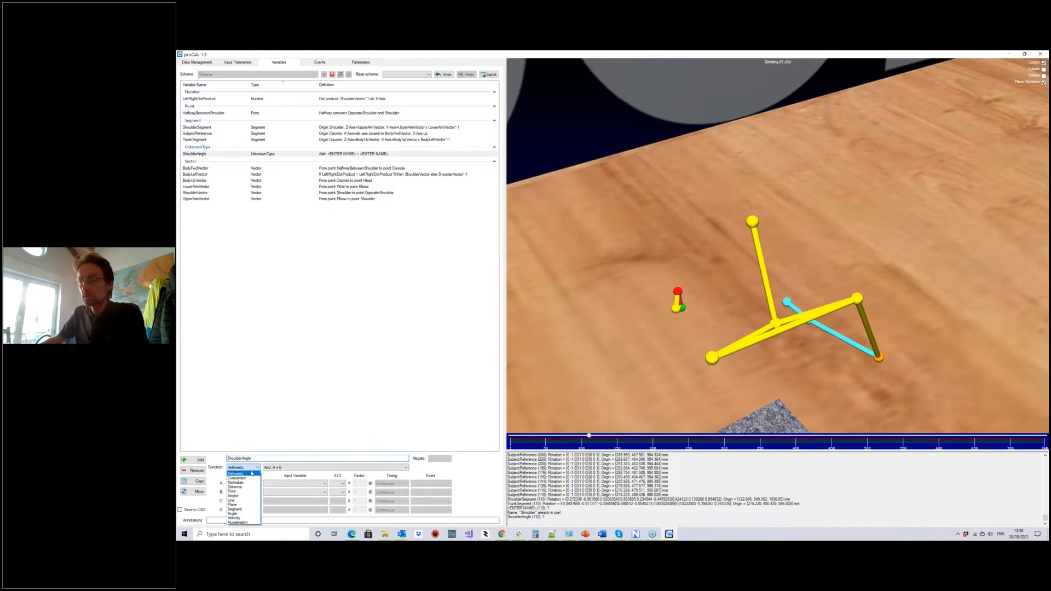
{"action": "left_click", "coordinate": [243, 514]}
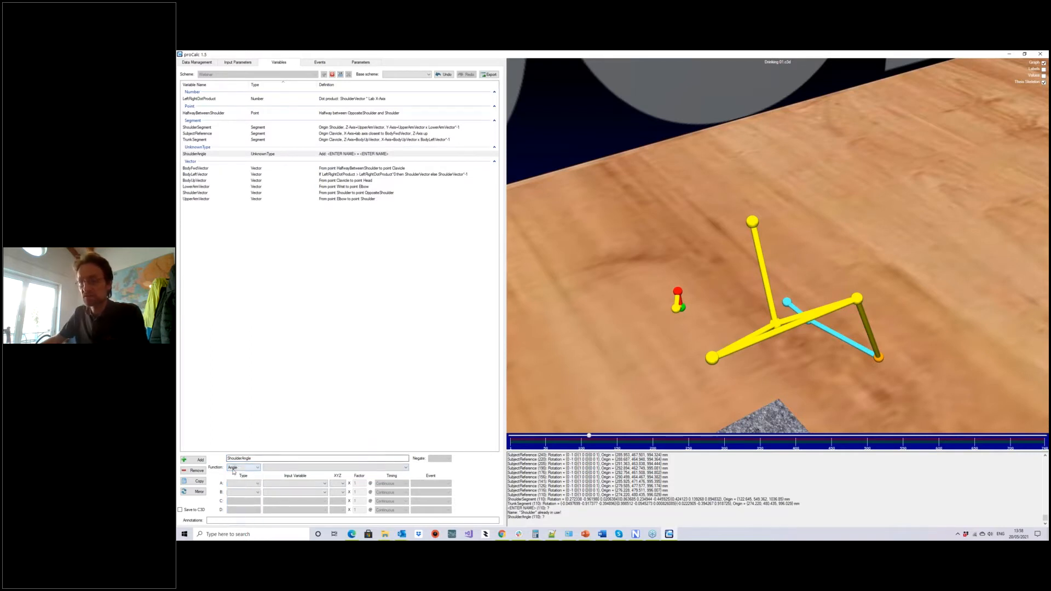
{"action": "left_click", "coordinate": [295, 468]}
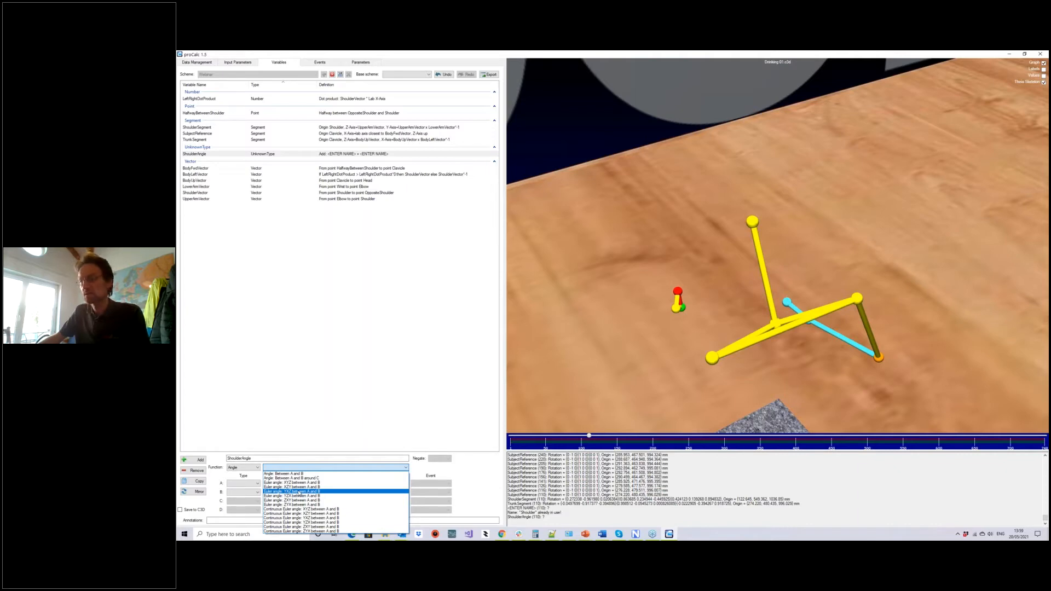
{"action": "left_click", "coordinate": [298, 492]}
Set ShoulderAngle's input segments to TrunkSegment as A and ShoulderSegment as B.
{"action": "left_click_drag", "start_coordinate": [1023, 304], "coordinate": [955, 324]}
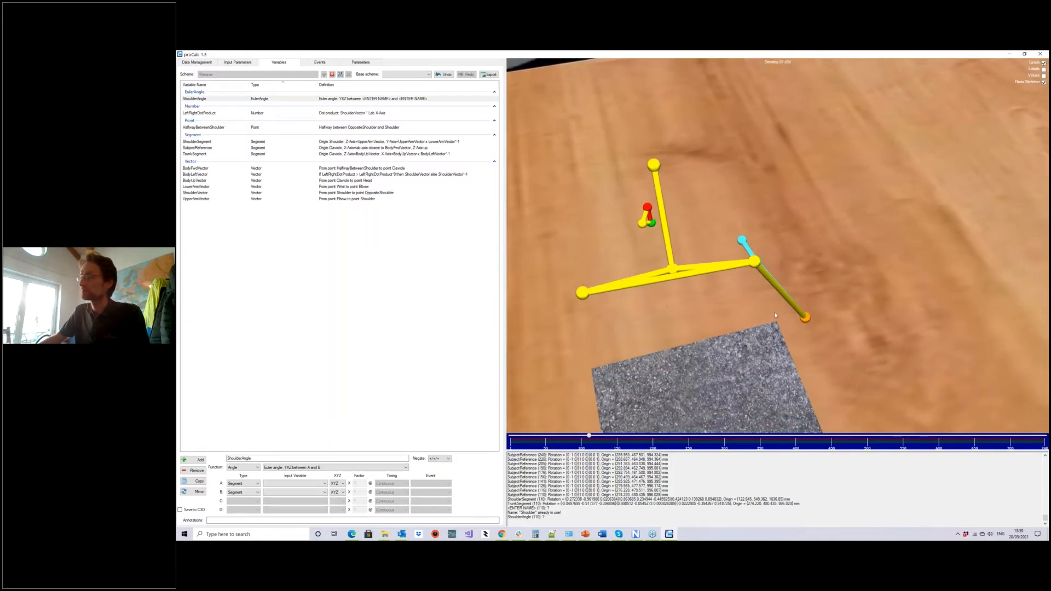
{"action": "left_click_drag", "start_coordinate": [710, 303], "coordinate": [730, 263]}
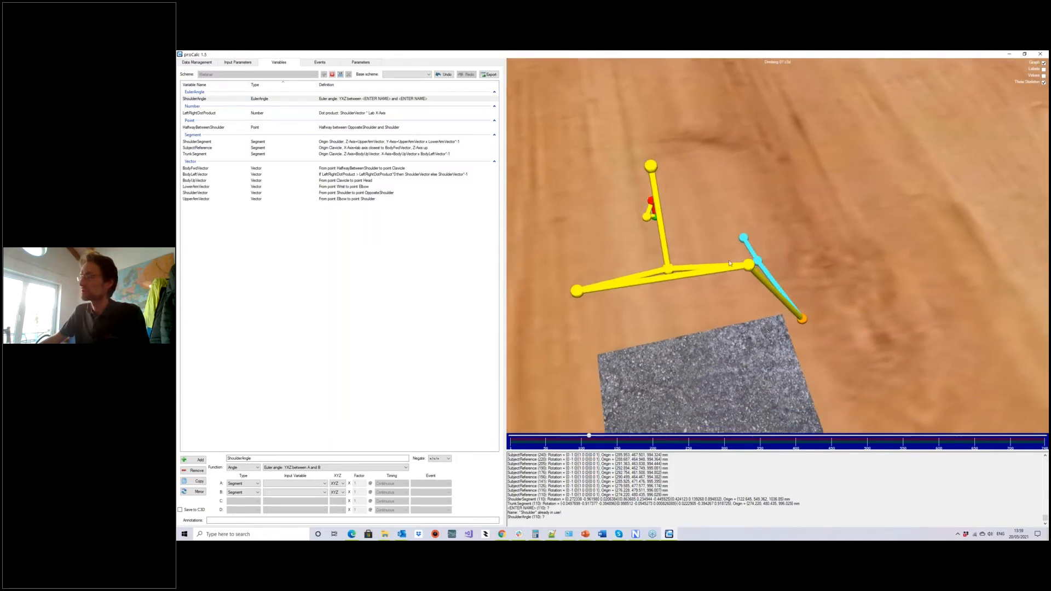
{"action": "left_click", "coordinate": [300, 484]}
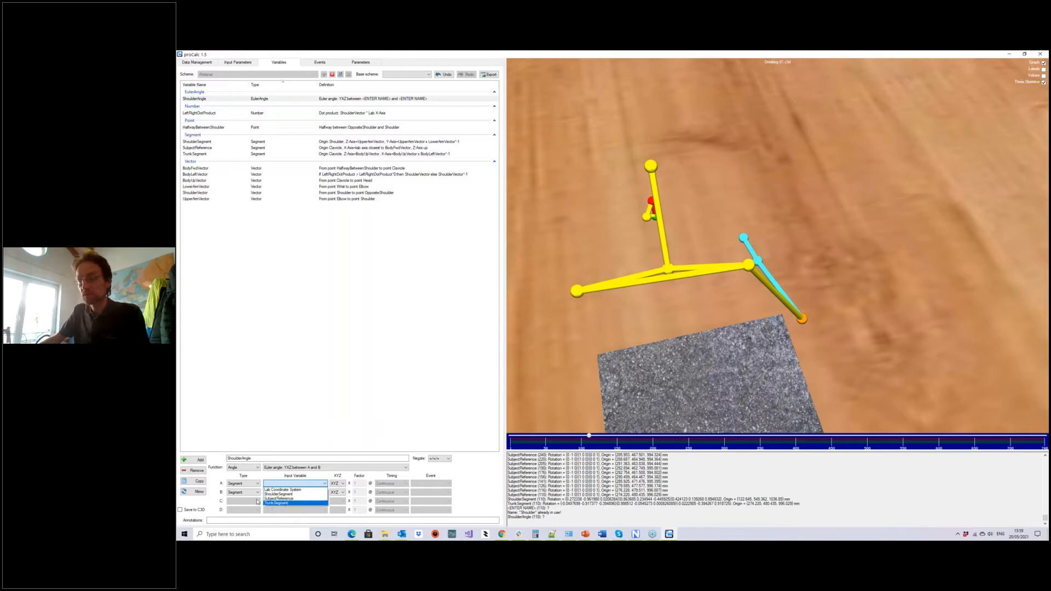
{"action": "left_click", "coordinate": [283, 503]}
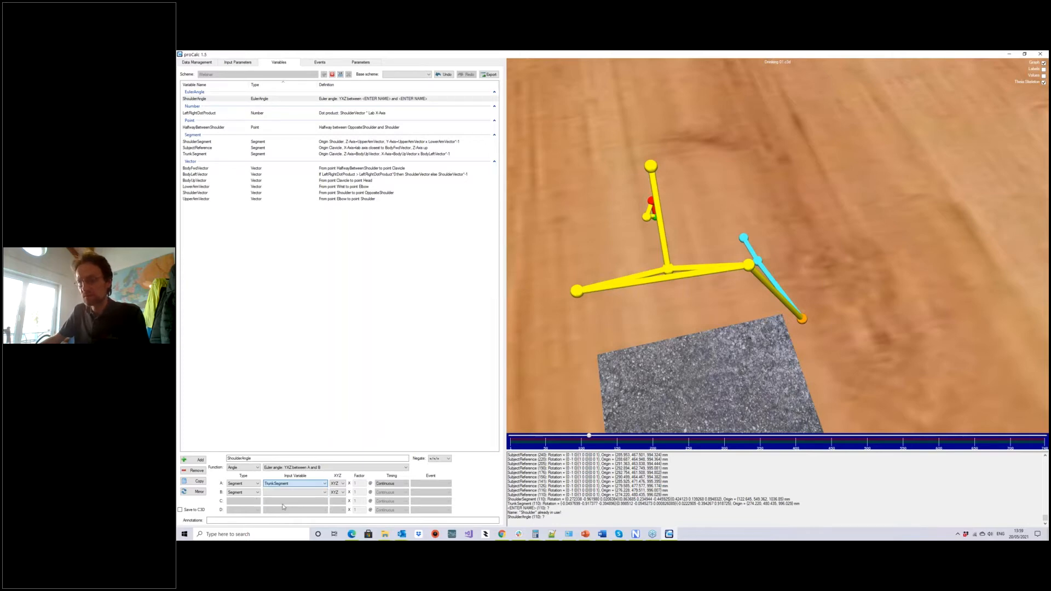
{"action": "left_click", "coordinate": [296, 492]}
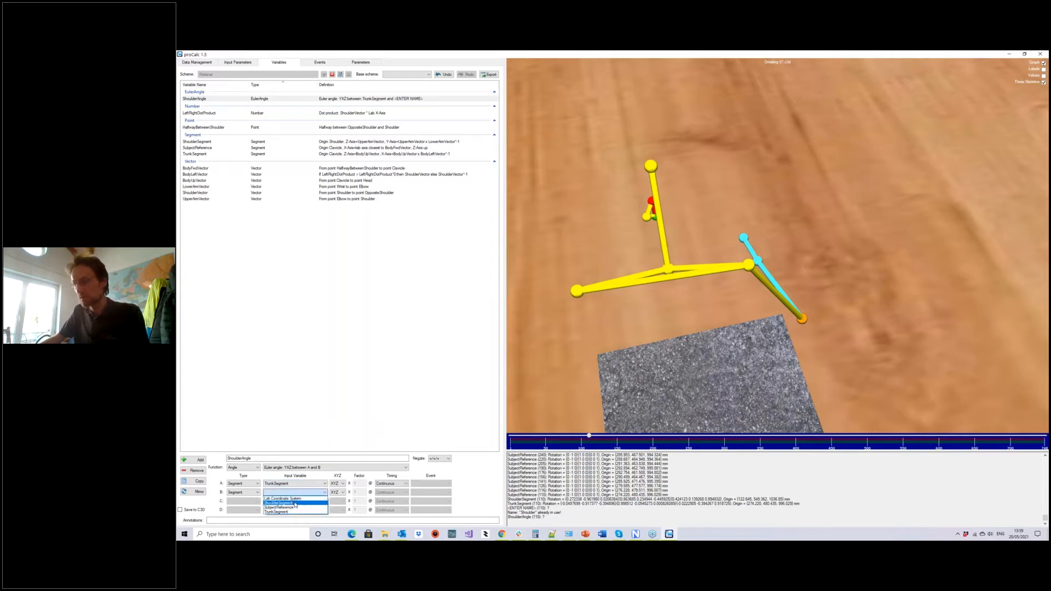
{"action": "left_click", "coordinate": [295, 504]}
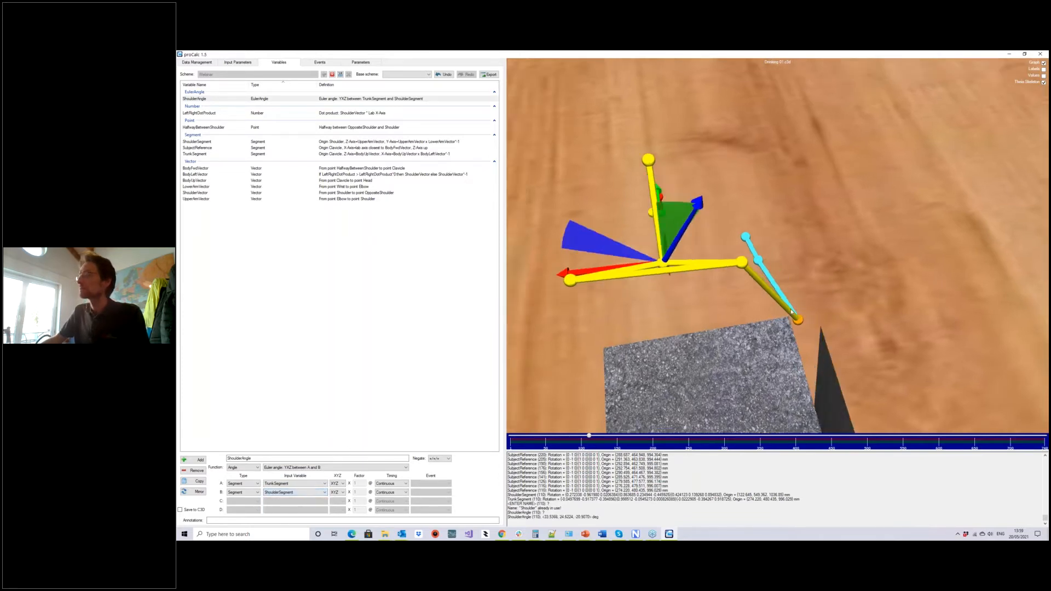
Examine the ShoulderAngle rotations and graph curves while scrubbing the drinking trial to about frame 196.
{"action": "mouse_move", "coordinate": [804, 298]}
{"action": "left_mouse_down"}
{"action": "mouse_move", "coordinate": [807, 283]}
{"action": "mouse_move", "coordinate": [820, 290]}
{"action": "left_mouse_up"}
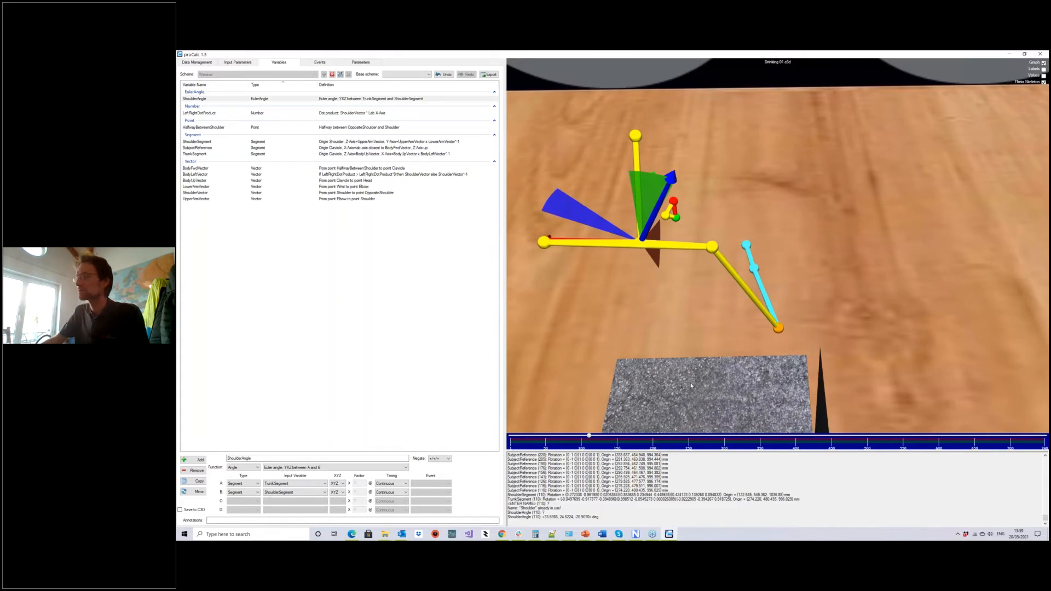
{"action": "left_click_drag", "start_coordinate": [691, 383], "coordinate": [816, 403]}
{"action": "mouse_move", "coordinate": [591, 438]}
{"action": "left_mouse_down"}
{"action": "mouse_move", "coordinate": [865, 434]}
{"action": "mouse_move", "coordinate": [553, 441]}
{"action": "mouse_move", "coordinate": [856, 441]}
{"action": "mouse_move", "coordinate": [580, 441]}
{"action": "mouse_move", "coordinate": [598, 455]}
{"action": "mouse_move", "coordinate": [590, 442]}
{"action": "mouse_move", "coordinate": [652, 438]}
{"action": "mouse_move", "coordinate": [646, 432]}
{"action": "mouse_move", "coordinate": [628, 464]}
{"action": "mouse_move", "coordinate": [600, 443]}
{"action": "left_mouse_up"}
{"action": "right_click_drag", "start_coordinate": [773, 356], "coordinate": [821, 341]}
{"action": "scroll", "coordinate": [797, 333], "scroll_direction": "up", "scroll_amount": 2}
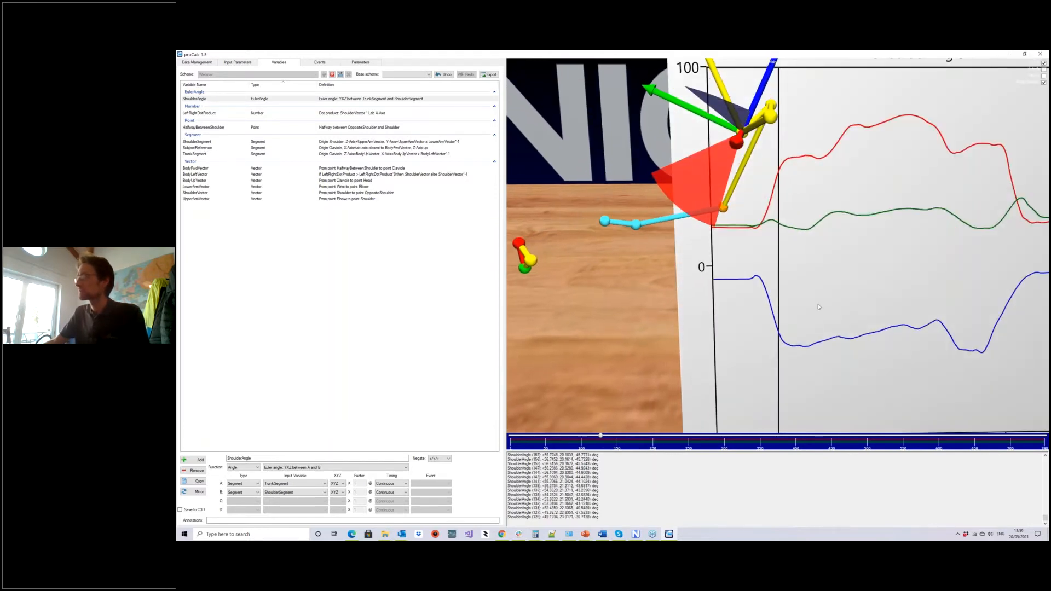
{"action": "left_click_drag", "start_coordinate": [851, 290], "coordinate": [852, 290]}
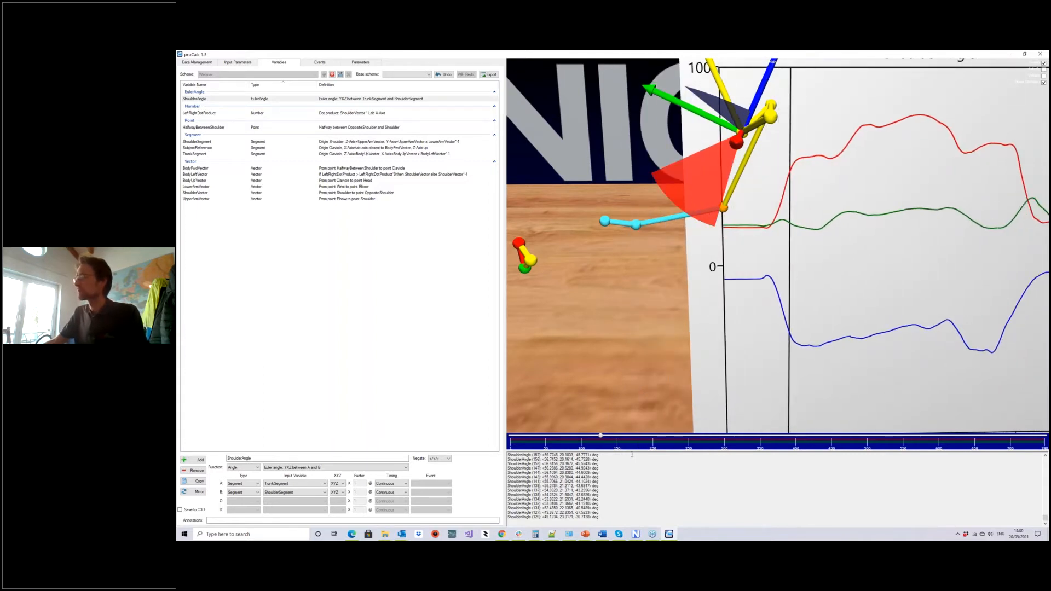
{"action": "left_click_drag", "start_coordinate": [602, 437], "coordinate": [680, 441]}
{"action": "mouse_move", "coordinate": [649, 473]}
{"action": "left_mouse_down"}
{"action": "mouse_move", "coordinate": [586, 471]}
{"action": "mouse_move", "coordinate": [856, 462]}
{"action": "mouse_move", "coordinate": [651, 465]}
{"action": "left_mouse_up"}
{"action": "left_click", "coordinate": [196, 99]}
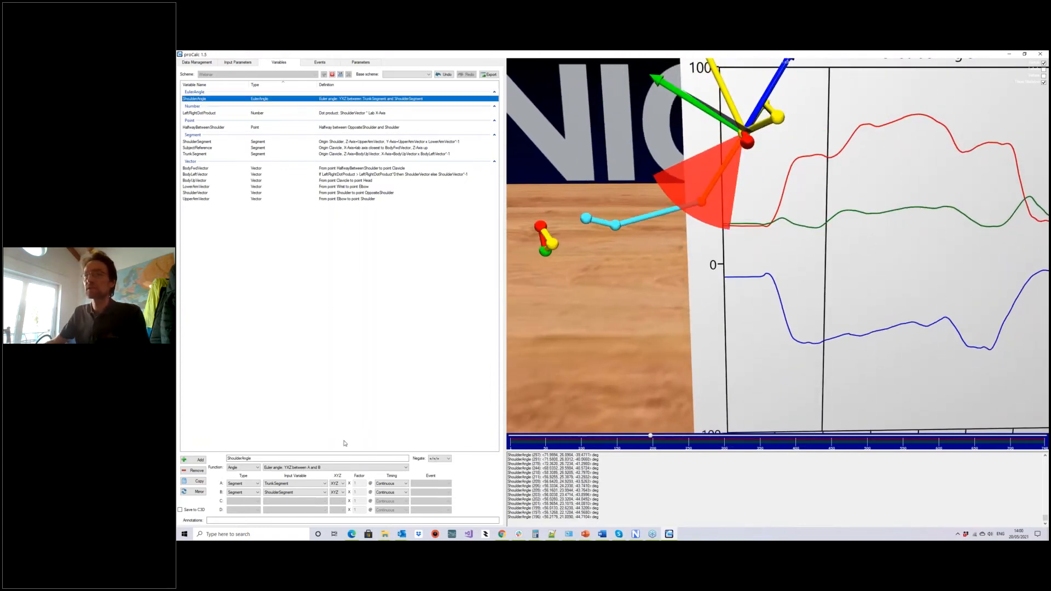
Add a new variable named ThoraxAngle that uses the Angle function "Euler angle: YXZ between A and B".
{"action": "left_click", "coordinate": [198, 461]}
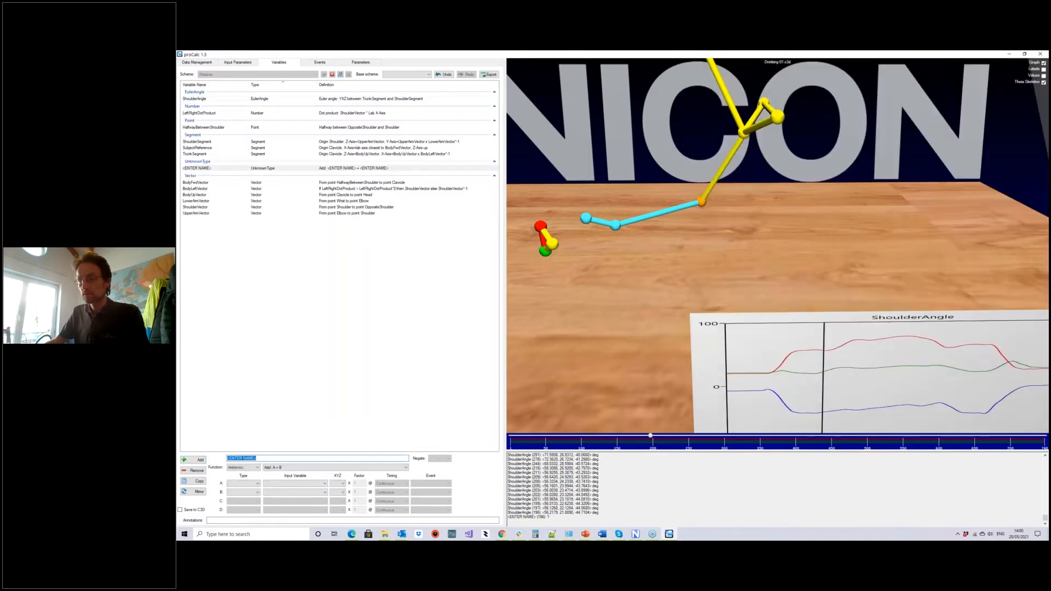
{"action": "type", "text": "Thora"}
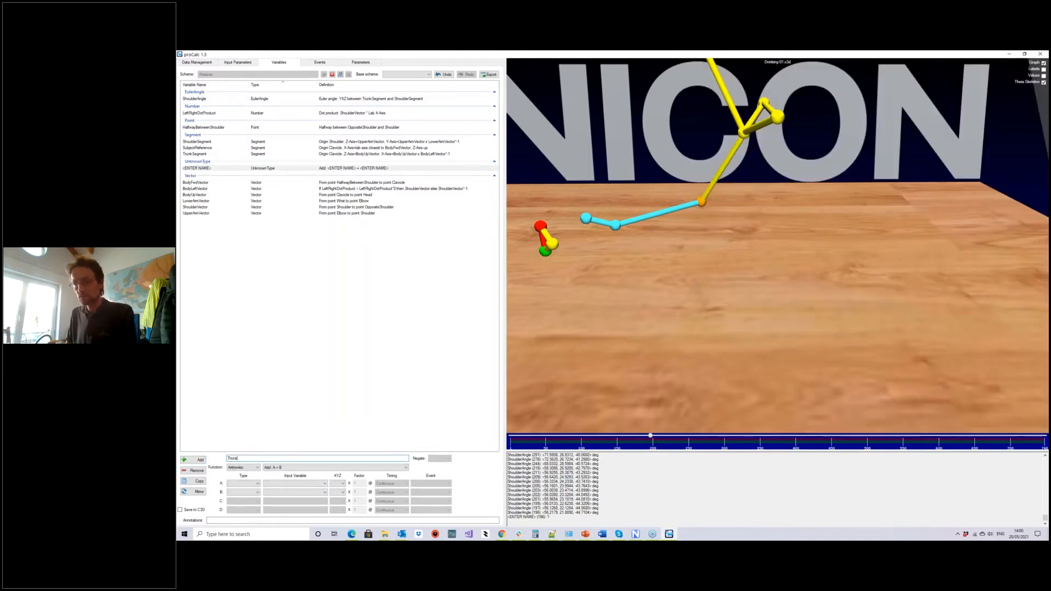
{"action": "type", "text": "xAngle"}
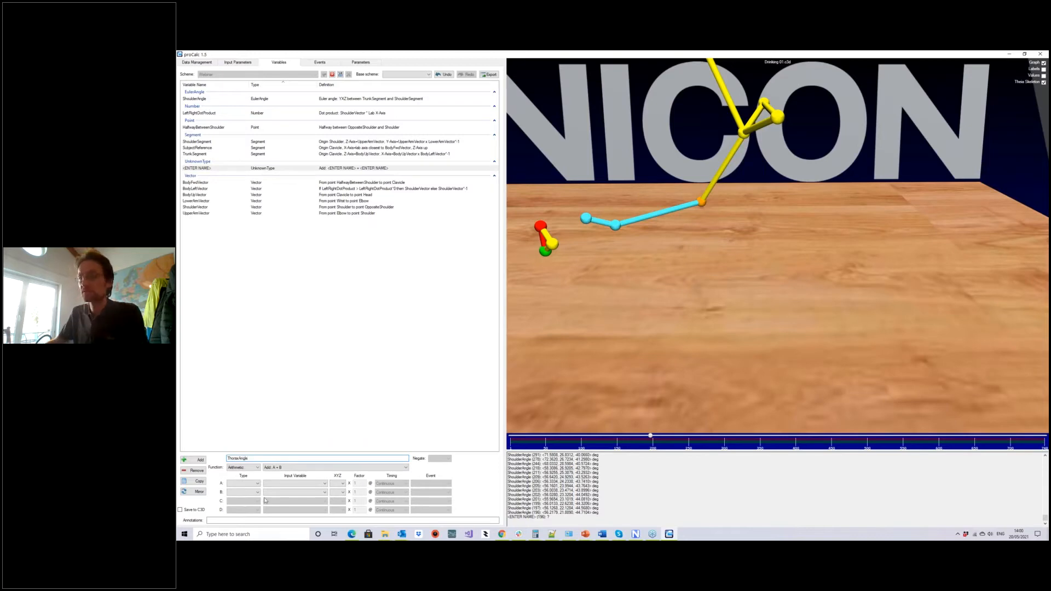
{"action": "left_click", "coordinate": [249, 468]}
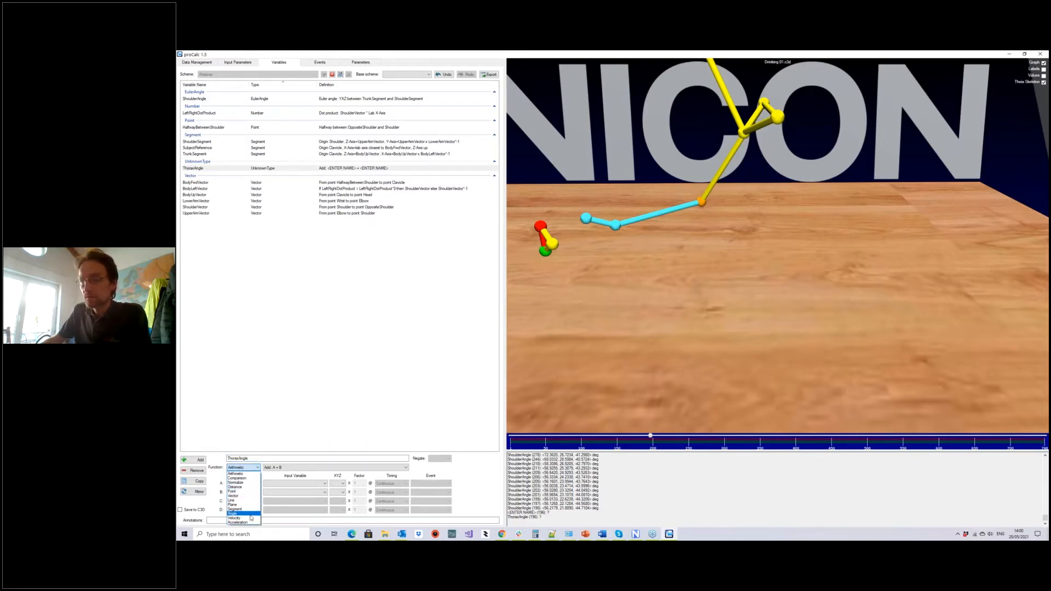
{"action": "left_click", "coordinate": [253, 514]}
{"action": "left_click", "coordinate": [282, 468]}
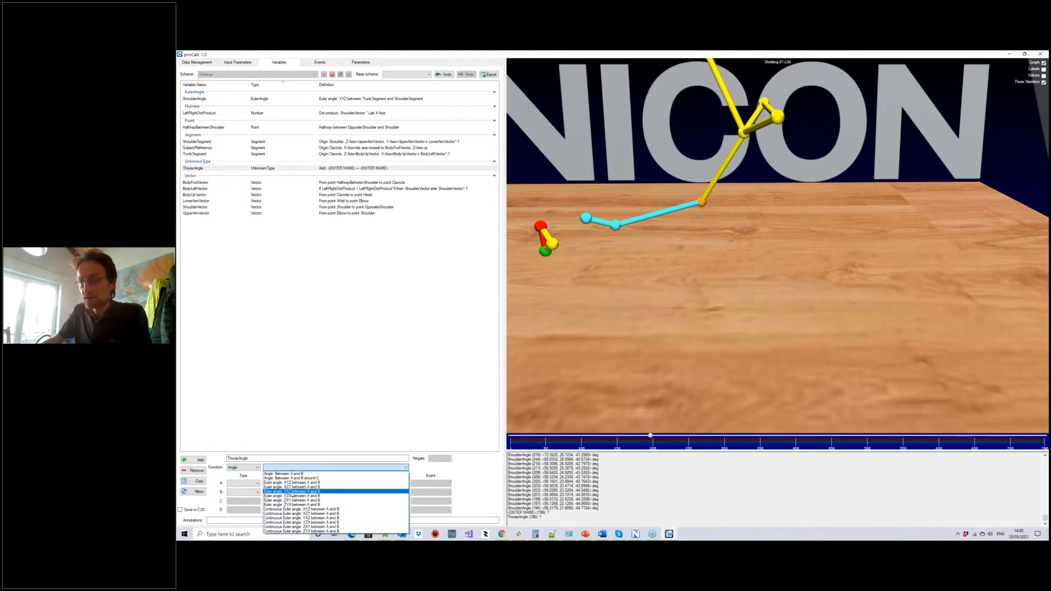
{"action": "left_click", "coordinate": [292, 491]}
Set ThoraxAngle's input segments to SubjectReference as A and TrunkSegment as B.
{"action": "left_click", "coordinate": [294, 484]}
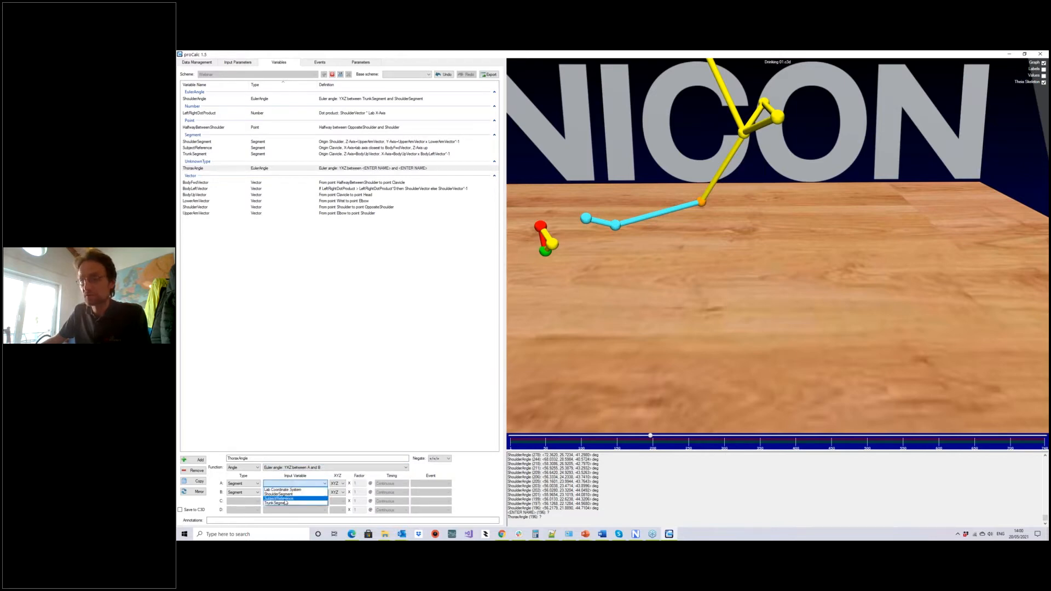
{"action": "left_click", "coordinate": [285, 499]}
{"action": "left_click", "coordinate": [281, 493]}
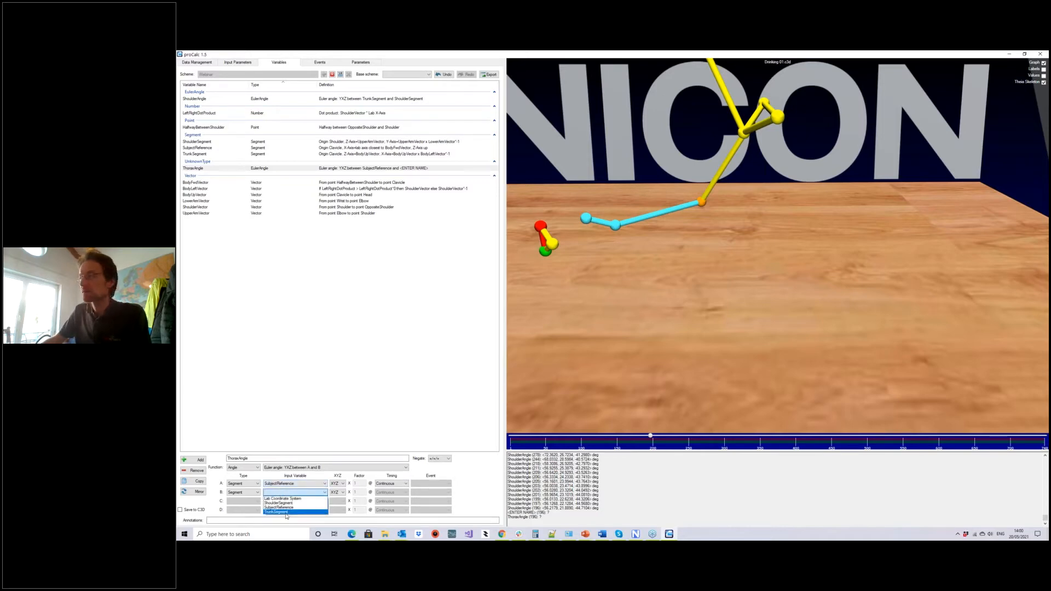
{"action": "left_click", "coordinate": [286, 512]}
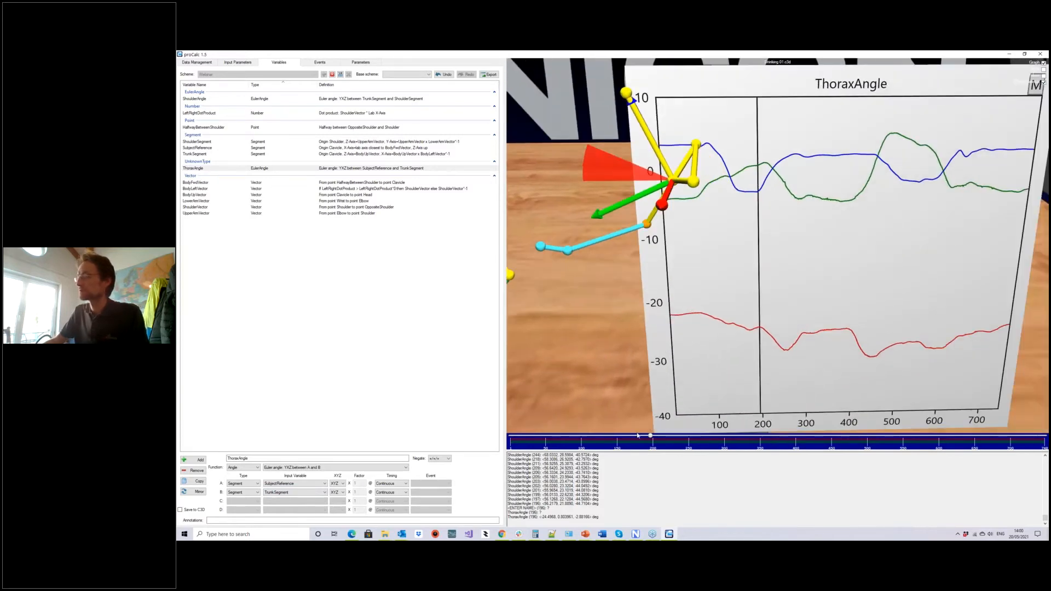
Scrub the trial back to about frame 57 and negate only ThoraxAngle's first component (-/+/+).
{"action": "left_click_drag", "start_coordinate": [651, 437], "coordinate": [550, 445]}
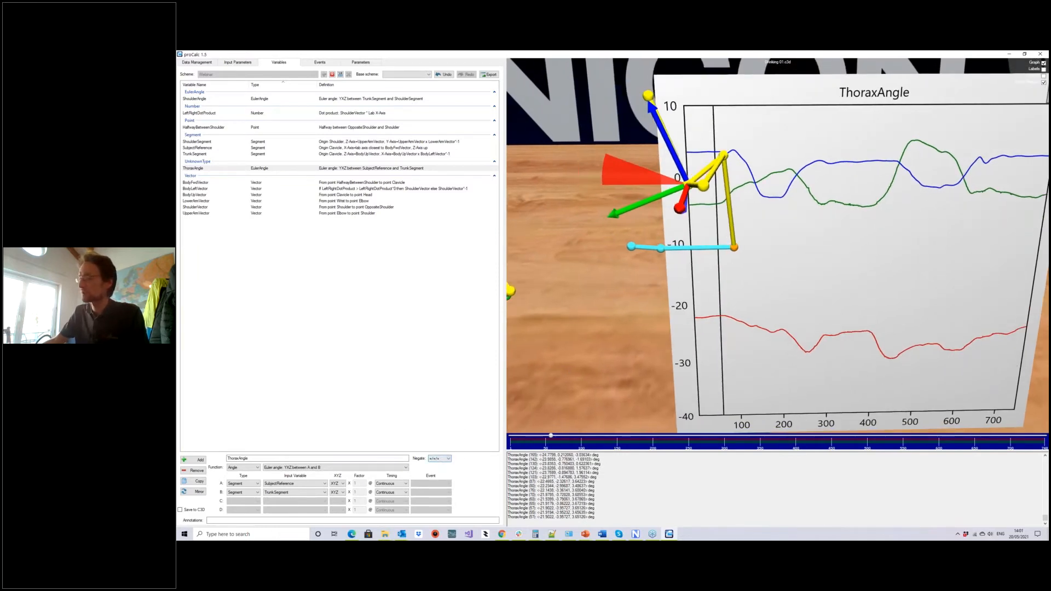
{"action": "left_click", "coordinate": [442, 458]}
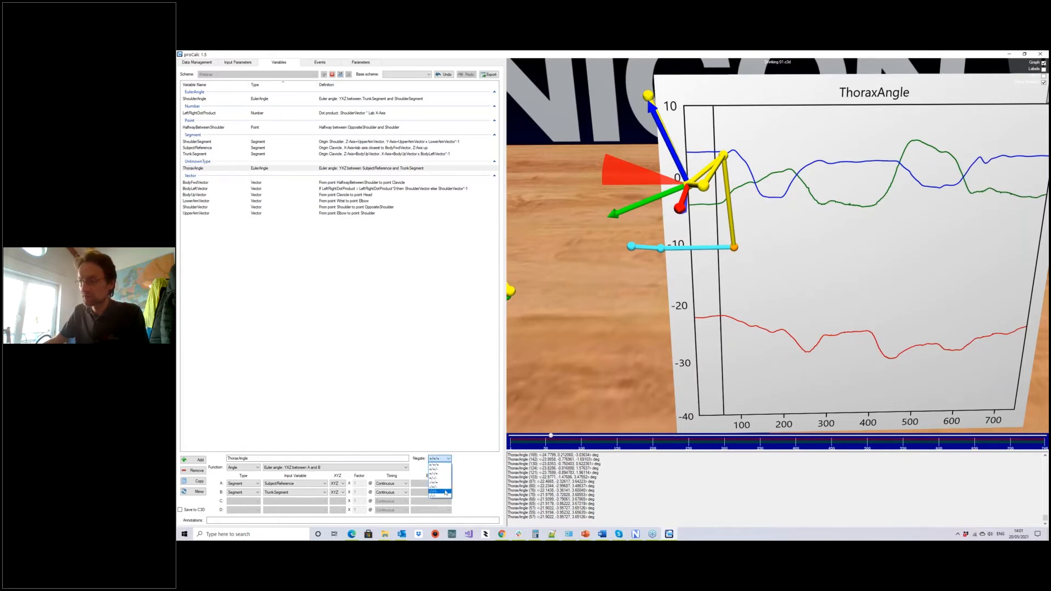
{"action": "left_click", "coordinate": [444, 484]}
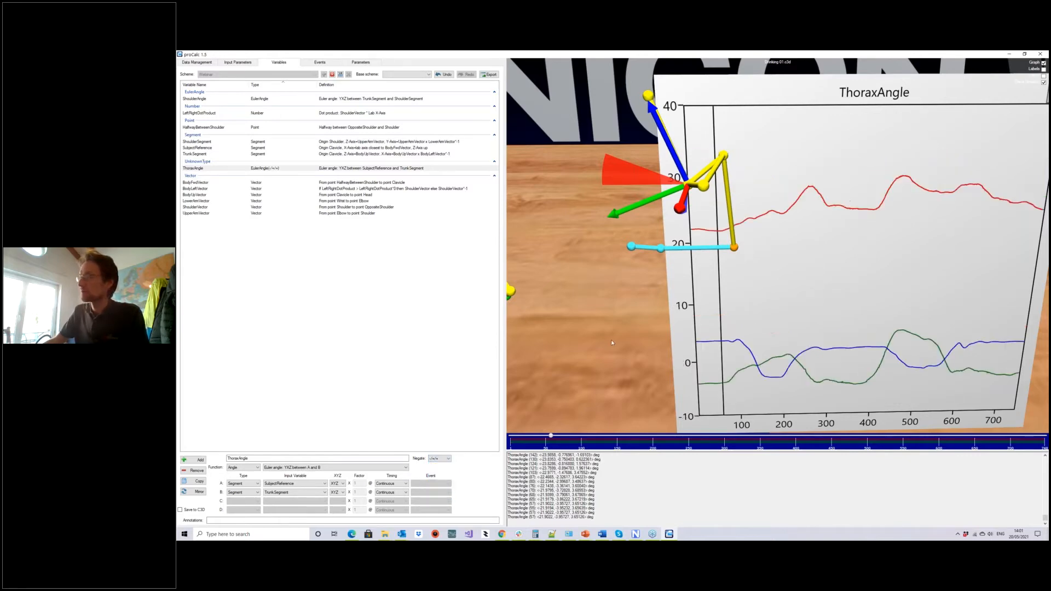
Examine the negated ThoraxAngle graph while scrubbing forward through the trial and back to about frame 126.
{"action": "scroll", "coordinate": [598, 320], "scroll_direction": "down", "scroll_amount": 2}
{"action": "middle_click_drag", "start_coordinate": [597, 322], "coordinate": [590, 379]}
{"action": "left_click_drag", "start_coordinate": [583, 347], "coordinate": [576, 340]}
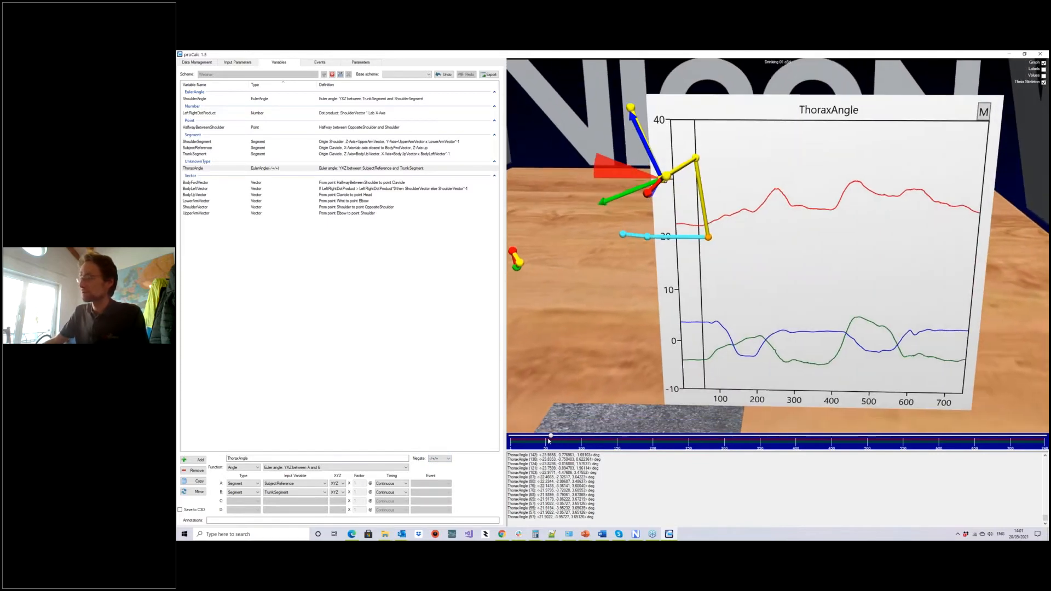
{"action": "left_click_drag", "start_coordinate": [550, 437], "coordinate": [692, 441]}
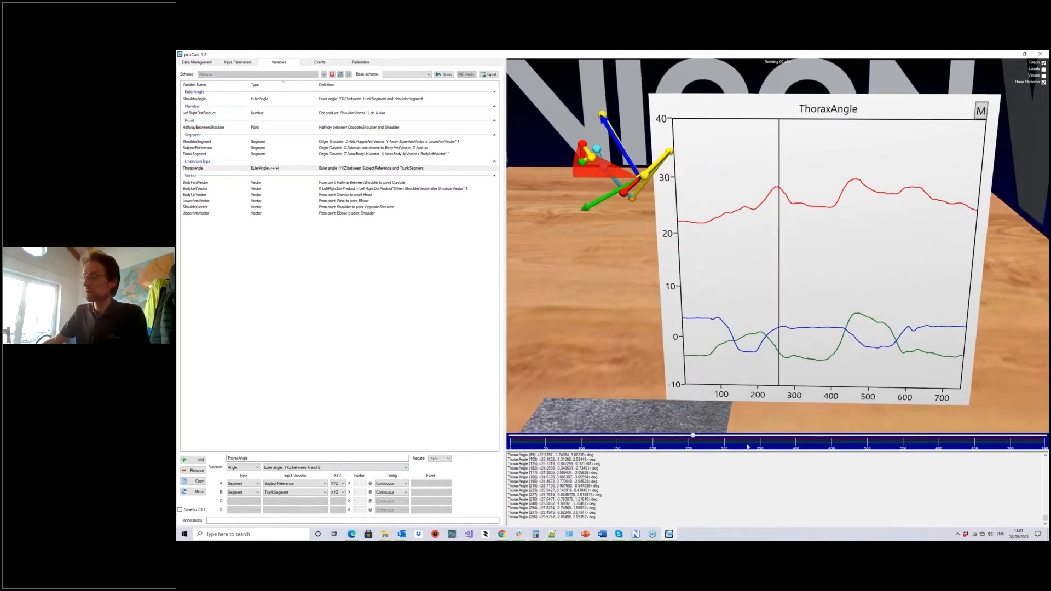
{"action": "left_click_drag", "start_coordinate": [694, 437], "coordinate": [782, 443]}
{"action": "left_click_drag", "start_coordinate": [903, 444], "coordinate": [600, 465]}
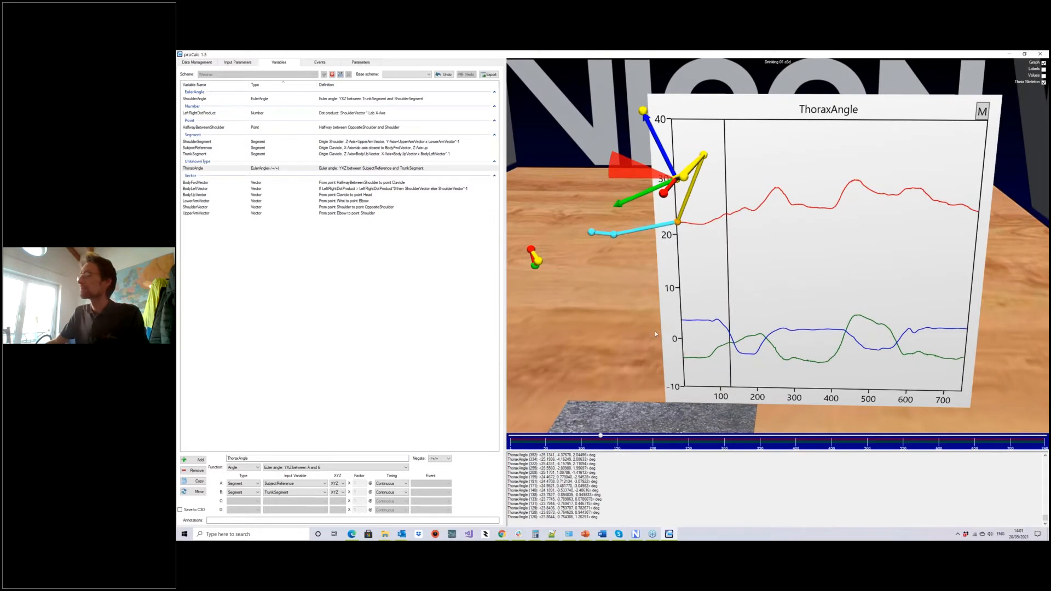
{"action": "left_click_drag", "start_coordinate": [600, 370], "coordinate": [611, 352]}
Save the Webinar variables scheme and load the Drinking02 trial.
{"action": "left_click", "coordinate": [340, 75]}
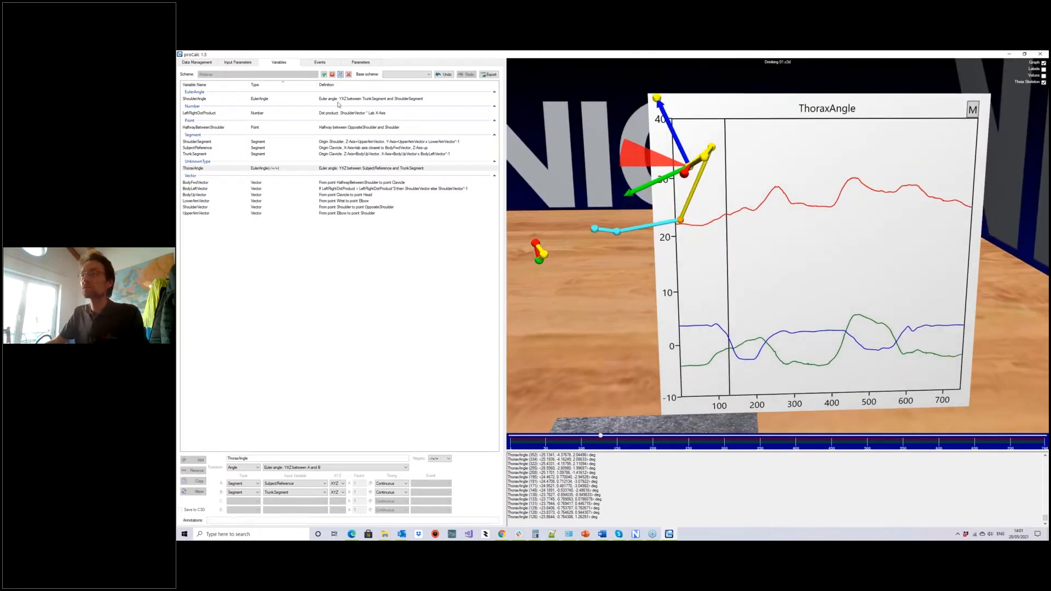
{"action": "left_click", "coordinate": [197, 62]}
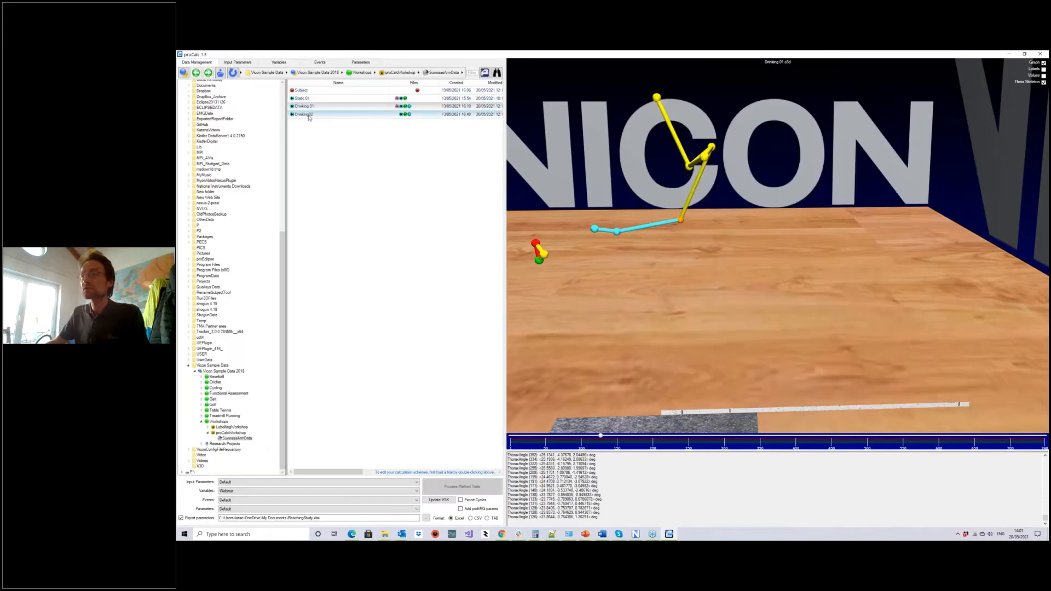
{"action": "double_click", "coordinate": [309, 114]}
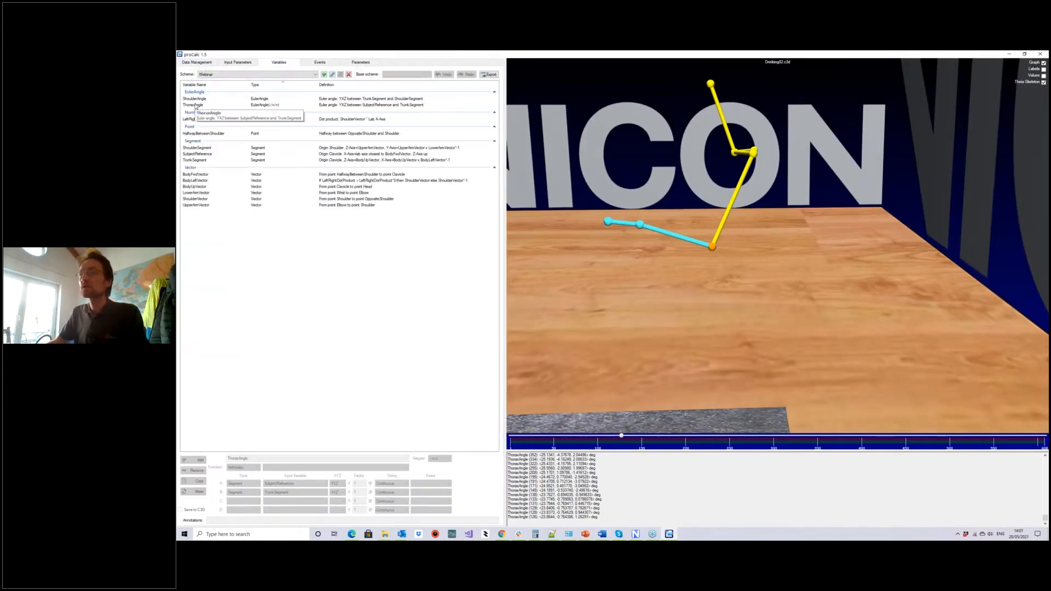
Display the ThoraxAngle graph for the Drinking02 trial and scrub to about frame 115.
{"action": "left_click", "coordinate": [196, 106]}
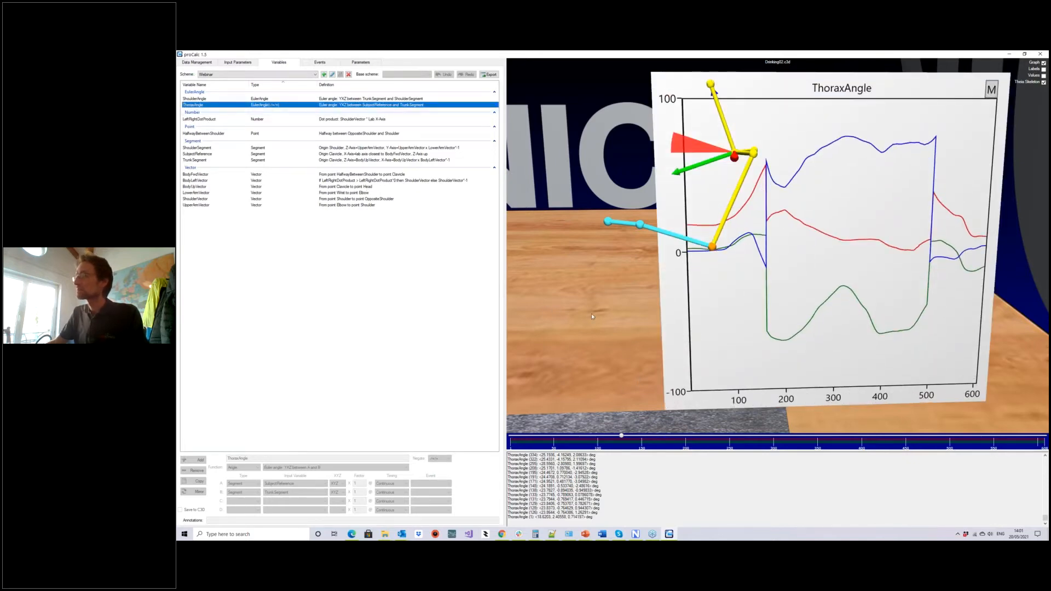
{"action": "left_click_drag", "start_coordinate": [591, 316], "coordinate": [594, 342]}
{"action": "mouse_move", "coordinate": [622, 436]}
{"action": "left_mouse_down"}
{"action": "mouse_move", "coordinate": [709, 444]}
{"action": "mouse_move", "coordinate": [612, 439]}
{"action": "left_mouse_up"}
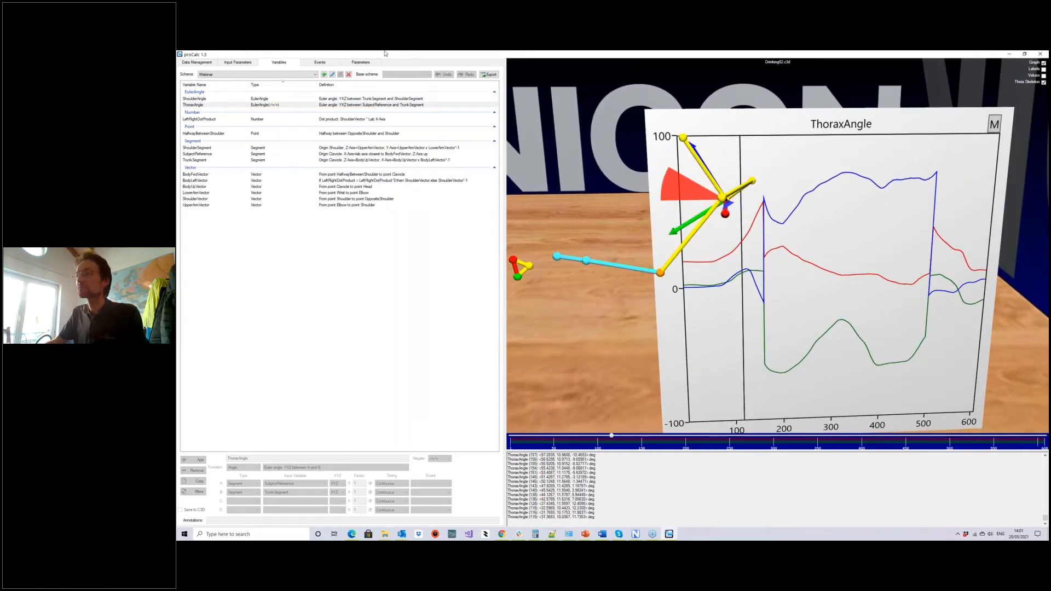
Try the Continuous Euler angle: YXZ function on ThoraxAngle, and return it to Euler angle: YXZ between A and B.
{"action": "left_click", "coordinate": [332, 74]}
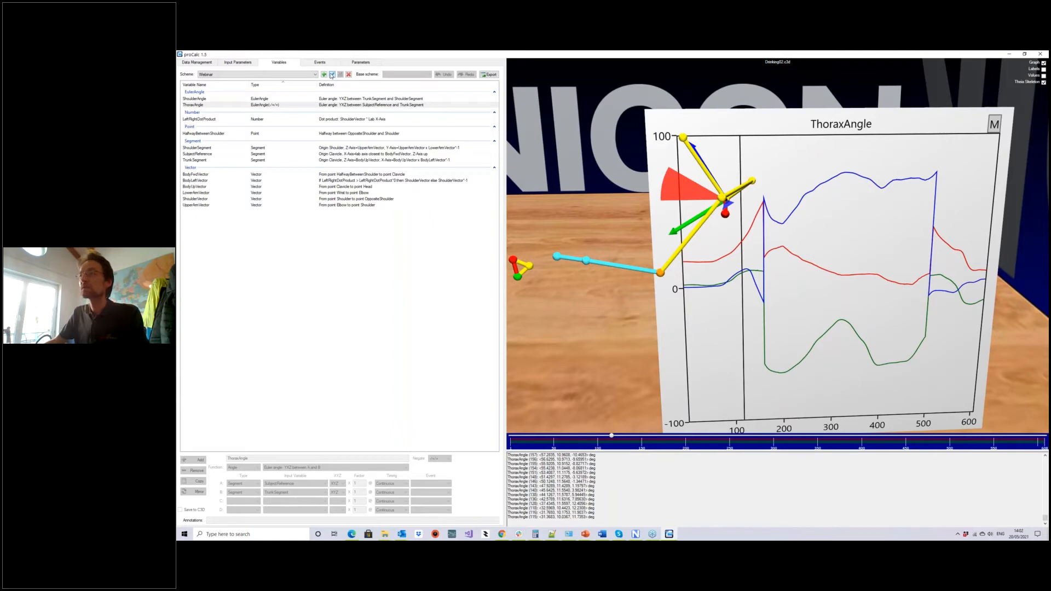
{"action": "left_click", "coordinate": [270, 105]}
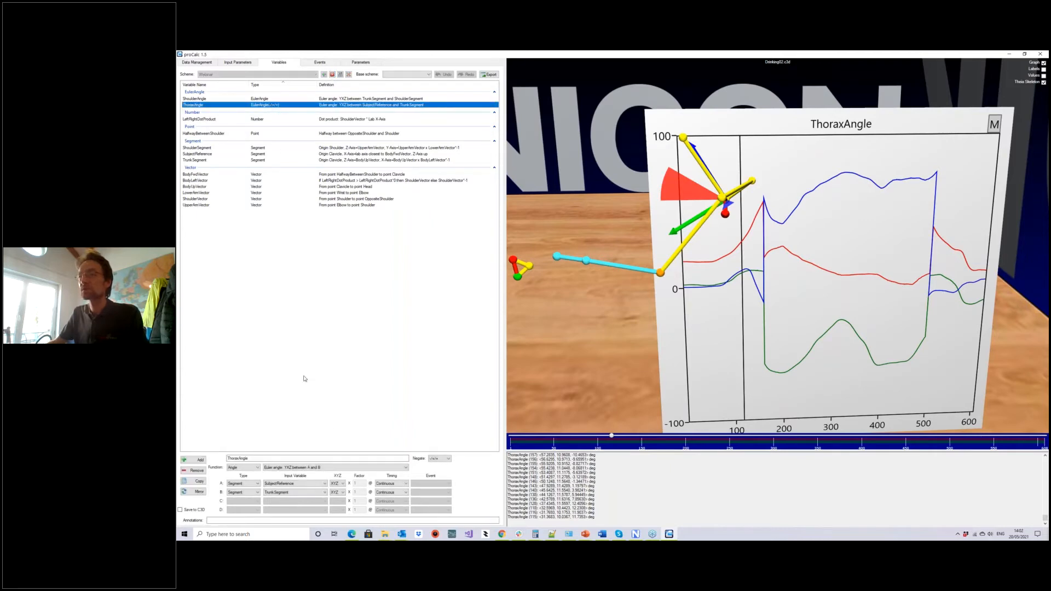
{"action": "left_click", "coordinate": [300, 468]}
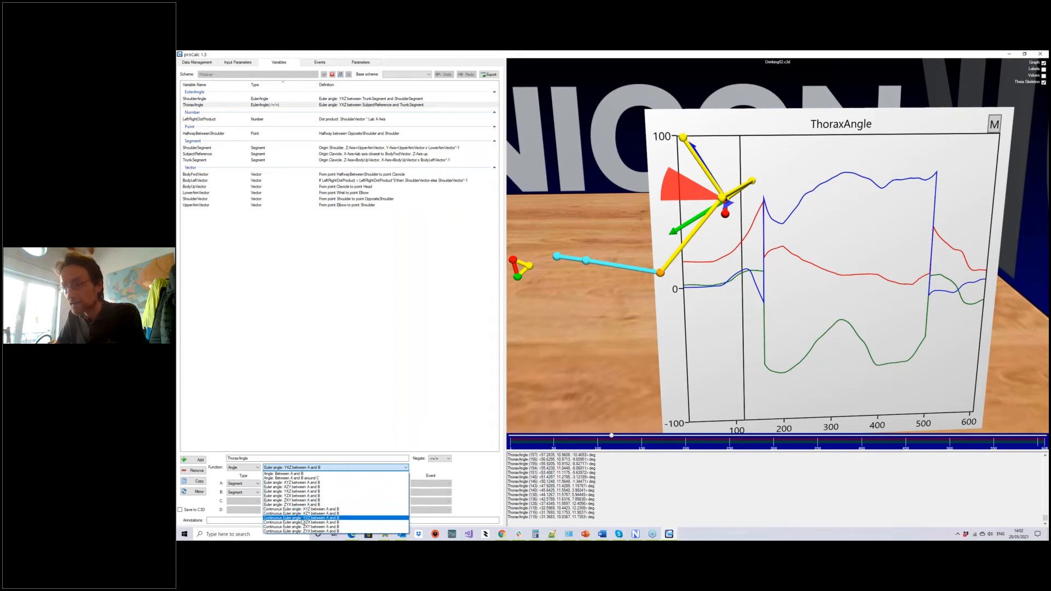
{"action": "left_click", "coordinate": [302, 519]}
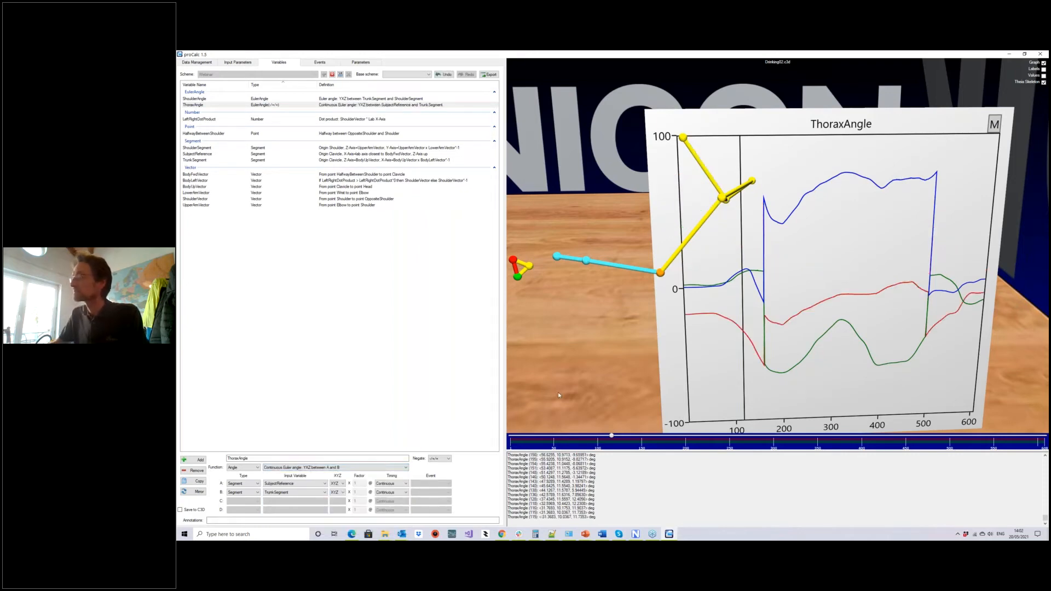
{"action": "left_click", "coordinate": [305, 468]}
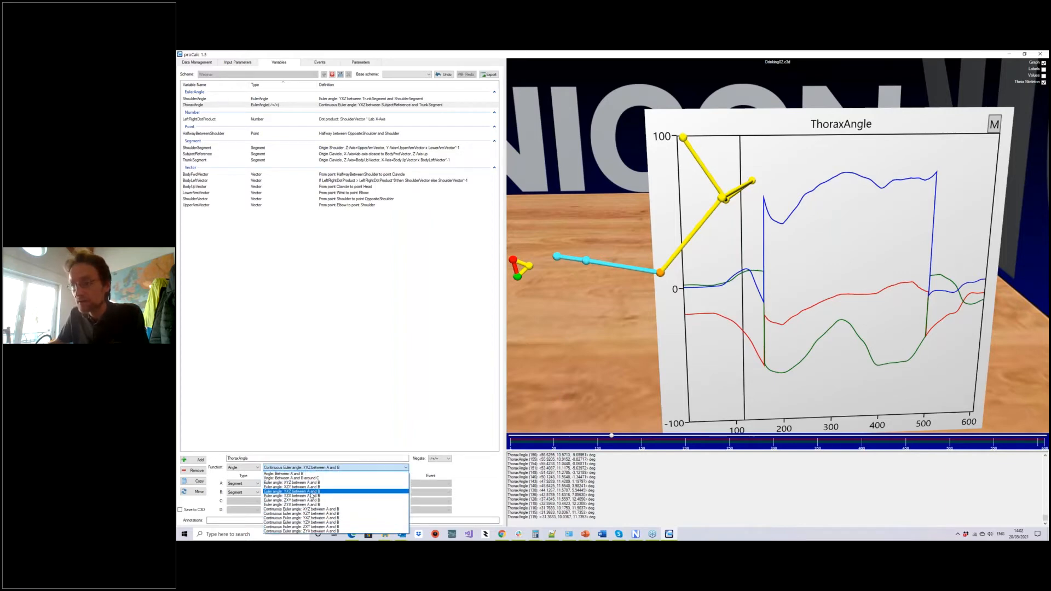
{"action": "left_click", "coordinate": [312, 492]}
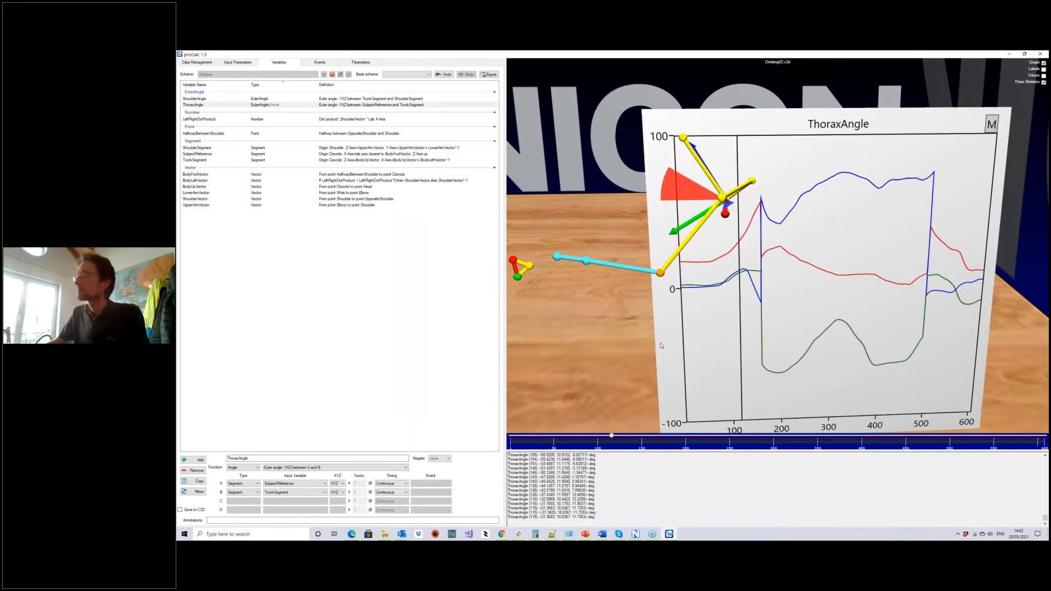
Examine the axis directions of TrunkSegment and ShoulderSegment on the figure from several viewpoints.
{"action": "left_click_drag", "start_coordinate": [623, 339], "coordinate": [590, 368]}
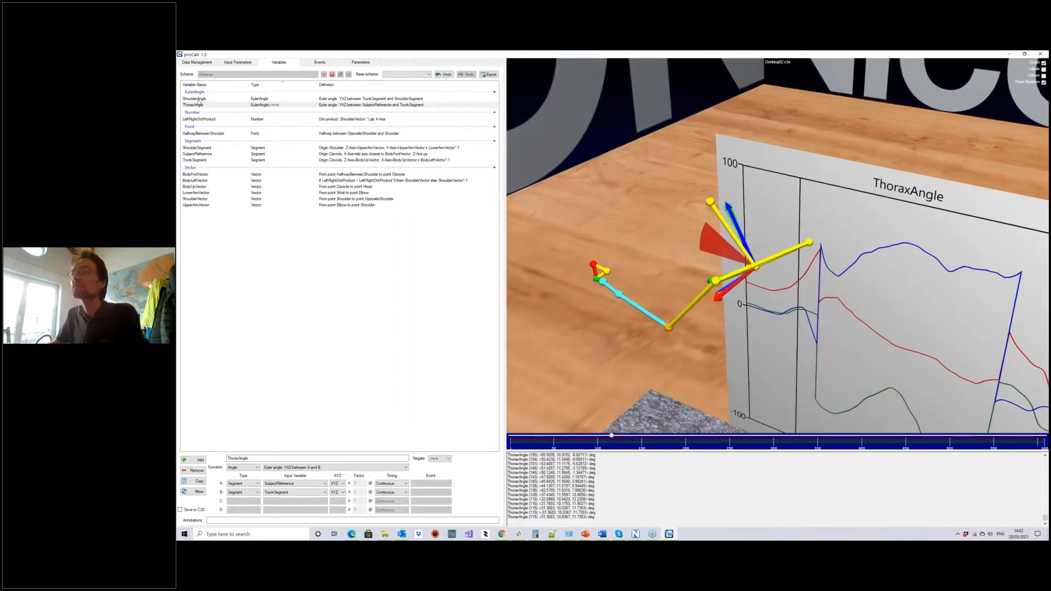
{"action": "left_click", "coordinate": [202, 161]}
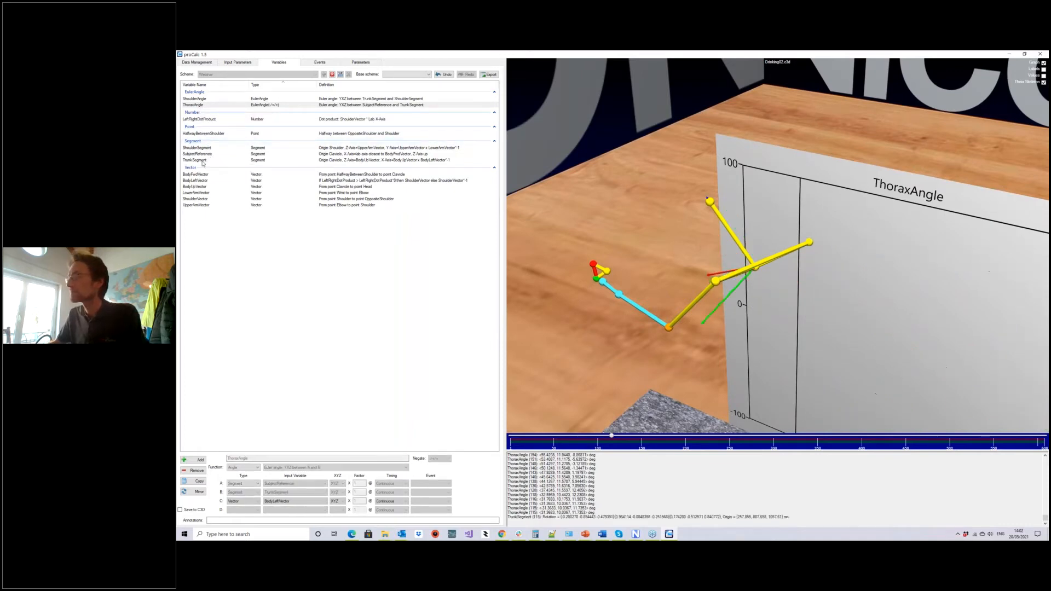
{"action": "left_click_drag", "start_coordinate": [888, 336], "coordinate": [1000, 307]}
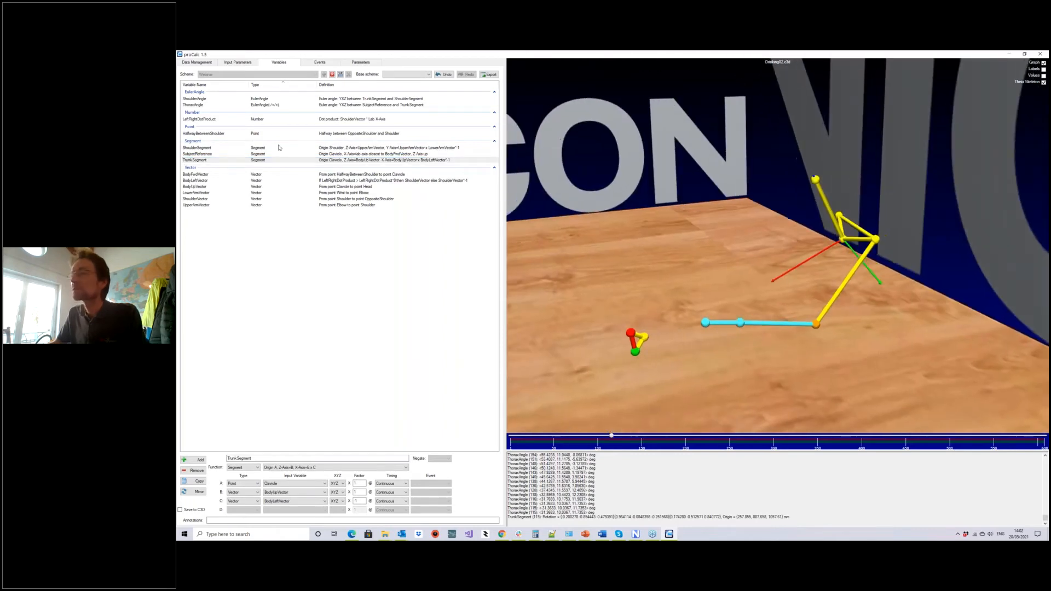
{"action": "left_click", "coordinate": [197, 148]}
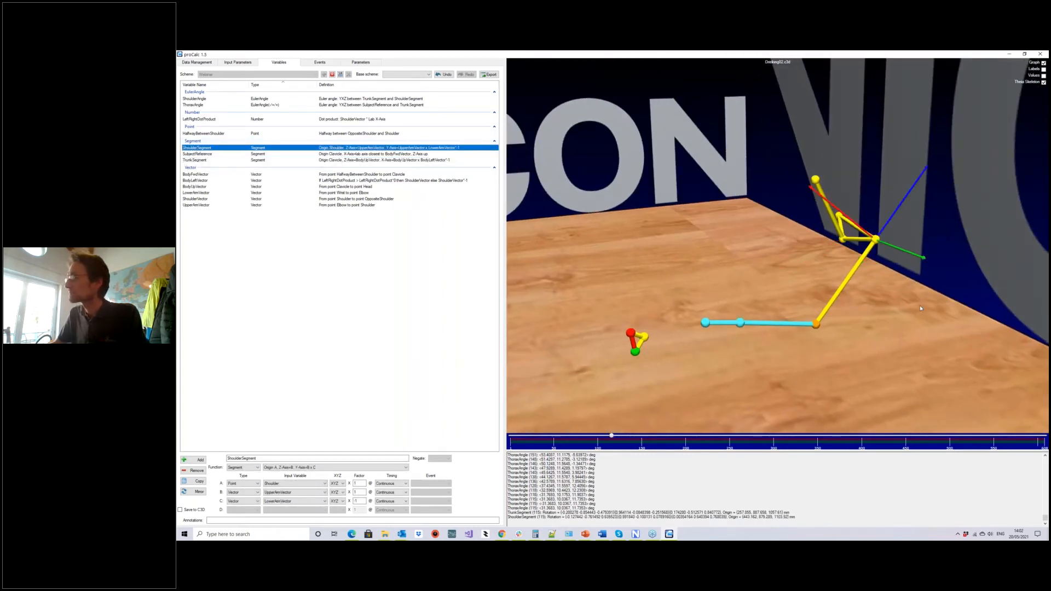
{"action": "left_click_drag", "start_coordinate": [919, 317], "coordinate": [630, 307]}
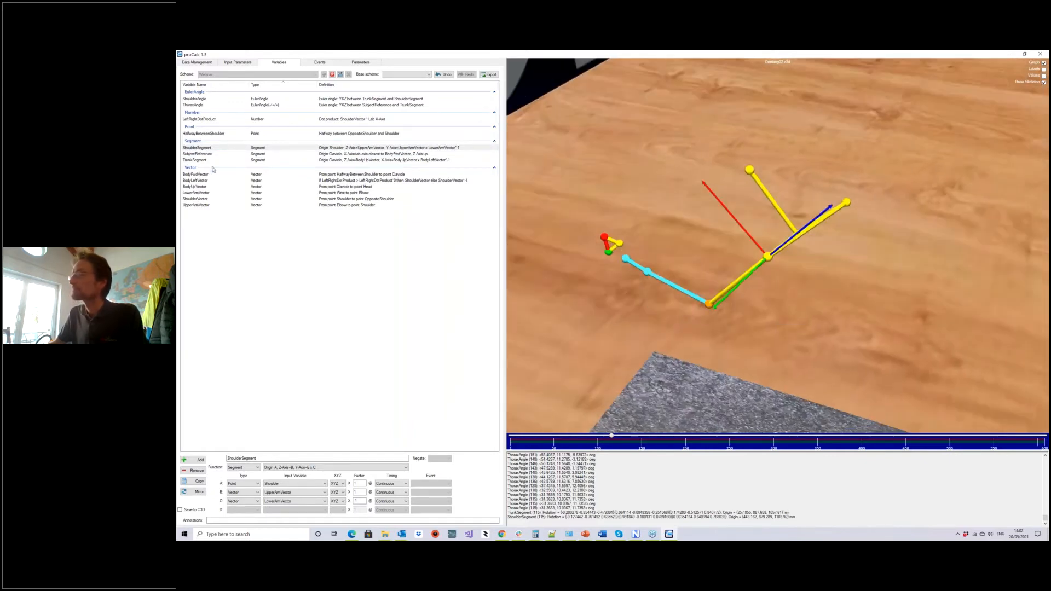
{"action": "left_click", "coordinate": [196, 160]}
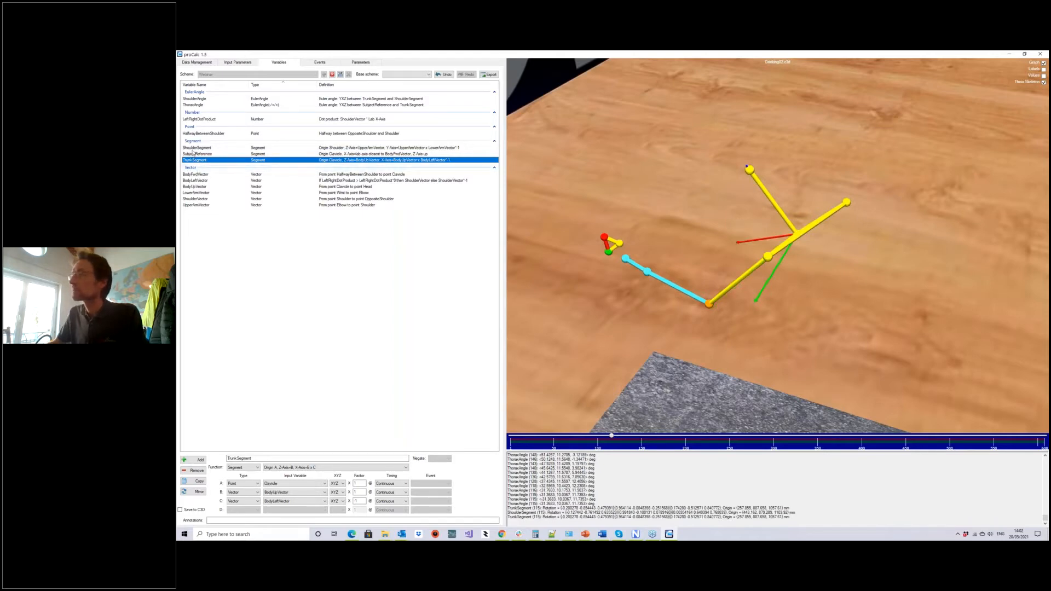
{"action": "left_click_drag", "start_coordinate": [892, 371], "coordinate": [897, 307]}
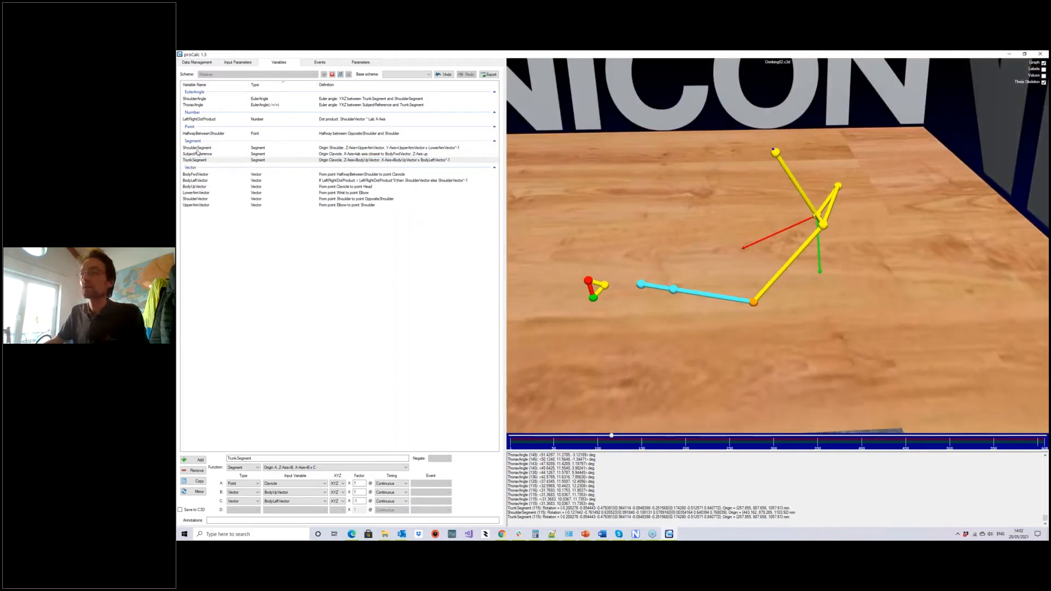
{"action": "left_click_drag", "start_coordinate": [790, 359], "coordinate": [879, 329]}
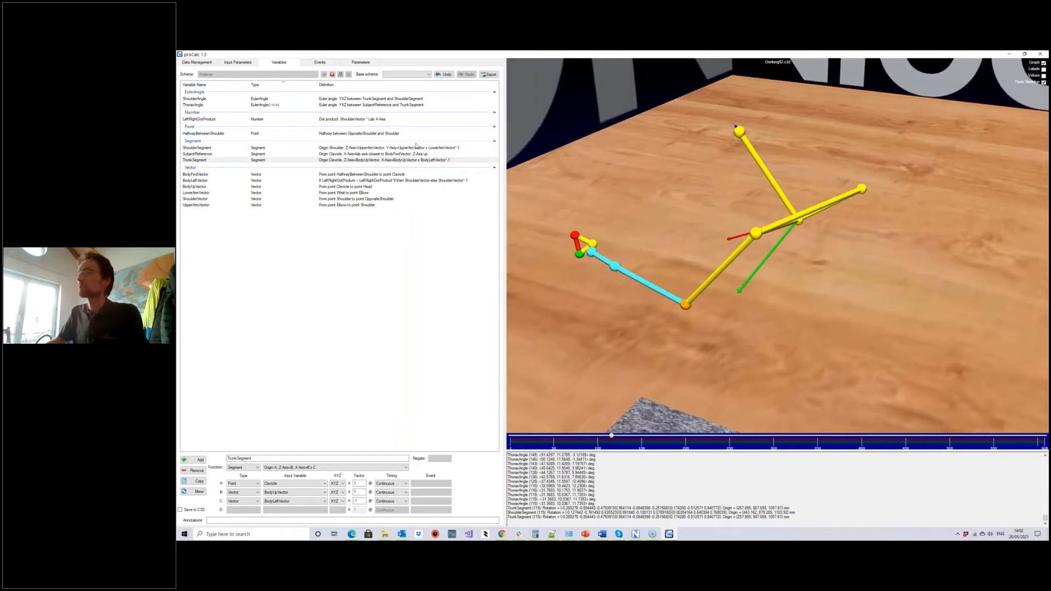
Save the Webinar variables scheme, load the Drinking 01 trial and return to the scheme's variables.
{"action": "left_click", "coordinate": [198, 104]}
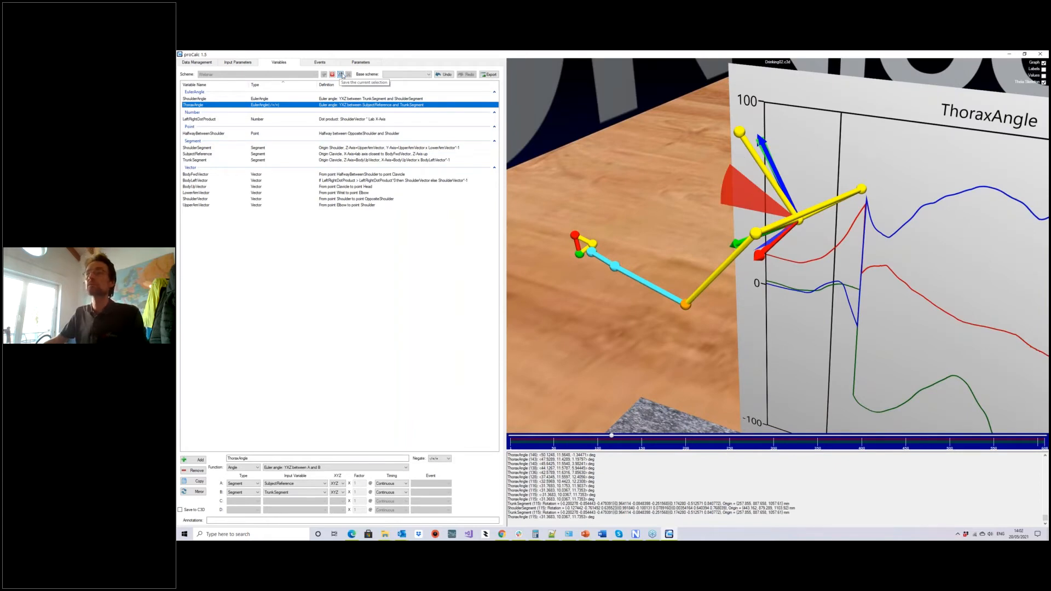
{"action": "left_click", "coordinate": [341, 75]}
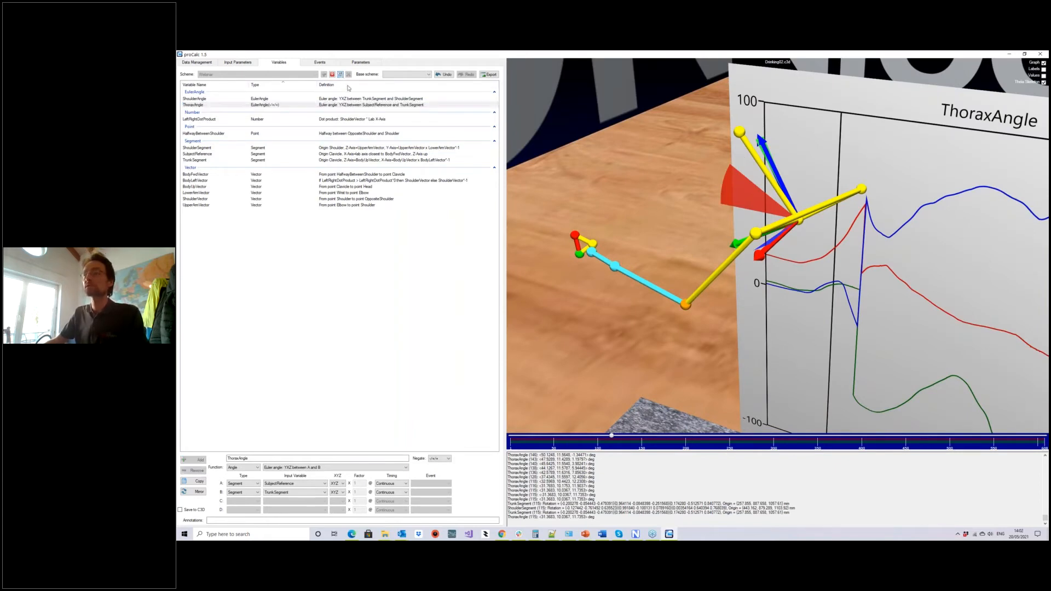
{"action": "left_click", "coordinate": [197, 62]}
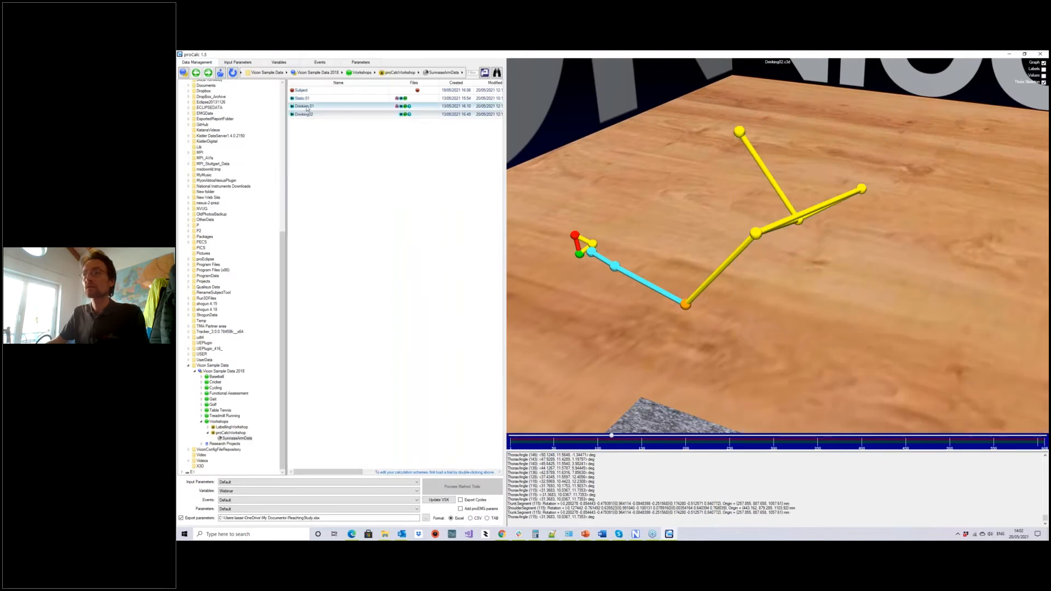
{"action": "double_click", "coordinate": [307, 107]}
{"action": "left_click", "coordinate": [279, 61]}
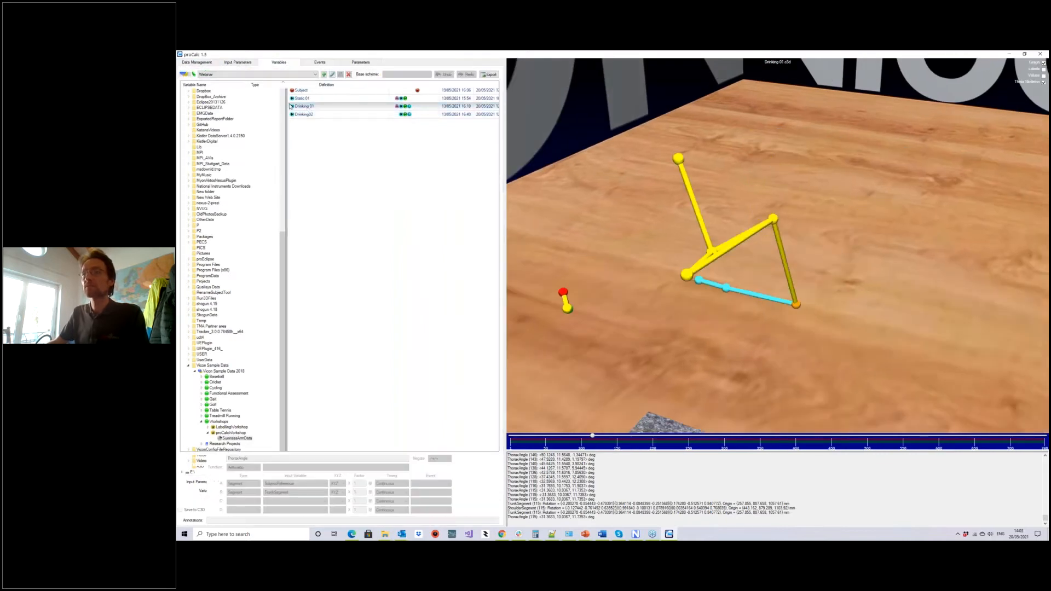
Examine the ThoraxAngle graph for the Drinking 01 trial while rewinding to frame 1.
{"action": "left_click", "coordinate": [193, 105]}
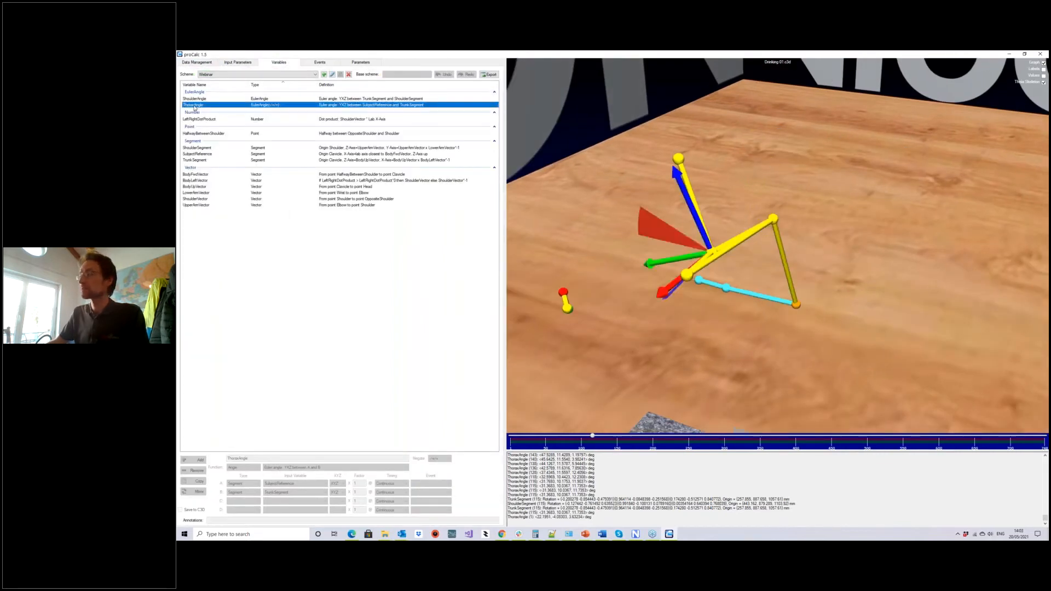
{"action": "left_click_drag", "start_coordinate": [605, 353], "coordinate": [635, 364]}
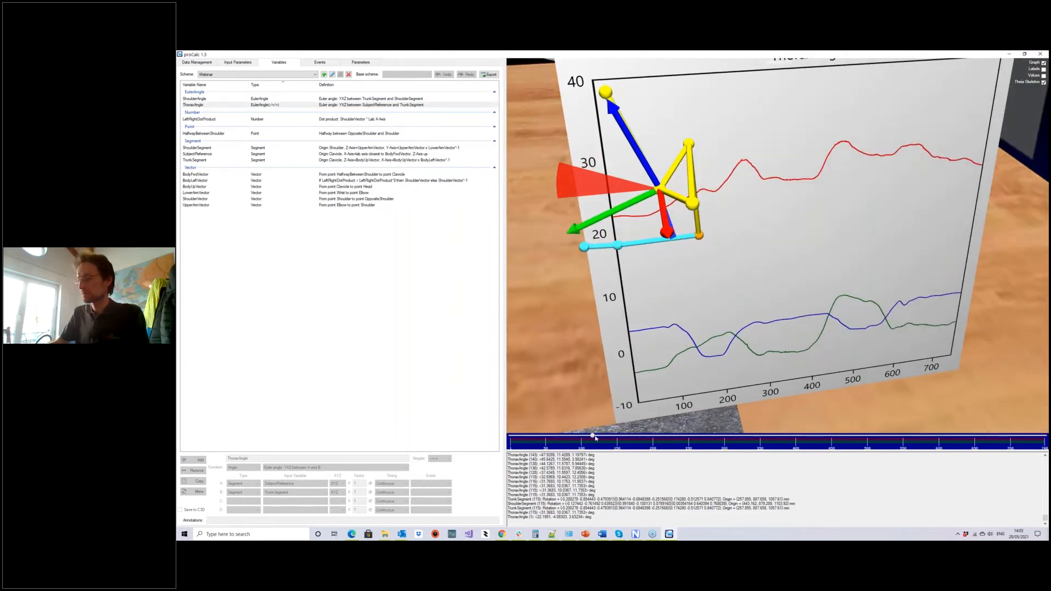
{"action": "left_click_drag", "start_coordinate": [592, 437], "coordinate": [509, 438]}
{"action": "scroll", "coordinate": [547, 261], "scroll_direction": "down", "scroll_amount": 4}
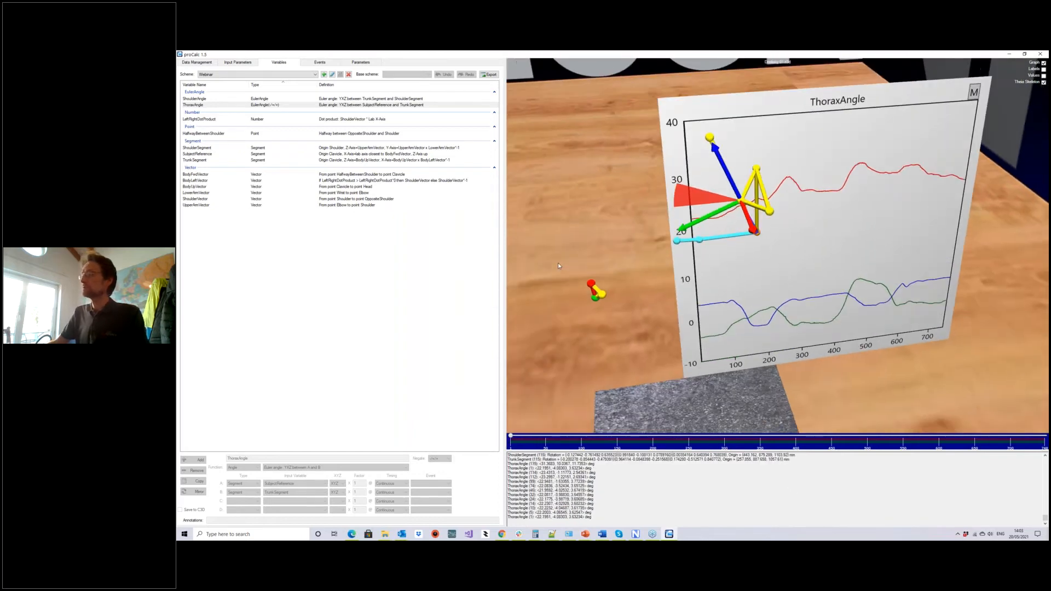
{"action": "left_click_drag", "start_coordinate": [559, 266], "coordinate": [567, 279]}
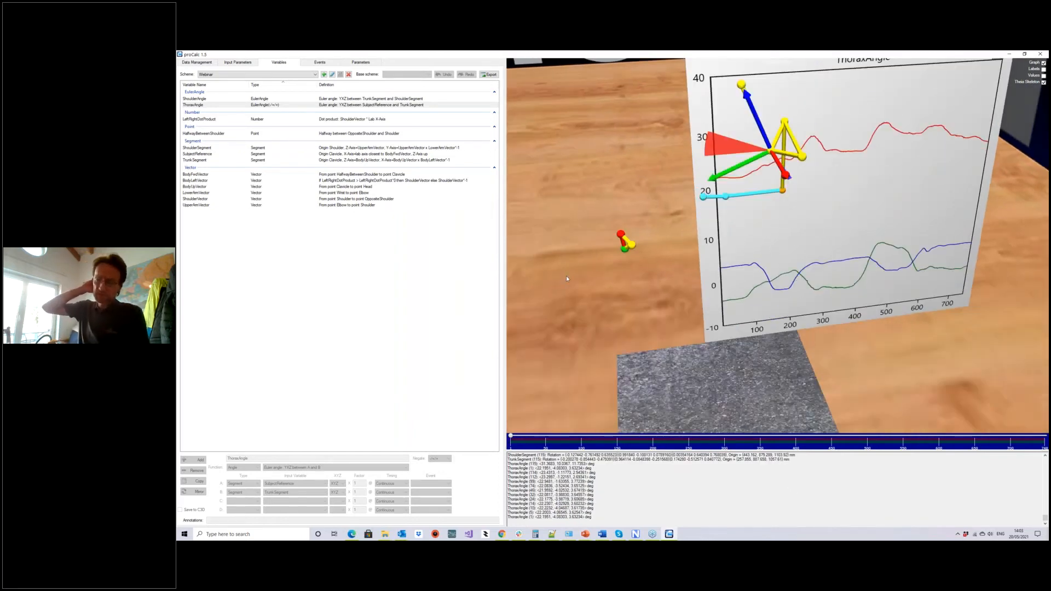
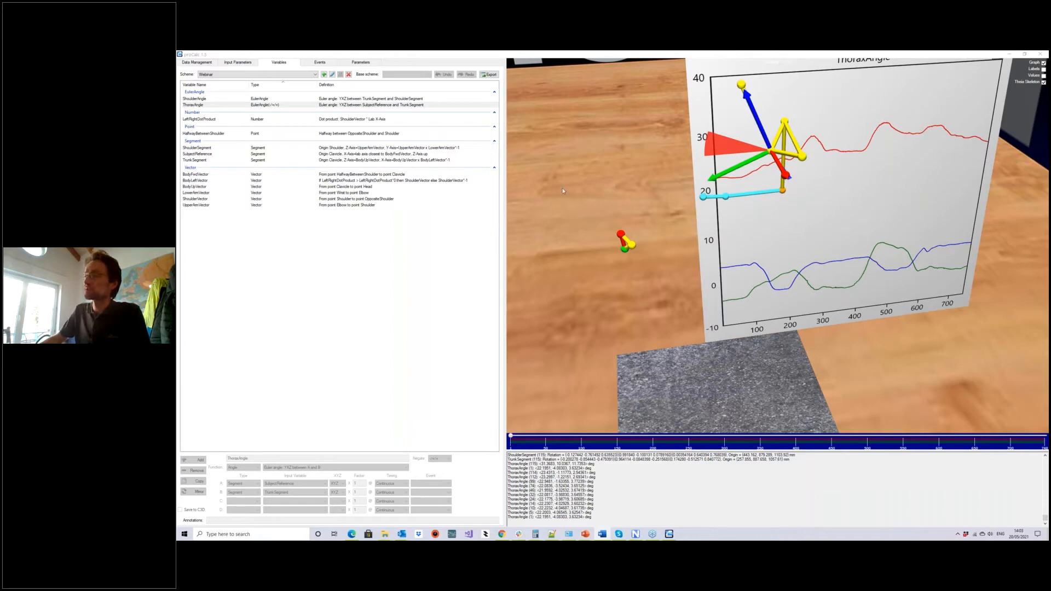
Make the Webinar scheme editable and add a new variable named AverageCup.
{"action": "left_click", "coordinate": [332, 75]}
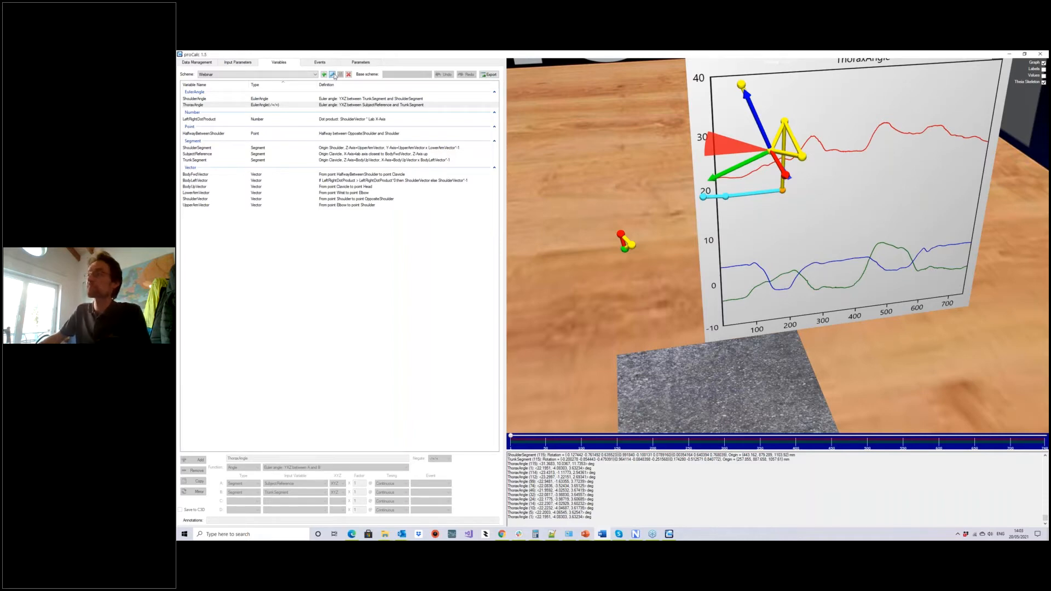
{"action": "middle_click_drag", "start_coordinate": [646, 347], "coordinate": [644, 323]}
{"action": "left_click_drag", "start_coordinate": [643, 318], "coordinate": [641, 289]}
{"action": "left_click_drag", "start_coordinate": [643, 348], "coordinate": [652, 347]}
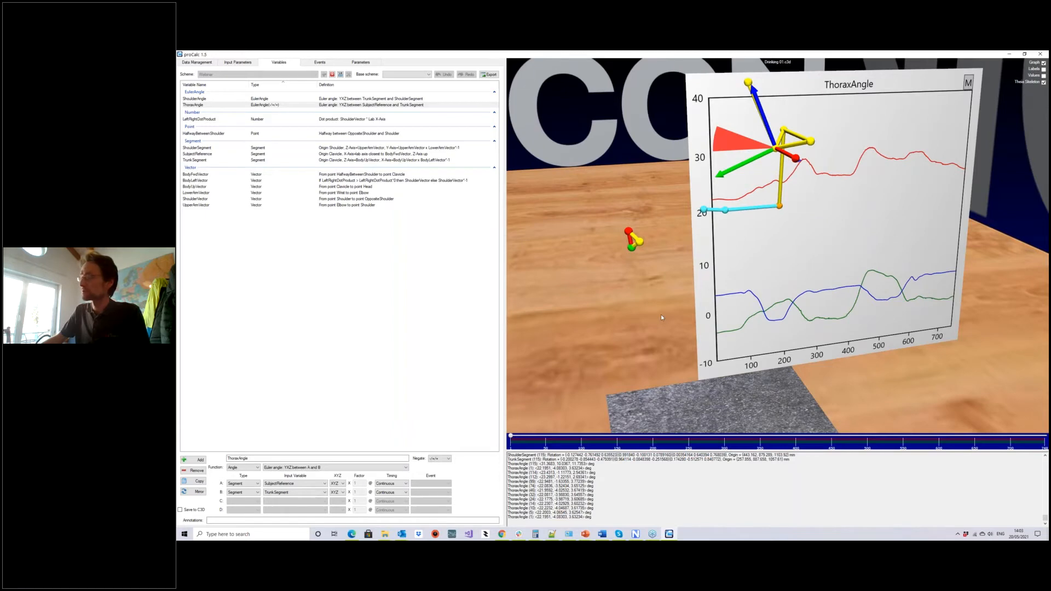
{"action": "scroll", "coordinate": [662, 314], "scroll_direction": "up", "scroll_amount": 2}
{"action": "middle_click_drag", "start_coordinate": [623, 316], "coordinate": [638, 328]}
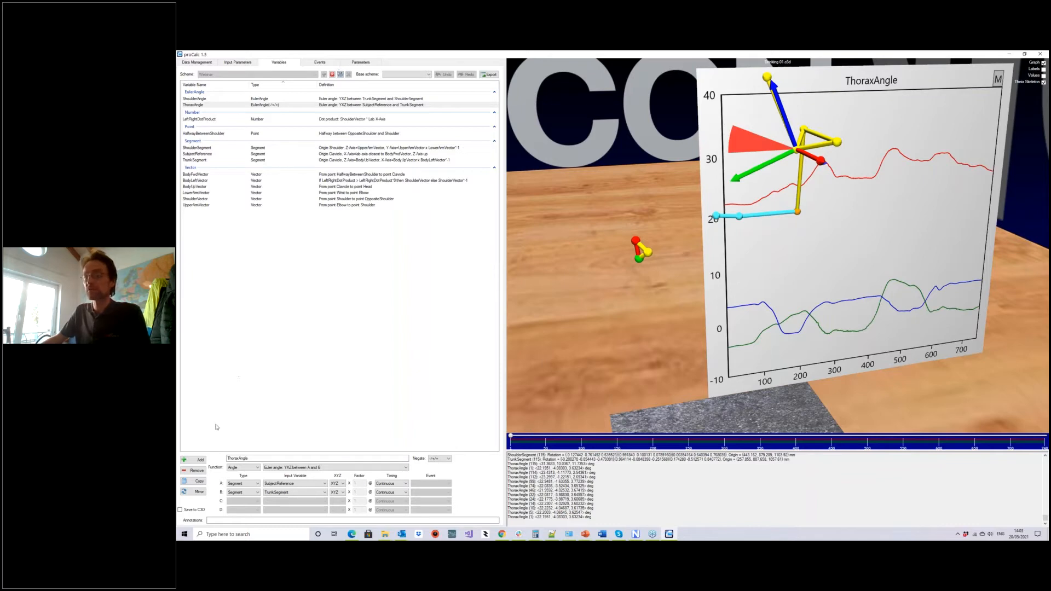
{"action": "left_click", "coordinate": [198, 460]}
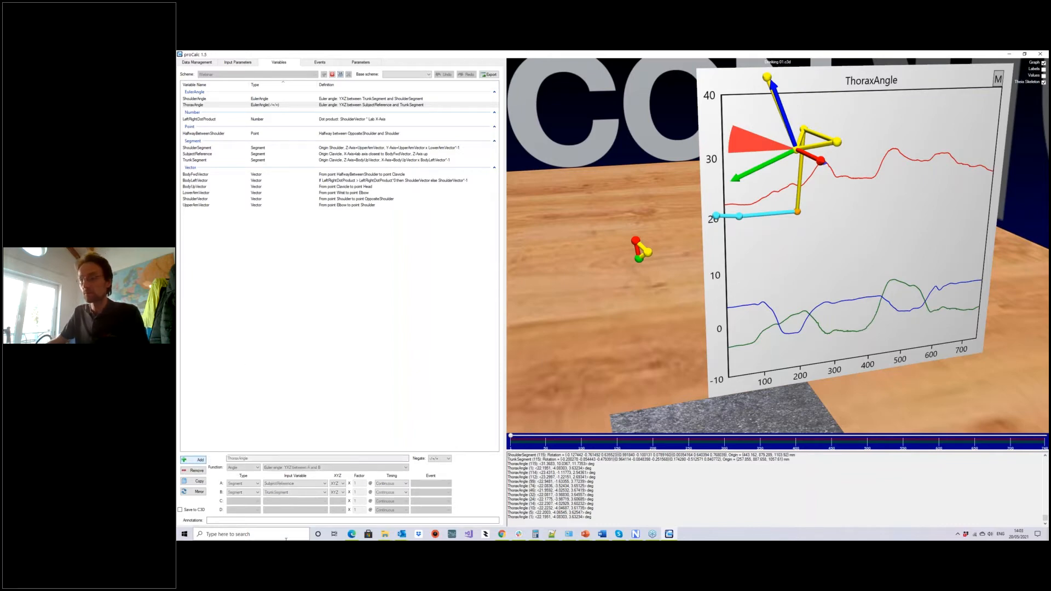
{"action": "type", "text": "Aver"}
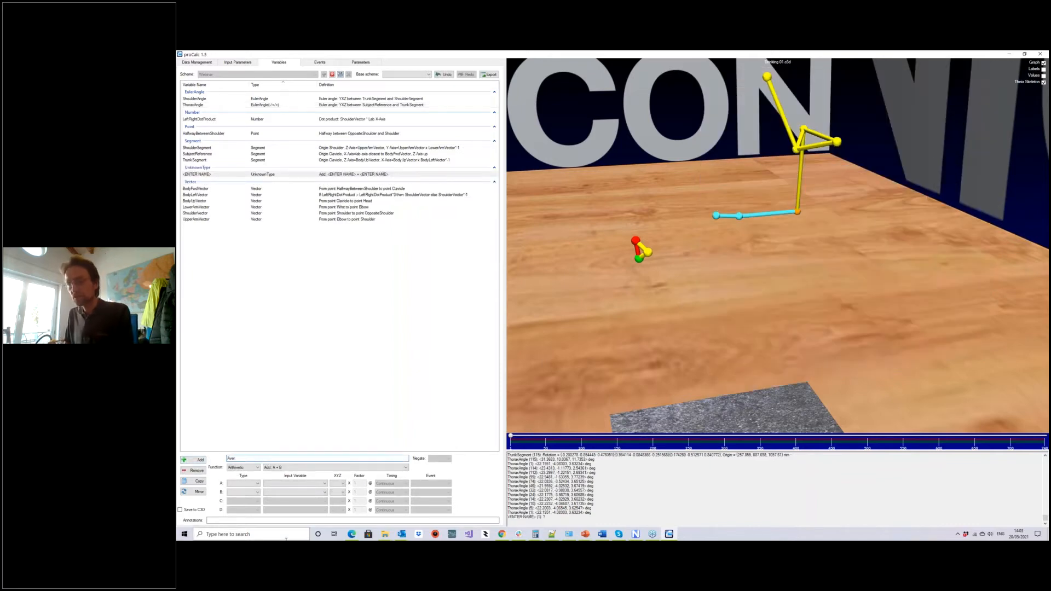
{"action": "type", "text": "ageCup"}
Define AverageCup with the Point function Average of A, B and C, using the cup's green, yellow and red markers as inputs A, B and C.
{"action": "left_click", "coordinate": [244, 468]}
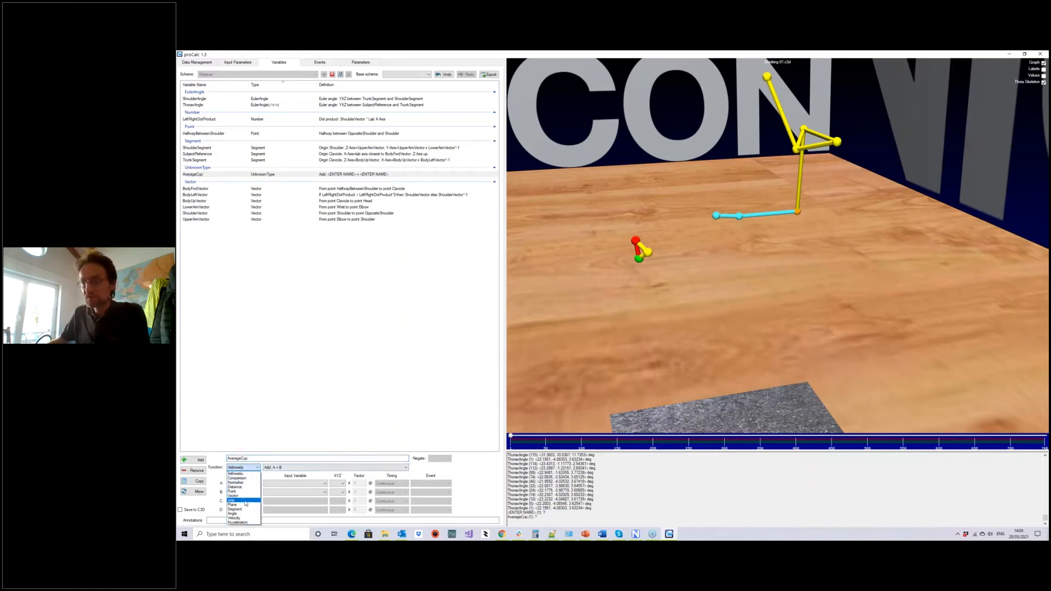
{"action": "left_click", "coordinate": [236, 491]}
{"action": "left_click", "coordinate": [290, 468]}
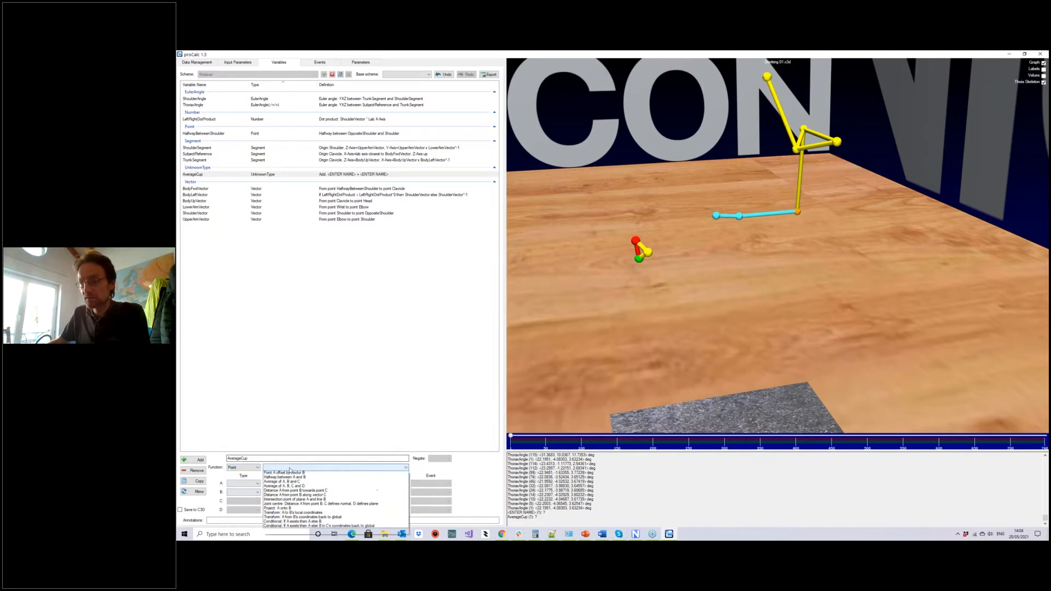
{"action": "left_click", "coordinate": [290, 482]}
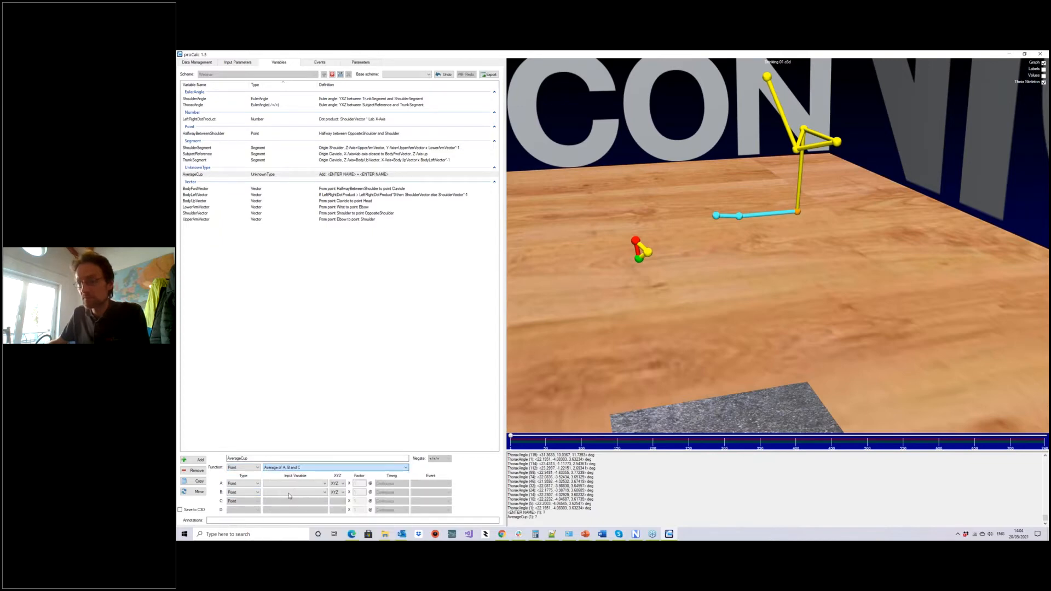
{"action": "scroll", "coordinate": [660, 318], "scroll_direction": "up", "scroll_amount": 3}
{"action": "left_click", "coordinate": [601, 264]}
{"action": "left_click", "coordinate": [612, 254]}
{"action": "left_click", "coordinate": [598, 240]}
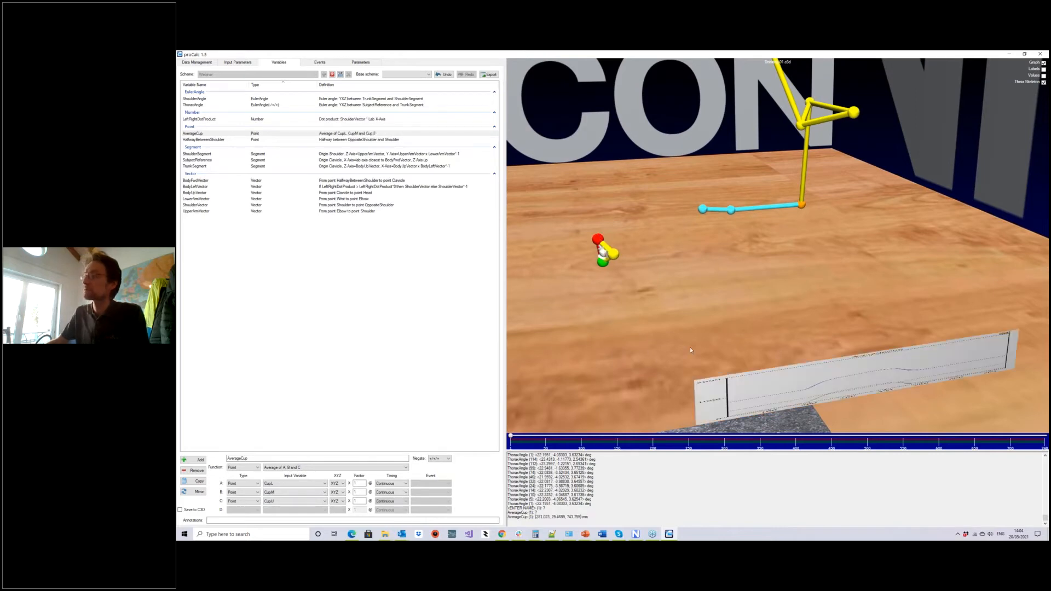
{"action": "left_click_drag", "start_coordinate": [684, 297], "coordinate": [626, 359]}
{"action": "scroll", "coordinate": [626, 350], "scroll_direction": "up", "scroll_amount": 2}
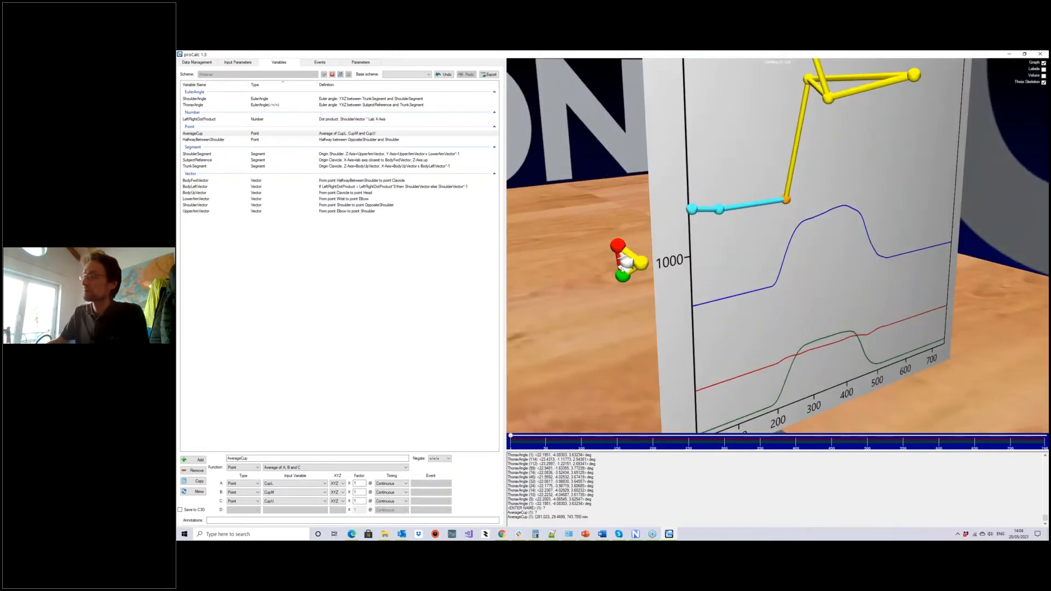
Examine the AverageCup point between the cup markers and its graph in the 3D view.
{"action": "left_click_drag", "start_coordinate": [605, 327], "coordinate": [599, 326]}
{"action": "scroll", "coordinate": [599, 327], "scroll_direction": "down", "scroll_amount": 2}
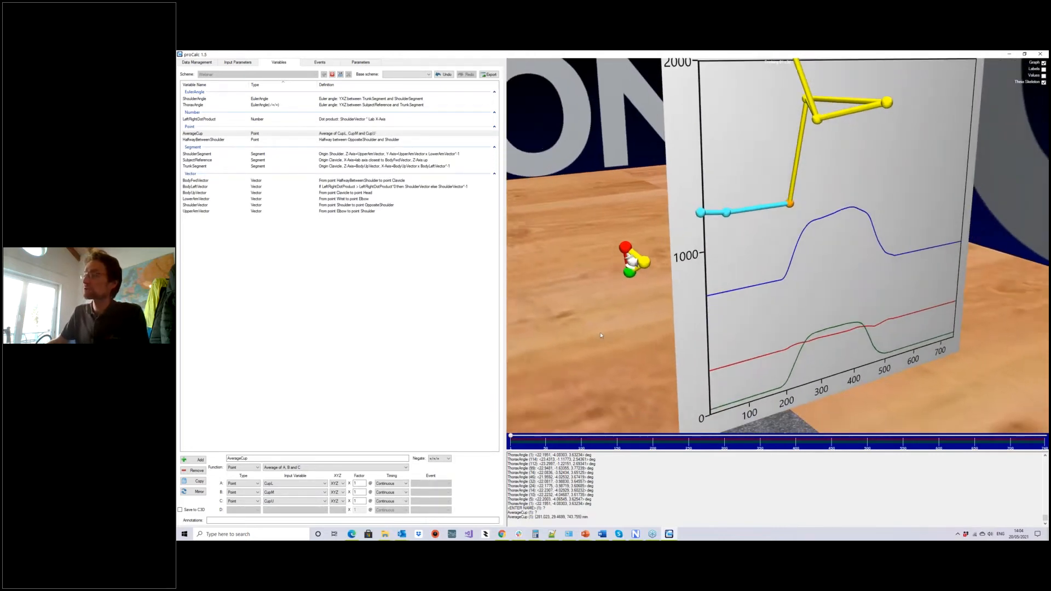
{"action": "left_click_drag", "start_coordinate": [628, 308], "coordinate": [626, 311]}
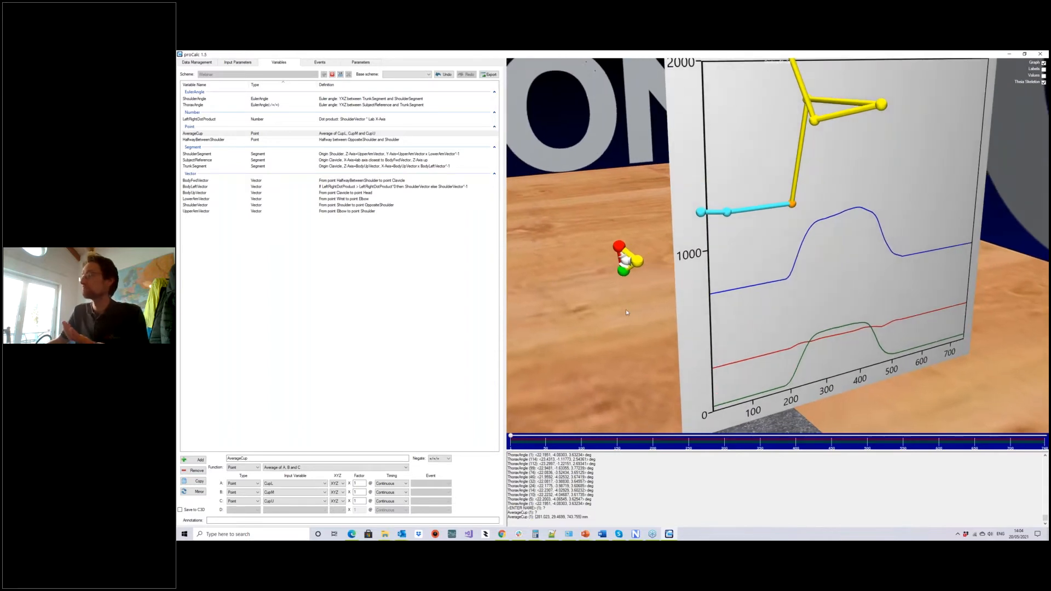
{"action": "left_click_drag", "start_coordinate": [638, 346], "coordinate": [653, 415]}
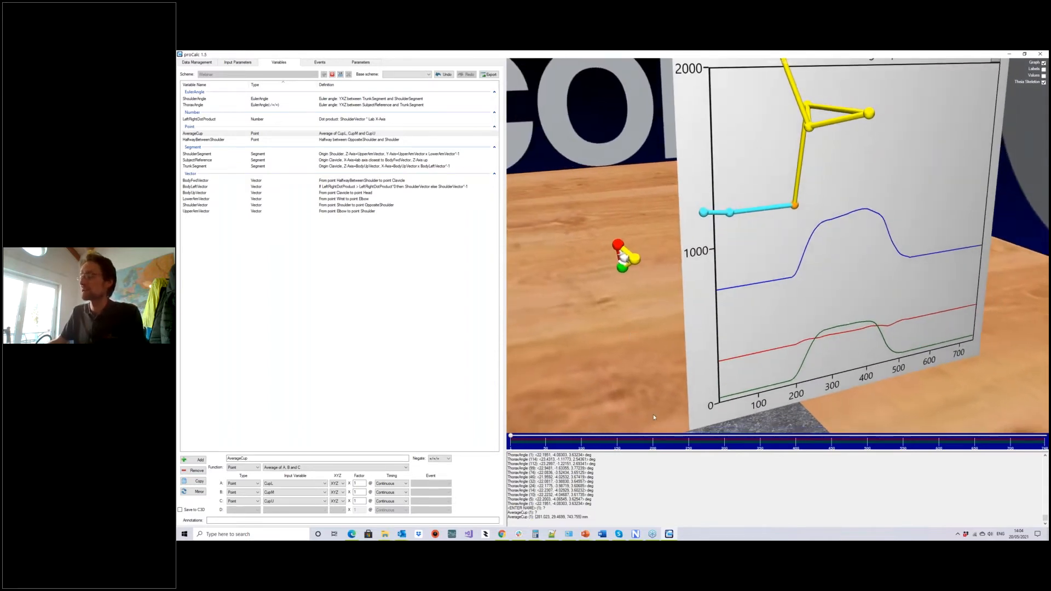
{"action": "left_click_drag", "start_coordinate": [651, 296], "coordinate": [631, 323]}
{"action": "scroll", "coordinate": [646, 312], "scroll_direction": "down", "scroll_amount": 2}
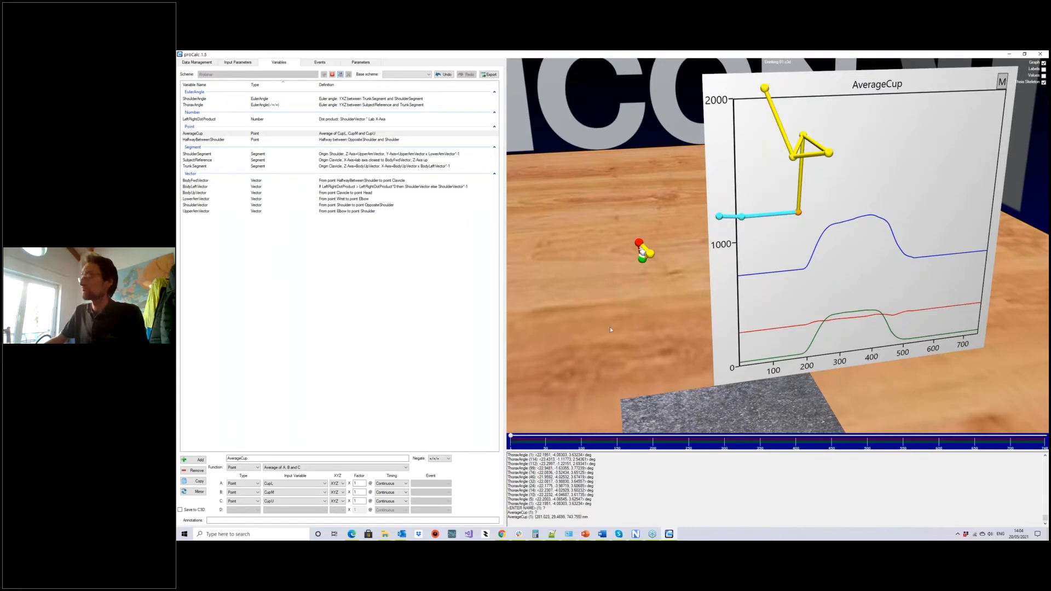
{"action": "left_click_drag", "start_coordinate": [610, 327], "coordinate": [603, 329]}
{"action": "scroll", "coordinate": [603, 330], "scroll_direction": "up", "scroll_amount": 2}
{"action": "middle_click_drag", "start_coordinate": [586, 279], "coordinate": [645, 297]}
{"action": "left_click_drag", "start_coordinate": [644, 297], "coordinate": [631, 309]}
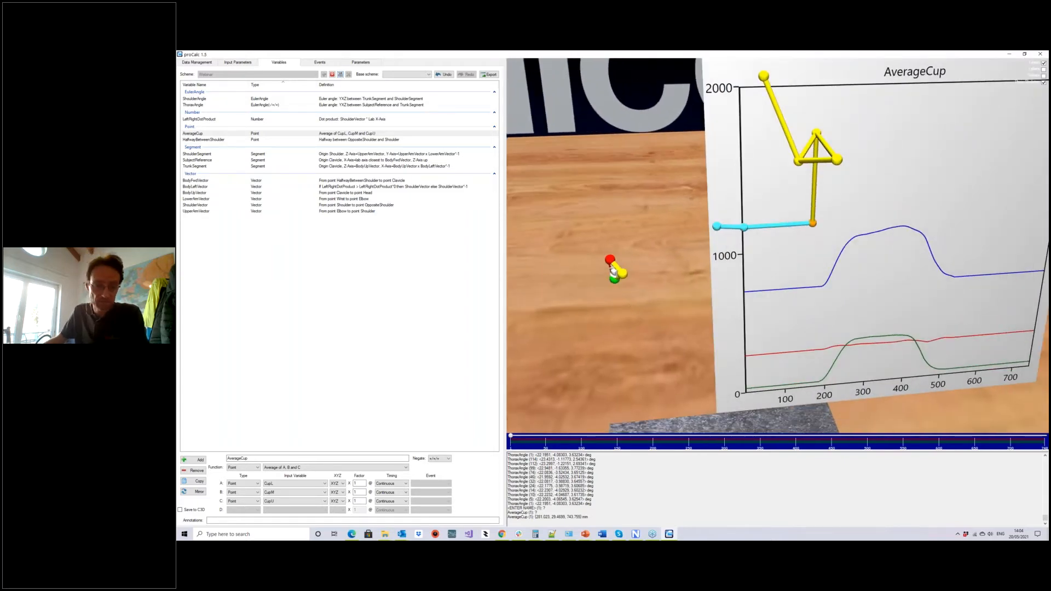
{"action": "left_click_drag", "start_coordinate": [635, 320], "coordinate": [572, 340]}
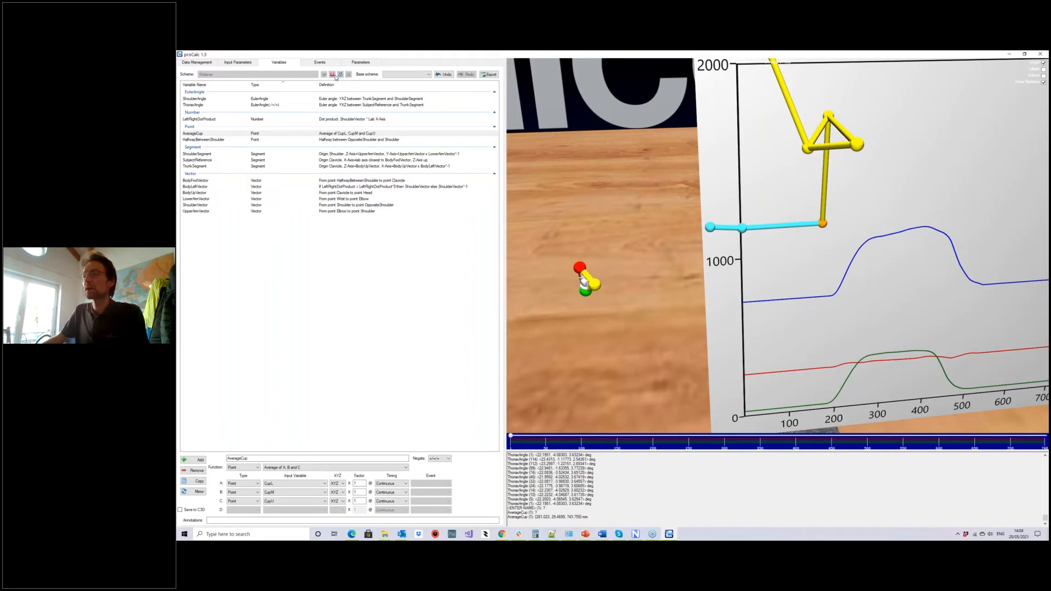
Add a new variable named HandToCupDistance that uses the Distance function Distance: A to B.
{"action": "left_click", "coordinate": [196, 460]}
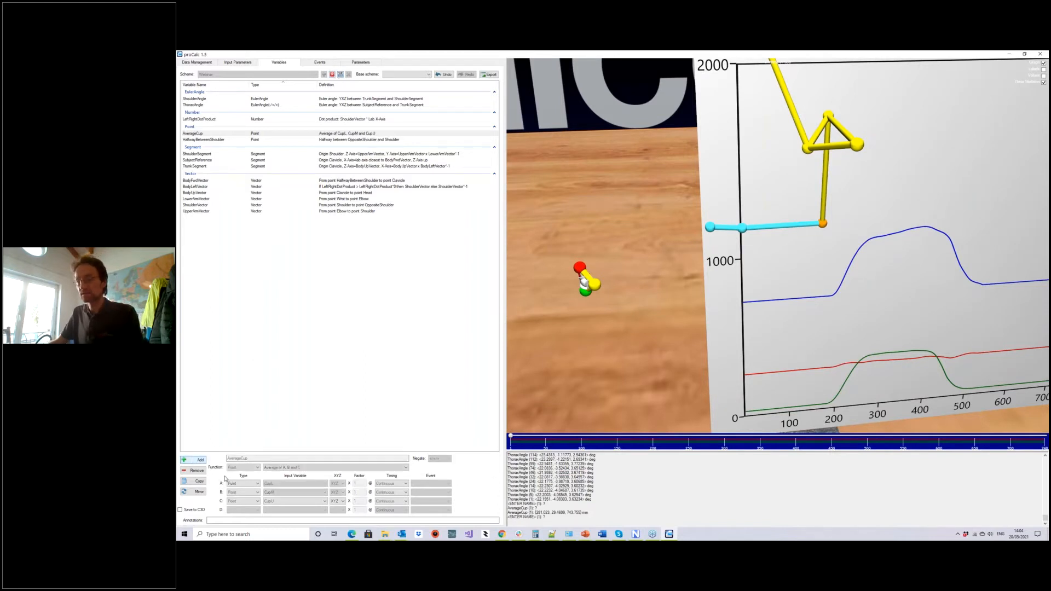
{"action": "type", "text": "HandToCupDistance"}
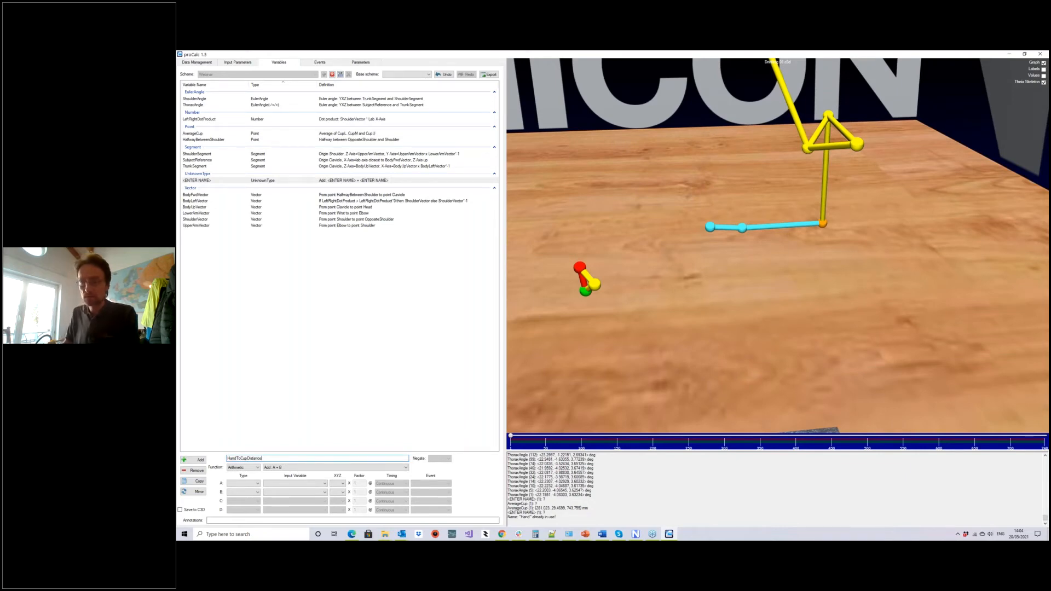
{"action": "left_click", "coordinate": [250, 468]}
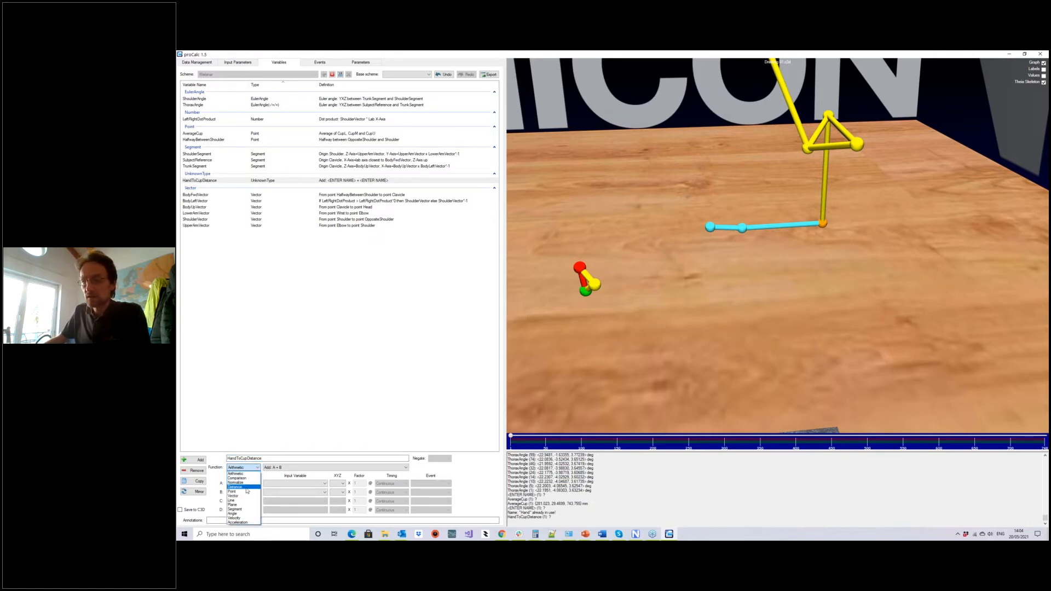
{"action": "left_click", "coordinate": [245, 487]}
{"action": "left_click", "coordinate": [291, 467]}
{"action": "left_click", "coordinate": [291, 479]}
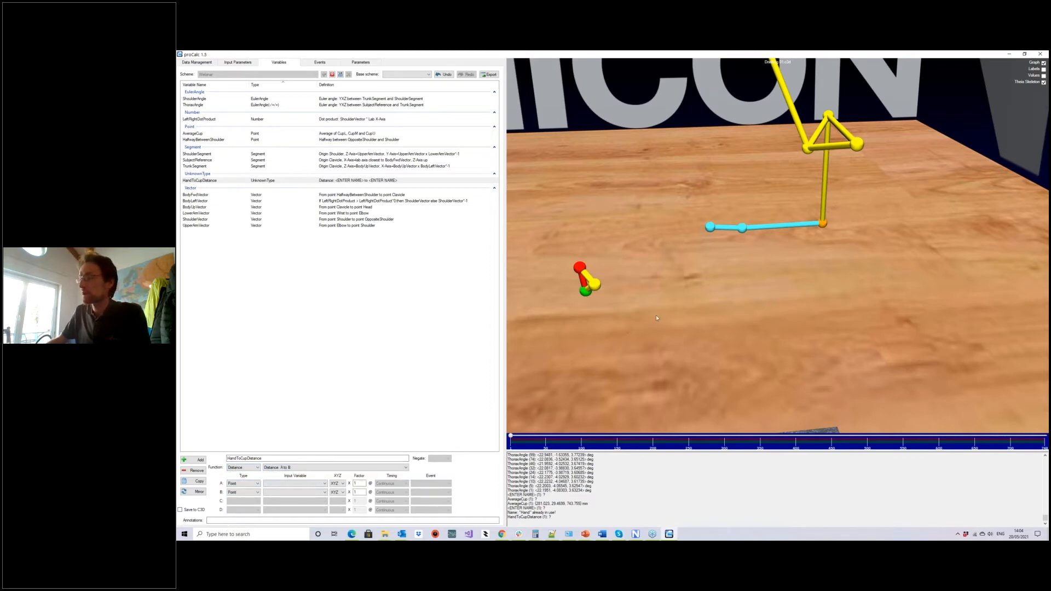
Set HandToCupDistance's input A to Hand and input B to AverageCup, and scrub through the trial to check its graph.
{"action": "left_click", "coordinate": [710, 227]}
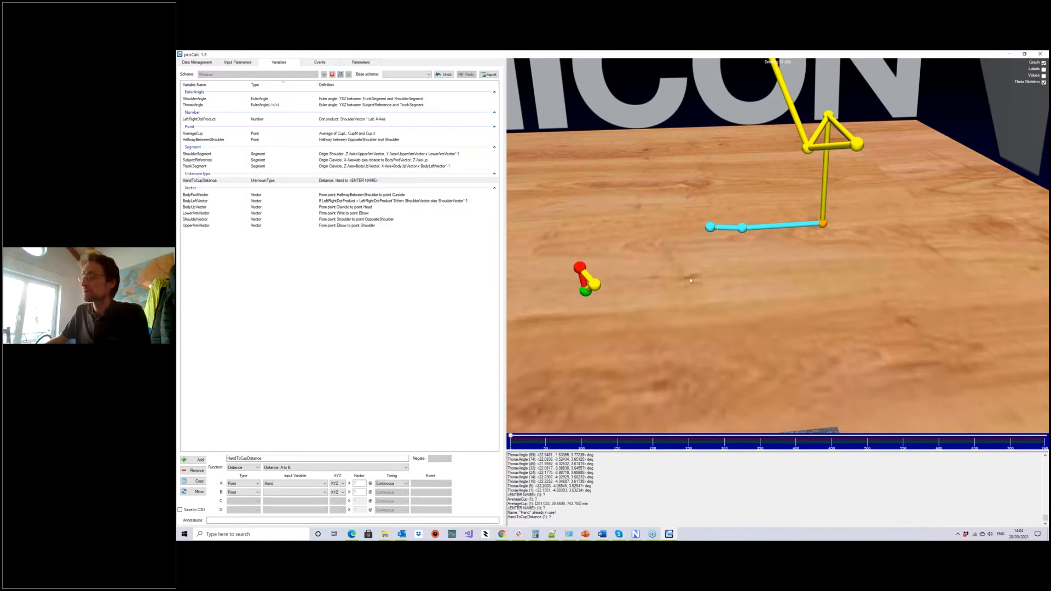
{"action": "left_click", "coordinate": [284, 492]}
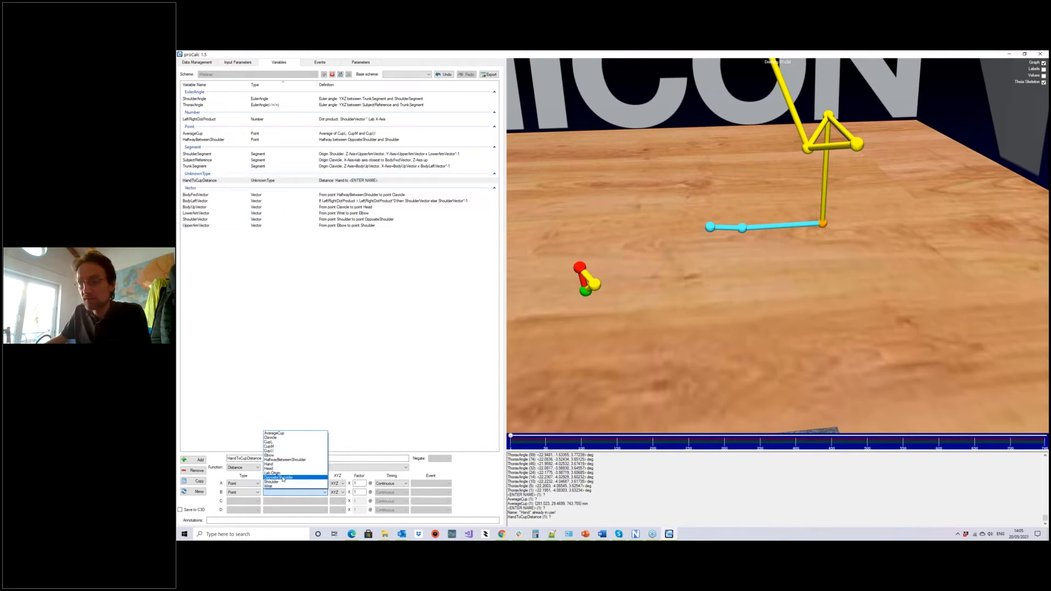
{"action": "left_click", "coordinate": [285, 433]}
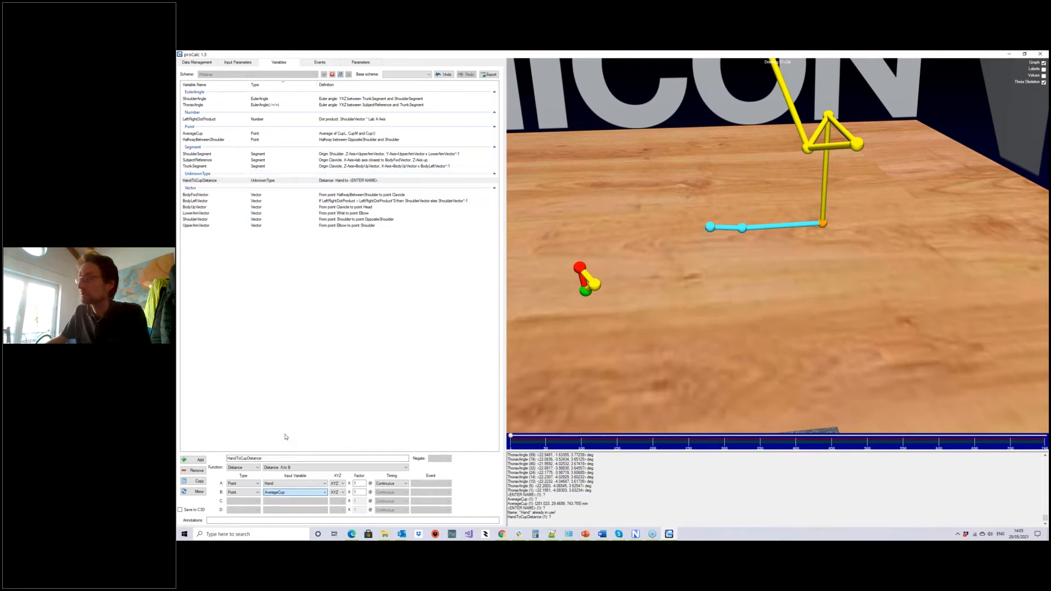
{"action": "left_click_drag", "start_coordinate": [613, 363], "coordinate": [599, 363]}
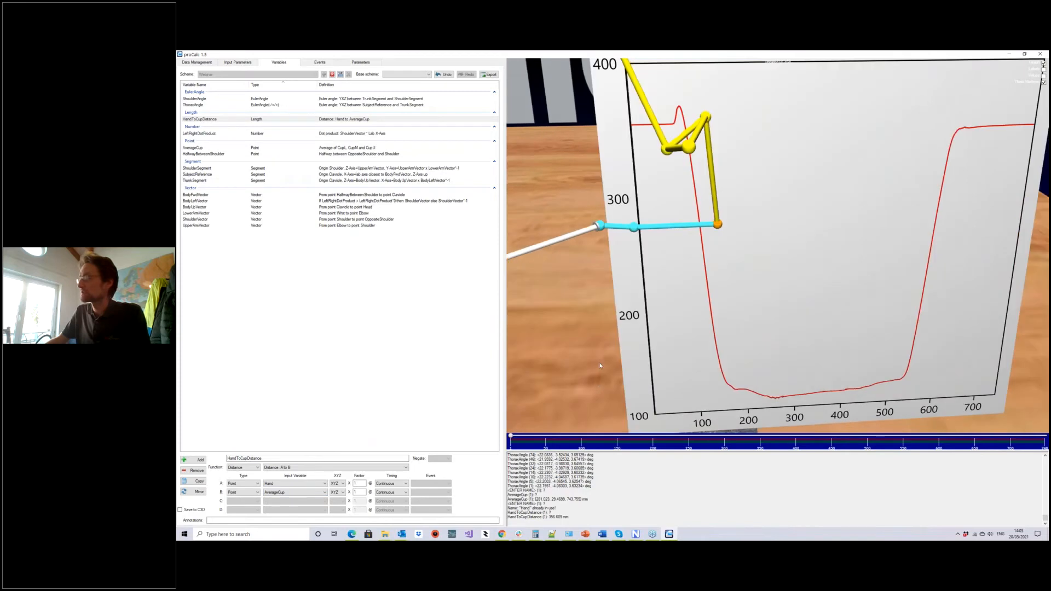
{"action": "right_click_drag", "start_coordinate": [596, 370], "coordinate": [594, 398]}
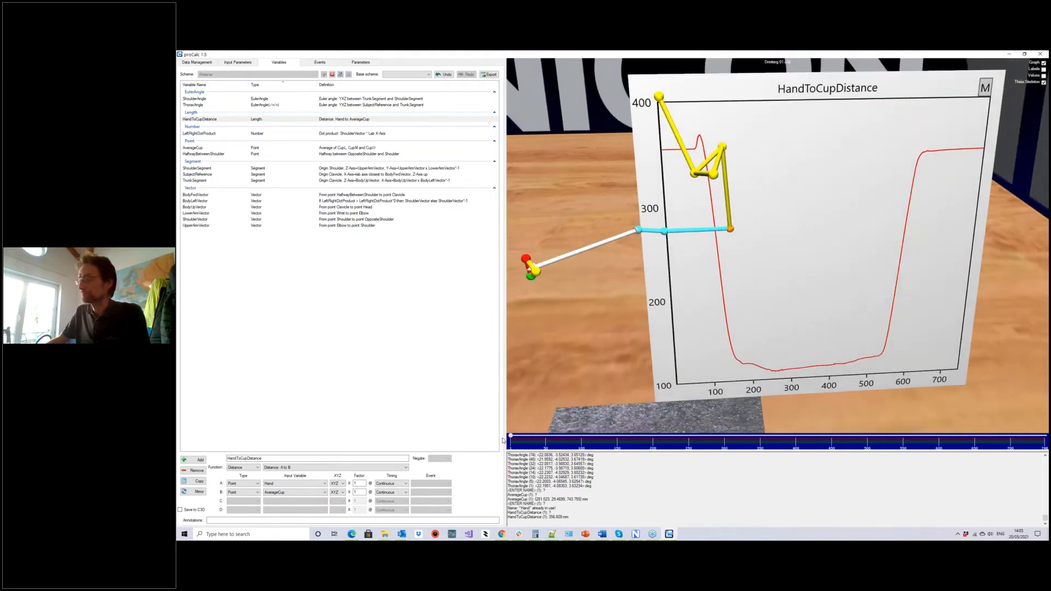
{"action": "mouse_move", "coordinate": [510, 437]}
{"action": "left_mouse_down"}
{"action": "mouse_move", "coordinate": [706, 441]}
{"action": "mouse_move", "coordinate": [622, 441]}
{"action": "mouse_move", "coordinate": [555, 467]}
{"action": "mouse_move", "coordinate": [664, 471]}
{"action": "mouse_move", "coordinate": [568, 482]}
{"action": "mouse_move", "coordinate": [982, 476]}
{"action": "mouse_move", "coordinate": [681, 487]}
{"action": "mouse_move", "coordinate": [575, 498]}
{"action": "mouse_move", "coordinate": [554, 513]}
{"action": "mouse_move", "coordinate": [547, 503]}
{"action": "left_mouse_up"}
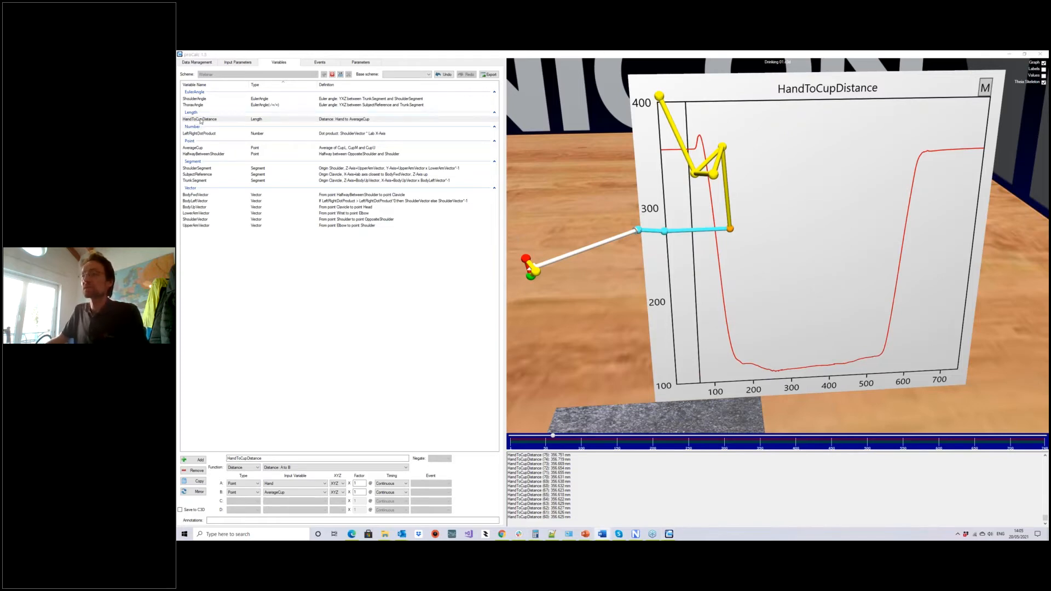
Copy HandToCupDistance as a new variable named FaceToCupDistance and set its input A to Head.
{"action": "left_click", "coordinate": [201, 121]}
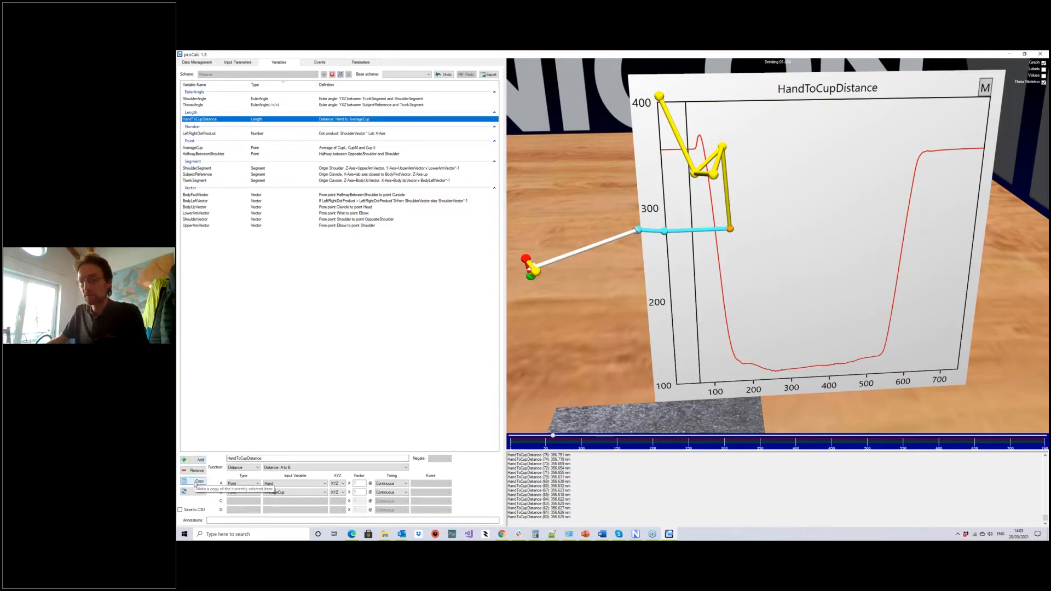
{"action": "left_click", "coordinate": [197, 481]}
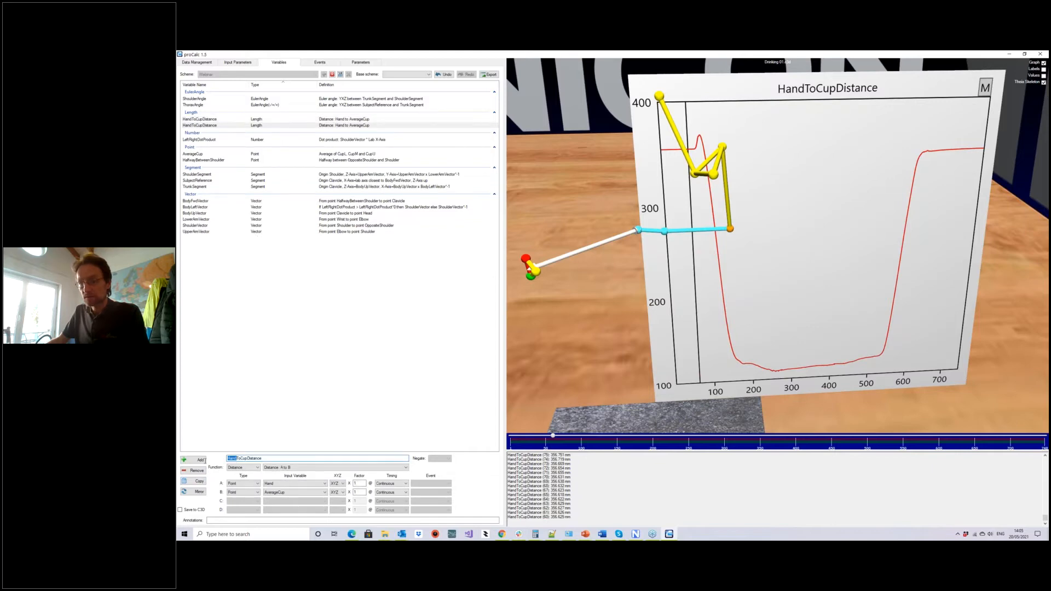
{"action": "key", "text": "Delete"}
{"action": "type", "text": "Foo"}
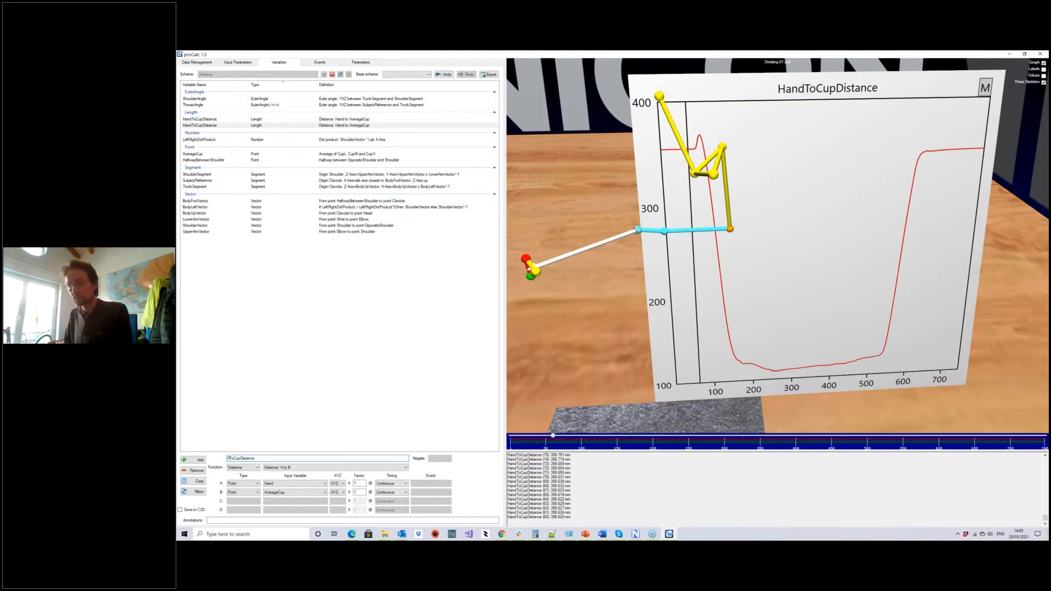
{"action": "type", "text": "e"}
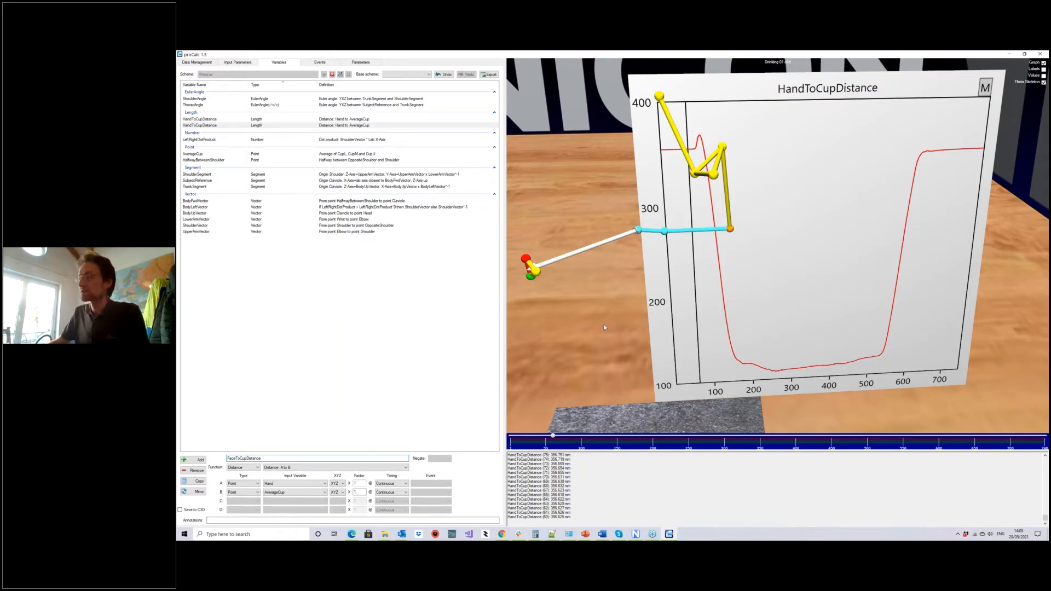
{"action": "left_click", "coordinate": [310, 484]}
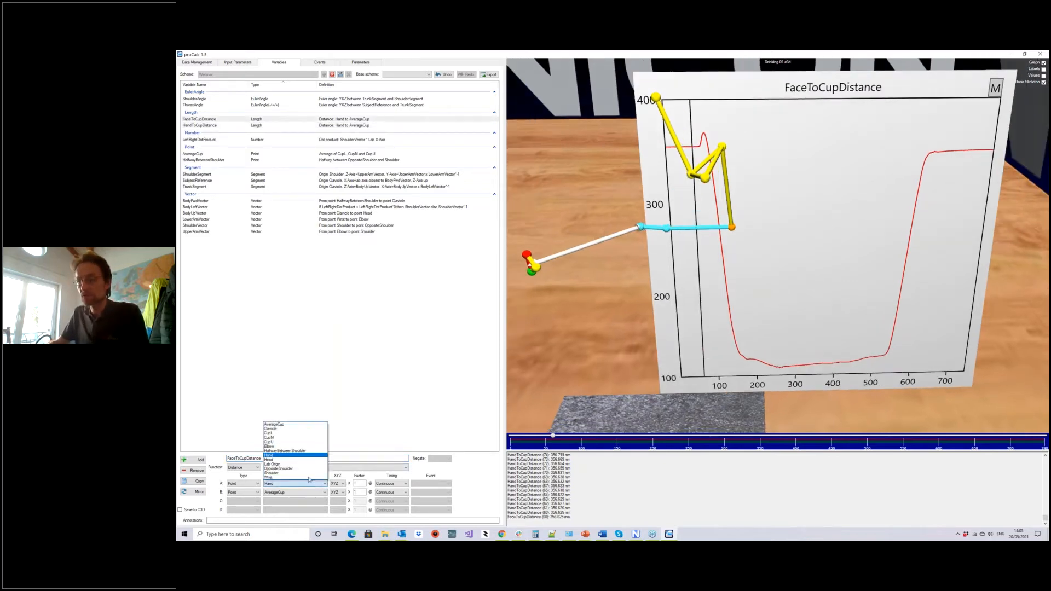
{"action": "left_click", "coordinate": [285, 460]}
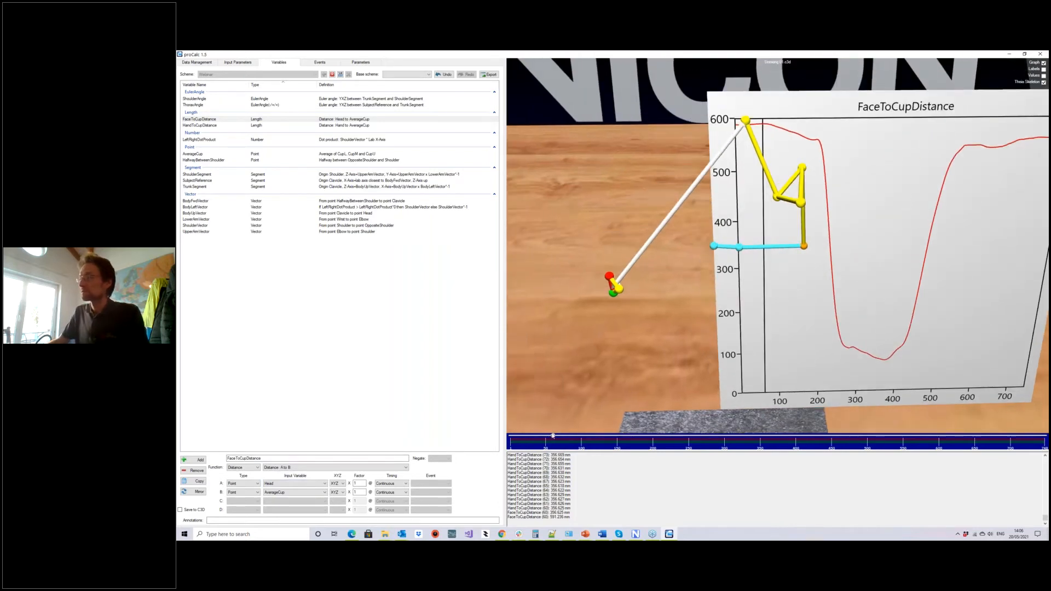
Scrub through the trial to examine the FaceToCupDistance graph and compare it with HandToCupDistance.
{"action": "mouse_move", "coordinate": [549, 433]}
{"action": "left_mouse_down"}
{"action": "mouse_move", "coordinate": [937, 439]}
{"action": "mouse_move", "coordinate": [554, 443]}
{"action": "left_mouse_up"}
{"action": "left_click_drag", "start_coordinate": [559, 365], "coordinate": [592, 375]}
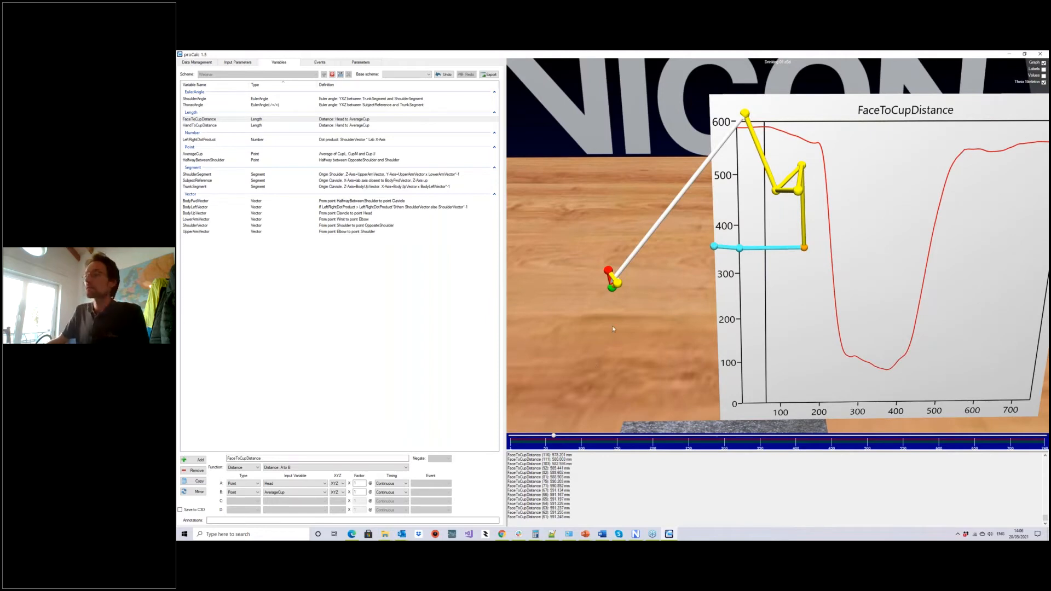
{"action": "left_click_drag", "start_coordinate": [628, 347], "coordinate": [628, 332]}
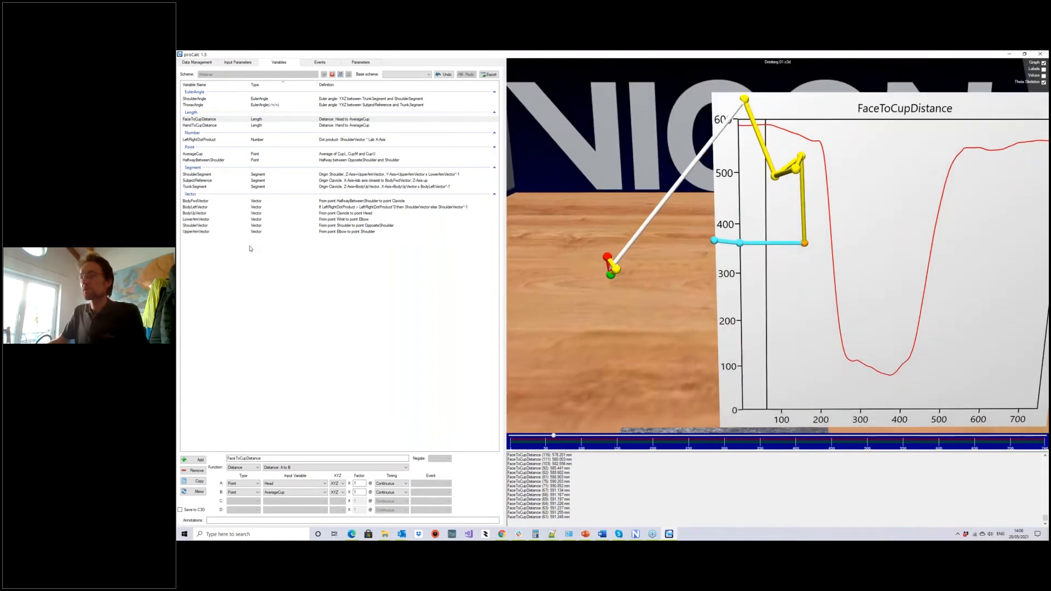
{"action": "left_click", "coordinate": [206, 125]}
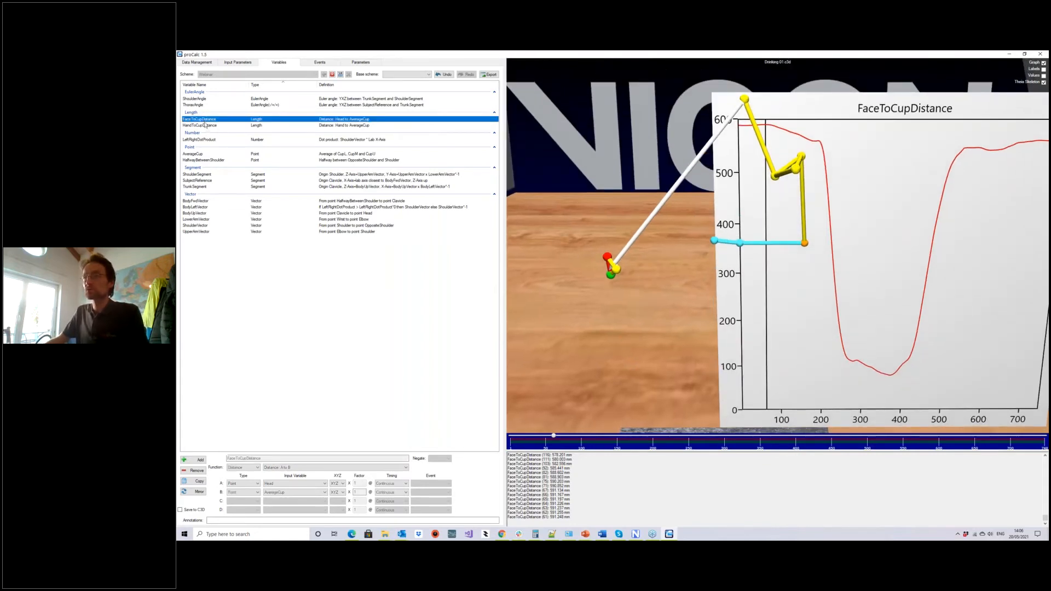
{"action": "left_click", "coordinate": [202, 119]}
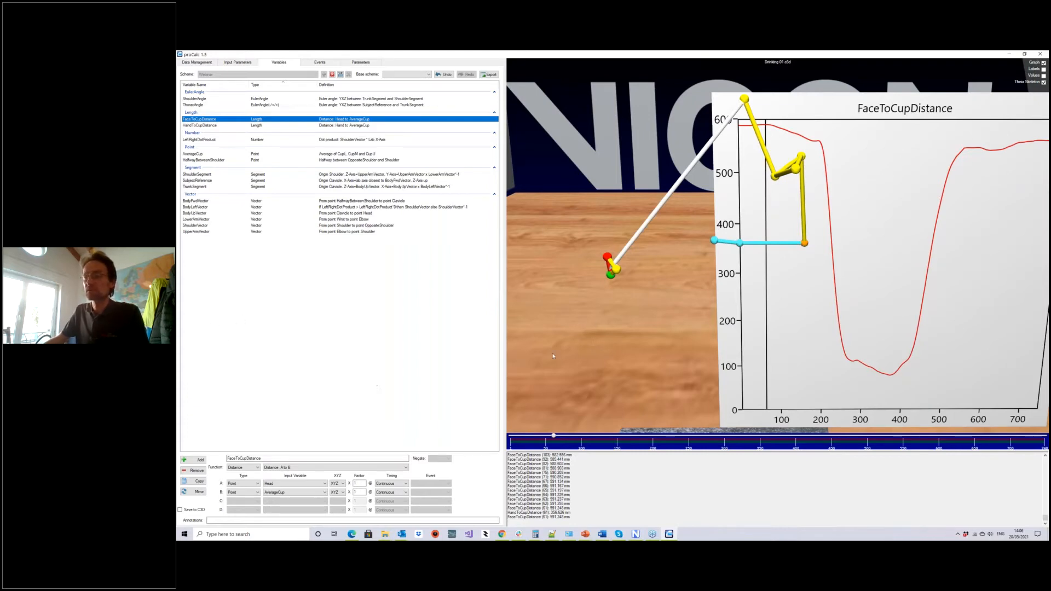
Add a new variable named CupVerticalDisplacement that uses the Distance function Distance: A to B.
{"action": "left_click", "coordinate": [198, 461]}
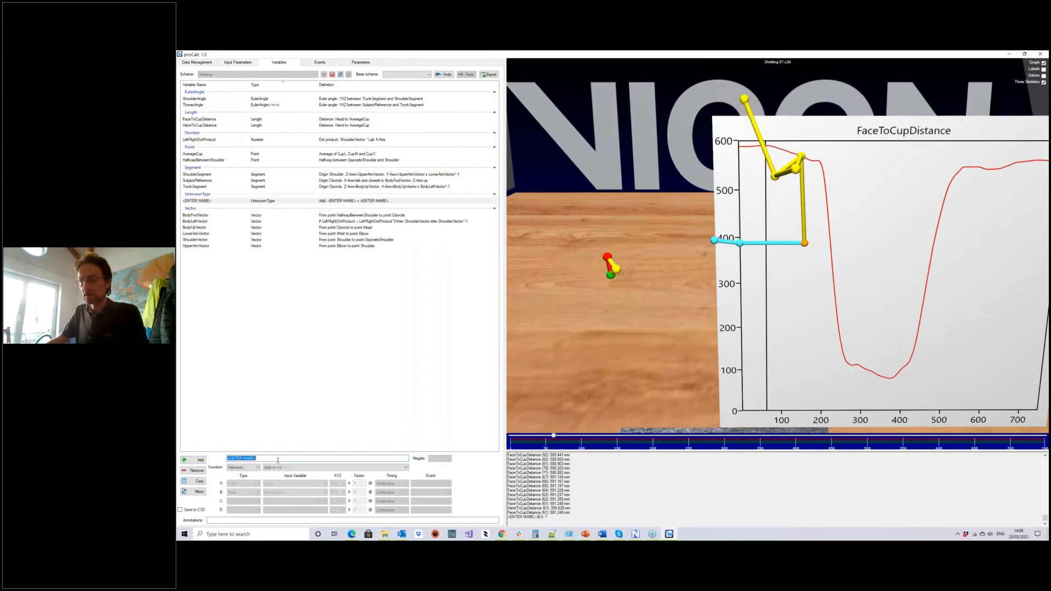
{"action": "type", "text": "CupVertical"}
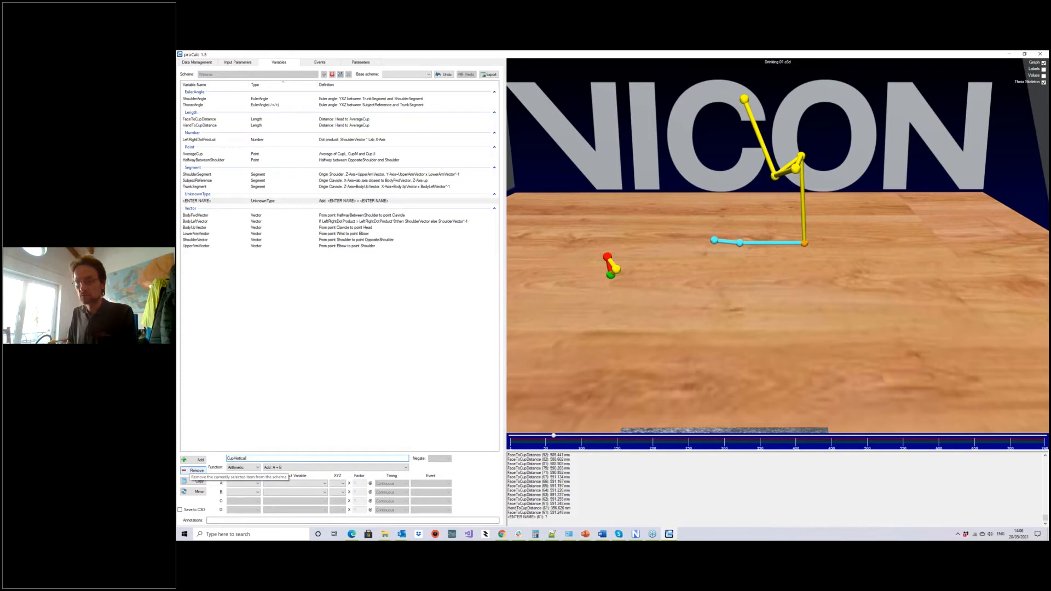
{"action": "key", "text": "BackSpace"}
{"action": "key", "text": "BackSpace"}
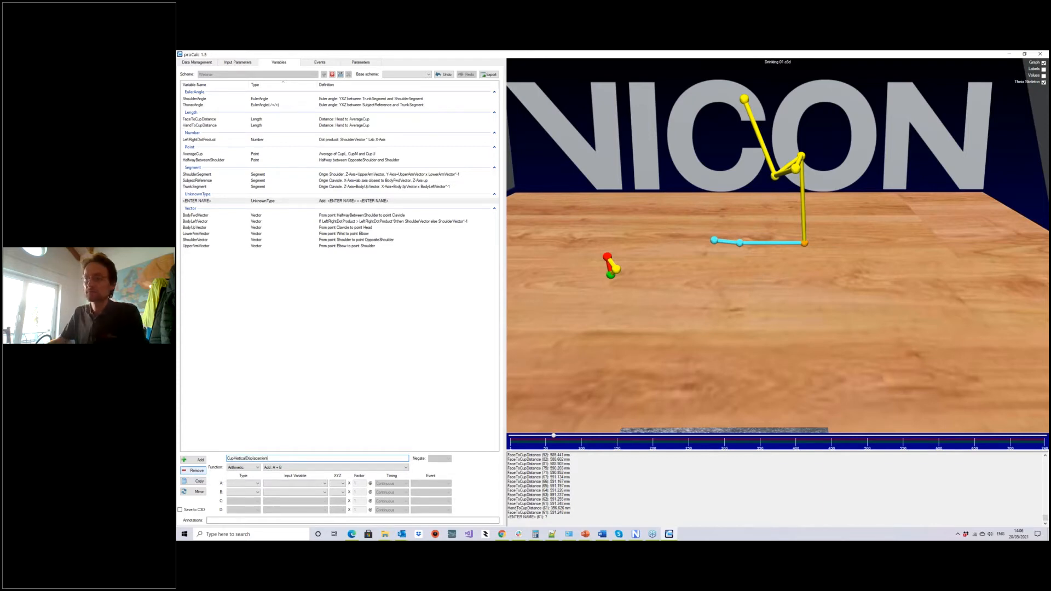
{"action": "left_click", "coordinate": [244, 467]}
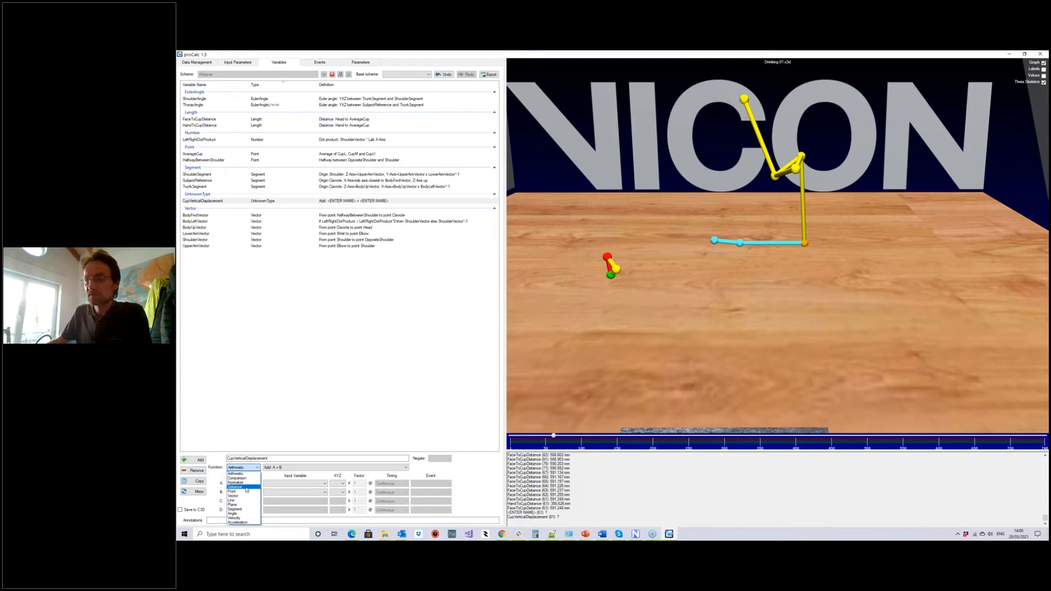
{"action": "left_click", "coordinate": [246, 487]}
{"action": "left_click", "coordinate": [296, 469]}
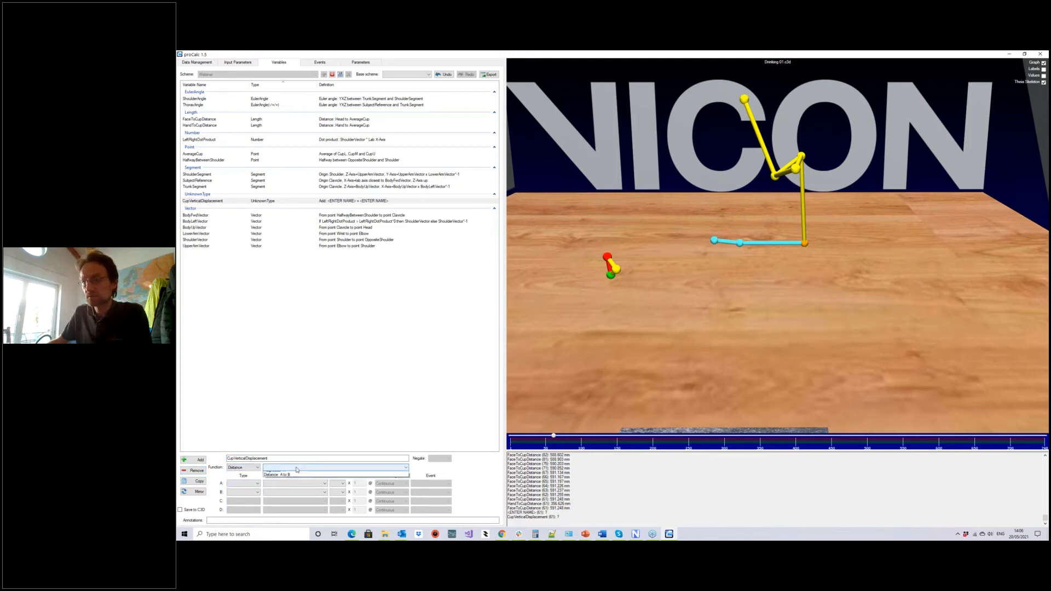
{"action": "left_click", "coordinate": [296, 479]}
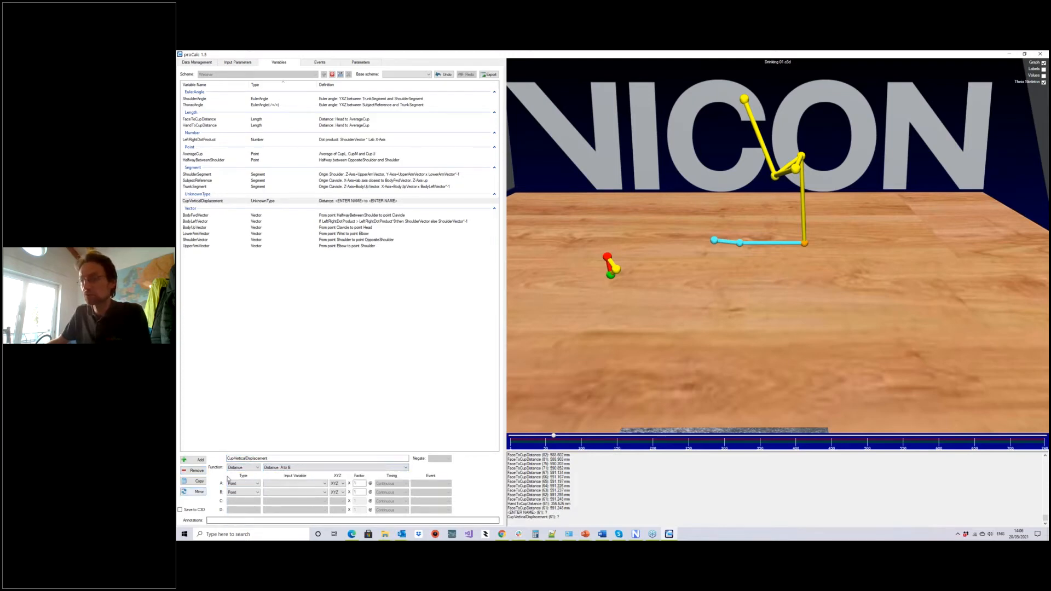
Set both input A and input B of CupVerticalDisplacement to the AverageCup point.
{"action": "left_click", "coordinate": [298, 484]}
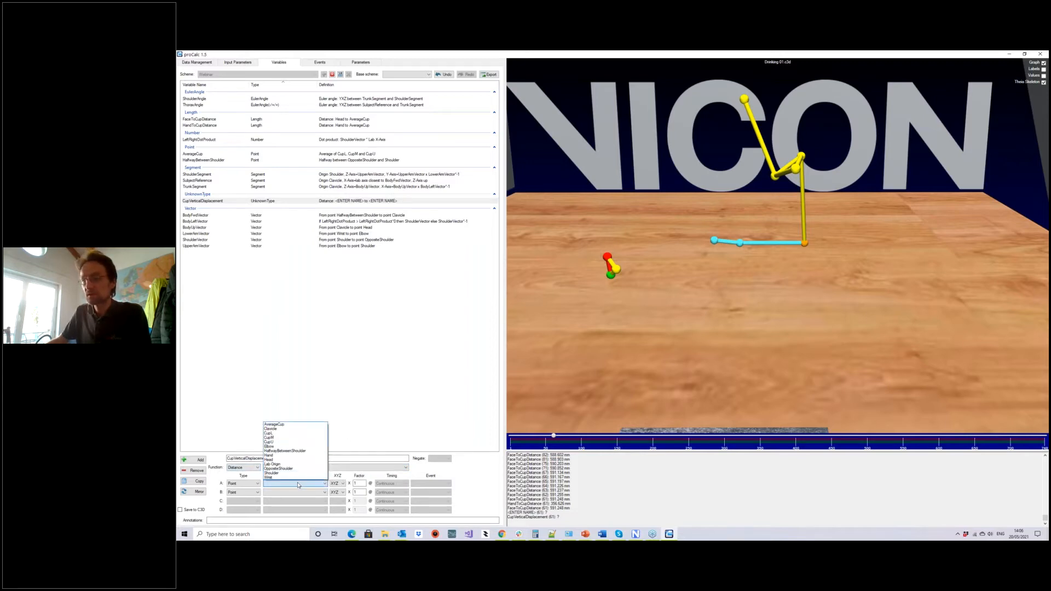
{"action": "left_click", "coordinate": [284, 425]}
{"action": "left_click", "coordinate": [293, 493]}
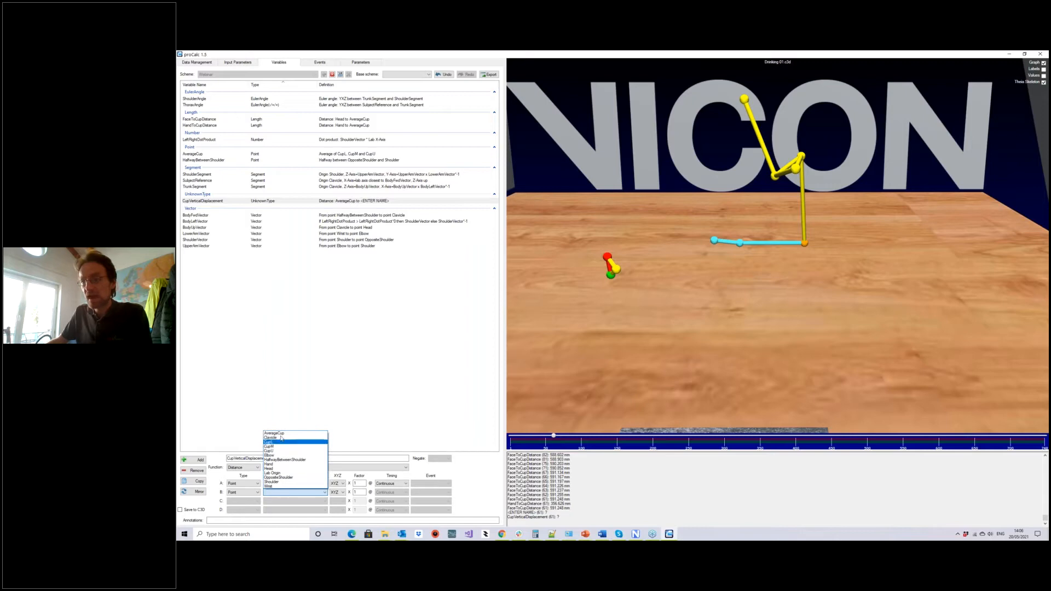
{"action": "left_click", "coordinate": [282, 437]}
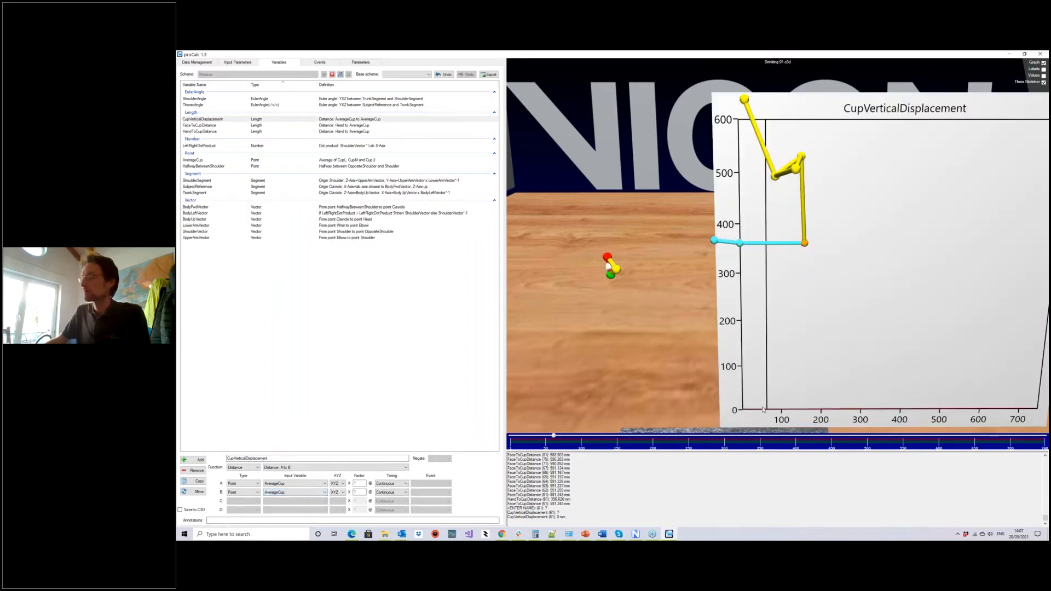
Set the timing of input A in CupVerticalDisplacement to FirstValidFrame.
{"action": "left_click", "coordinate": [391, 484]}
{"action": "left_click", "coordinate": [390, 488]}
{"action": "left_click", "coordinate": [391, 484]}
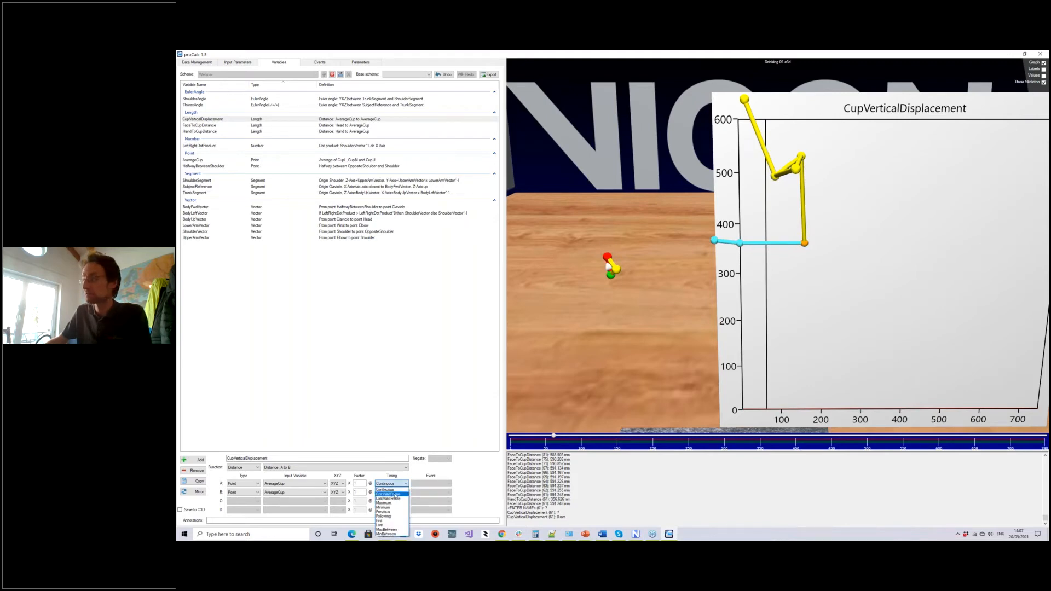
{"action": "left_click", "coordinate": [394, 495]}
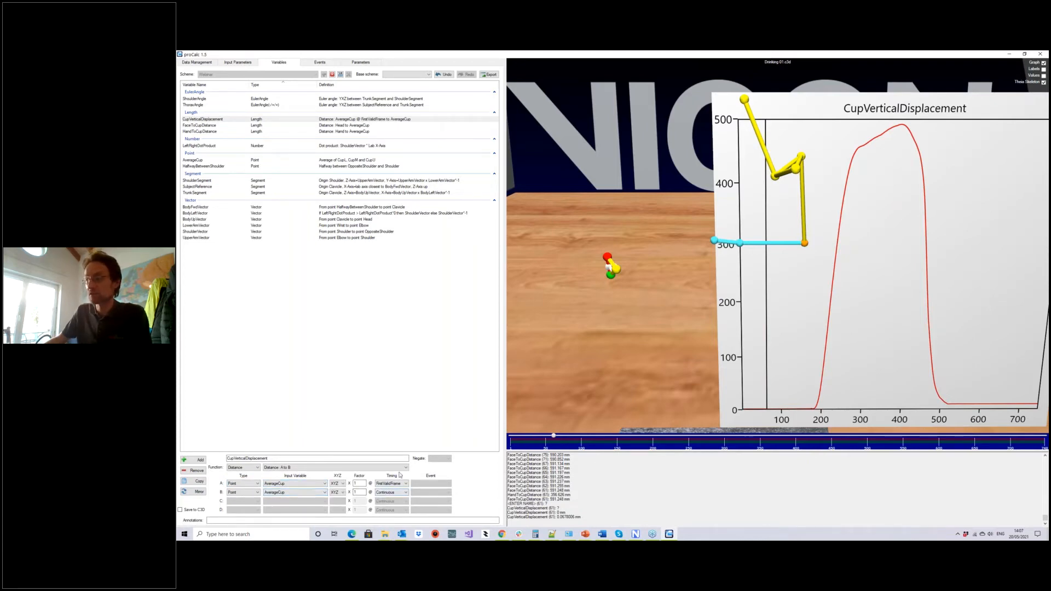
Limit both AverageCup inputs of CupVerticalDisplacement to the Z component and scrub through the trial to check the graph.
{"action": "left_click", "coordinate": [338, 483]}
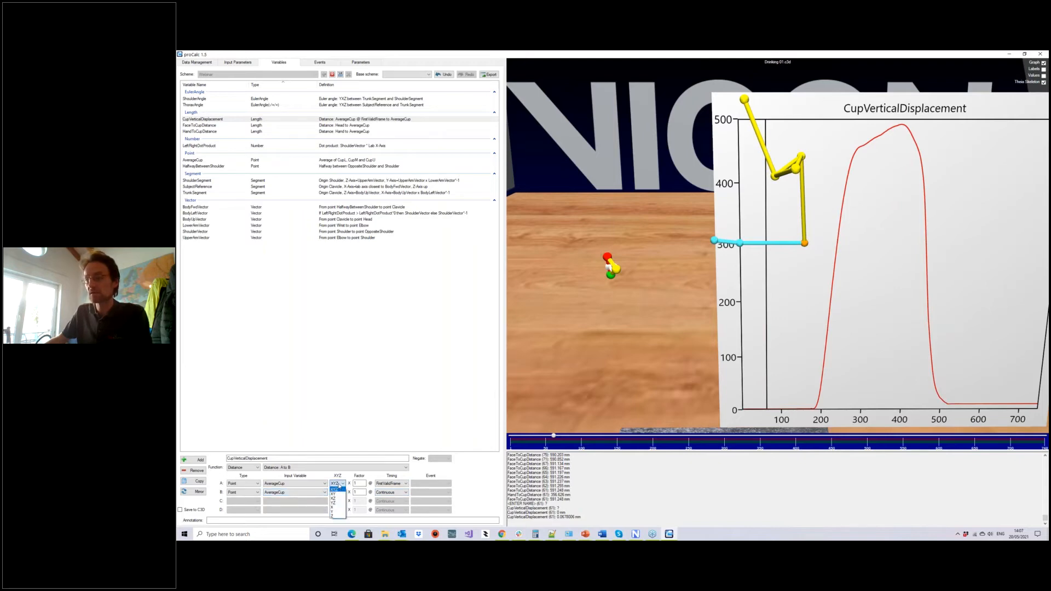
{"action": "left_click", "coordinate": [340, 515]}
{"action": "left_click", "coordinate": [337, 493]}
{"action": "left_click", "coordinate": [339, 520]}
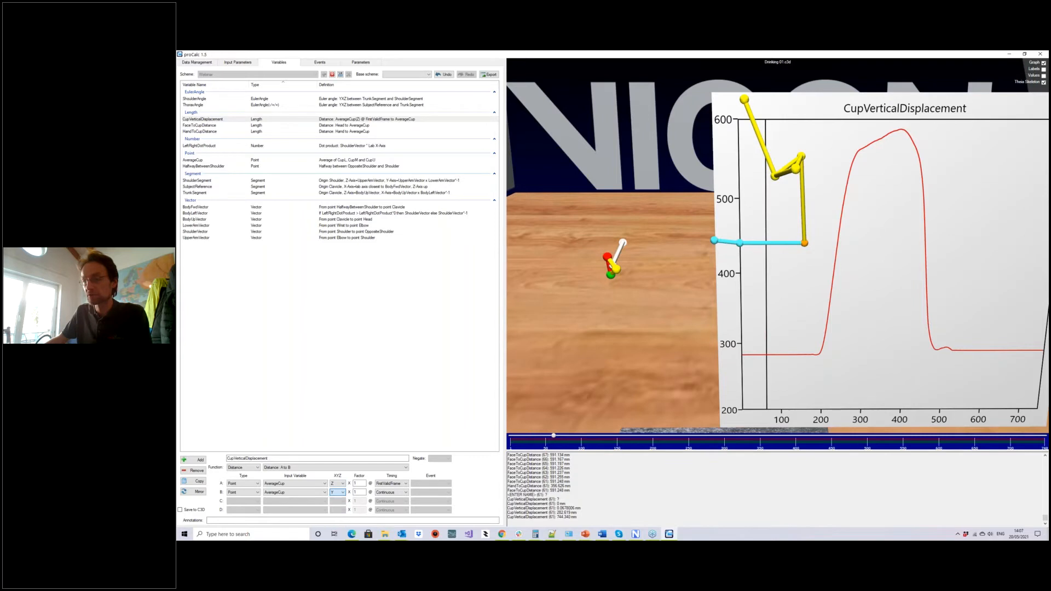
{"action": "left_click", "coordinate": [340, 525]}
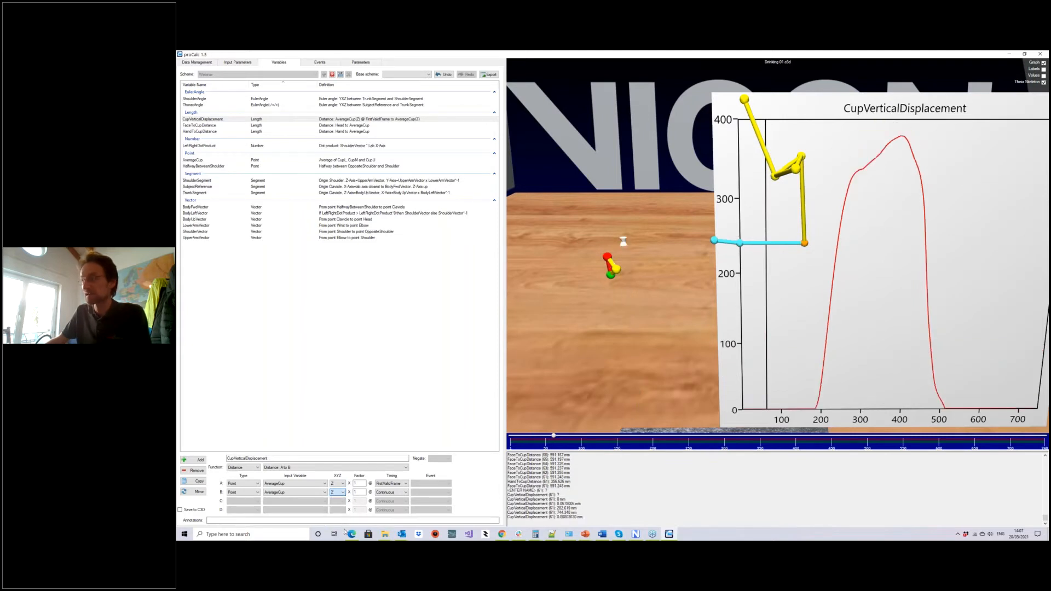
{"action": "left_click_drag", "start_coordinate": [615, 379], "coordinate": [612, 366]}
{"action": "left_click_drag", "start_coordinate": [554, 437], "coordinate": [516, 535]}
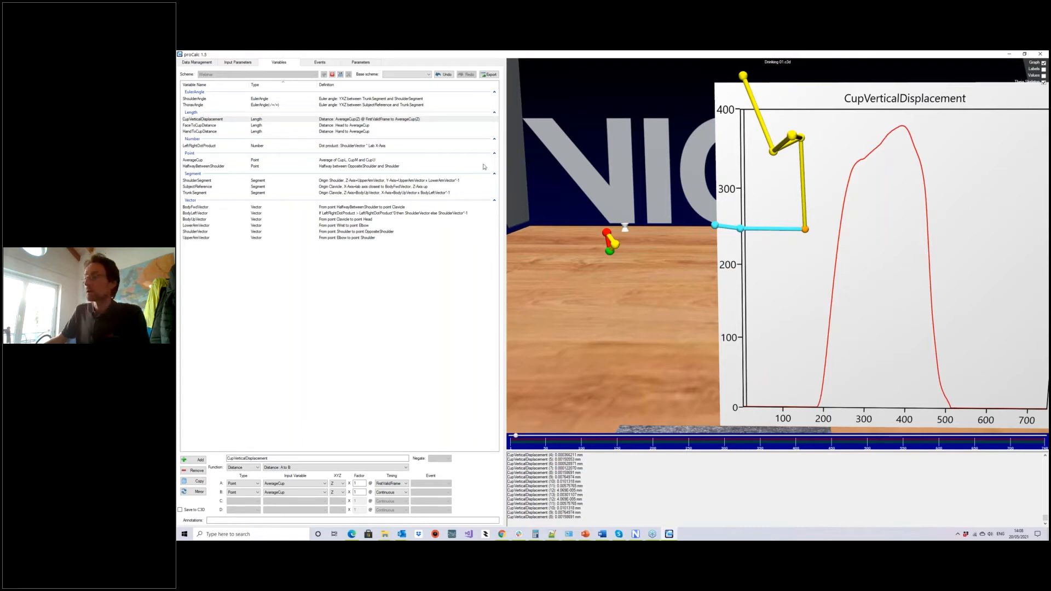
{"action": "left_click", "coordinate": [235, 120]}
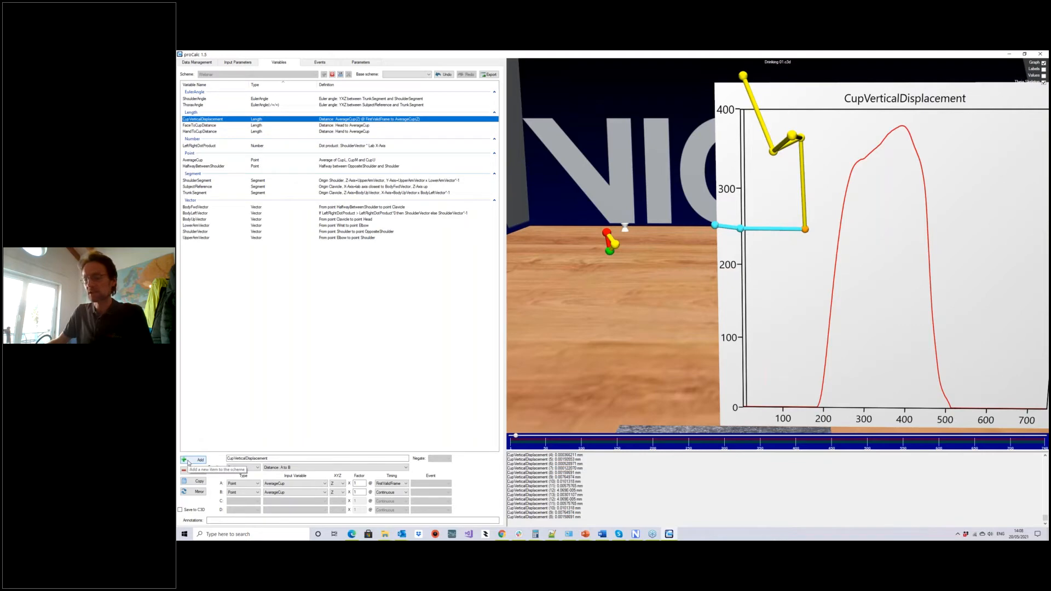
Add a new variable named CupVelocity that uses the Velocity function Velocity (5-point): A.
{"action": "left_click", "coordinate": [189, 461]}
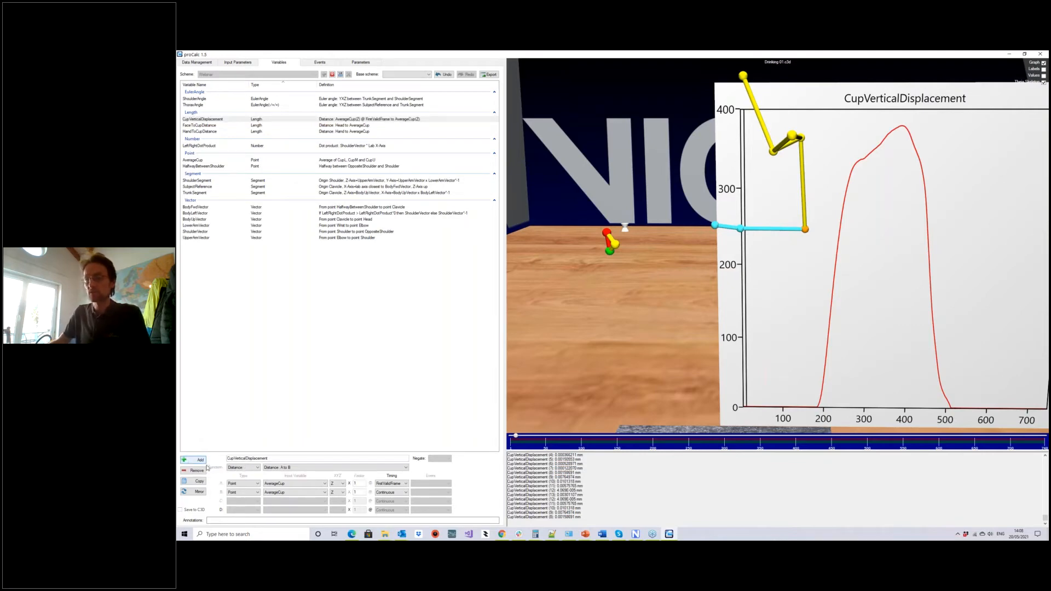
{"action": "type", "text": "CupVelocity"}
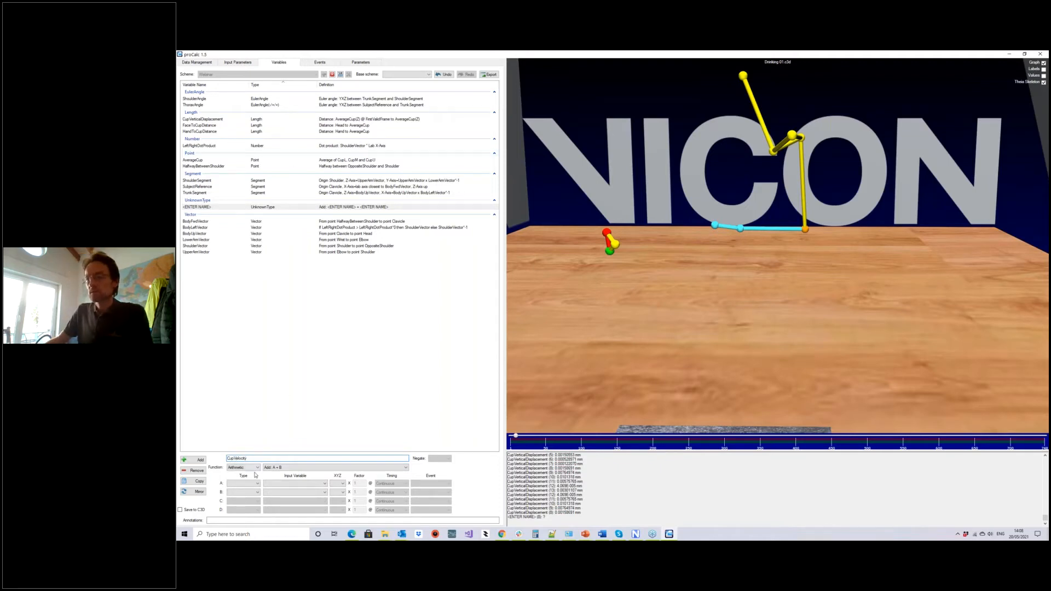
{"action": "left_click", "coordinate": [257, 469]}
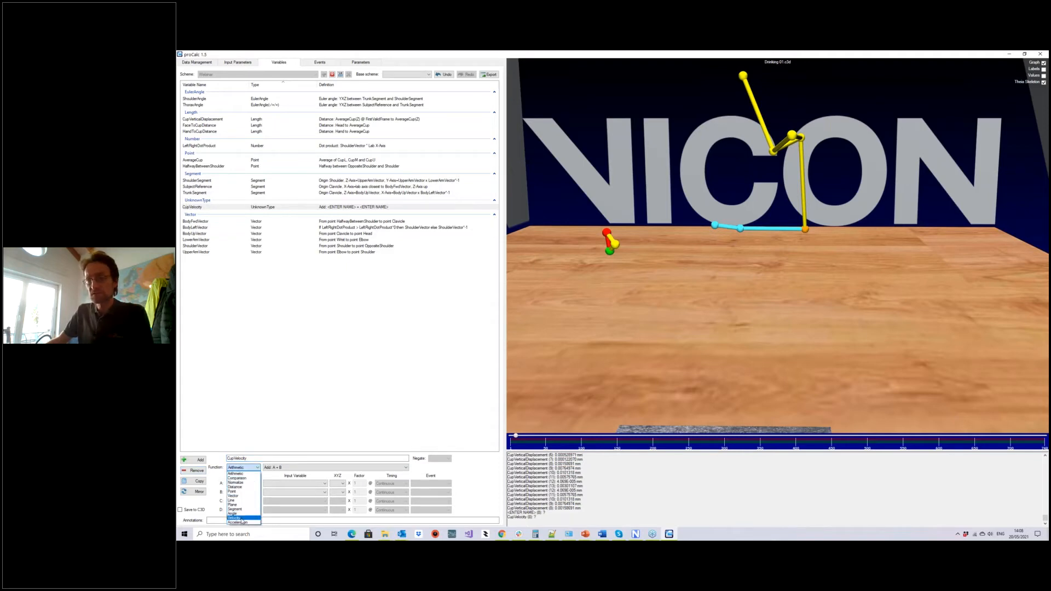
{"action": "left_click", "coordinate": [242, 518]}
{"action": "left_click", "coordinate": [303, 468]}
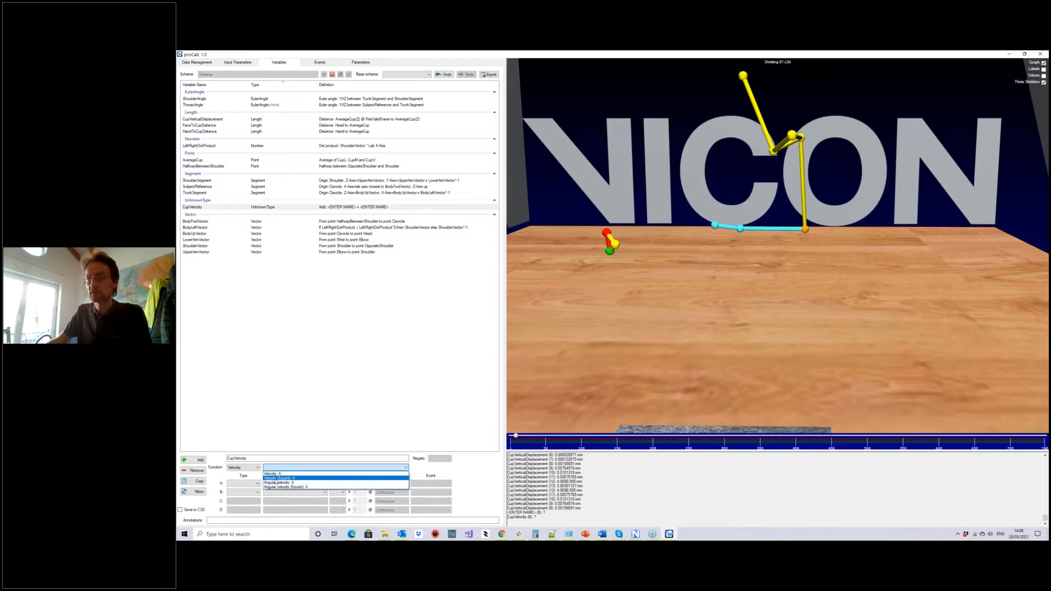
{"action": "left_click", "coordinate": [276, 478]}
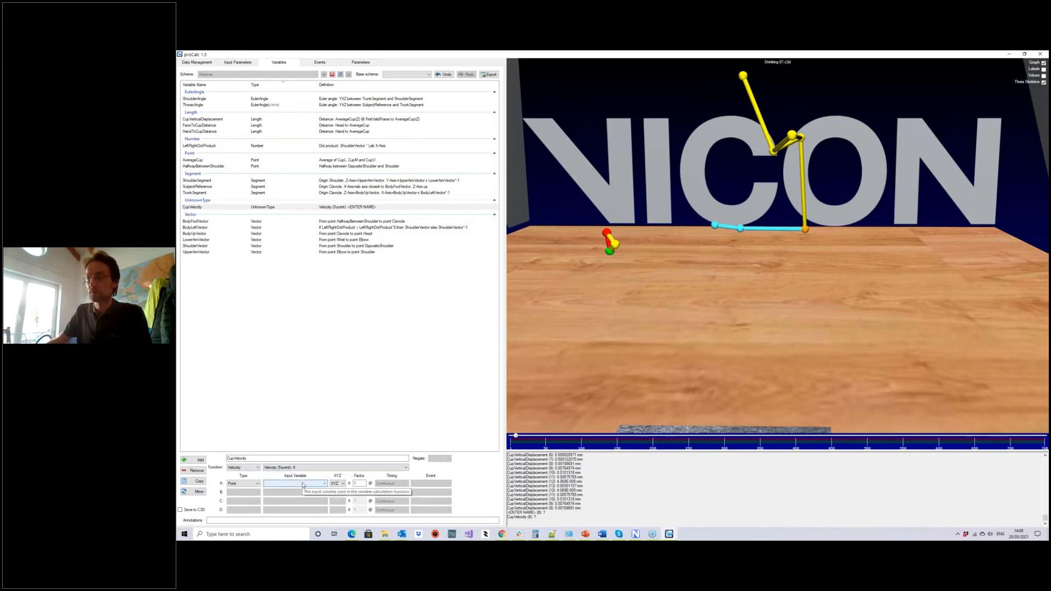
Set input A of CupVelocity to the AverageCup point and scrub through the trial to check its graph.
{"action": "left_click", "coordinate": [302, 484]}
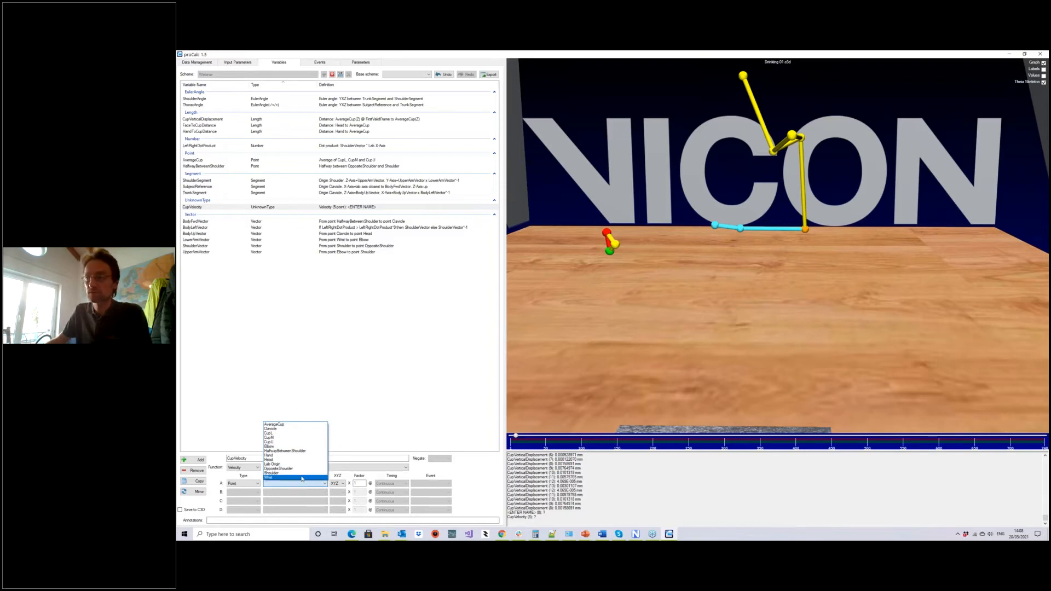
{"action": "left_click", "coordinate": [284, 425]}
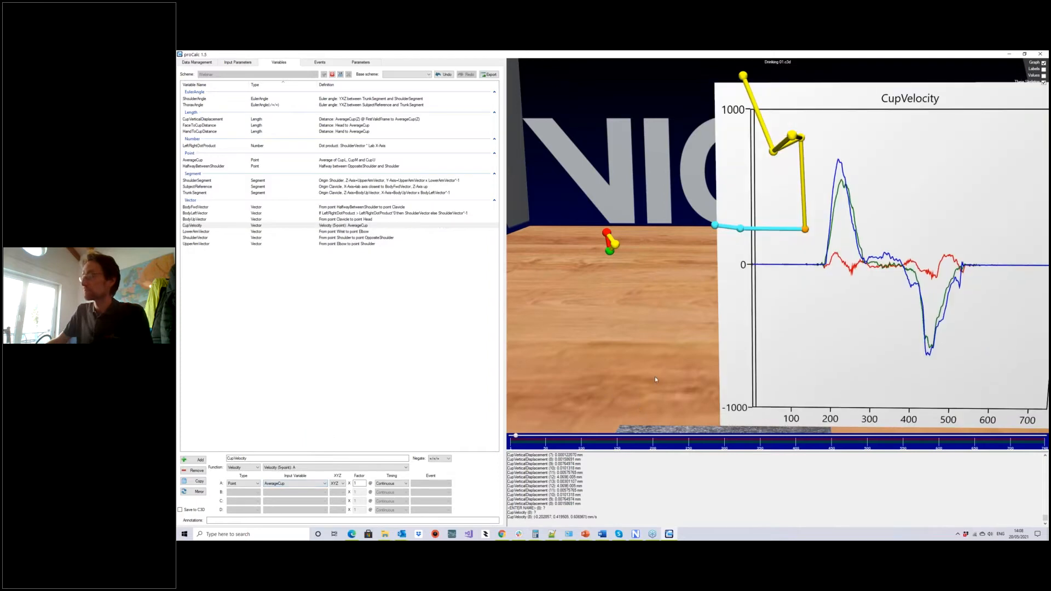
{"action": "middle_click_drag", "start_coordinate": [654, 377], "coordinate": [590, 349]}
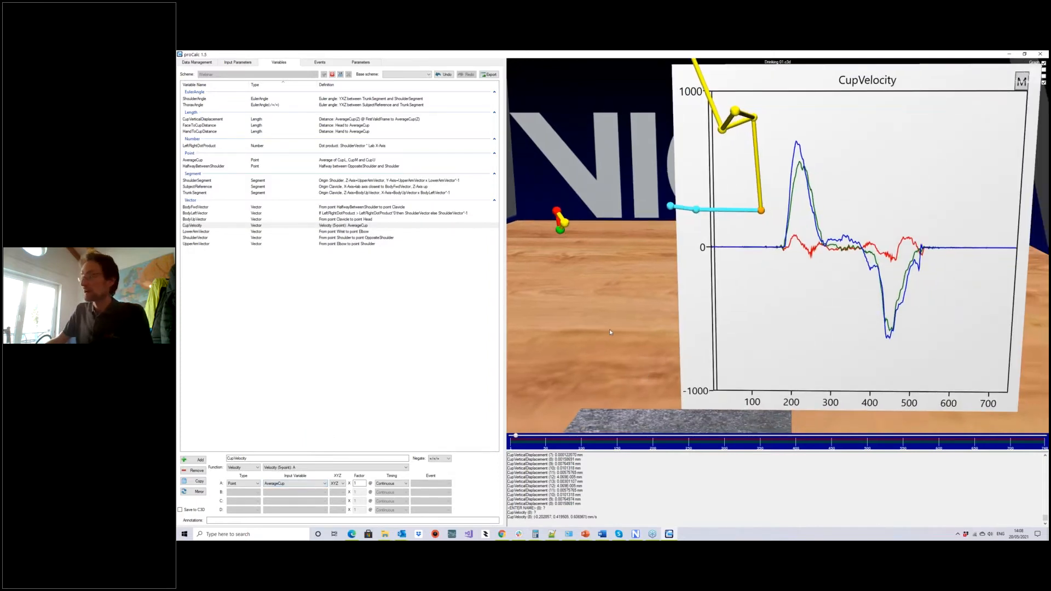
{"action": "left_click_drag", "start_coordinate": [612, 332], "coordinate": [669, 388]}
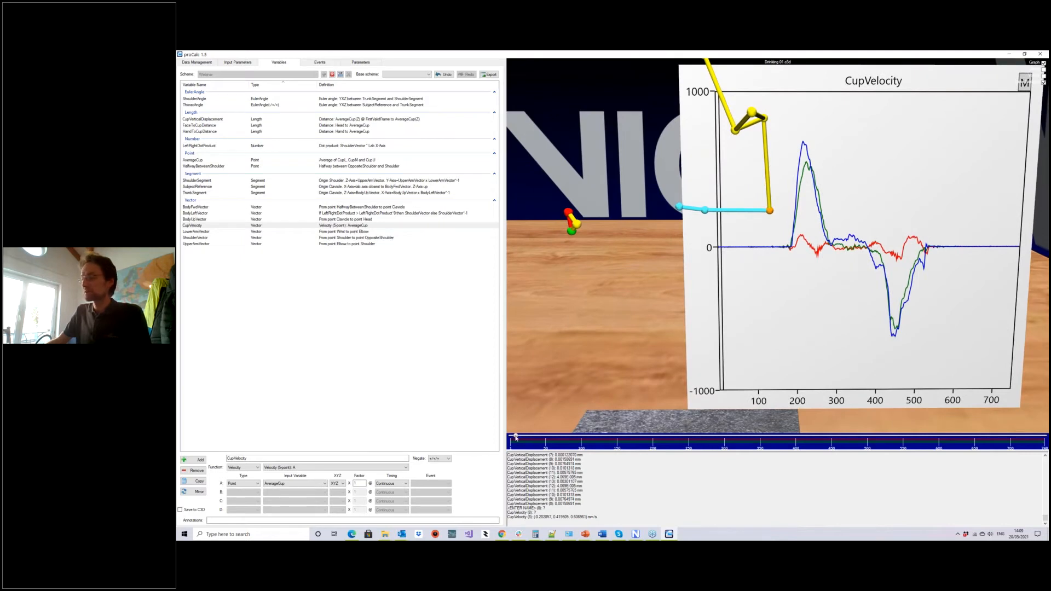
{"action": "left_click_drag", "start_coordinate": [517, 440], "coordinate": [566, 450]}
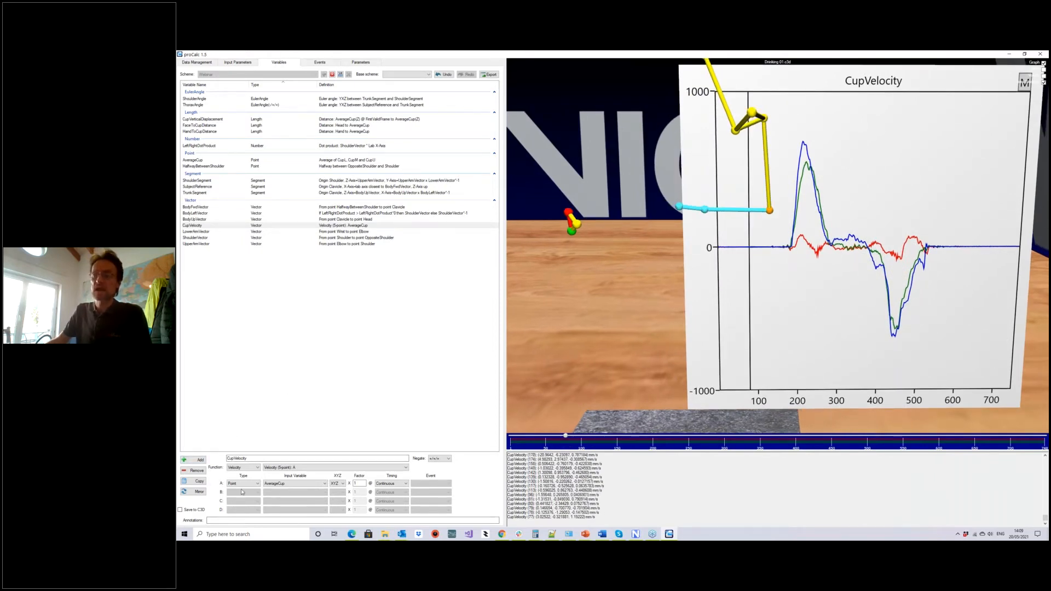
Add a new variable named CupVelocityMagnitude that uses the Distance function Magnitude: A.
{"action": "left_click", "coordinate": [197, 460]}
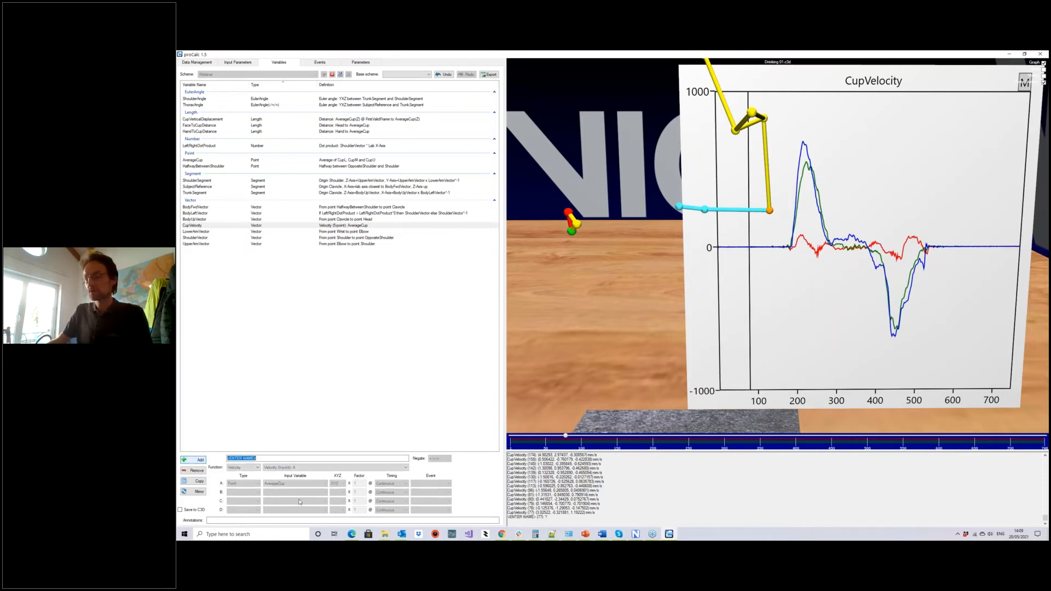
{"action": "type", "text": "Cup"}
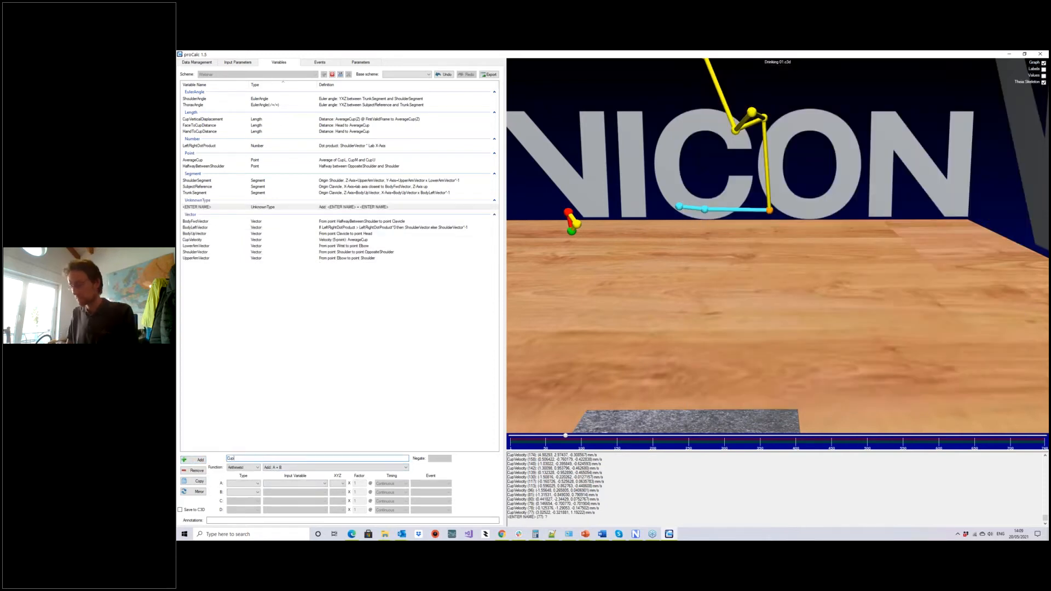
{"action": "type", "text": "VelocityMagnitude"}
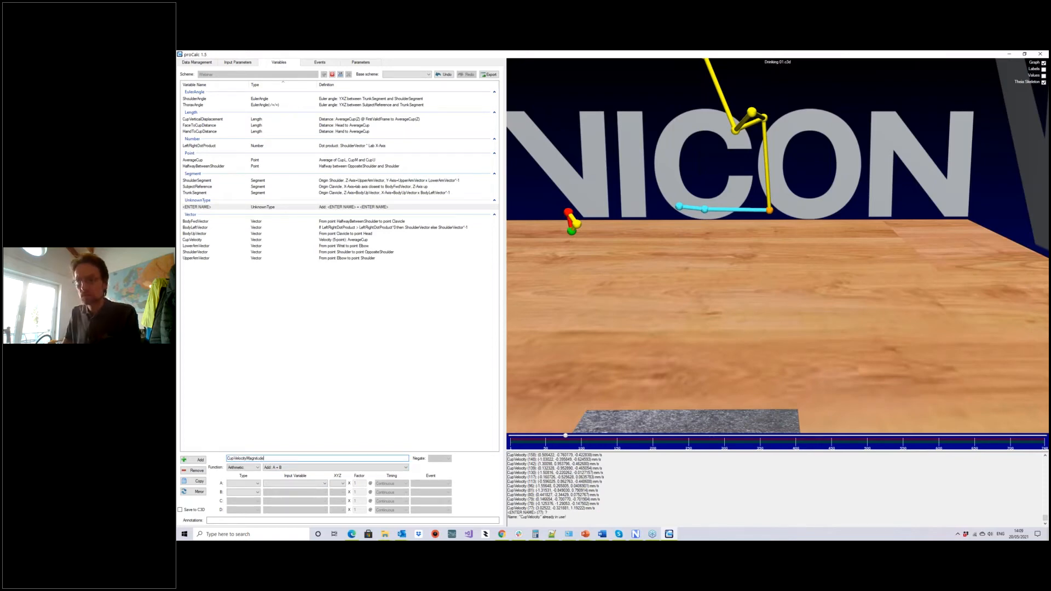
{"action": "left_click", "coordinate": [253, 467]}
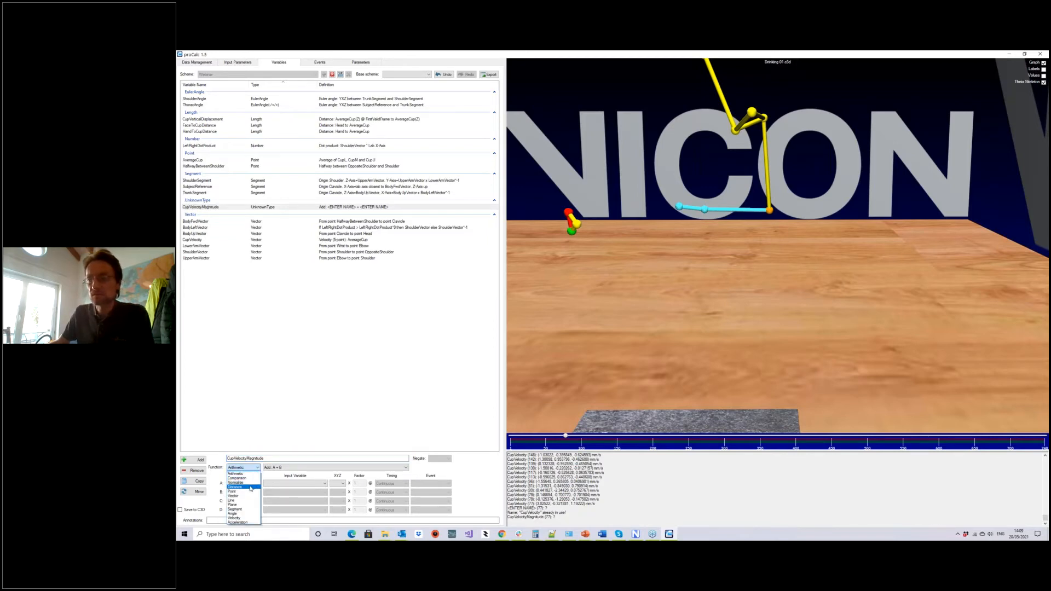
{"action": "left_click", "coordinate": [251, 487]}
{"action": "left_click", "coordinate": [276, 468]}
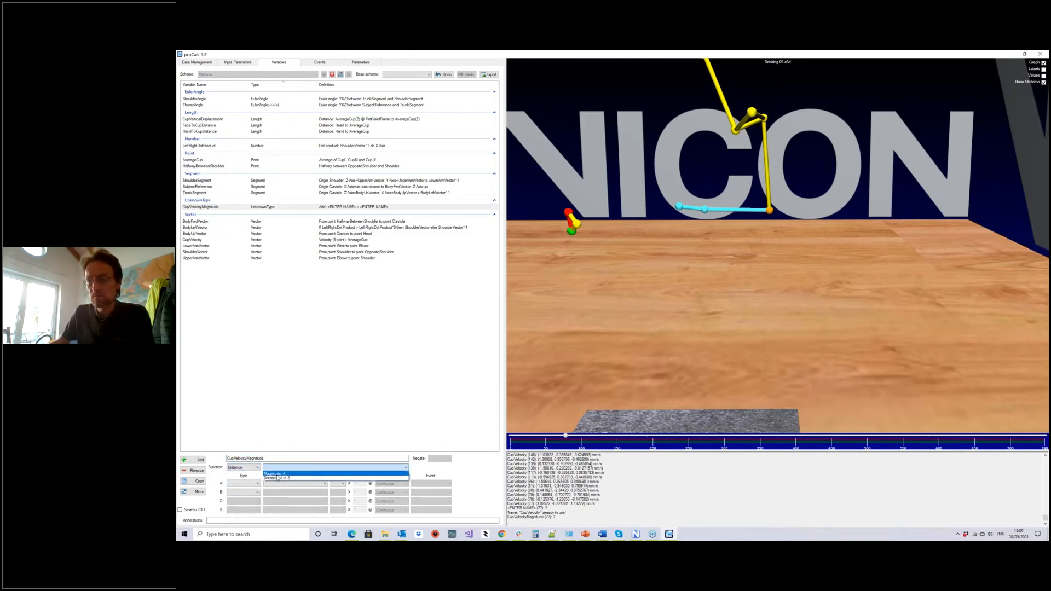
{"action": "left_click", "coordinate": [275, 473]}
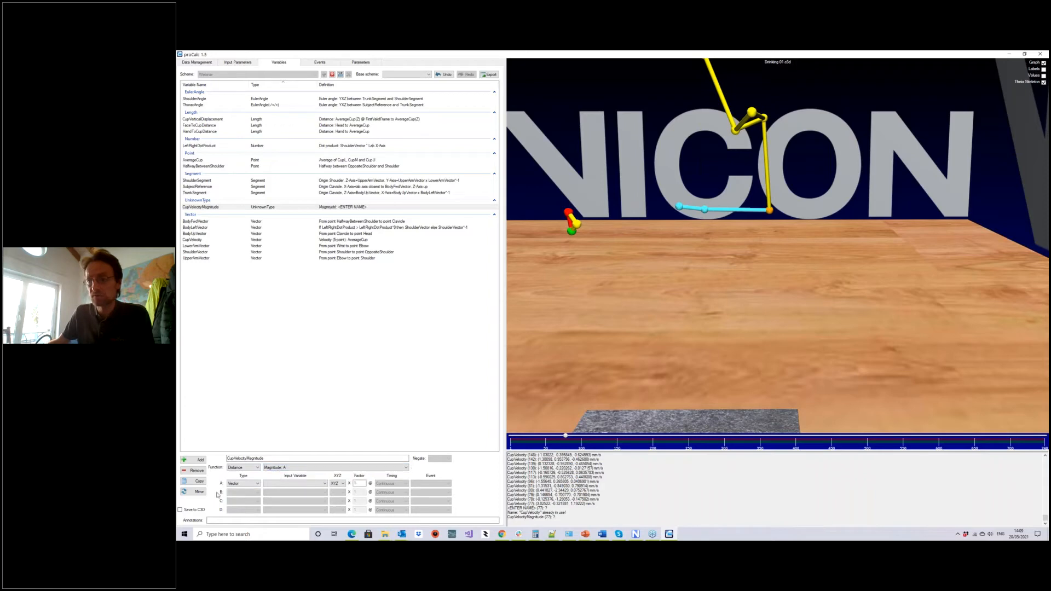
Set input A of CupVelocityMagnitude to the CupVelocity vector and scrub through the trial to check its graph.
{"action": "left_click", "coordinate": [283, 484]}
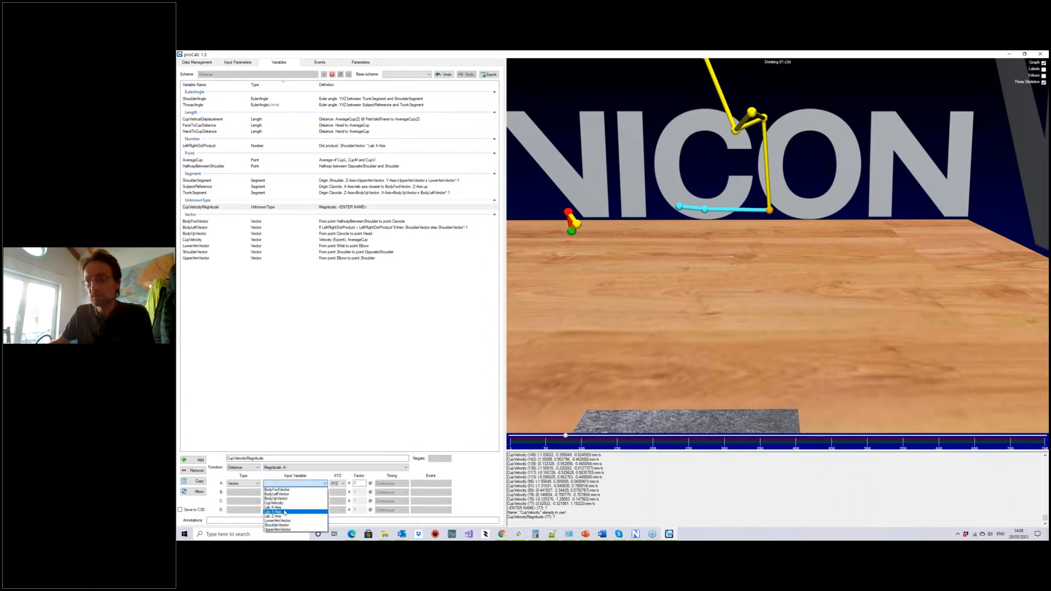
{"action": "left_click", "coordinate": [281, 503]}
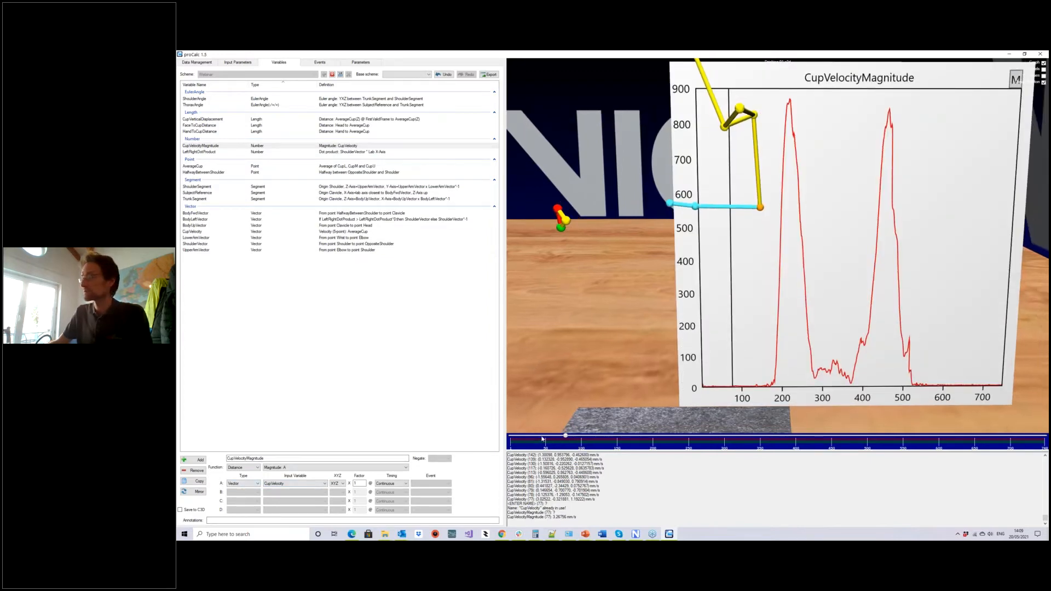
{"action": "left_click_drag", "start_coordinate": [563, 436], "coordinate": [557, 465]}
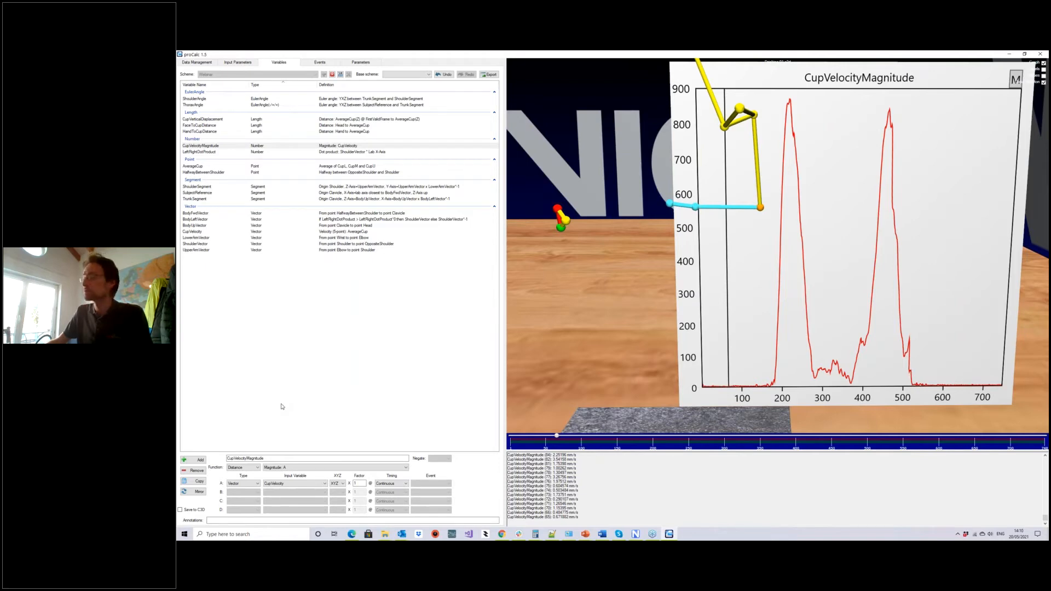
{"action": "left_click", "coordinate": [219, 146]}
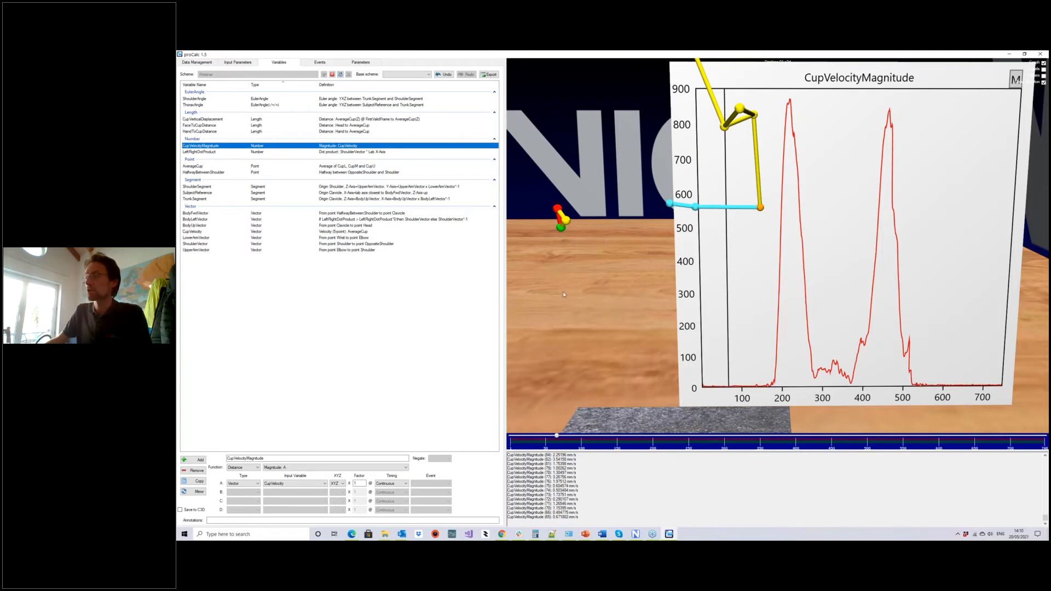
{"action": "left_click_drag", "start_coordinate": [575, 288], "coordinate": [628, 230]}
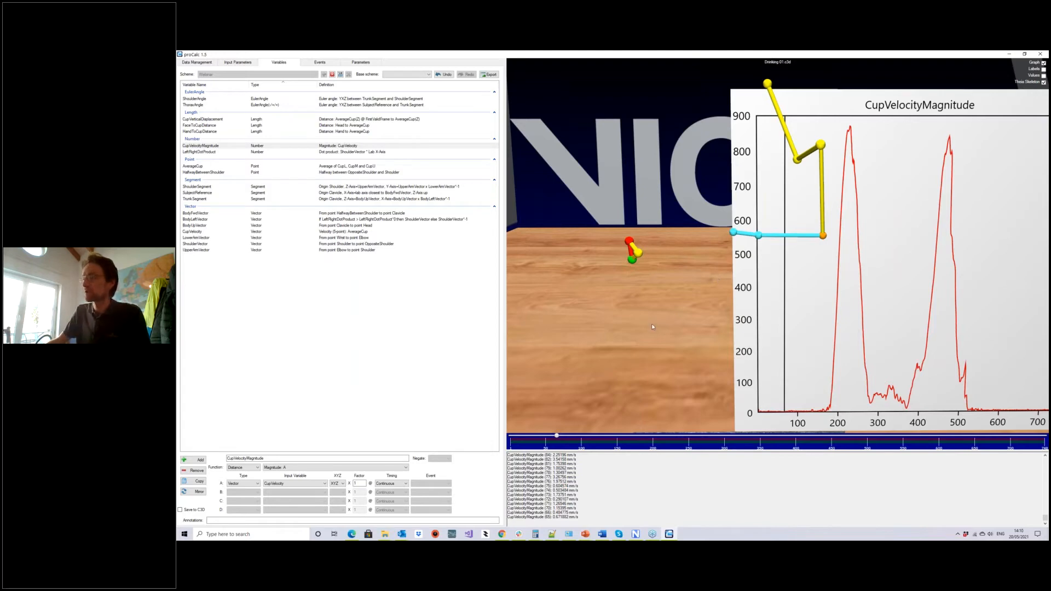
Add a new variable named CupUpVector with the Vector function From point A to point B, running from CupL to CupU.
{"action": "left_click", "coordinate": [197, 463]}
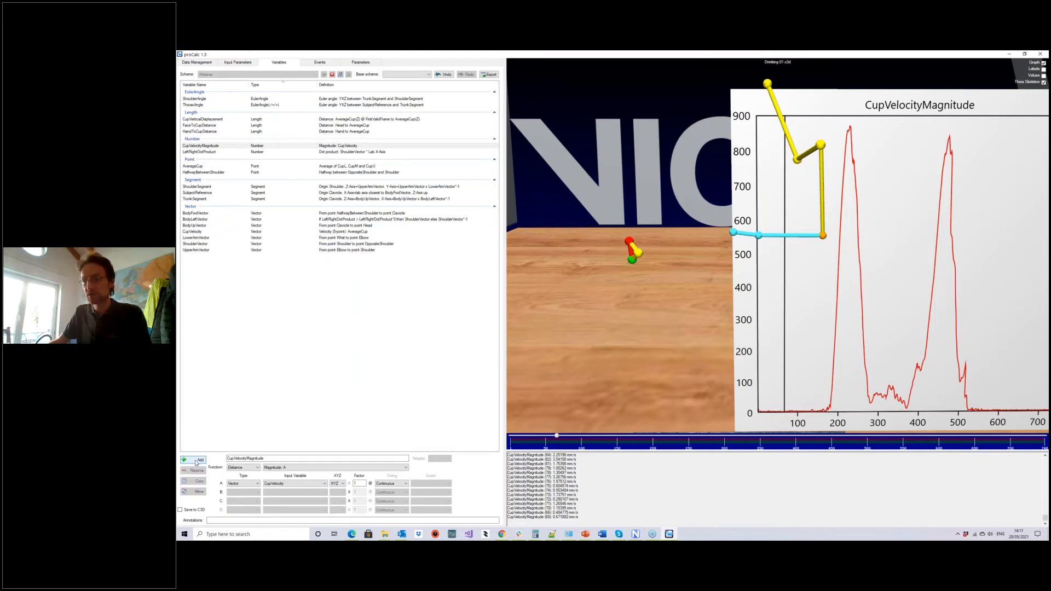
{"action": "type", "text": "Cup"}
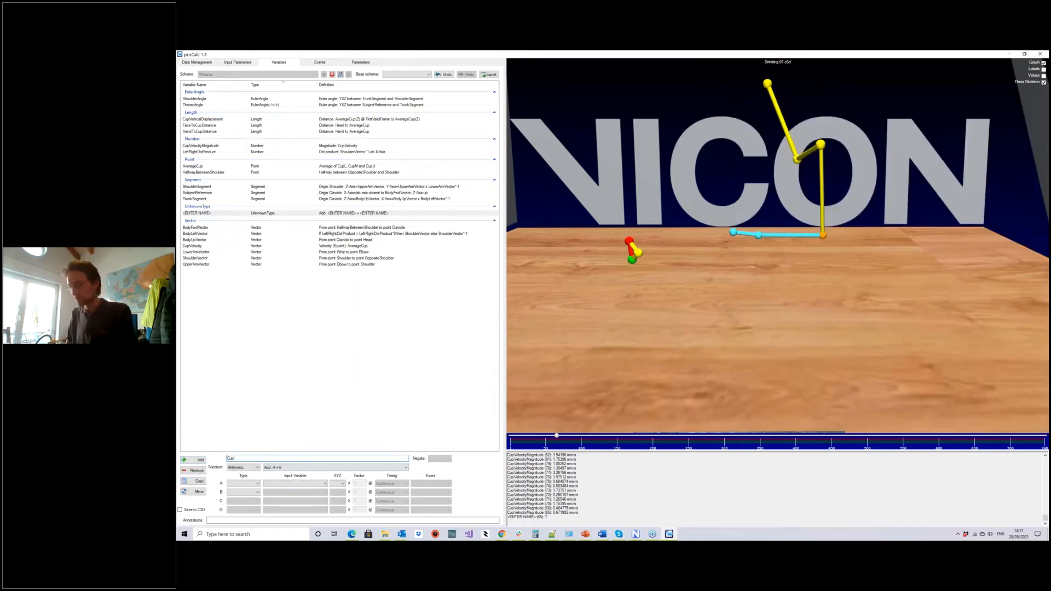
{"action": "type", "text": "UpVector"}
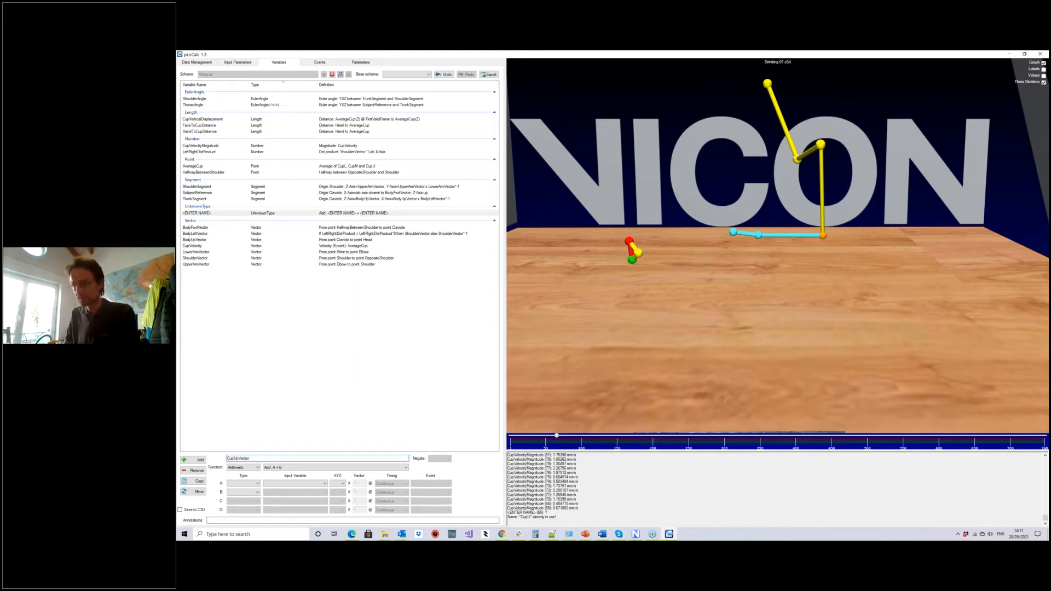
{"action": "left_click", "coordinate": [243, 468]}
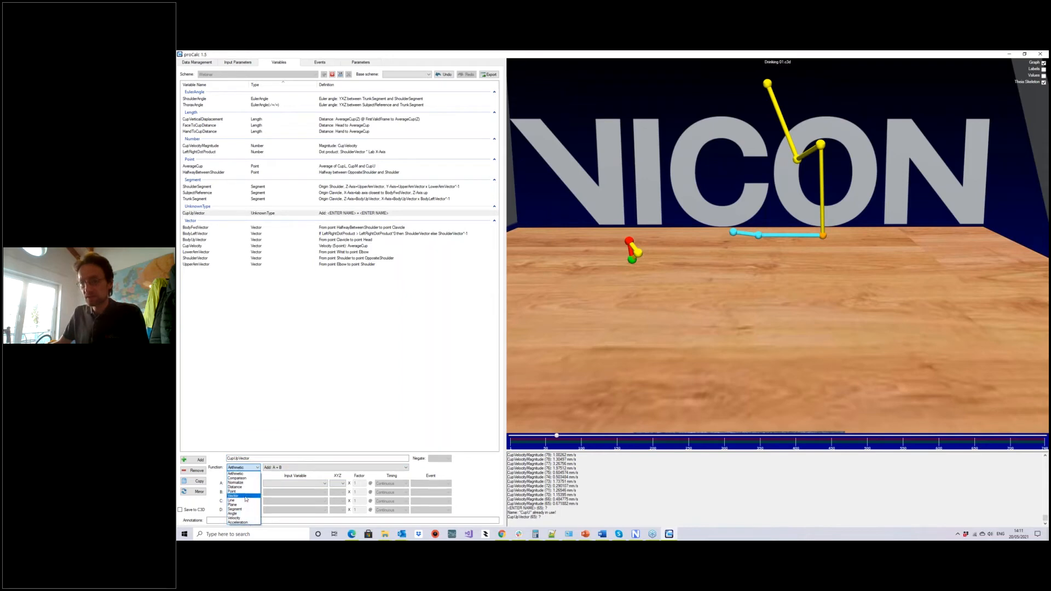
{"action": "left_click", "coordinate": [244, 495]}
{"action": "left_click", "coordinate": [281, 468]}
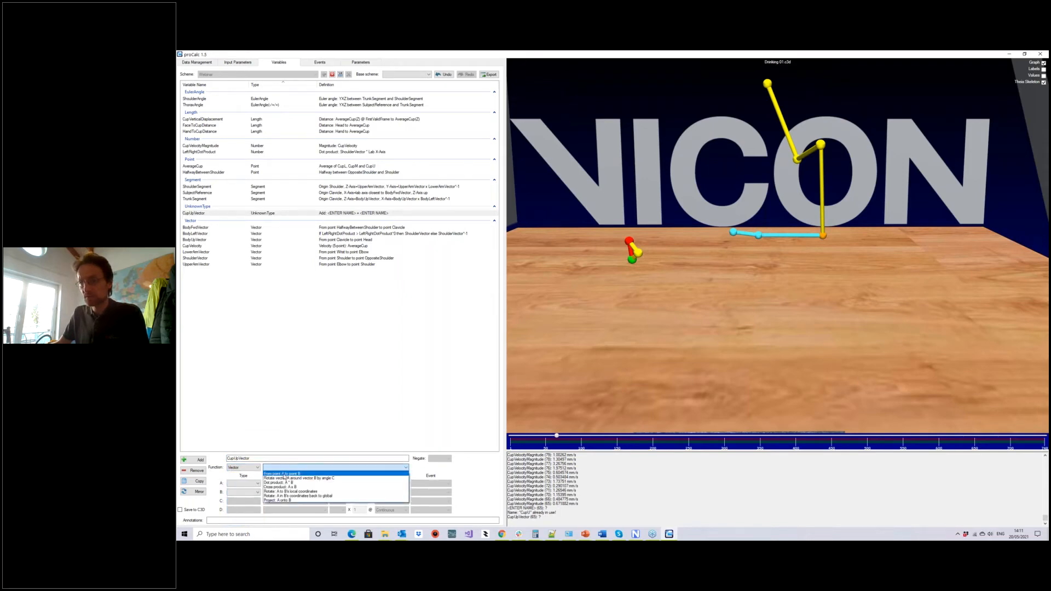
{"action": "left_click", "coordinate": [282, 474]}
{"action": "left_click", "coordinate": [631, 247]}
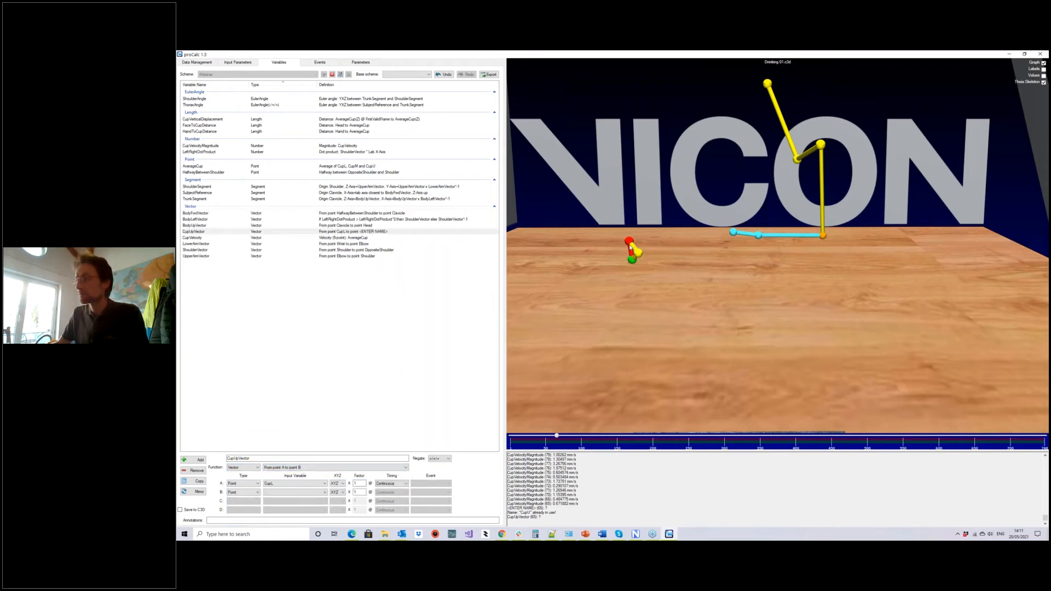
{"action": "left_click", "coordinate": [636, 252]}
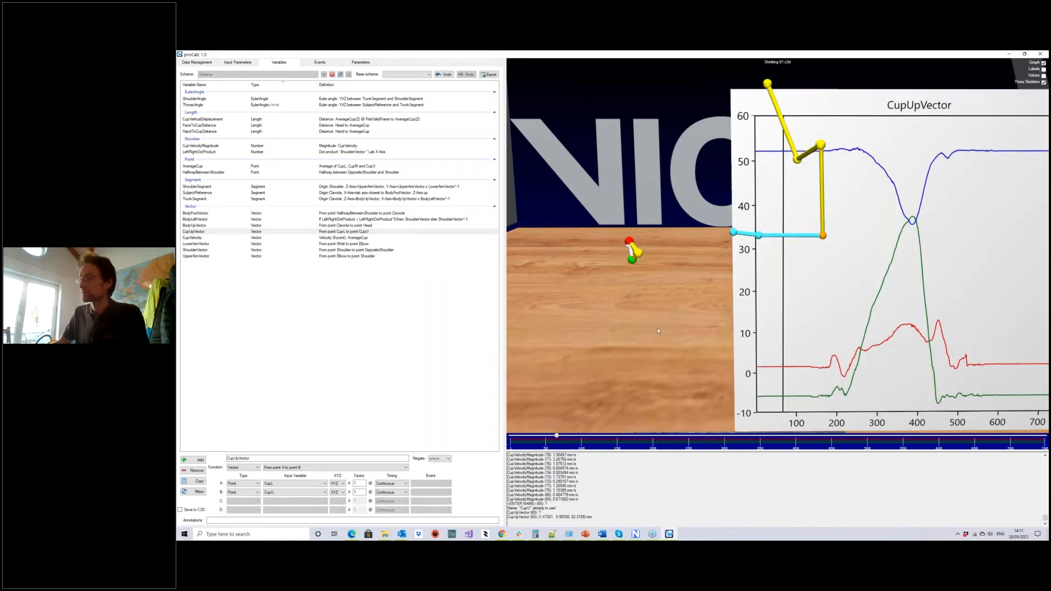
Add a new variable named CupTiltAngle that uses the Angle function Angle: Between A and B.
{"action": "right_click_drag", "start_coordinate": [658, 331], "coordinate": [664, 314]}
{"action": "middle_click_drag", "start_coordinate": [664, 314], "coordinate": [678, 308]}
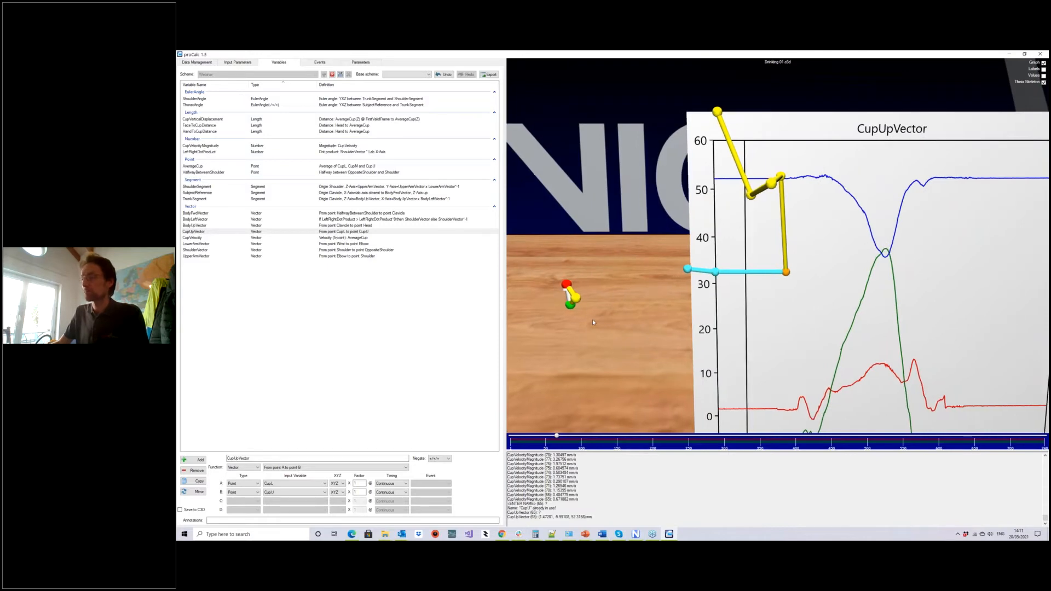
{"action": "left_click", "coordinate": [197, 463]}
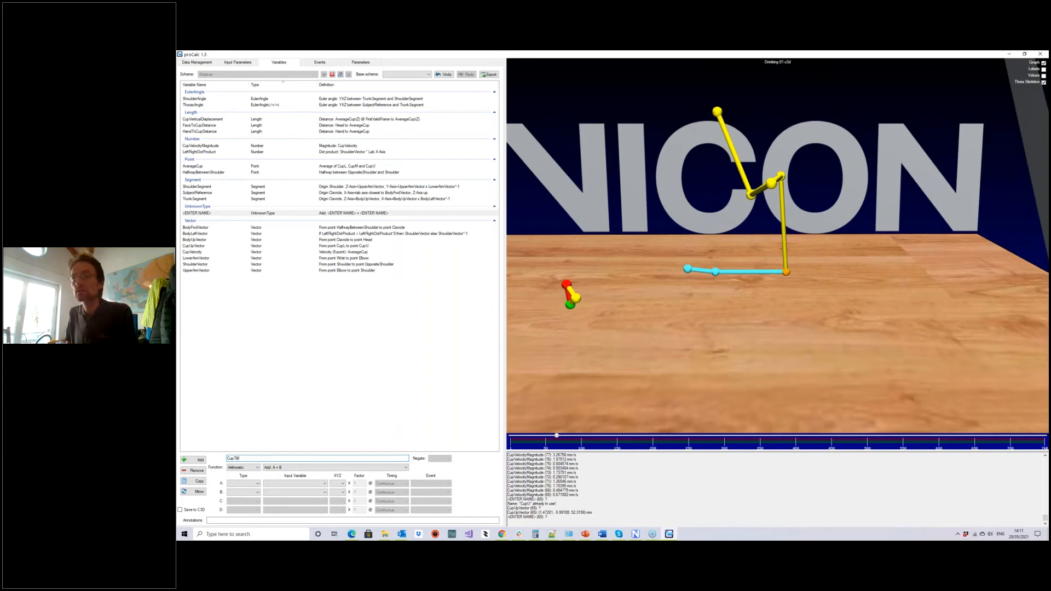
{"action": "type", "text": "Angle"}
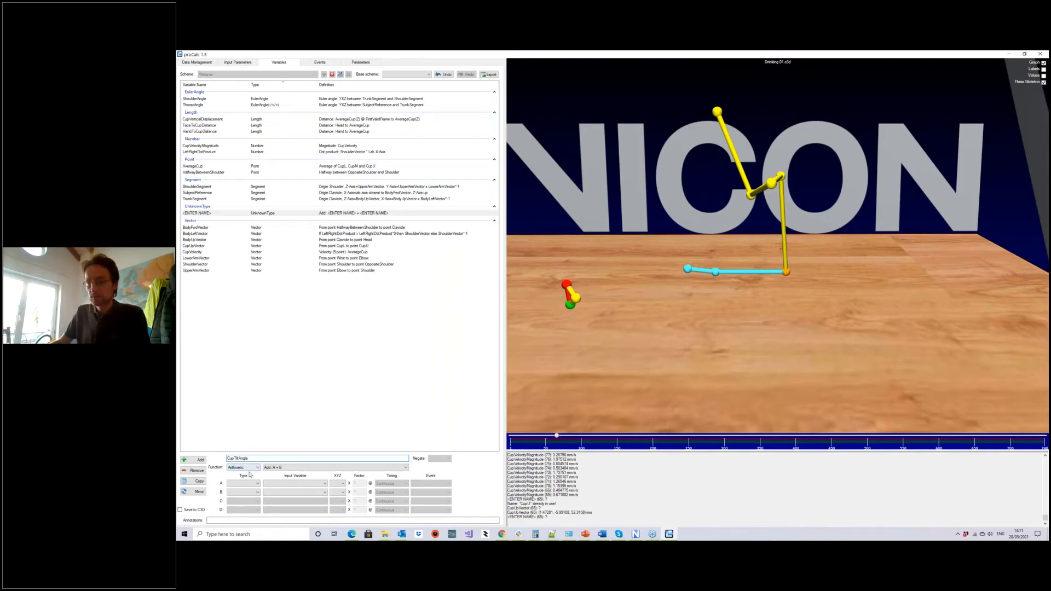
{"action": "key", "text": "Return"}
{"action": "left_click", "coordinate": [248, 468]}
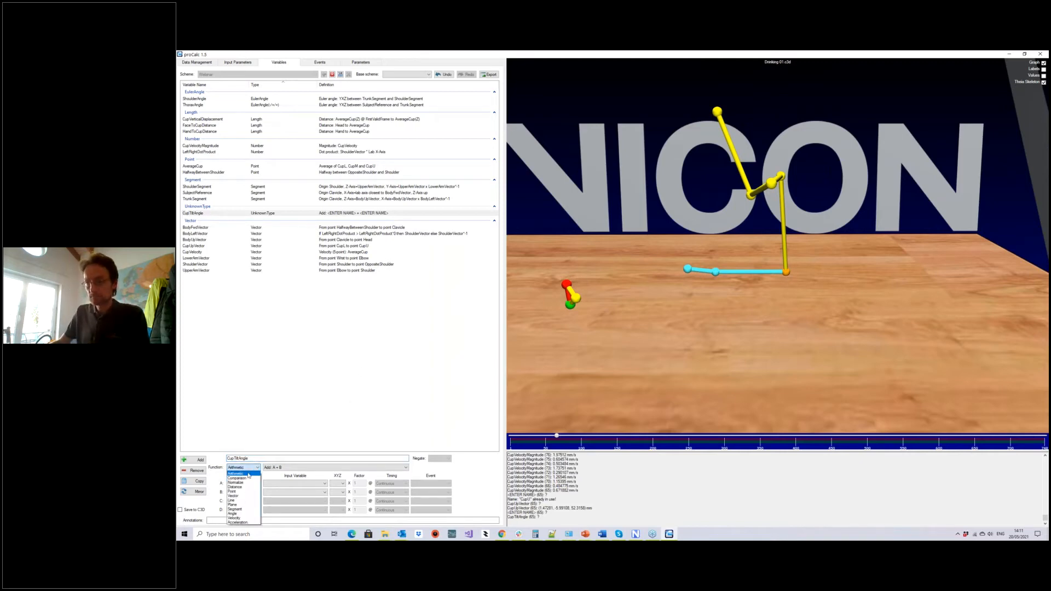
{"action": "left_click", "coordinate": [244, 515]}
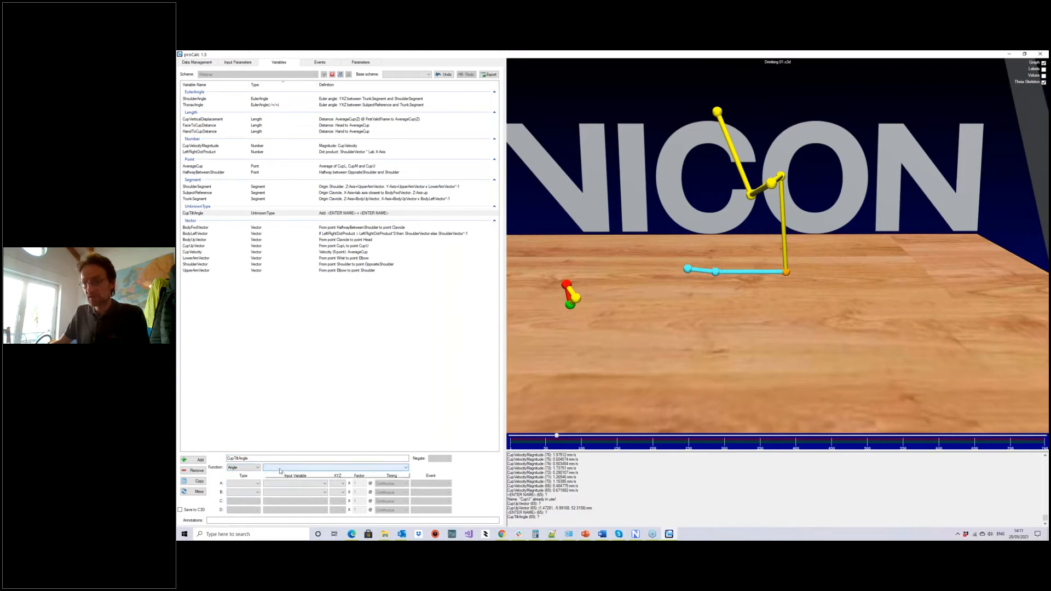
{"action": "left_click", "coordinate": [282, 468]}
{"action": "left_click", "coordinate": [282, 475]}
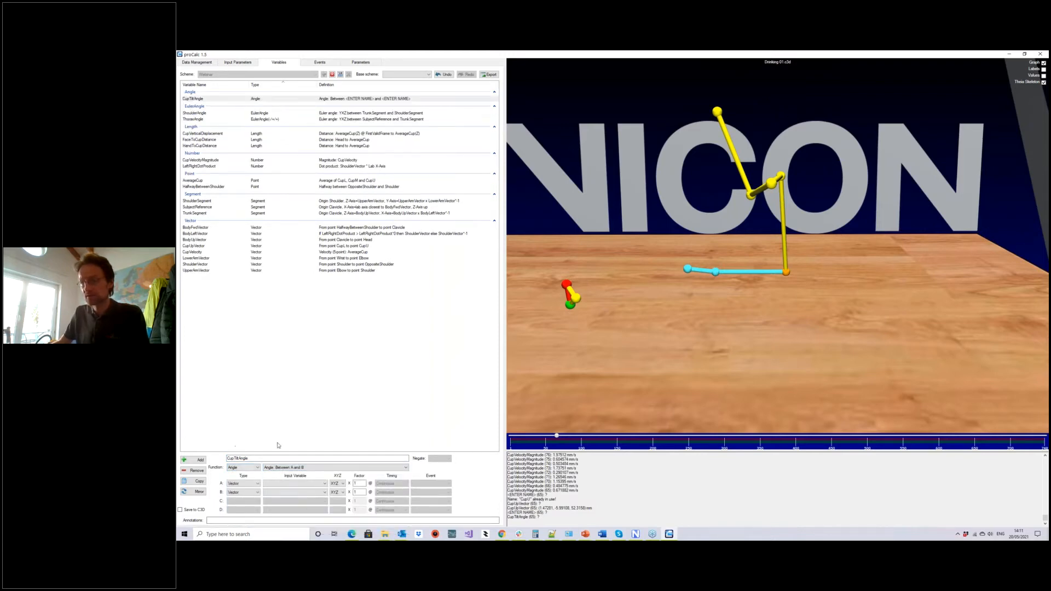
Set input A of CupTiltAngle to CupUpVector and input B to the Lab Z-Axis.
{"action": "left_click", "coordinate": [266, 482]}
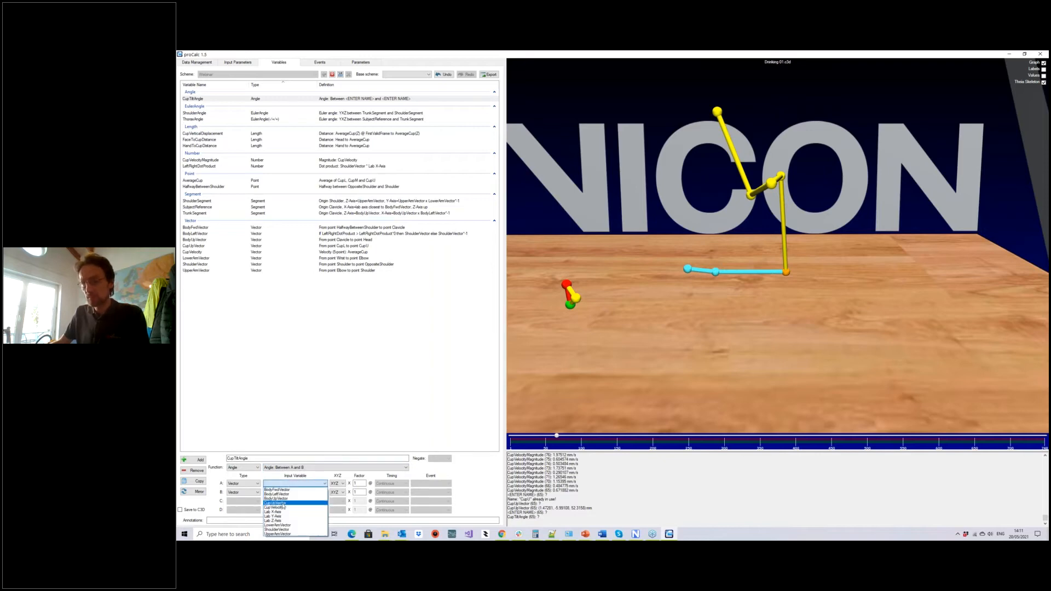
{"action": "left_click", "coordinate": [284, 503]}
{"action": "left_click", "coordinate": [286, 492]}
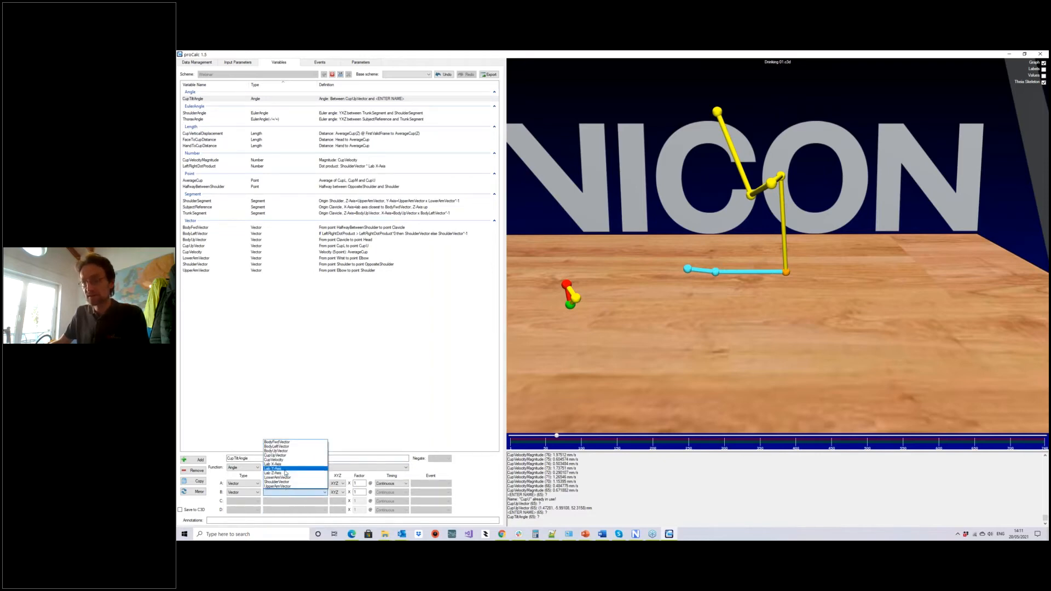
{"action": "left_click", "coordinate": [277, 472]}
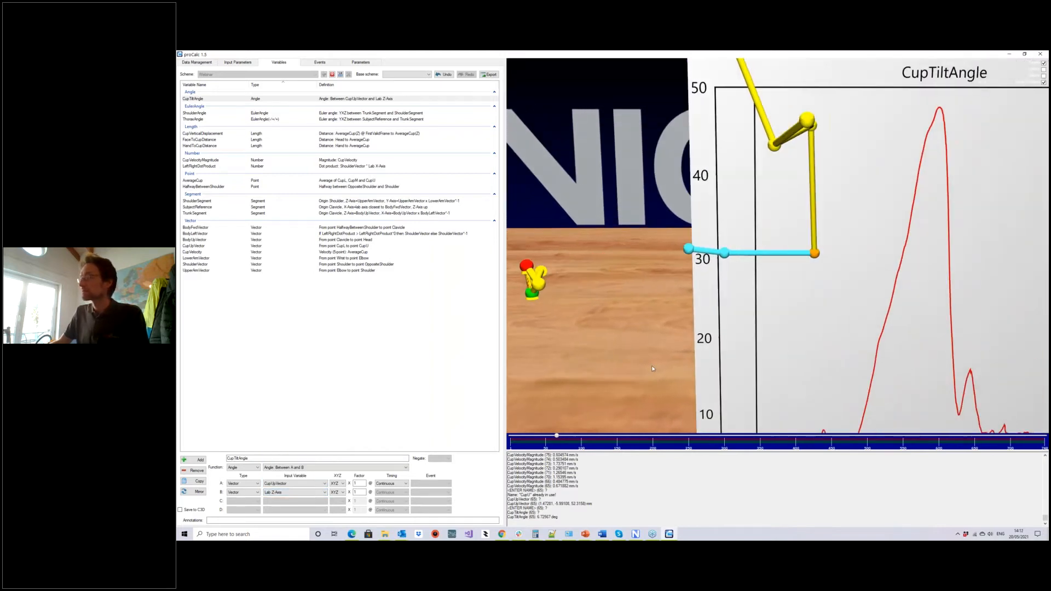
Examine the CupTiltAngle graph alongside the cup and arm model while scrubbing through the early frames of the trial.
{"action": "middle_click_drag", "start_coordinate": [643, 367], "coordinate": [651, 369]}
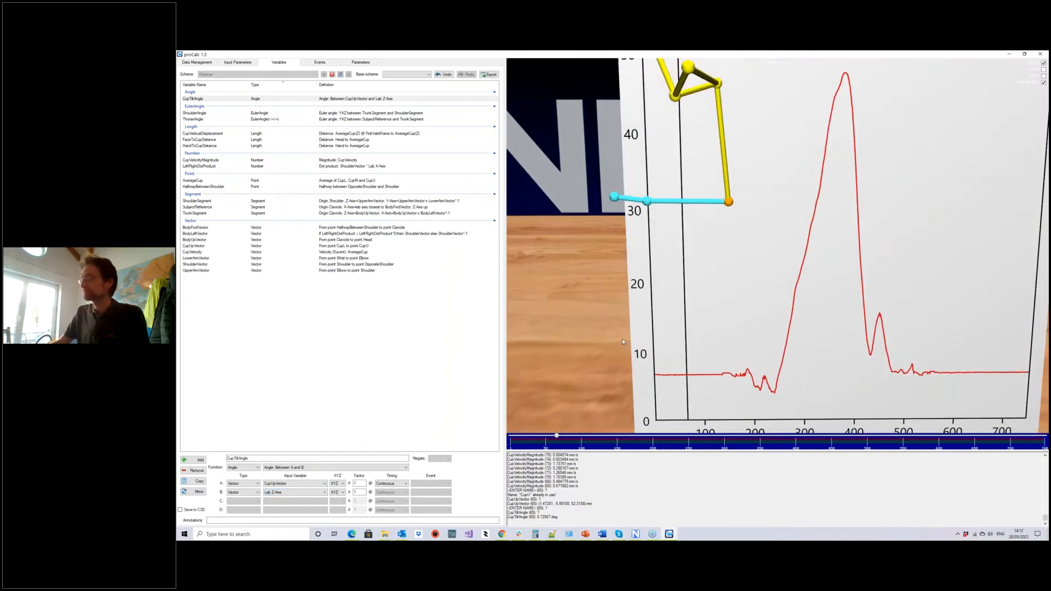
{"action": "scroll", "coordinate": [581, 325], "scroll_direction": "down", "scroll_amount": 3}
{"action": "middle_click_drag", "start_coordinate": [582, 330], "coordinate": [587, 343]}
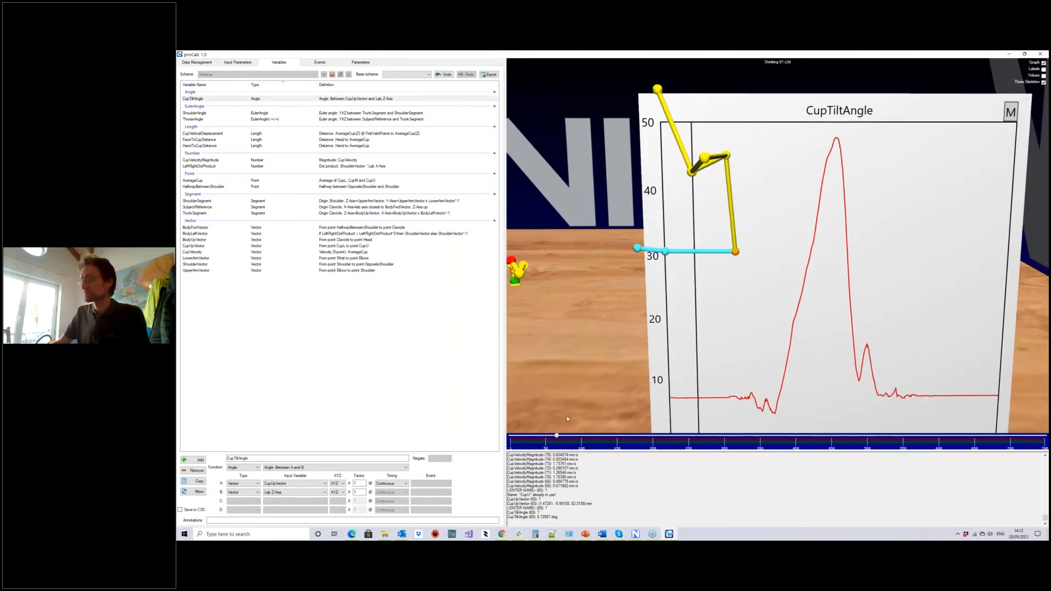
{"action": "left_click_drag", "start_coordinate": [550, 403], "coordinate": [575, 399]}
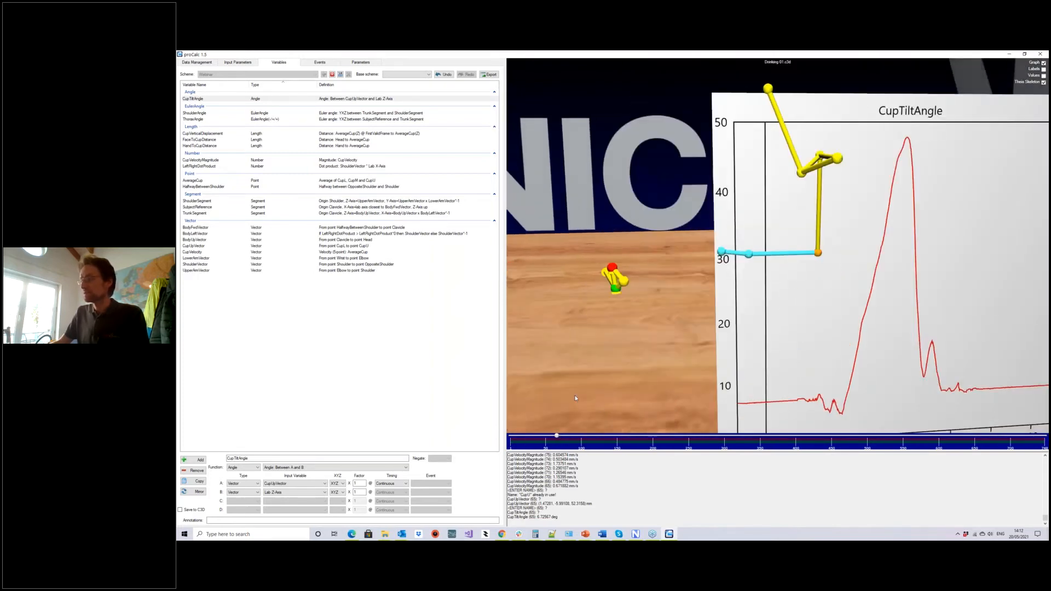
{"action": "mouse_move", "coordinate": [556, 441]}
{"action": "left_mouse_down"}
{"action": "mouse_move", "coordinate": [793, 441]}
{"action": "mouse_move", "coordinate": [674, 441]}
{"action": "mouse_move", "coordinate": [823, 429]}
{"action": "mouse_move", "coordinate": [938, 438]}
{"action": "mouse_move", "coordinate": [555, 441]}
{"action": "left_mouse_up"}
{"action": "scroll", "coordinate": [648, 321], "scroll_direction": "down", "scroll_amount": 3}
{"action": "left_click_drag", "start_coordinate": [648, 322], "coordinate": [604, 336]}
{"action": "scroll", "coordinate": [636, 317], "scroll_direction": "up", "scroll_amount": 3}
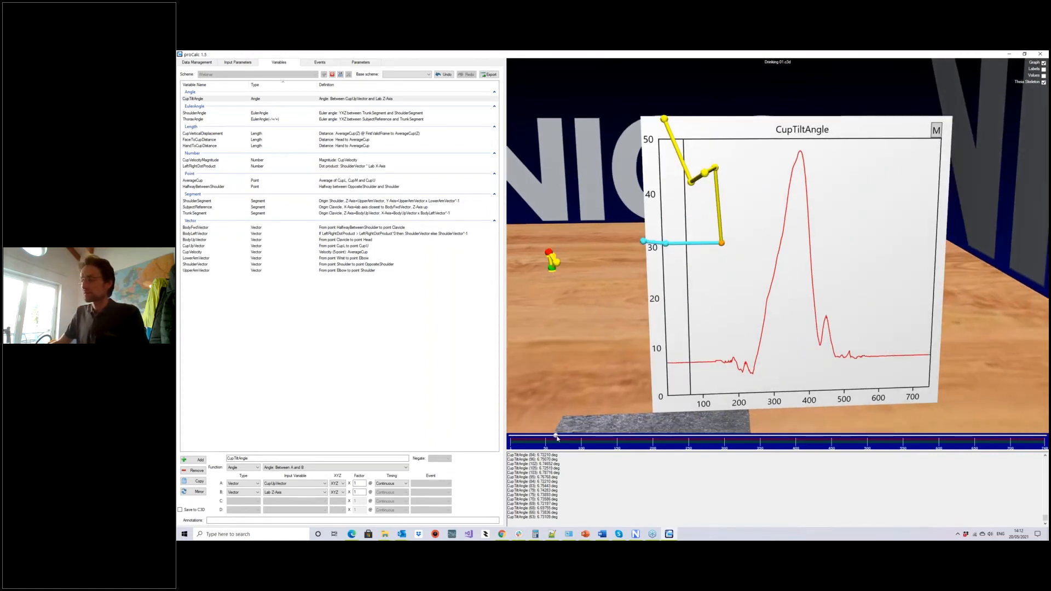
{"action": "left_click_drag", "start_coordinate": [555, 436], "coordinate": [564, 437]}
{"action": "middle_click_drag", "start_coordinate": [551, 328], "coordinate": [603, 345]}
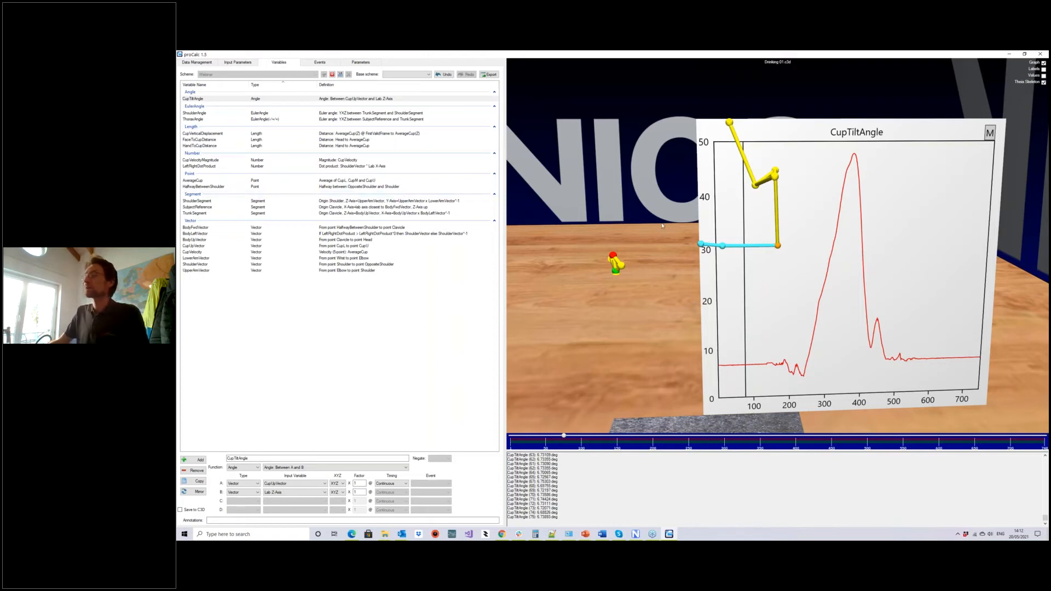
{"action": "left_click_drag", "start_coordinate": [662, 225], "coordinate": [742, 251]}
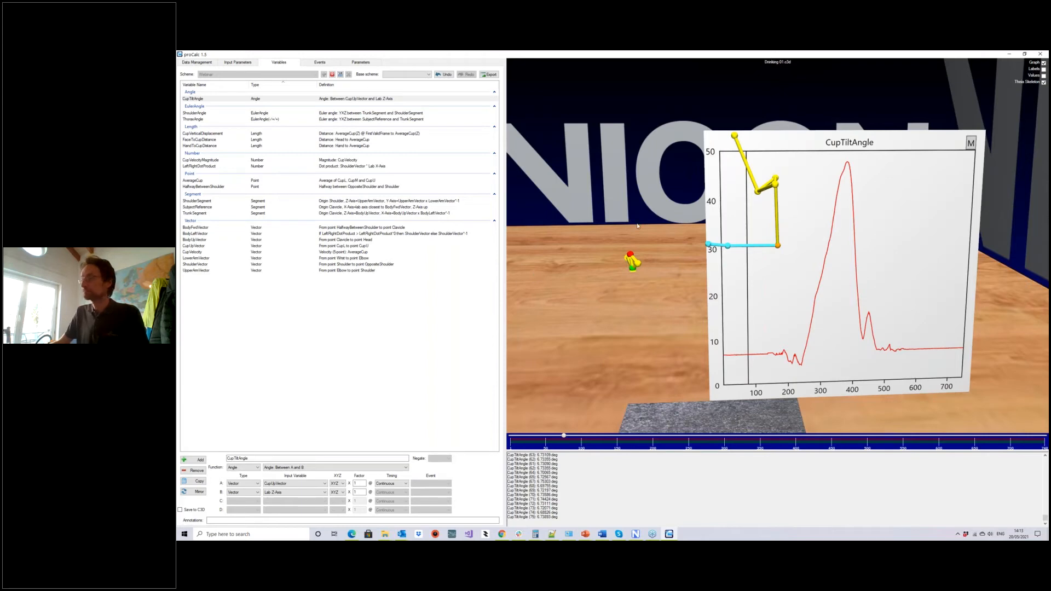
Scrub the trial back to its first frame while examining the cup tilt angle graph and the clavicle marker.
{"action": "middle_click_drag", "start_coordinate": [727, 224], "coordinate": [729, 259]}
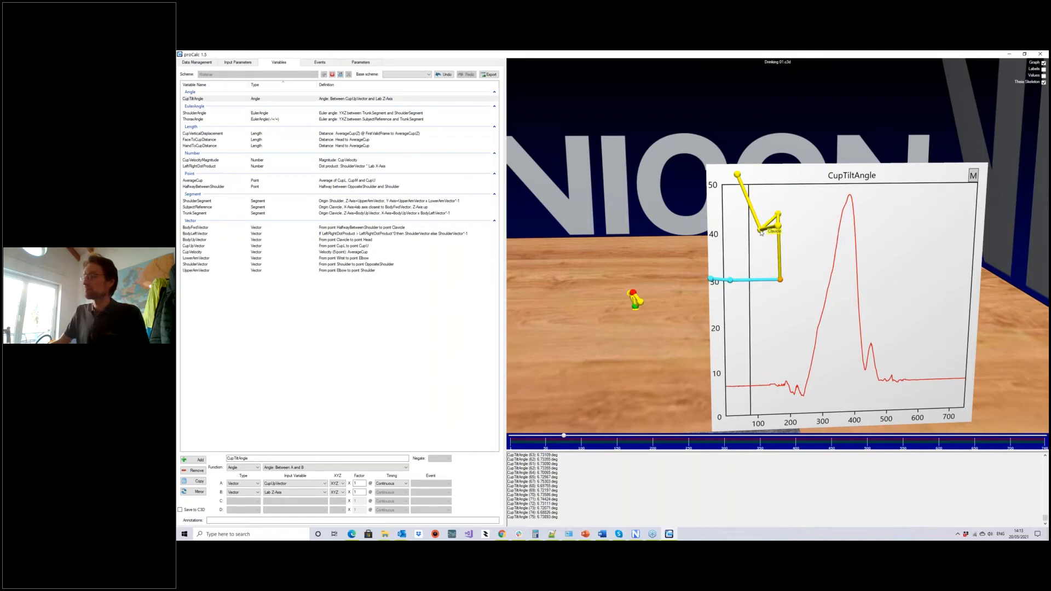
{"action": "left_click_drag", "start_coordinate": [564, 437], "coordinate": [510, 442]}
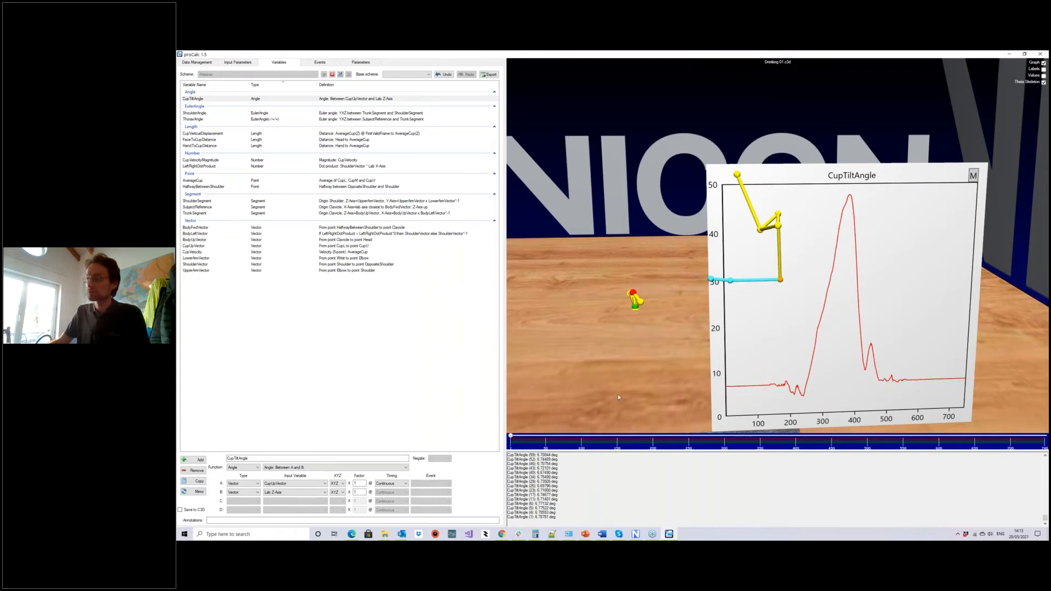
{"action": "mouse_move", "coordinate": [511, 436]}
{"action": "left_mouse_down"}
{"action": "mouse_move", "coordinate": [698, 443]}
{"action": "mouse_move", "coordinate": [510, 438]}
{"action": "left_mouse_up"}
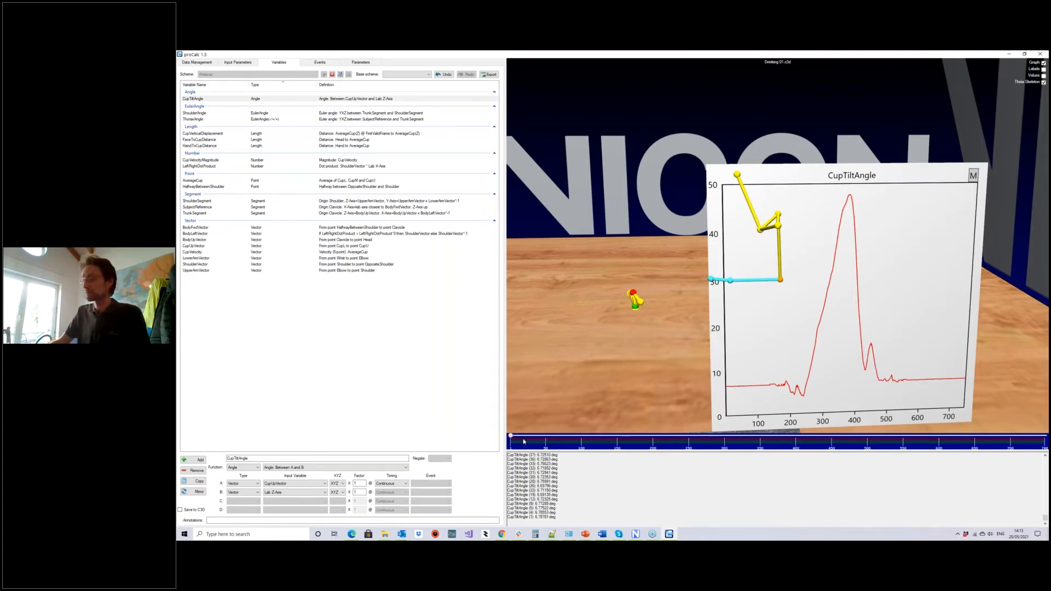
{"action": "left_click_drag", "start_coordinate": [524, 441], "coordinate": [509, 460]}
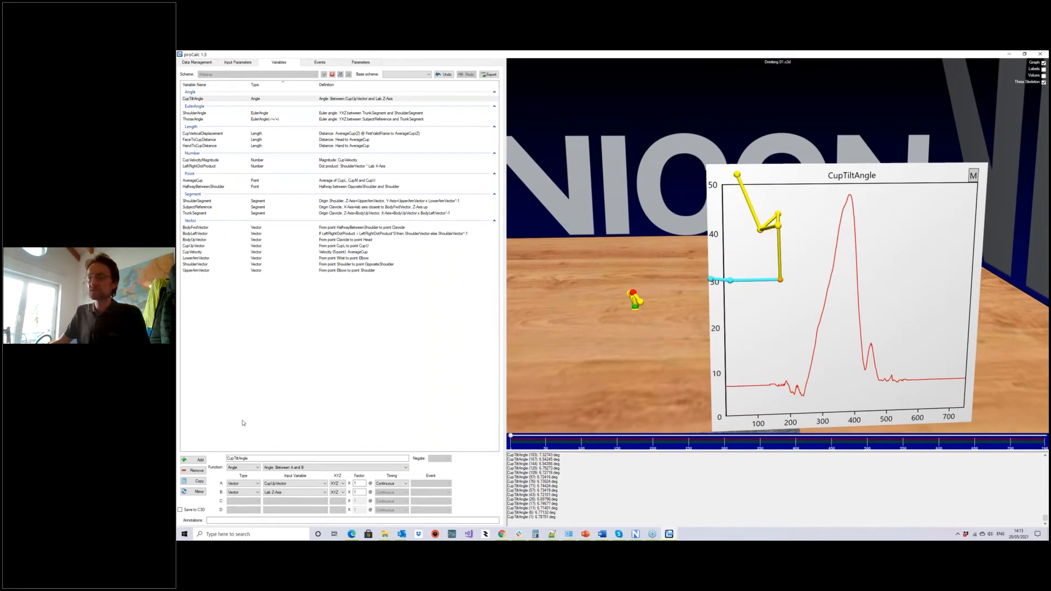
Add a variable named ClavicleInSubjectReferenceFrame using the Point function "Transform: A to B's local coordinates".
{"action": "left_click", "coordinate": [200, 461]}
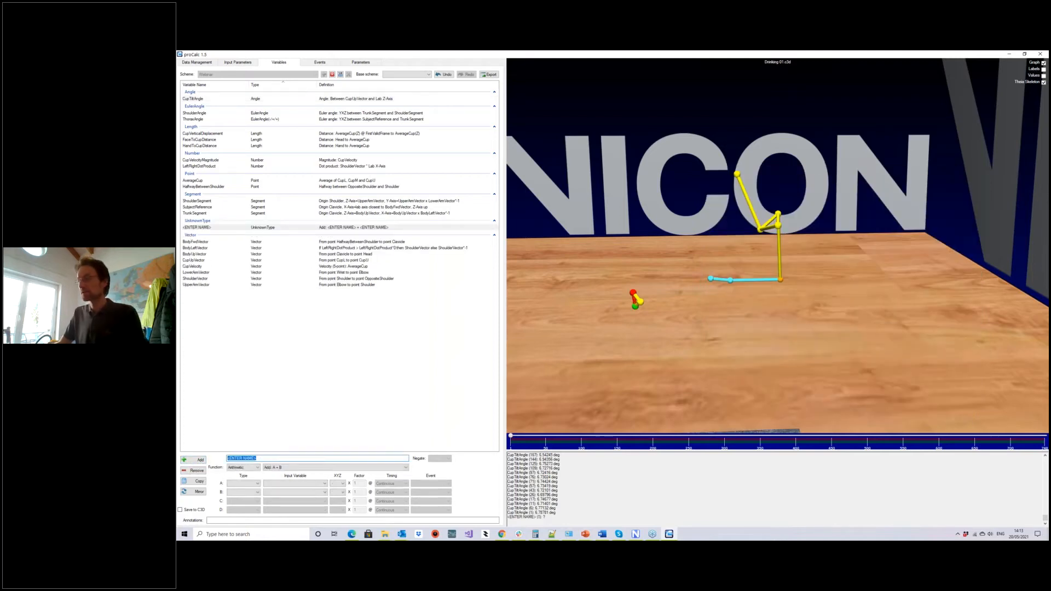
{"action": "type", "text": "C"}
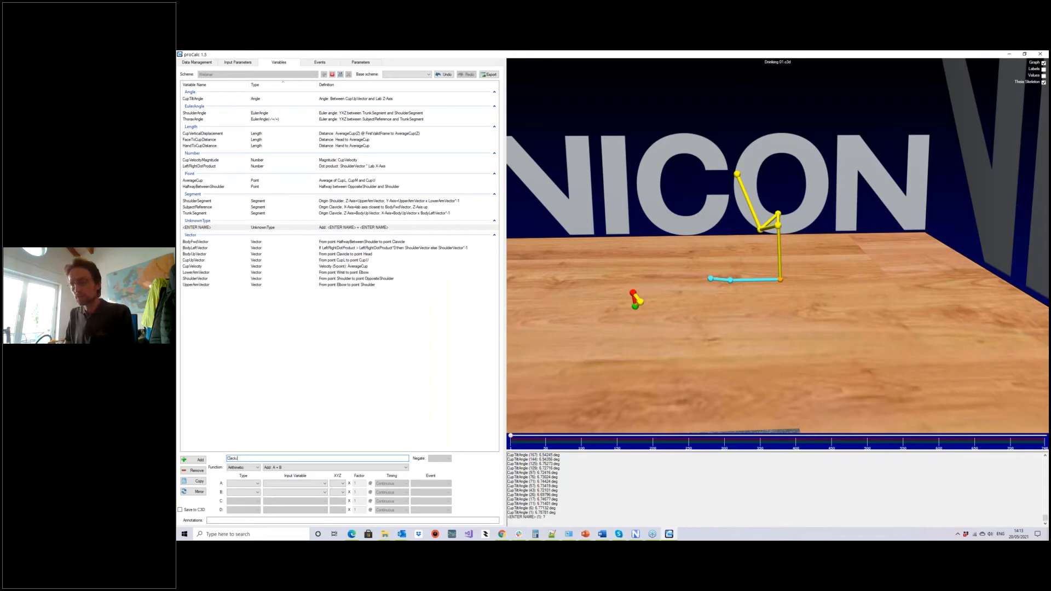
{"action": "type", "text": "lavicleInSubjectReferenceFrame"}
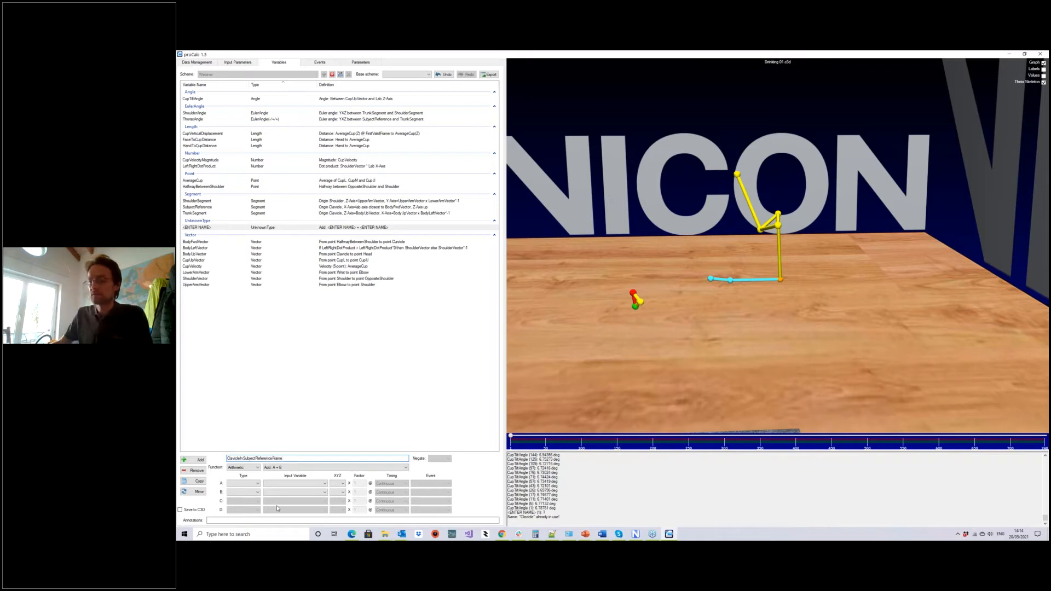
{"action": "left_click", "coordinate": [251, 468]}
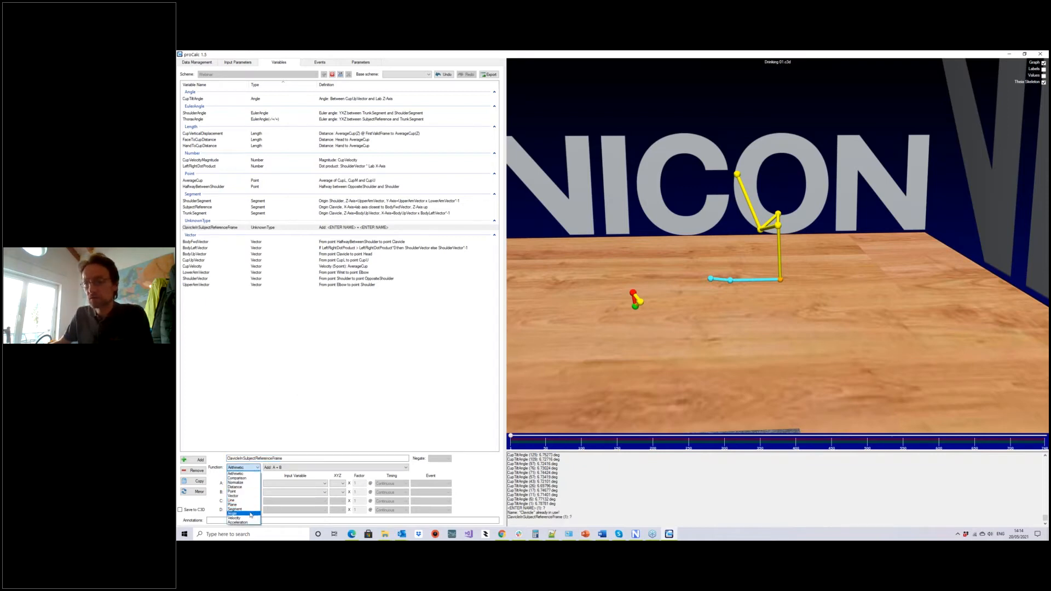
{"action": "left_click", "coordinate": [247, 492]}
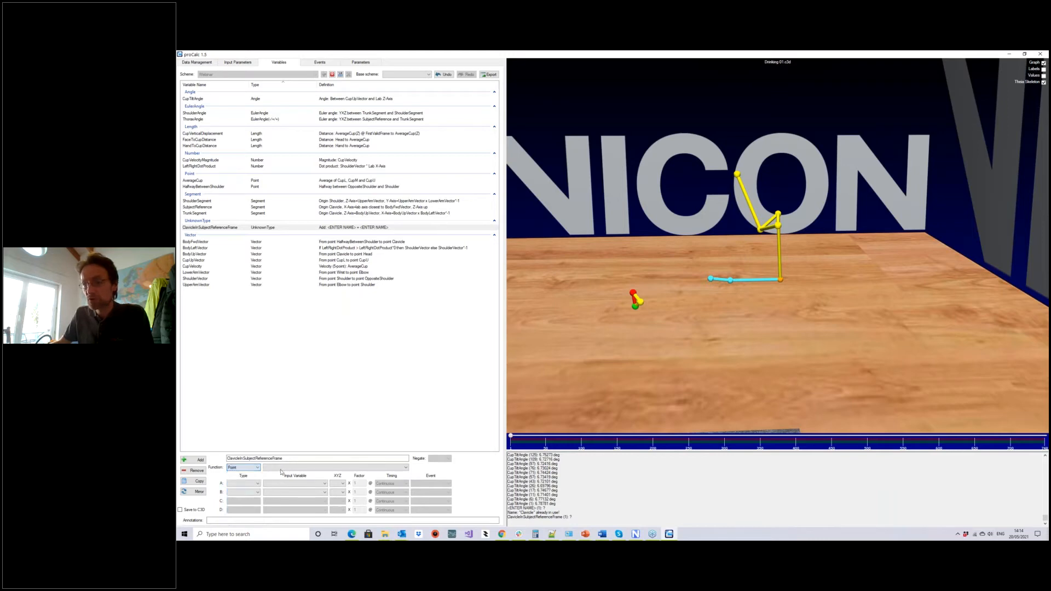
{"action": "left_click", "coordinate": [285, 468]}
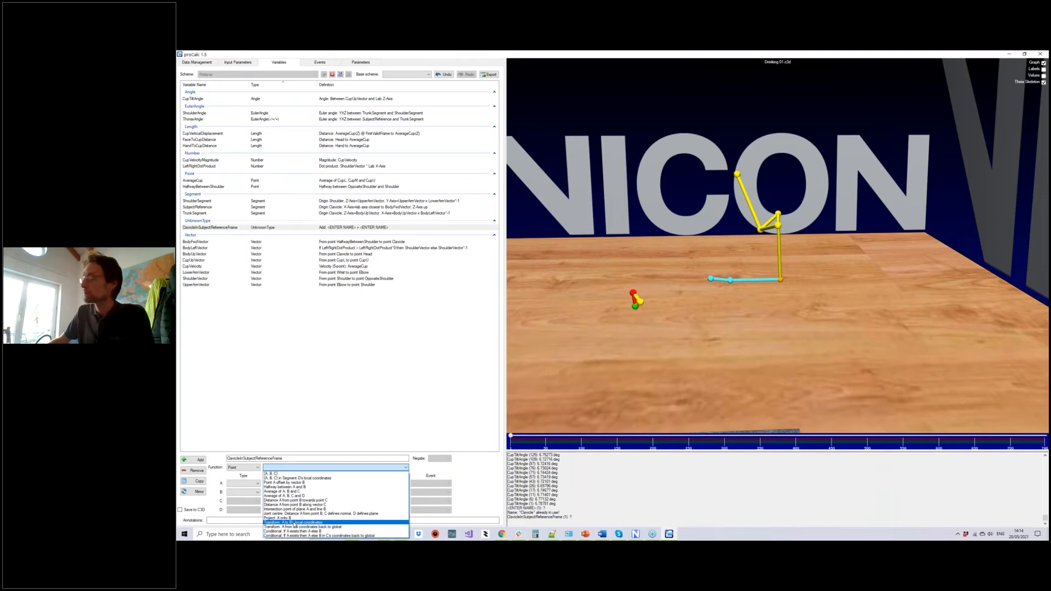
{"action": "left_click", "coordinate": [294, 523]}
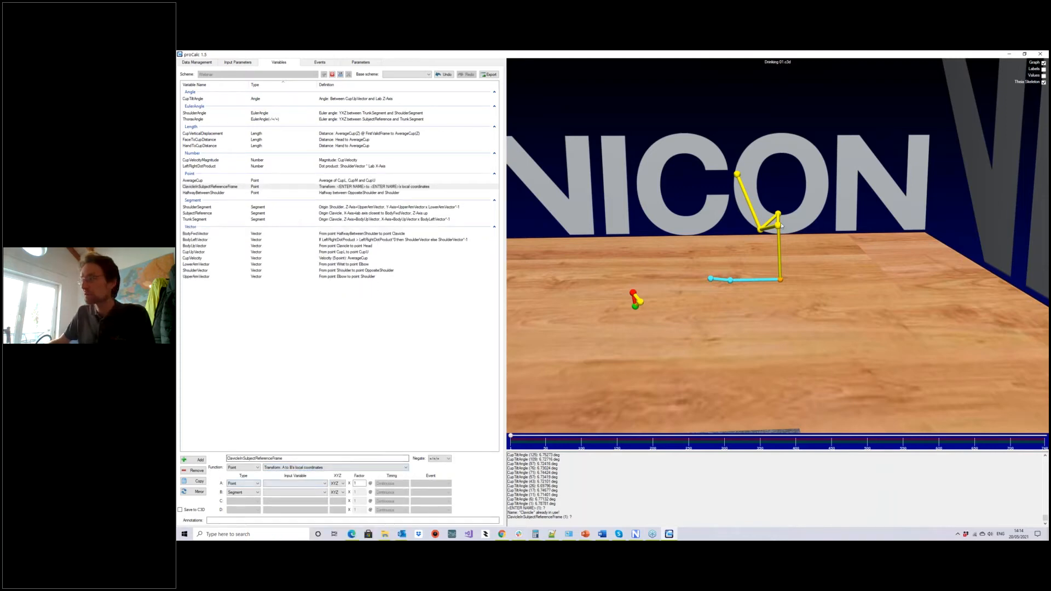
Set input A of the transform to the Clavicle point and input B to the SubjectReference segment.
{"action": "left_click", "coordinate": [761, 233]}
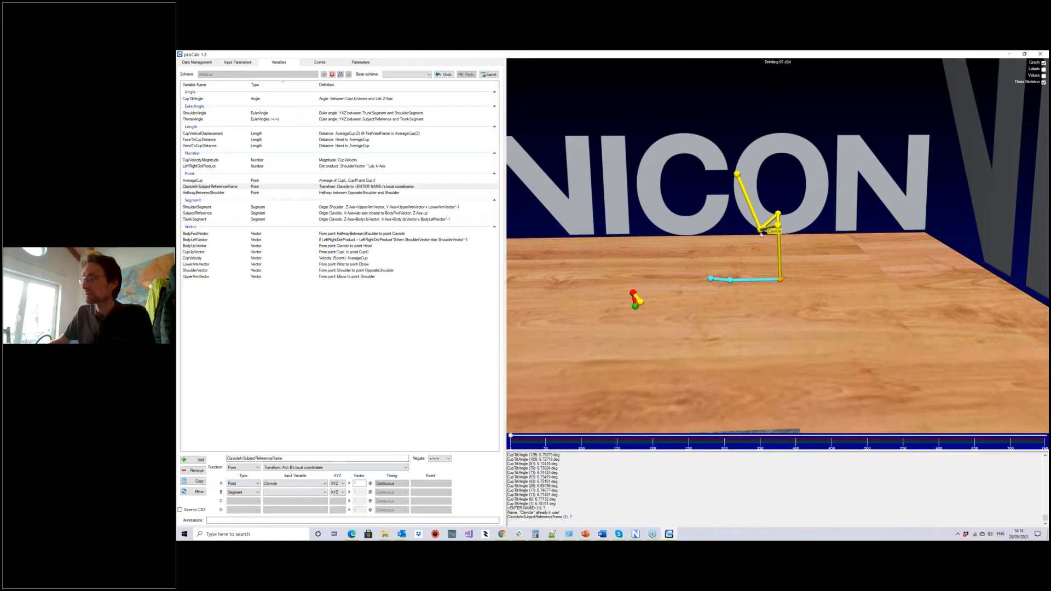
{"action": "left_click", "coordinate": [295, 492]}
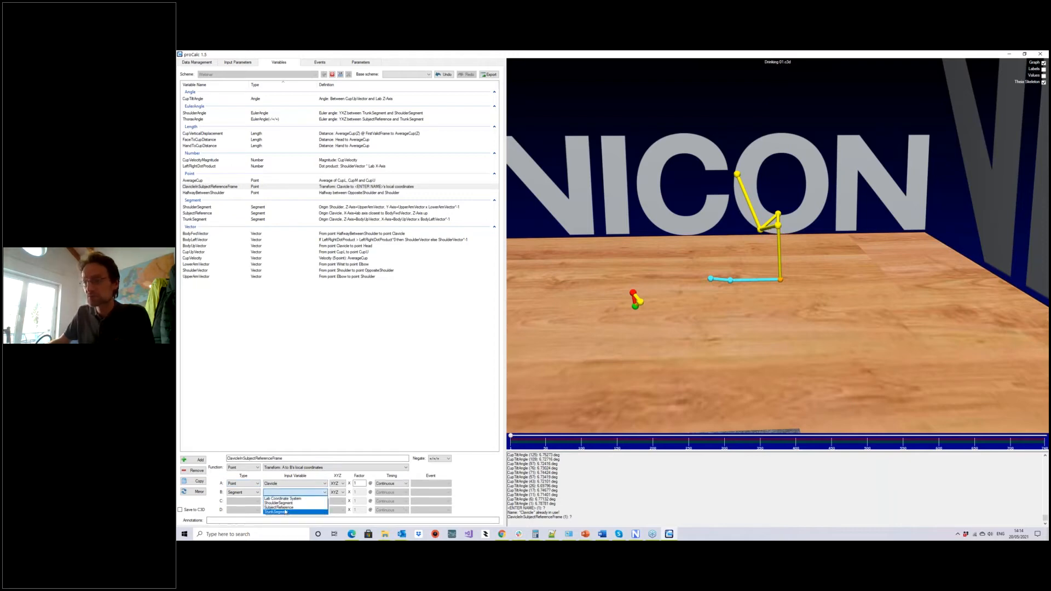
{"action": "left_click", "coordinate": [281, 507]}
Check the transformed clavicle graph over the opening frames and set the SubjectReference input's timing to FirstValidFrame.
{"action": "mouse_move", "coordinate": [598, 304]}
{"action": "left_mouse_down"}
{"action": "mouse_move", "coordinate": [608, 314]}
{"action": "mouse_move", "coordinate": [599, 315]}
{"action": "left_mouse_up"}
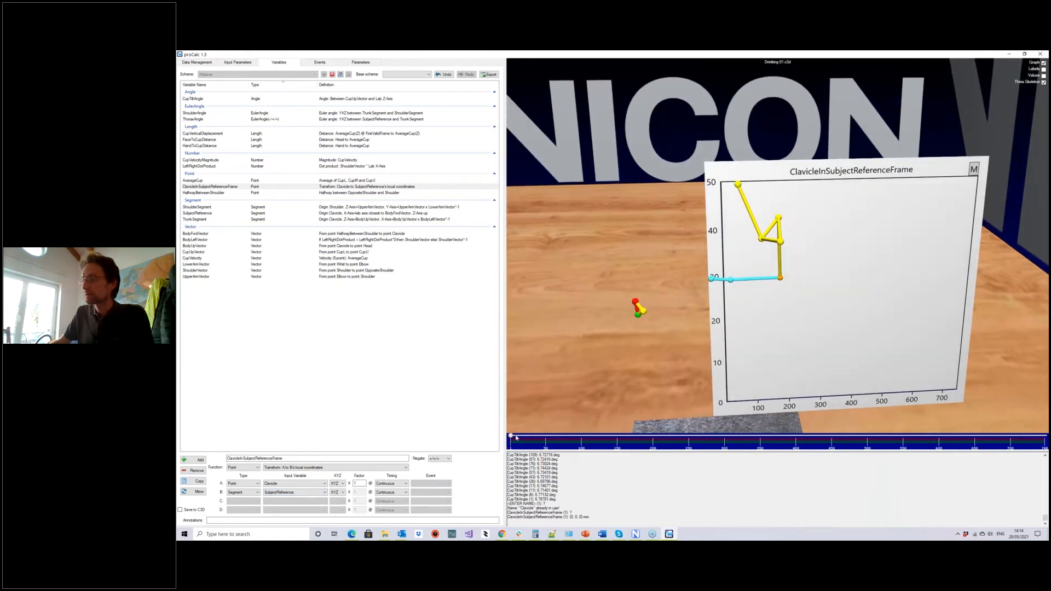
{"action": "mouse_move", "coordinate": [512, 436]}
{"action": "left_mouse_down"}
{"action": "mouse_move", "coordinate": [975, 437]}
{"action": "mouse_move", "coordinate": [509, 436]}
{"action": "left_mouse_up"}
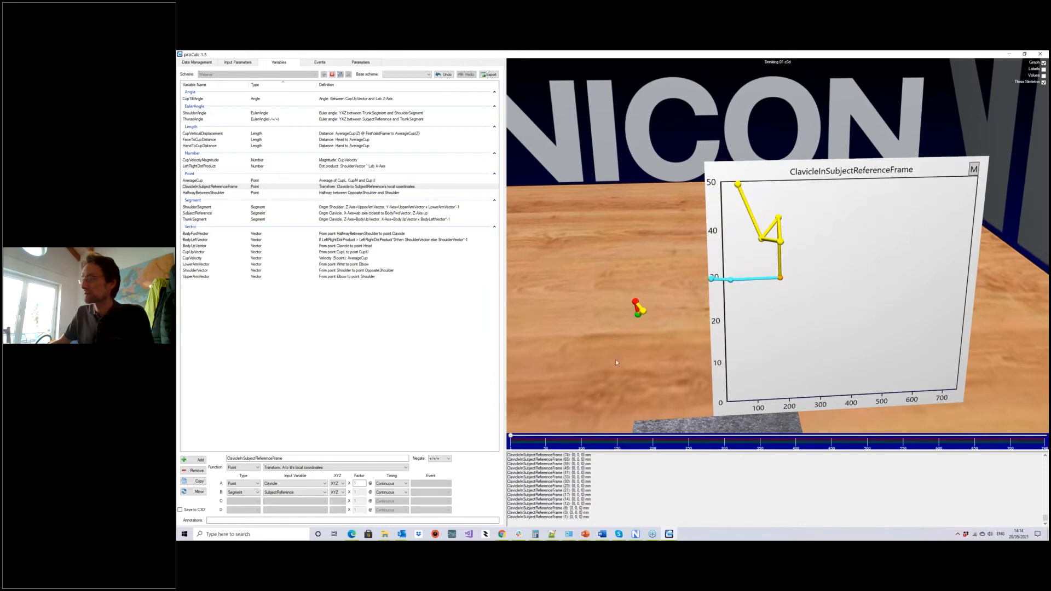
{"action": "left_click_drag", "start_coordinate": [617, 366], "coordinate": [596, 284]}
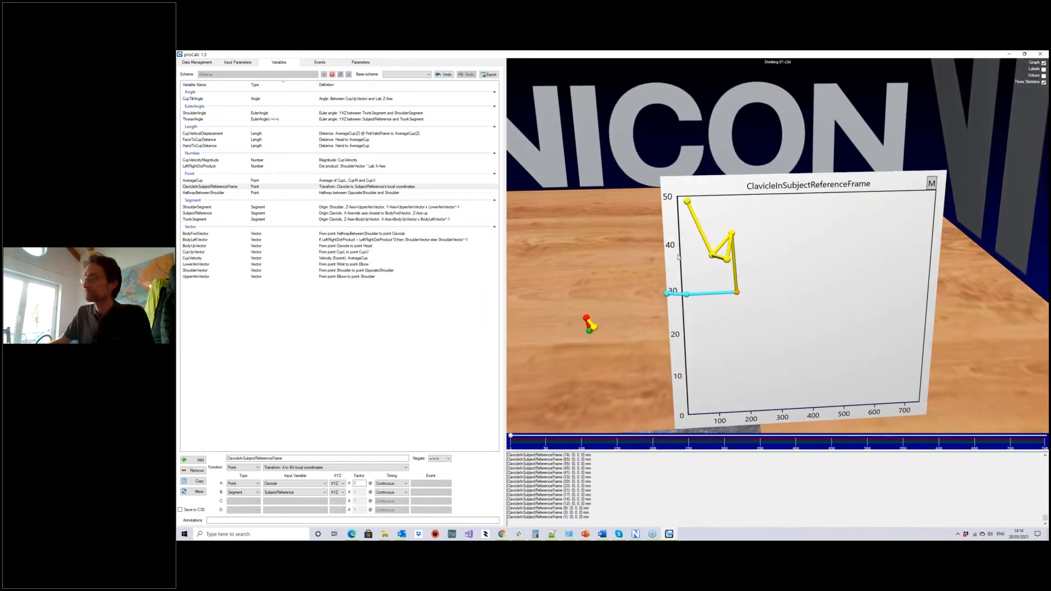
{"action": "left_click_drag", "start_coordinate": [622, 402], "coordinate": [638, 402]}
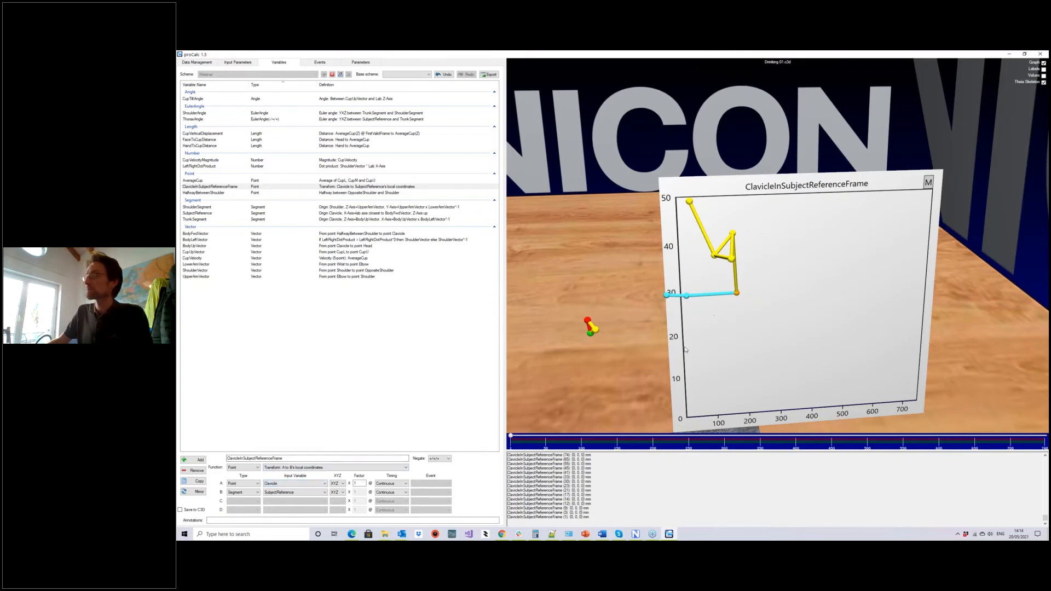
{"action": "left_click", "coordinate": [392, 492]}
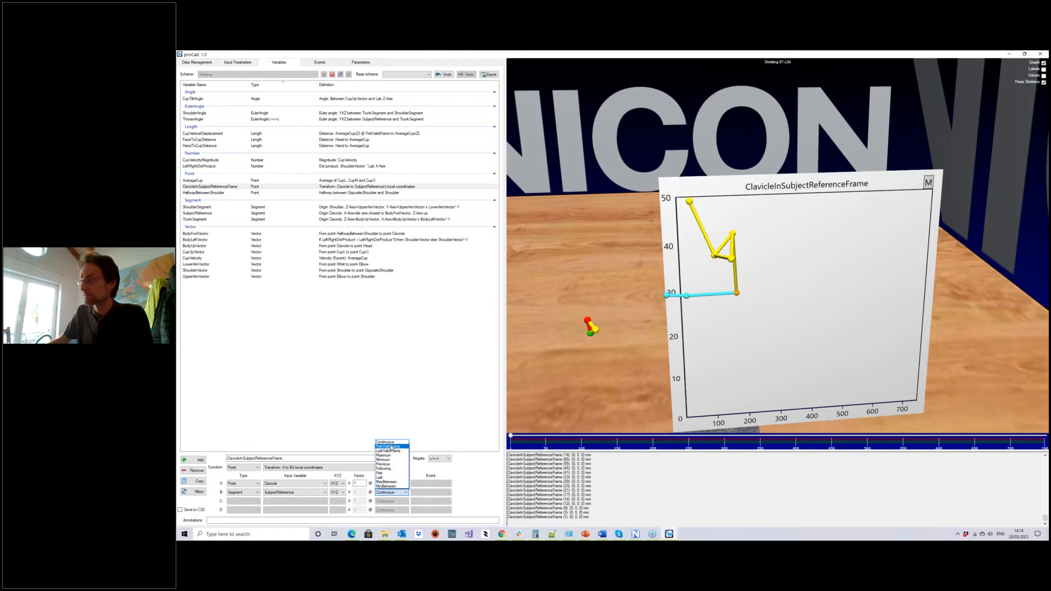
{"action": "left_click", "coordinate": [392, 447]}
{"action": "left_click_drag", "start_coordinate": [583, 397], "coordinate": [565, 371]}
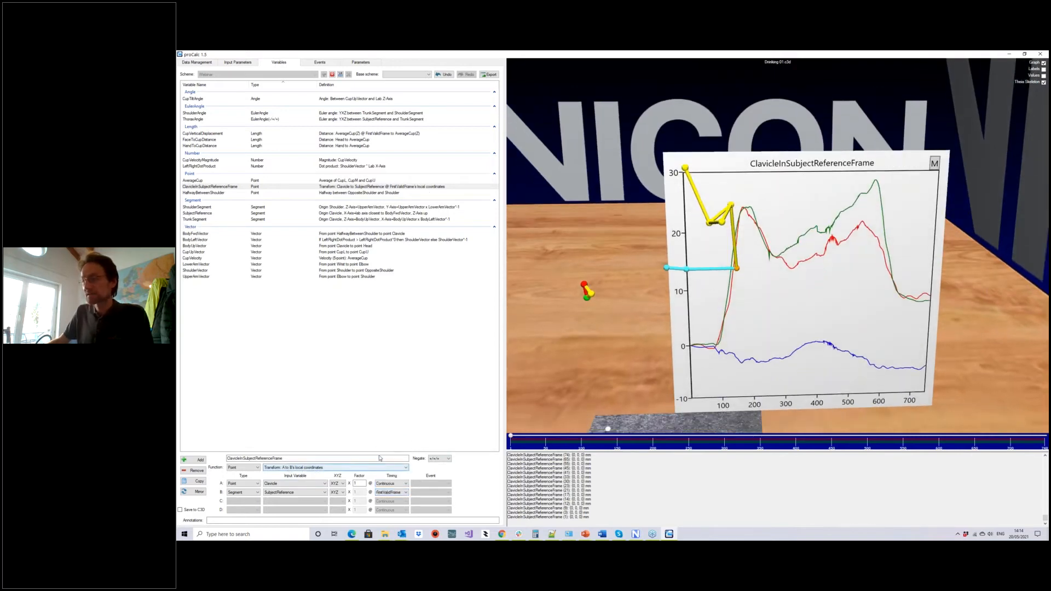
{"action": "left_click_drag", "start_coordinate": [615, 363], "coordinate": [563, 389]}
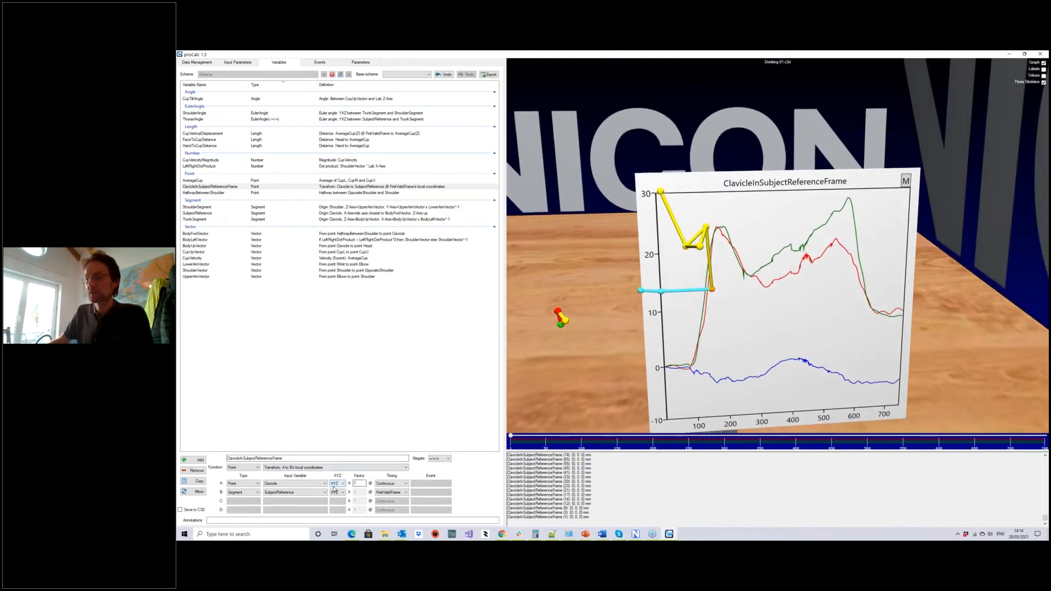
Try the transform with only the clavicle's X or Y component, and restore the input to XYZ.
{"action": "left_click", "coordinate": [340, 485]}
{"action": "left_click", "coordinate": [342, 509]}
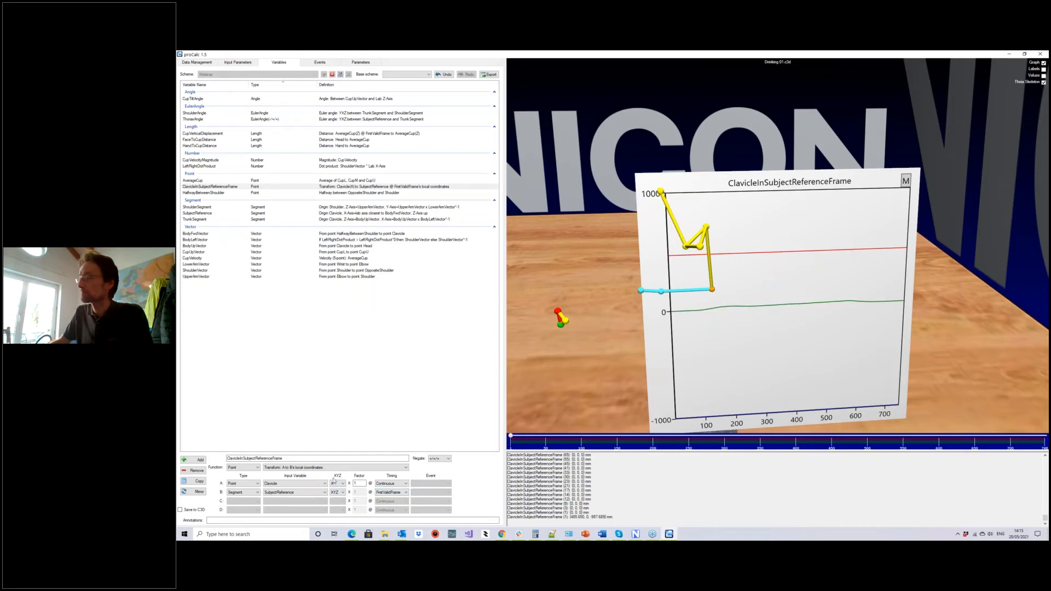
{"action": "left_click", "coordinate": [338, 484]}
{"action": "left_click", "coordinate": [337, 513]}
{"action": "left_click", "coordinate": [339, 485]}
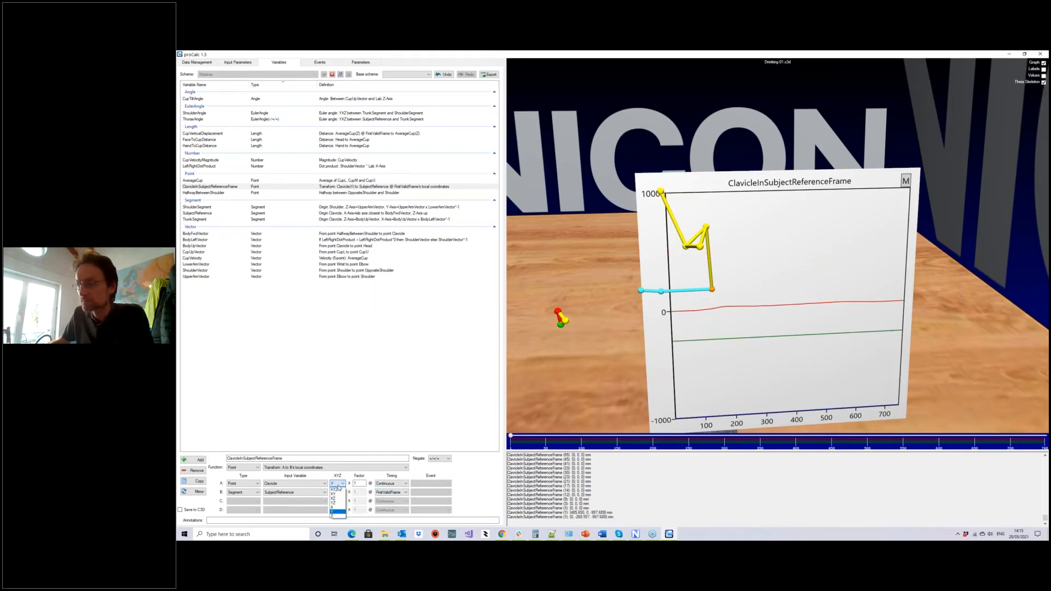
{"action": "left_click", "coordinate": [340, 507]}
{"action": "left_click", "coordinate": [339, 485]}
{"action": "left_click", "coordinate": [337, 490]}
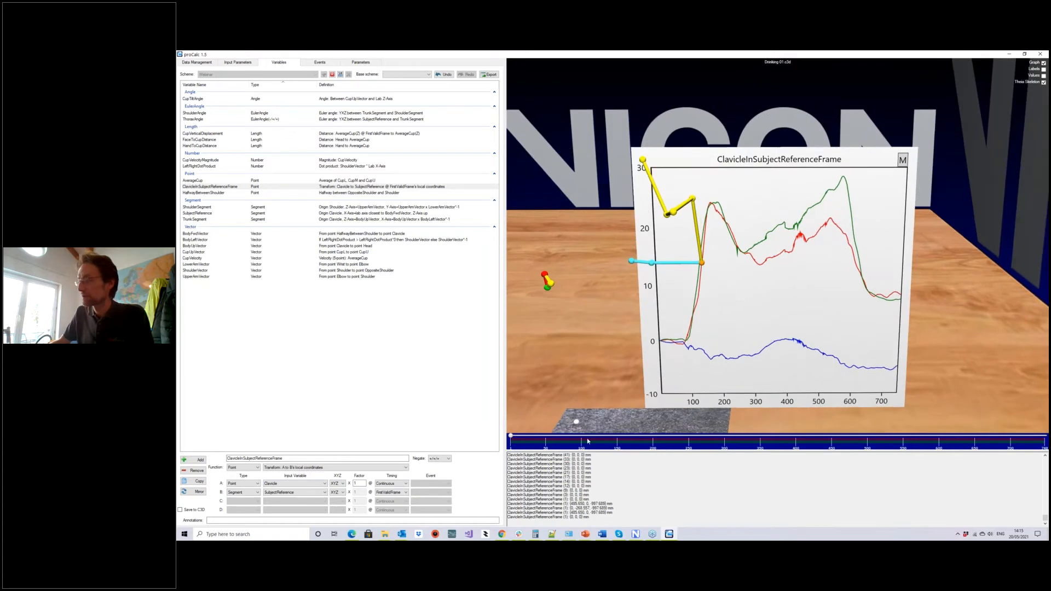
Scrub forward through the trial and back to the first frame to compare the clavicle's displacement curves with the trunk movement.
{"action": "left_click_drag", "start_coordinate": [513, 435], "coordinate": [871, 441]}
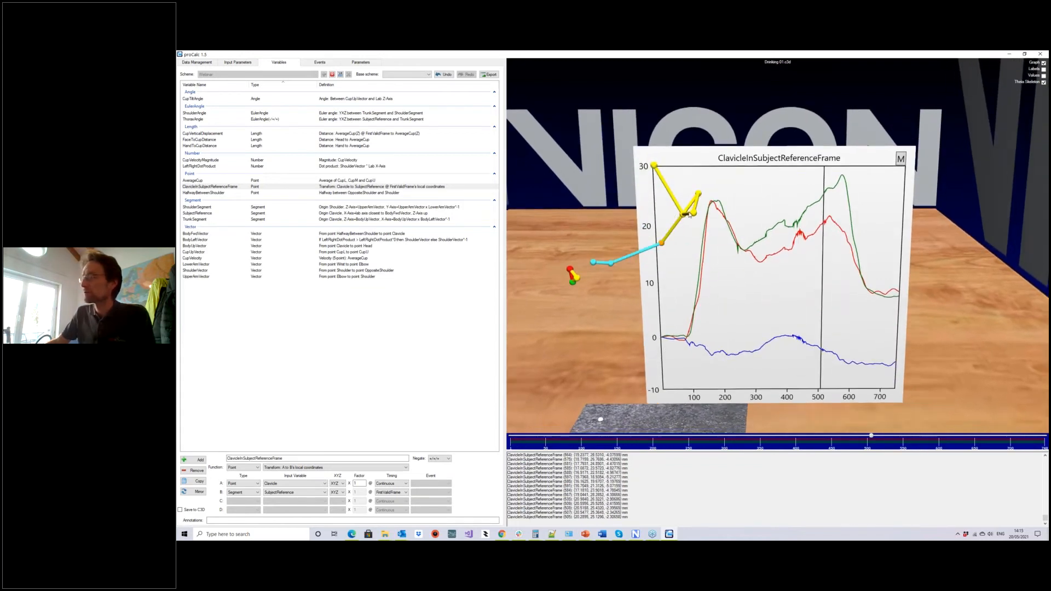
{"action": "left_click_drag", "start_coordinate": [871, 438], "coordinate": [517, 433]}
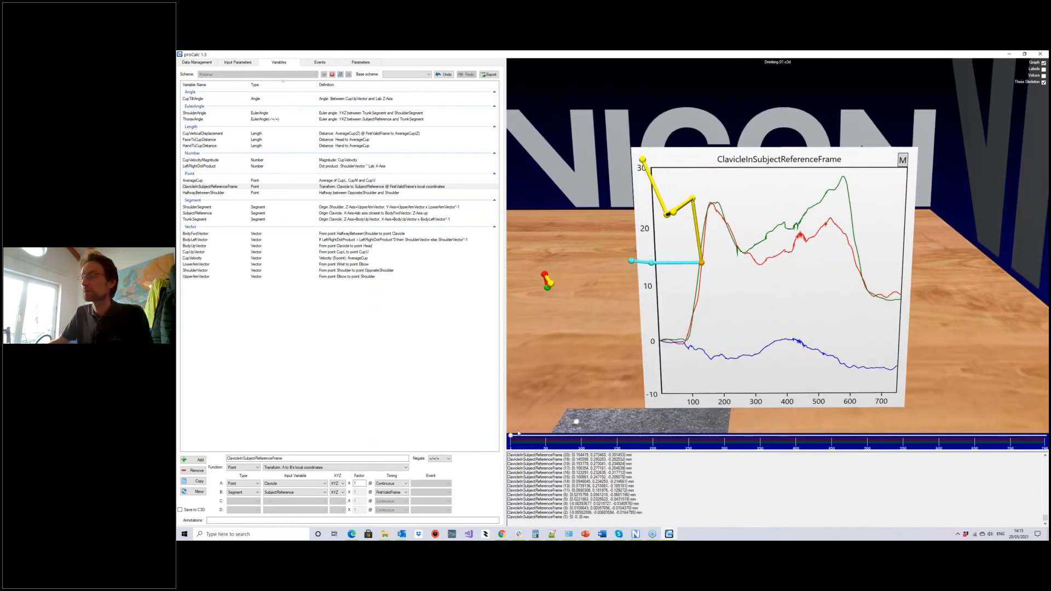
{"action": "left_click_drag", "start_coordinate": [544, 383], "coordinate": [559, 382]}
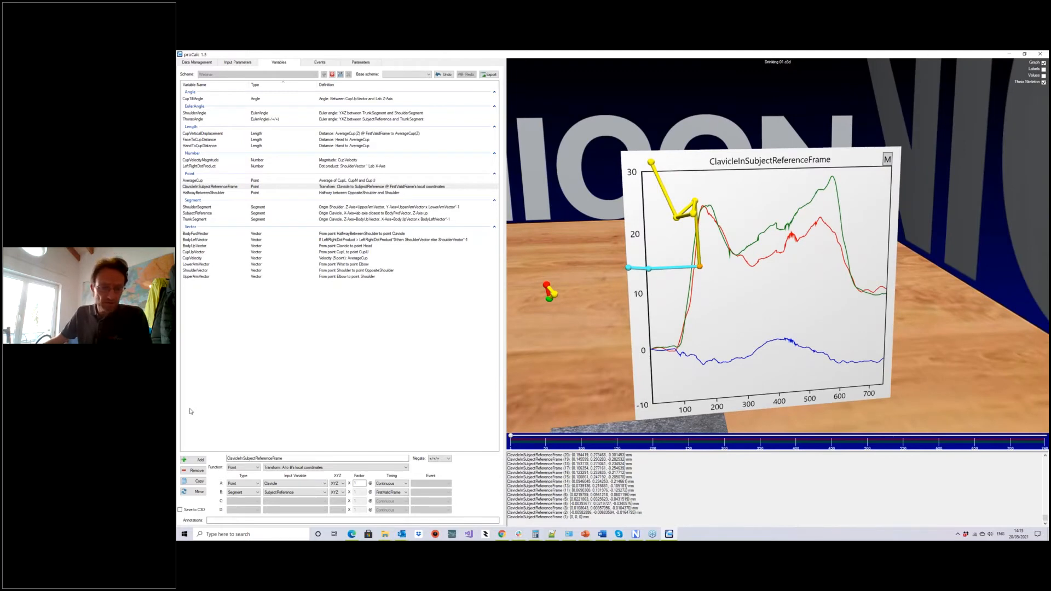
{"action": "key", "text": "alt+Tab"}
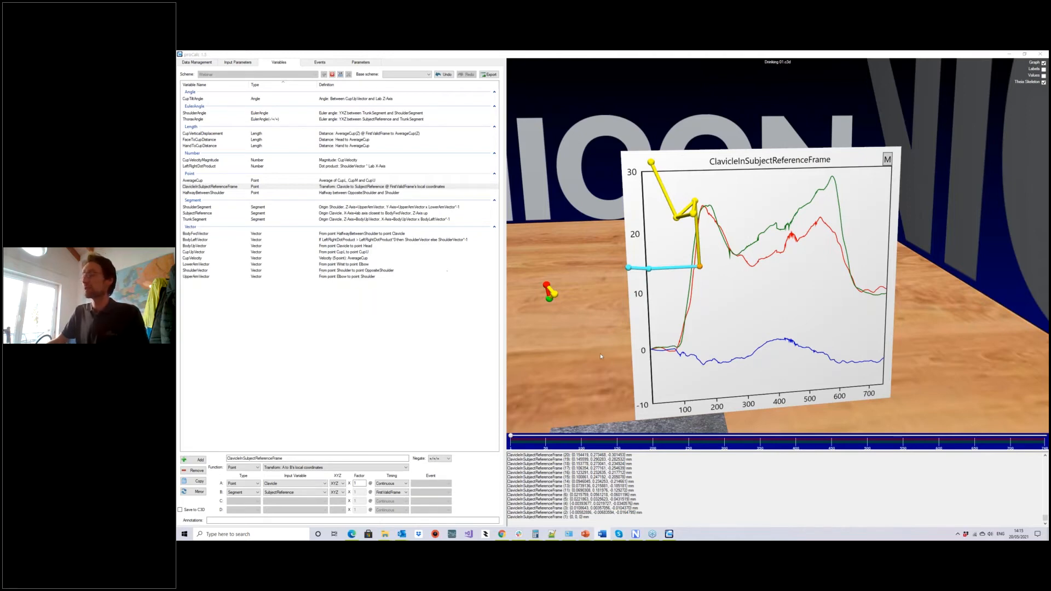
{"action": "left_click_drag", "start_coordinate": [583, 350], "coordinate": [560, 303]}
{"action": "left_click_drag", "start_coordinate": [510, 438], "coordinate": [620, 436]}
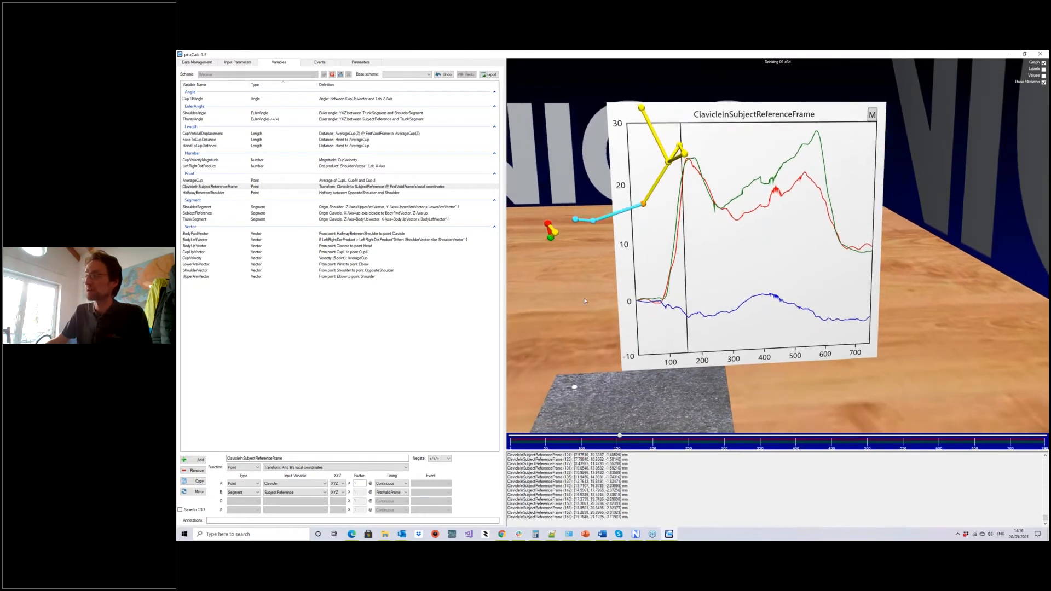
{"action": "middle_click_drag", "start_coordinate": [566, 423], "coordinate": [589, 422]}
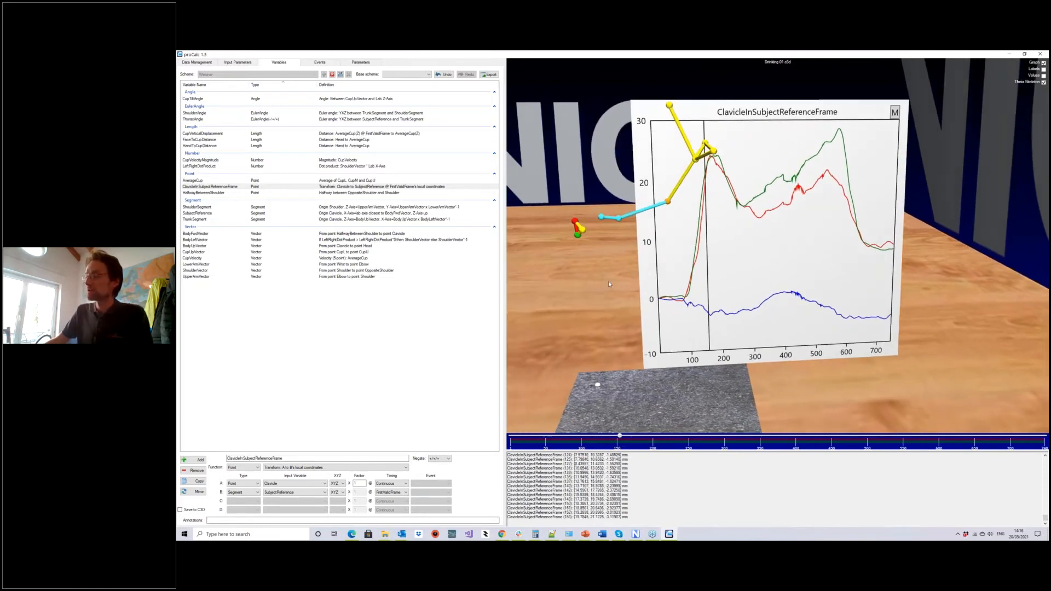
{"action": "left_click_drag", "start_coordinate": [623, 437], "coordinate": [508, 438]}
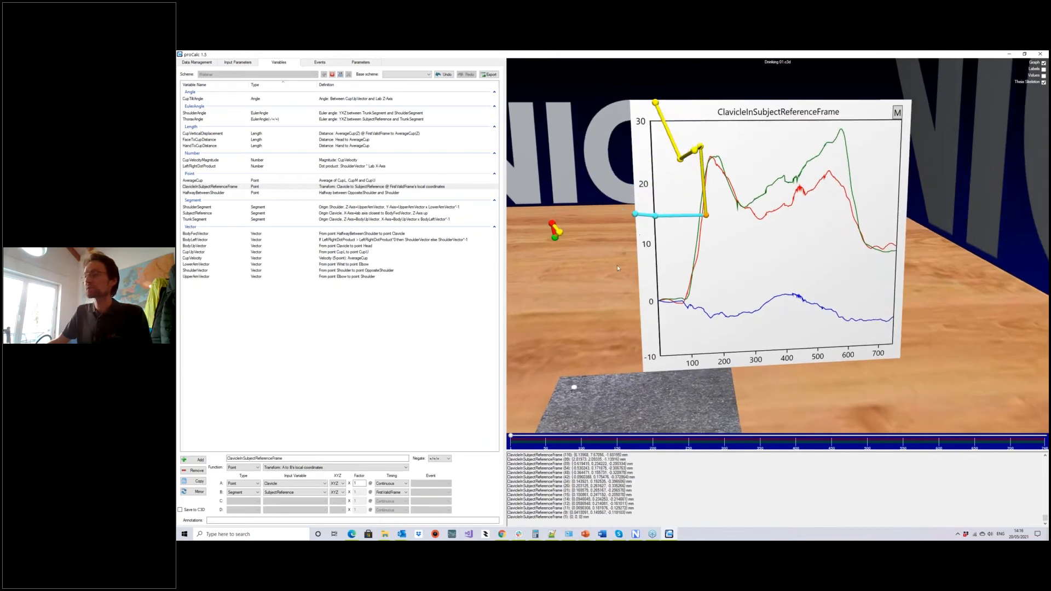
{"action": "middle_click_drag", "start_coordinate": [590, 310], "coordinate": [585, 311]}
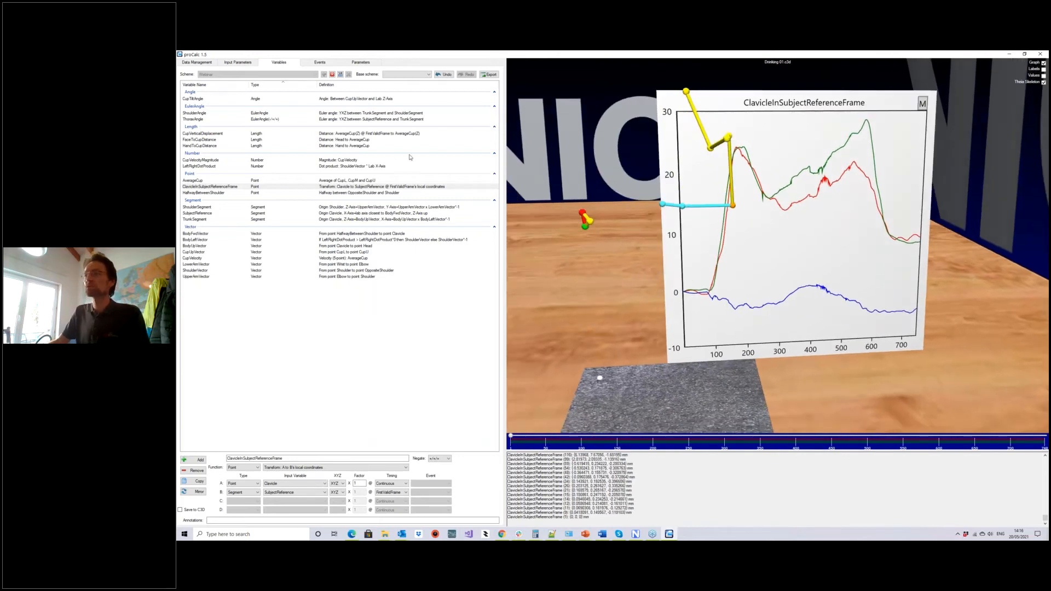
Save the variables scheme and create a new events scheme named Webinar.
{"action": "left_click", "coordinate": [340, 75]}
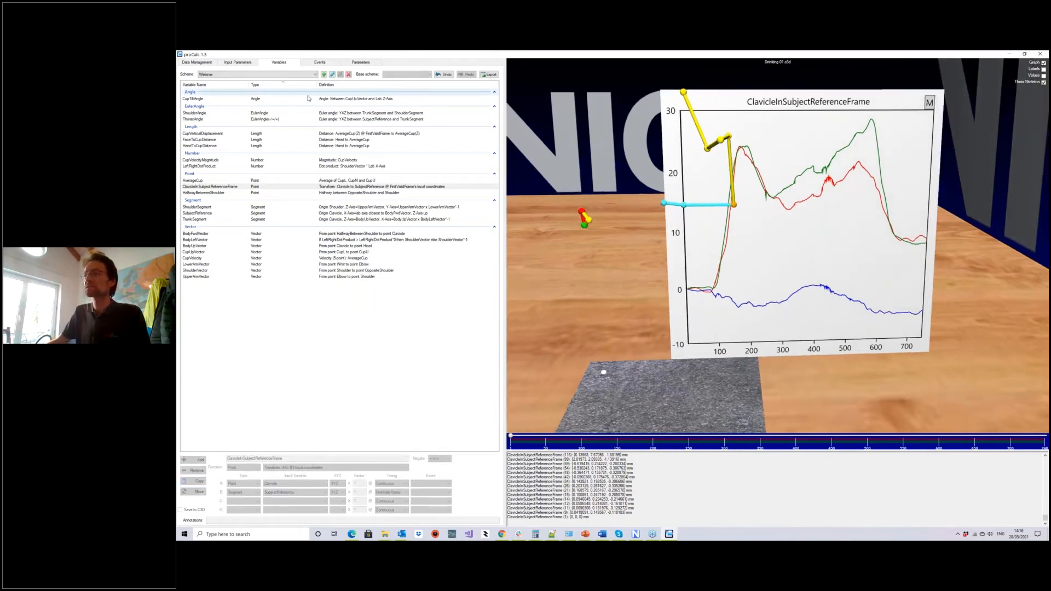
{"action": "left_click", "coordinate": [321, 62]}
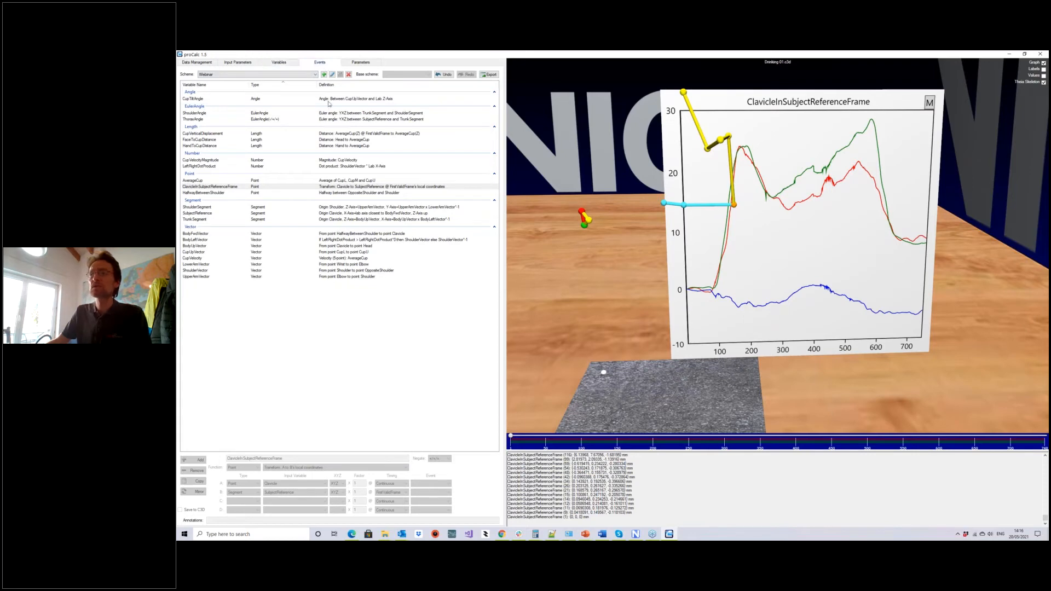
{"action": "left_click", "coordinate": [324, 75]}
{"action": "type", "text": "Webinar"}
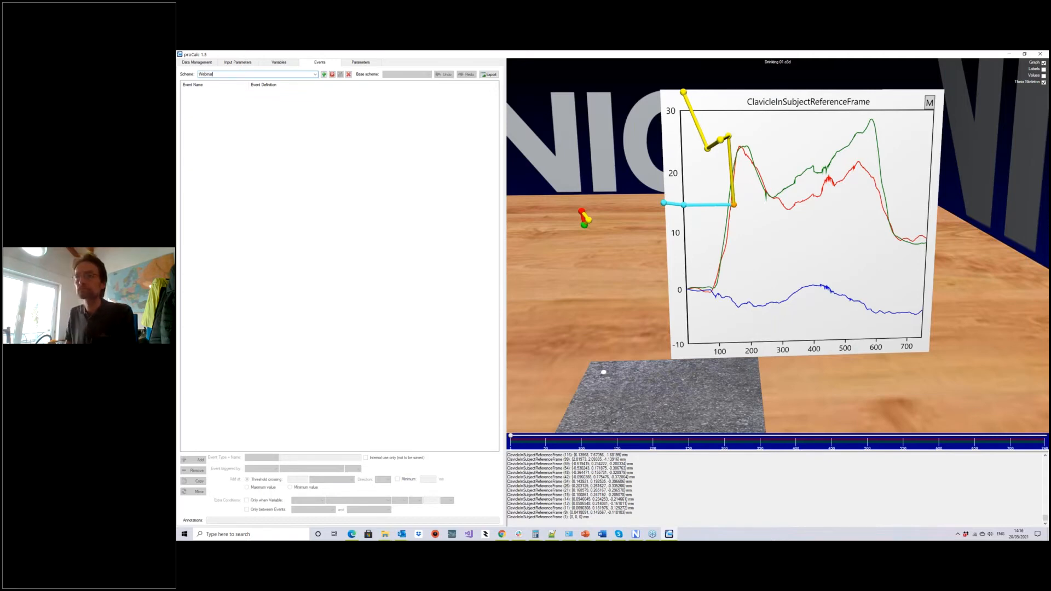
{"action": "key", "text": "Return"}
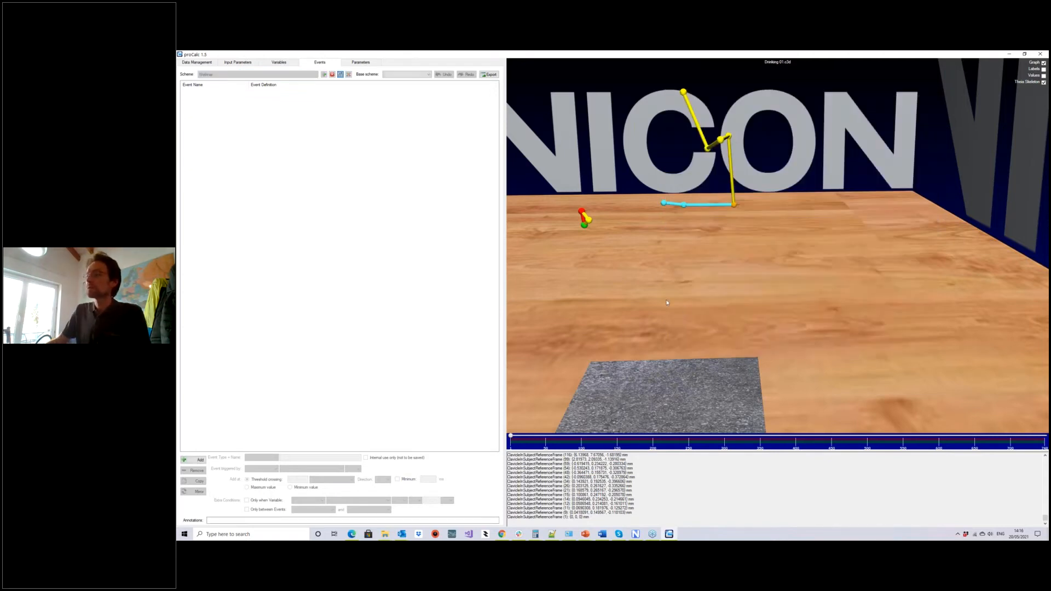
Add a General custom event to the Webinar scheme and name it CupLifted.
{"action": "middle_click_drag", "start_coordinate": [666, 302], "coordinate": [730, 331]}
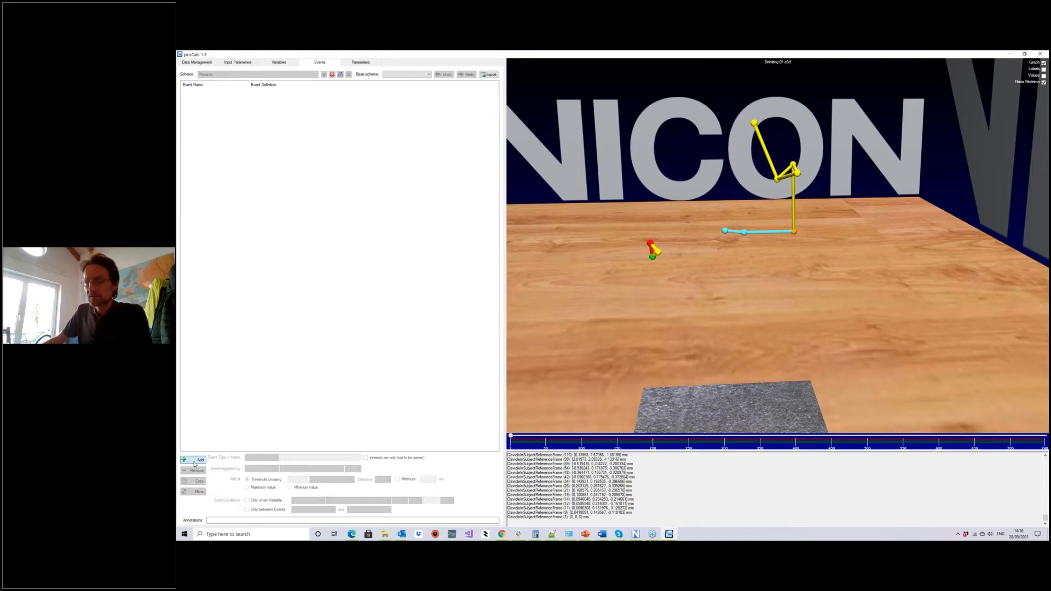
{"action": "left_click", "coordinate": [201, 460]}
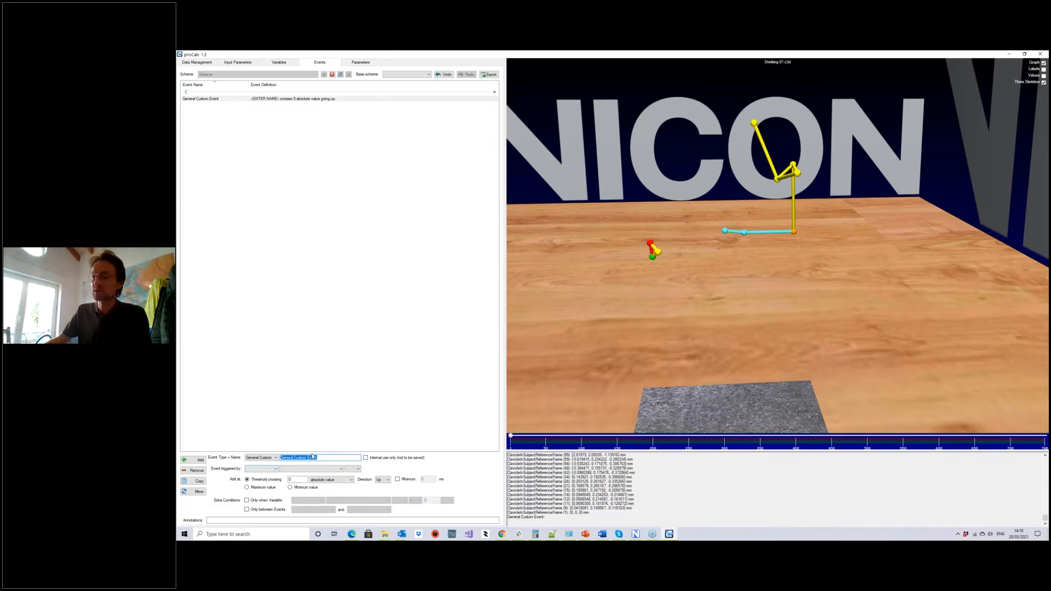
{"action": "left_click", "coordinate": [331, 457]}
{"action": "left_click_drag", "start_coordinate": [331, 457], "coordinate": [239, 458]}
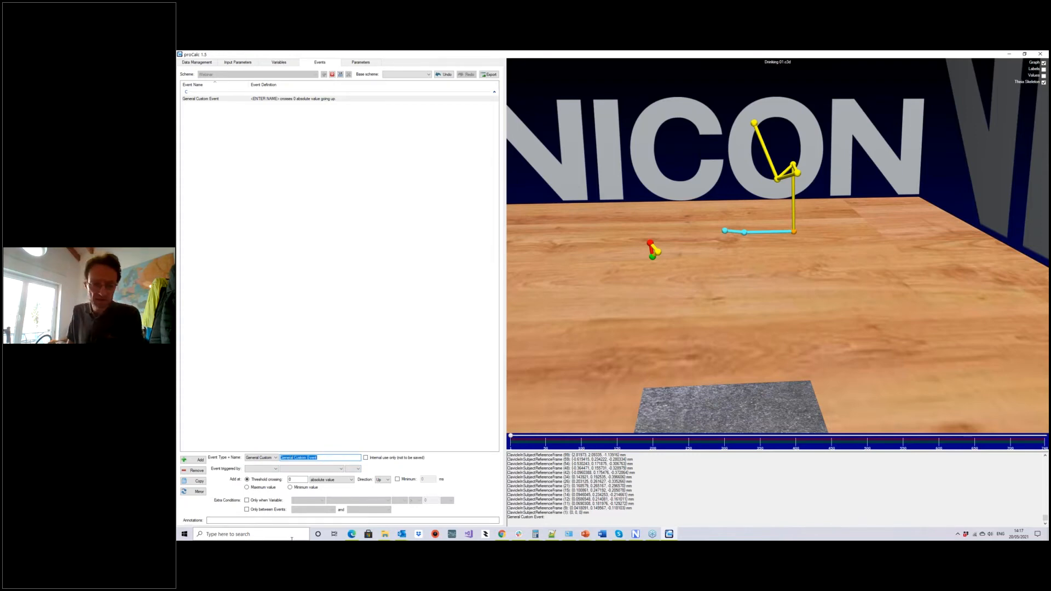
{"action": "type", "text": "CupLifted"}
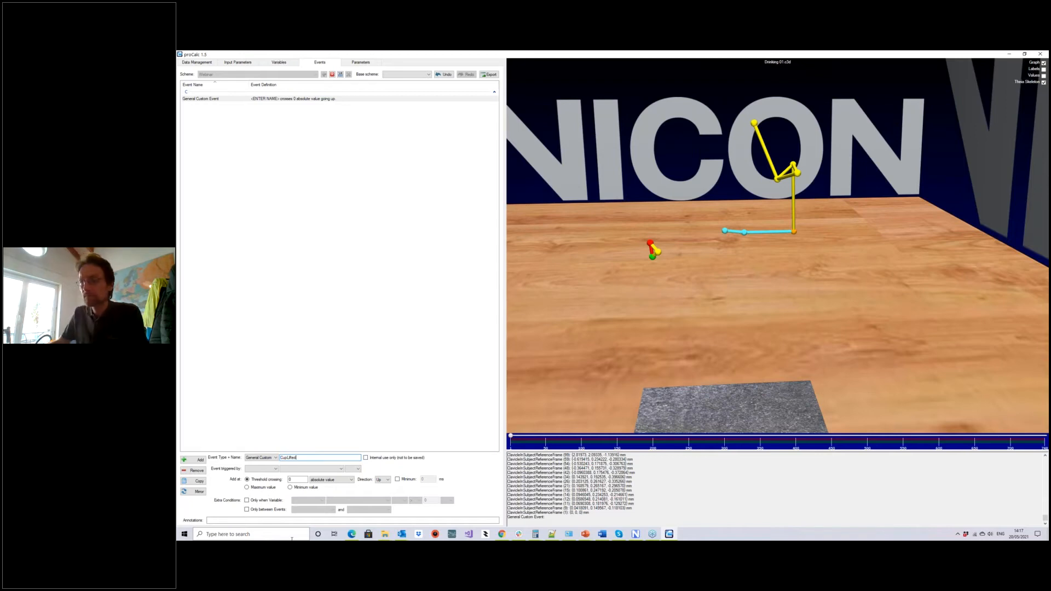
Trigger CupLifted when the number CupVelocityMagnitude crosses an absolute value of 30 going up, with a minimum duration of 500 ms.
{"action": "left_click", "coordinate": [264, 470]}
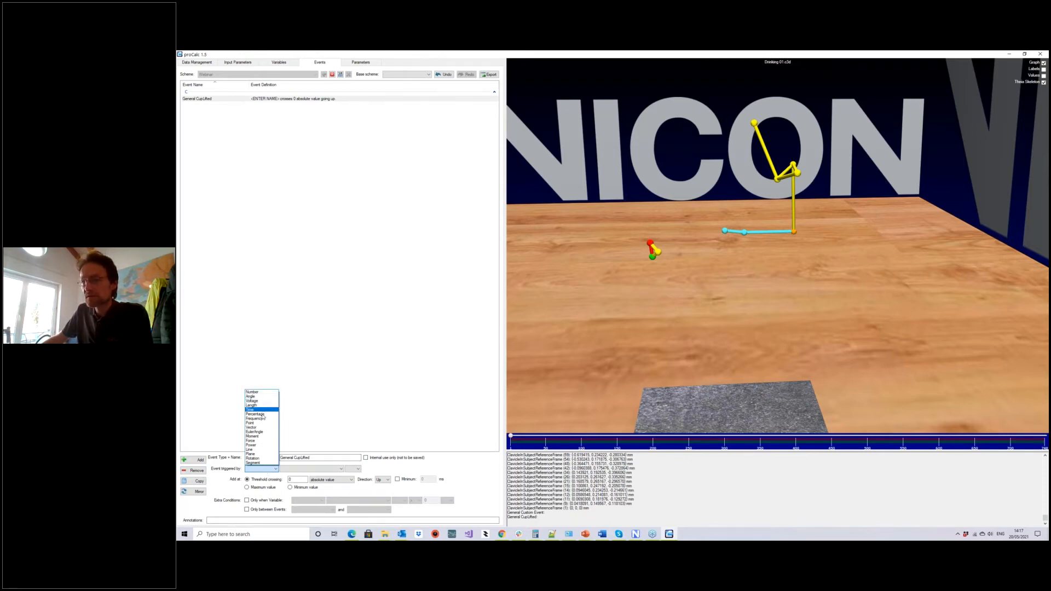
{"action": "left_click", "coordinate": [263, 428]}
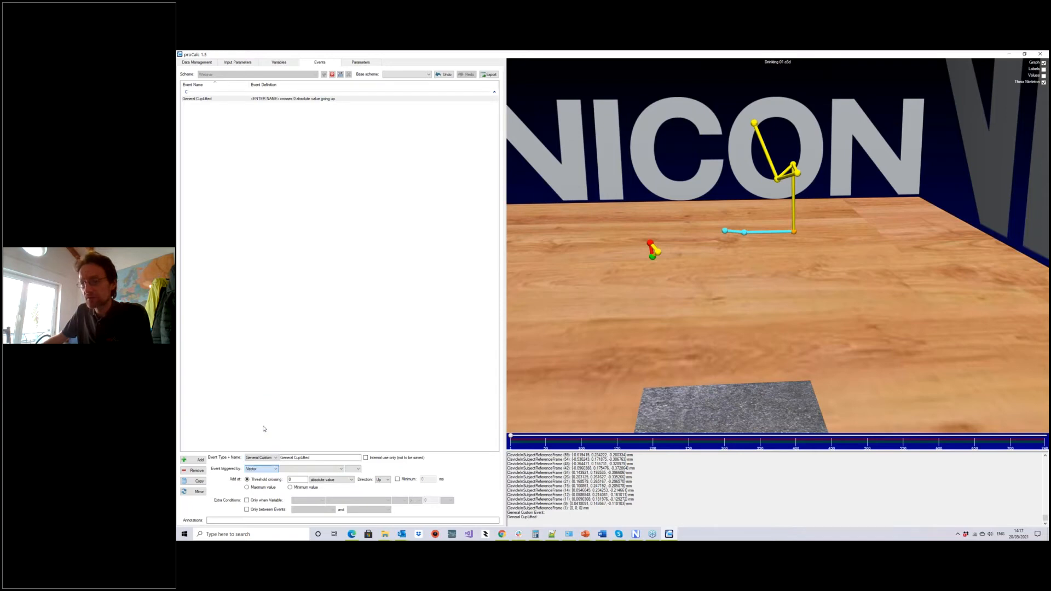
{"action": "left_click", "coordinate": [267, 470]}
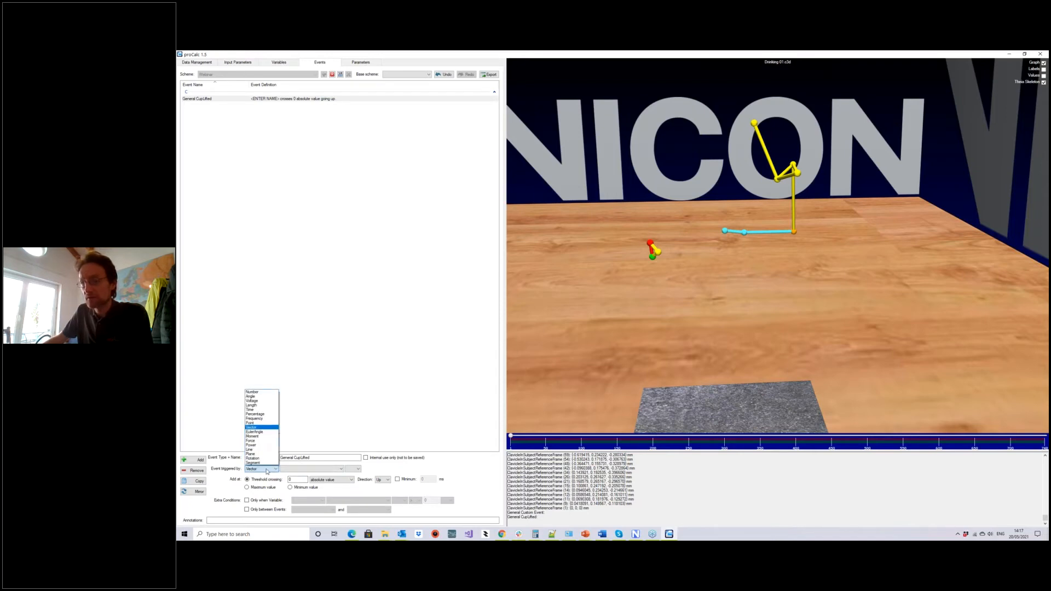
{"action": "left_click", "coordinate": [256, 392]}
{"action": "left_click", "coordinate": [304, 469]}
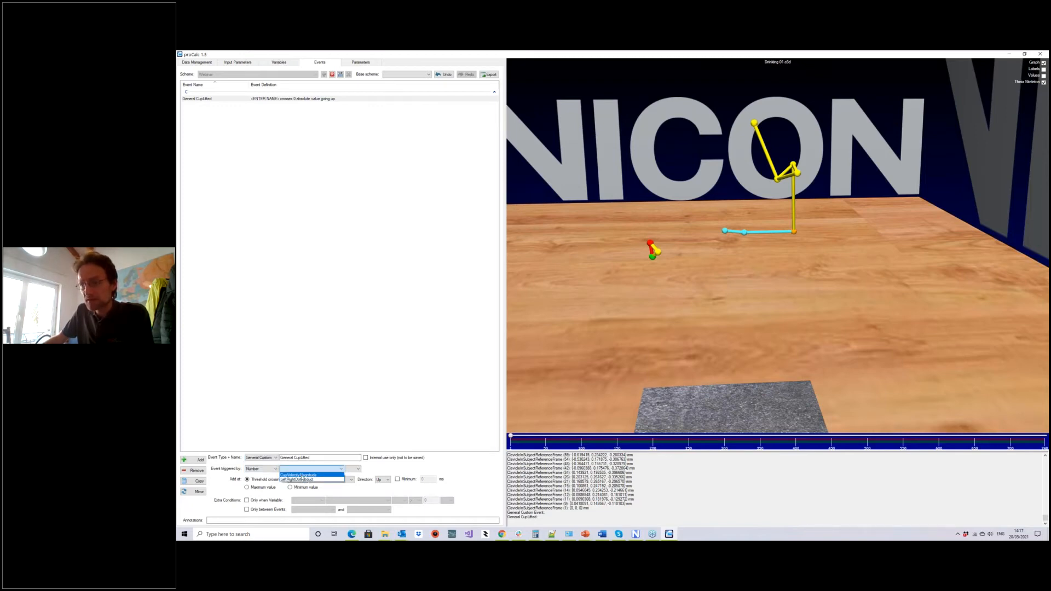
{"action": "left_click", "coordinate": [300, 475]}
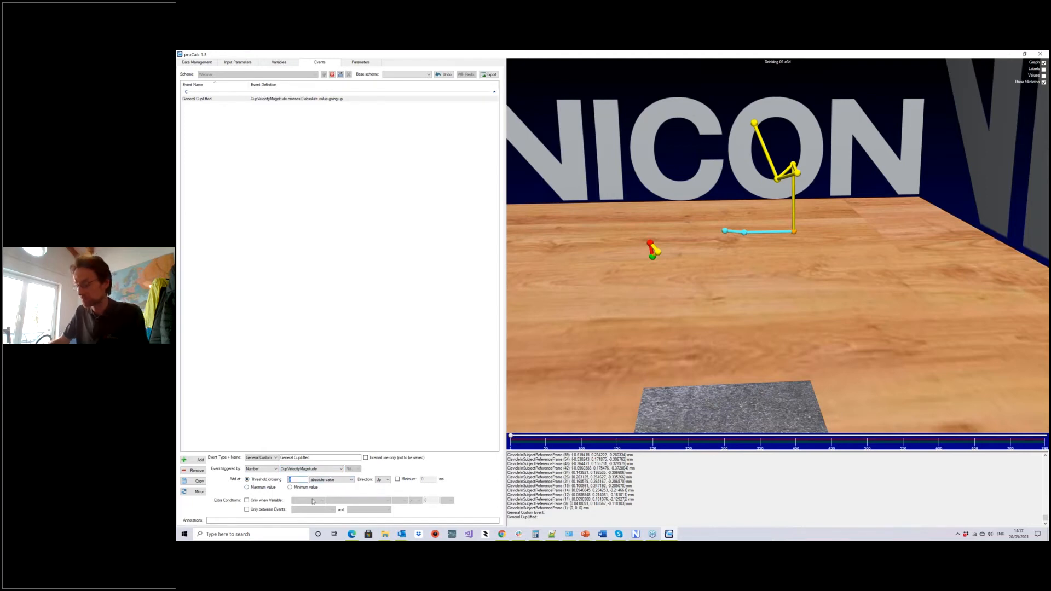
{"action": "type", "text": "30"}
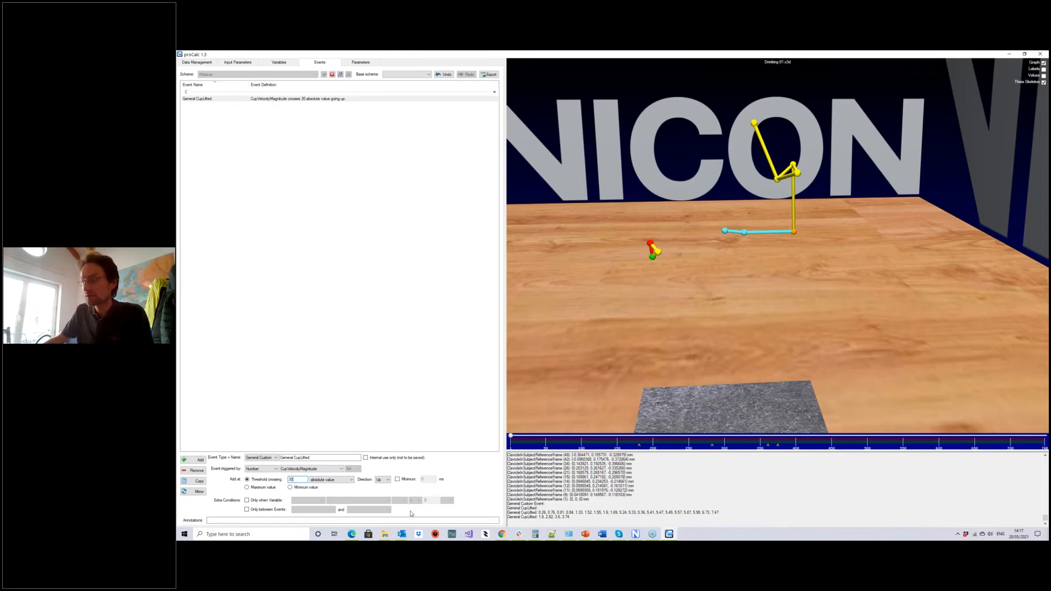
{"action": "left_click", "coordinate": [407, 480]}
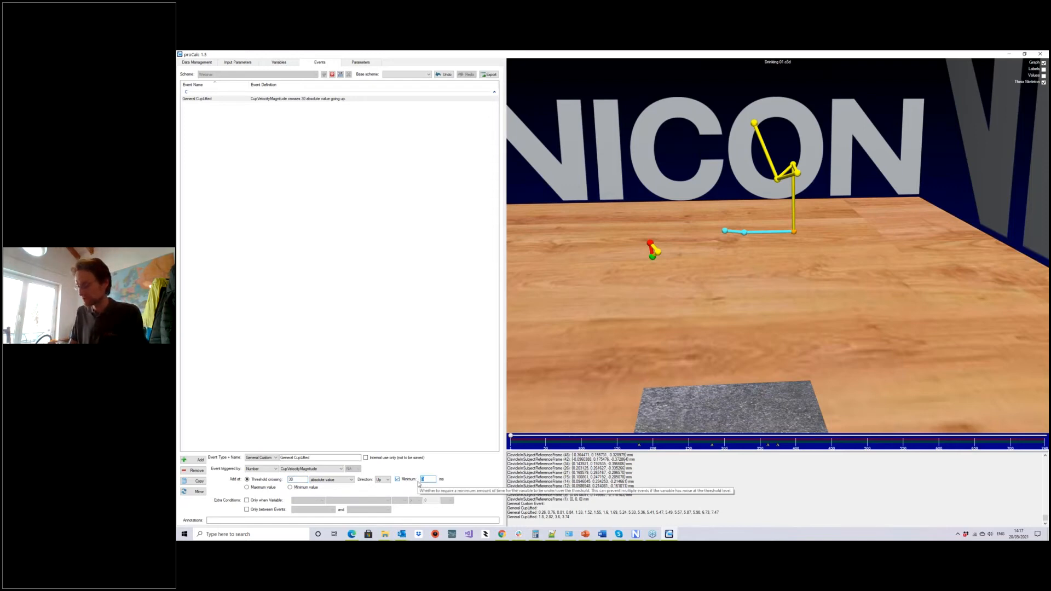
{"action": "type", "text": "500"}
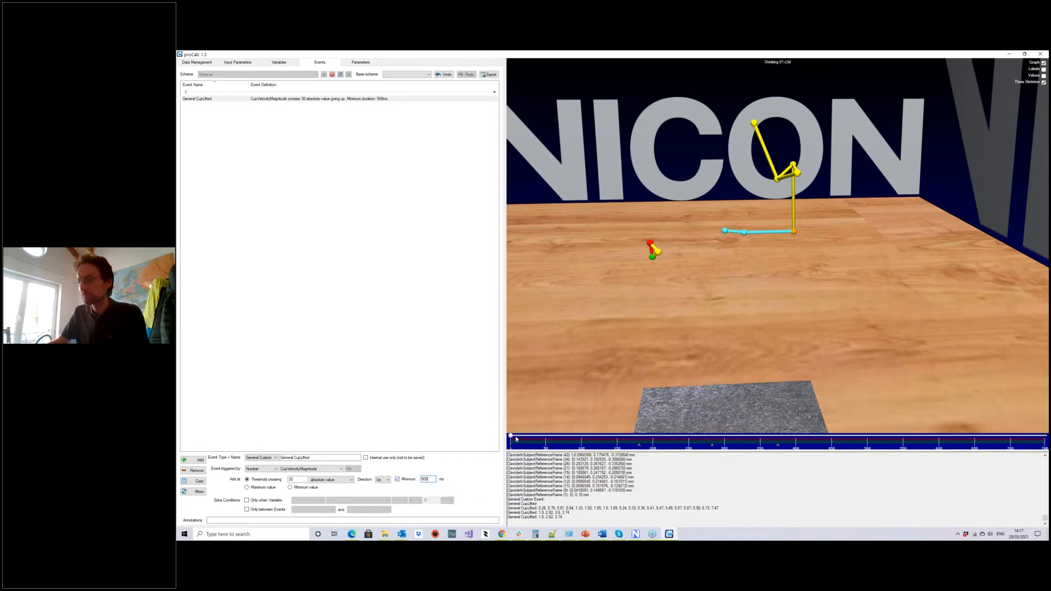
Step back and forth through the detected CupLifted events and compare each one with the cup's movement in the trial.
{"action": "left_click_drag", "start_coordinate": [511, 438], "coordinate": [614, 437]}
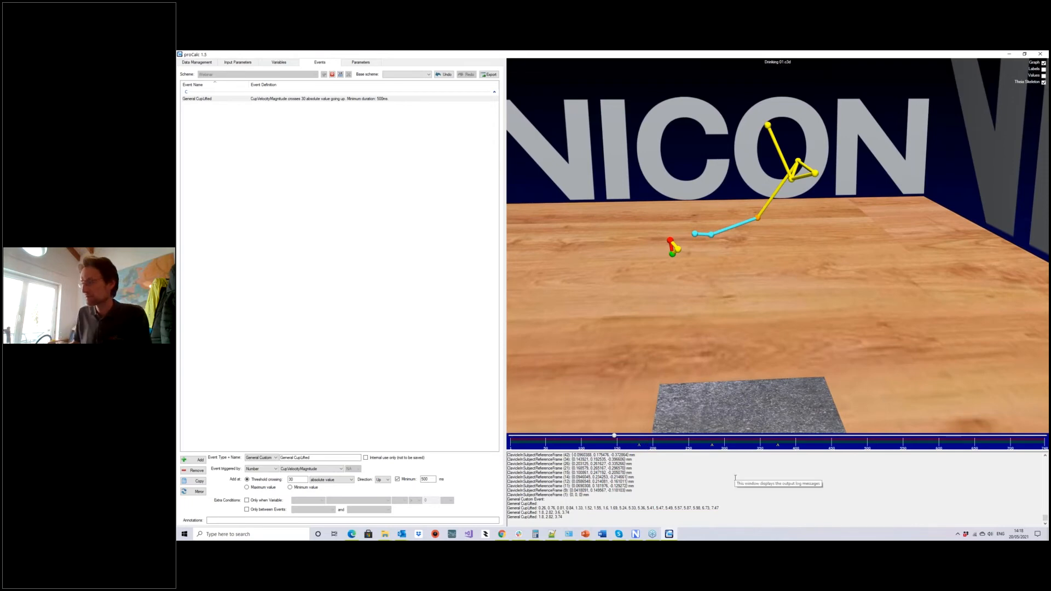
{"action": "key", "text": "ctrl+Right"}
{"action": "key", "text": "ctrl+Right"}
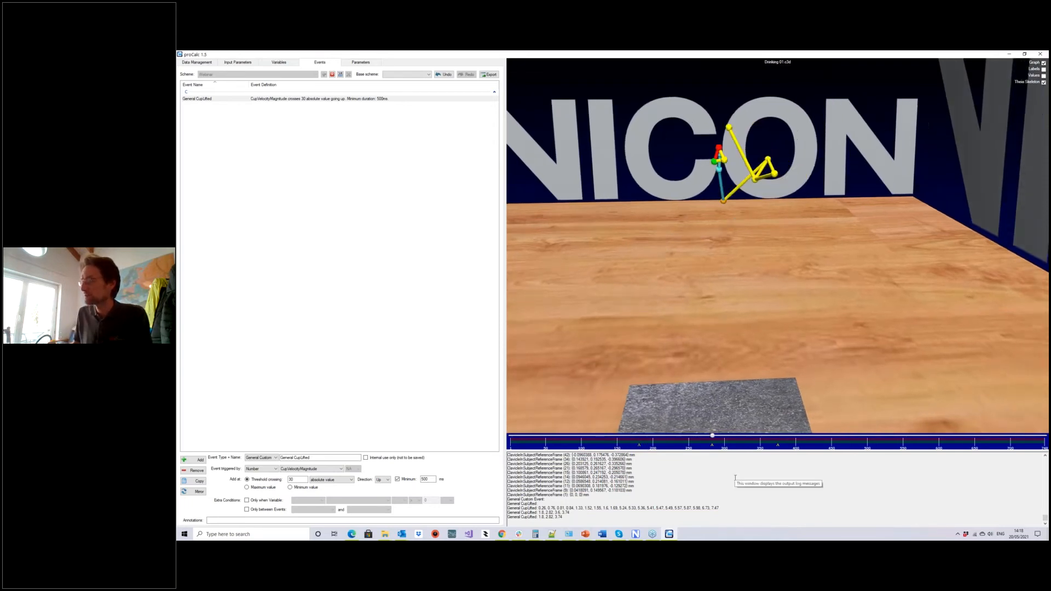
{"action": "key", "text": "ctrl+Right"}
{"action": "key", "text": "ctrl+Left"}
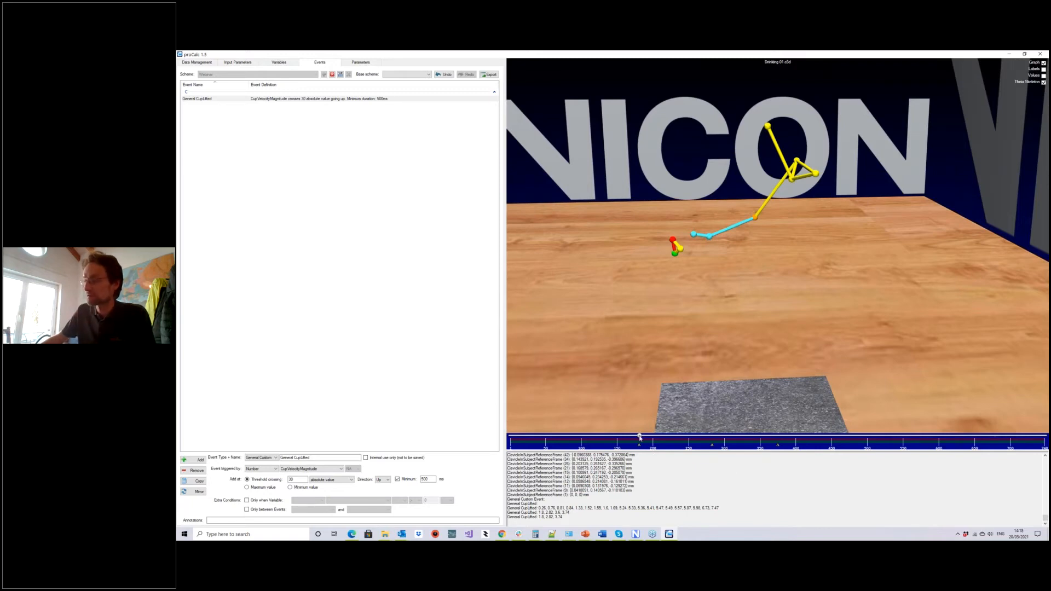
{"action": "left_click_drag", "start_coordinate": [639, 438], "coordinate": [550, 438]}
{"action": "left_click_drag", "start_coordinate": [601, 353], "coordinate": [649, 368]}
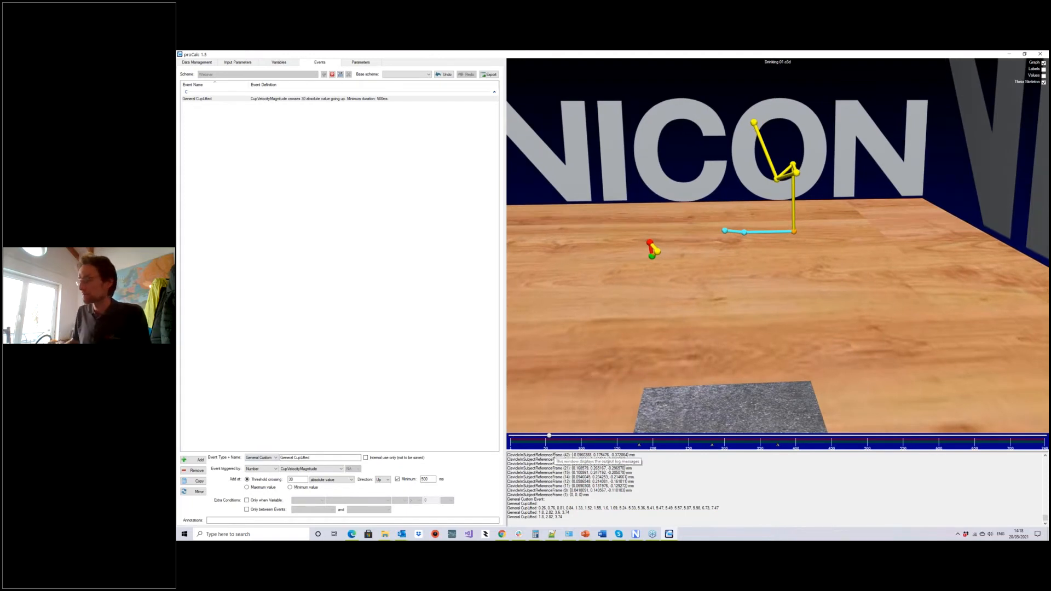
{"action": "key", "text": "ctrl+Right"}
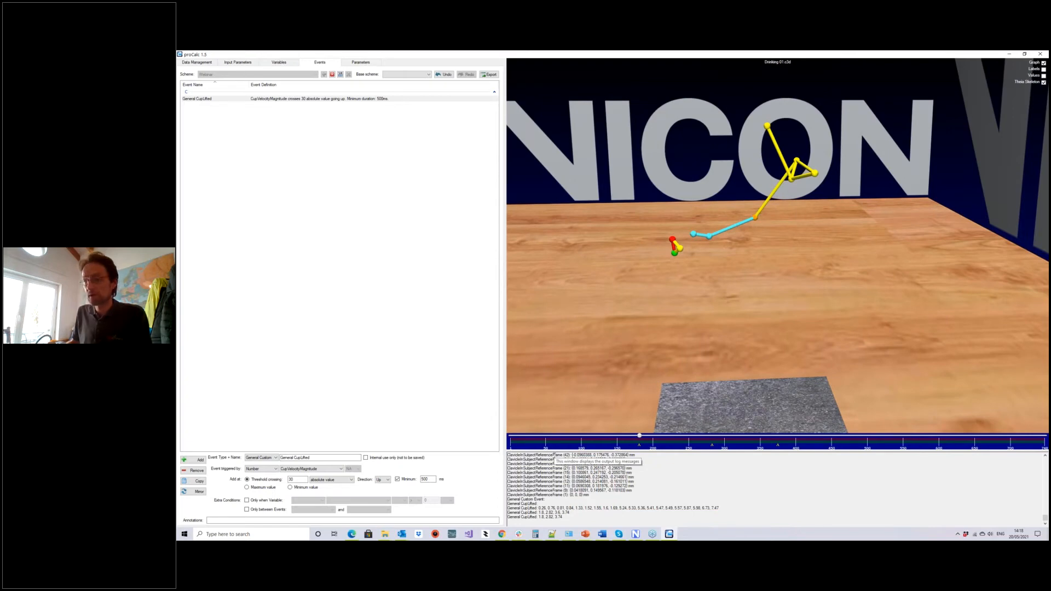
{"action": "key", "text": "ctrl+Right"}
{"action": "key", "text": "ctrl+Right"}
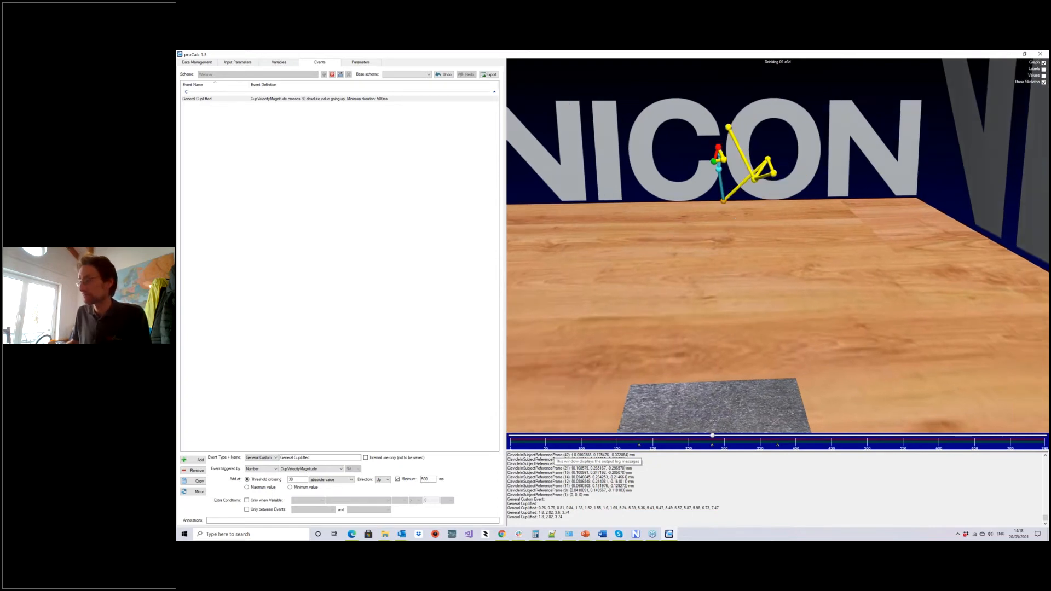
{"action": "key", "text": "ctrl+Left"}
{"action": "key", "text": "ctrl+Left"}
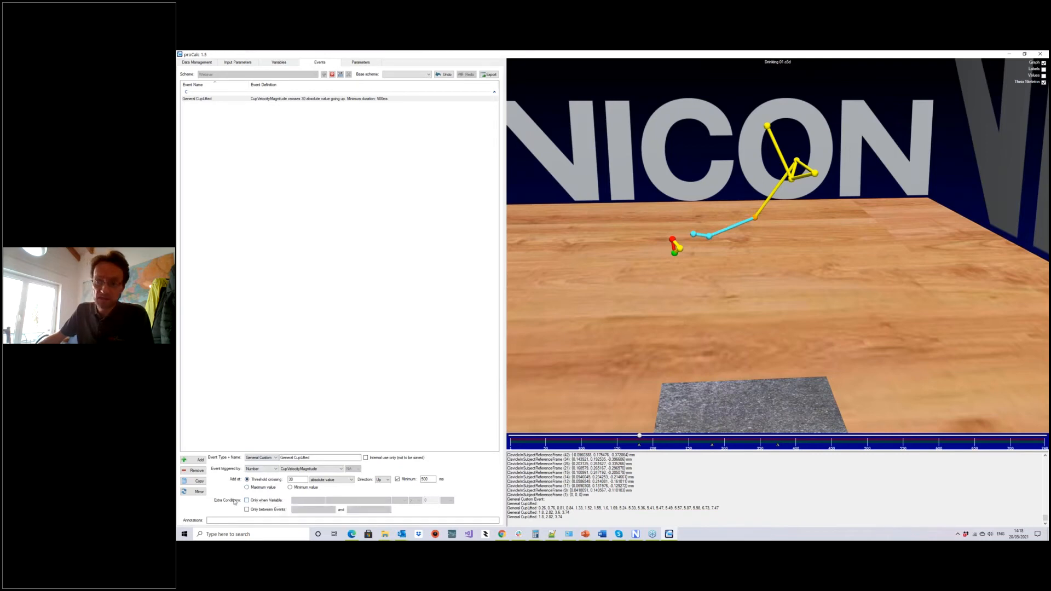
Restrict CupLifted with an extra condition that the length CupVerticalDisplacement is less than 10 mm.
{"action": "left_click", "coordinate": [262, 501]}
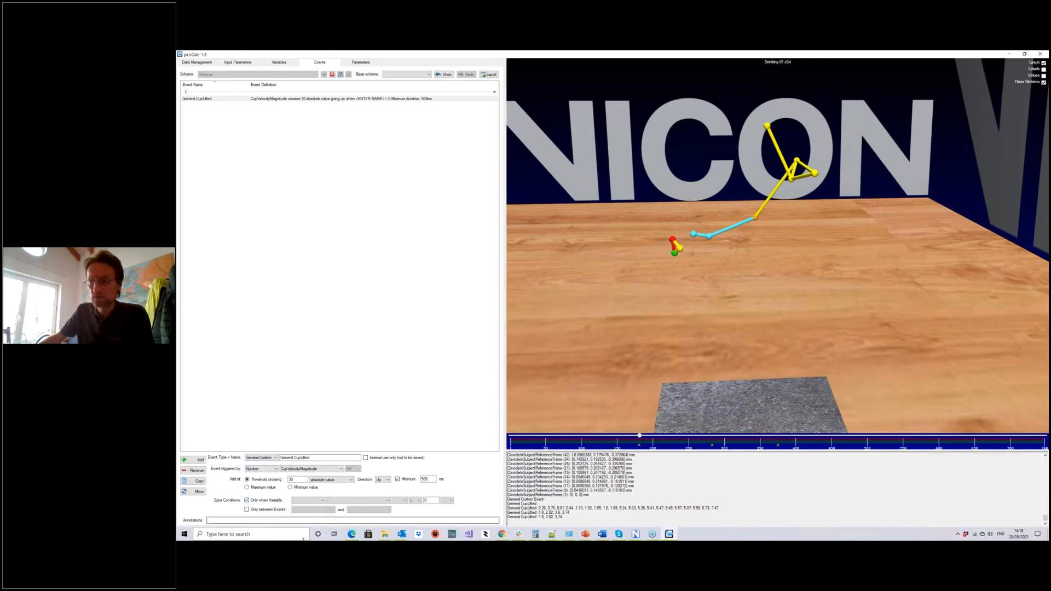
{"action": "left_click", "coordinate": [308, 501]}
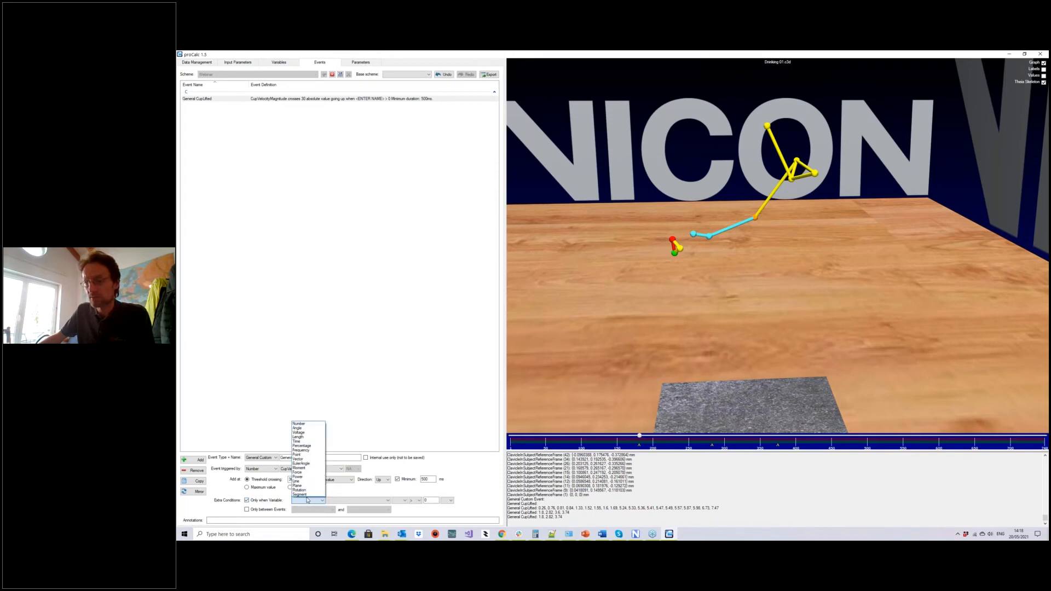
{"action": "left_click", "coordinate": [298, 437]}
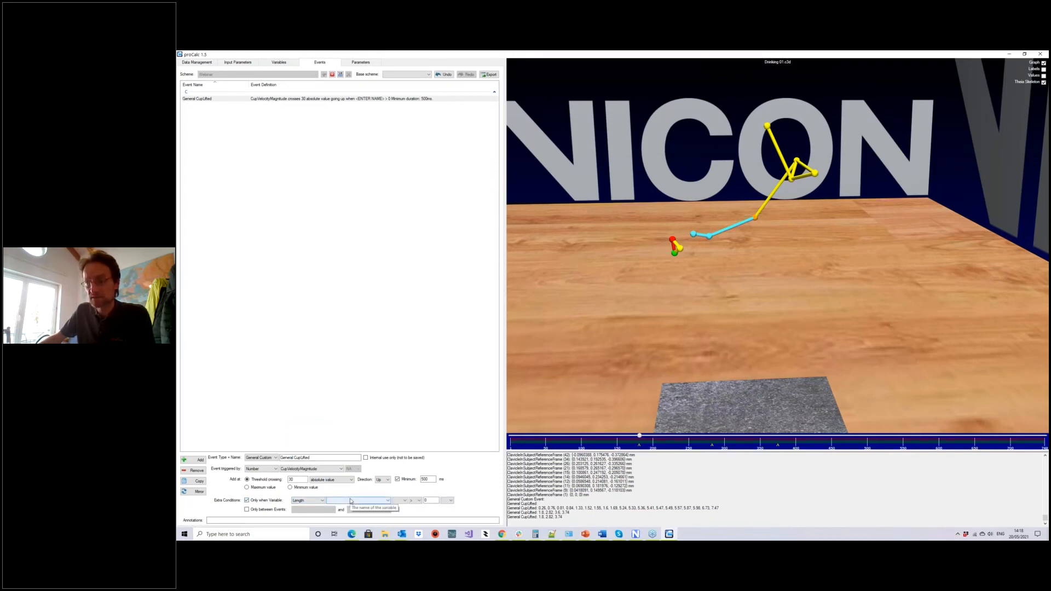
{"action": "left_click", "coordinate": [351, 500]}
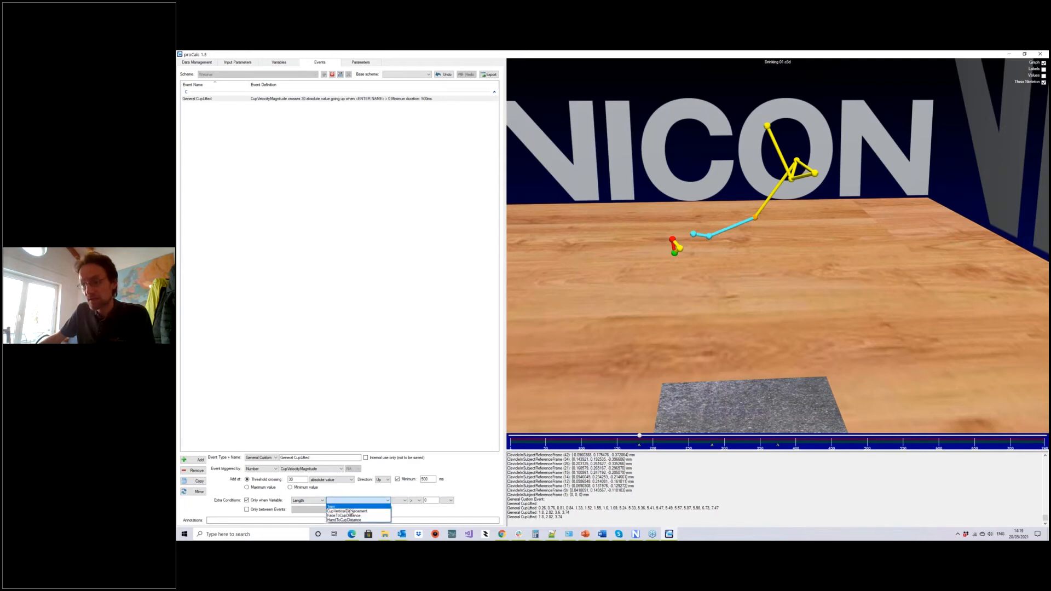
{"action": "left_click", "coordinate": [350, 512]}
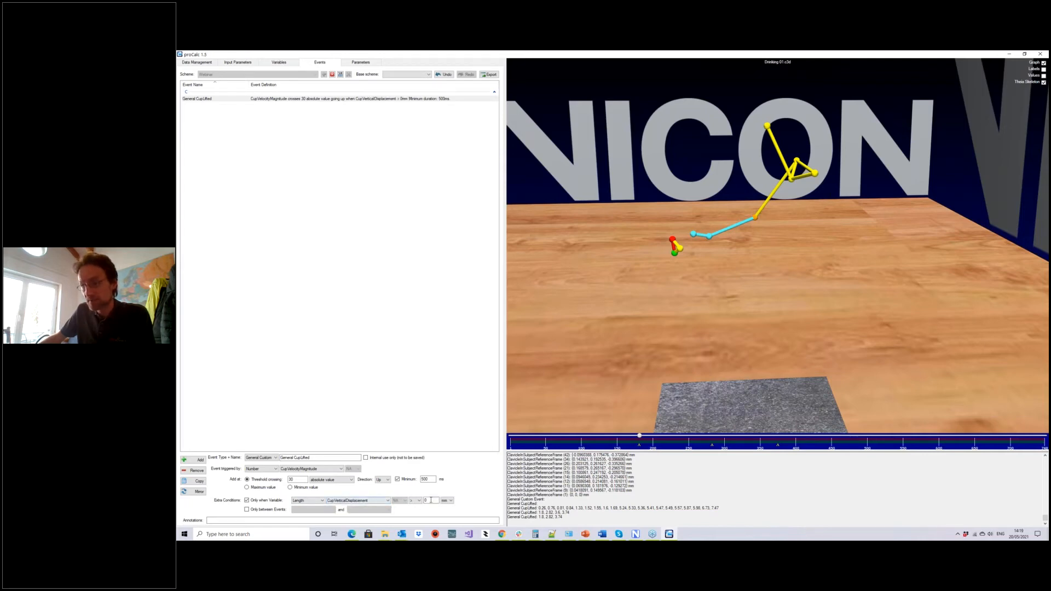
{"action": "type", "text": "10"}
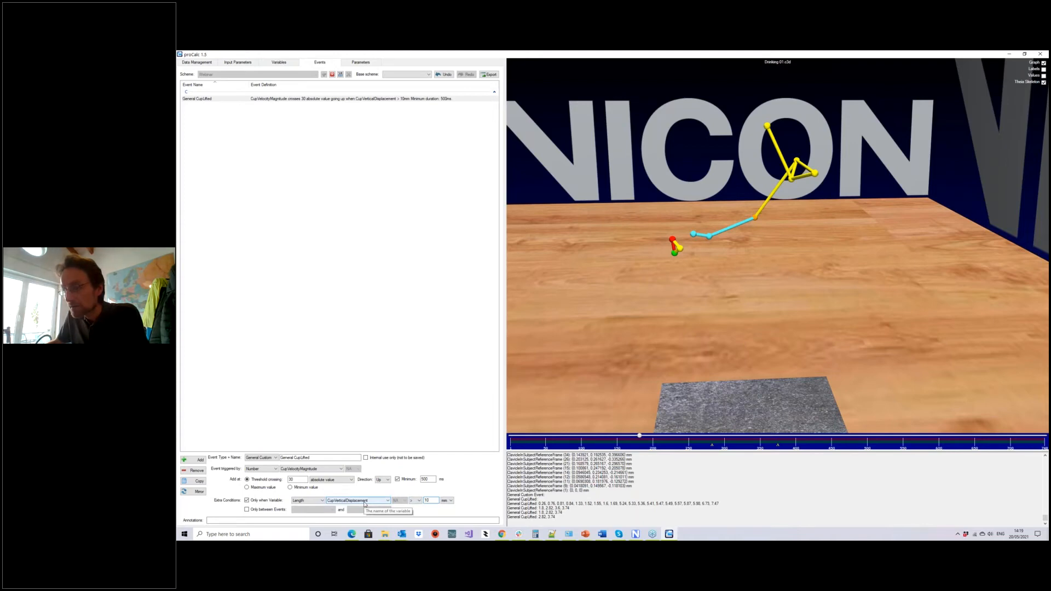
{"action": "left_click", "coordinate": [416, 500]}
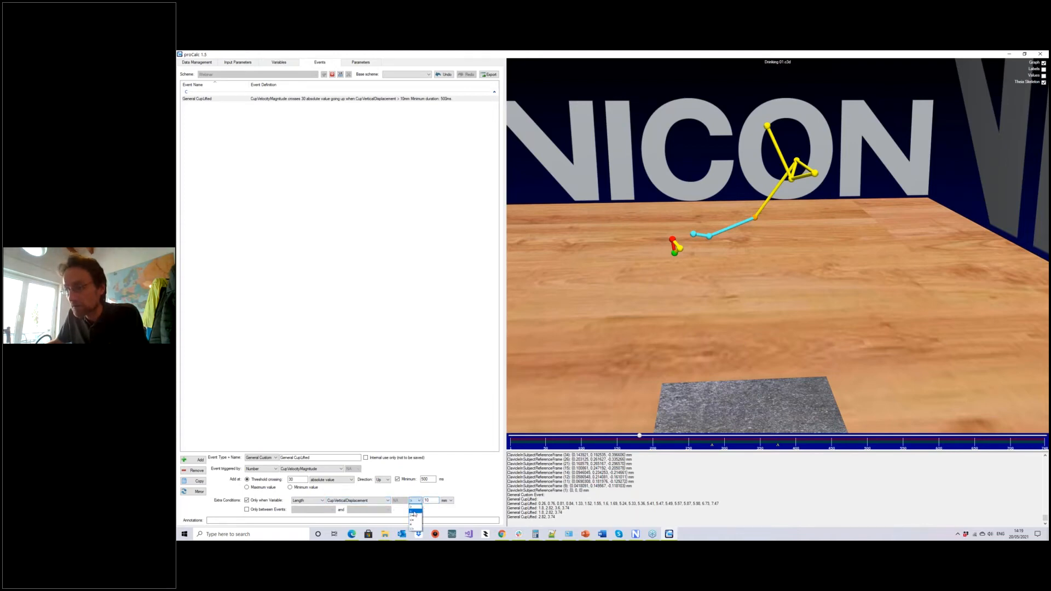
{"action": "left_click", "coordinate": [415, 512]}
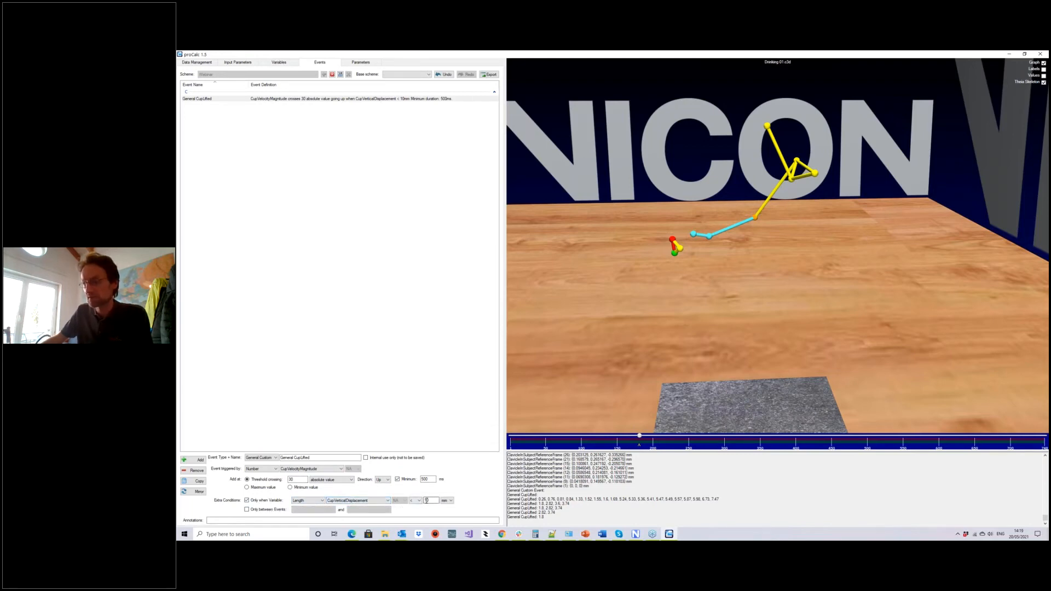
Check the frames just before the cup lift, and duplicate the CupLifted event as StartDrink.
{"action": "left_click_drag", "start_coordinate": [751, 346], "coordinate": [681, 350]}
{"action": "right_click_drag", "start_coordinate": [681, 350], "coordinate": [672, 434]}
{"action": "left_click_drag", "start_coordinate": [639, 437], "coordinate": [617, 437]}
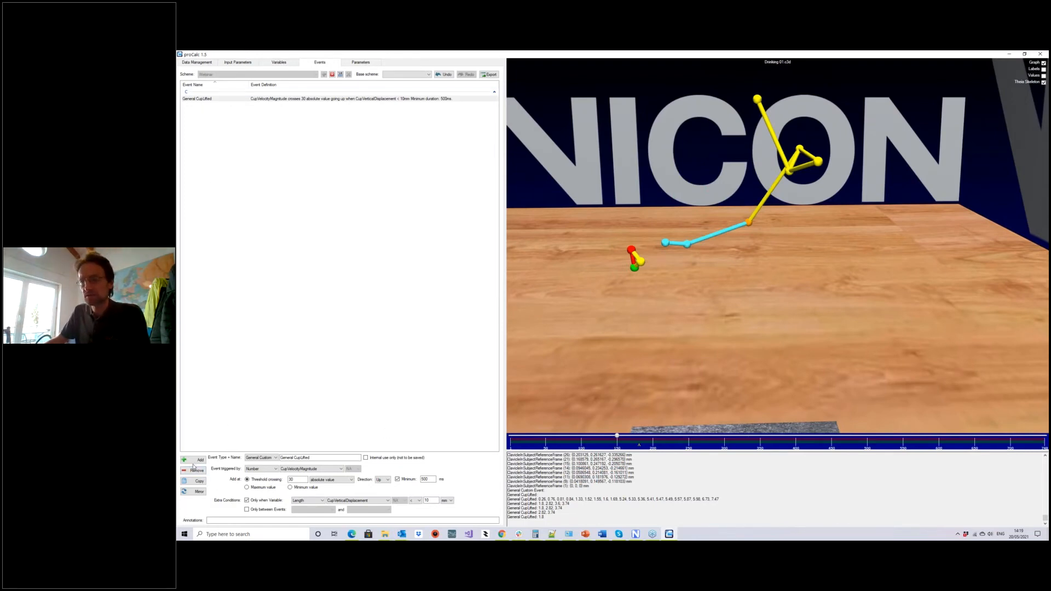
{"action": "left_click", "coordinate": [196, 482]}
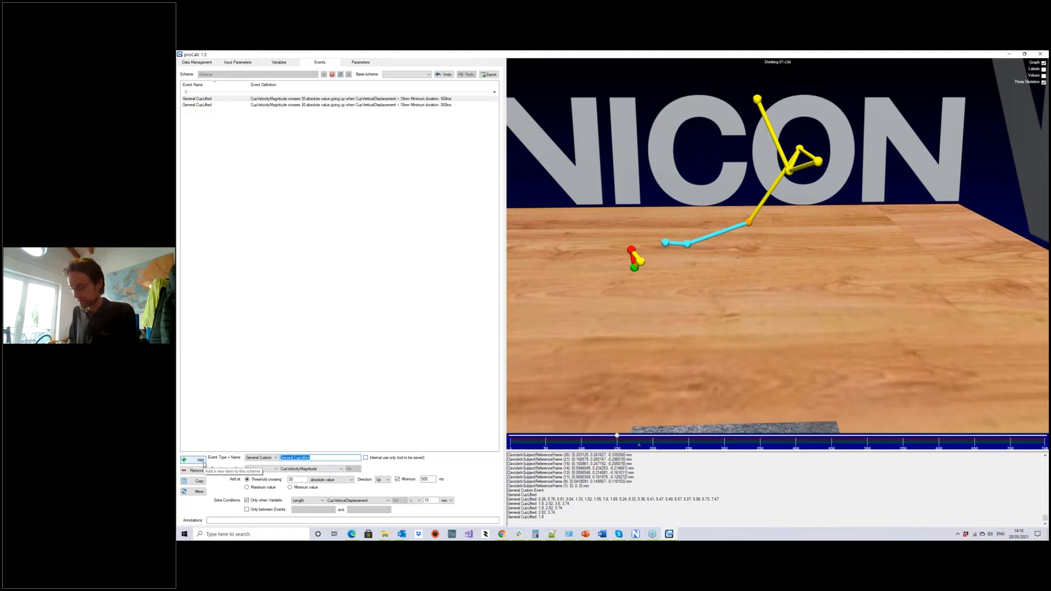
{"action": "type", "text": "StartDrink"}
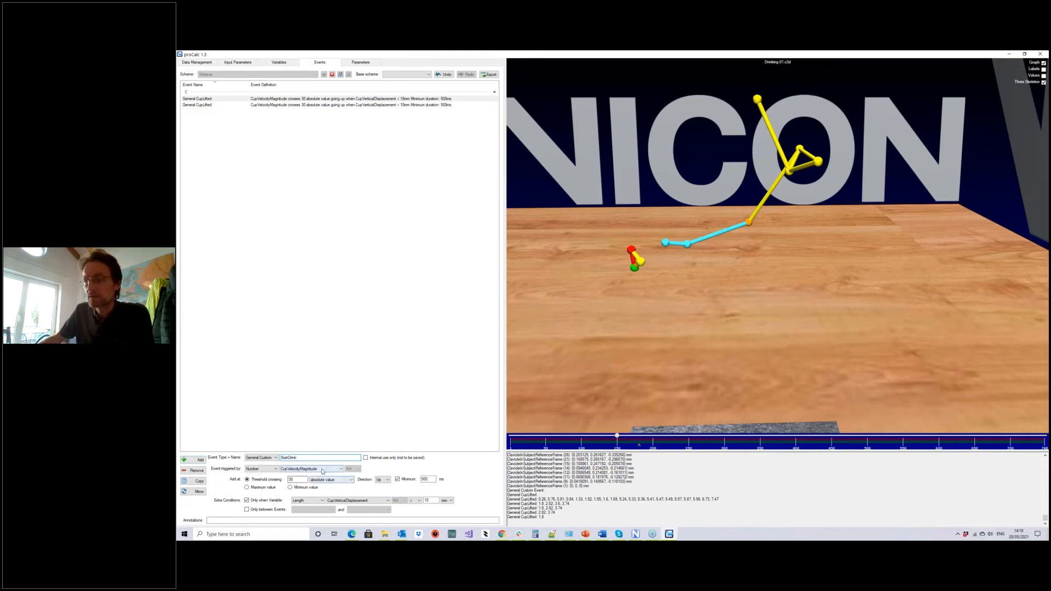
Trigger StartDrink by the angle CupTiltAngle and set its crossing threshold to 30.
{"action": "left_click", "coordinate": [268, 469]}
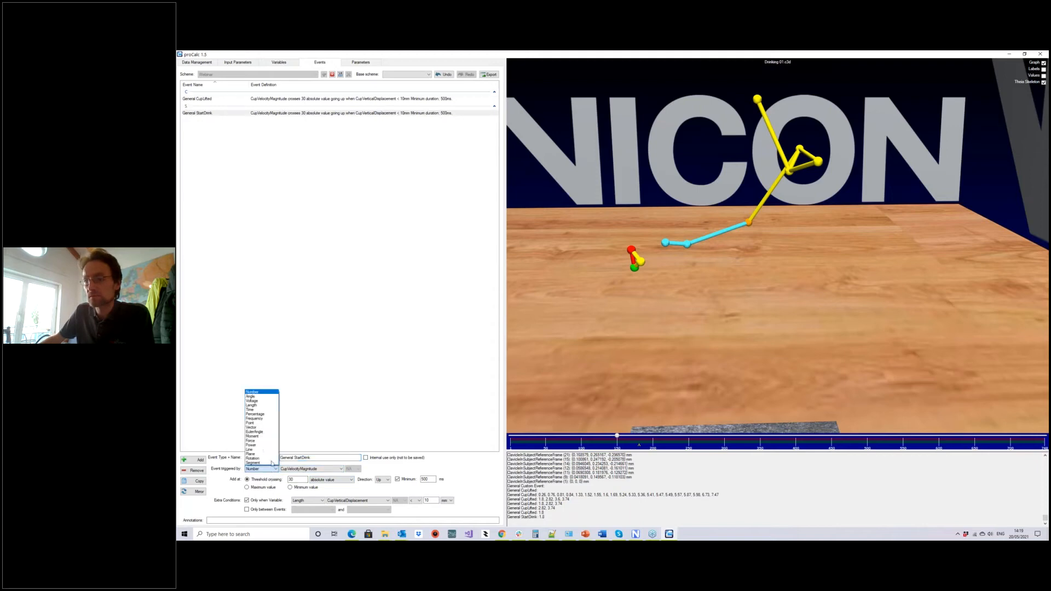
{"action": "left_click", "coordinate": [263, 399]}
{"action": "left_click", "coordinate": [302, 469]}
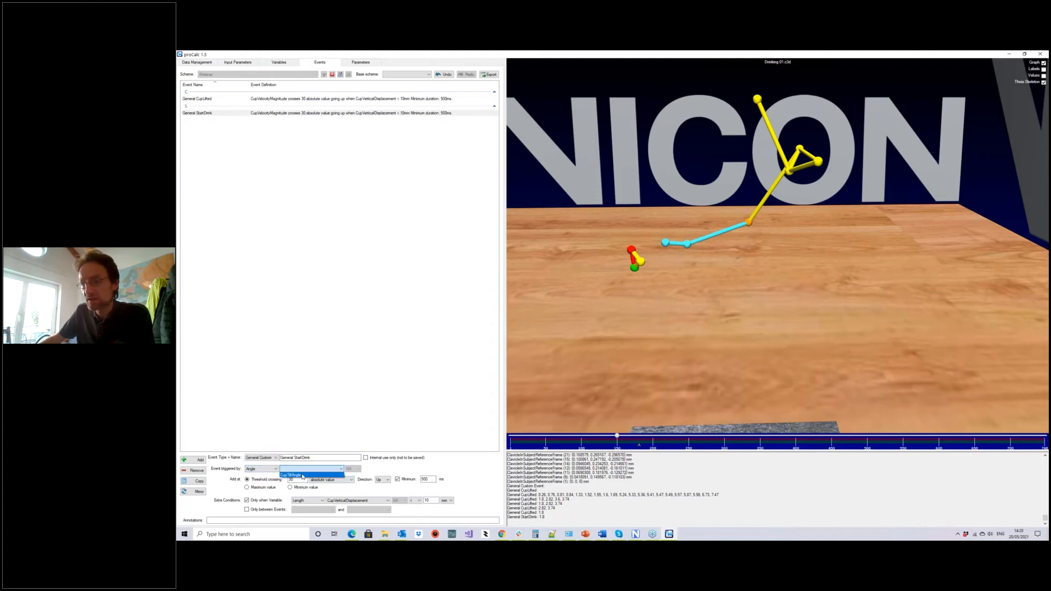
{"action": "left_click", "coordinate": [302, 476]}
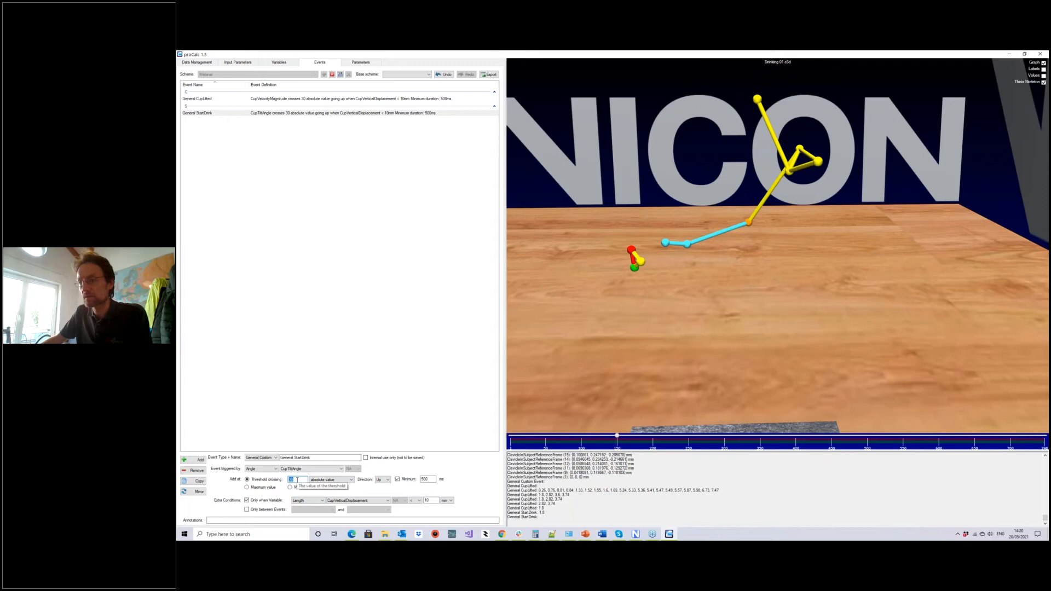
{"action": "type", "text": "25"}
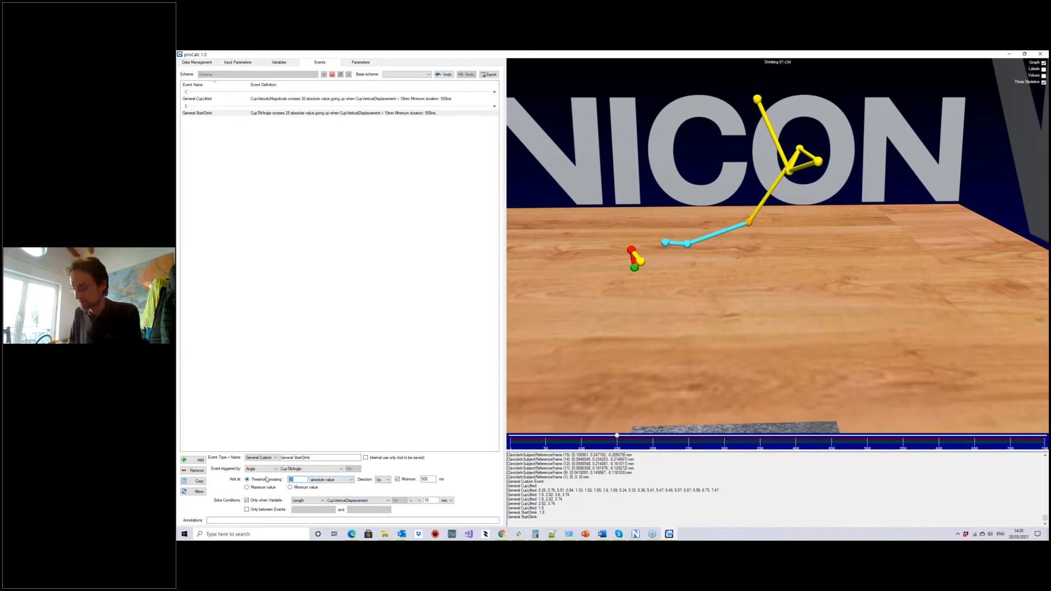
{"action": "type", "text": "30"}
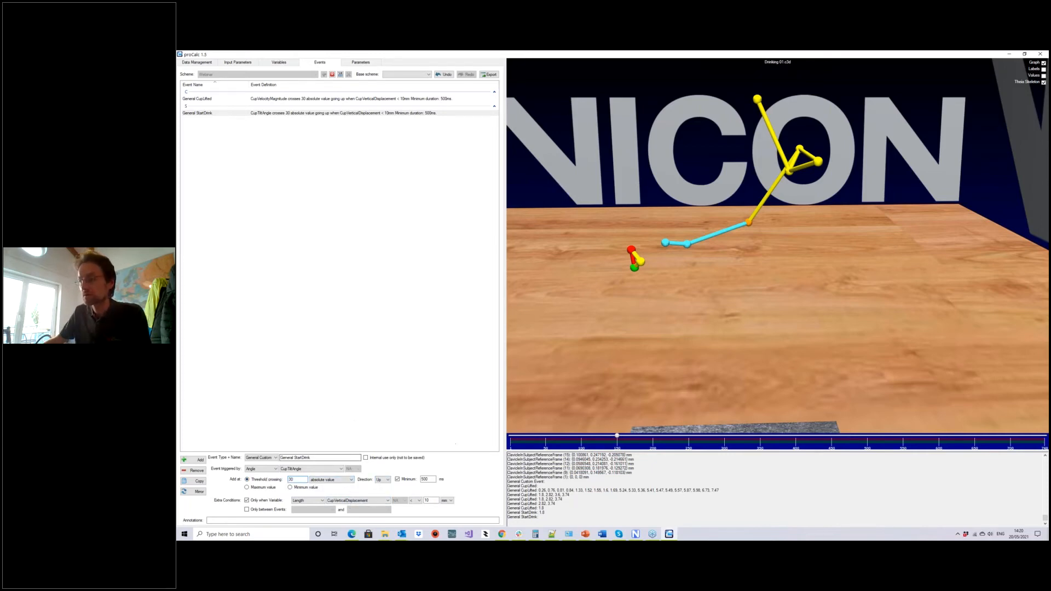
Set StartDrink's minimum duration to 100 ms and remove its extra condition on CupVerticalDisplacement.
{"action": "double_click", "coordinate": [428, 480]}
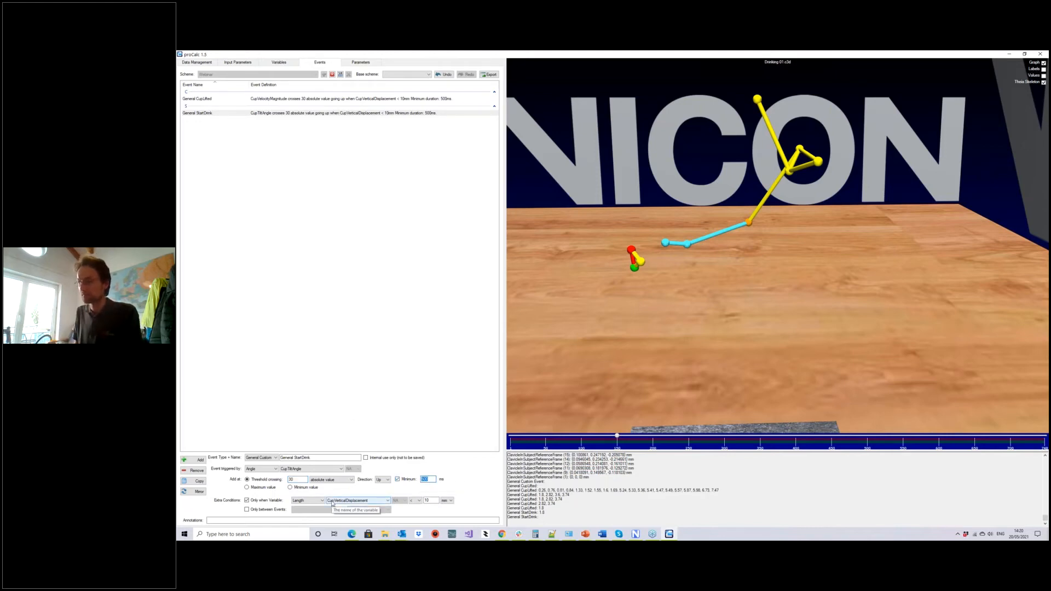
{"action": "type", "text": "100"}
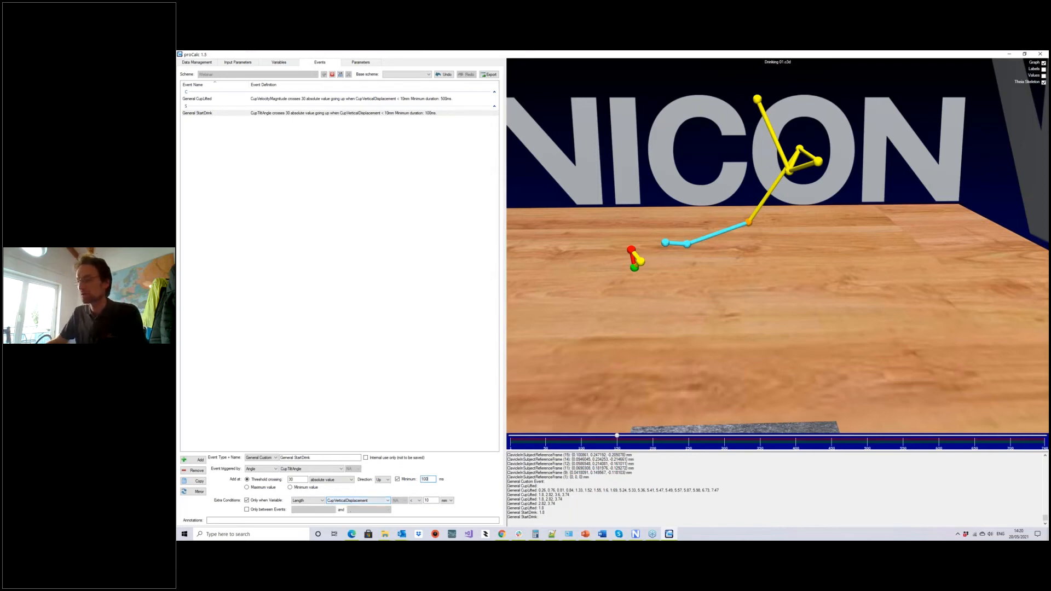
{"action": "left_click", "coordinate": [259, 502]}
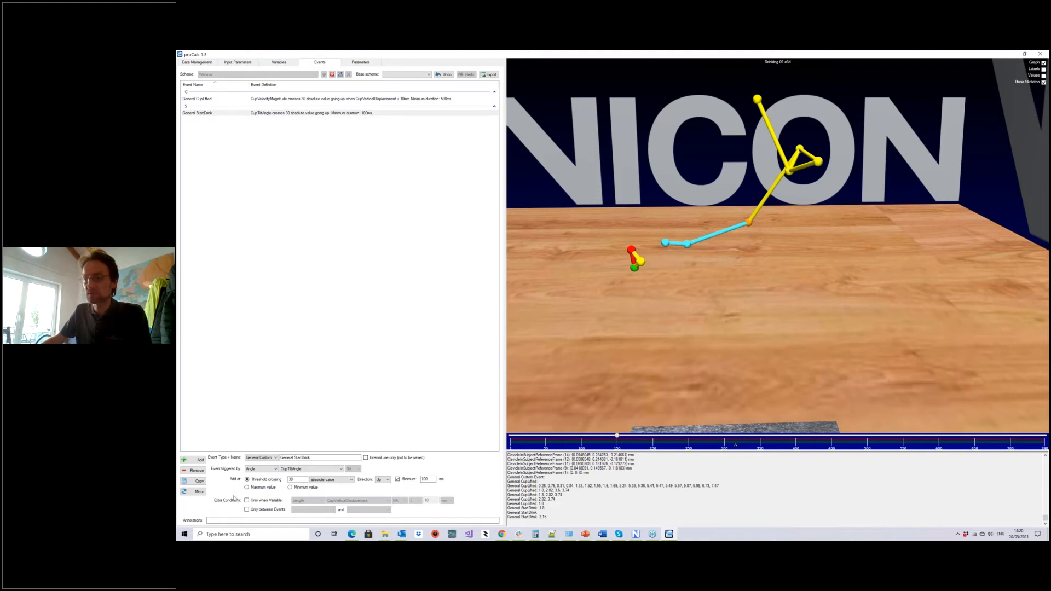
Move the trial to the detected StartDrink event and examine the arm and cup pose there.
{"action": "left_click_drag", "start_coordinate": [806, 370], "coordinate": [787, 342]}
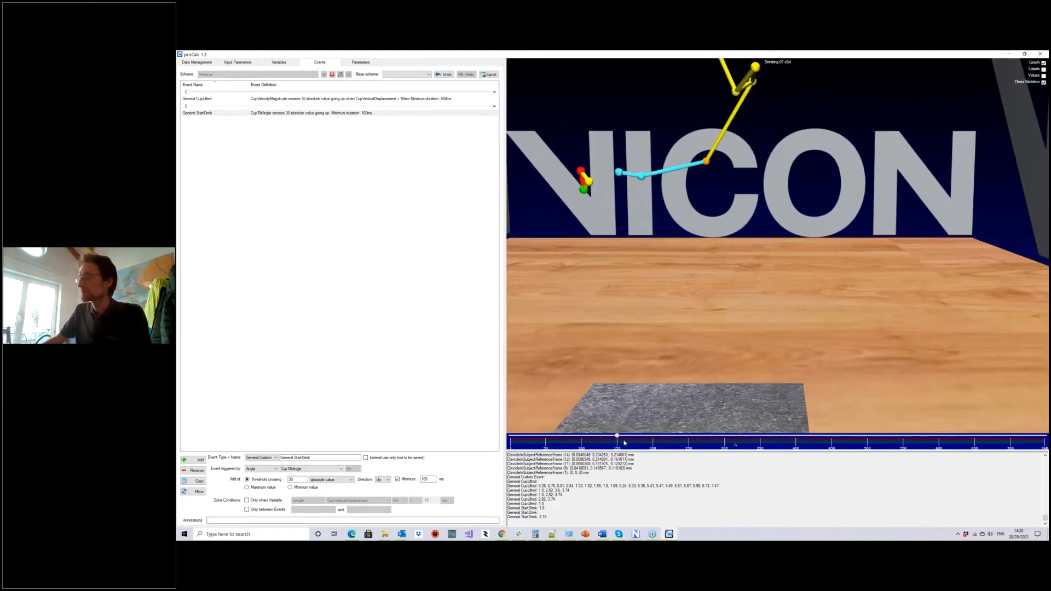
{"action": "left_click_drag", "start_coordinate": [620, 438], "coordinate": [735, 437]}
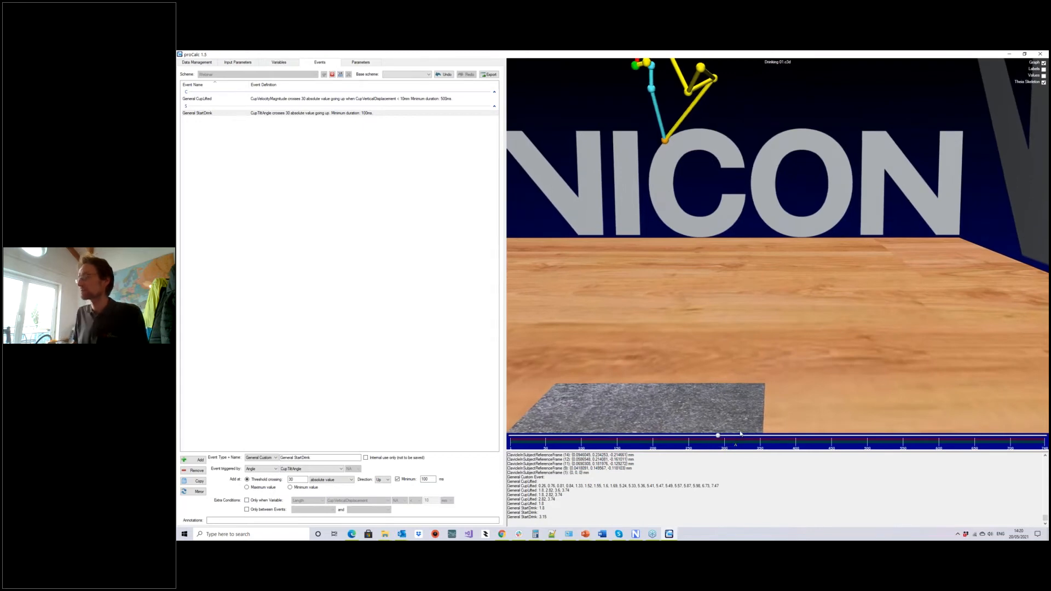
{"action": "left_click_drag", "start_coordinate": [786, 128], "coordinate": [793, 191]}
{"action": "middle_click_drag", "start_coordinate": [792, 192], "coordinate": [794, 236]}
{"action": "left_click_drag", "start_coordinate": [795, 236], "coordinate": [792, 163]}
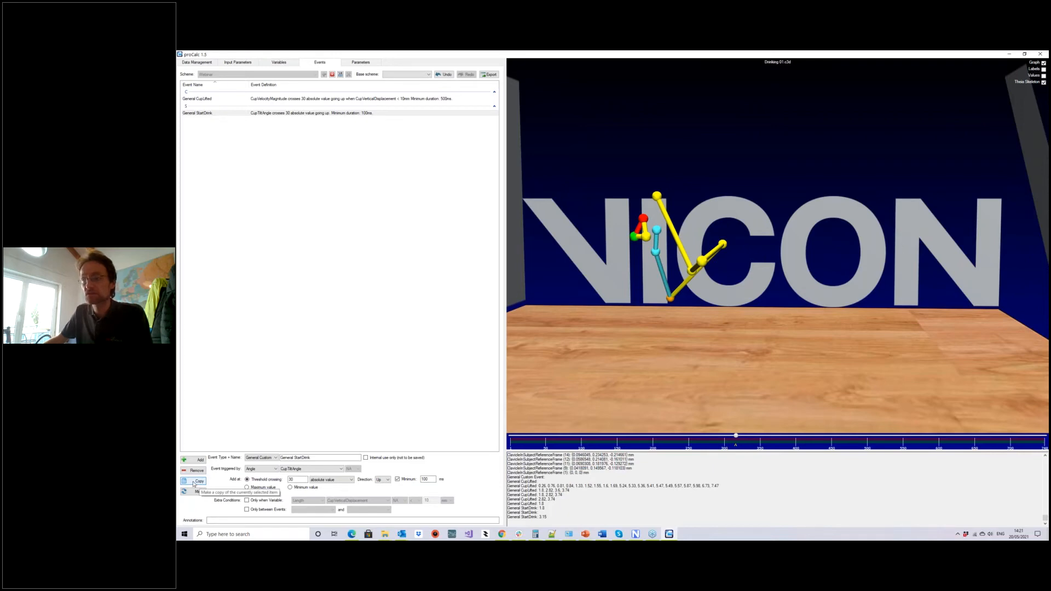
Duplicate the StartDrink event and rename the copy EndDrink.
{"action": "left_click", "coordinate": [193, 482]}
{"action": "left_click", "coordinate": [316, 457]}
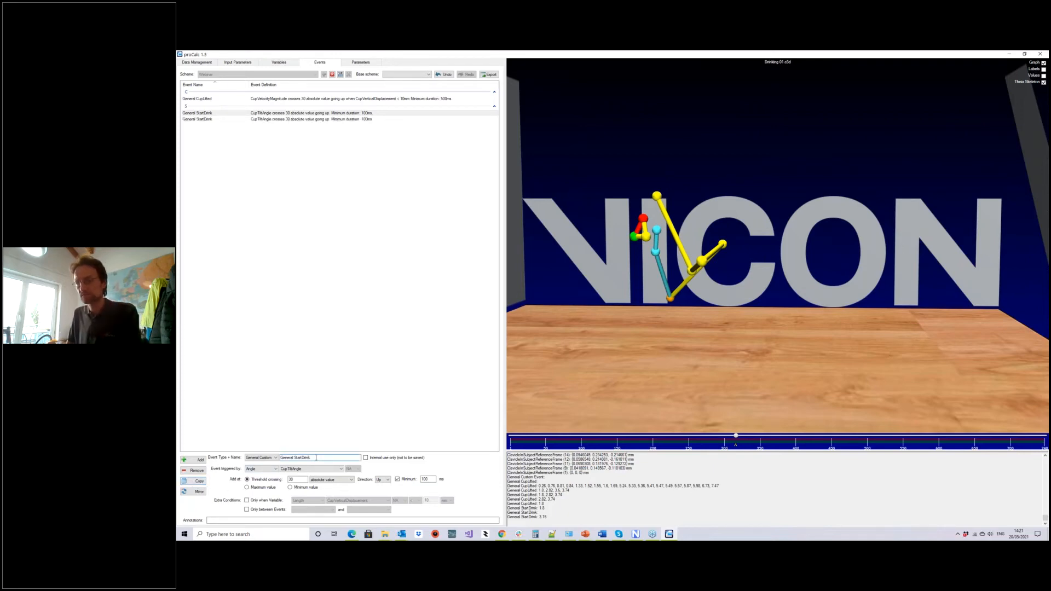
{"action": "key", "text": "BackSpace"}
{"action": "key", "text": "BackSpace"}
{"action": "key", "text": "BackSpace"}
{"action": "key", "text": "BackSpace"}
{"action": "key", "text": "BackSpace"}
{"action": "key", "text": "BackSpace"}
{"action": "key", "text": "BackSpace"}
{"action": "key", "text": "BackSpace"}
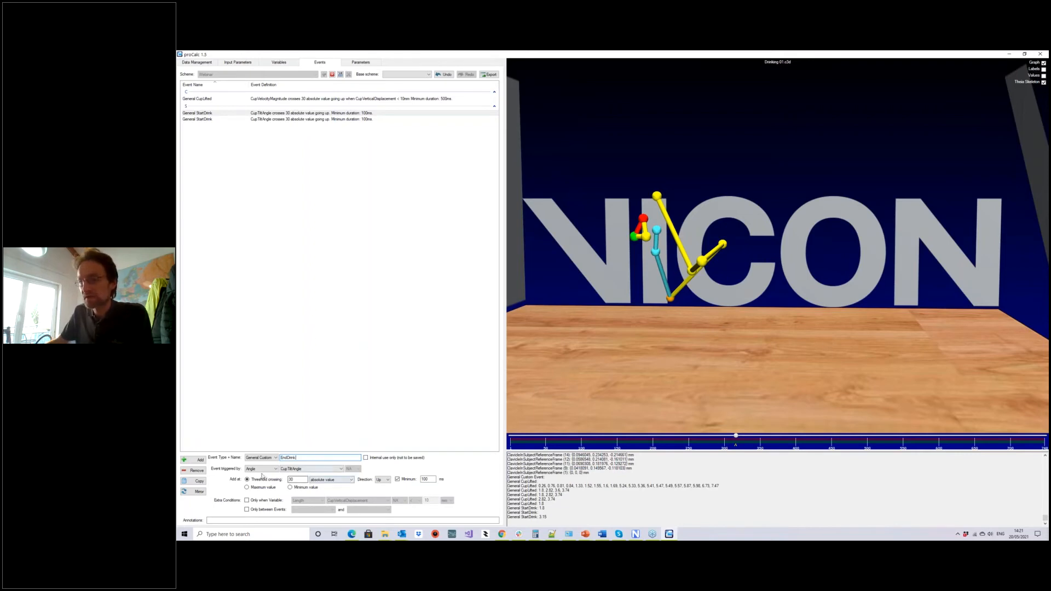
Set EndDrink's threshold crossing direction to down and turn off its minimum duration.
{"action": "left_click", "coordinate": [382, 480]}
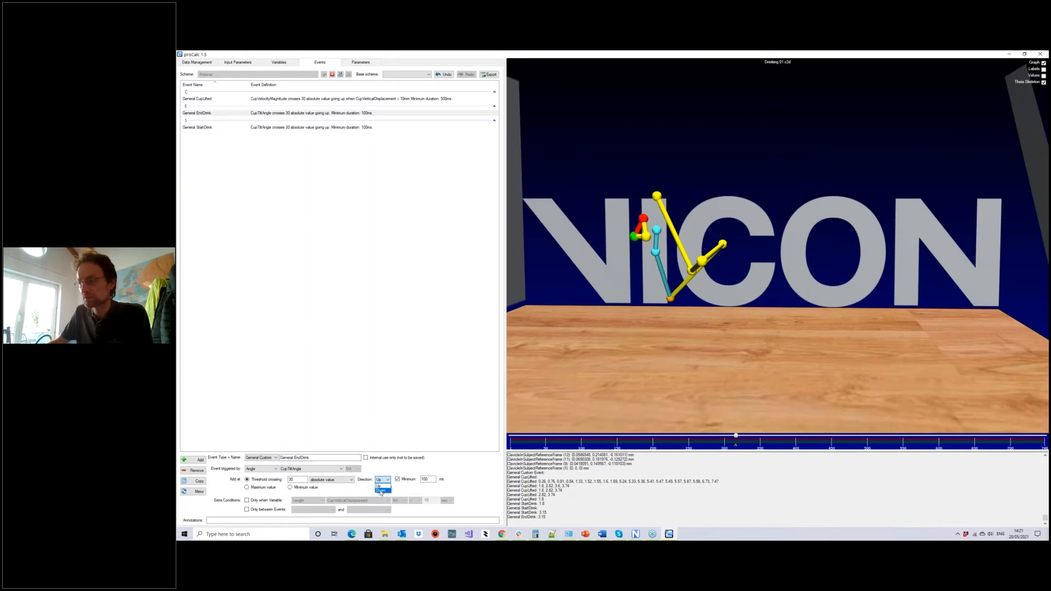
{"action": "left_click", "coordinate": [383, 490]}
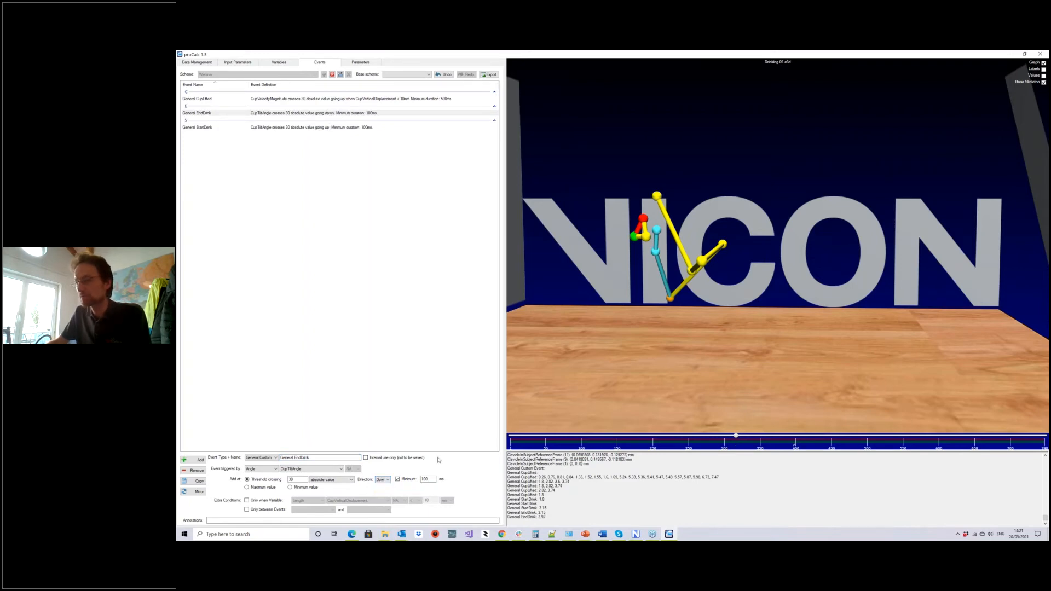
{"action": "left_click", "coordinate": [407, 479]}
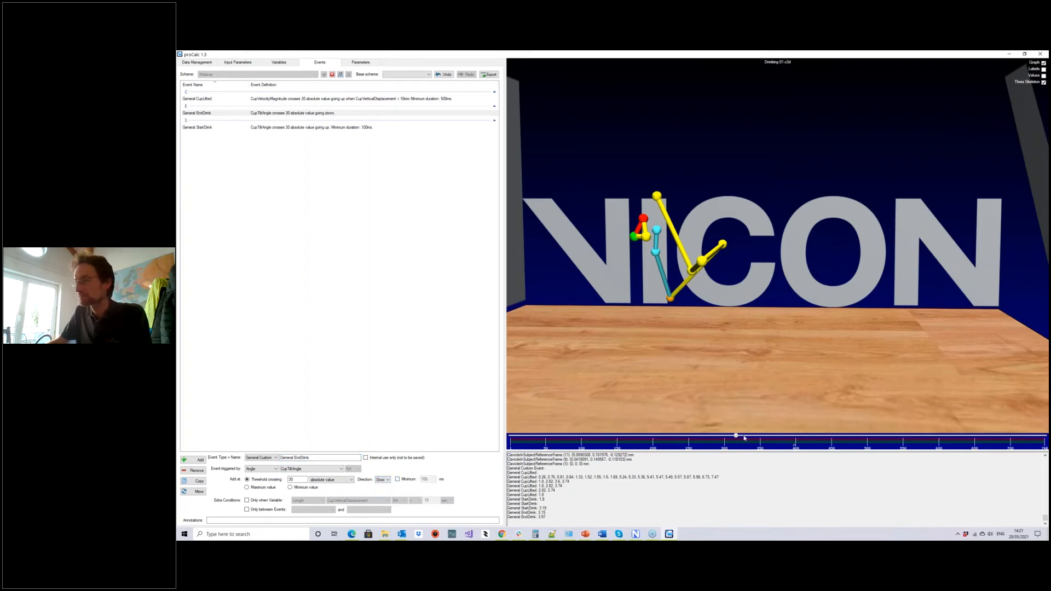
Compare the detected StartDrink and EndDrink events with the cup's tilt in the trial.
{"action": "left_click_drag", "start_coordinate": [736, 437], "coordinate": [650, 440]}
{"action": "left_click", "coordinate": [294, 469]}
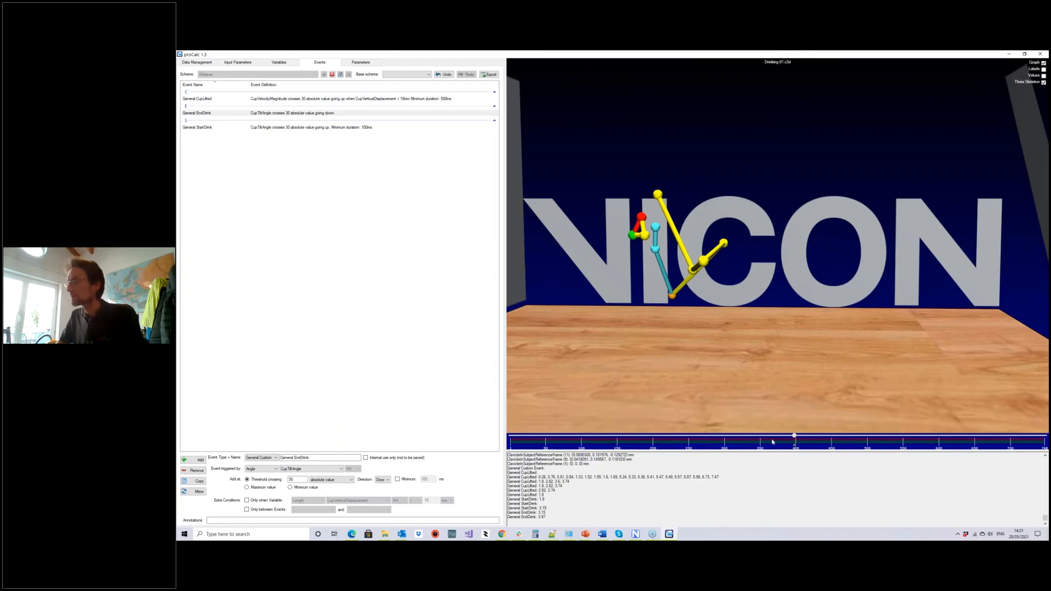
{"action": "left_click_drag", "start_coordinate": [796, 436], "coordinate": [721, 443]}
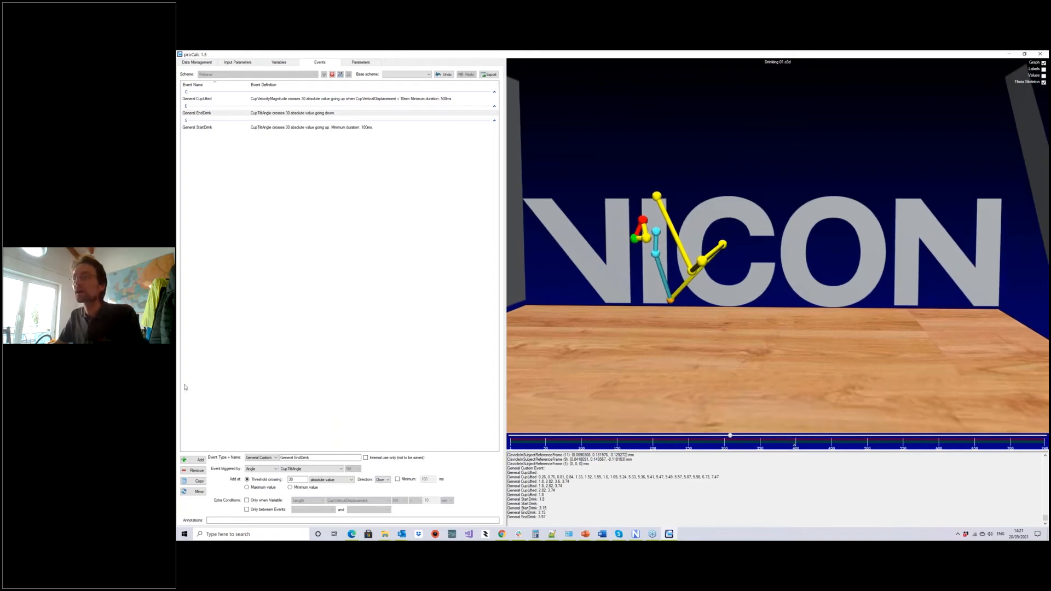
{"action": "left_click", "coordinate": [212, 128]}
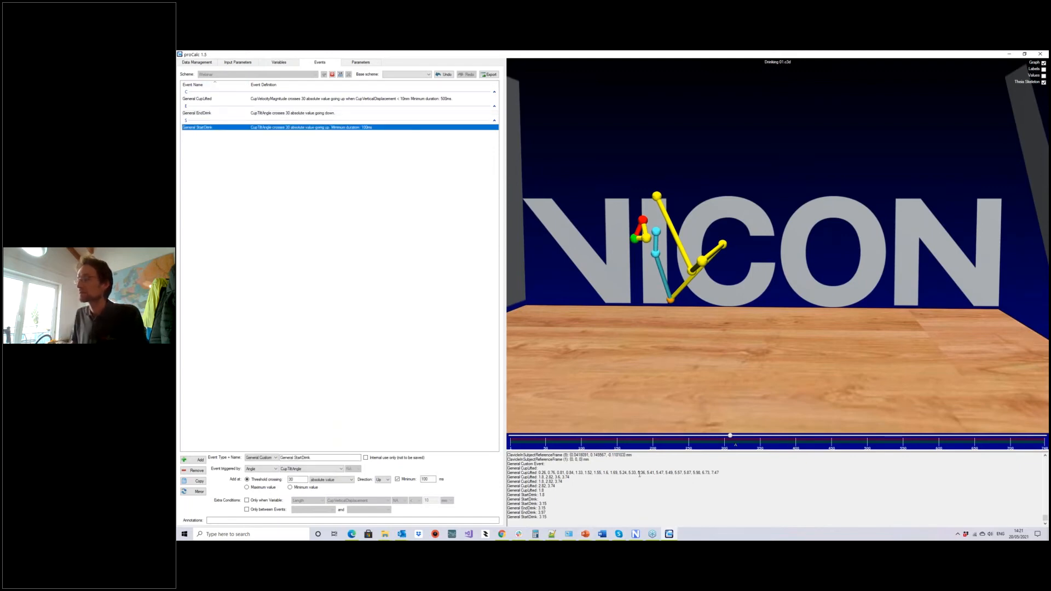
{"action": "left_click_drag", "start_coordinate": [890, 324], "coordinate": [869, 323]}
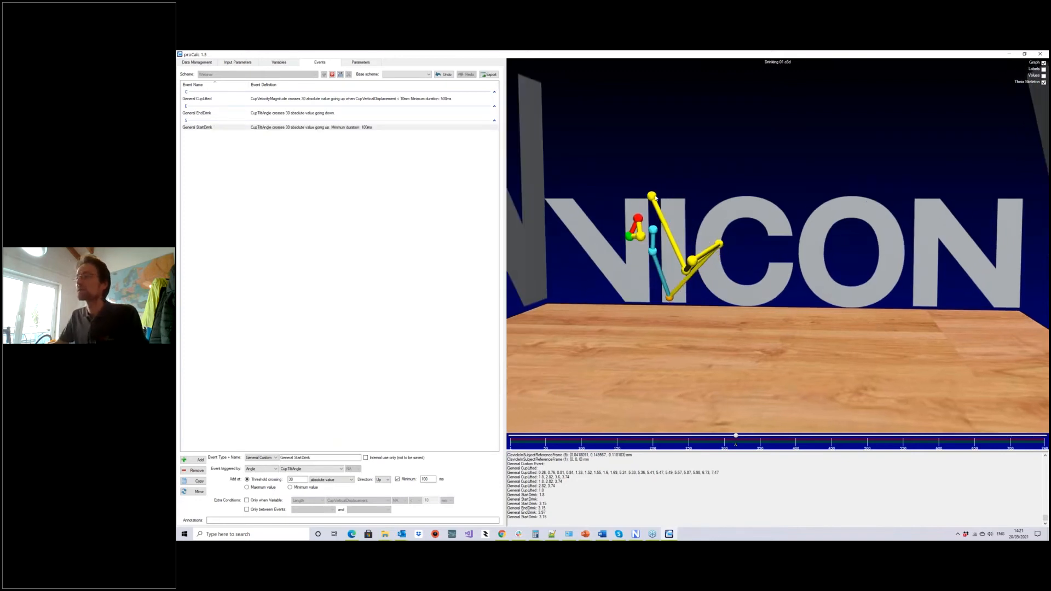
{"action": "left_click", "coordinate": [194, 114]}
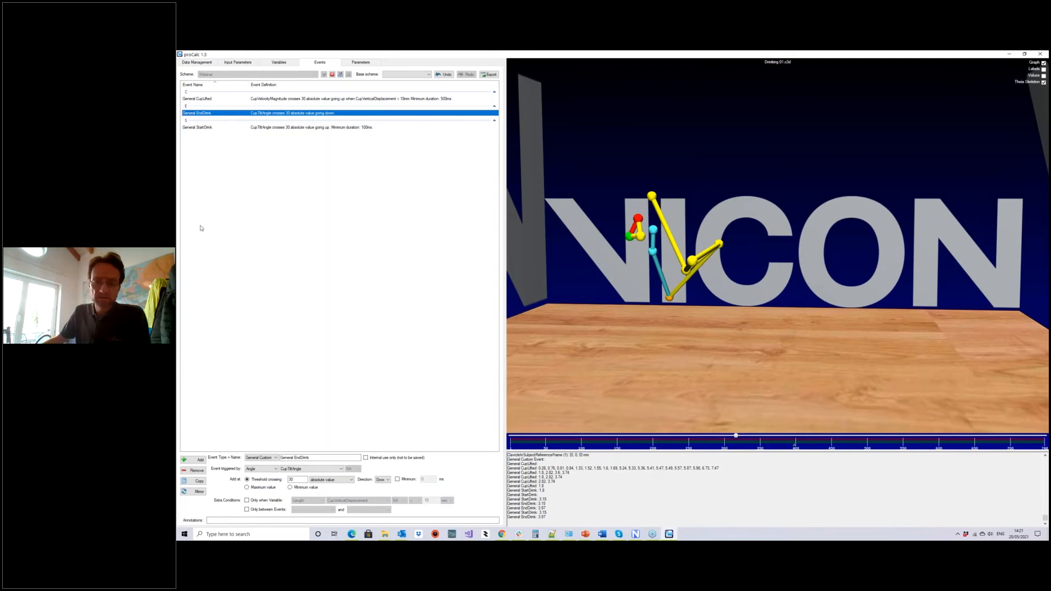
Add an event named CupBackOnTable triggered by the length CupVerticalDisplacement.
{"action": "left_click", "coordinate": [193, 462]}
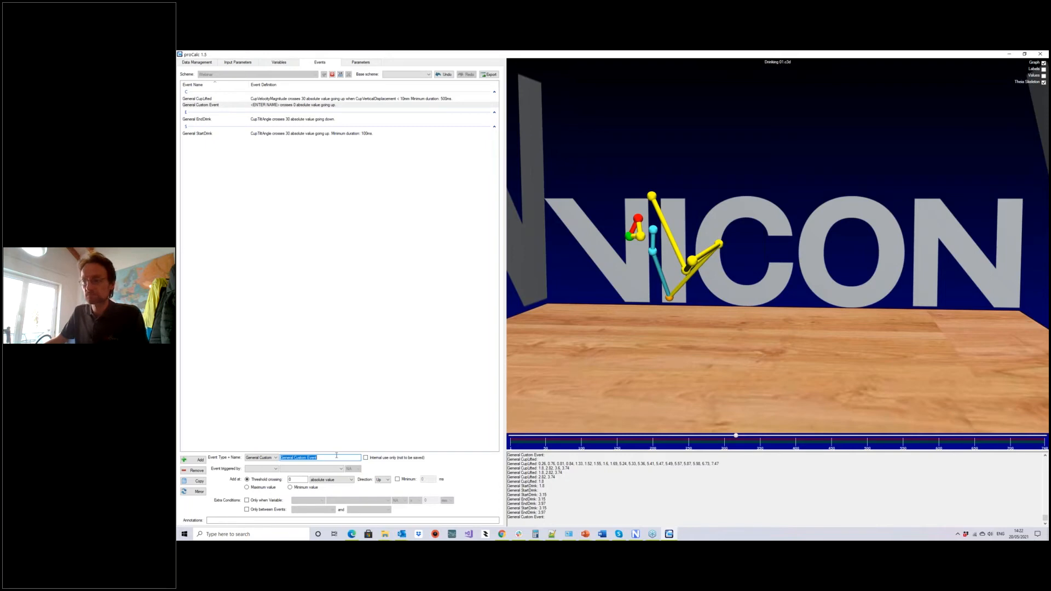
{"action": "type", "text": "CupBackOnTabl"}
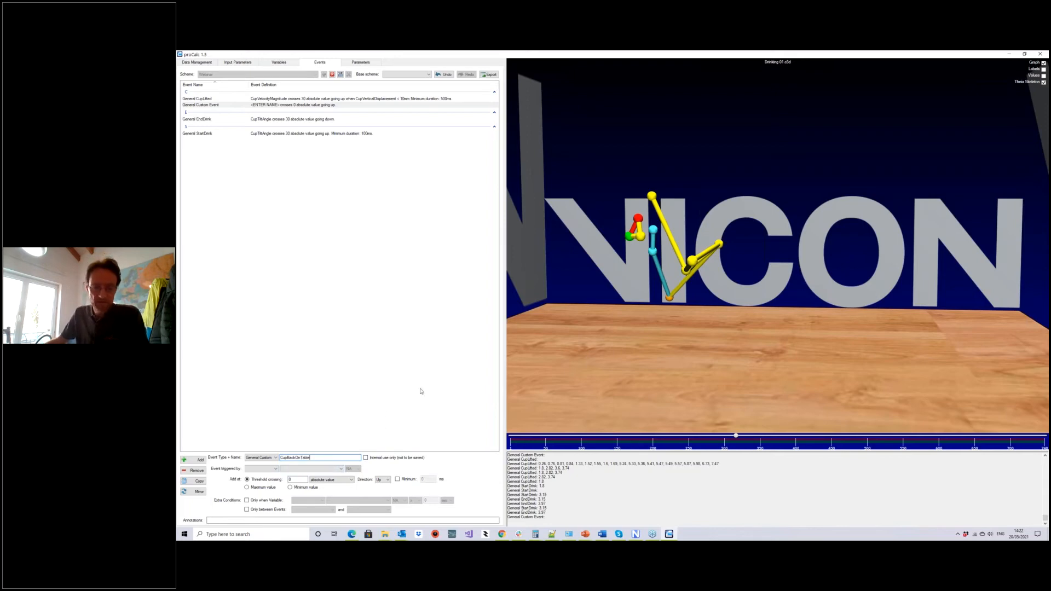
{"action": "left_click", "coordinate": [267, 469]}
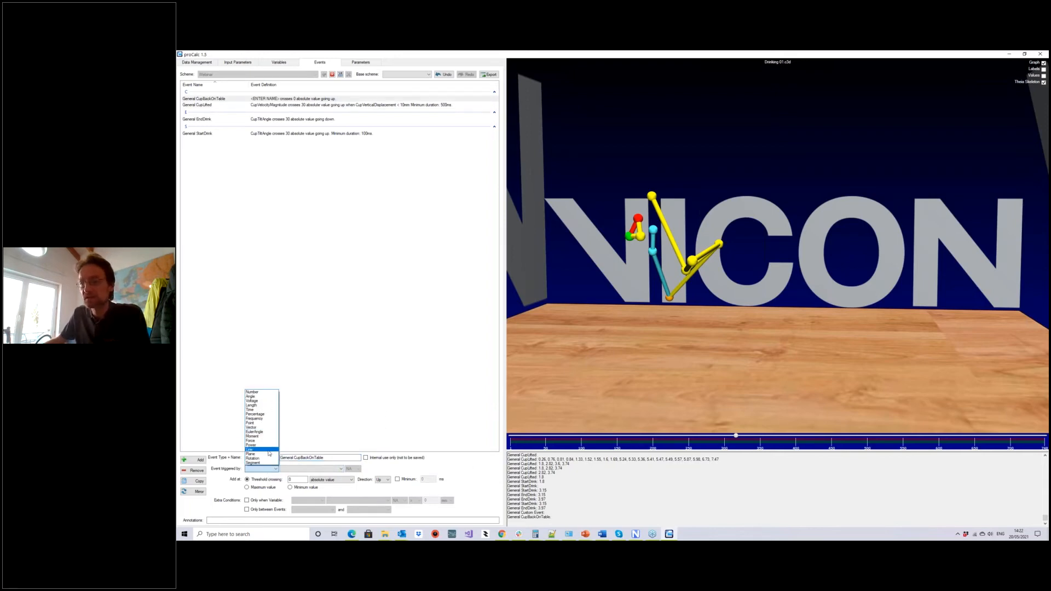
{"action": "left_click", "coordinate": [259, 405]}
{"action": "left_click", "coordinate": [304, 469]}
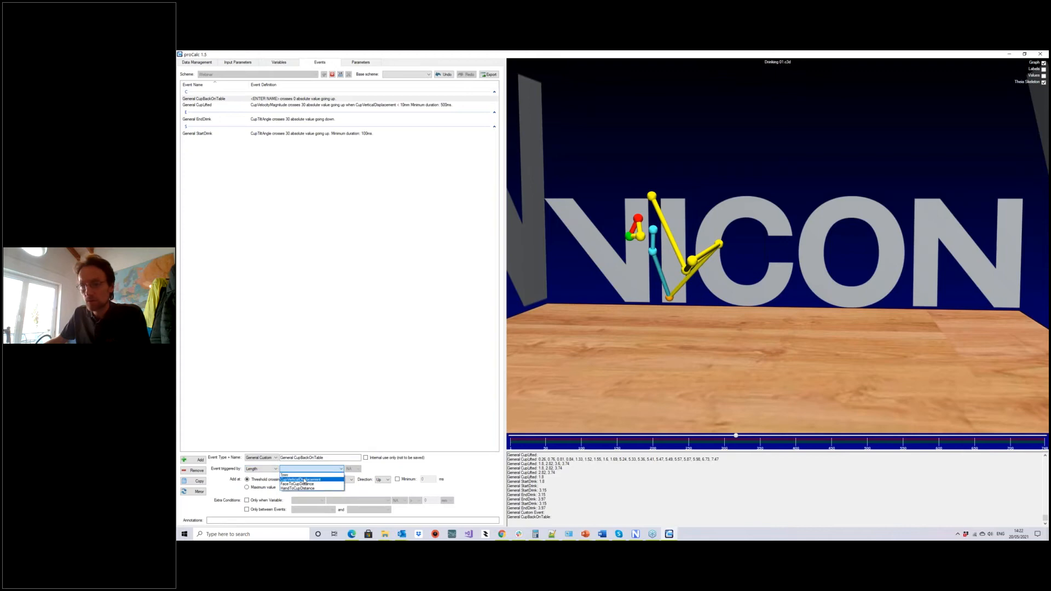
{"action": "left_click", "coordinate": [304, 480]}
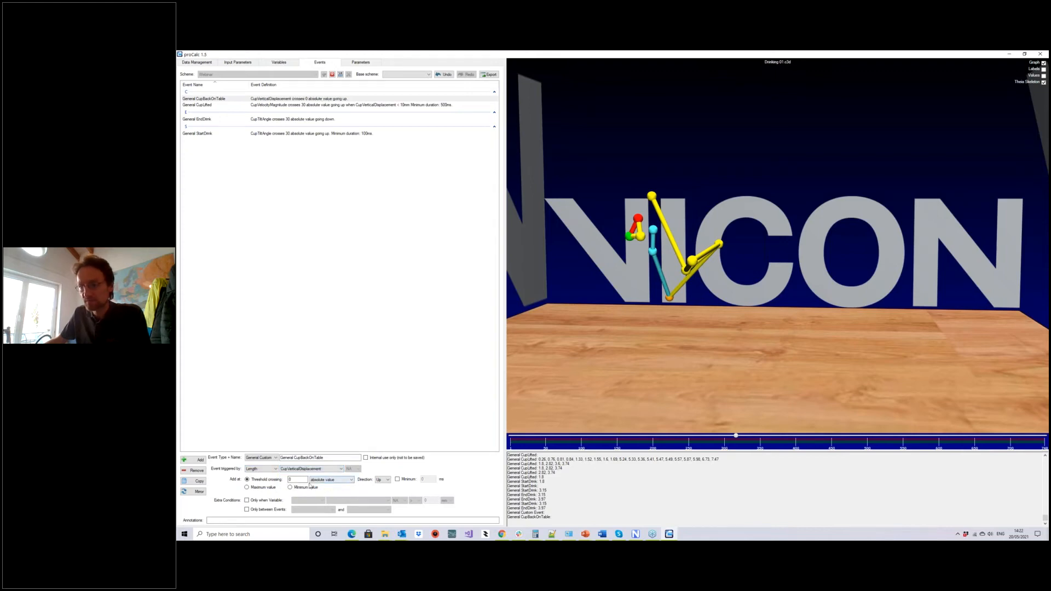
Set CupBackOnTable's crossing threshold to 10 with the direction down.
{"action": "double_click", "coordinate": [303, 480]}
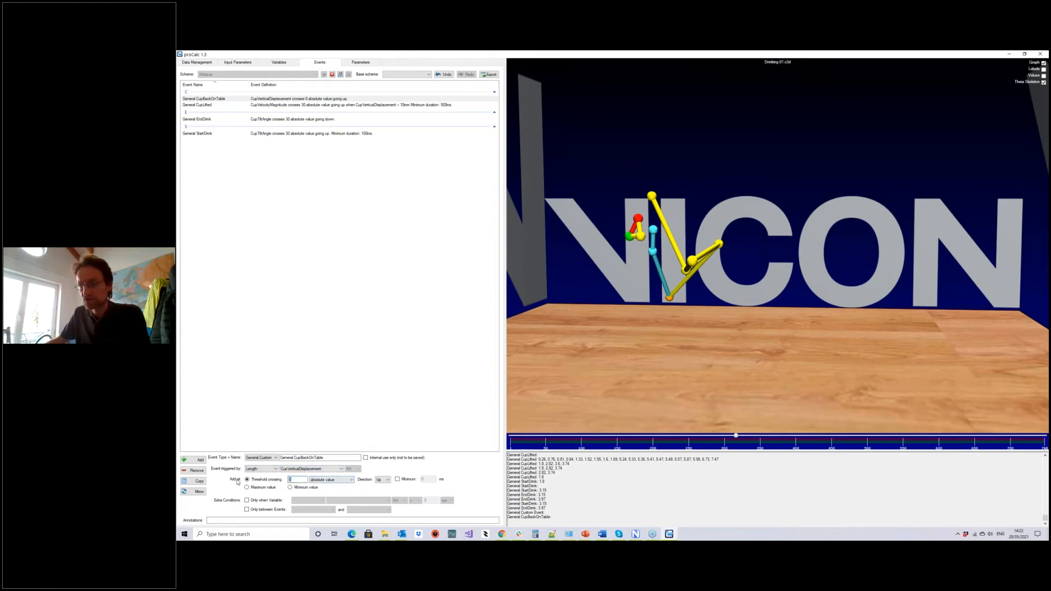
{"action": "type", "text": "10"}
{"action": "left_click", "coordinate": [383, 480]}
{"action": "left_click", "coordinate": [383, 485]}
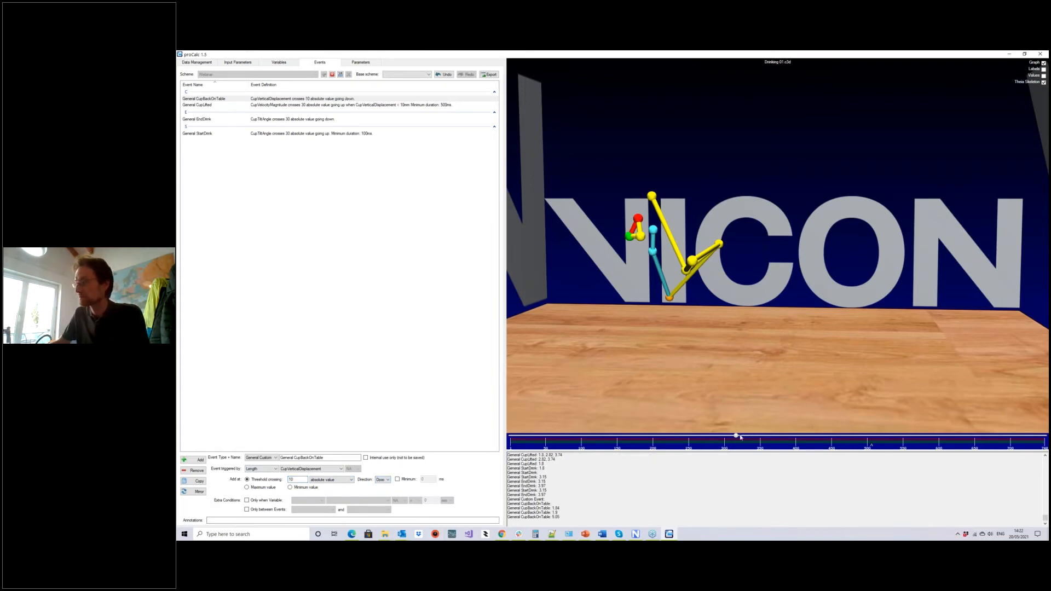
Save the Webinar events scheme and end its editing.
{"action": "left_click_drag", "start_coordinate": [737, 437], "coordinate": [716, 442]}
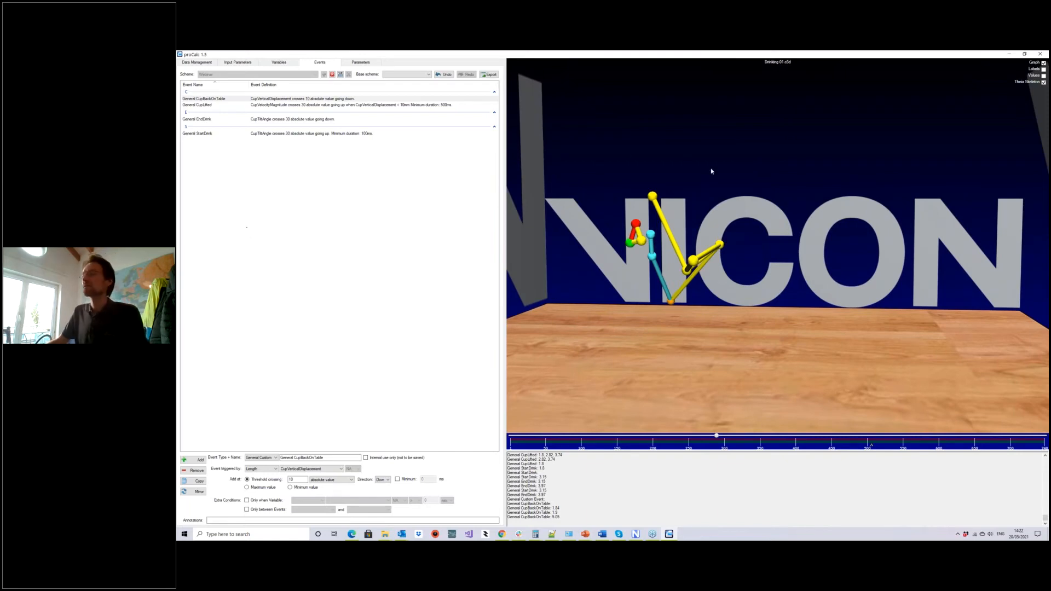
{"action": "left_click_drag", "start_coordinate": [806, 307], "coordinate": [806, 303]}
{"action": "right_click_drag", "start_coordinate": [806, 303], "coordinate": [821, 323]}
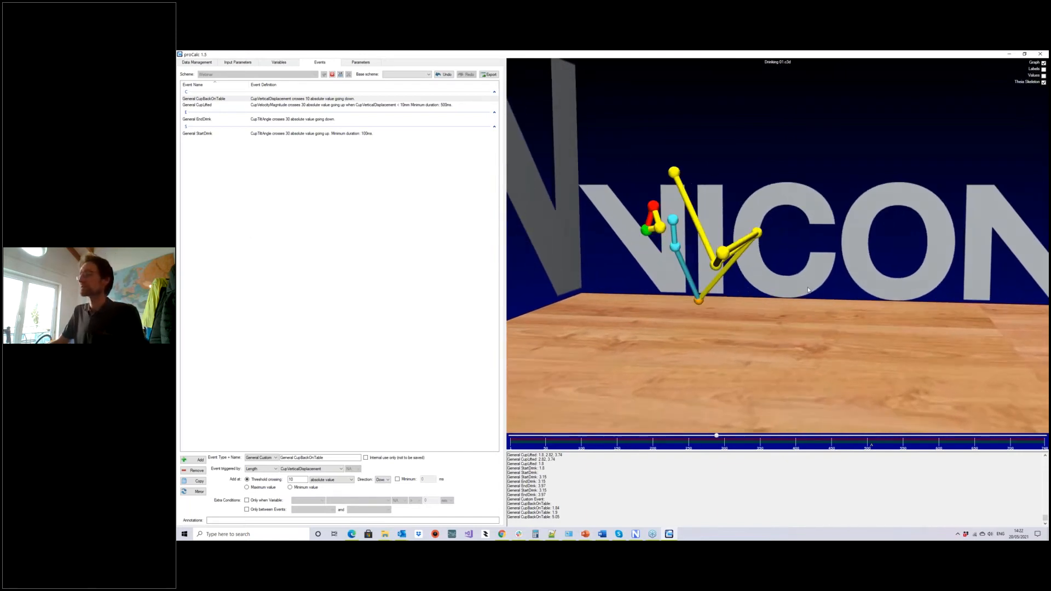
{"action": "middle_click_drag", "start_coordinate": [821, 323], "coordinate": [883, 329]}
{"action": "left_click", "coordinate": [203, 98]}
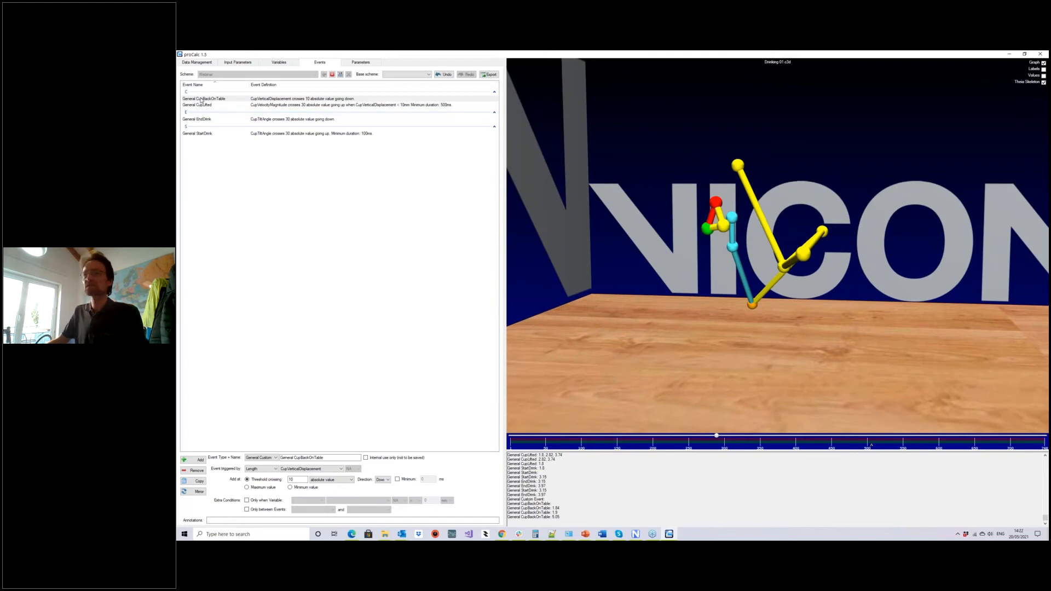
{"action": "left_click", "coordinate": [202, 109]}
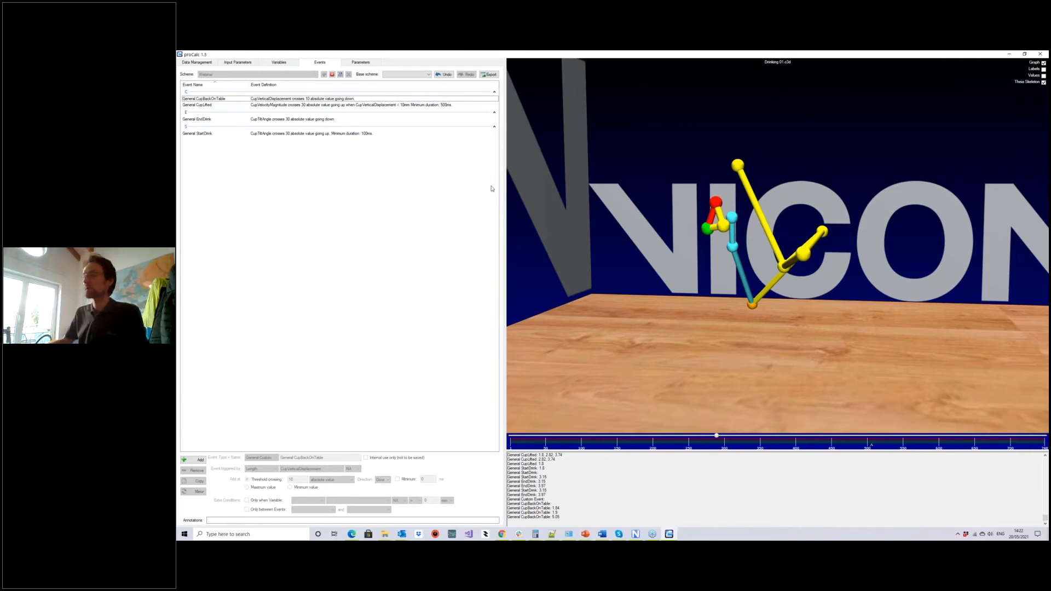
{"action": "left_click", "coordinate": [341, 75]}
{"action": "scroll", "coordinate": [662, 306], "scroll_direction": "down", "scroll_amount": 3}
{"action": "left_click_drag", "start_coordinate": [662, 307], "coordinate": [677, 309]}
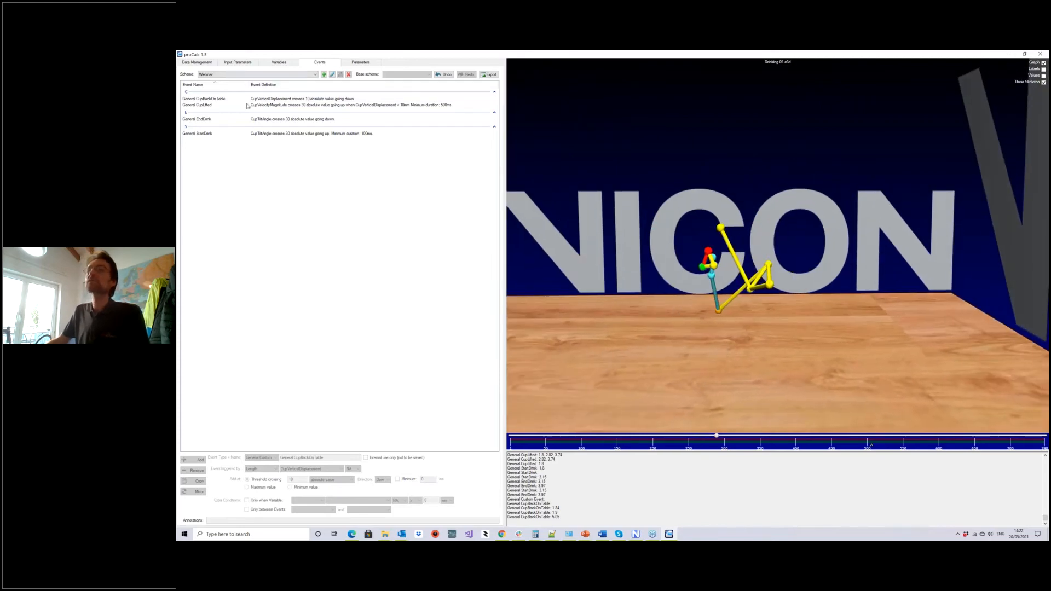
Create a new parameters scheme named Webinar.
{"action": "left_click", "coordinate": [284, 64]}
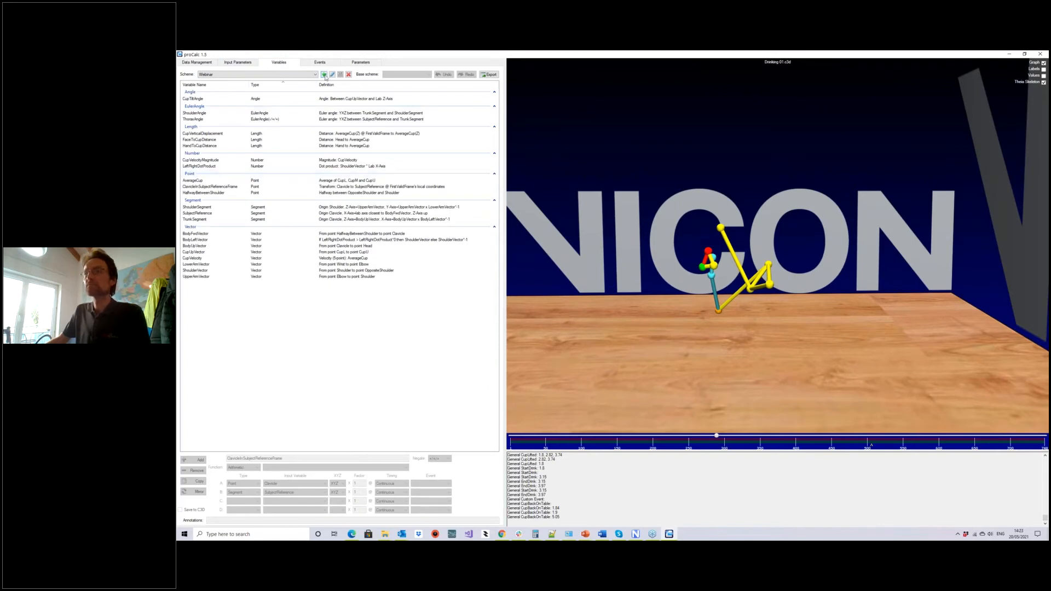
{"action": "left_click", "coordinate": [320, 62]}
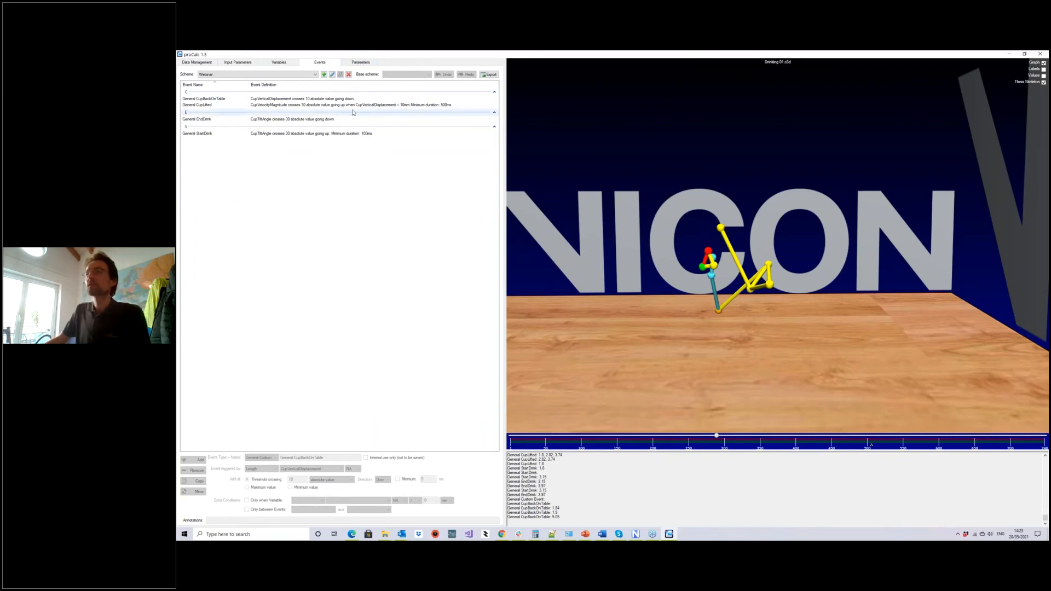
{"action": "left_click", "coordinate": [360, 62]}
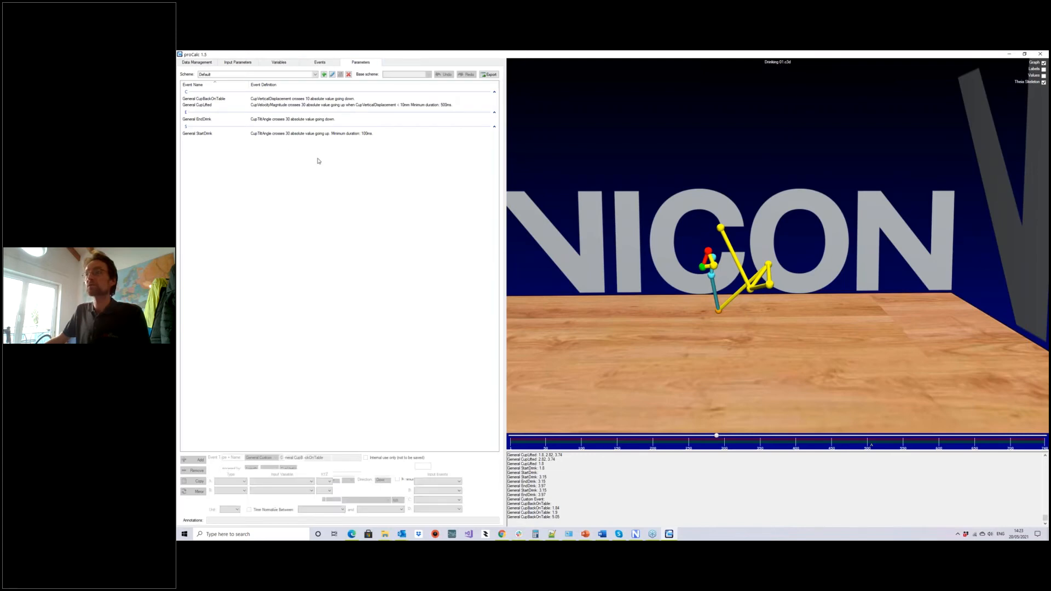
{"action": "left_click", "coordinate": [324, 74]}
{"action": "type", "text": "We"}
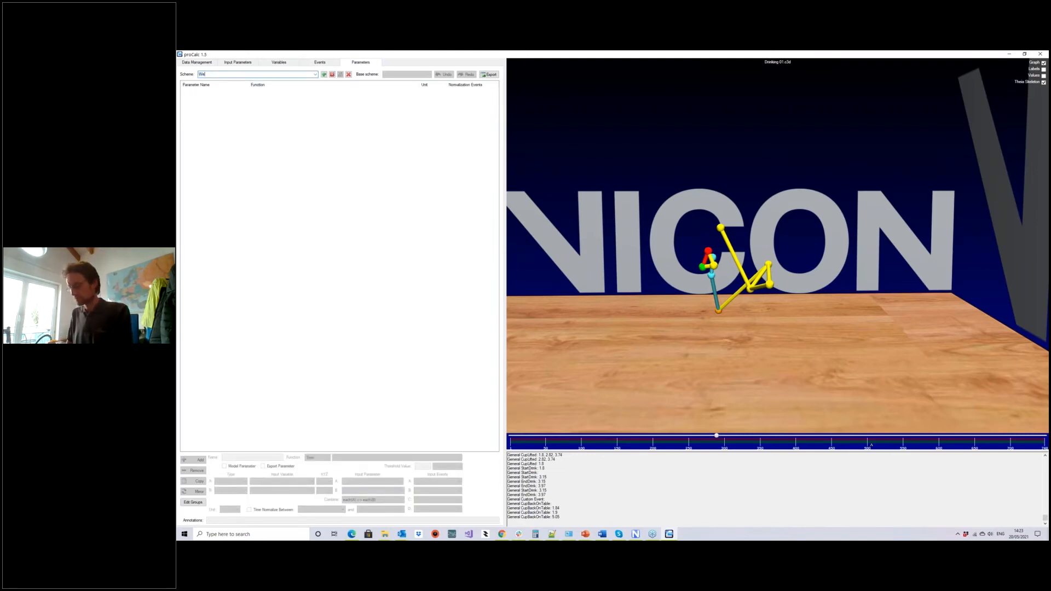
{"action": "type", "text": "binar"}
{"action": "key", "text": "Return"}
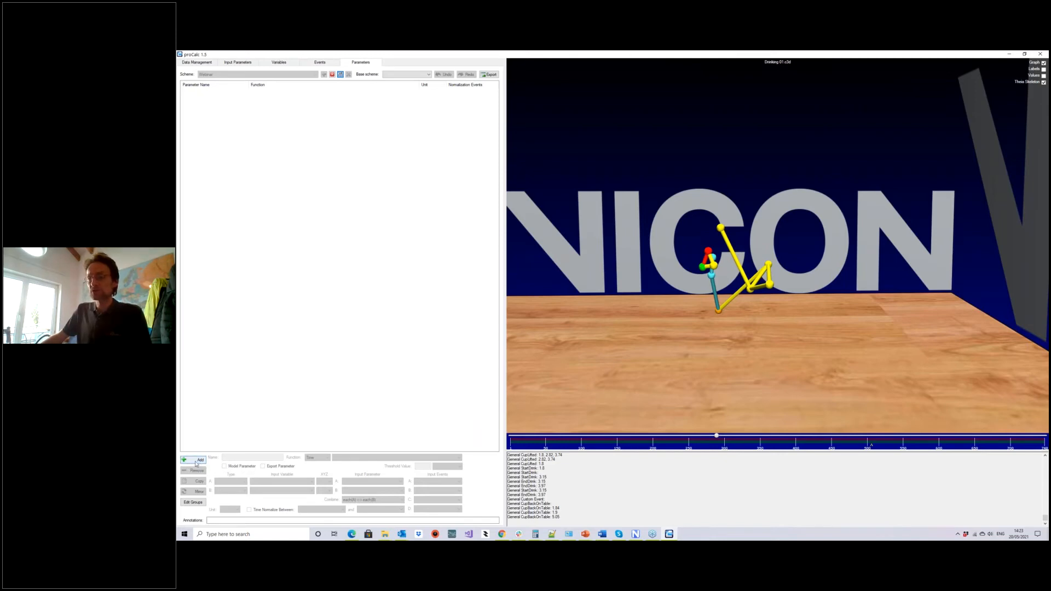
Add a parameter named TimeFromLiftToStartDrink to the Webinar parameters scheme.
{"action": "left_click", "coordinate": [196, 463]}
{"action": "type", "text": "TimeToDrink"}
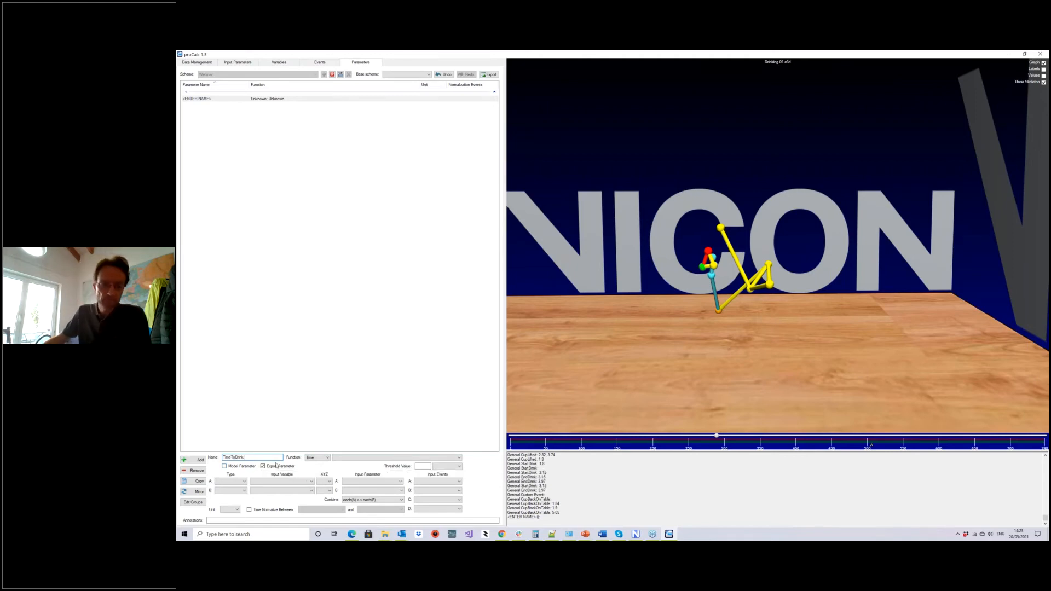
{"action": "key", "text": "BackSpace"}
{"action": "key", "text": "BackSpace"}
{"action": "key", "text": "BackSpace"}
{"action": "key", "text": "BackSpace"}
{"action": "key", "text": "BackSpace"}
{"action": "key", "text": "BackSpace"}
{"action": "key", "text": "BackSpace"}
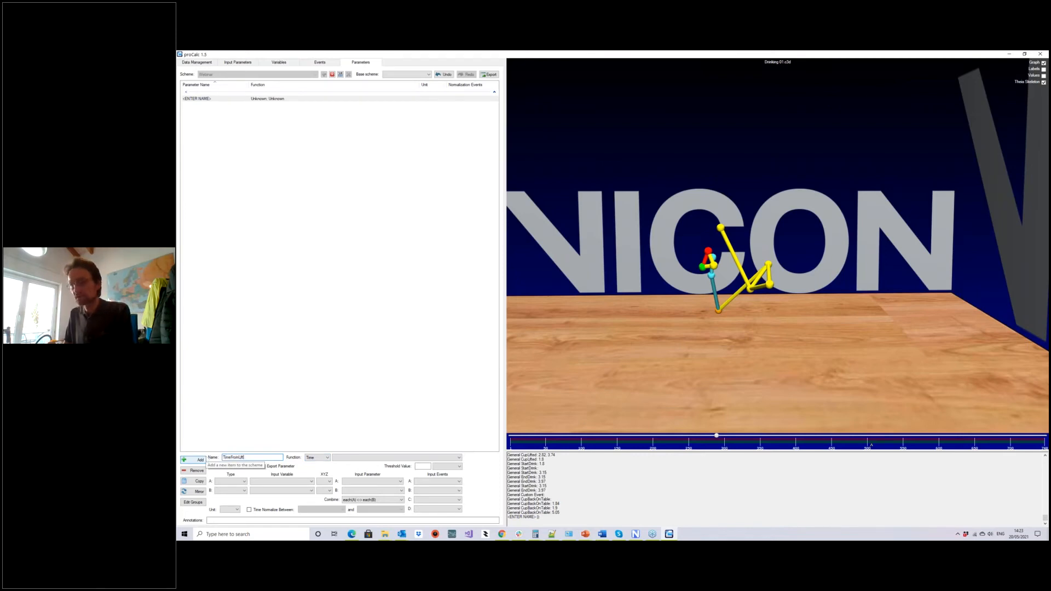
{"action": "type", "text": "FromLiftToStartDrink"}
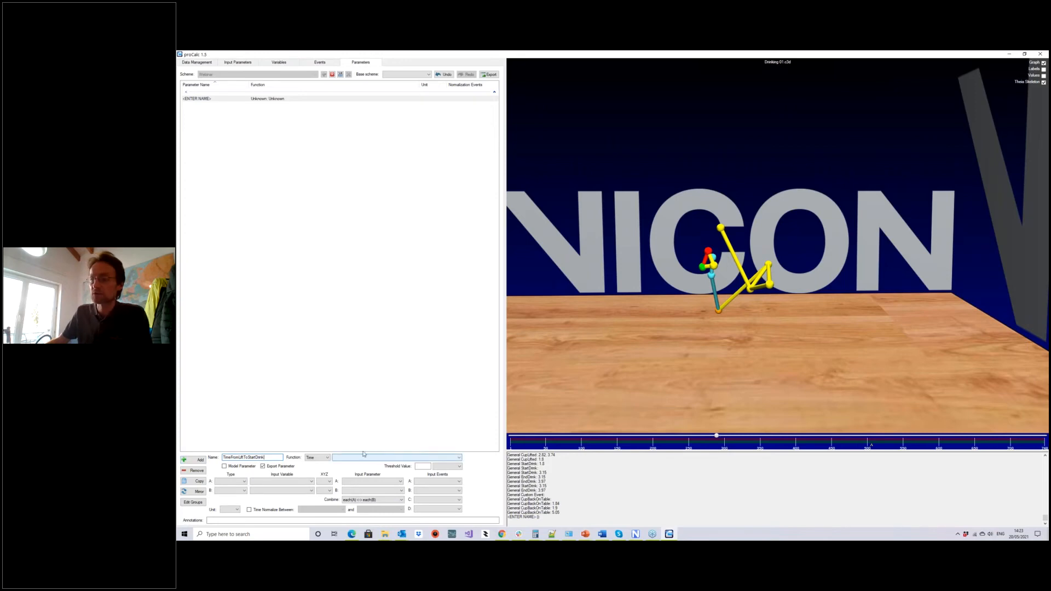
Define TimeFromLiftToStartDrink with the Time function Event A to Event B, from General CupLifted to General StartDrink.
{"action": "left_click", "coordinate": [319, 460]}
{"action": "left_click", "coordinate": [315, 464]}
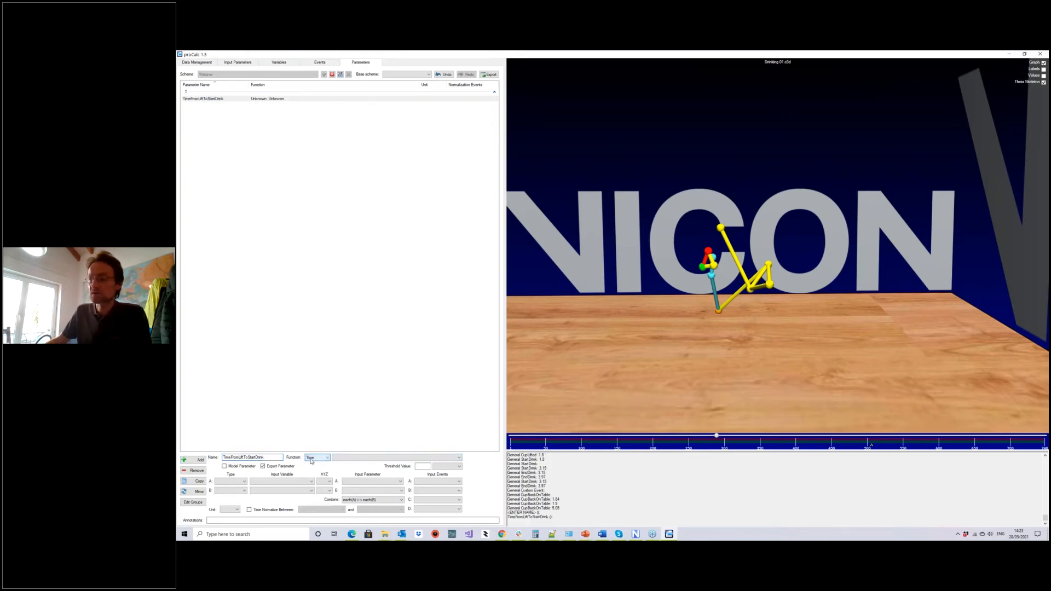
{"action": "left_click", "coordinate": [350, 459]}
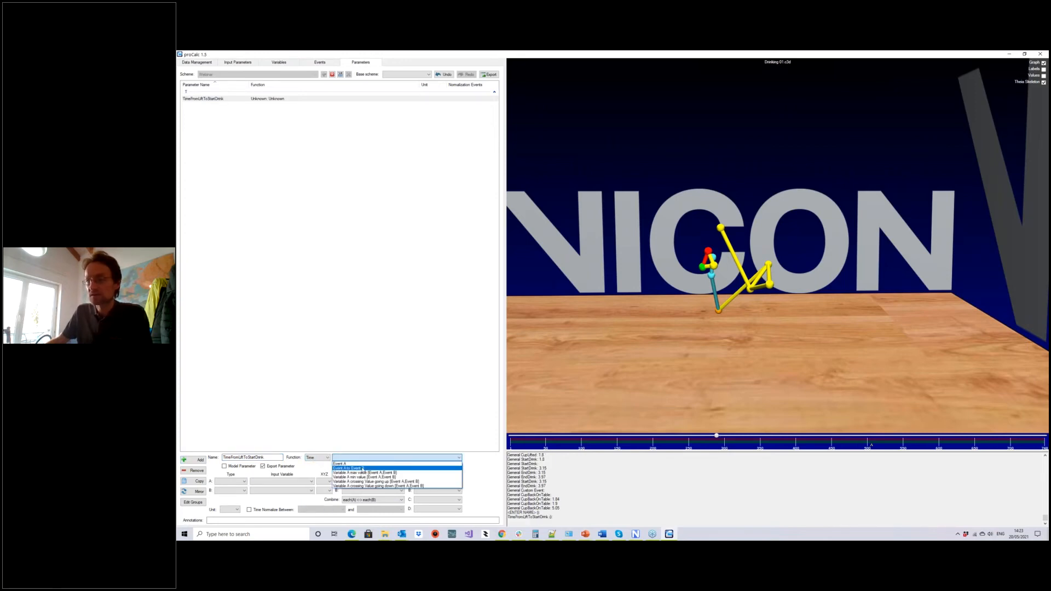
{"action": "left_click", "coordinate": [363, 469]}
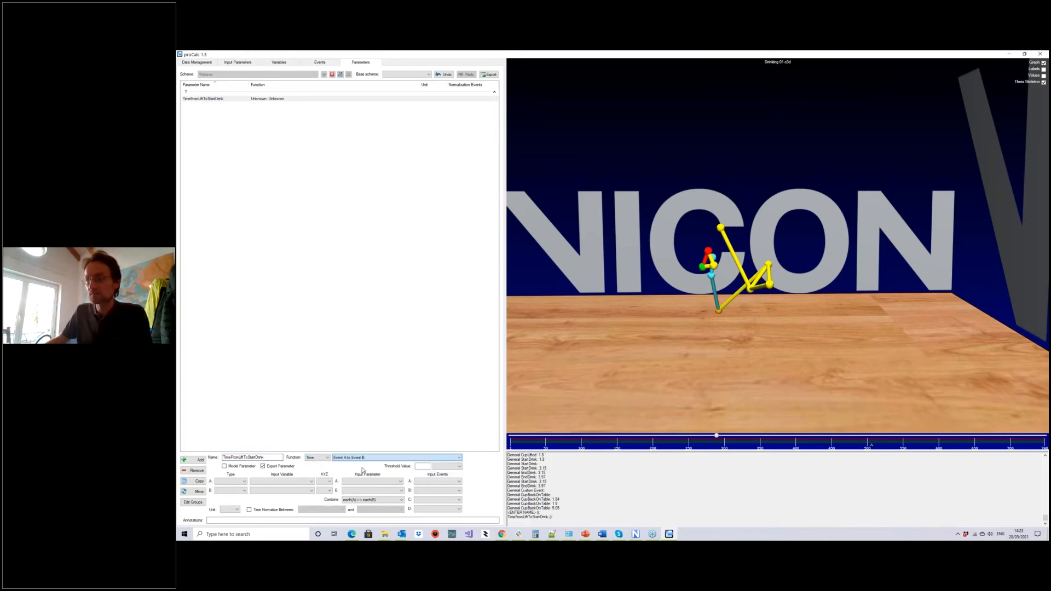
{"action": "left_click", "coordinate": [436, 482]}
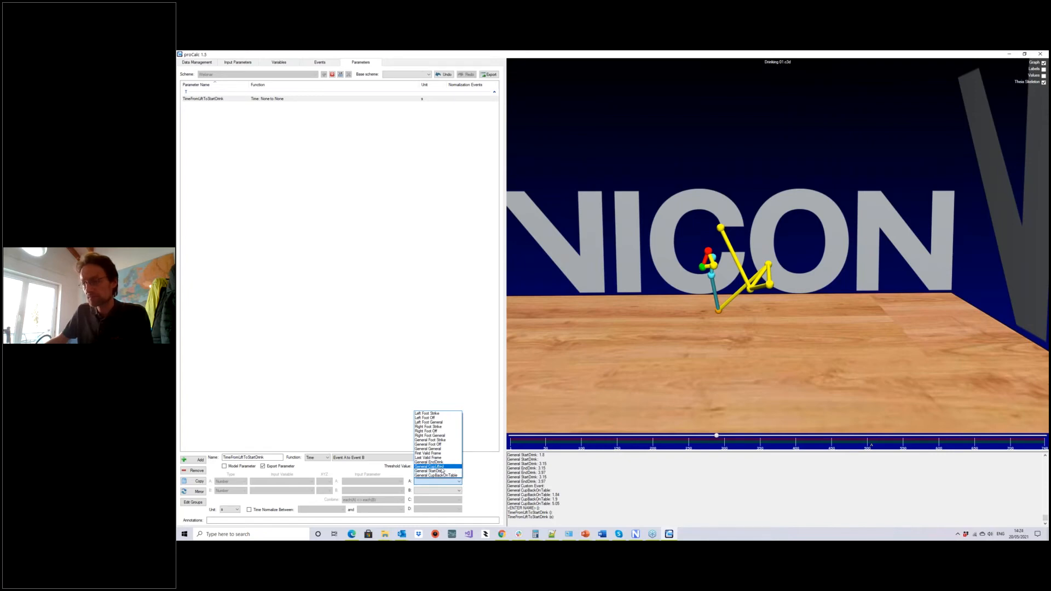
{"action": "left_click", "coordinate": [442, 467]}
{"action": "left_click", "coordinate": [438, 491]}
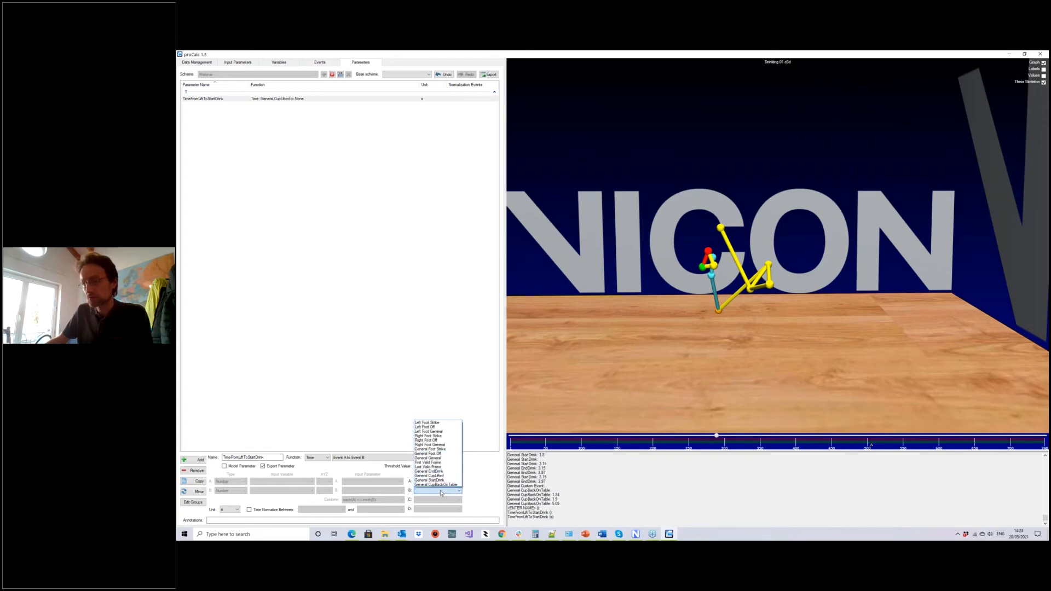
{"action": "left_click", "coordinate": [432, 481]}
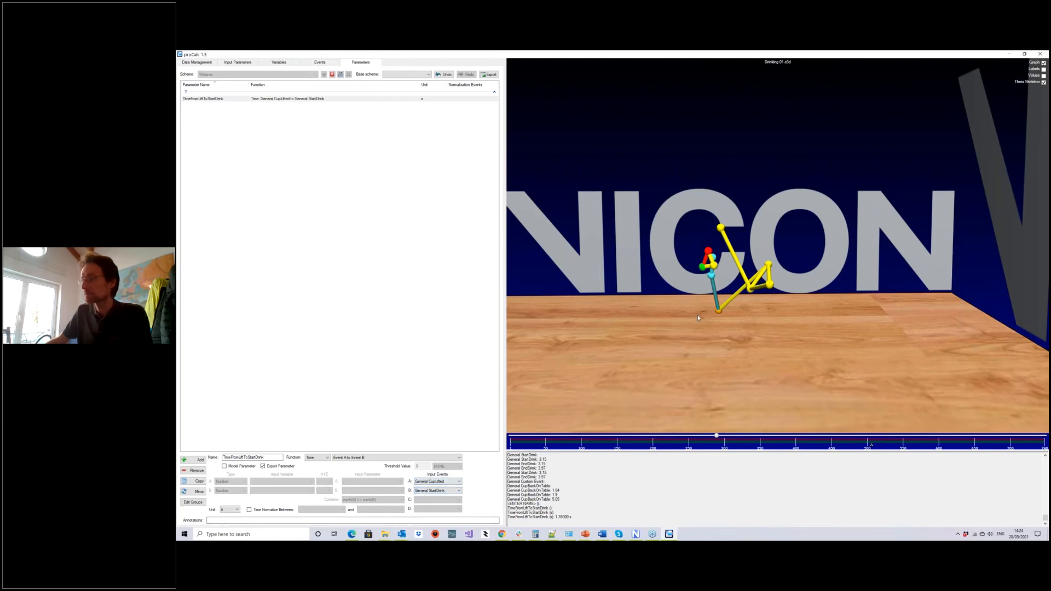
{"action": "left_click_drag", "start_coordinate": [708, 347], "coordinate": [710, 352]}
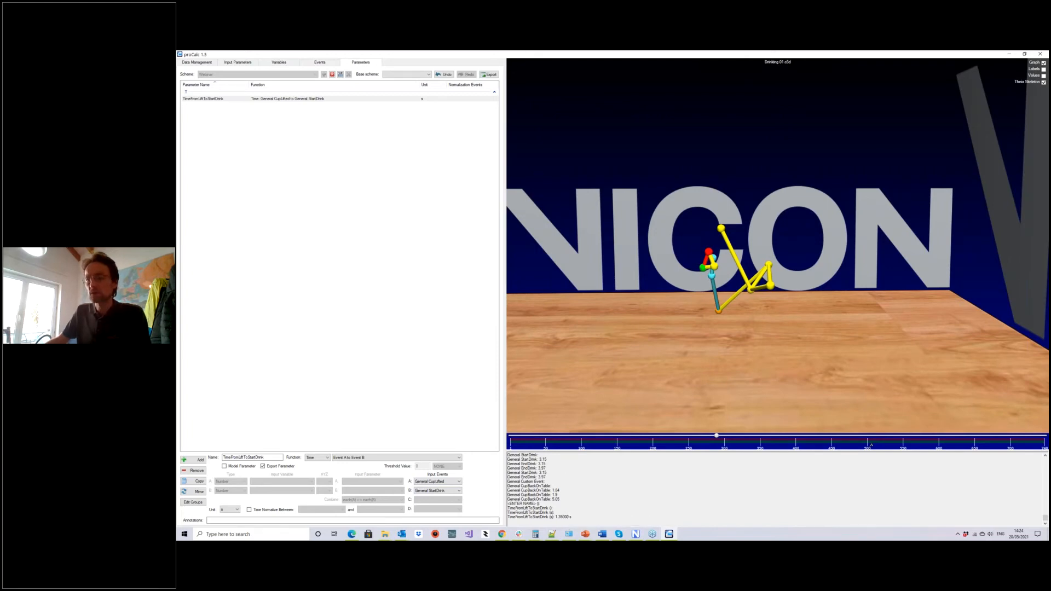
Copy the parameter as DrinkingTime and set its events from General StartDrink to General EndDrink.
{"action": "left_click", "coordinate": [192, 481]}
{"action": "type", "text": "DrinkingTime"}
{"action": "left_click", "coordinate": [436, 482]}
{"action": "left_click", "coordinate": [441, 471]}
{"action": "left_click", "coordinate": [436, 491]}
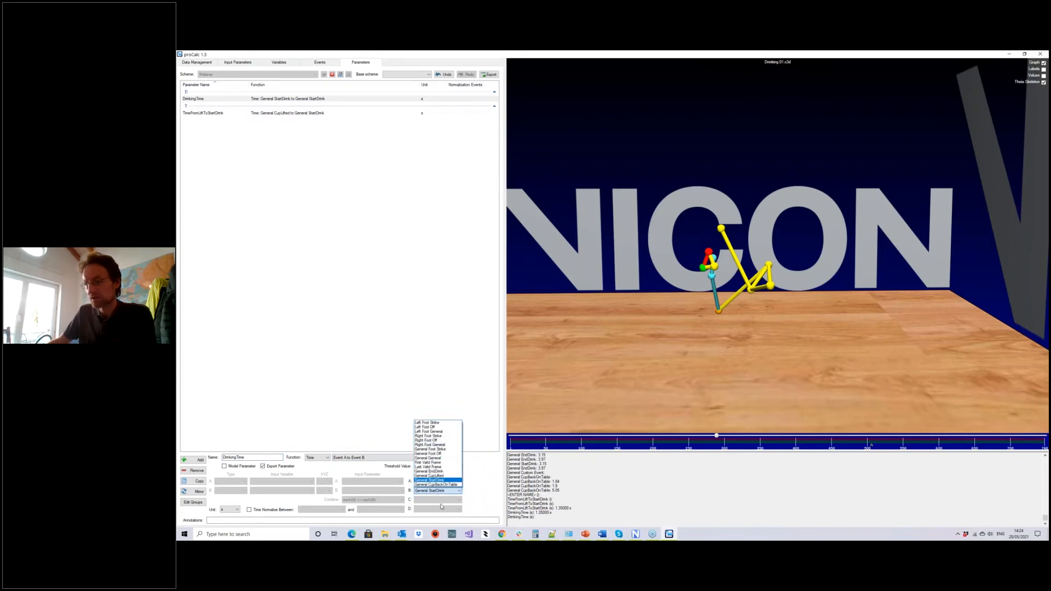
{"action": "left_click", "coordinate": [438, 472]}
{"action": "left_click_drag", "start_coordinate": [640, 348], "coordinate": [641, 356]}
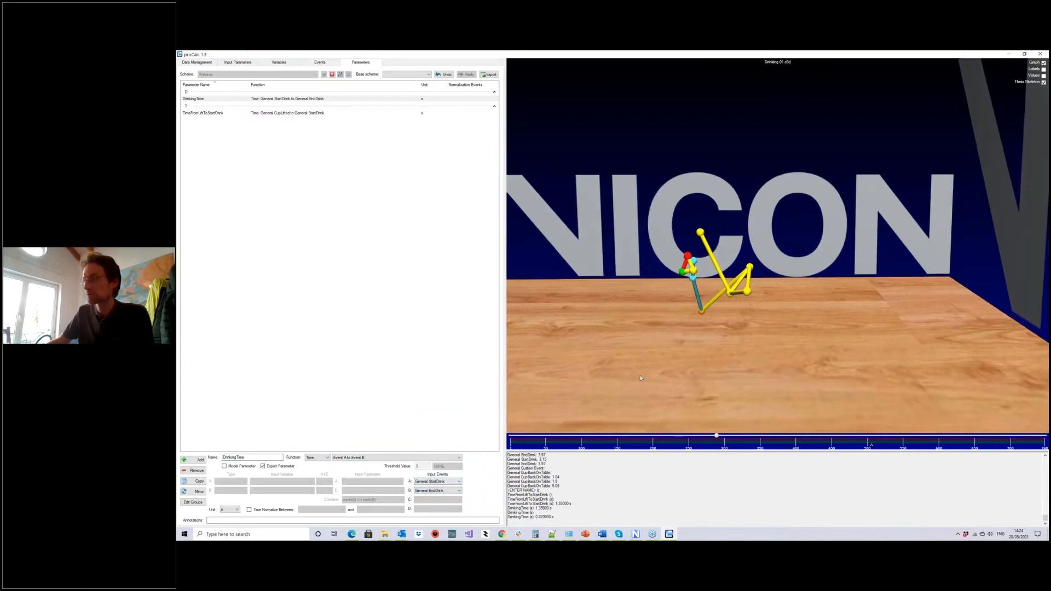
{"action": "left_click_drag", "start_coordinate": [716, 435], "coordinate": [684, 436]}
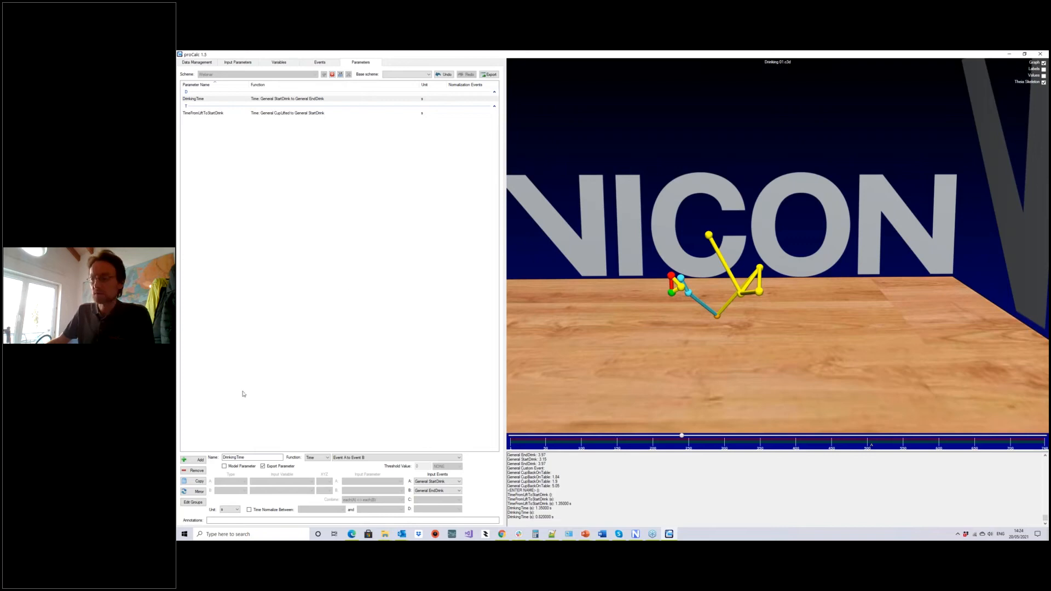
Copy DrinkingTime as CupBackToTable and set its events from General EndDrink to General CupBackOnTable.
{"action": "left_click", "coordinate": [200, 482]}
{"action": "type", "text": "CupBackT"}
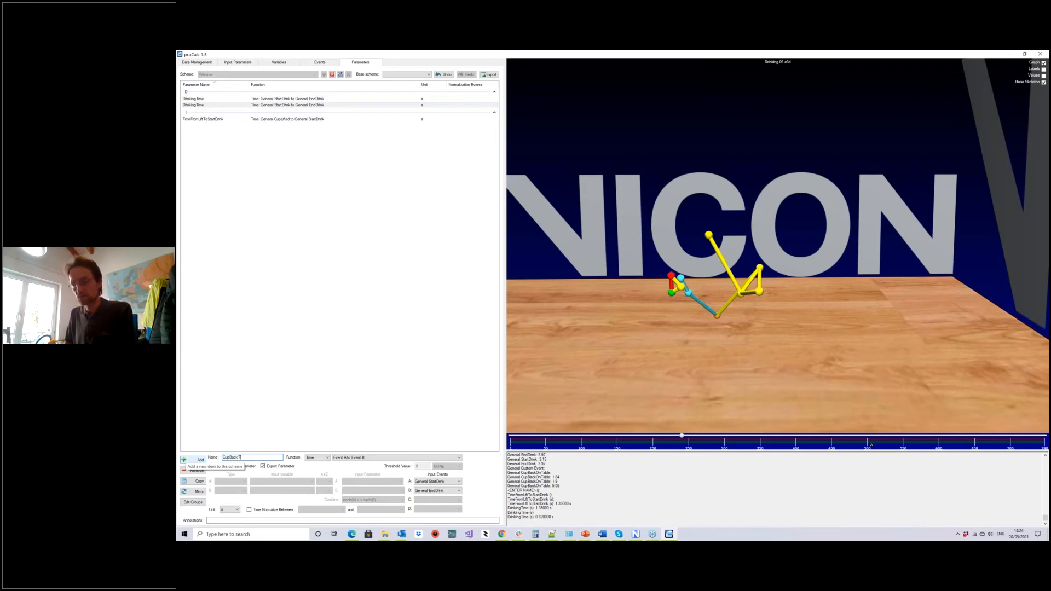
{"action": "type", "text": "oTable"}
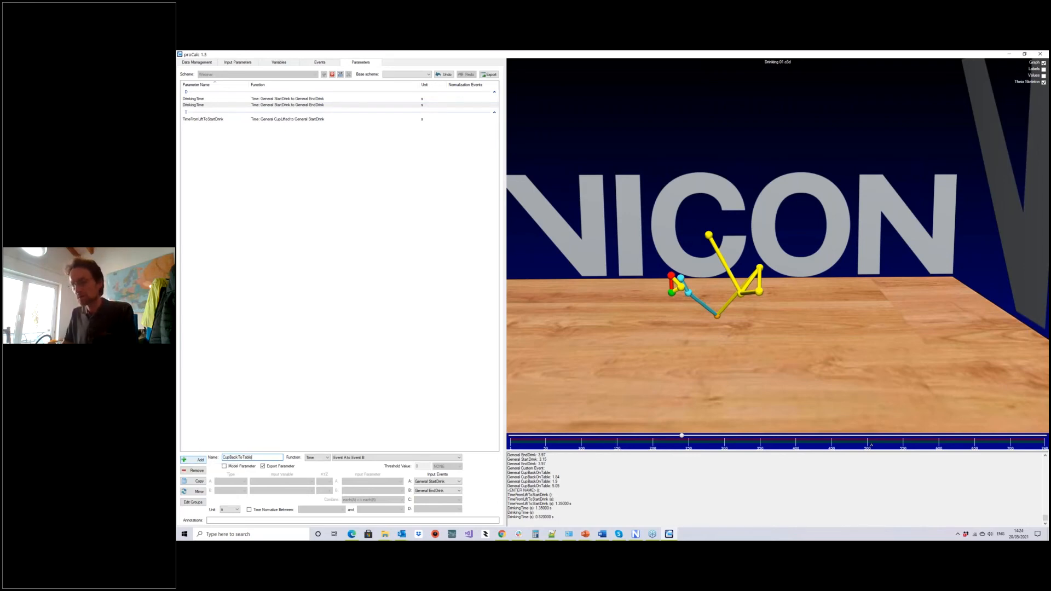
{"action": "left_click", "coordinate": [438, 482]}
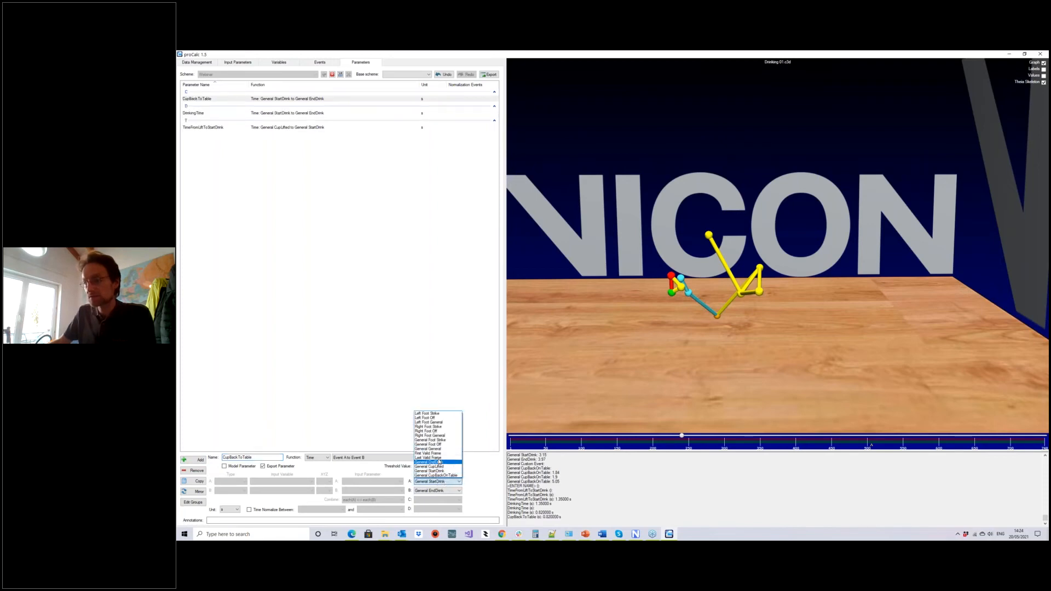
{"action": "left_click", "coordinate": [441, 469]}
{"action": "left_click", "coordinate": [446, 491]}
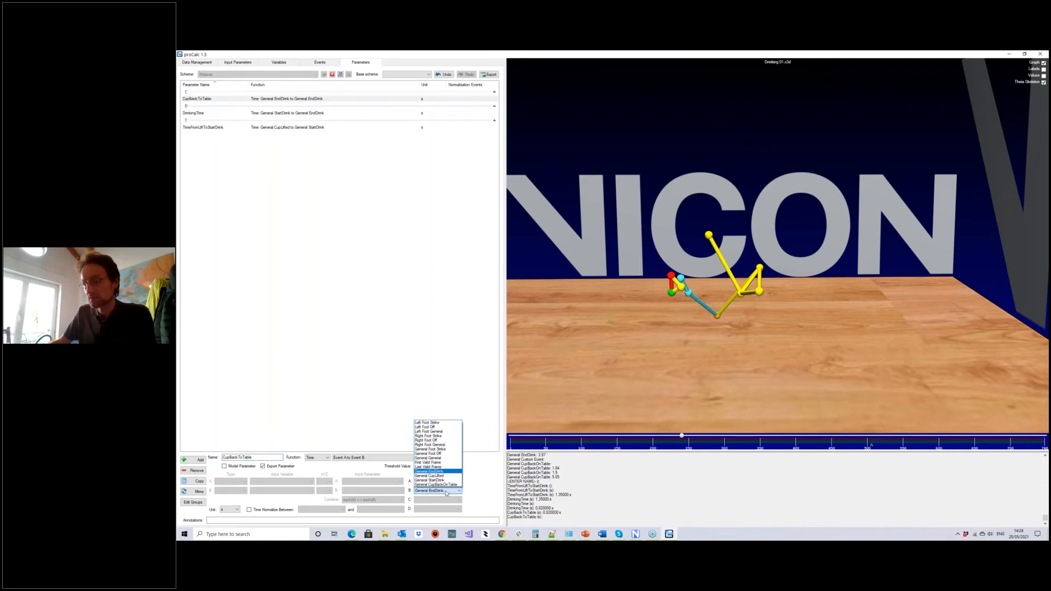
{"action": "left_click", "coordinate": [446, 485]}
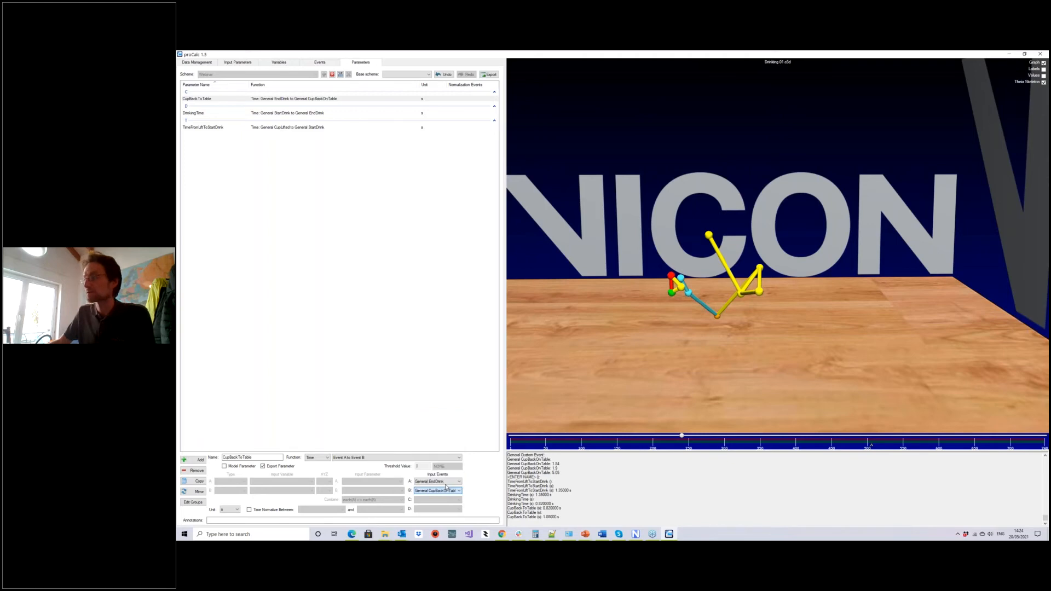
Review the calculated results of the three time parameters one by one.
{"action": "left_click", "coordinate": [292, 115]}
{"action": "left_click", "coordinate": [292, 127]}
{"action": "left_click", "coordinate": [282, 113]}
{"action": "left_click", "coordinate": [282, 100]}
{"action": "left_click", "coordinate": [283, 115]}
{"action": "left_click", "coordinate": [283, 128]}
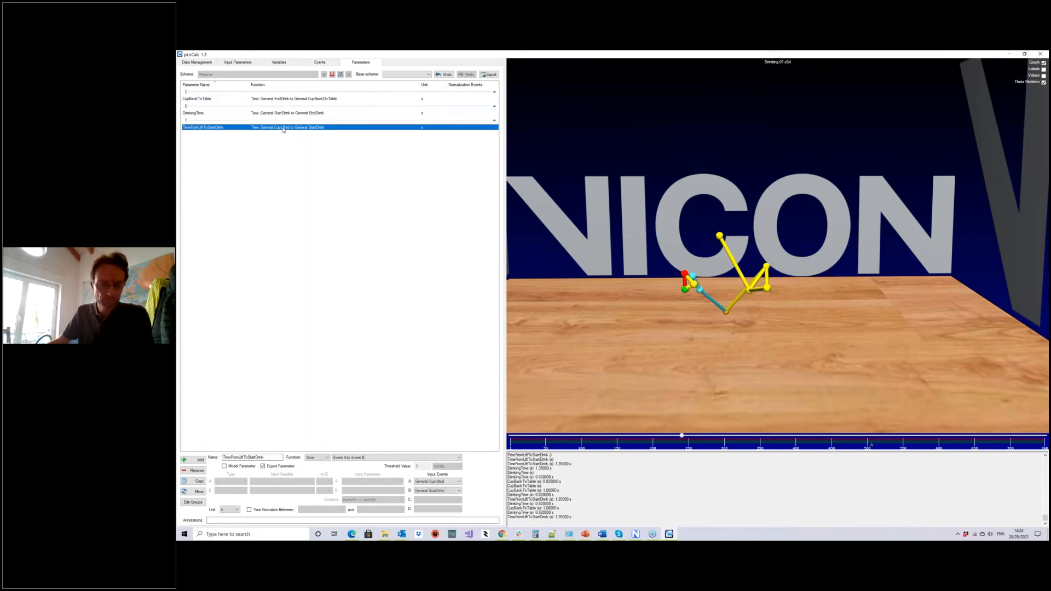
{"action": "left_click_drag", "start_coordinate": [629, 326], "coordinate": [654, 364]}
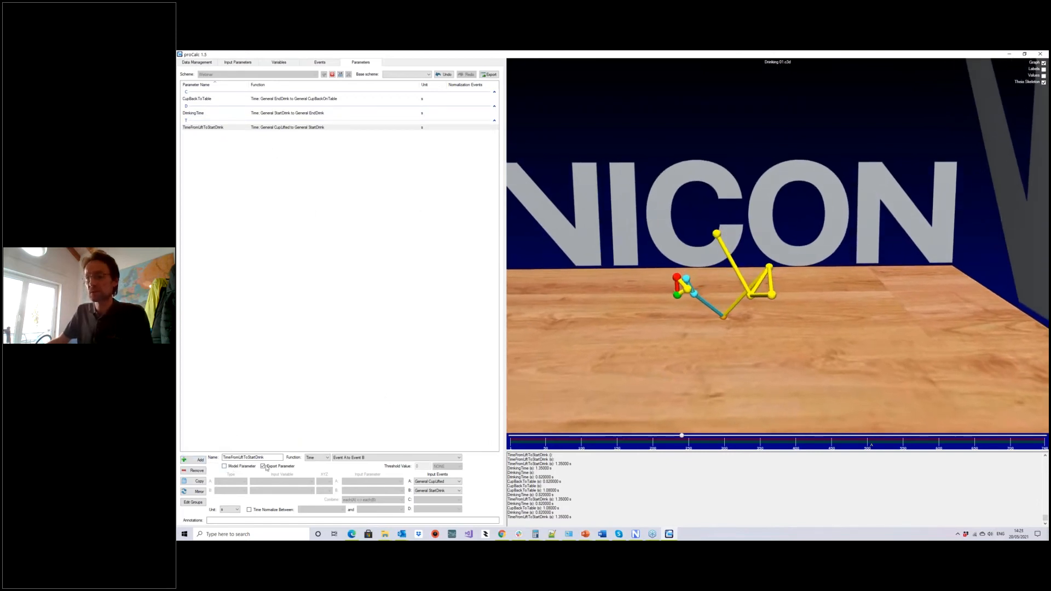
Add a parameter named MaximumForwardLean using the Value function Variable A max [Event A:Event B].
{"action": "left_click", "coordinate": [200, 460]}
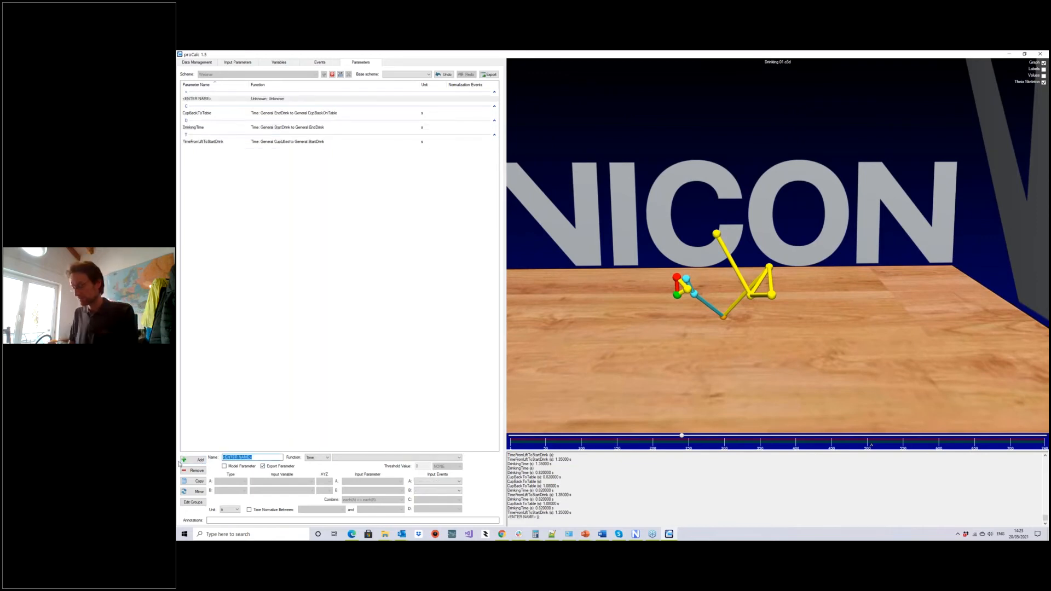
{"action": "type", "text": "MaximumForwardLean"}
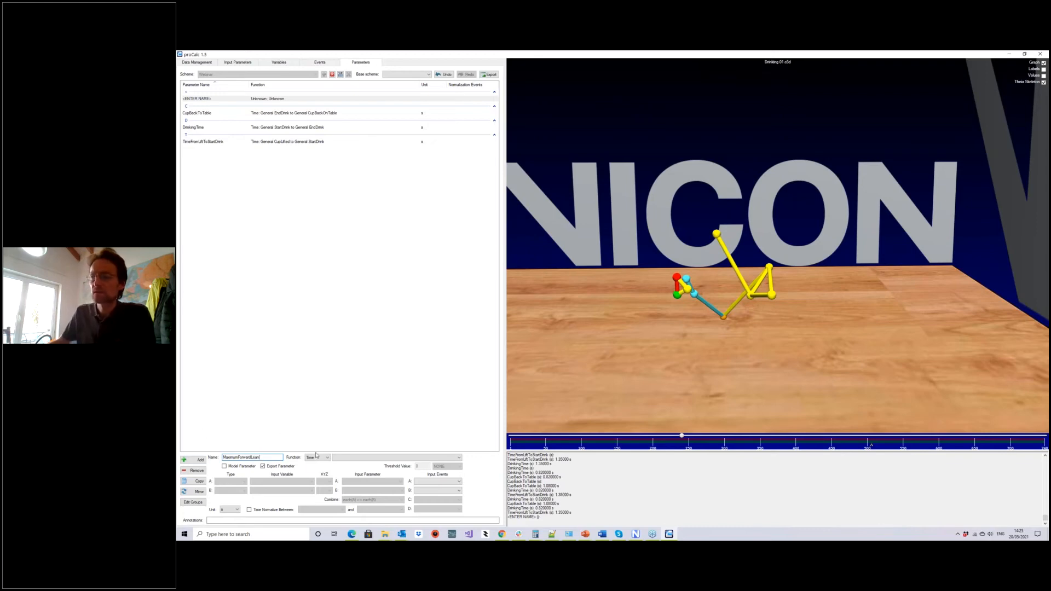
{"action": "left_click", "coordinate": [317, 457]}
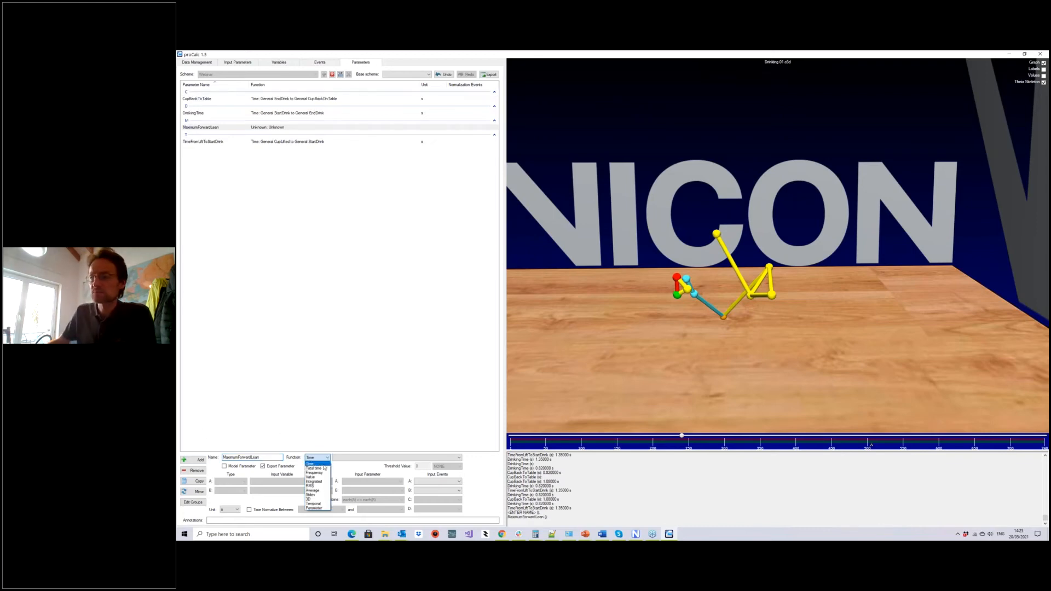
{"action": "left_click", "coordinate": [311, 478]}
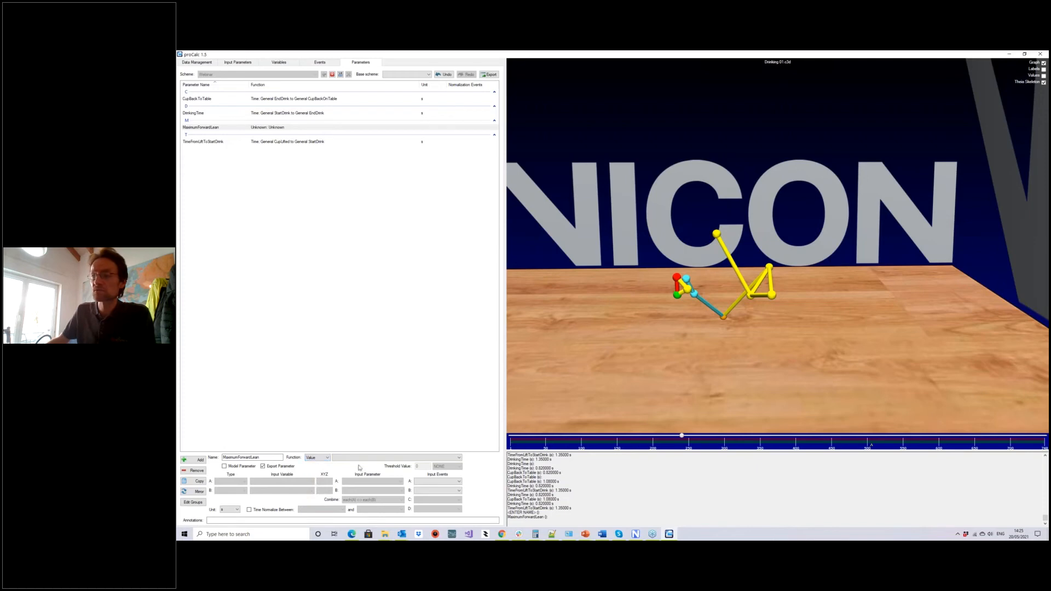
{"action": "left_click", "coordinate": [353, 457]}
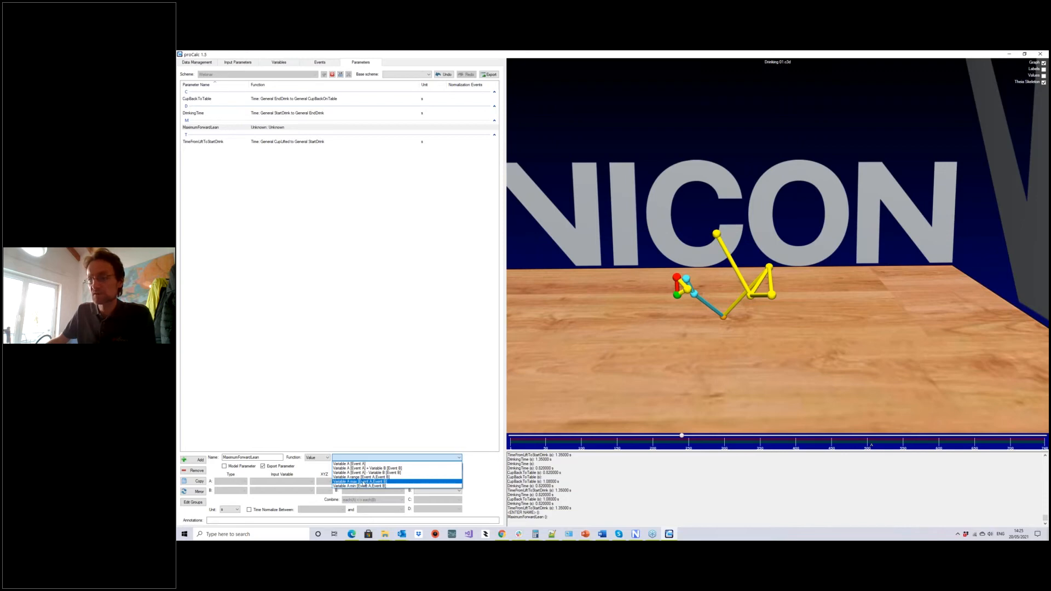
{"action": "left_click", "coordinate": [364, 482]}
Set MaximumForwardLean's variable A to the X component of the point ClavicleInSubjectReferenceFrame.
{"action": "left_click", "coordinate": [232, 482]}
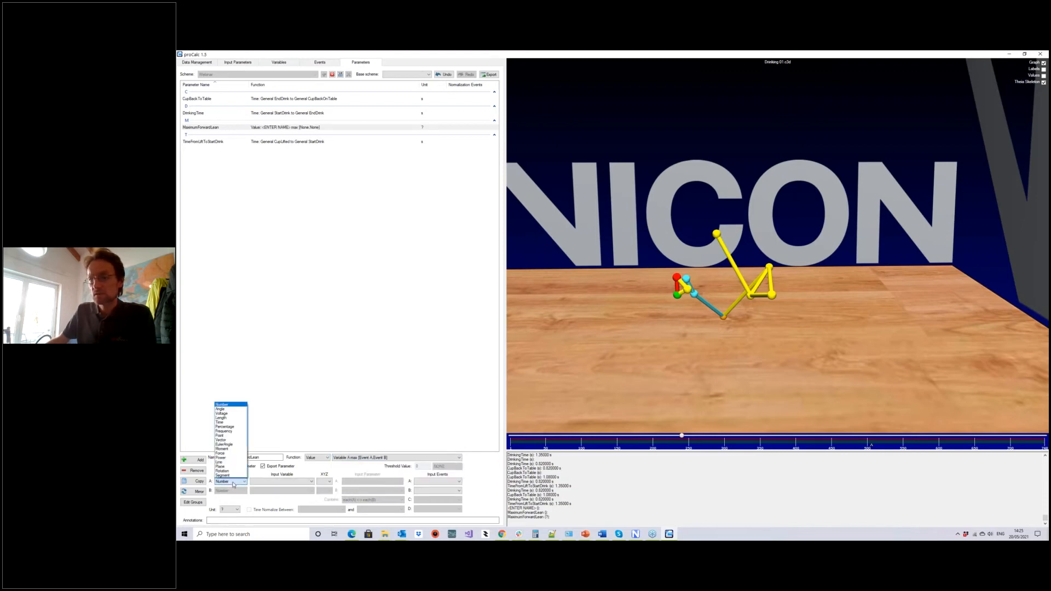
{"action": "left_click", "coordinate": [236, 436]}
{"action": "left_click", "coordinate": [274, 482]}
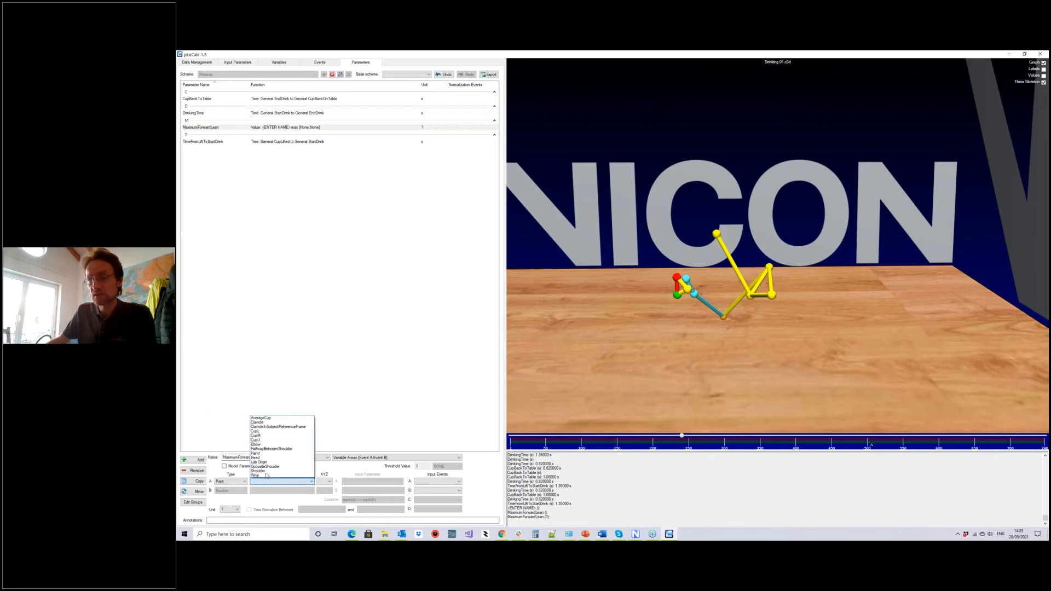
{"action": "left_click", "coordinate": [289, 428]}
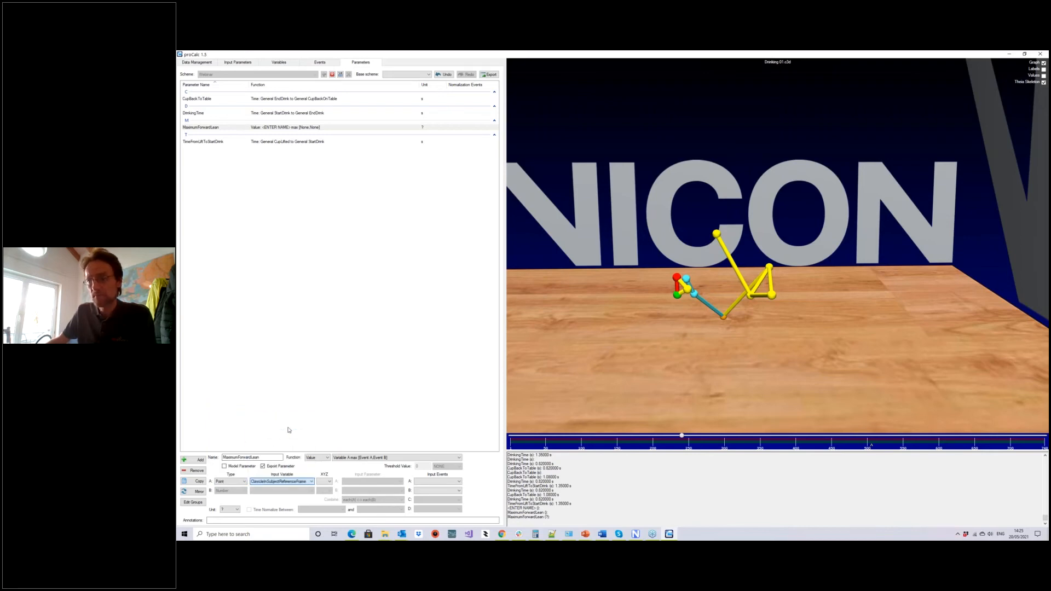
{"action": "left_click", "coordinate": [325, 481]}
{"action": "left_click", "coordinate": [320, 488]}
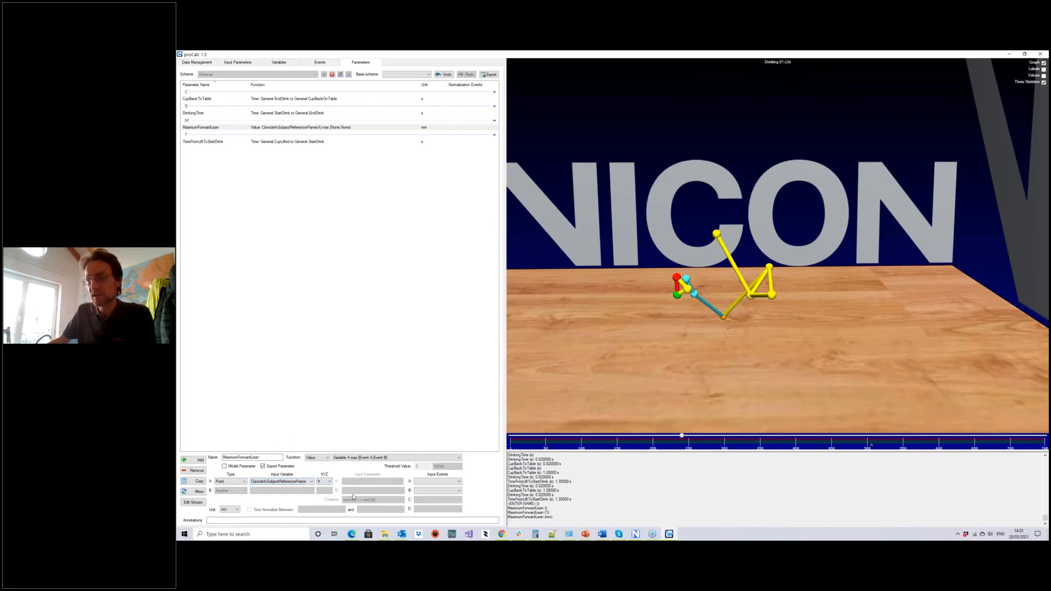
Set MaximumForwardLean's event range from General CupLifted to General CupBackOnTable and return the trial to its first frame.
{"action": "left_click", "coordinate": [440, 481]}
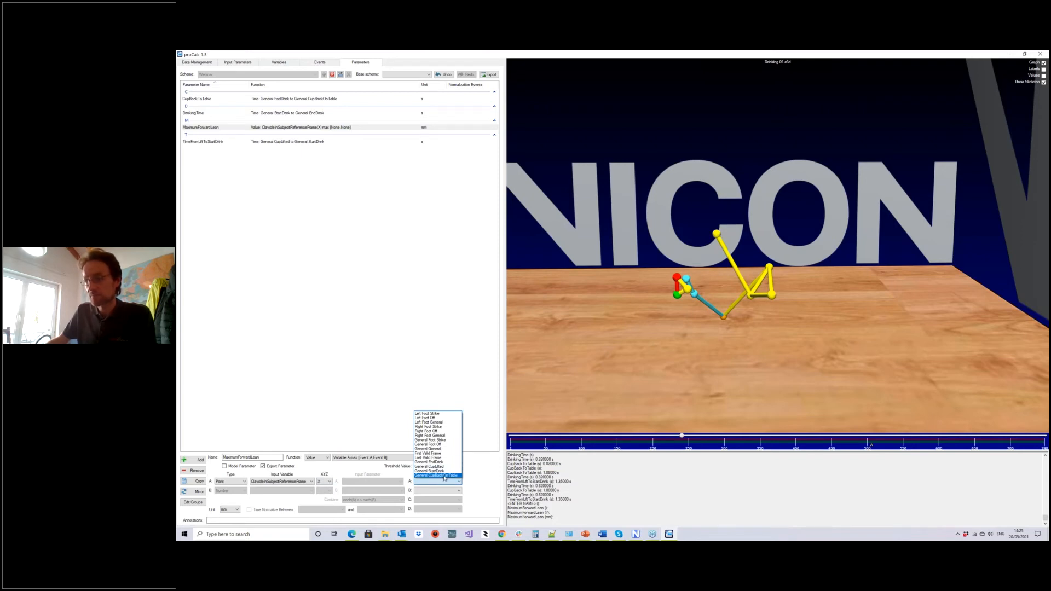
{"action": "left_click", "coordinate": [433, 467]}
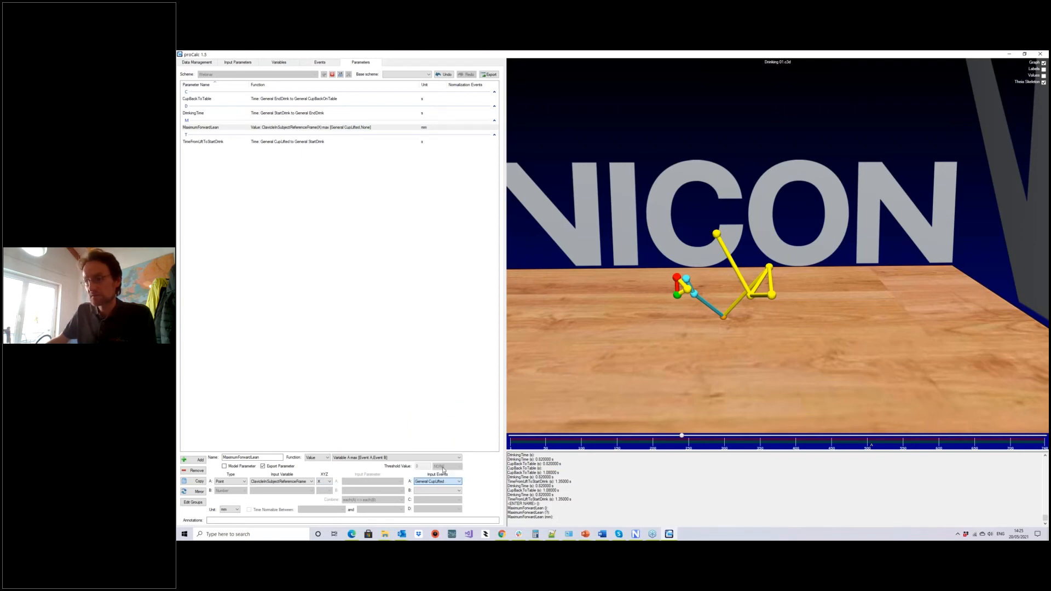
{"action": "left_click", "coordinate": [442, 489]}
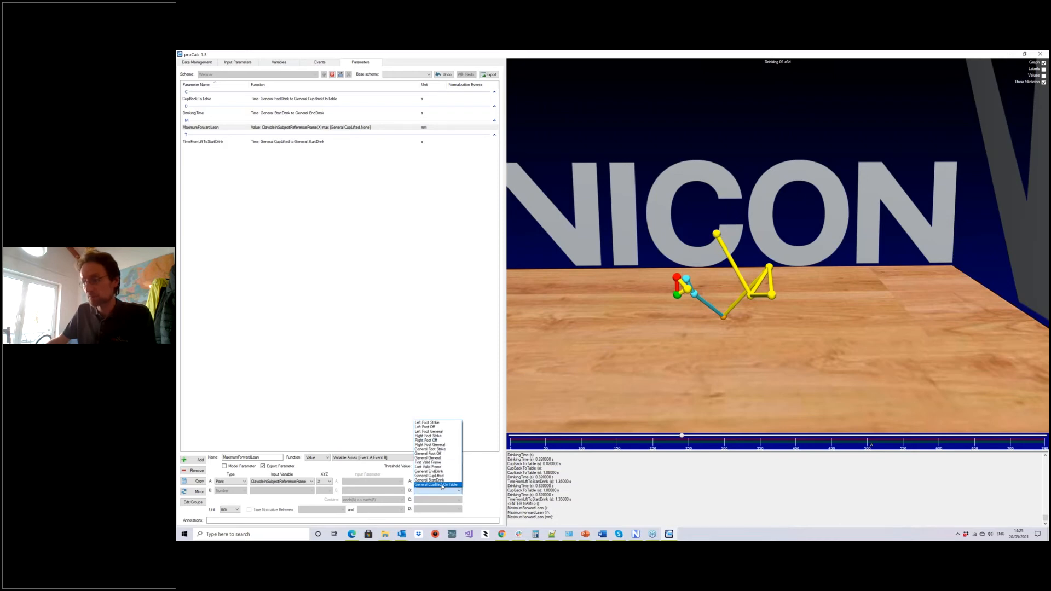
{"action": "left_click", "coordinate": [442, 485]}
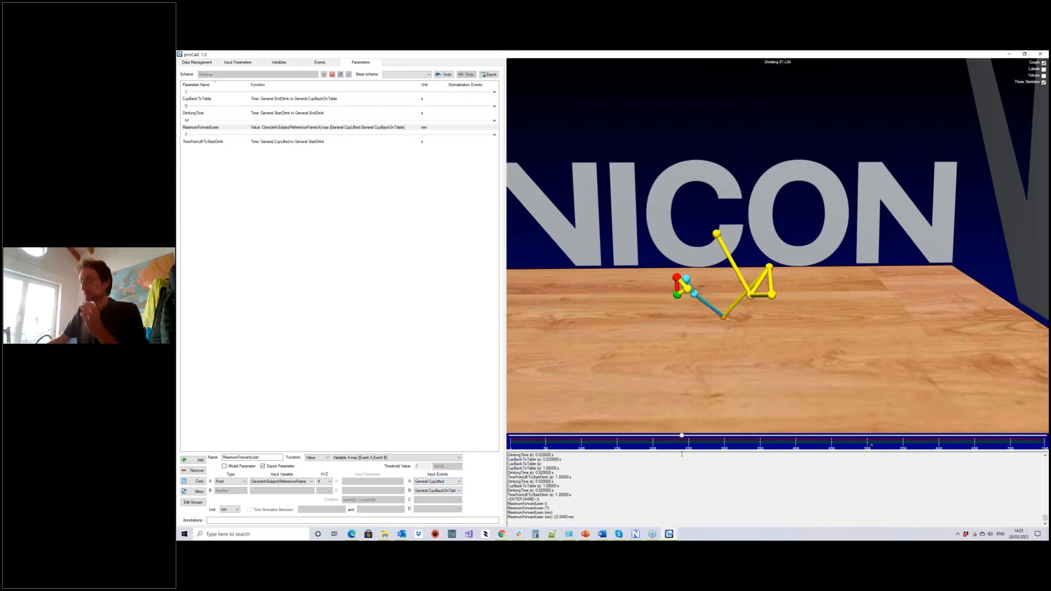
{"action": "left_click_drag", "start_coordinate": [682, 438], "coordinate": [510, 441]}
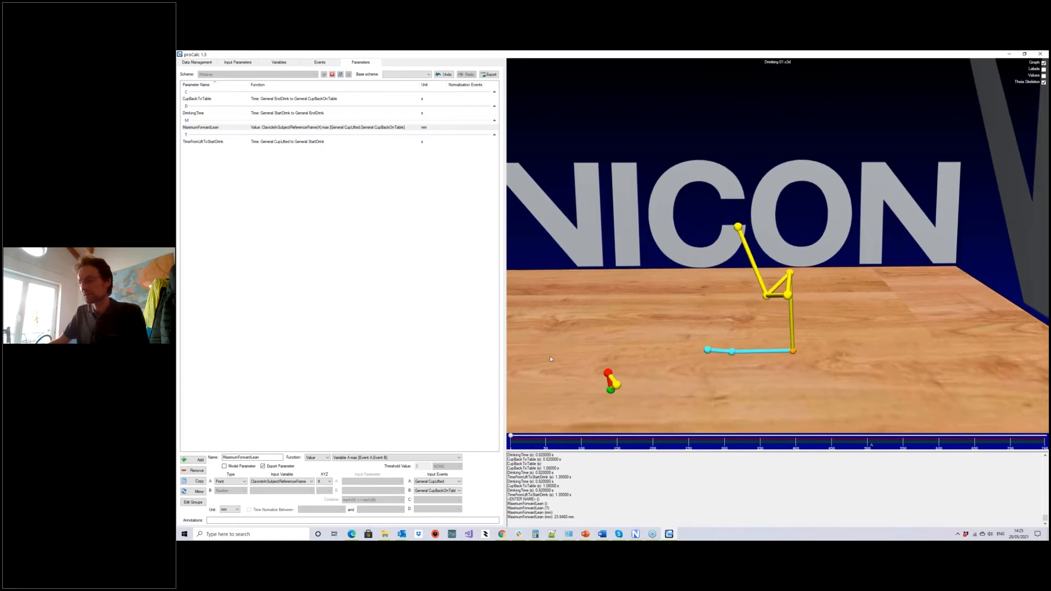
{"action": "left_click_drag", "start_coordinate": [577, 331], "coordinate": [581, 307]}
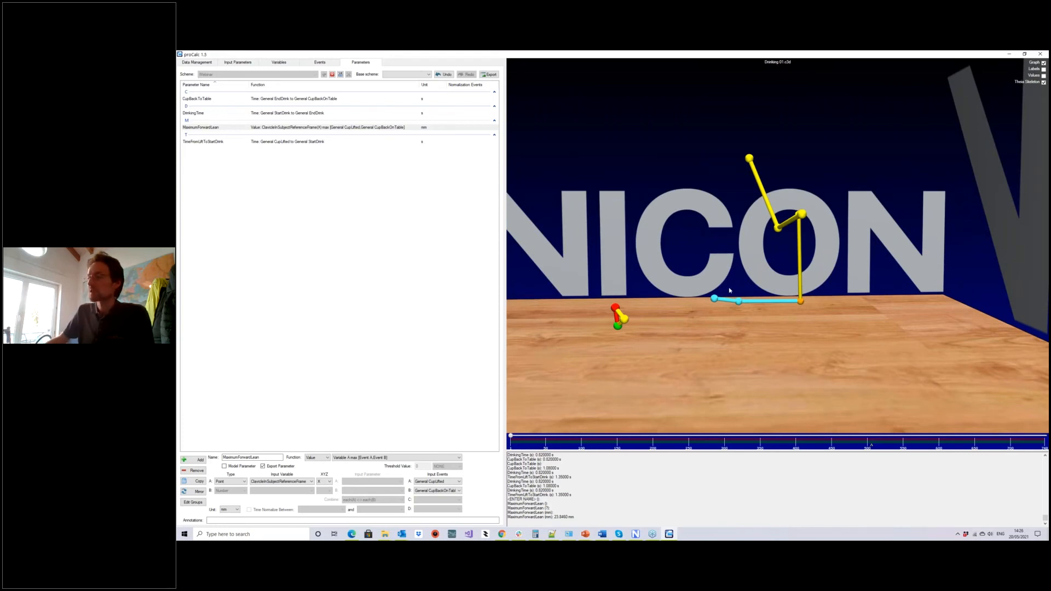
Add a parameter named ForwardLeanAtDrink using the Value function Variable A [Event A].
{"action": "left_click_drag", "start_coordinate": [750, 304], "coordinate": [719, 344]}
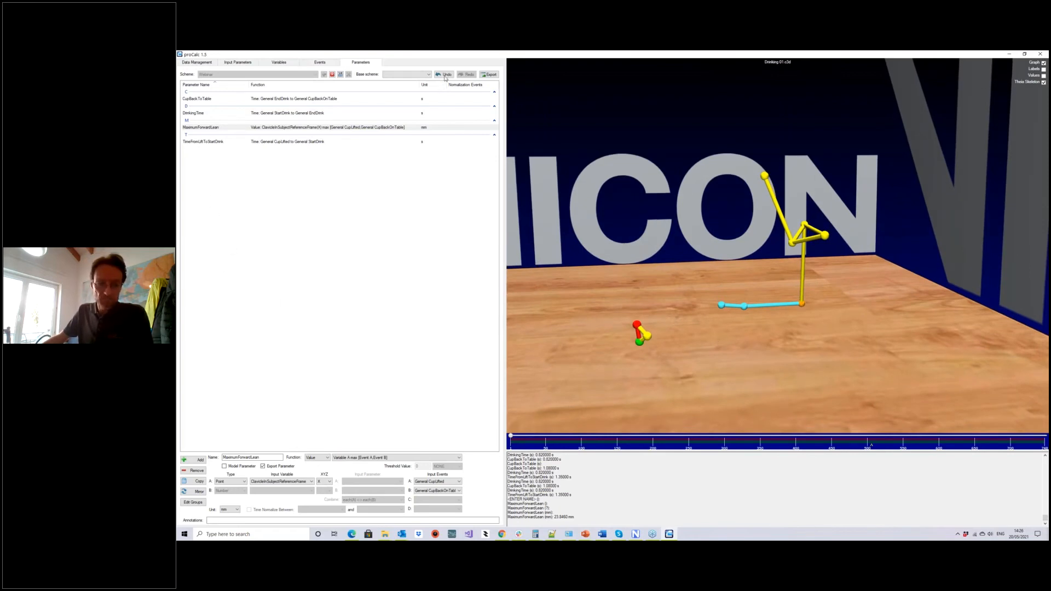
{"action": "middle_click_drag", "start_coordinate": [574, 165], "coordinate": [552, 126]}
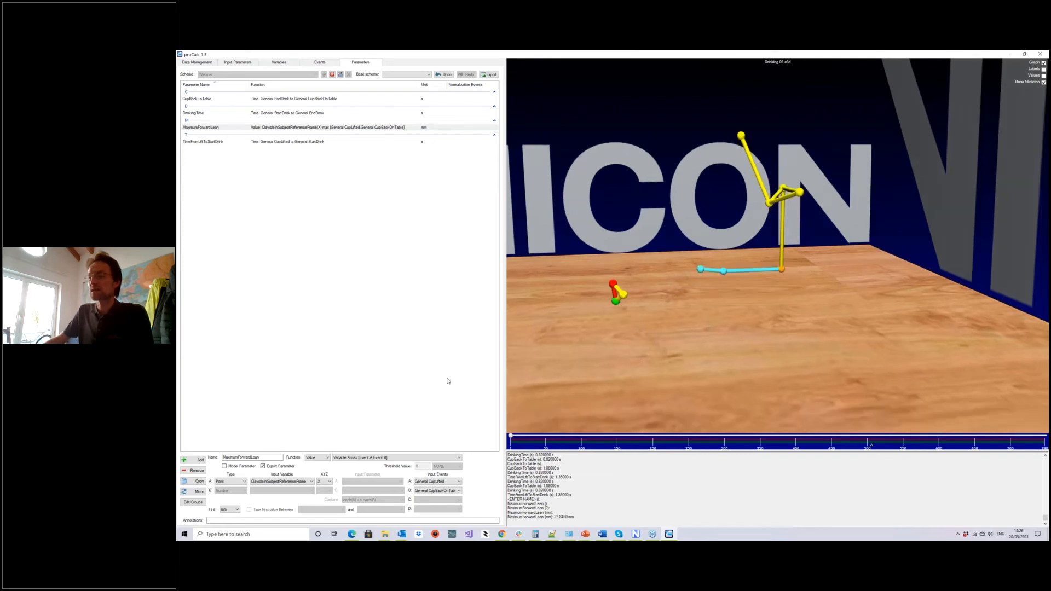
{"action": "left_click", "coordinate": [197, 460]}
{"action": "type", "text": "R"}
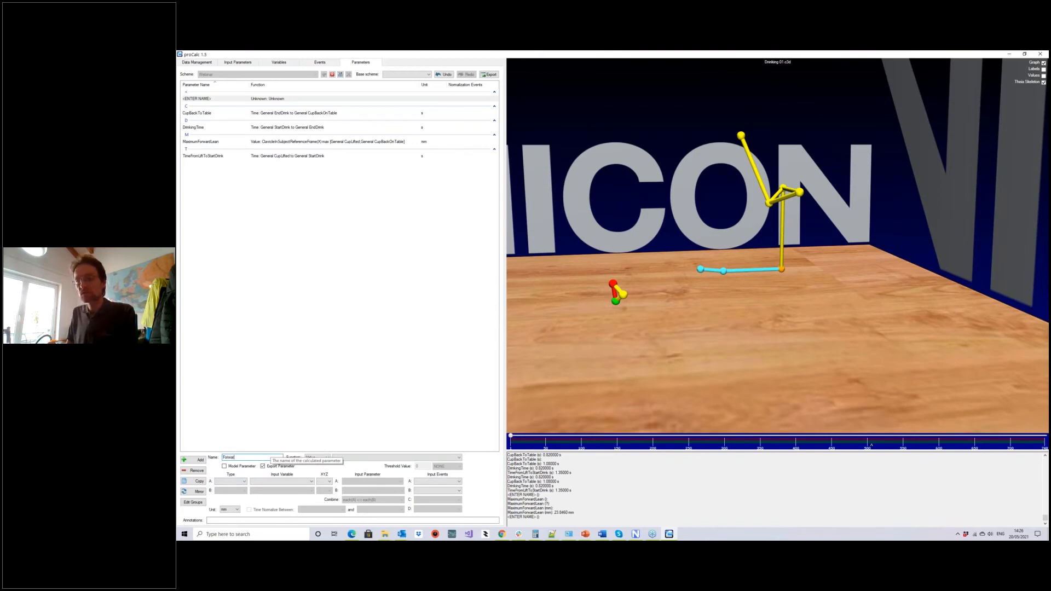
{"action": "type", "text": "orwardLeanAtDrink"}
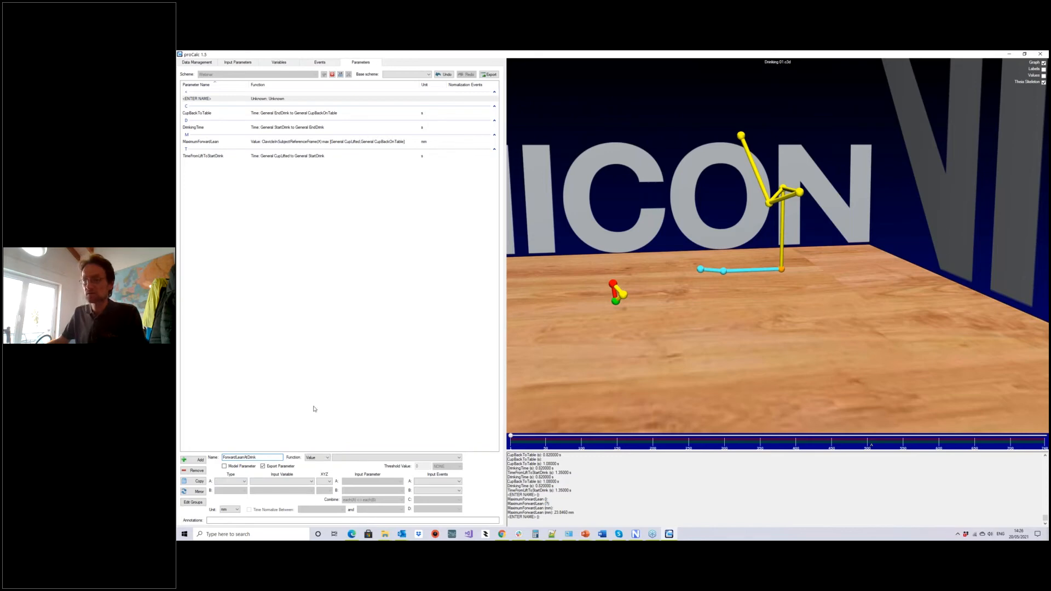
{"action": "left_click", "coordinate": [357, 458]}
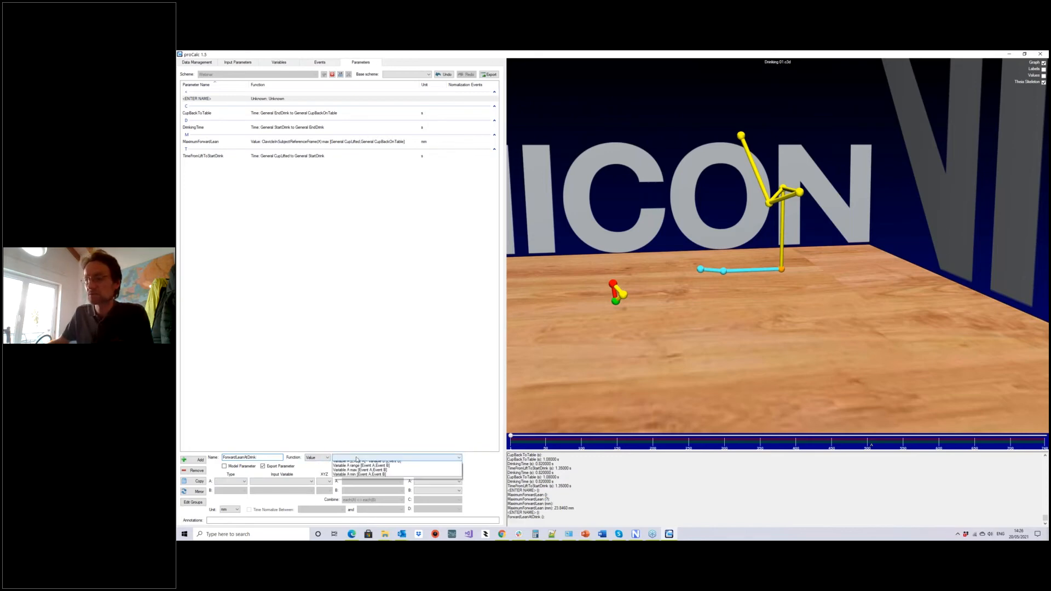
{"action": "left_click", "coordinate": [357, 464]}
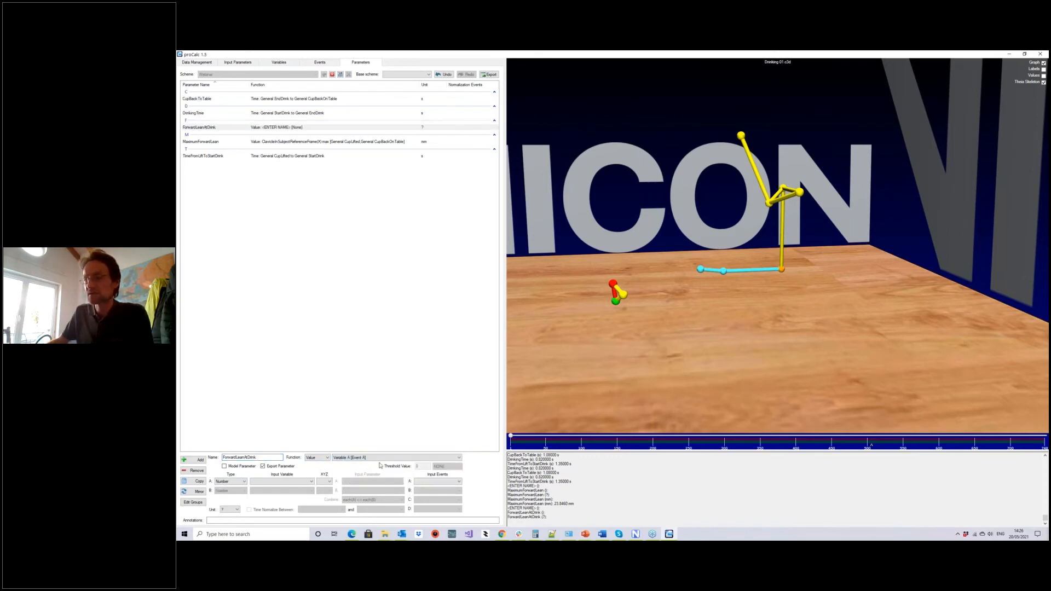
Set ForwardLeanAtDrink's variable A to the X component of the Euler angle ThoraxAngle, evaluated at the event General StartDrink.
{"action": "left_click", "coordinate": [231, 484]}
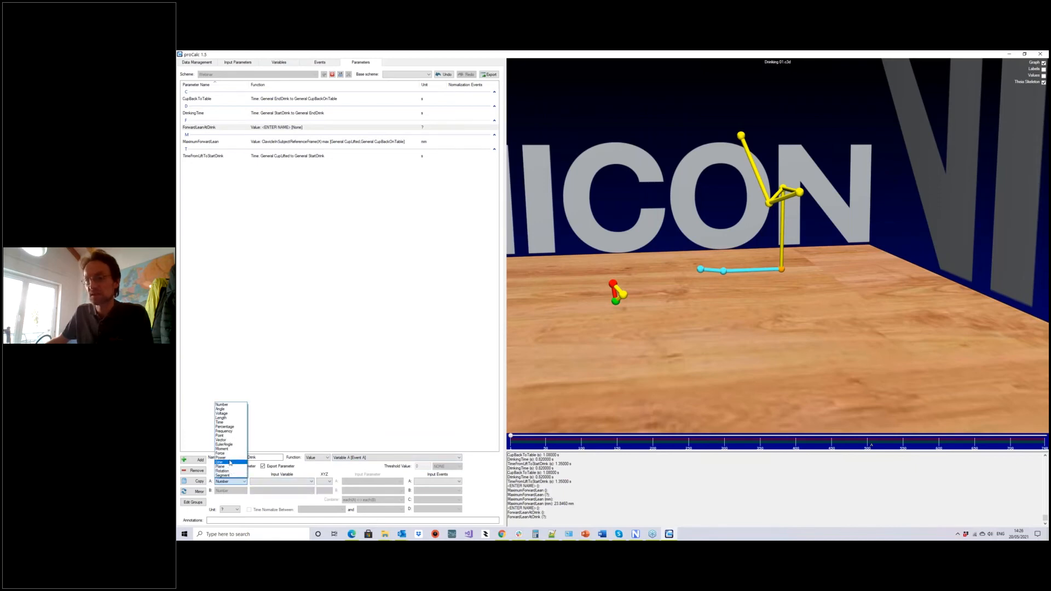
{"action": "left_click", "coordinate": [230, 405]}
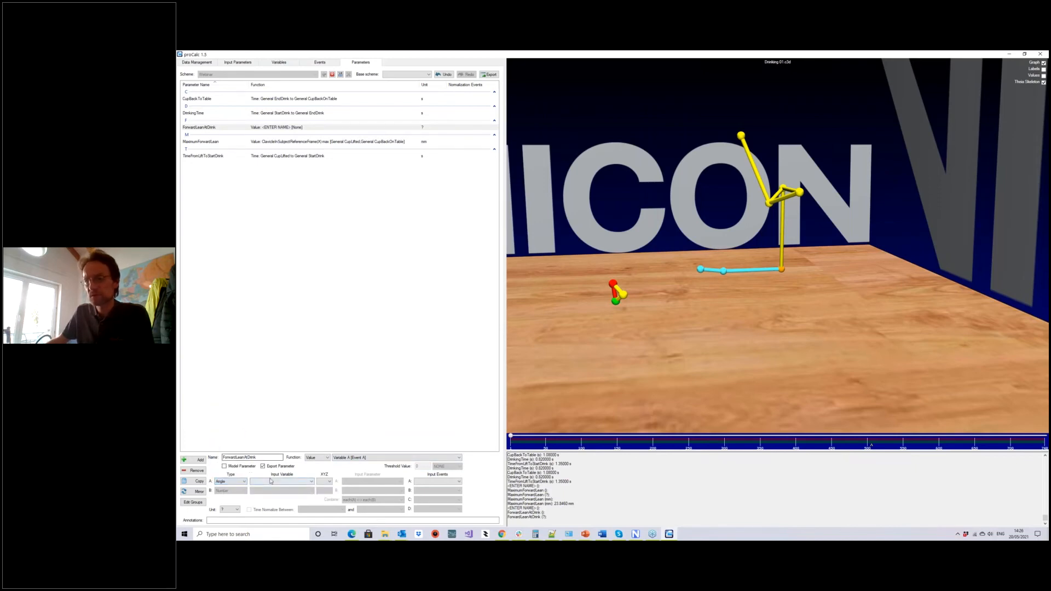
{"action": "left_click", "coordinate": [230, 481]}
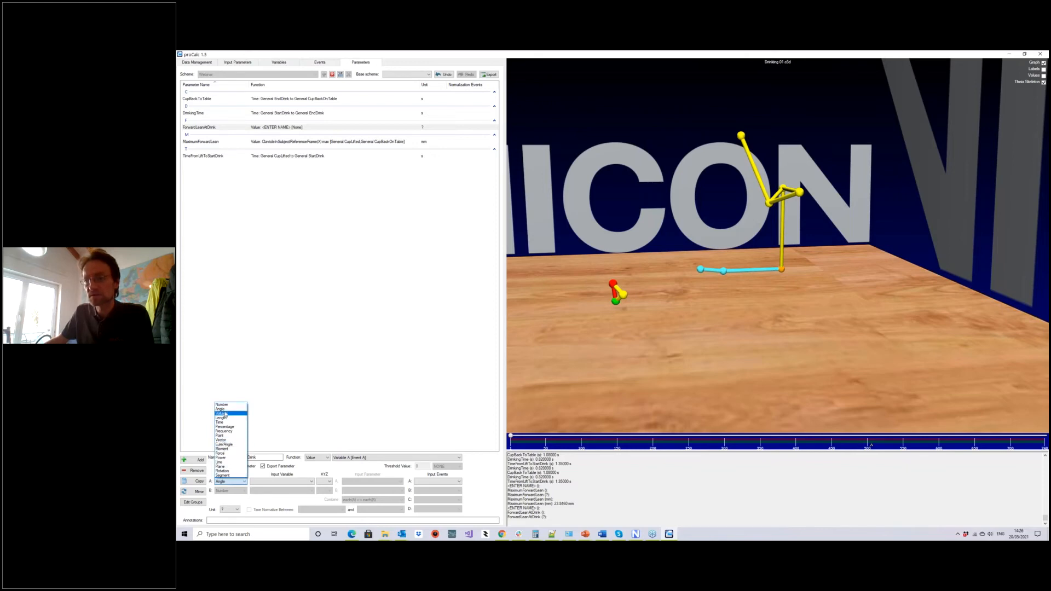
{"action": "left_click", "coordinate": [224, 444]}
{"action": "left_click", "coordinate": [260, 481]}
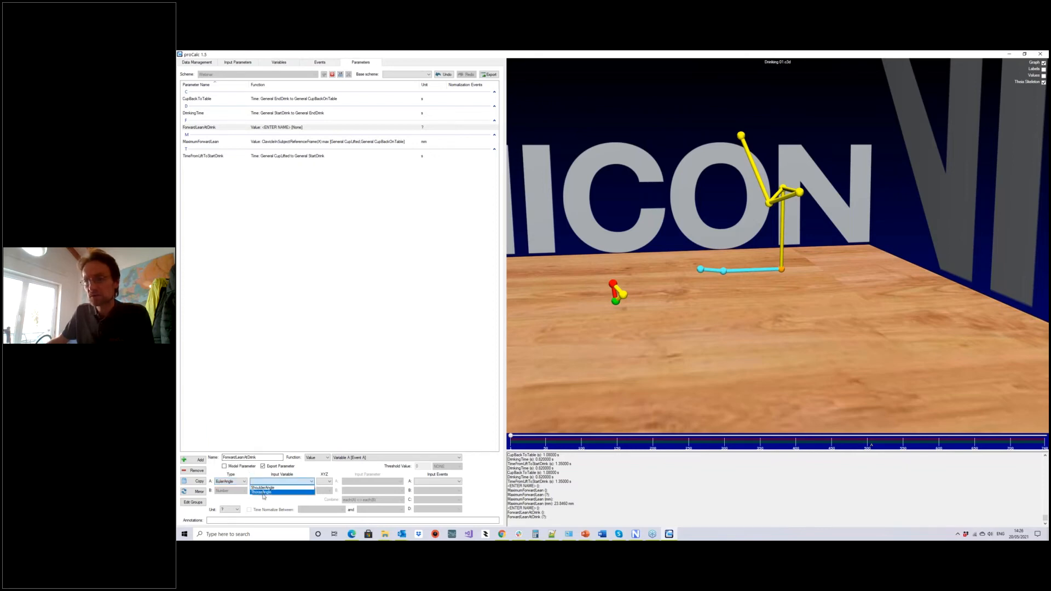
{"action": "left_click", "coordinate": [262, 493]}
{"action": "left_click", "coordinate": [325, 481]}
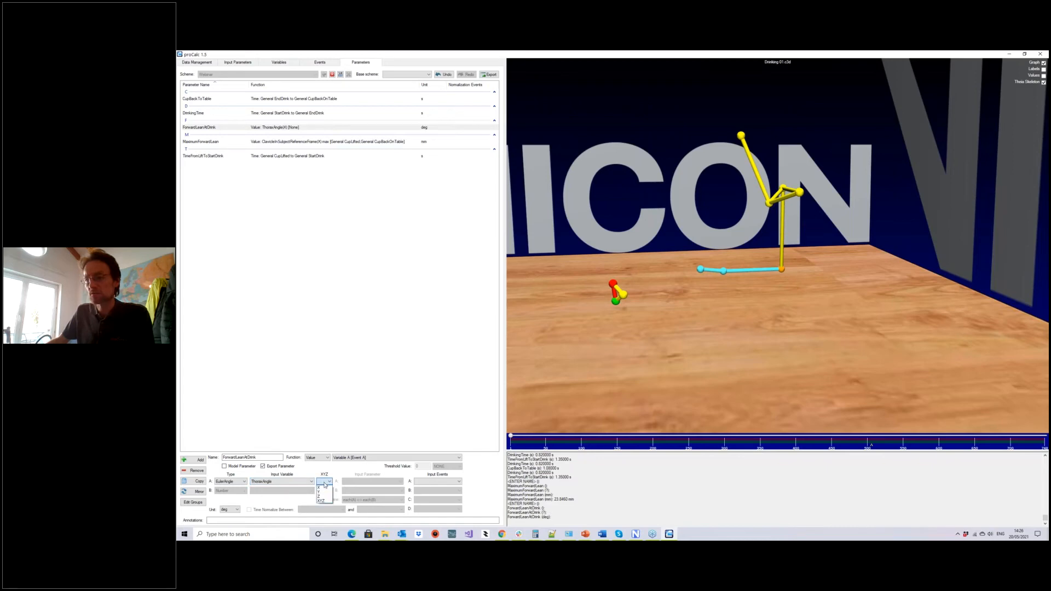
{"action": "left_click", "coordinate": [325, 488]}
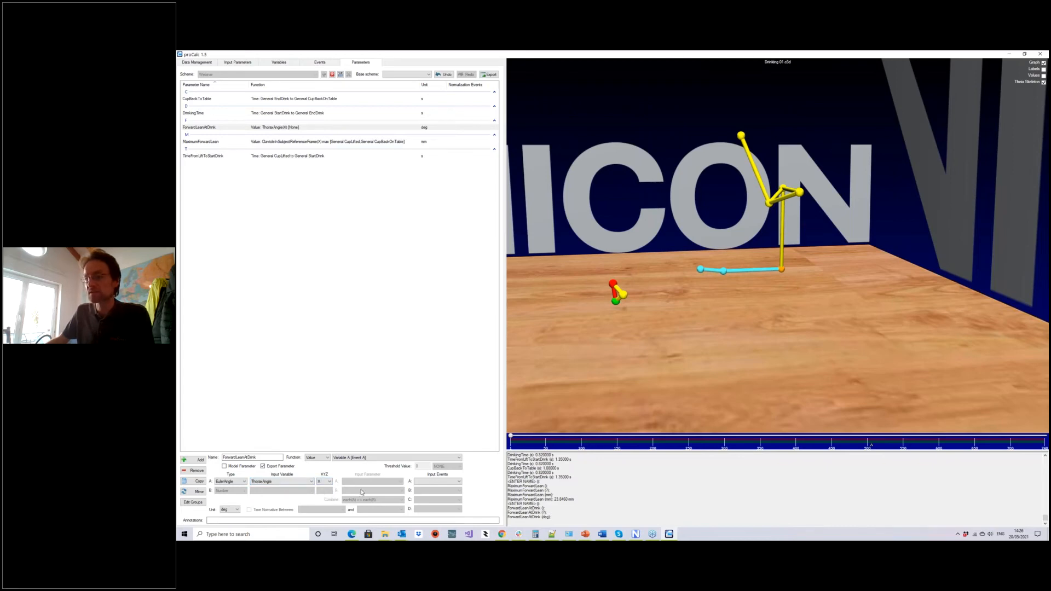
{"action": "left_click", "coordinate": [429, 484]}
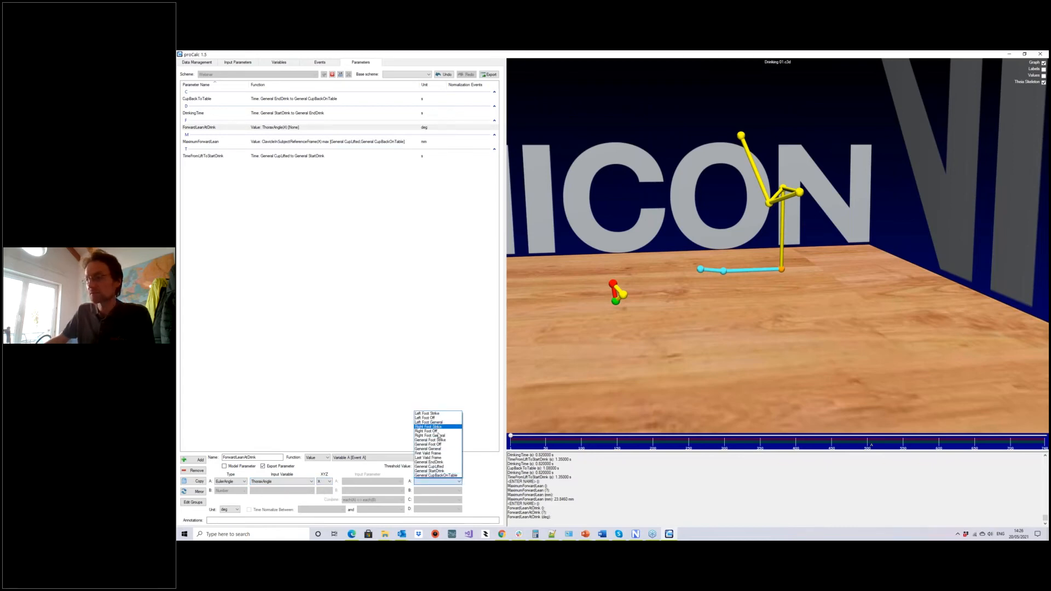
{"action": "left_click", "coordinate": [447, 472]}
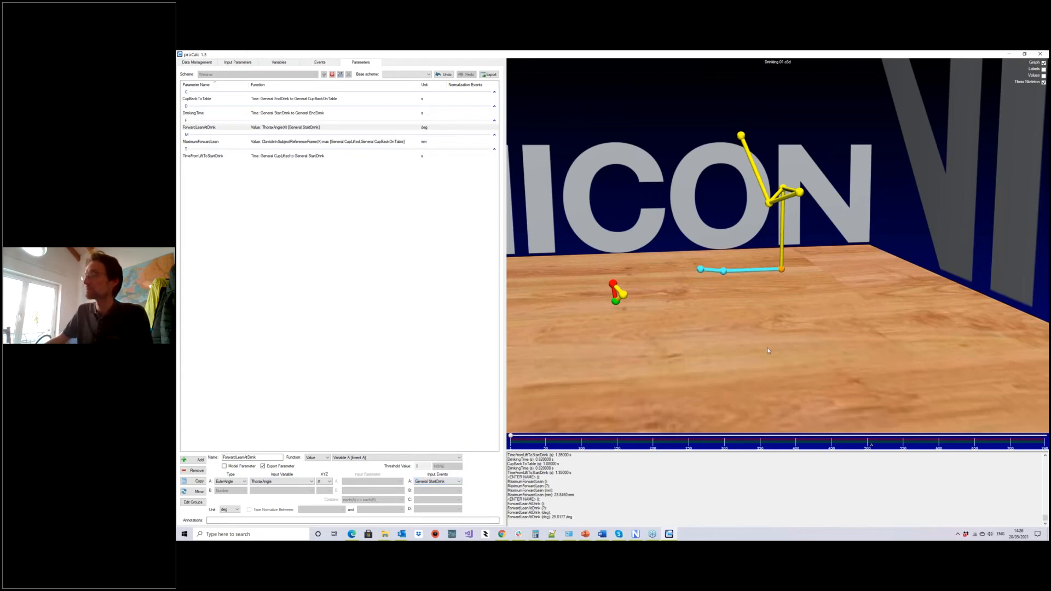
{"action": "scroll", "coordinate": [768, 350], "scroll_direction": "up", "scroll_amount": 3}
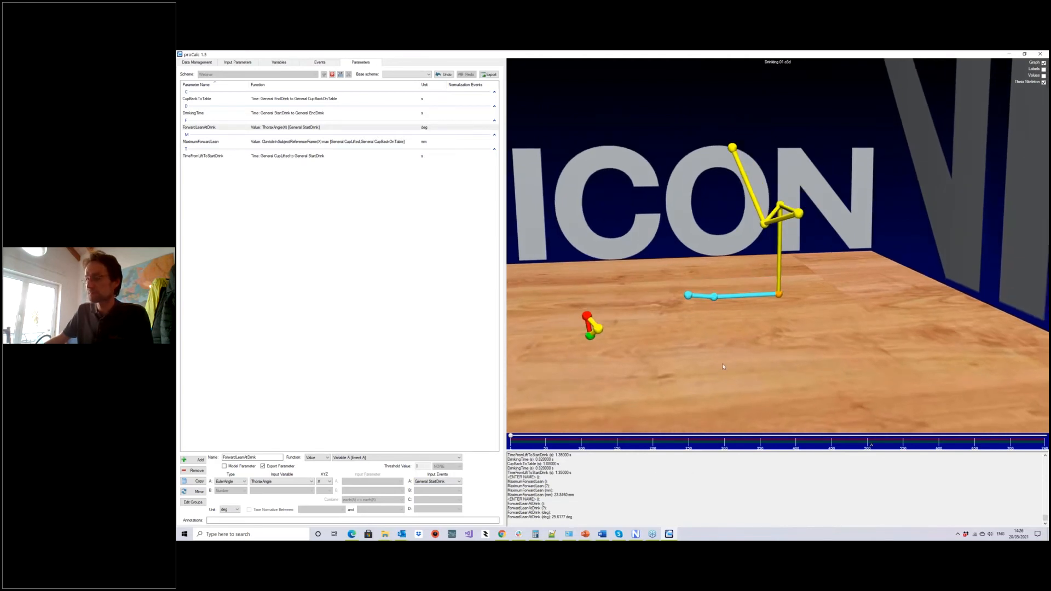
{"action": "left_click_drag", "start_coordinate": [722, 364], "coordinate": [709, 363]}
{"action": "middle_click_drag", "start_coordinate": [708, 362], "coordinate": [730, 389]}
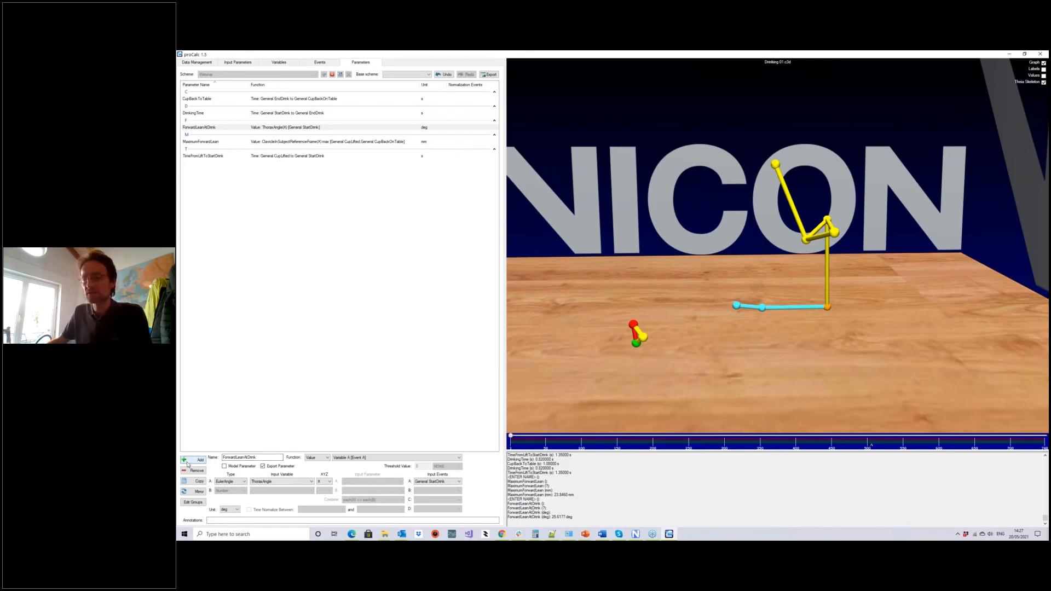
{"action": "left_click_drag", "start_coordinate": [633, 266], "coordinate": [715, 354]}
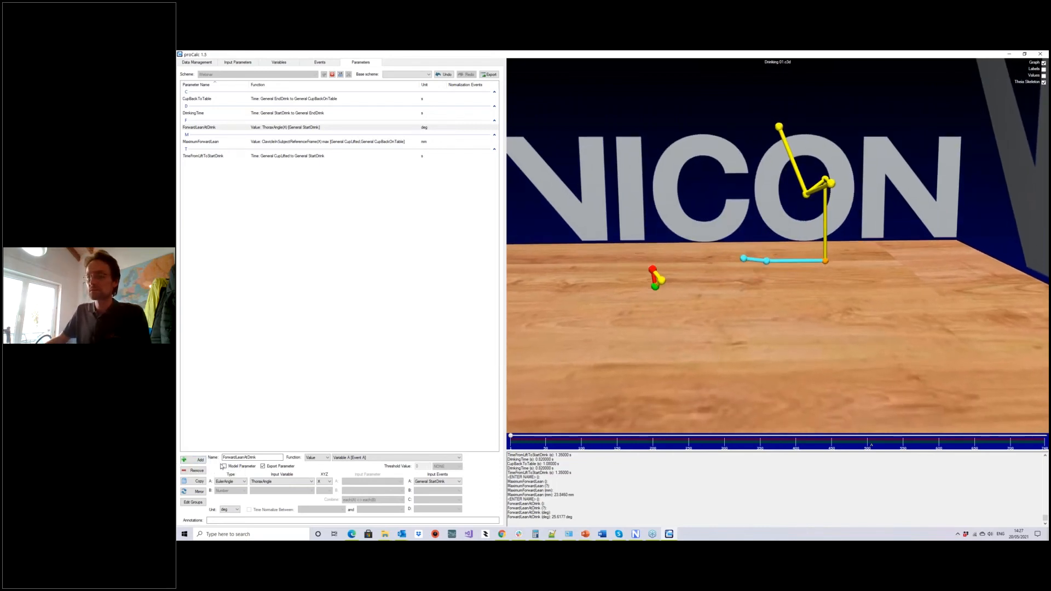
Add a parameter named ClavicleDistanceTravelled using the 3D function Distance Travelled Variable A [Event A:Event B].
{"action": "left_click", "coordinate": [188, 462]}
{"action": "type", "text": "Cla"}
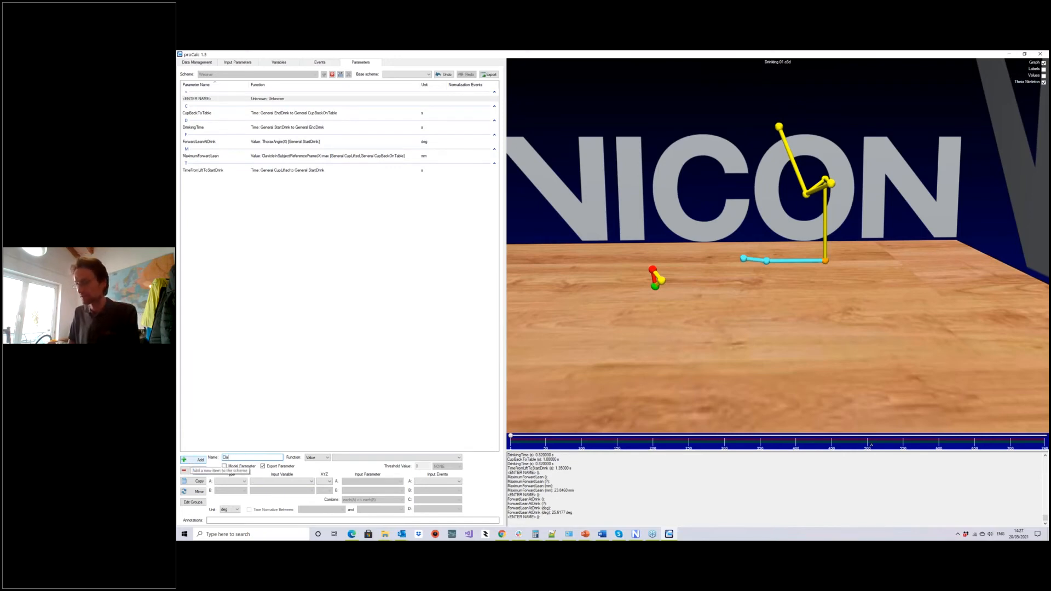
{"action": "type", "text": "vicleDistanceTravelled"}
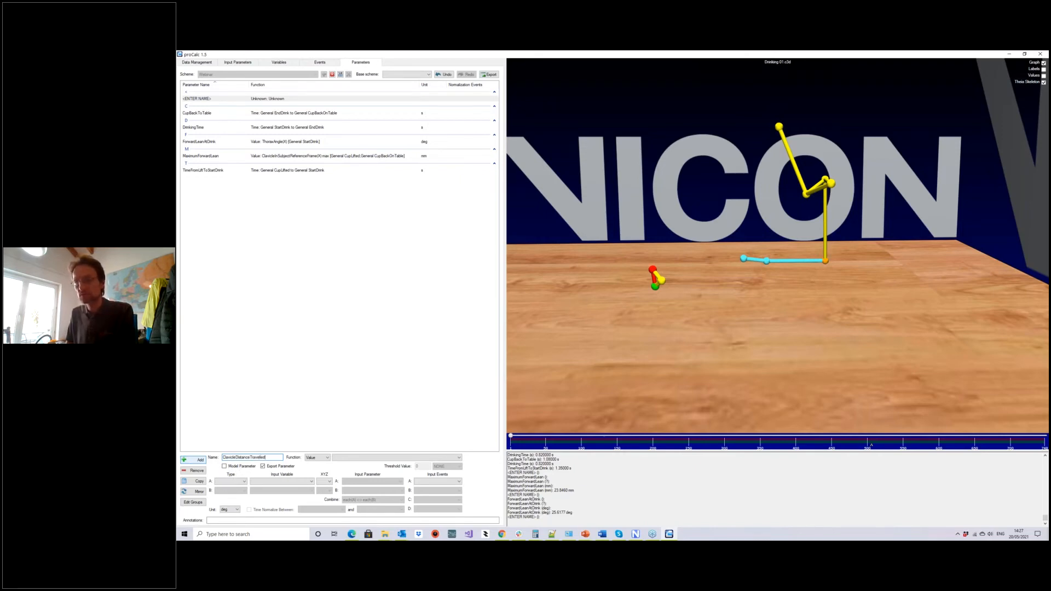
{"action": "left_click", "coordinate": [328, 458]}
{"action": "left_click", "coordinate": [318, 501]}
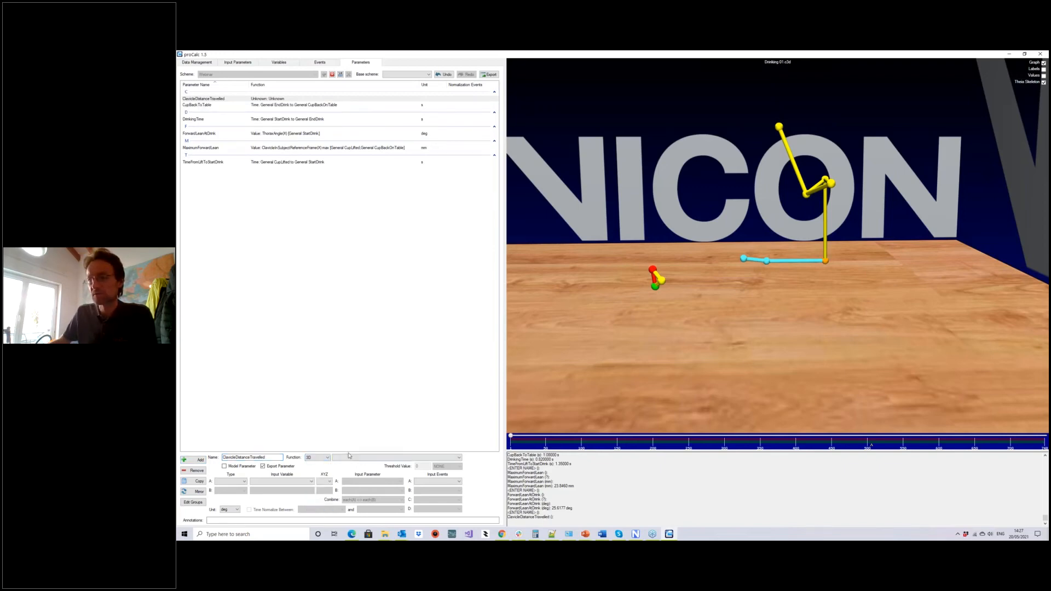
{"action": "left_click", "coordinate": [353, 457]}
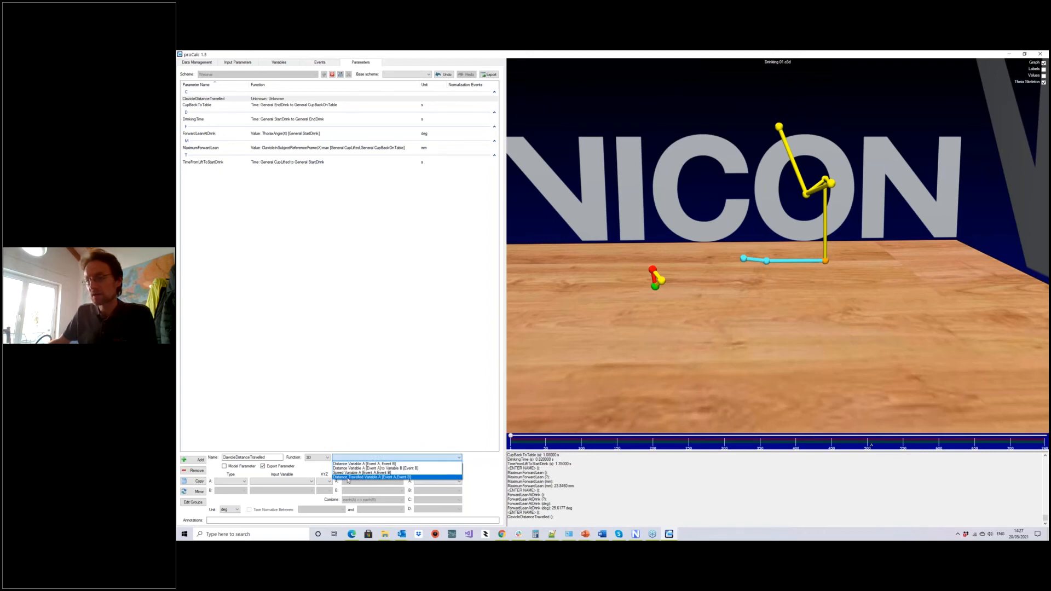
{"action": "left_click", "coordinate": [348, 478]}
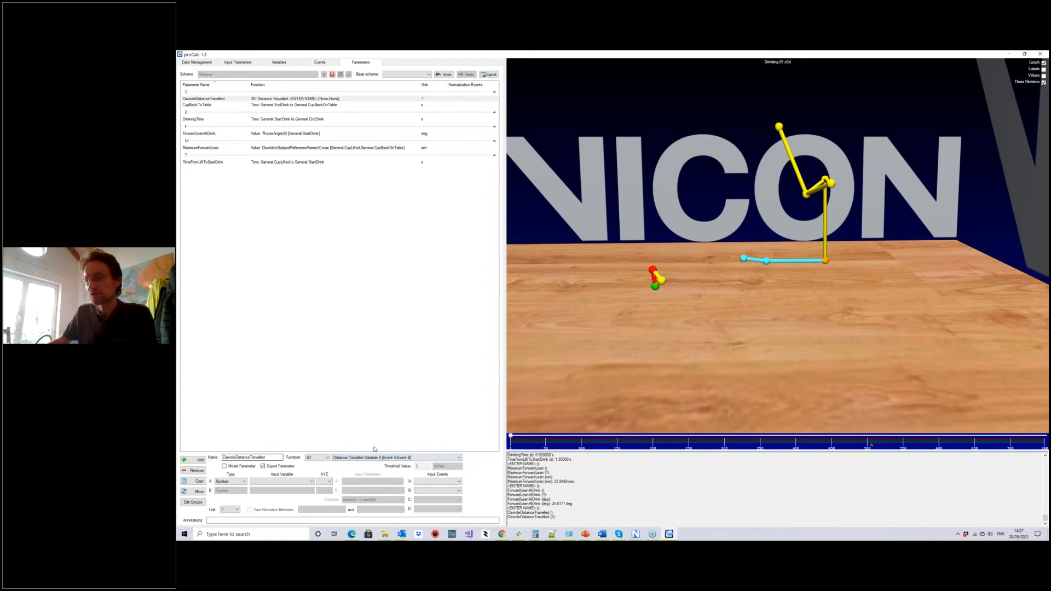
Set ClavicleDistanceTravelled's variable A to the XYZ components of the point Clavicle.
{"action": "left_click", "coordinate": [238, 482]}
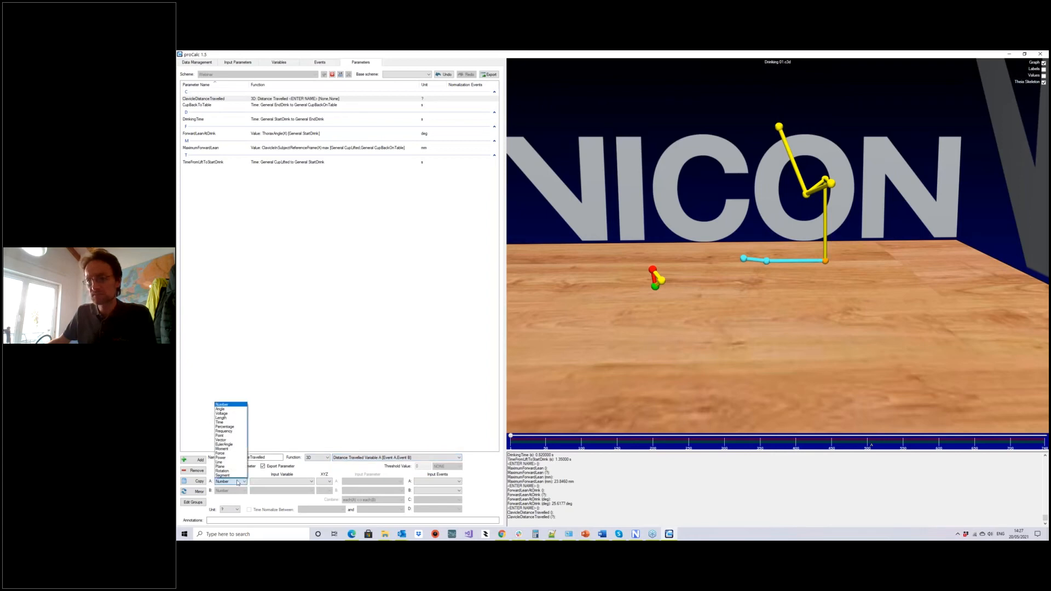
{"action": "left_click", "coordinate": [232, 436]}
{"action": "left_click", "coordinate": [279, 482]}
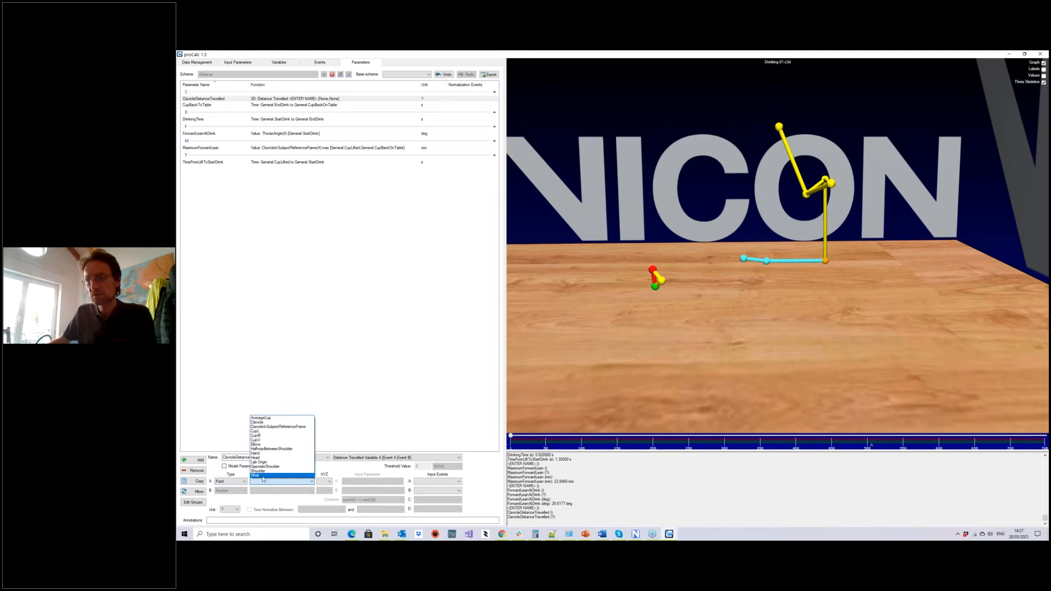
{"action": "left_click", "coordinate": [266, 423]}
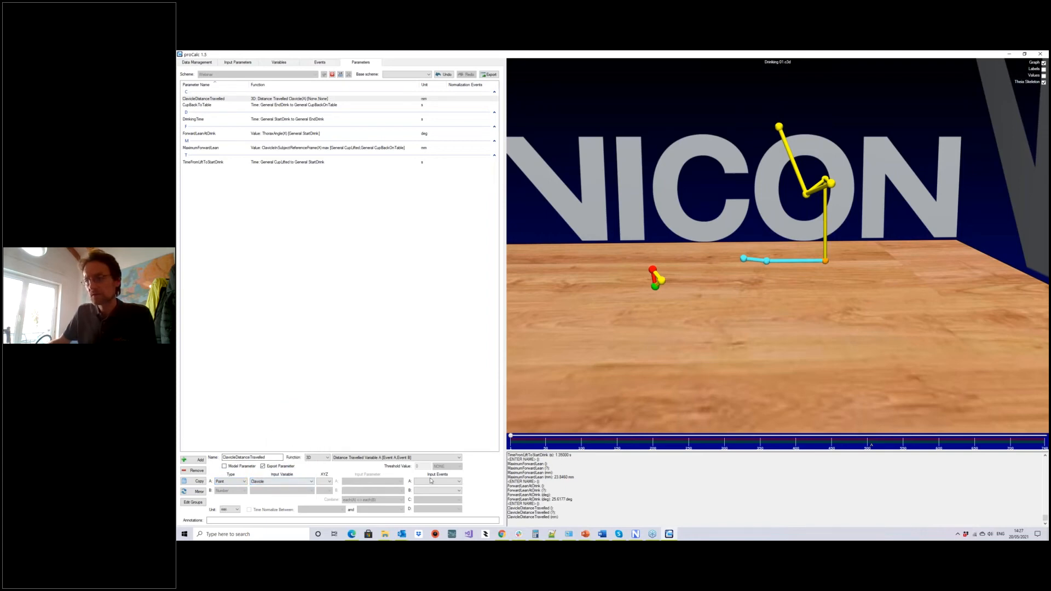
{"action": "left_click", "coordinate": [325, 481]}
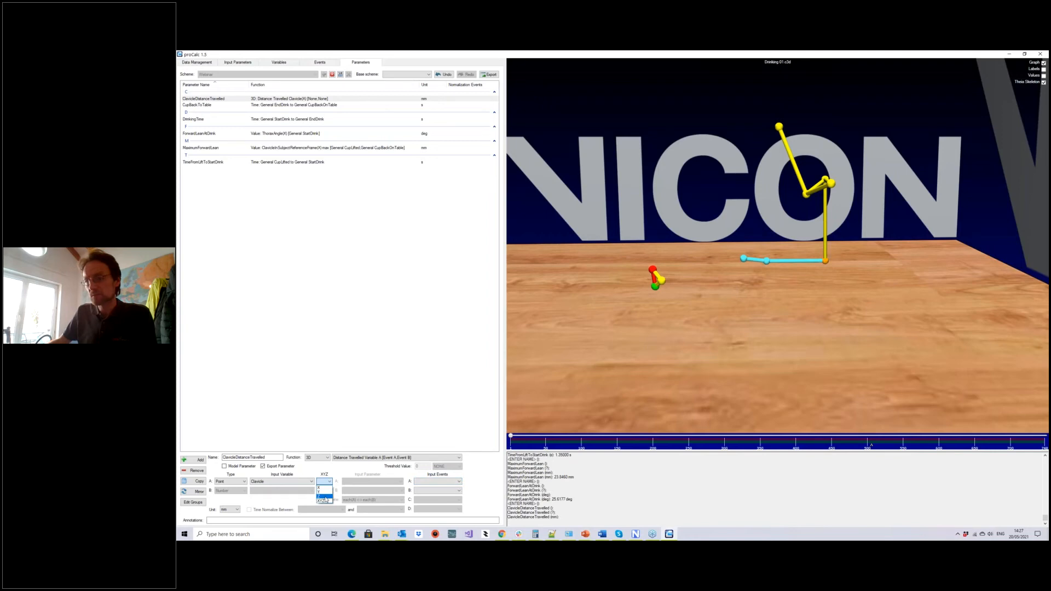
{"action": "left_click", "coordinate": [324, 500]}
Set ClavicleDistanceTravelled's event range from First Valid Frame to Last Valid Frame.
{"action": "left_click", "coordinate": [419, 482]}
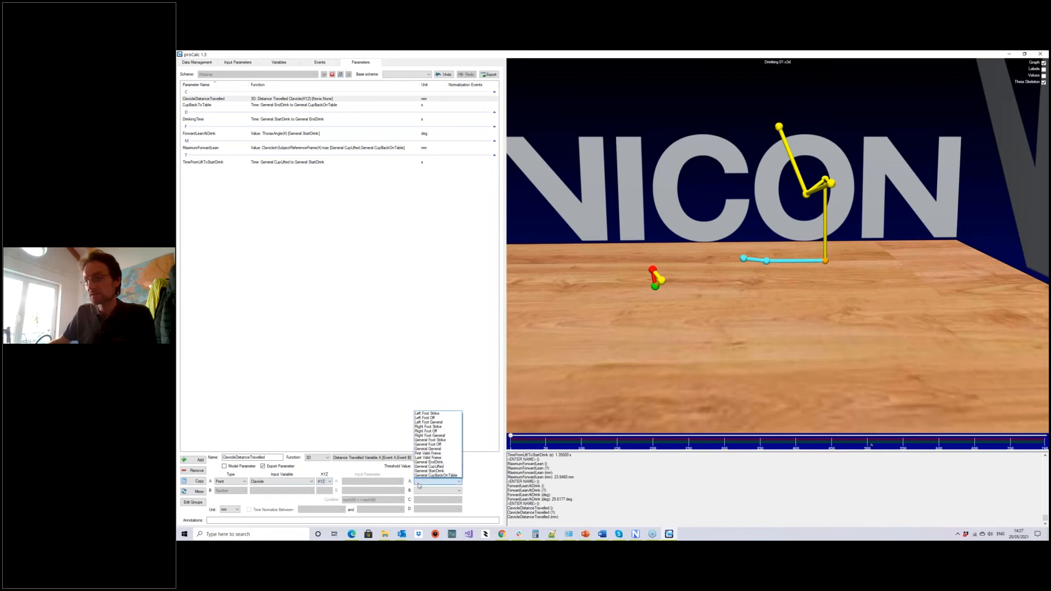
{"action": "left_click", "coordinate": [425, 454]}
{"action": "left_click", "coordinate": [436, 491]}
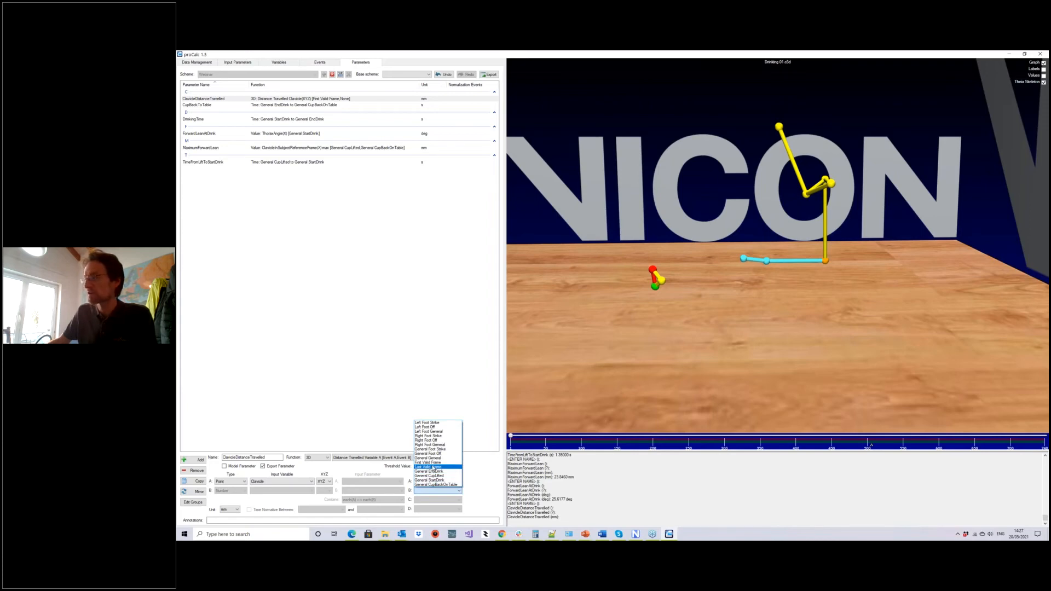
{"action": "left_click", "coordinate": [433, 467]}
{"action": "left_click_drag", "start_coordinate": [665, 370], "coordinate": [684, 360]}
{"action": "left_click_drag", "start_coordinate": [511, 437], "coordinate": [453, 503]}
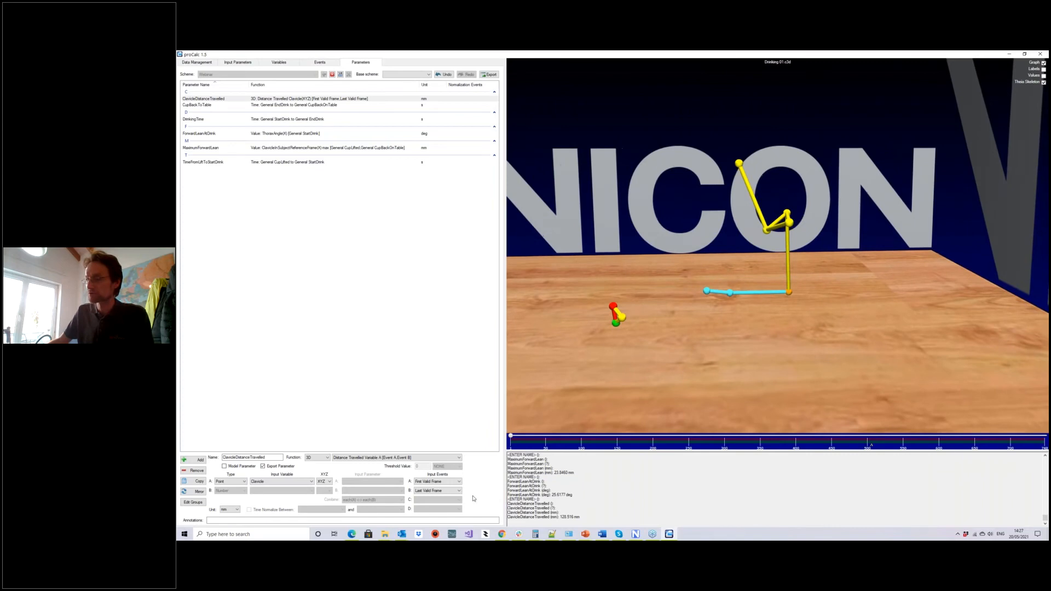
Save the edited Webinar parameters scheme.
{"action": "mouse_move", "coordinate": [668, 369]}
{"action": "left_mouse_down"}
{"action": "mouse_move", "coordinate": [679, 366]}
{"action": "mouse_move", "coordinate": [674, 373]}
{"action": "left_mouse_up"}
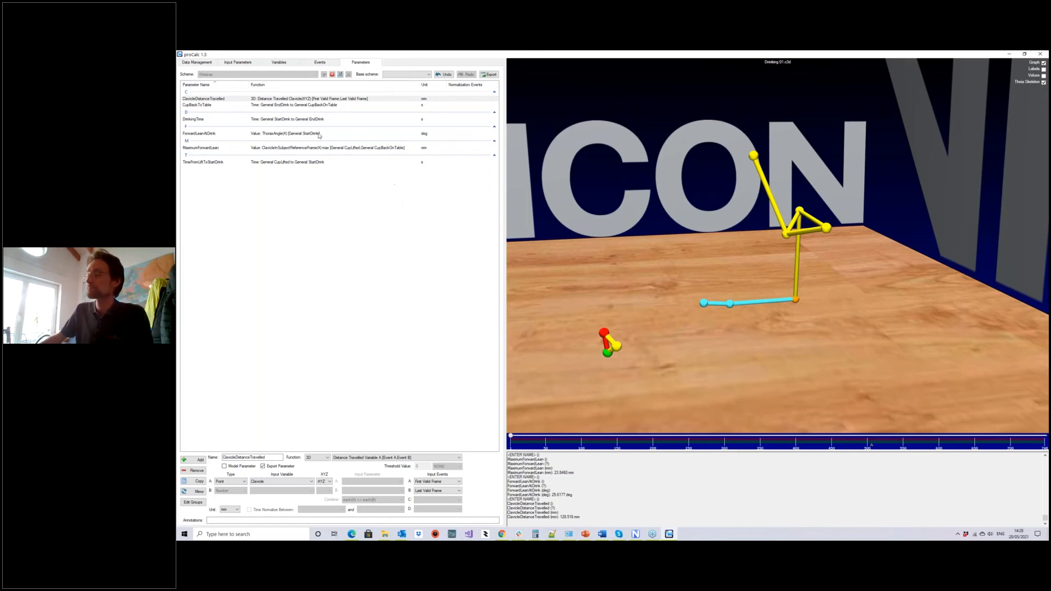
{"action": "left_click", "coordinate": [341, 76]}
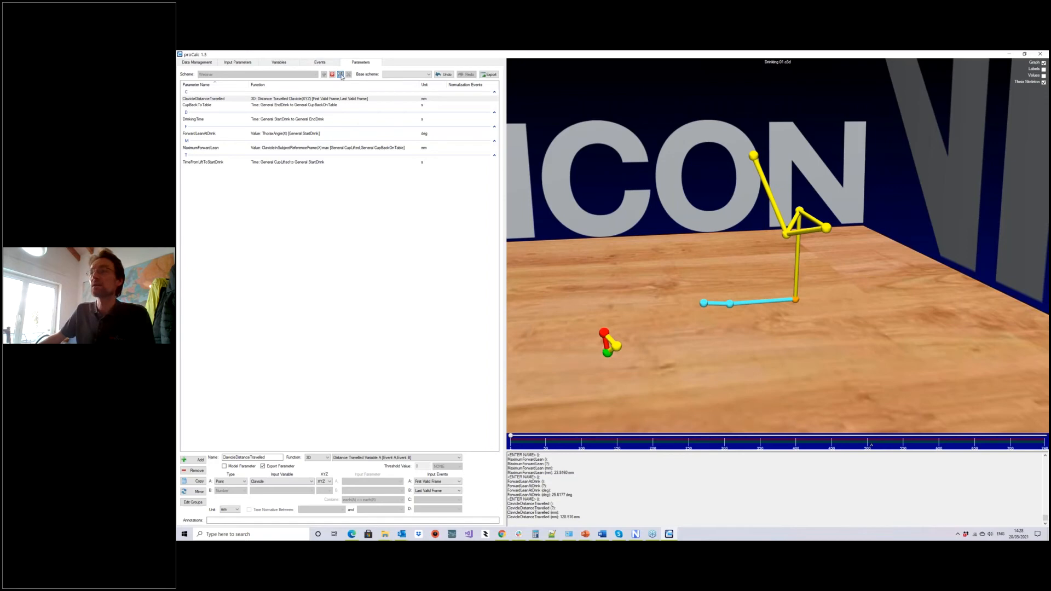
{"action": "left_click_drag", "start_coordinate": [683, 278], "coordinate": [655, 255]}
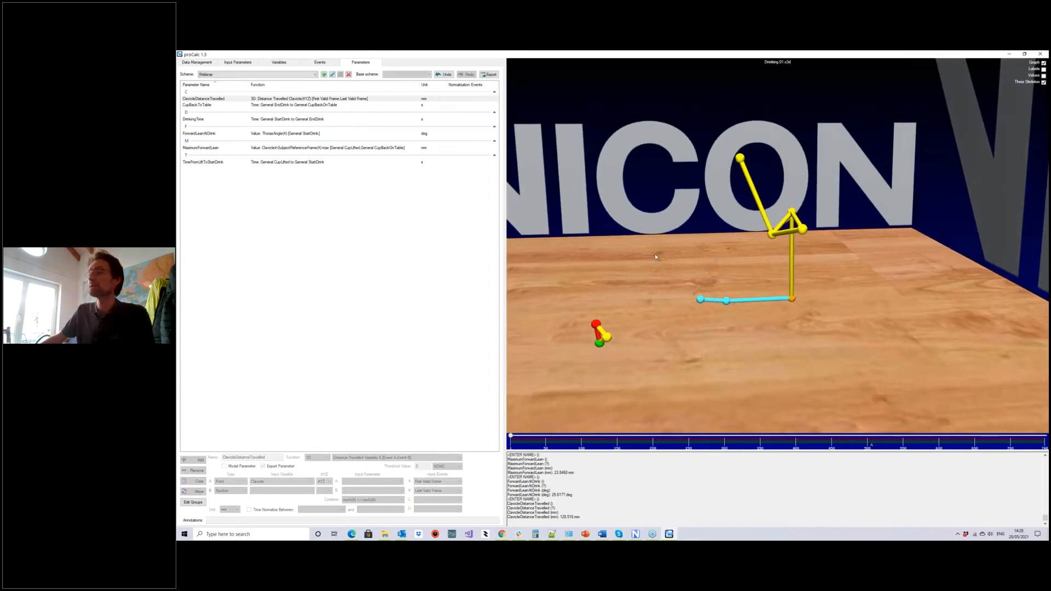
{"action": "scroll", "coordinate": [655, 255], "scroll_direction": "down", "scroll_amount": 1}
Sort the Webinar variables by type, open their scheme for editing and enable saving ThoraxAngle to C3D.
{"action": "left_click", "coordinate": [277, 62]}
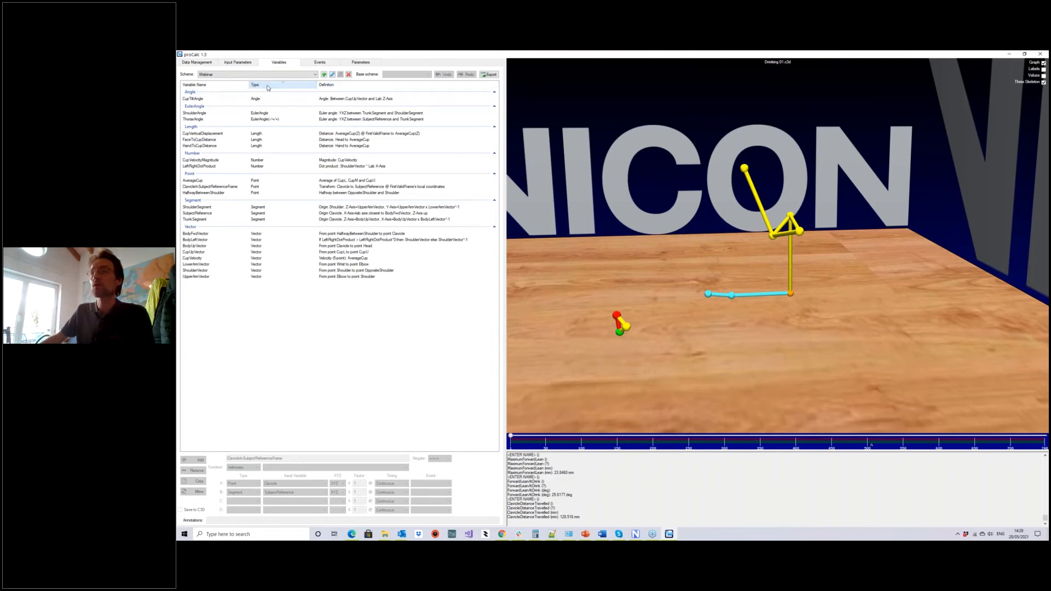
{"action": "left_click", "coordinate": [269, 86]}
{"action": "left_click", "coordinate": [333, 74]}
{"action": "left_click", "coordinate": [195, 256]}
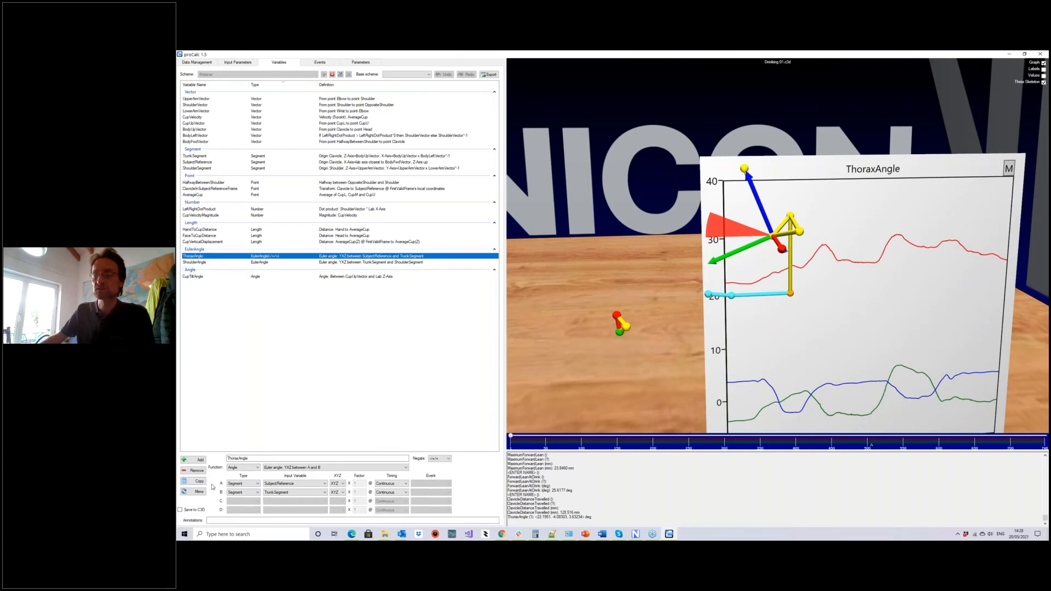
{"action": "left_click", "coordinate": [192, 512]}
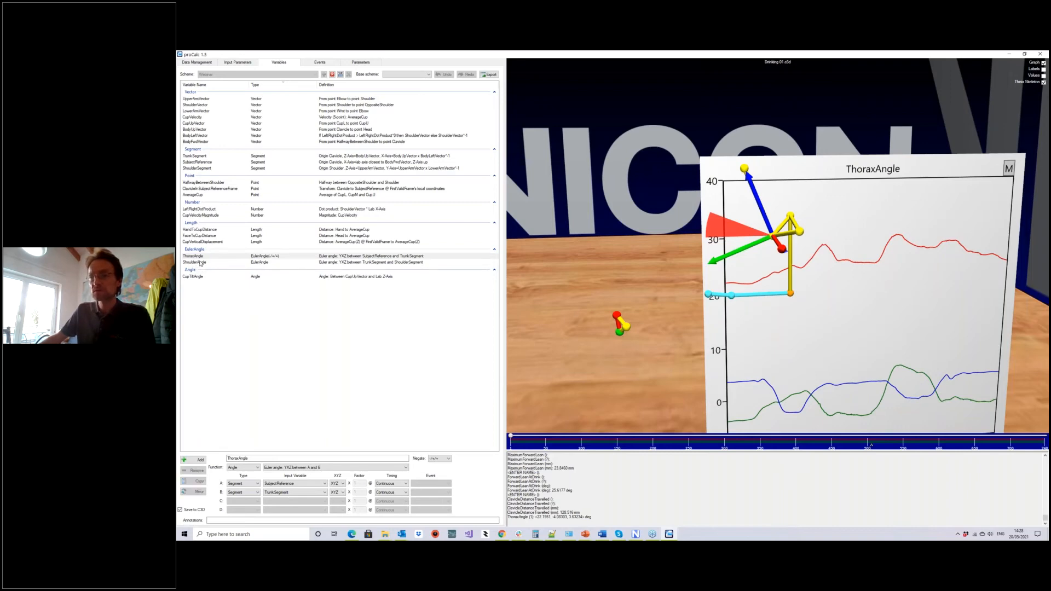
Enable saving ShoulderAngle to C3D and save the edited Webinar variables scheme.
{"action": "left_click", "coordinate": [200, 262]}
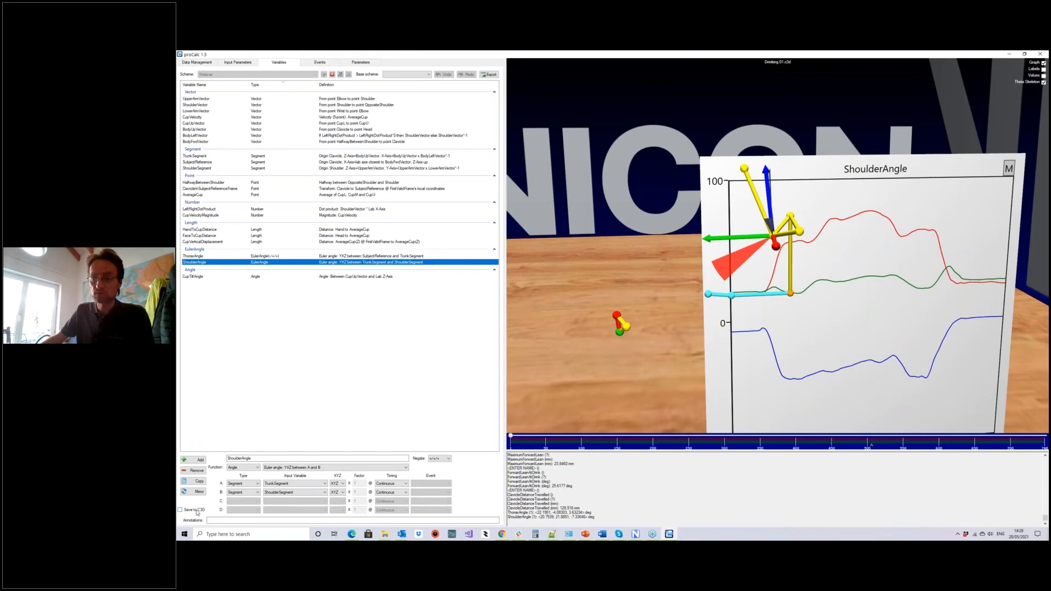
{"action": "left_click", "coordinate": [195, 511]}
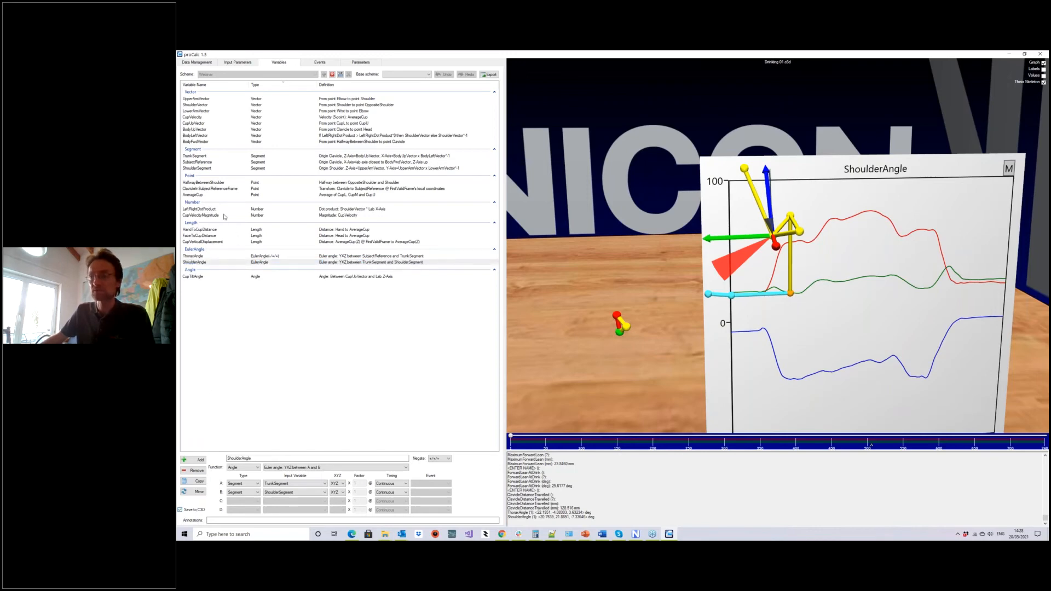
{"action": "left_click", "coordinate": [198, 261]}
{"action": "left_click", "coordinate": [197, 256]}
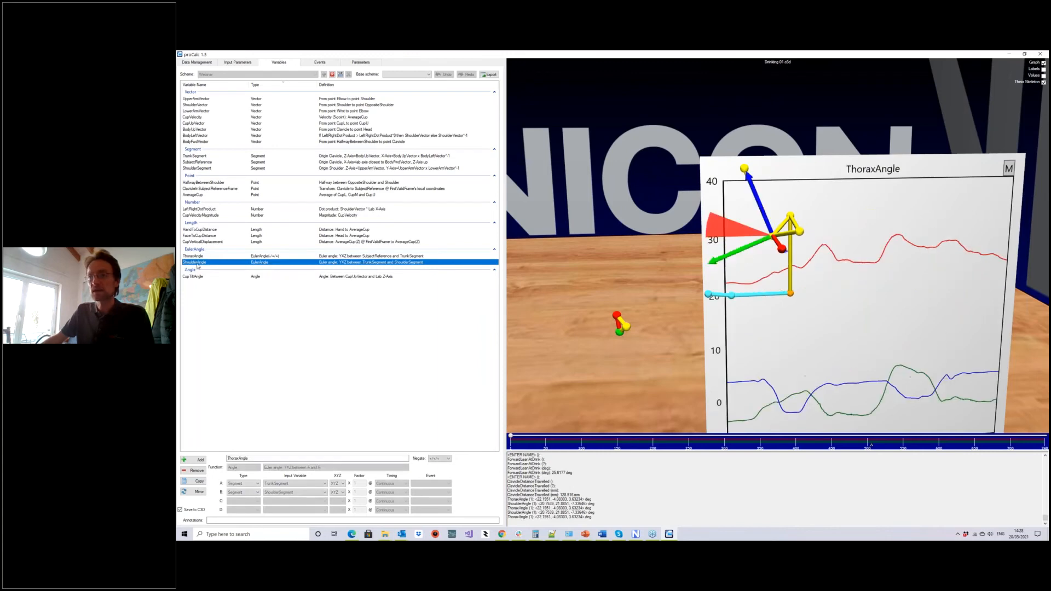
{"action": "left_click", "coordinate": [197, 263]}
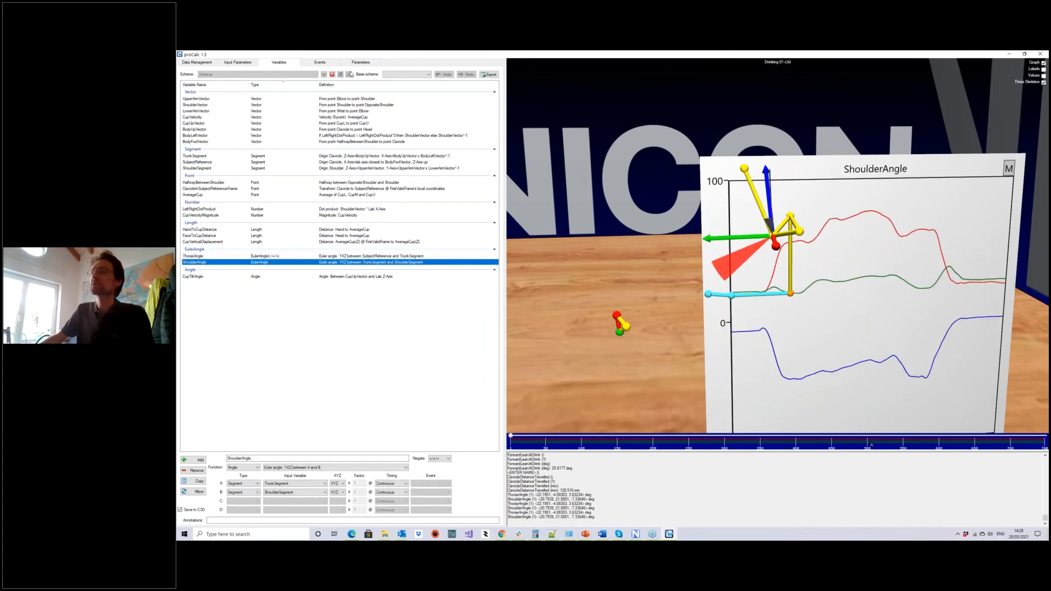
{"action": "left_click", "coordinate": [340, 75]}
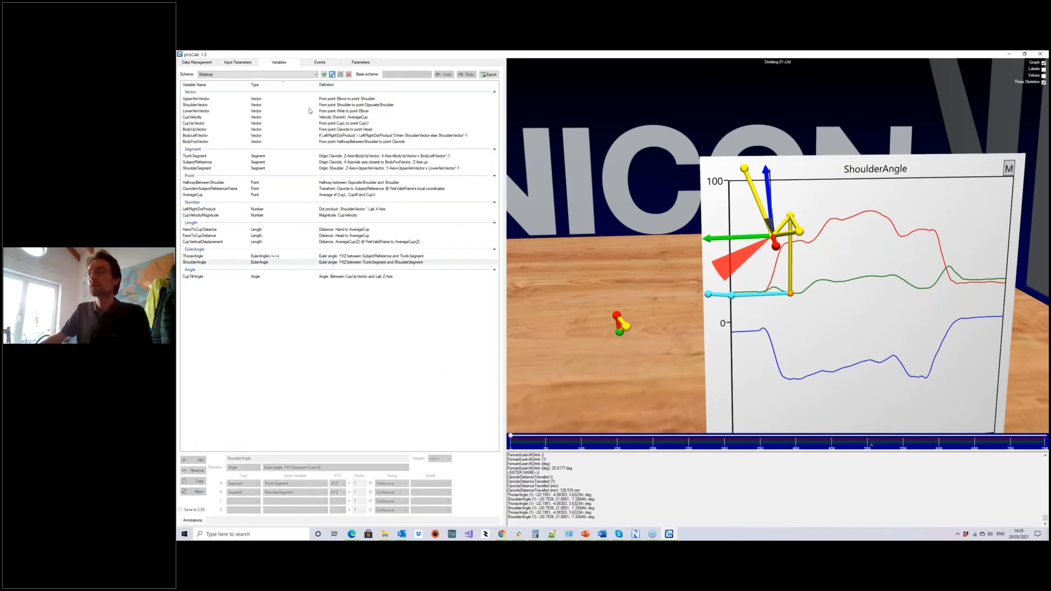
Return to data management and mark the Drinking 01 and Drinking02 trials for processing.
{"action": "left_click", "coordinate": [196, 62]}
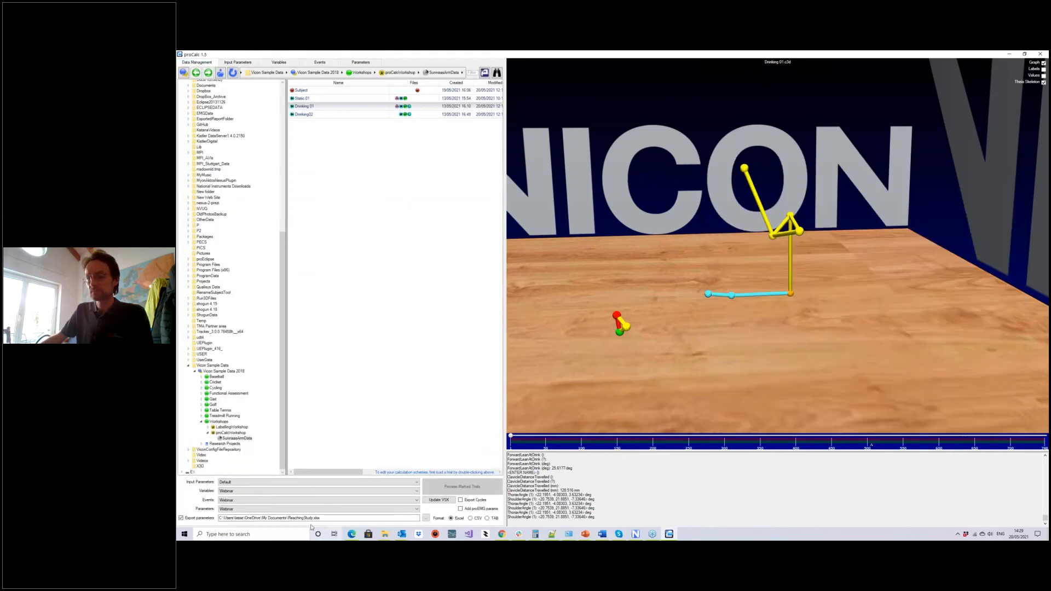
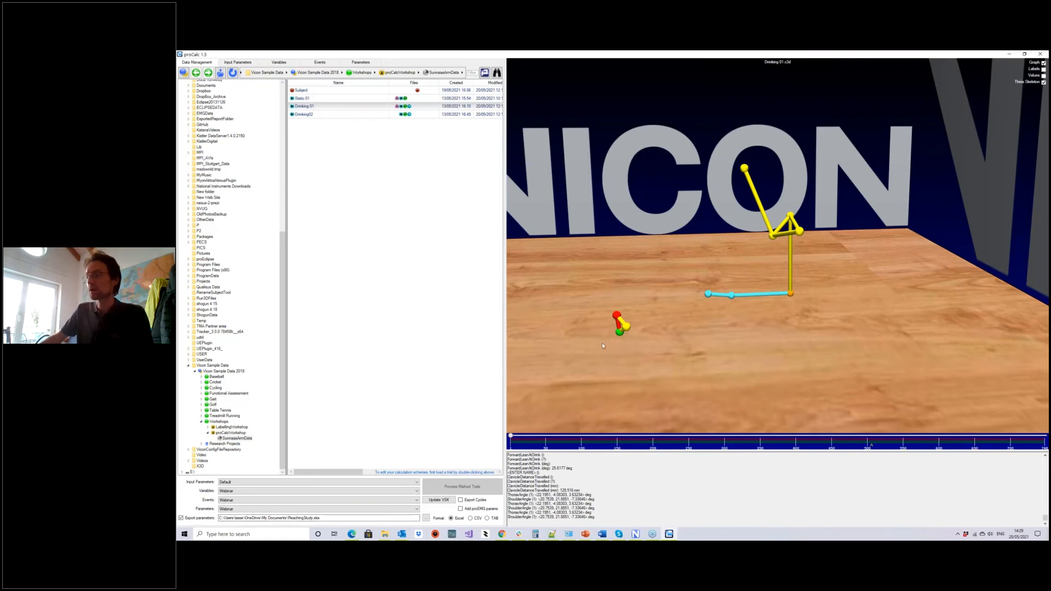
{"action": "left_click_drag", "start_coordinate": [606, 370], "coordinate": [758, 349]}
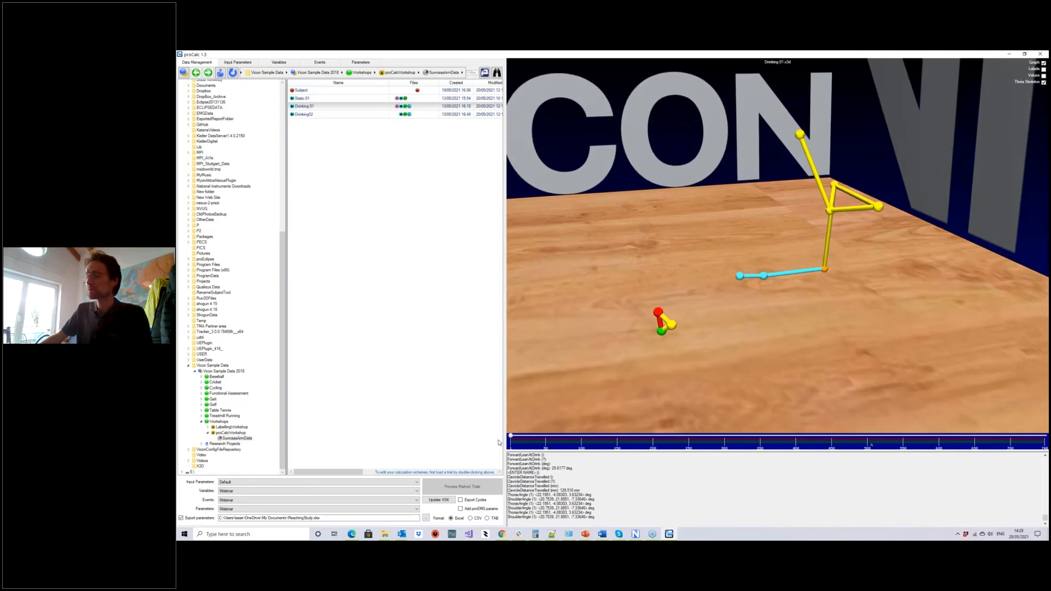
{"action": "left_click", "coordinate": [312, 113], "text": "ctrl"}
{"action": "left_click", "coordinate": [313, 99], "text": "ctrl"}
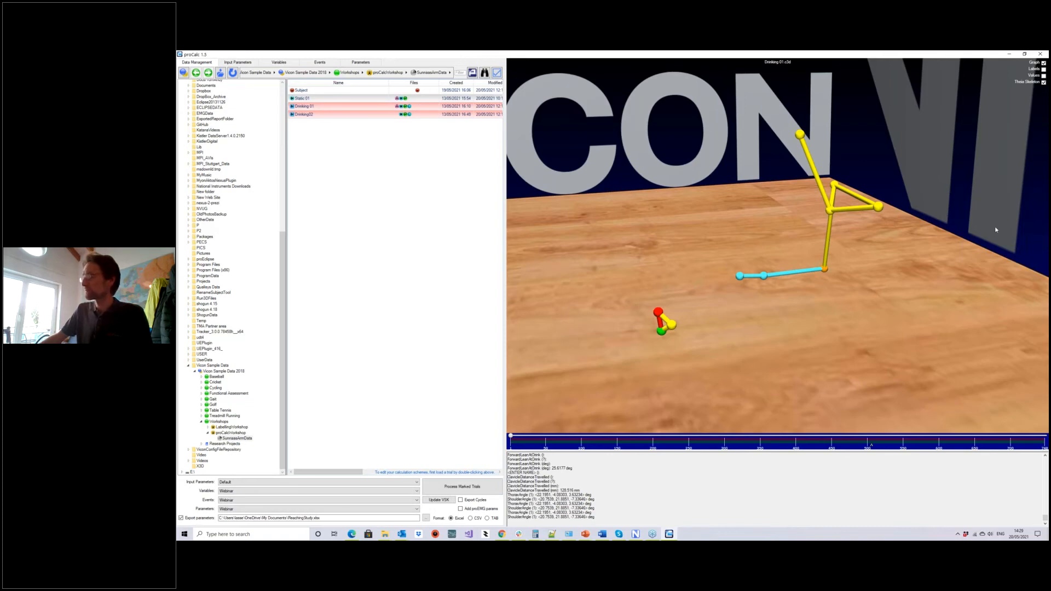
{"action": "left_click_drag", "start_coordinate": [995, 230], "coordinate": [763, 347]}
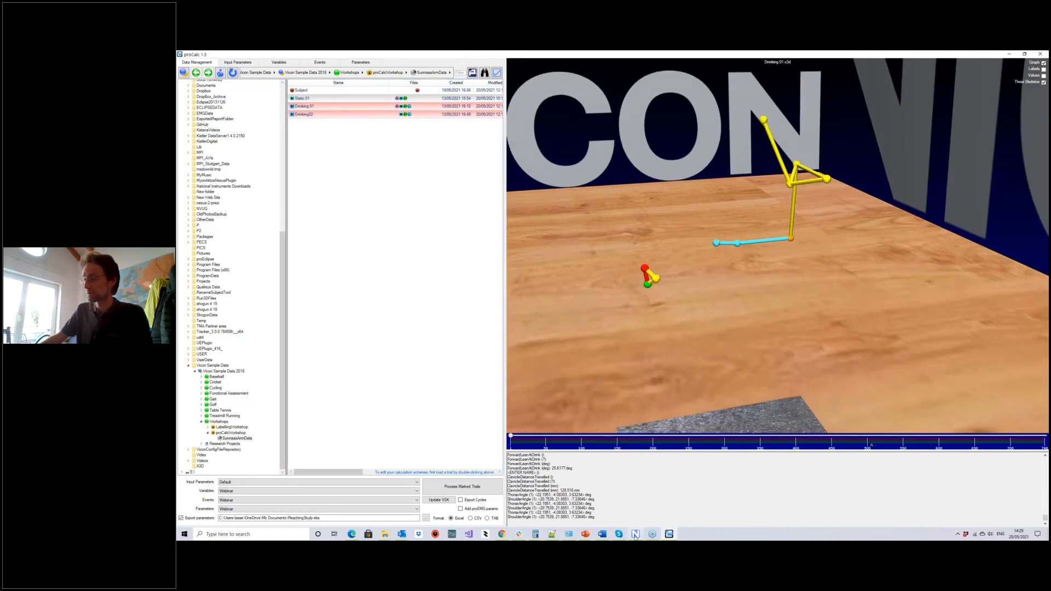
Switch to Vicon Nexus and open the Drinking 01 trial in place of Drinking02.
{"action": "mouse_move", "coordinate": [635, 536]}
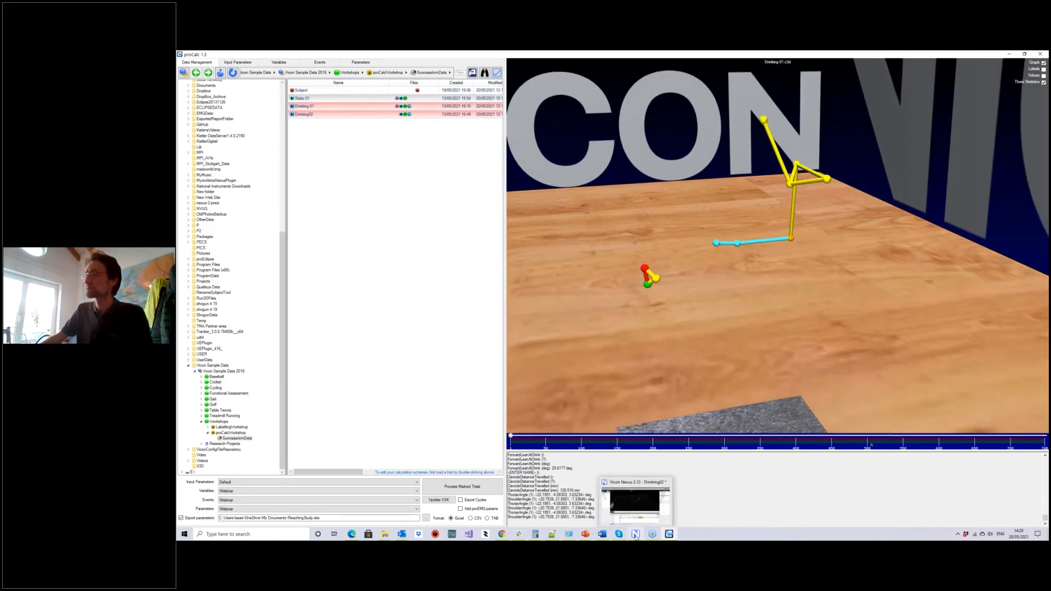
{"action": "left_click", "coordinate": [635, 534]}
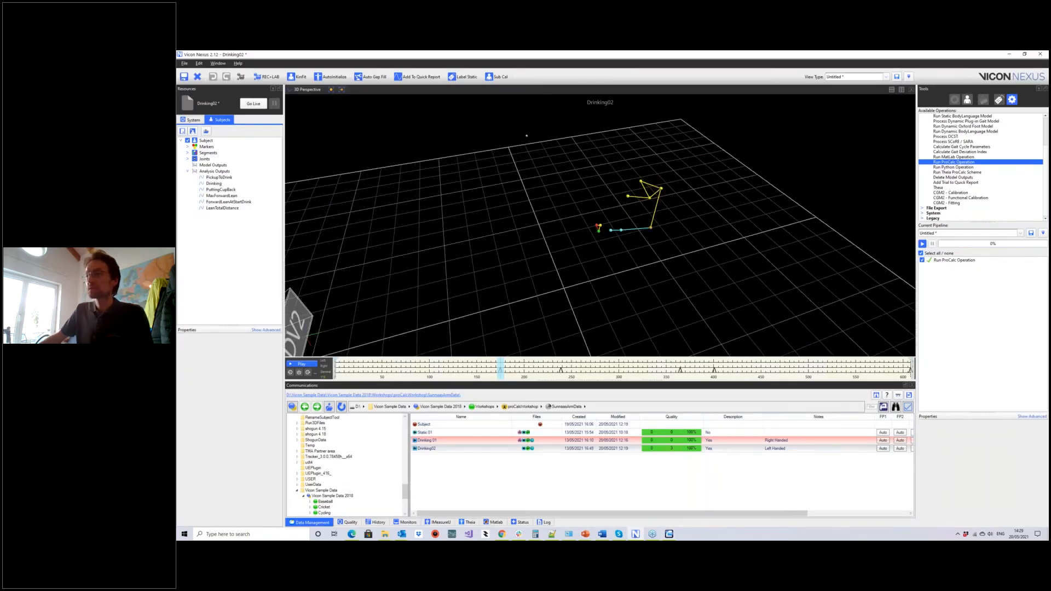
{"action": "left_click", "coordinate": [197, 76]}
{"action": "left_click", "coordinate": [616, 298]}
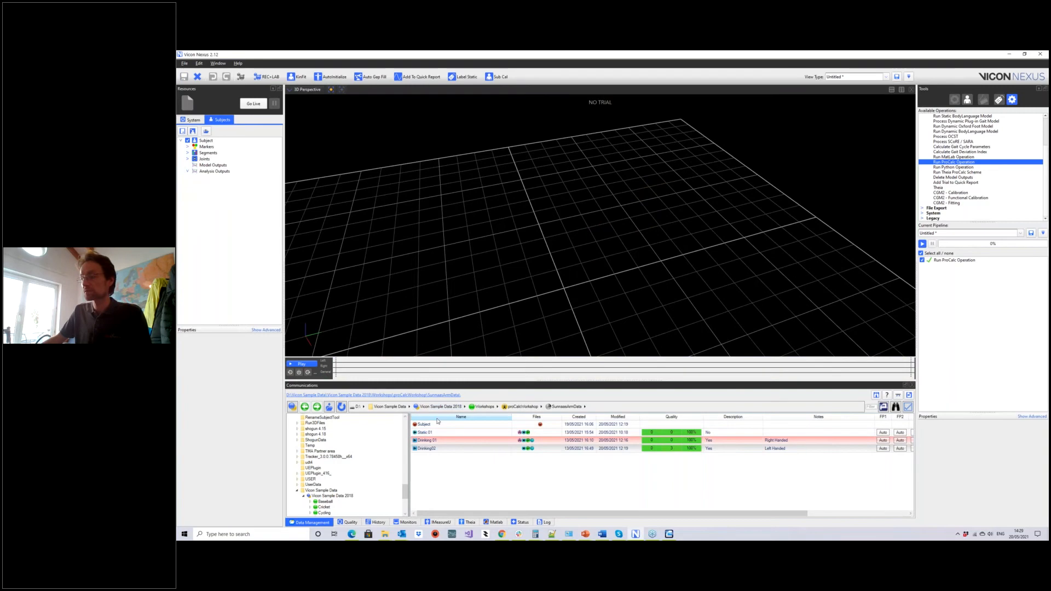
{"action": "left_click_drag", "start_coordinate": [435, 298], "coordinate": [469, 272]}
{"action": "double_click", "coordinate": [427, 441]}
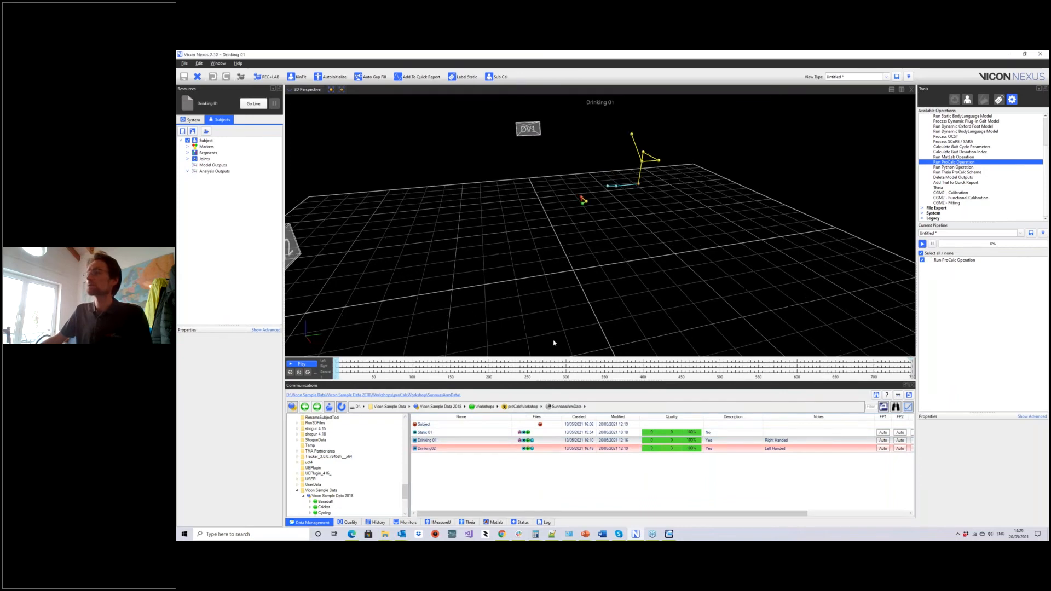
{"action": "right_click_drag", "start_coordinate": [574, 323], "coordinate": [576, 277]}
{"action": "middle_click_drag", "start_coordinate": [577, 276], "coordinate": [578, 329]}
{"action": "right_click_drag", "start_coordinate": [633, 230], "coordinate": [634, 257]}
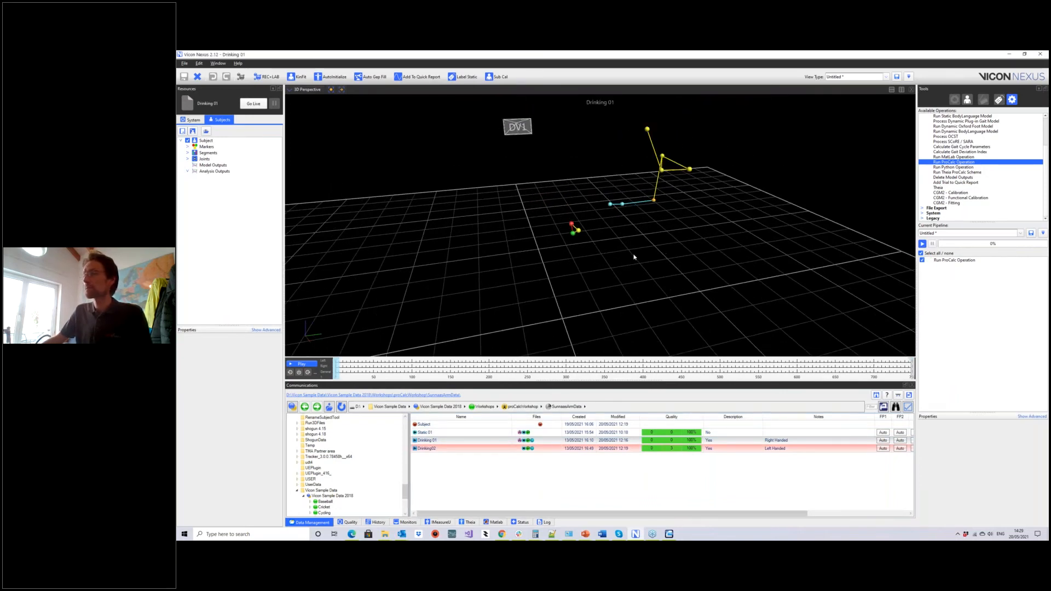
Replace the pipeline's existing Run ProCalc Operation with a fresh Run ProCalc Operation.
{"action": "left_click", "coordinate": [959, 261]}
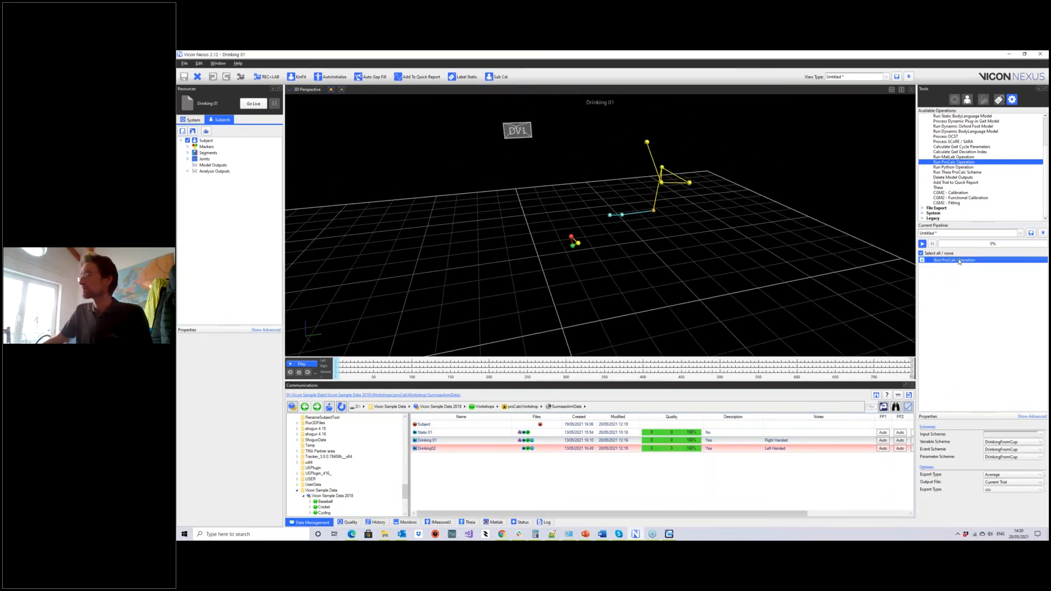
{"action": "right_click", "coordinate": [1009, 263]}
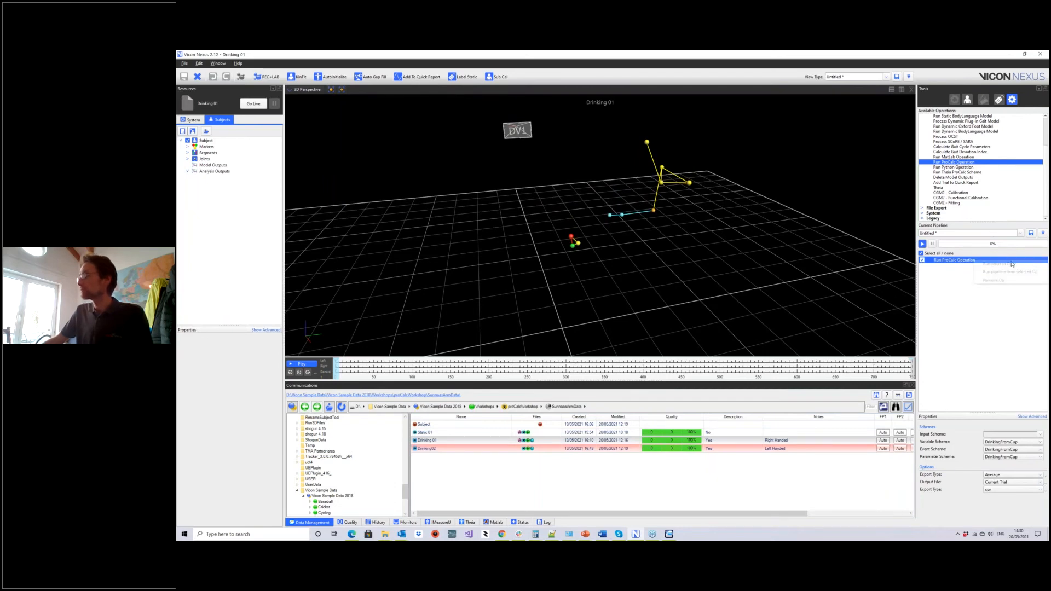
{"action": "left_click", "coordinate": [1005, 281]}
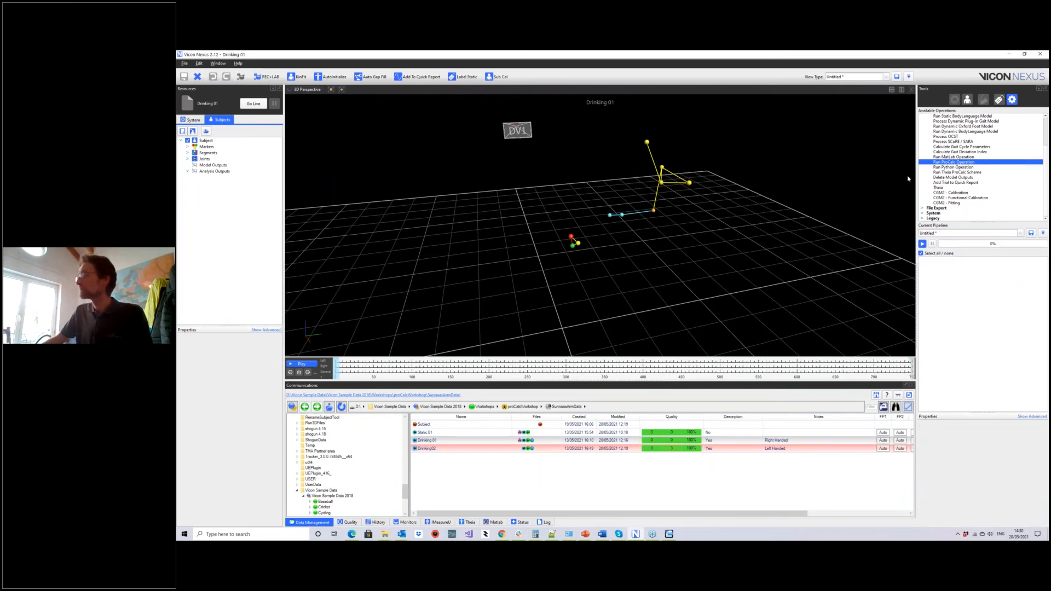
{"action": "scroll", "coordinate": [945, 137], "scroll_direction": "up", "scroll_amount": 1}
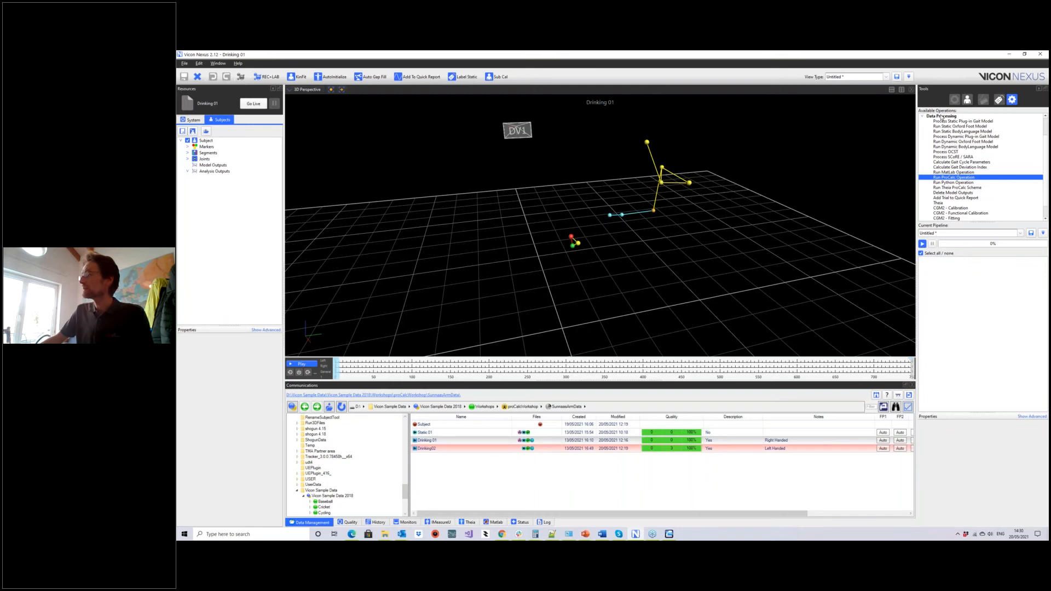
{"action": "left_click", "coordinate": [953, 178]}
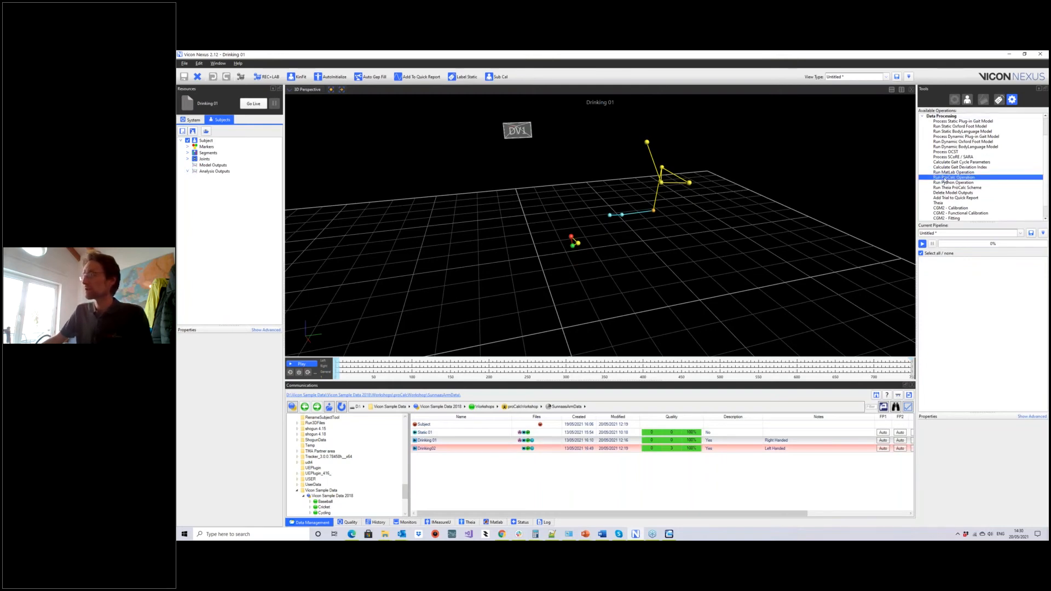
{"action": "left_click_drag", "start_coordinate": [944, 182], "coordinate": [955, 260]}
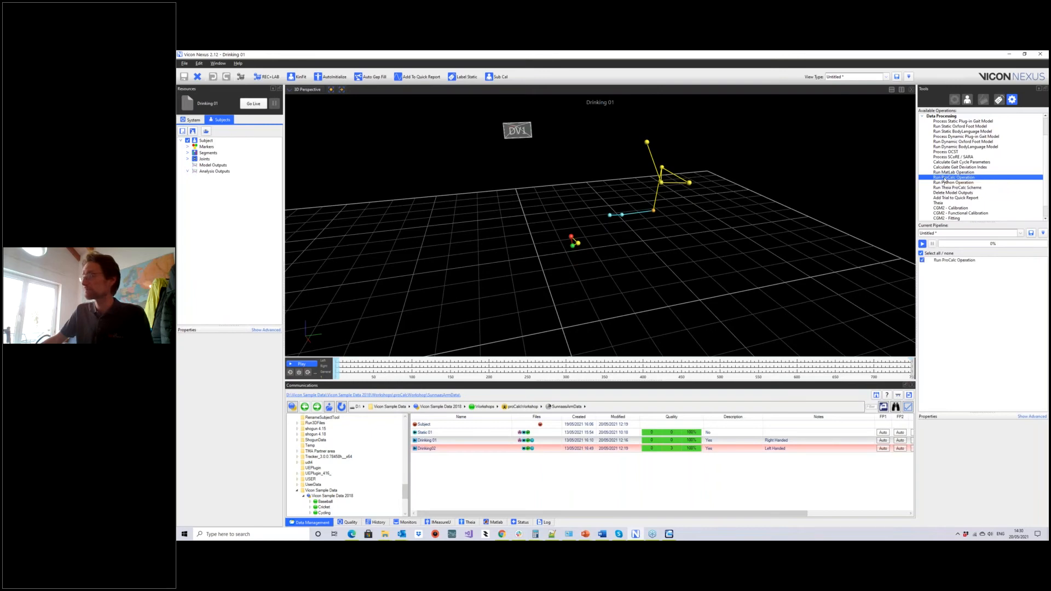
Set the new ProCalc operation's variable, event and parameter schemes to Webinar.
{"action": "left_click", "coordinate": [956, 263]}
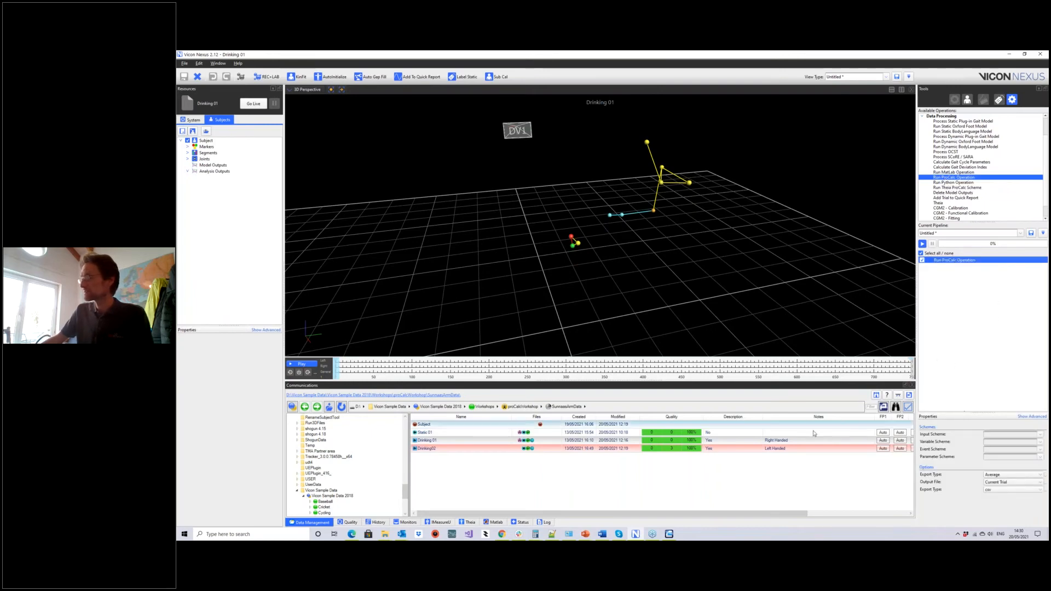
{"action": "left_click", "coordinate": [1039, 442]}
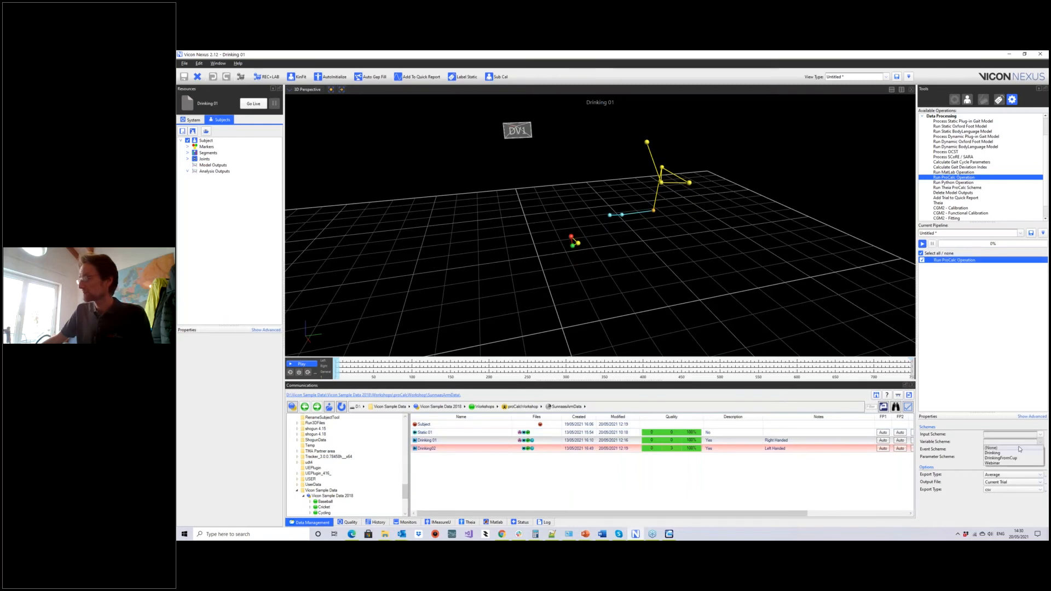
{"action": "left_click", "coordinate": [993, 463]}
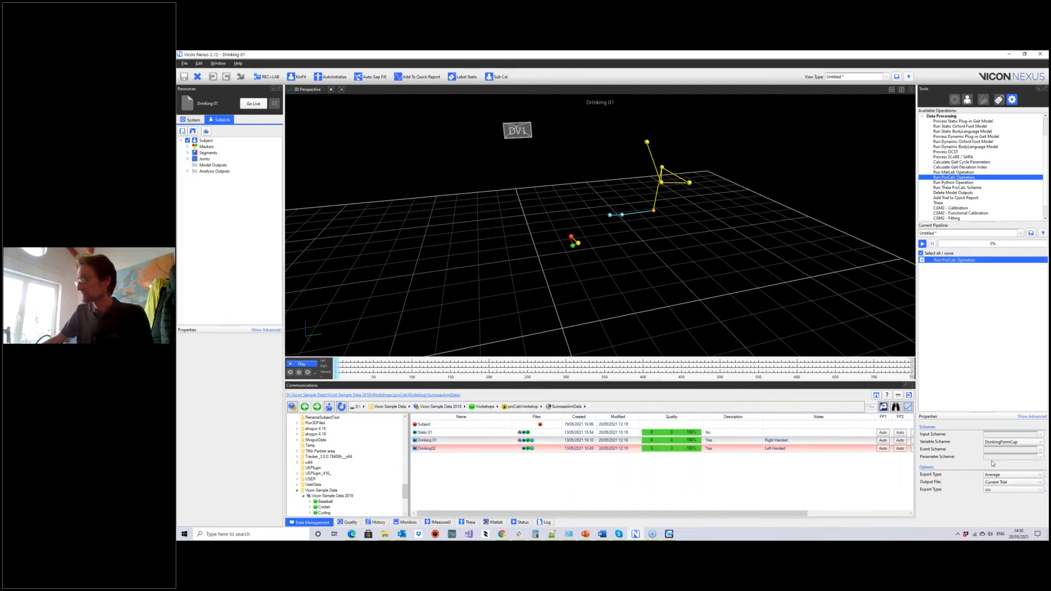
{"action": "left_click", "coordinate": [1039, 442]}
{"action": "left_click", "coordinate": [1012, 460]}
{"action": "left_click", "coordinate": [1041, 450]}
{"action": "left_click", "coordinate": [1011, 475]}
{"action": "left_click", "coordinate": [1042, 458]}
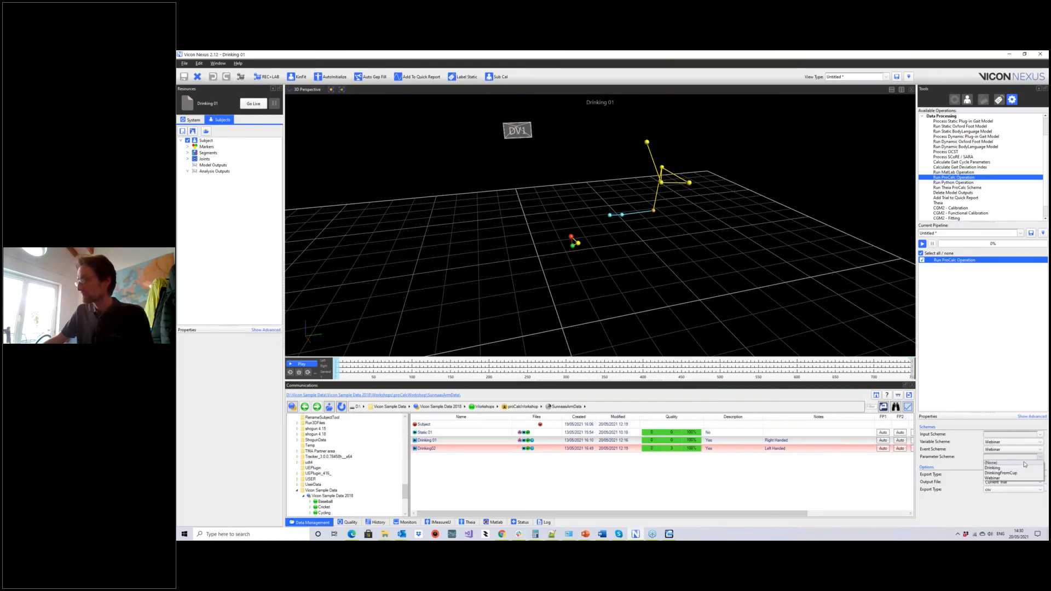
{"action": "left_click", "coordinate": [1012, 483]}
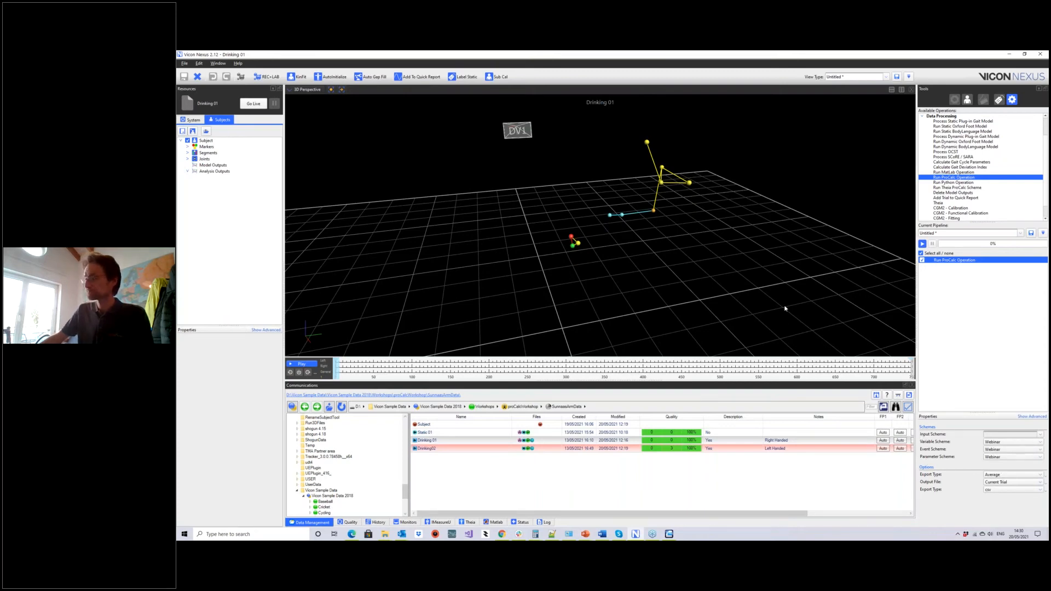
Run the ProCalc pipeline on Drinking 01 and go to the first event on the timeline.
{"action": "left_click_drag", "start_coordinate": [666, 231], "coordinate": [674, 235]}
{"action": "left_click", "coordinate": [922, 244]}
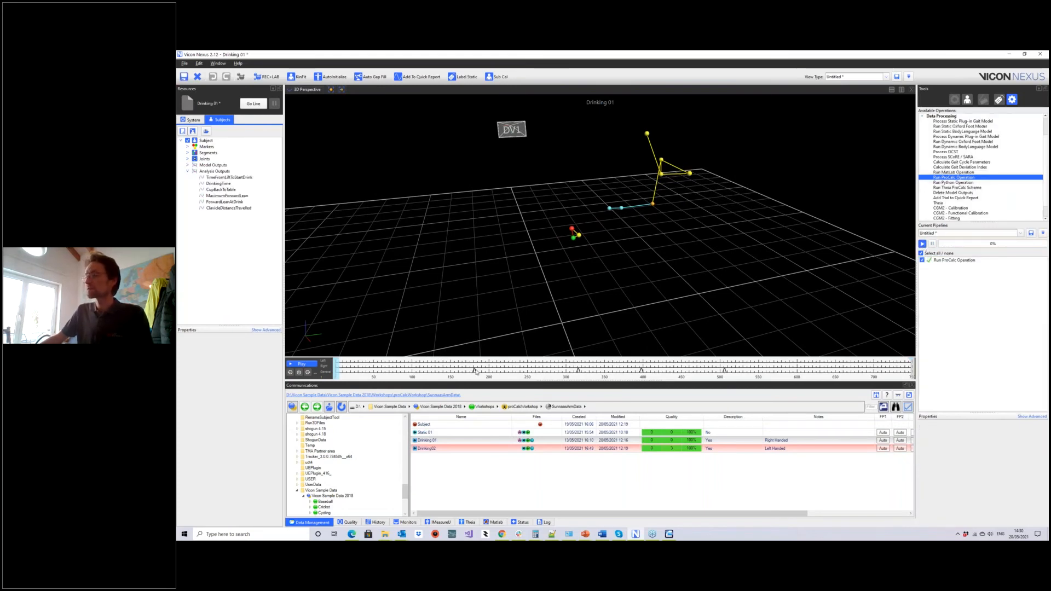
{"action": "left_click_drag", "start_coordinate": [390, 322], "coordinate": [470, 328]}
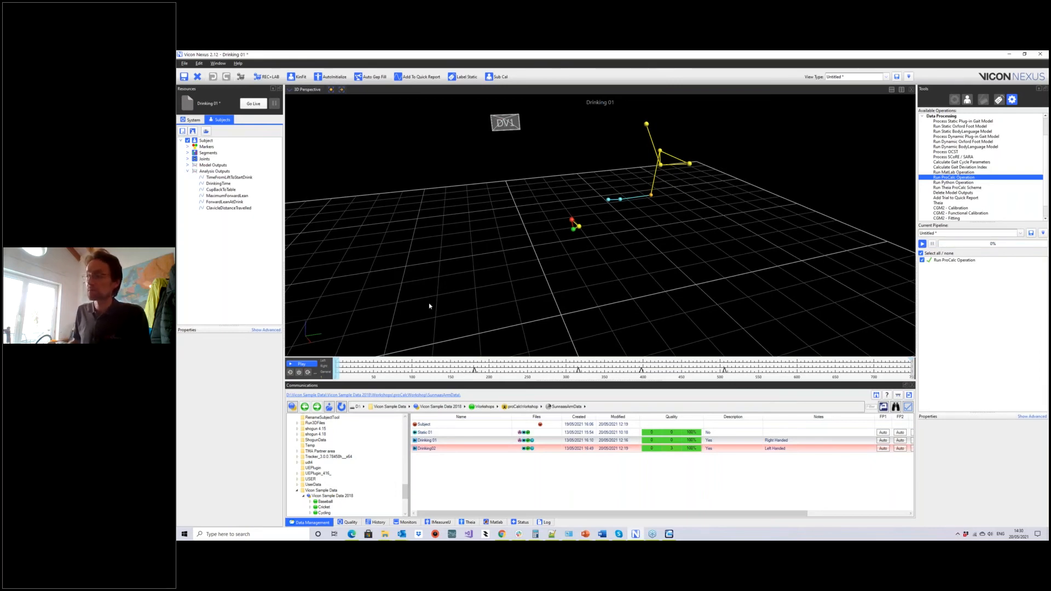
{"action": "left_click_drag", "start_coordinate": [420, 230], "coordinate": [421, 214]}
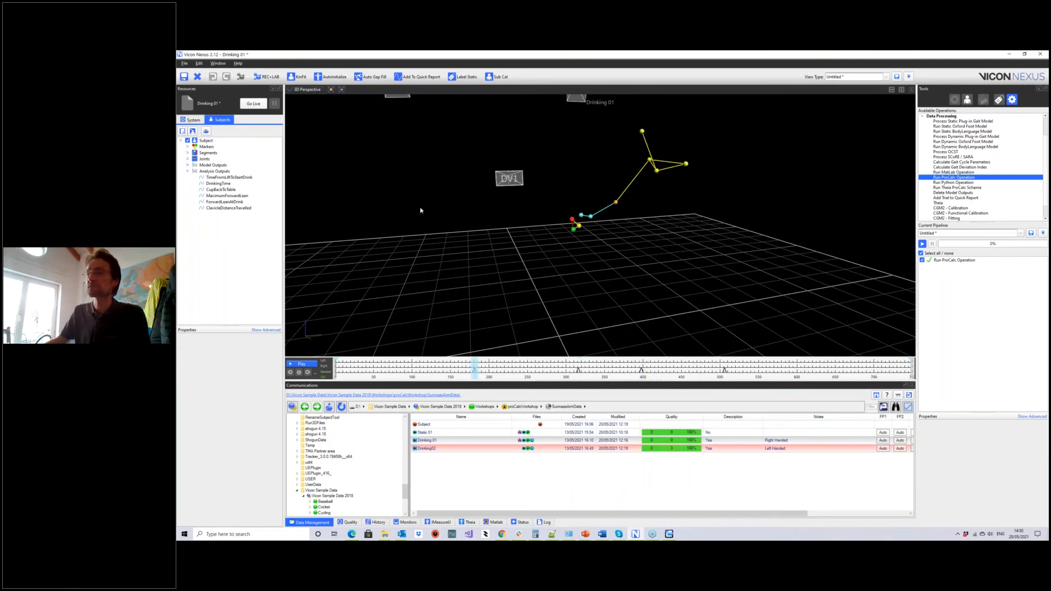
Examine the value of each analysis output from TimeFromLiftToStartDrink to ClavicleDistanceTravelled.
{"action": "left_click", "coordinate": [226, 177]}
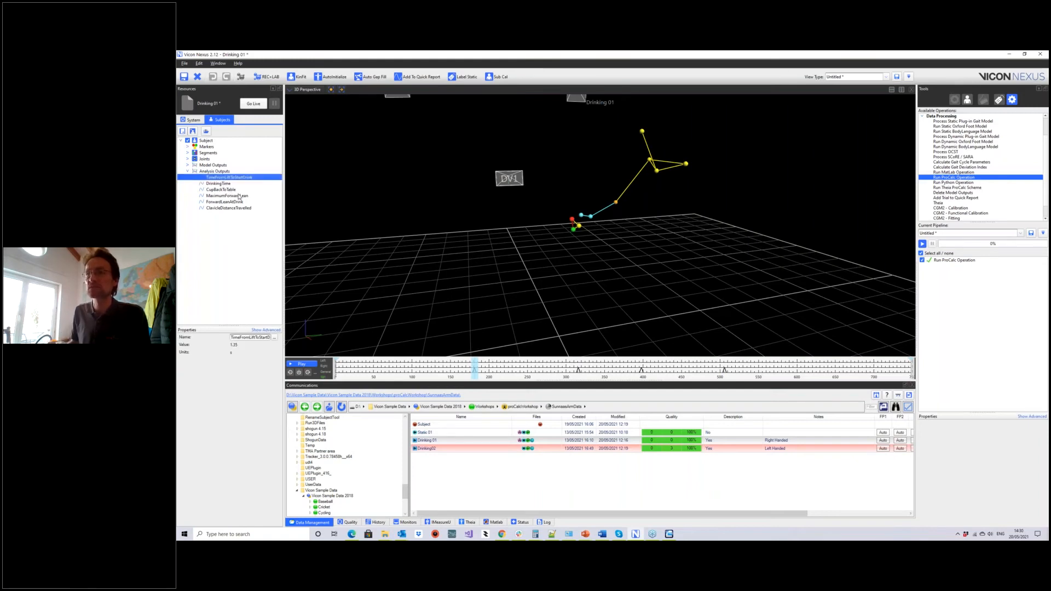
{"action": "key", "text": "Down"}
{"action": "key", "text": "Down"}
{"action": "key", "text": "Down"}
{"action": "key", "text": "Down"}
{"action": "key", "text": "Down"}
{"action": "key", "text": "Up"}
{"action": "key", "text": "Up"}
{"action": "key", "text": "Up"}
{"action": "key", "text": "Up"}
{"action": "key", "text": "Up"}
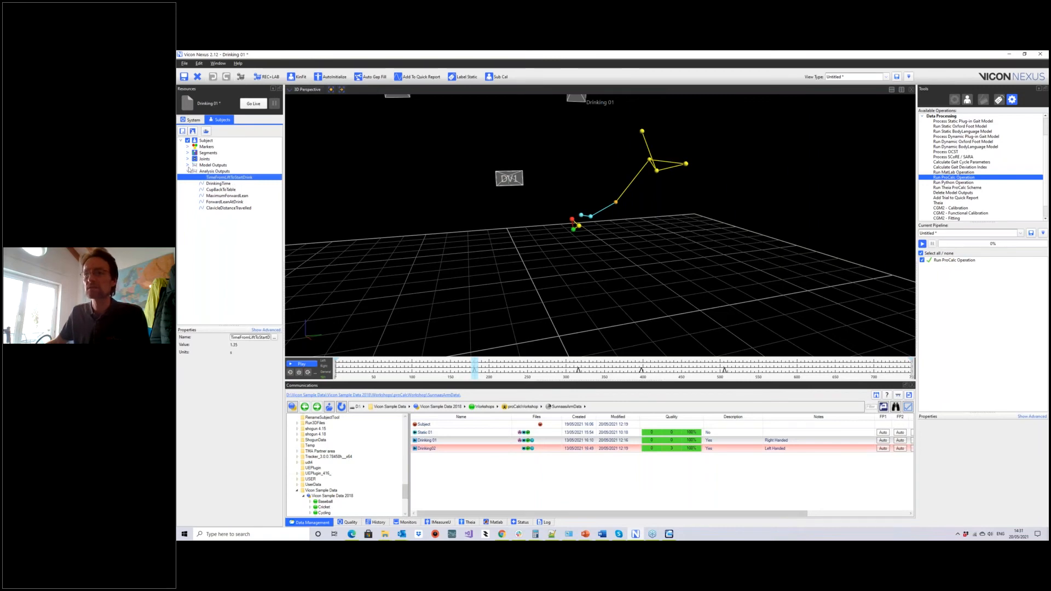
Graph the ShoulderAngle and ThoraxAngle model outputs together, and return to the 3D Perspective view.
{"action": "left_click", "coordinate": [187, 165]}
{"action": "left_click", "coordinate": [194, 171]}
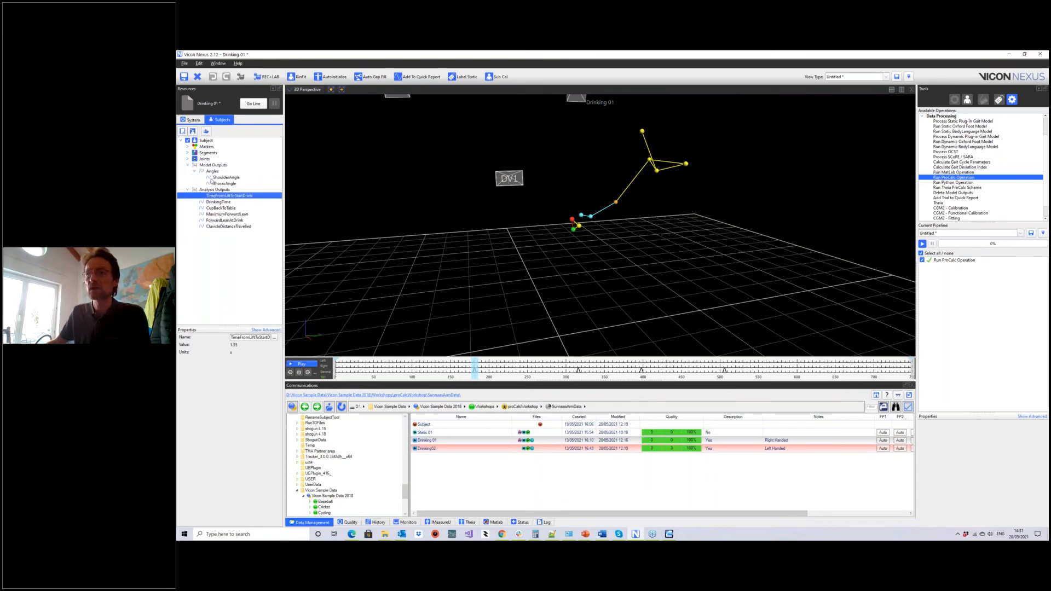
{"action": "left_click_drag", "start_coordinate": [226, 177], "coordinate": [230, 181]}
{"action": "left_click", "coordinate": [299, 90]}
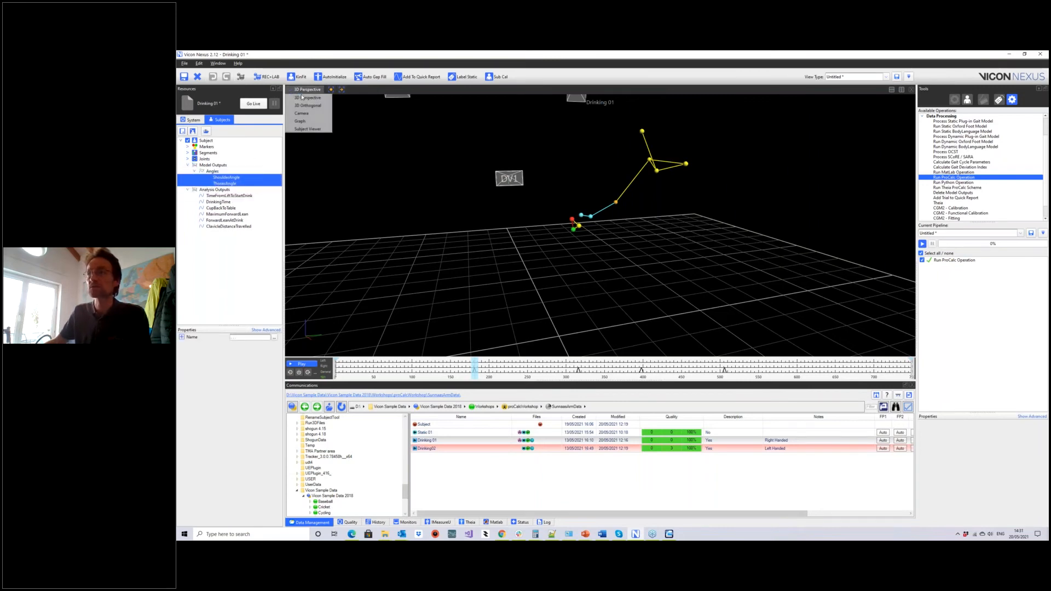
{"action": "left_click", "coordinate": [307, 122]}
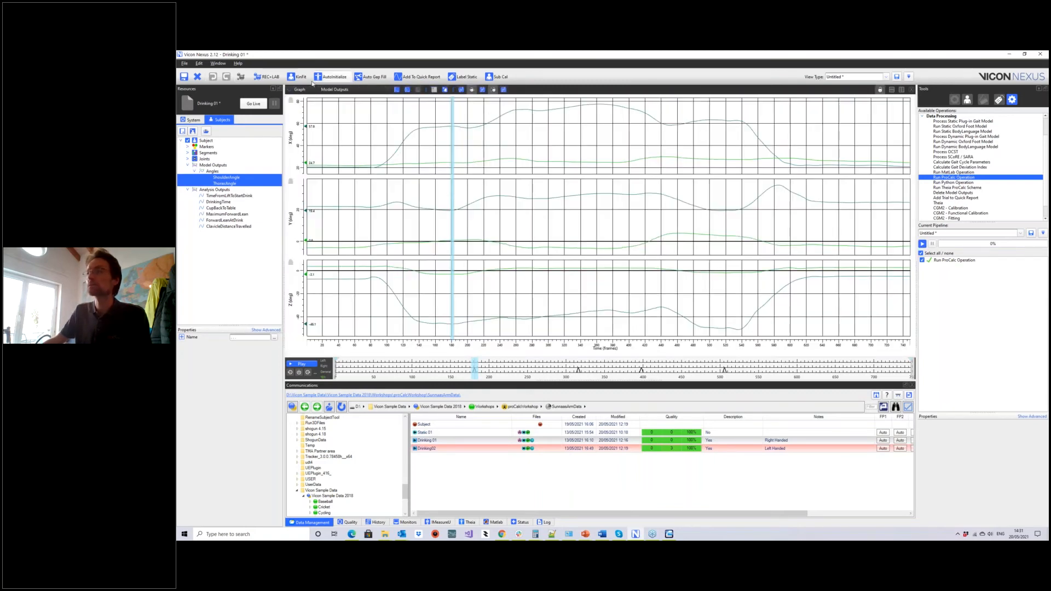
{"action": "left_click", "coordinate": [299, 92]}
{"action": "left_click", "coordinate": [306, 104]}
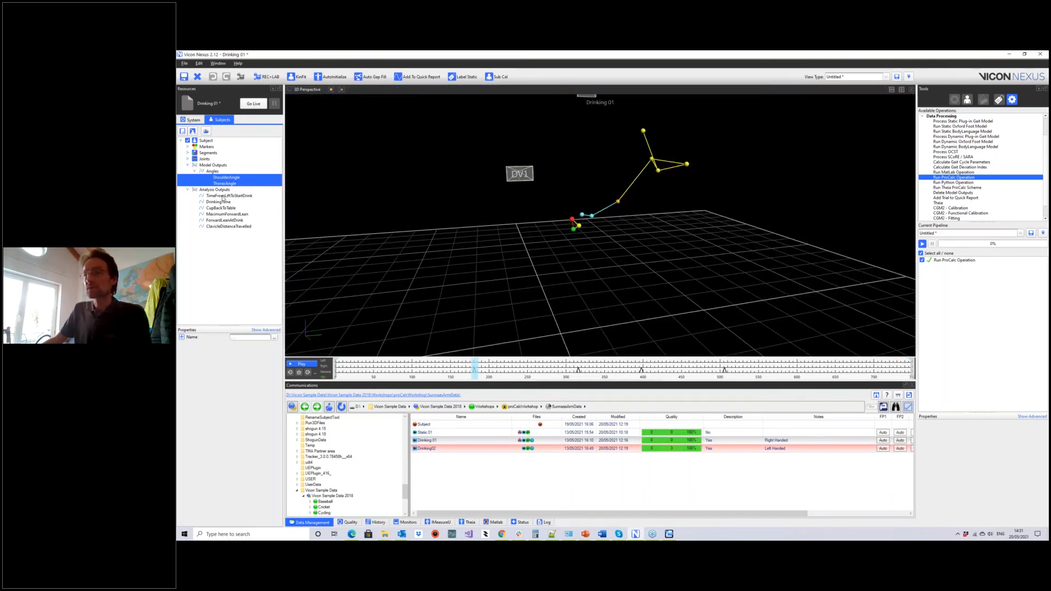
Examine the ClavicleDistanceTravelled analysis output of Drinking 01.
{"action": "left_click", "coordinate": [223, 197]}
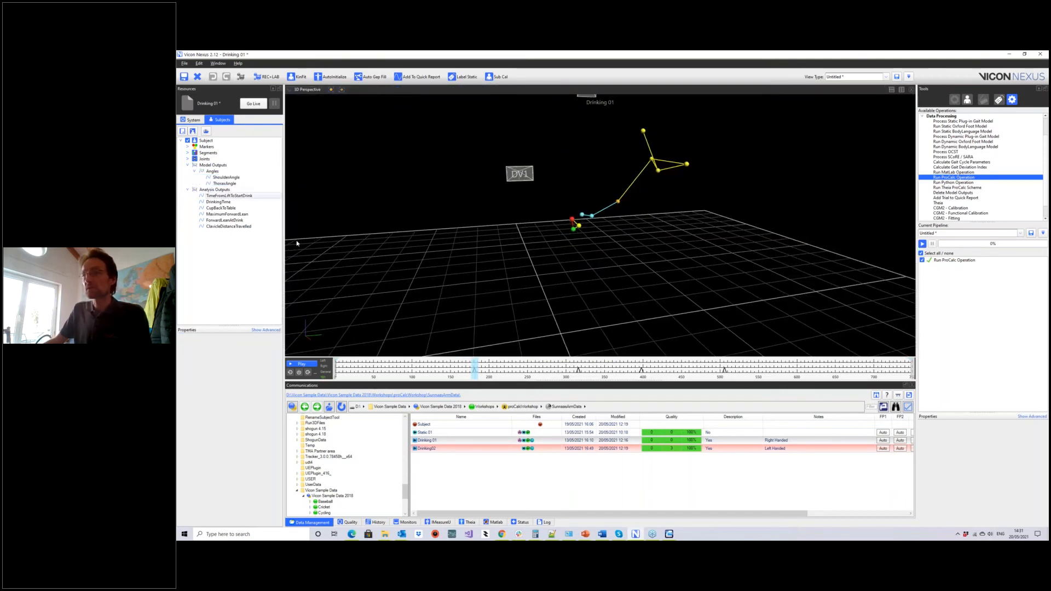
{"action": "left_click", "coordinate": [229, 226]}
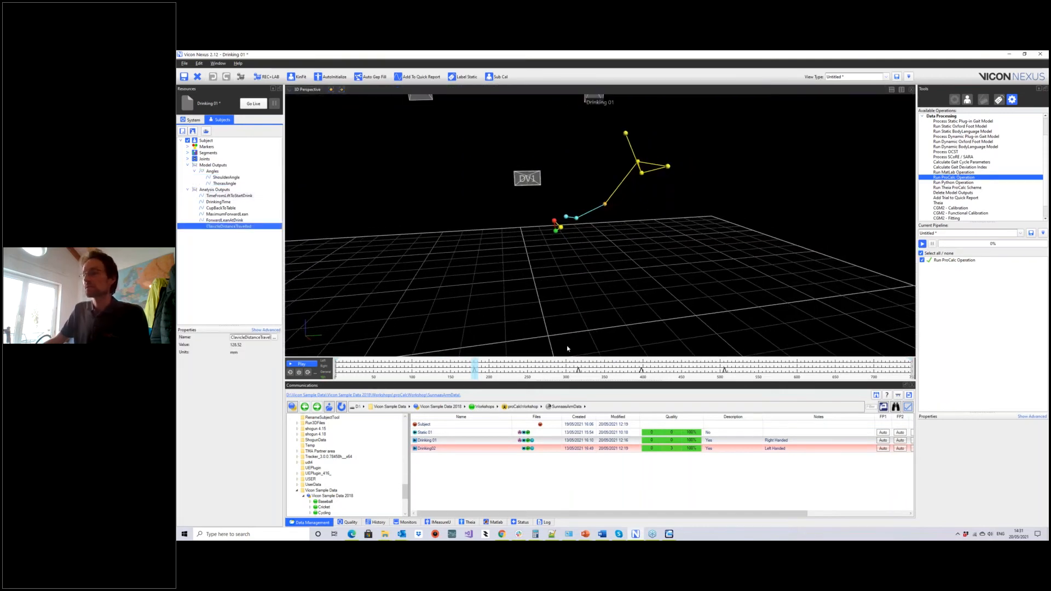
Open the Drinking02 trial without saving the changes to Drinking 01, and run the ProCalc pipeline on it.
{"action": "double_click", "coordinate": [433, 449]}
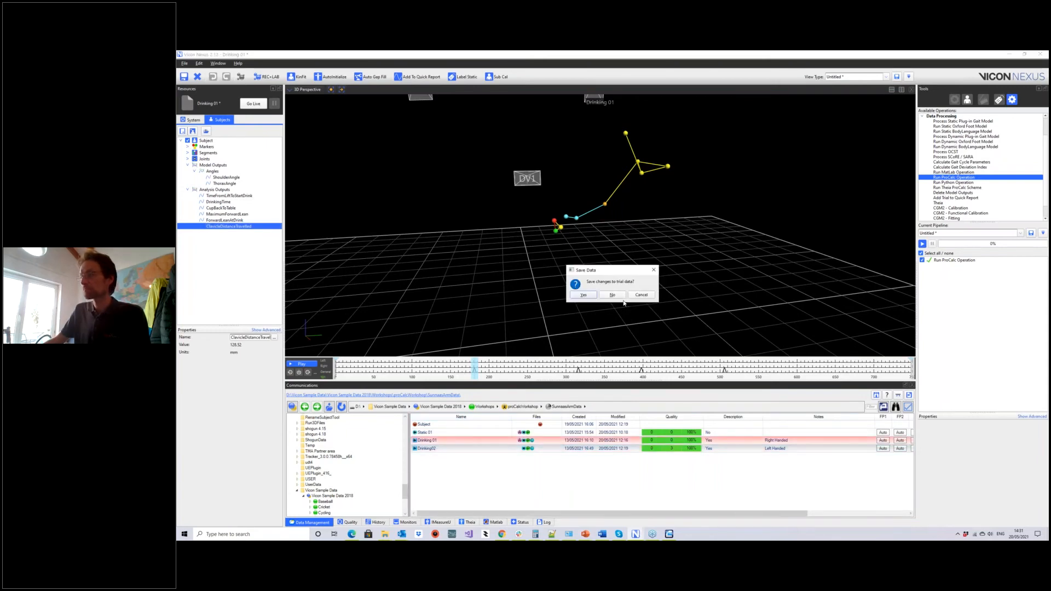
{"action": "left_click", "coordinate": [621, 296]}
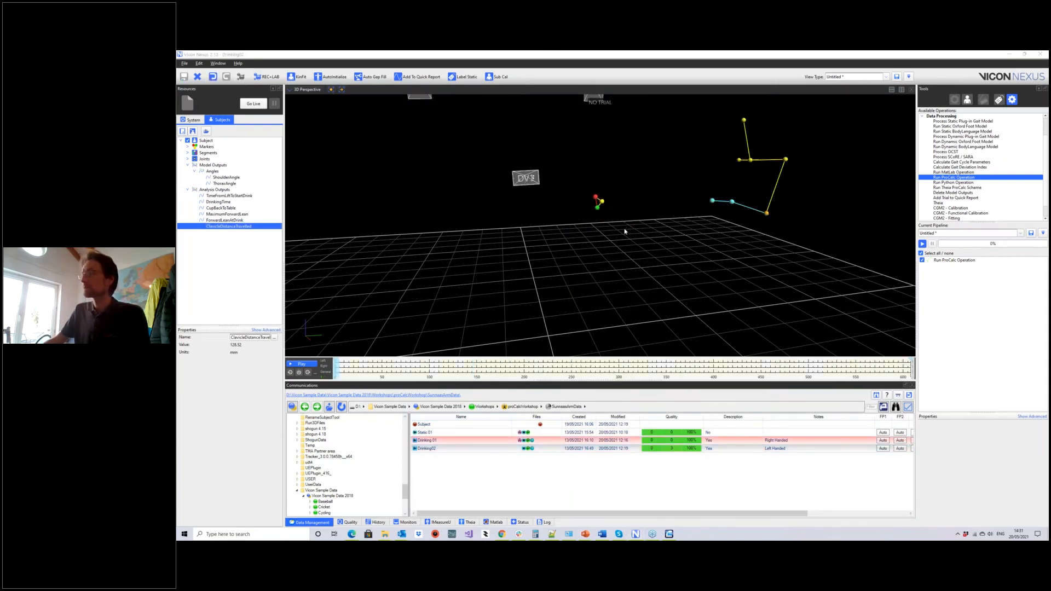
{"action": "mouse_move", "coordinate": [335, 374]}
{"action": "left_mouse_down"}
{"action": "mouse_move", "coordinate": [880, 377]}
{"action": "mouse_move", "coordinate": [567, 377]}
{"action": "left_mouse_up"}
{"action": "left_click", "coordinate": [922, 243]}
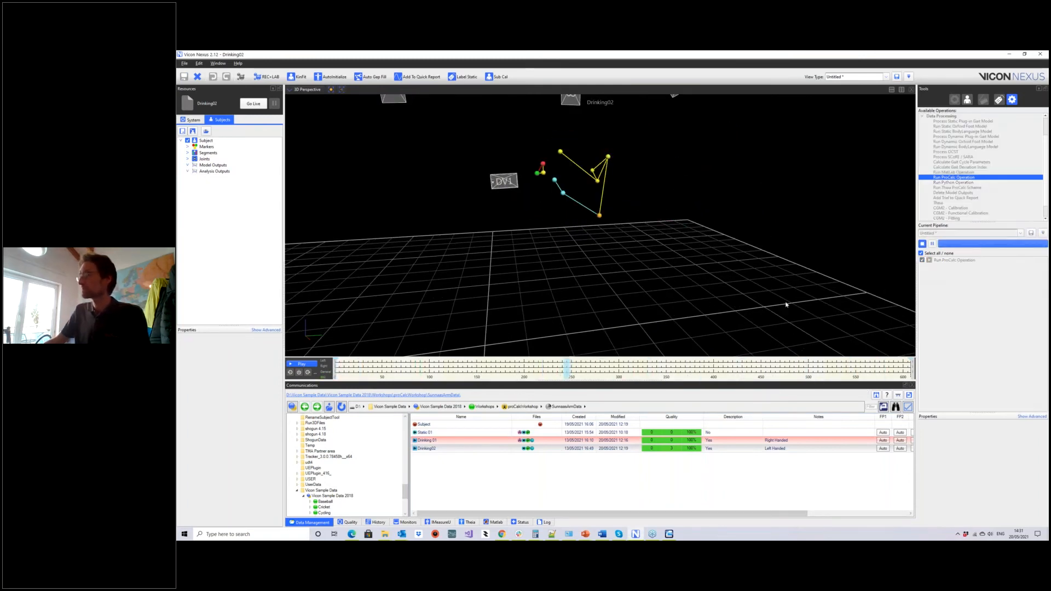
Examine the arm and cup pose at the detected drinking events along the Drinking02 timeline.
{"action": "mouse_move", "coordinate": [567, 366]}
{"action": "left_mouse_down"}
{"action": "mouse_move", "coordinate": [481, 365]}
{"action": "mouse_move", "coordinate": [561, 365]}
{"action": "left_mouse_up"}
{"action": "key", "text": "ctrl+Right"}
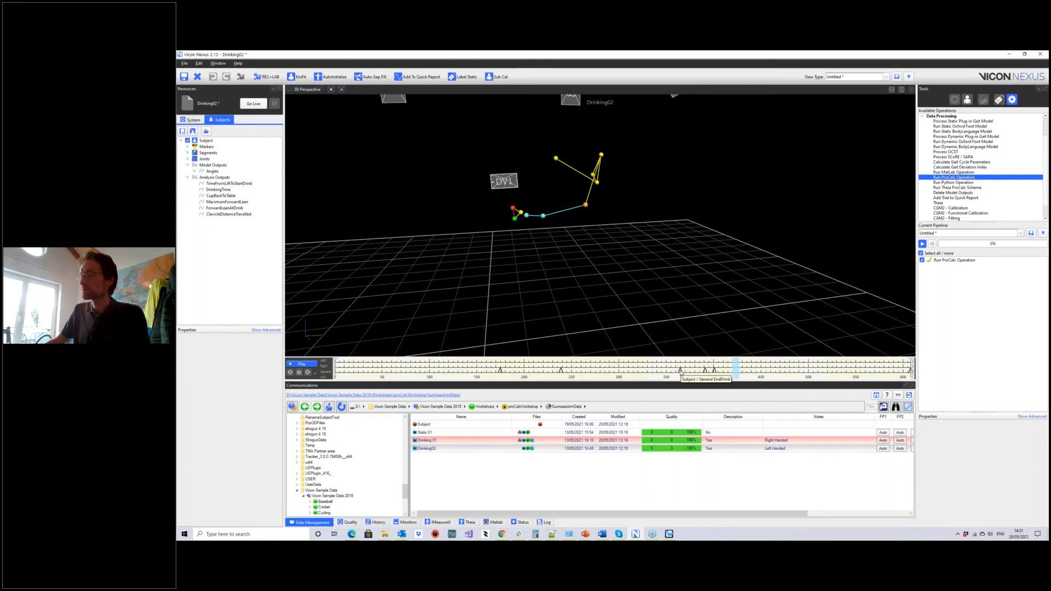
{"action": "left_click_drag", "start_coordinate": [736, 367], "coordinate": [593, 373]}
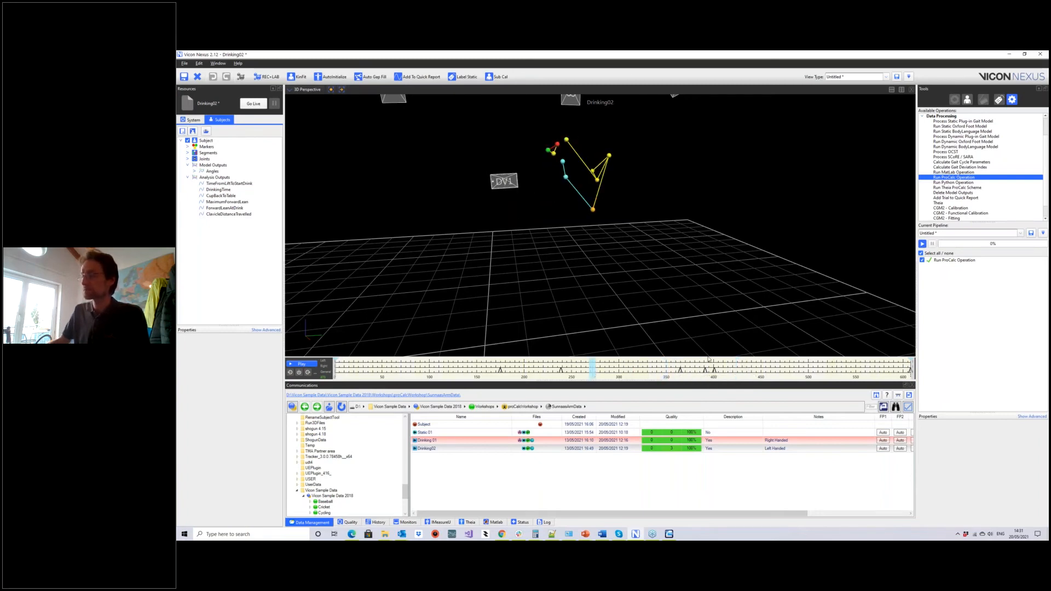
{"action": "left_click_drag", "start_coordinate": [708, 360], "coordinate": [715, 365]}
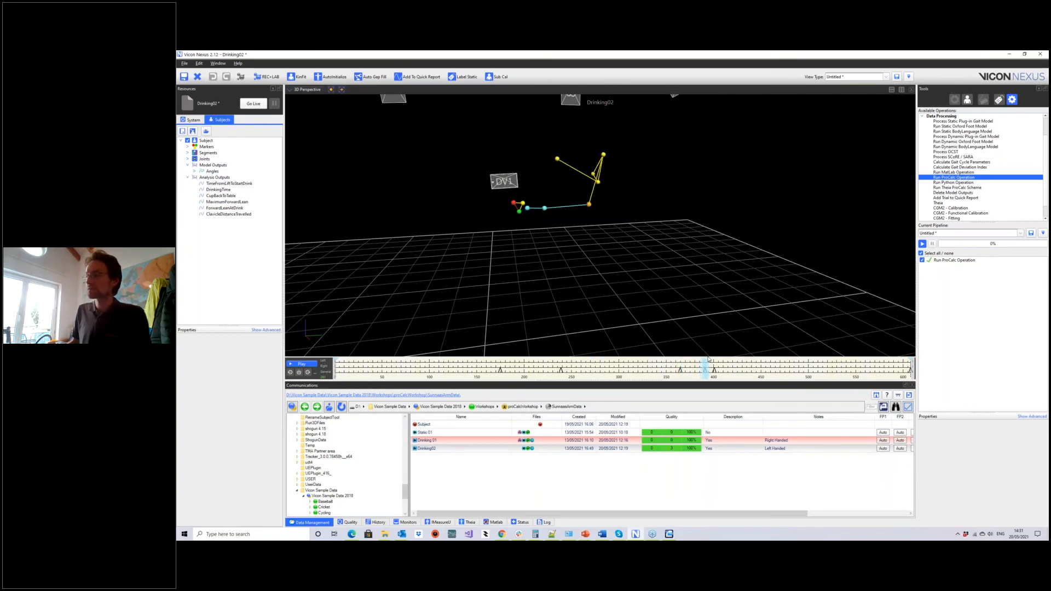
{"action": "left_click_drag", "start_coordinate": [714, 366], "coordinate": [452, 371]}
{"action": "key", "text": "ctrl+Right"}
{"action": "key", "text": "ctrl+Right"}
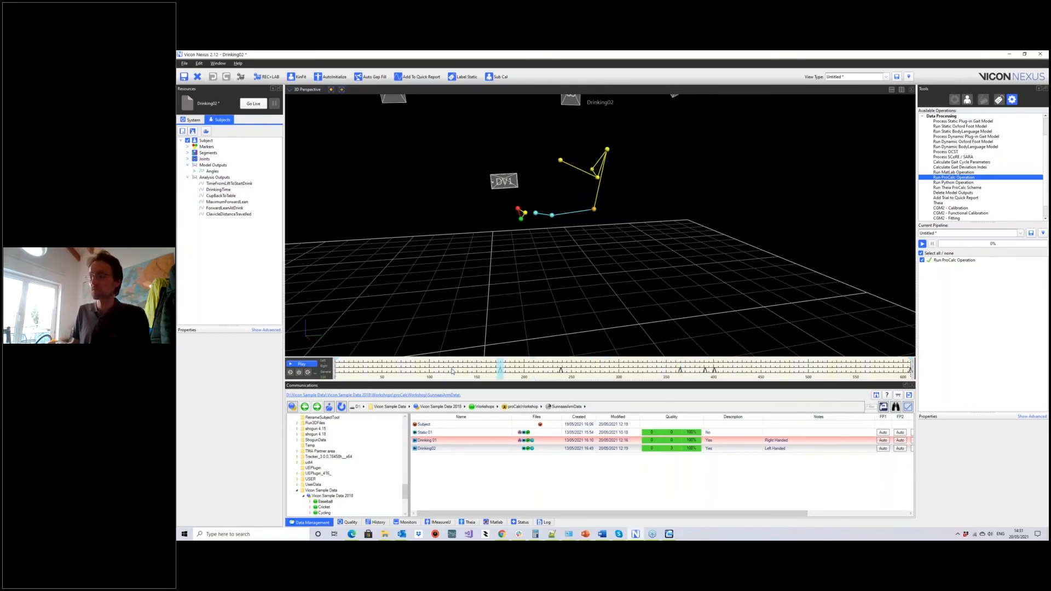
{"action": "key", "text": "ctrl+Right"}
{"action": "key", "text": "Right"}
{"action": "key", "text": "Right"}
{"action": "key", "text": "Right"}
{"action": "key", "text": "Right"}
{"action": "key", "text": "Right"}
{"action": "key", "text": "Right"}
{"action": "key", "text": "Right"}
{"action": "key", "text": "Right"}
{"action": "key", "text": "Right"}
{"action": "key", "text": "Right"}
{"action": "key", "text": "Left"}
{"action": "key", "text": "Left"}
{"action": "key", "text": "Left"}
{"action": "key", "text": "Left"}
{"action": "key", "text": "Left"}
{"action": "key", "text": "ctrl+Left"}
{"action": "key", "text": "ctrl+Left"}
{"action": "key", "text": "ctrl+Left"}
{"action": "key", "text": "ctrl+Right"}
{"action": "key", "text": "ctrl+Right"}
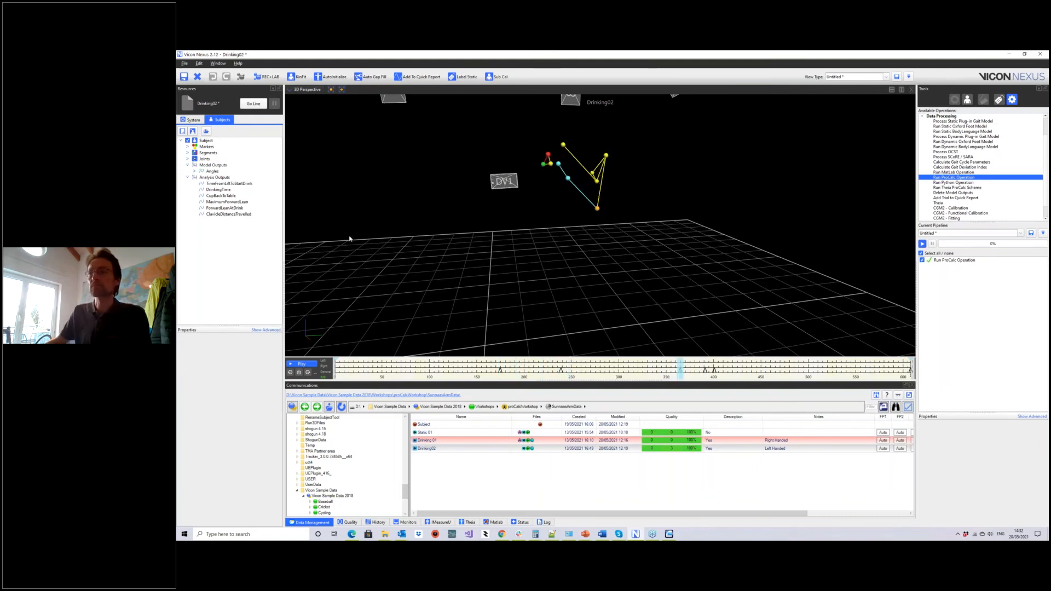
Examine Drinking02's TimeFromLiftToStartDrink and ClavicleDistanceTravelled outputs, and review the motion back to just before the first event.
{"action": "left_click", "coordinate": [222, 184]}
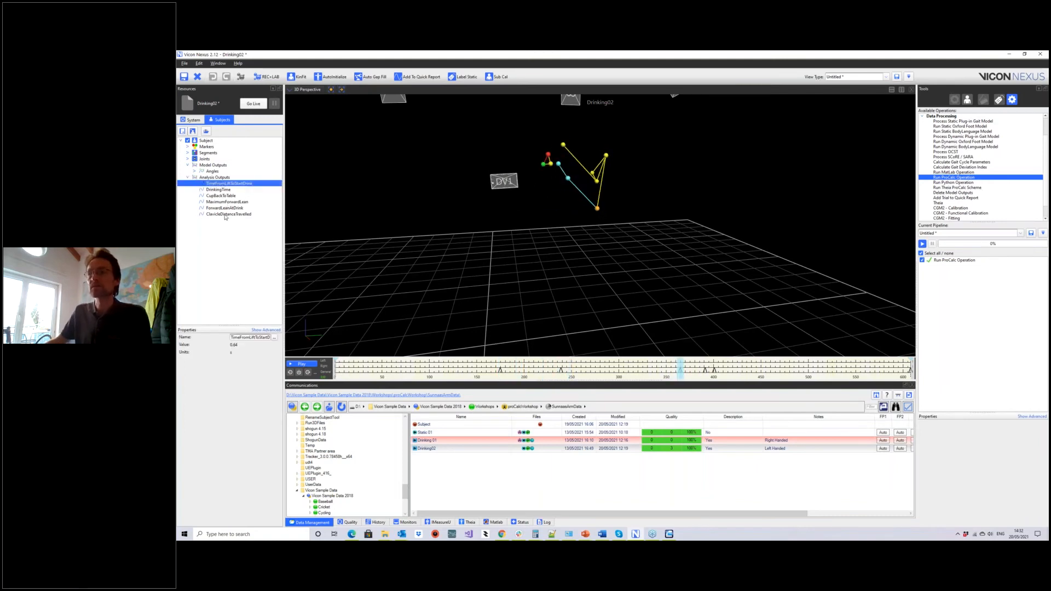
{"action": "left_click", "coordinate": [226, 215]}
{"action": "left_click_drag", "start_coordinate": [388, 283], "coordinate": [444, 269]}
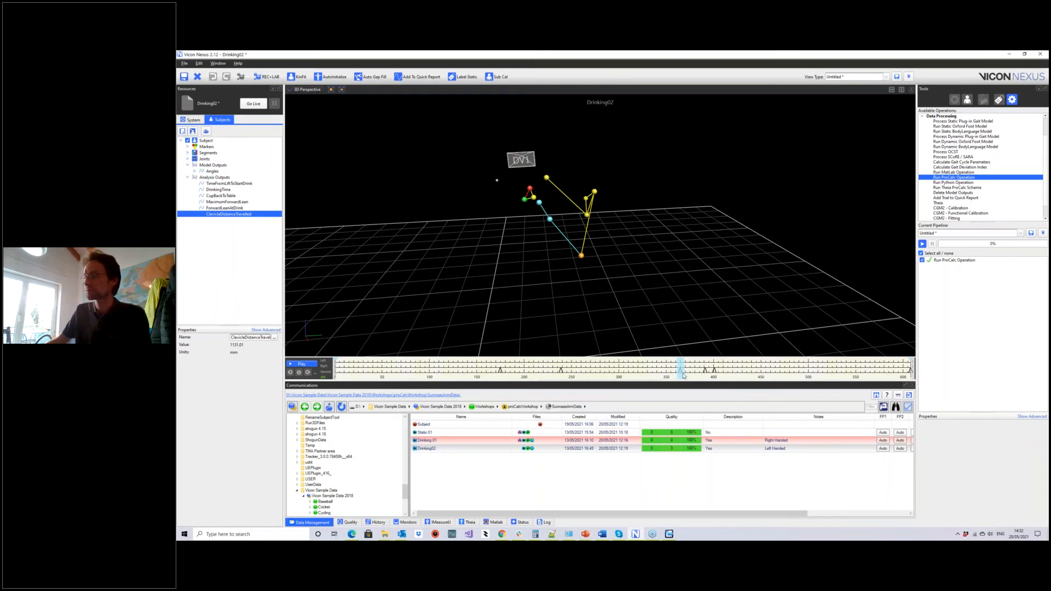
{"action": "left_click_drag", "start_coordinate": [680, 365], "coordinate": [491, 366]}
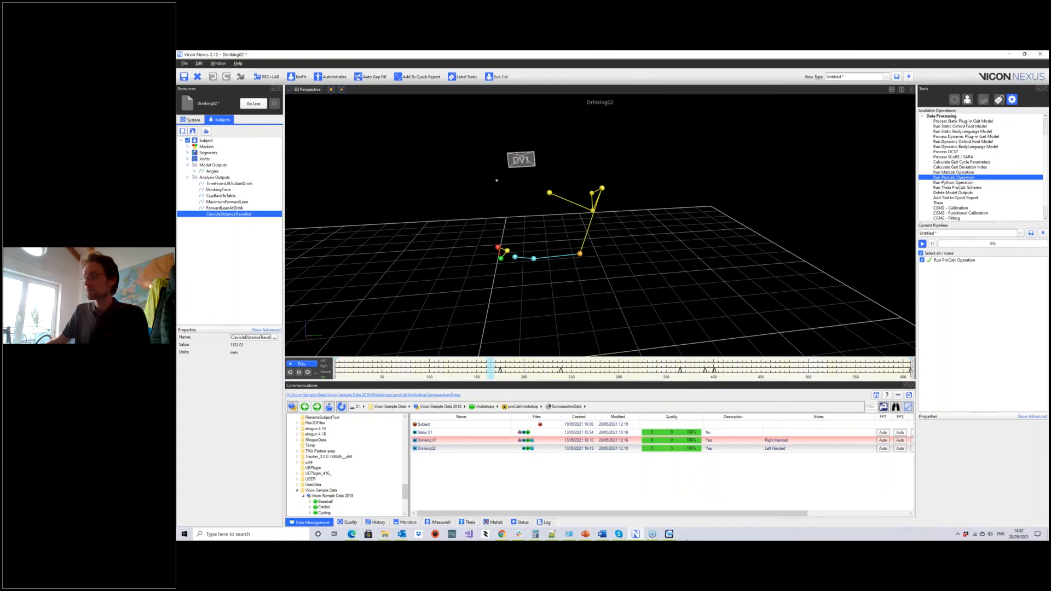
Check the parameter export file in ProCalc, and inspect the export options of the ProCalc operation in Vicon Nexus.
{"action": "left_click", "coordinate": [669, 534]}
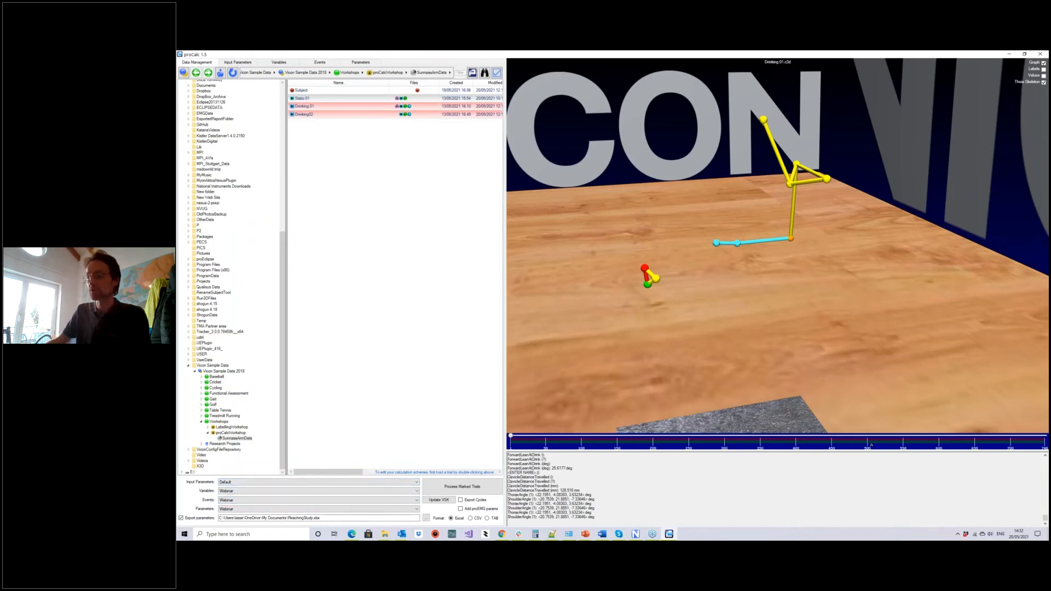
{"action": "left_click_drag", "start_coordinate": [288, 518], "coordinate": [334, 513]}
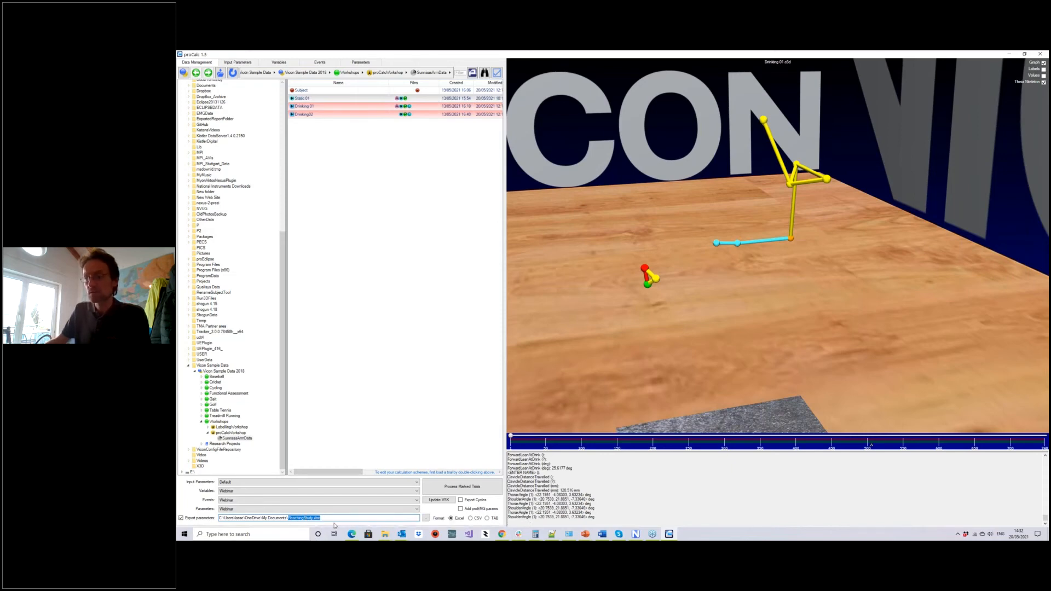
{"action": "left_click", "coordinate": [635, 534]}
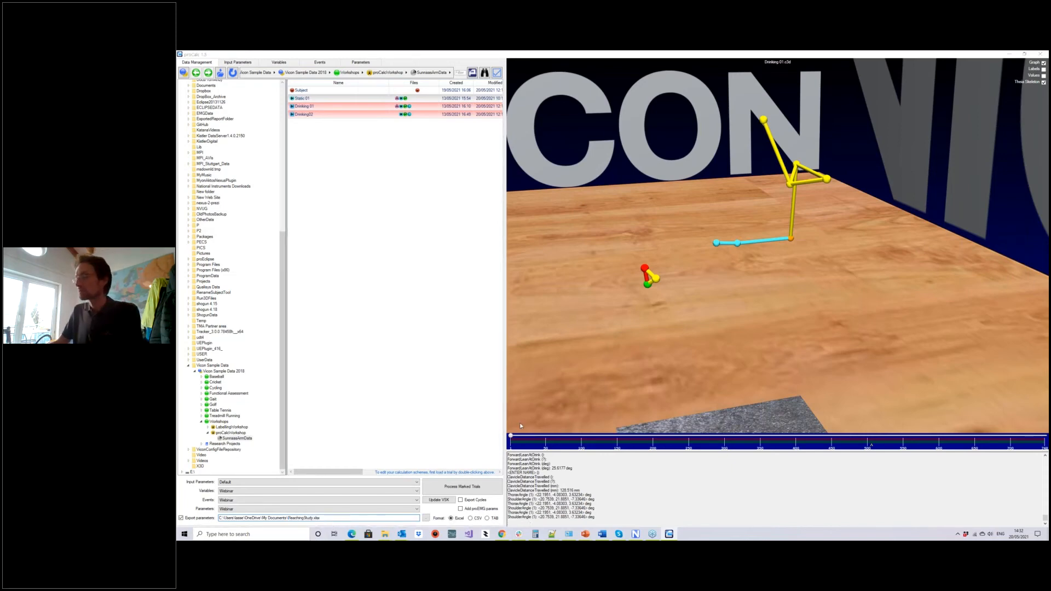
{"action": "left_click", "coordinate": [957, 260]}
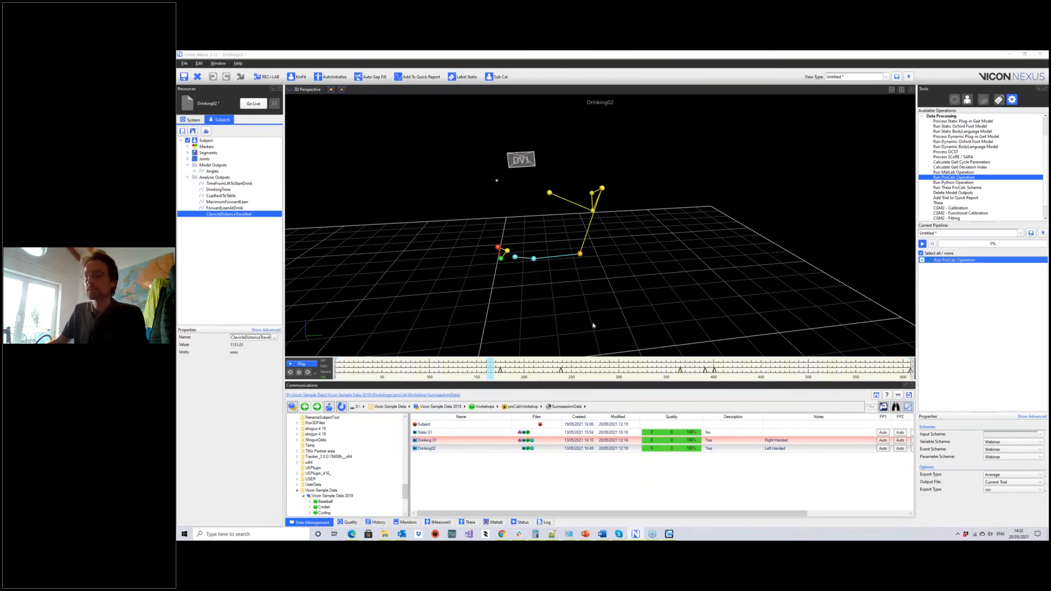
Switch to ProCalc and process the marked trials, exporting the parameters to ReachingStudy.xlsx.
{"action": "left_click", "coordinate": [669, 534]}
{"action": "left_click", "coordinate": [290, 518]}
{"action": "double_click", "coordinate": [290, 517]}
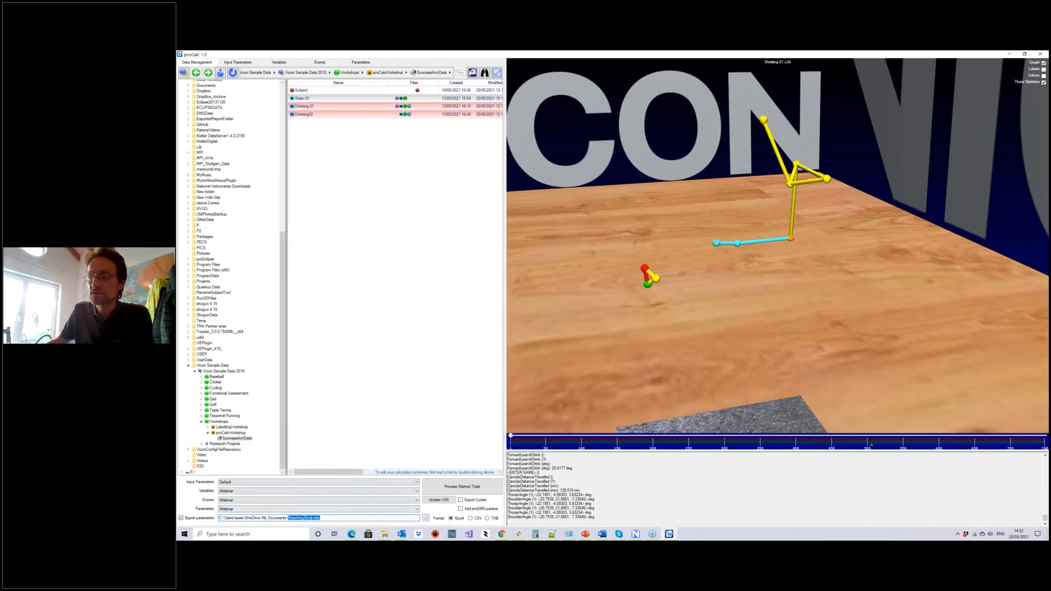
{"action": "left_click", "coordinate": [289, 518]}
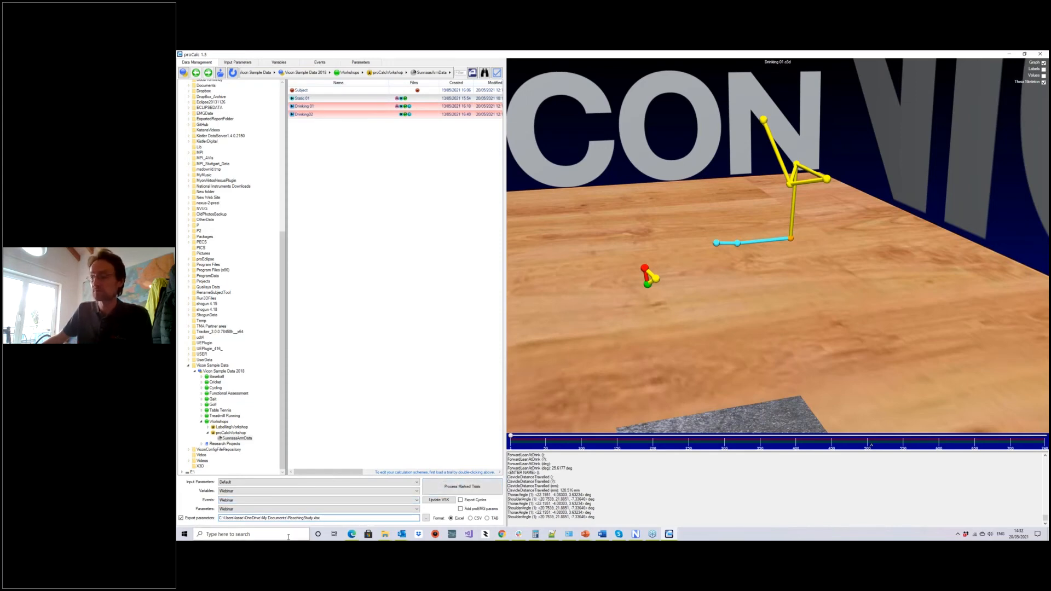
{"action": "left_click", "coordinate": [459, 487]}
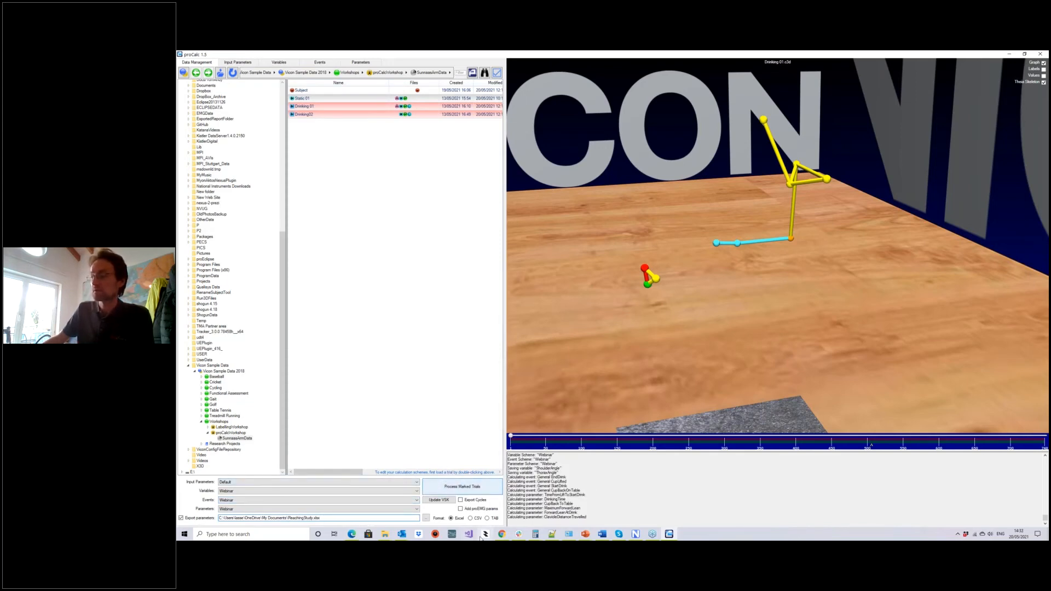
{"action": "left_click", "coordinate": [460, 485]}
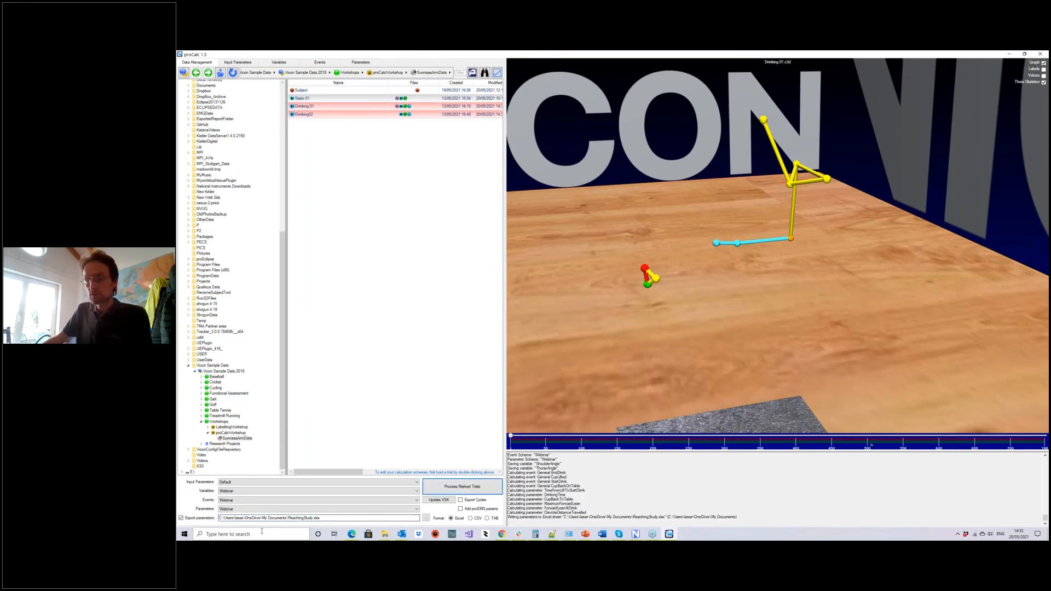
Copy the folder part of the parameter export path and open that folder in File Explorer.
{"action": "left_click_drag", "start_coordinate": [289, 518], "coordinate": [186, 520]}
{"action": "key", "text": "ctrl+c"}
{"action": "key", "text": "super+e"}
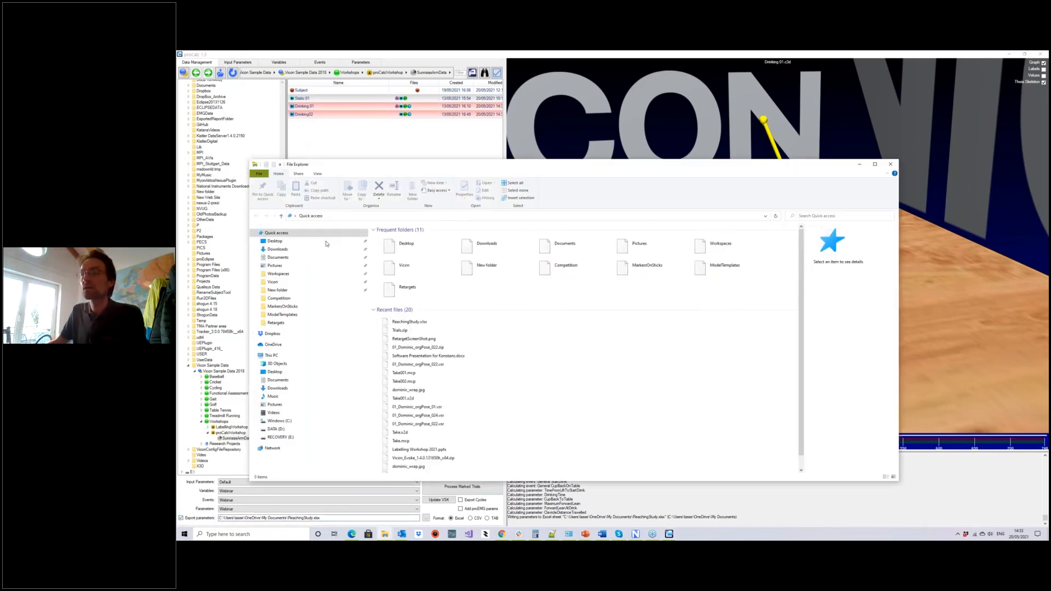
{"action": "left_click", "coordinate": [341, 215]}
{"action": "key", "text": "ctrl+v"}
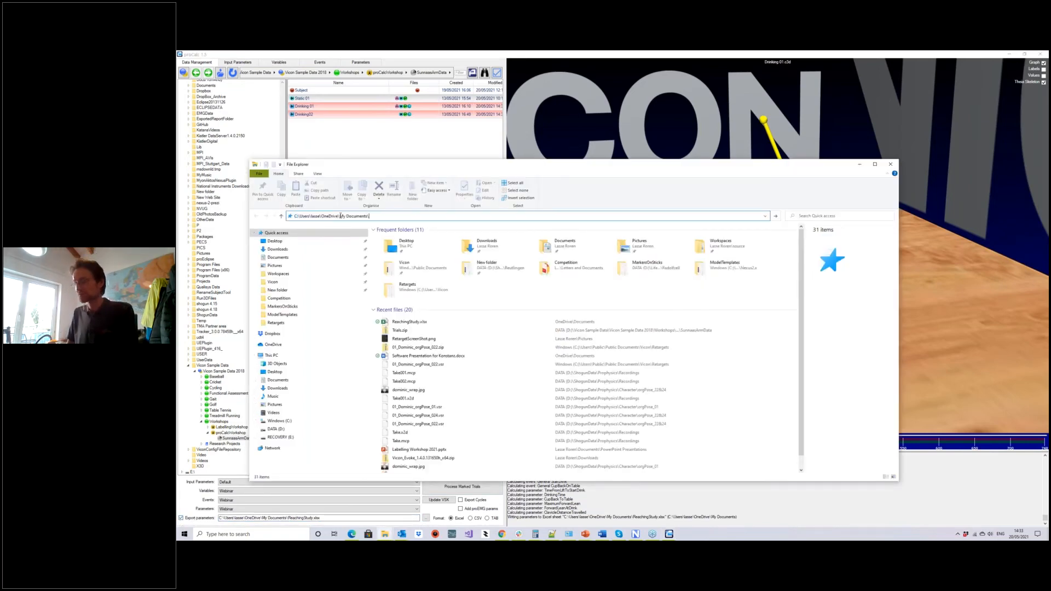
{"action": "key", "text": "Return"}
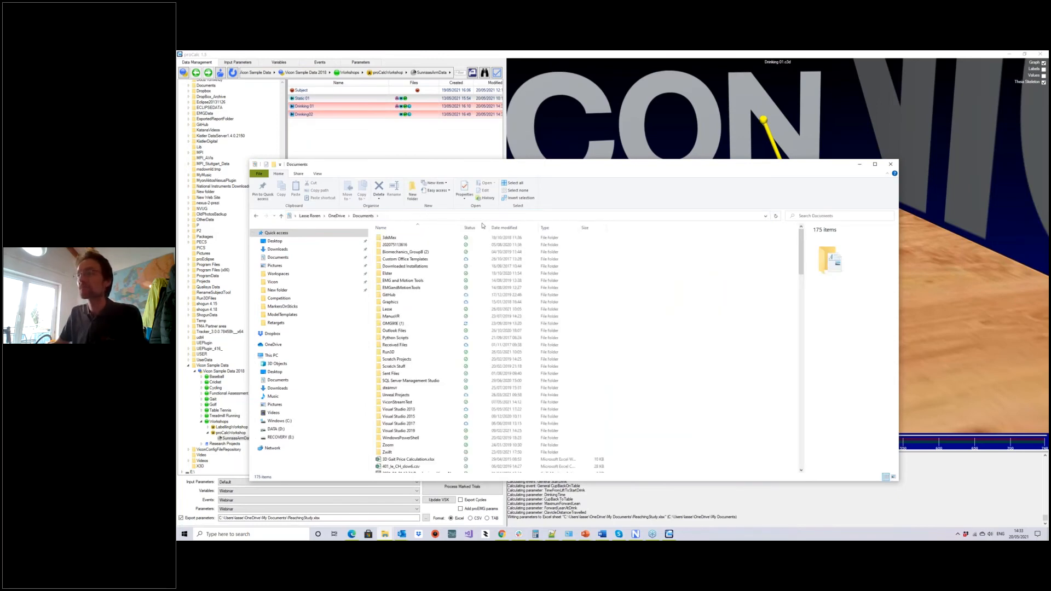
Sort the folder by modification date with the newest files first, and open ReachingStudy.xlsx in Excel.
{"action": "left_click", "coordinate": [503, 228]}
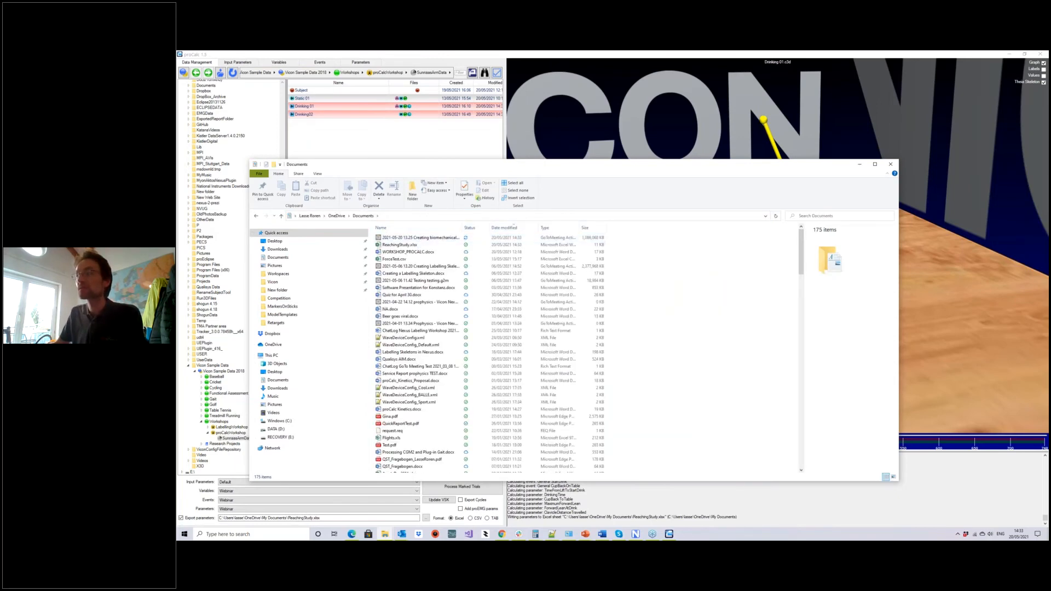
{"action": "left_click", "coordinate": [501, 229]}
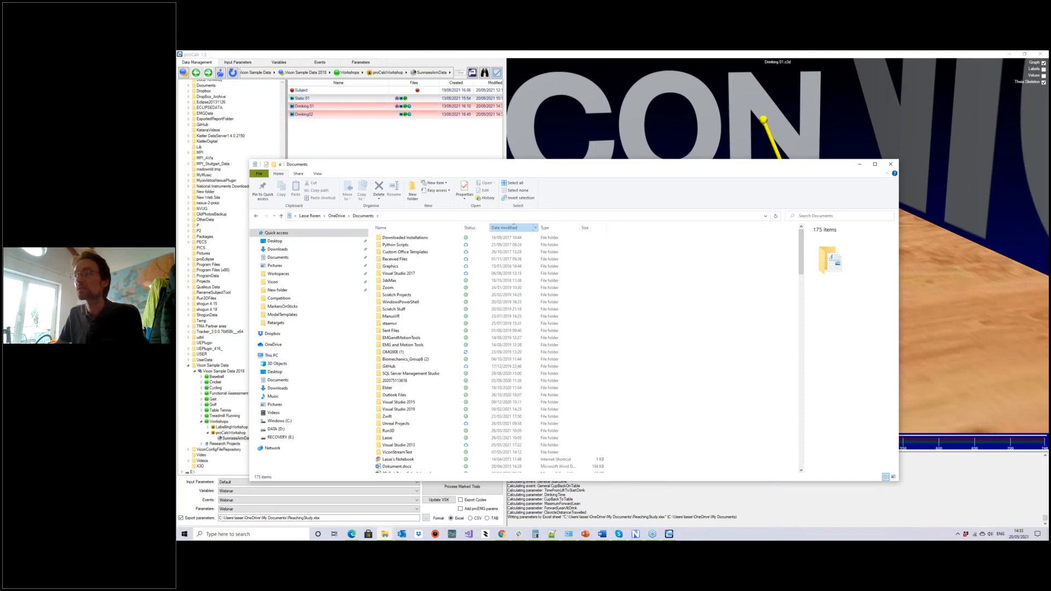
{"action": "left_click", "coordinate": [514, 225]}
{"action": "left_click", "coordinate": [401, 246]}
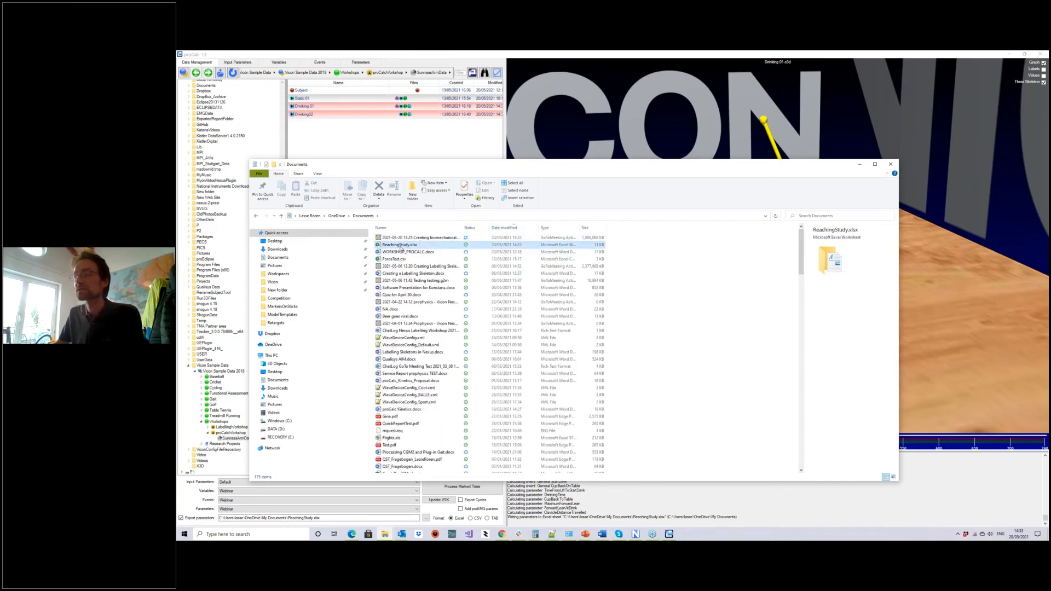
{"action": "double_click", "coordinate": [400, 247]}
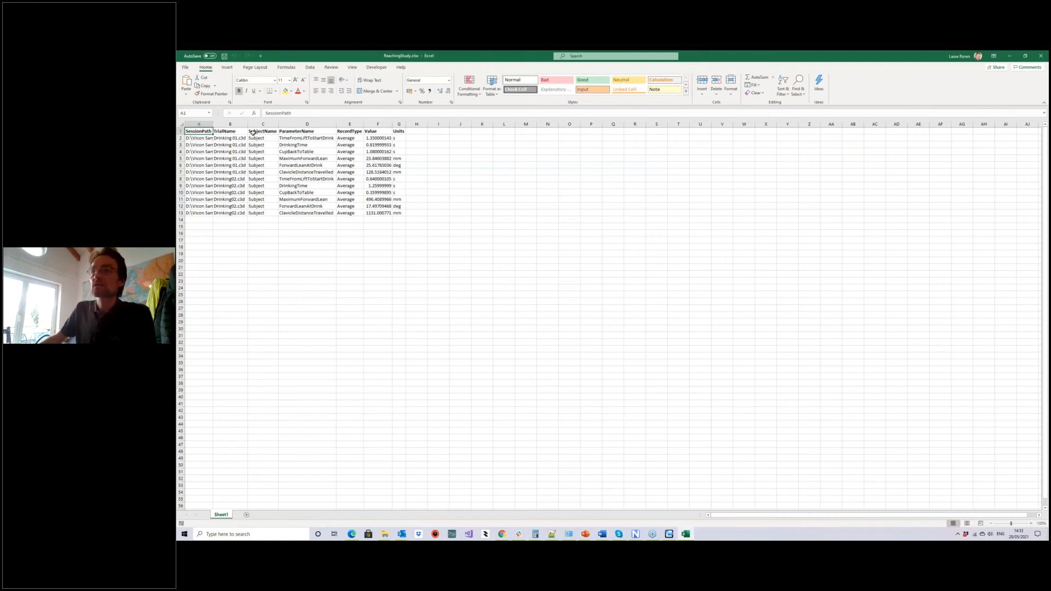
Widen the SubjectName to Units columns to fit their contents.
{"action": "left_click_drag", "start_coordinate": [278, 124], "coordinate": [497, 125]}
{"action": "left_click", "coordinate": [444, 214]}
Compare the ClavicleDistanceTravelled and ForwardLeanAtDrink values of Drinking 01 and Drinking02, and check Drinking02's MaximumForwardLean.
{"action": "left_click", "coordinate": [296, 213]}
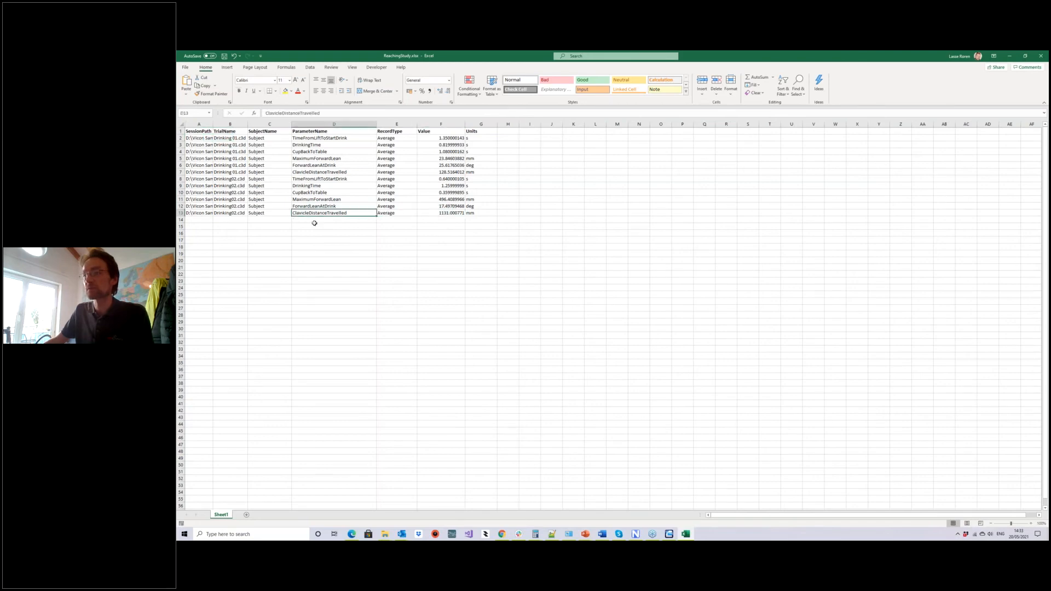
{"action": "left_click", "coordinate": [334, 172]}
{"action": "left_click", "coordinate": [446, 172]}
{"action": "left_click", "coordinate": [447, 213]}
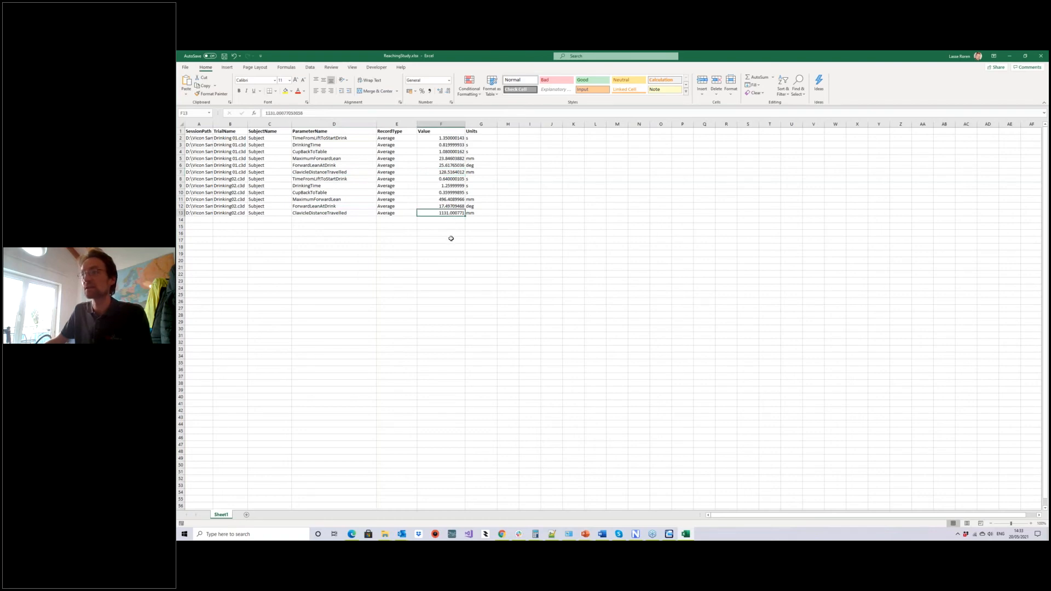
{"action": "left_click", "coordinate": [443, 205]}
{"action": "left_click", "coordinate": [449, 164]}
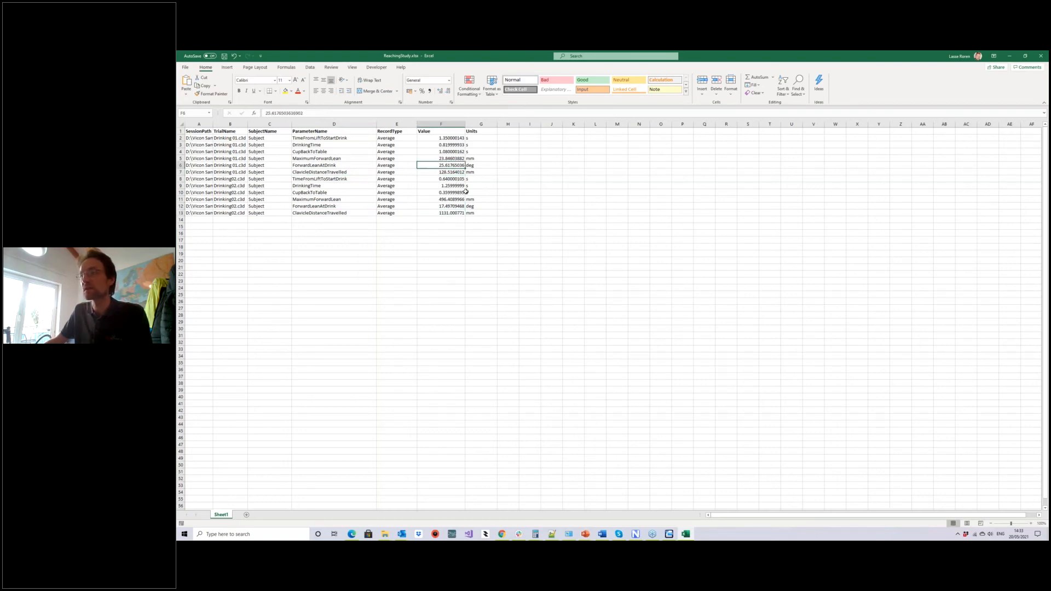
{"action": "left_click", "coordinate": [444, 200]}
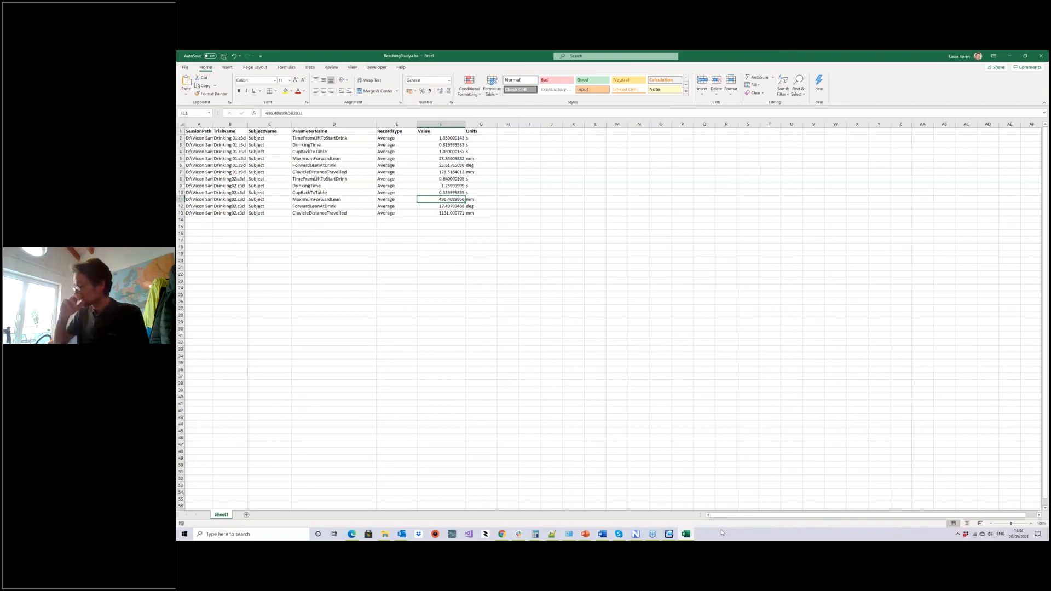
Minimize the Excel workbook and the ProCalc window.
{"action": "left_click", "coordinate": [1007, 56]}
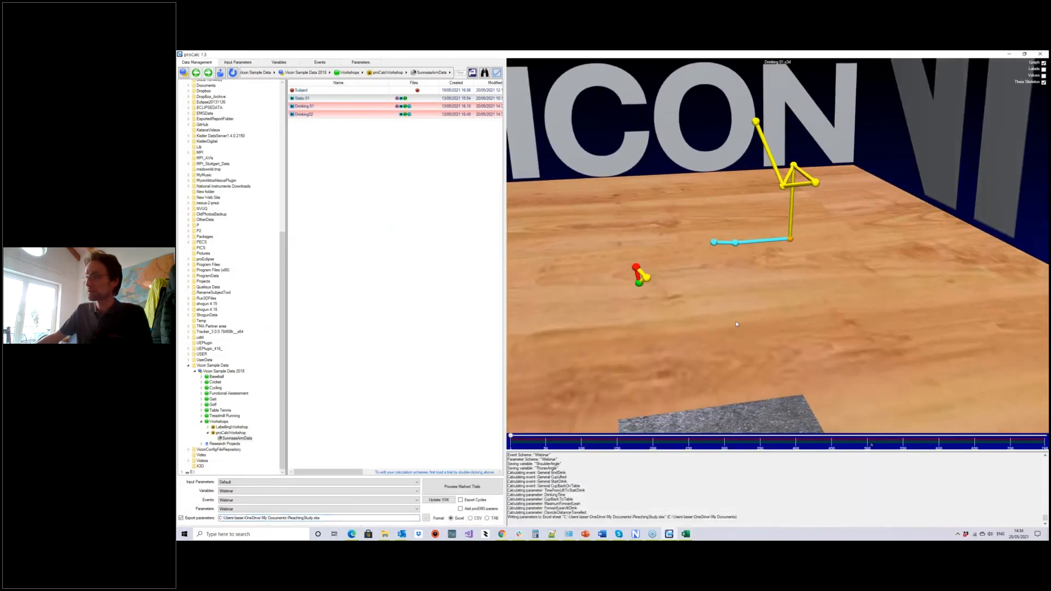
{"action": "right_click_drag", "start_coordinate": [735, 322], "coordinate": [734, 319]}
{"action": "middle_click_drag", "start_coordinate": [735, 319], "coordinate": [762, 344]}
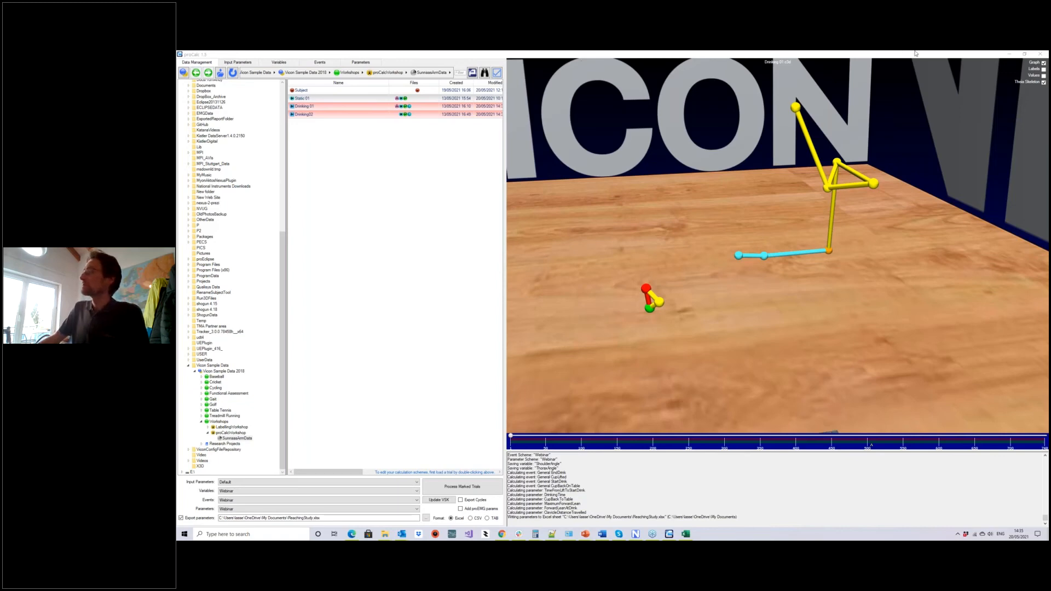
{"action": "left_click", "coordinate": [1012, 53]}
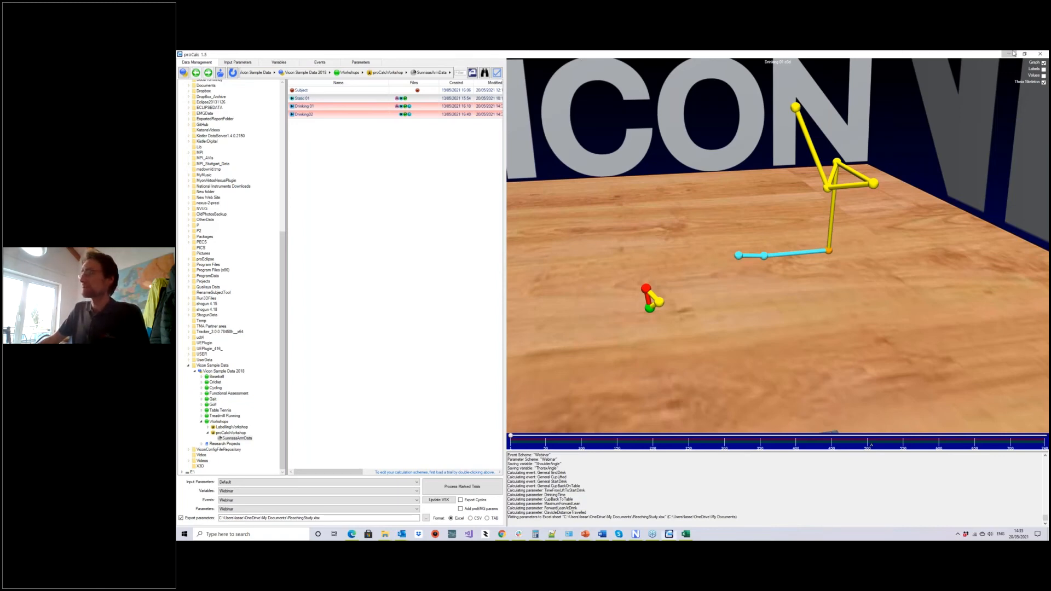
Switch to Vicon Nexus, select Drinking02's TimeFromLiftToStartDrink analysis output, and save the trial.
{"action": "left_click", "coordinate": [664, 54]}
{"action": "left_click", "coordinate": [212, 185]}
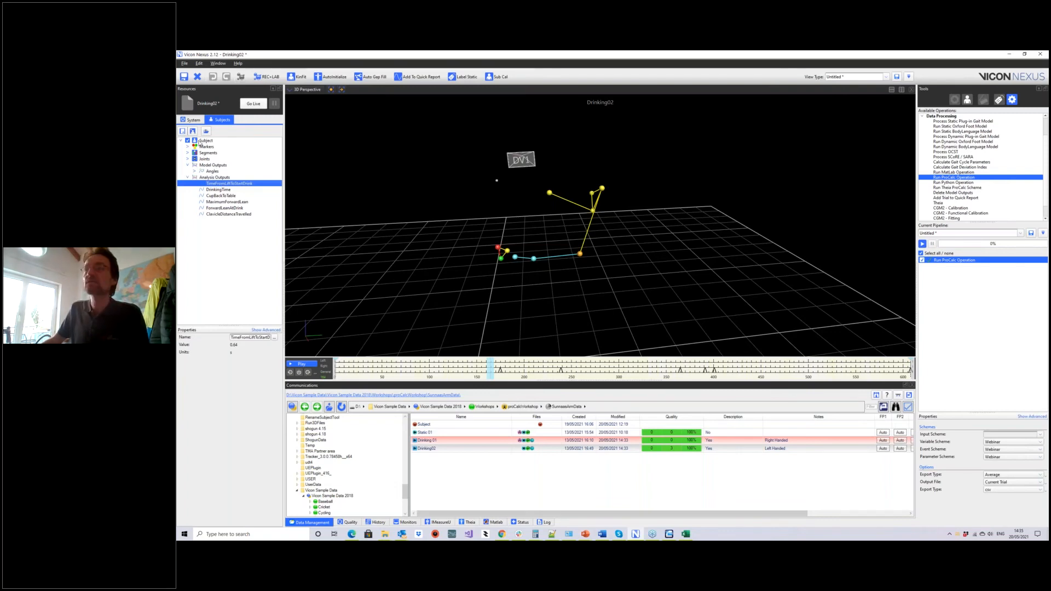
{"action": "left_click", "coordinate": [184, 77]}
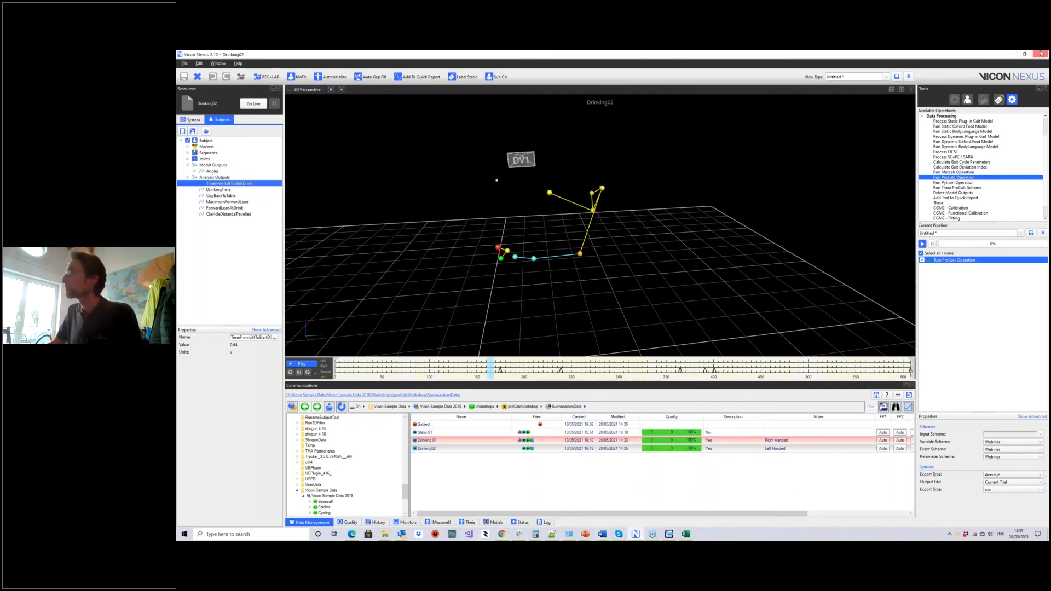
{"action": "left_click", "coordinate": [1009, 54]}
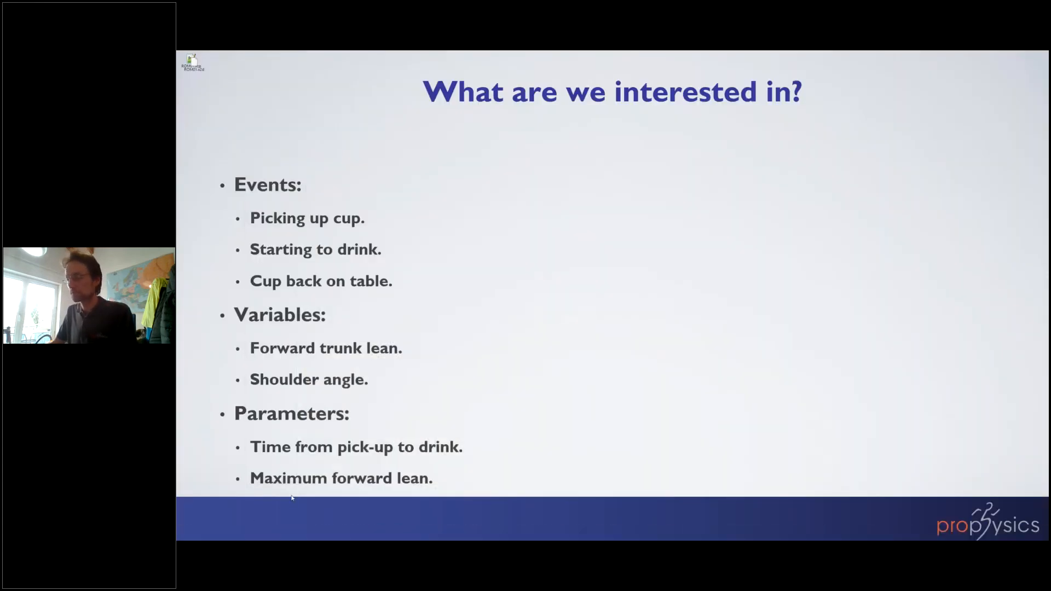
Search the installed programs for Polygon and start Vicon Polygon 4.4.6.
{"action": "key", "text": "alt+Tab"}
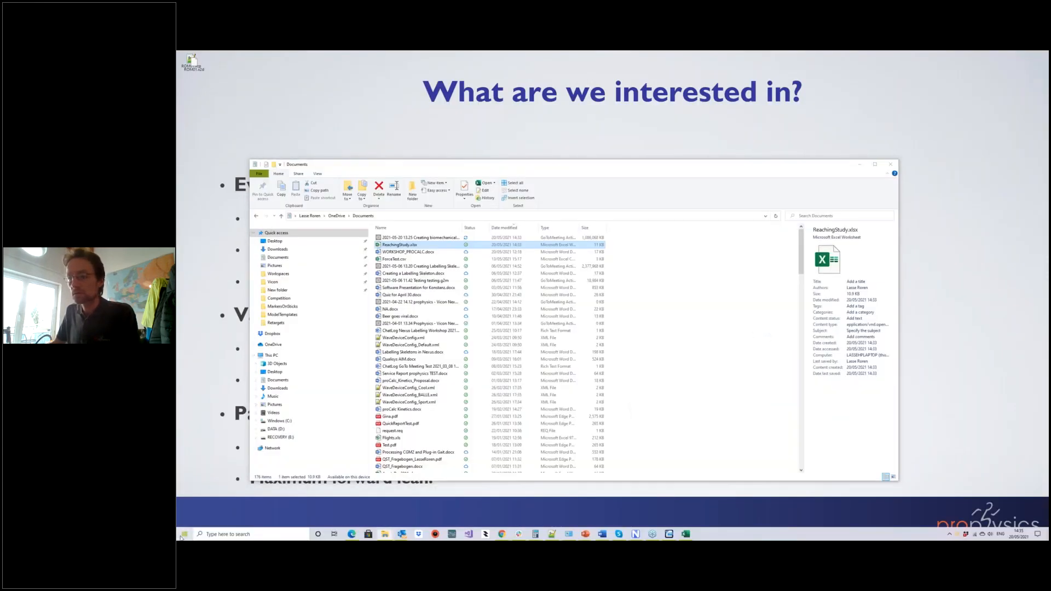
{"action": "key", "text": "super"}
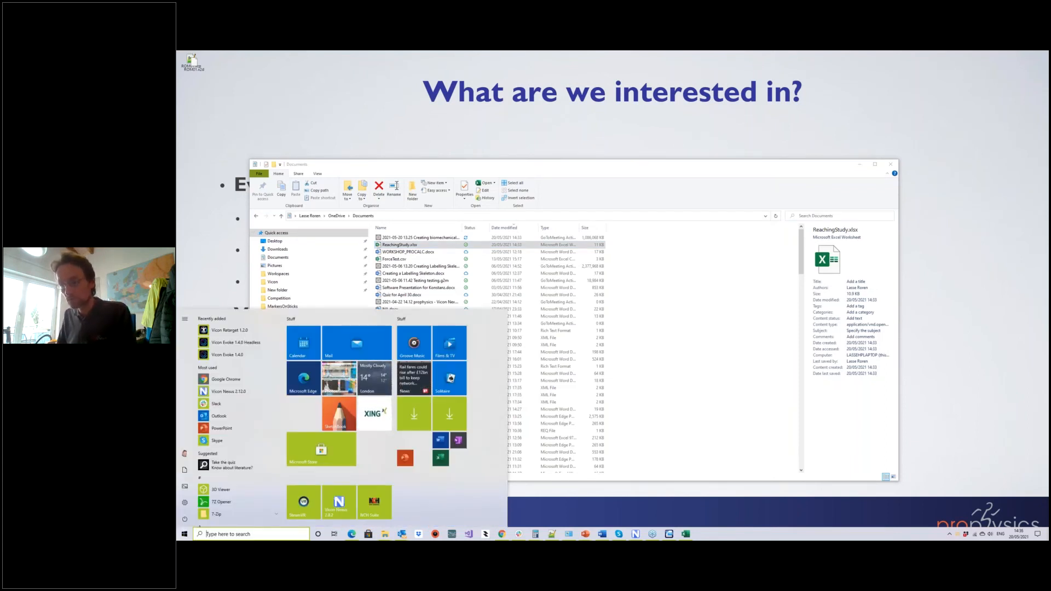
{"action": "left_click", "coordinate": [230, 534]}
{"action": "type", "text": "polygon"}
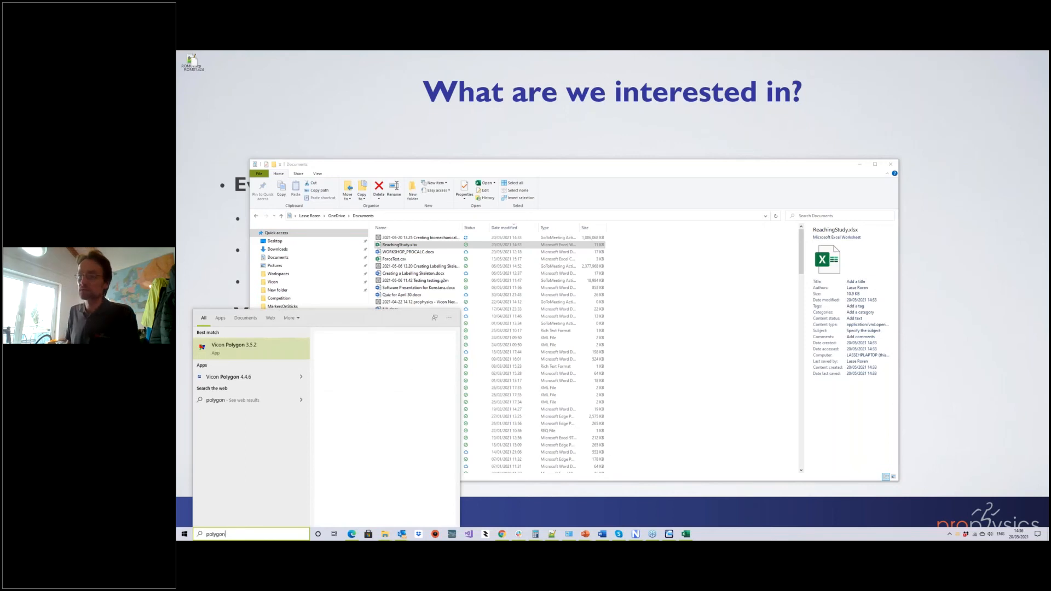
{"action": "key", "text": "Down"}
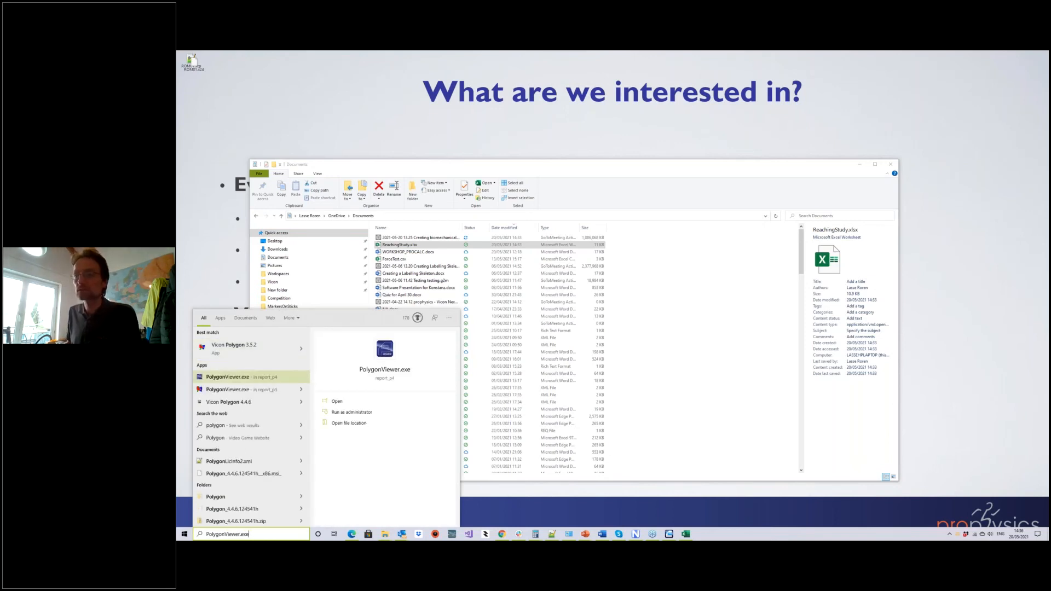
{"action": "key", "text": "Down"}
{"action": "key", "text": "Down"}
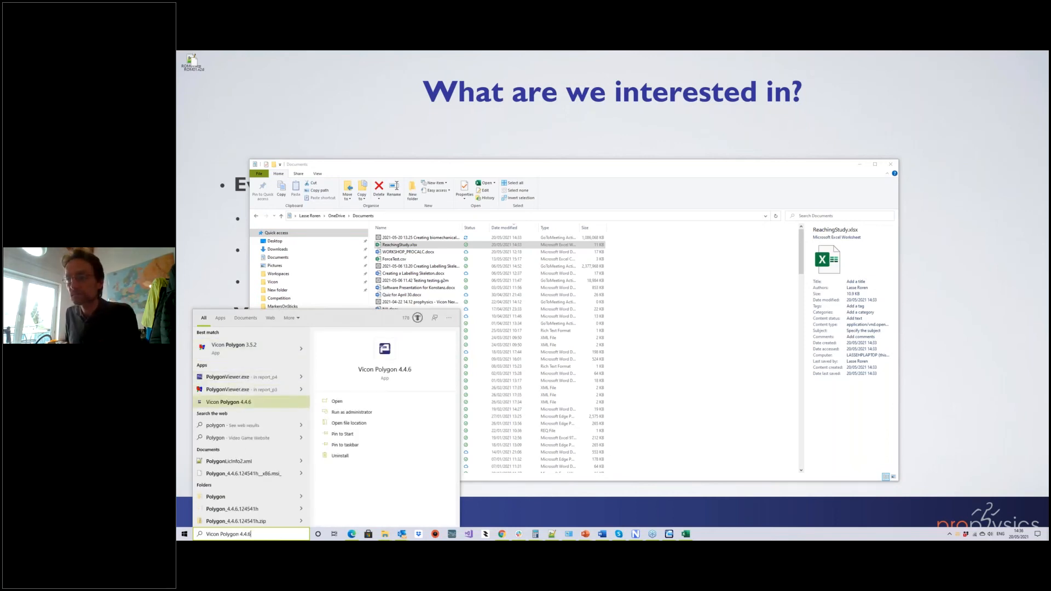
{"action": "left_click", "coordinate": [375, 351]}
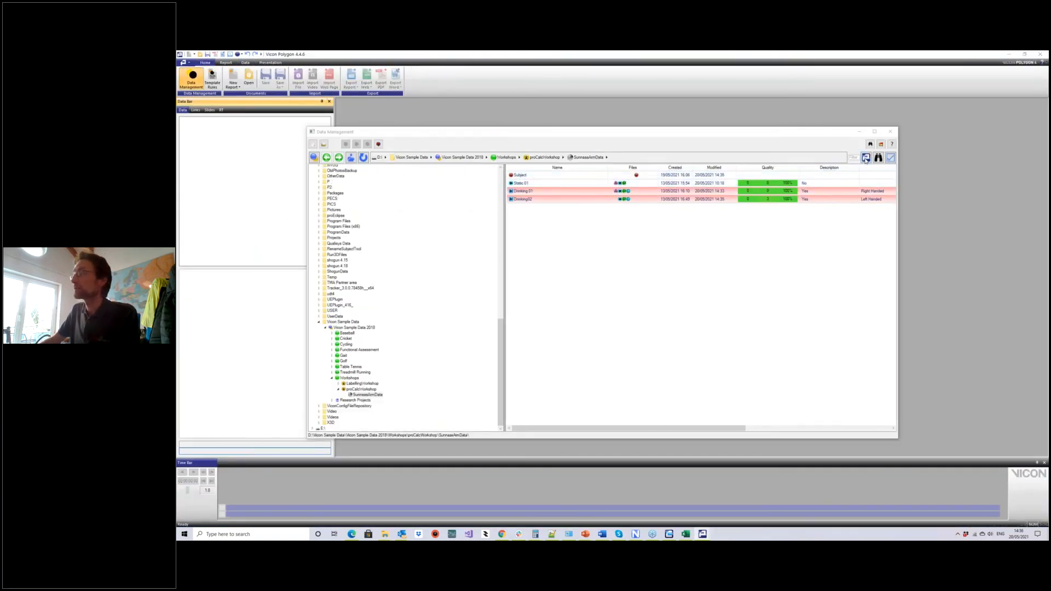
Create a new report in the SunnaasArmData session without basing it on a Polygon template.
{"action": "left_click", "coordinate": [866, 157]}
{"action": "key", "text": "Return"}
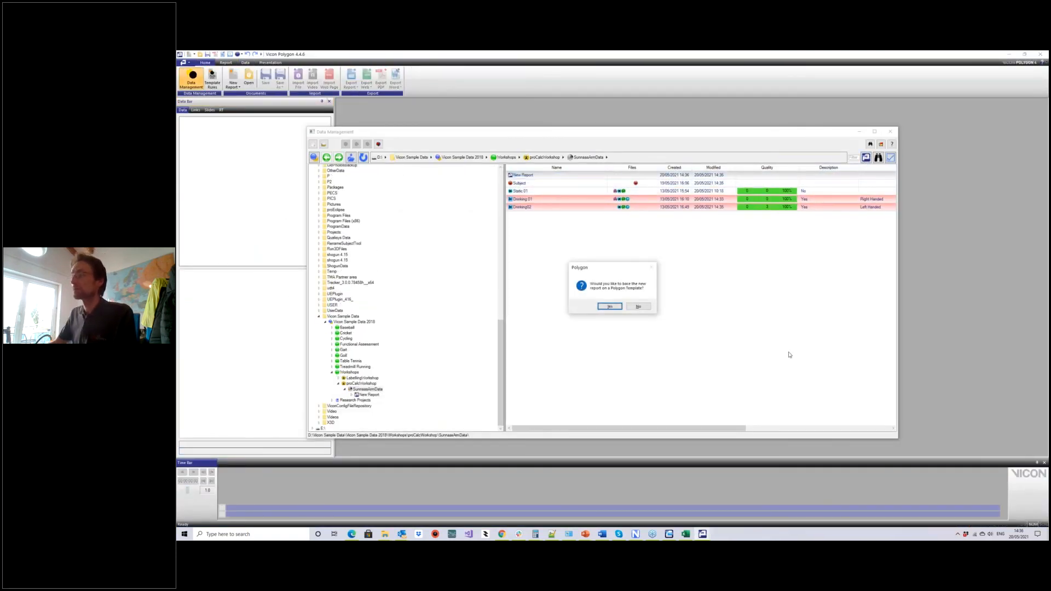
{"action": "left_click", "coordinate": [646, 308]}
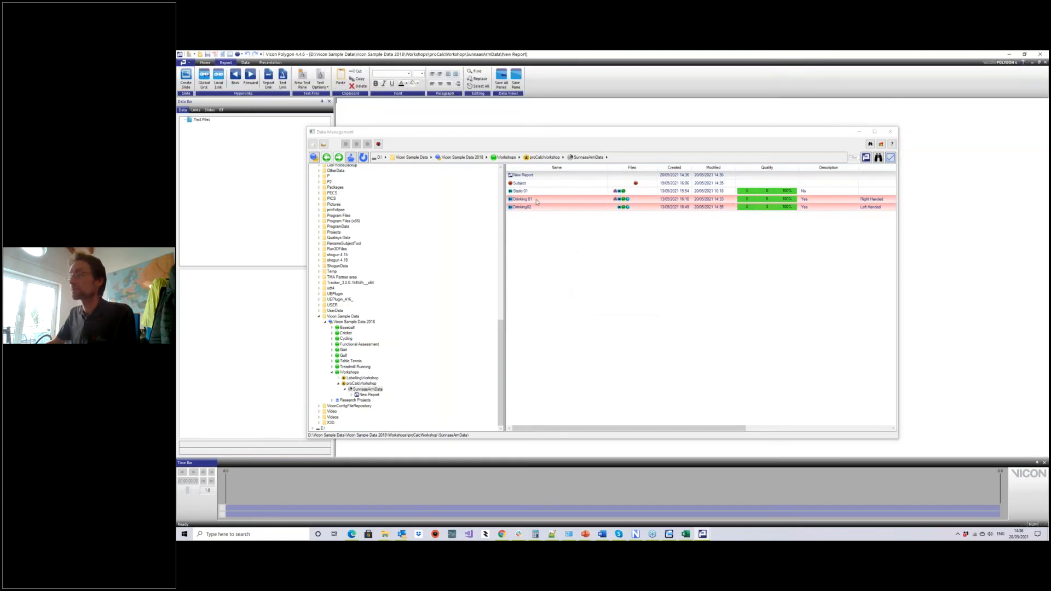
Add the Drinking02 trial to the report and insert all its General analysis parameters, from ClavicleDistanceTravelled to TimeFromLiftToStartDrink, into the report pane.
{"action": "left_click_drag", "start_coordinate": [519, 209], "coordinate": [186, 126]}
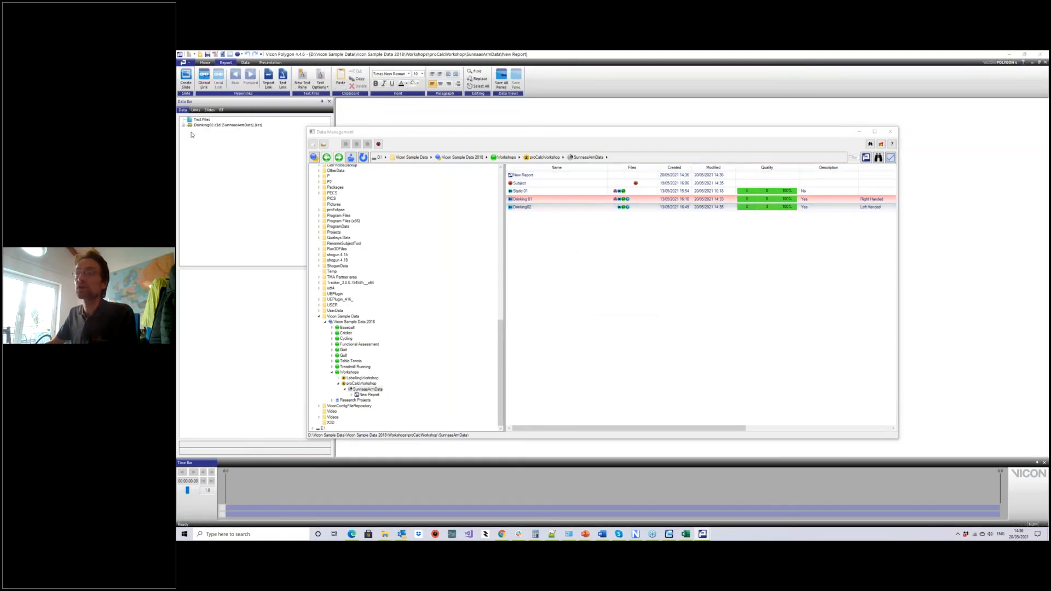
{"action": "left_click", "coordinate": [184, 125]}
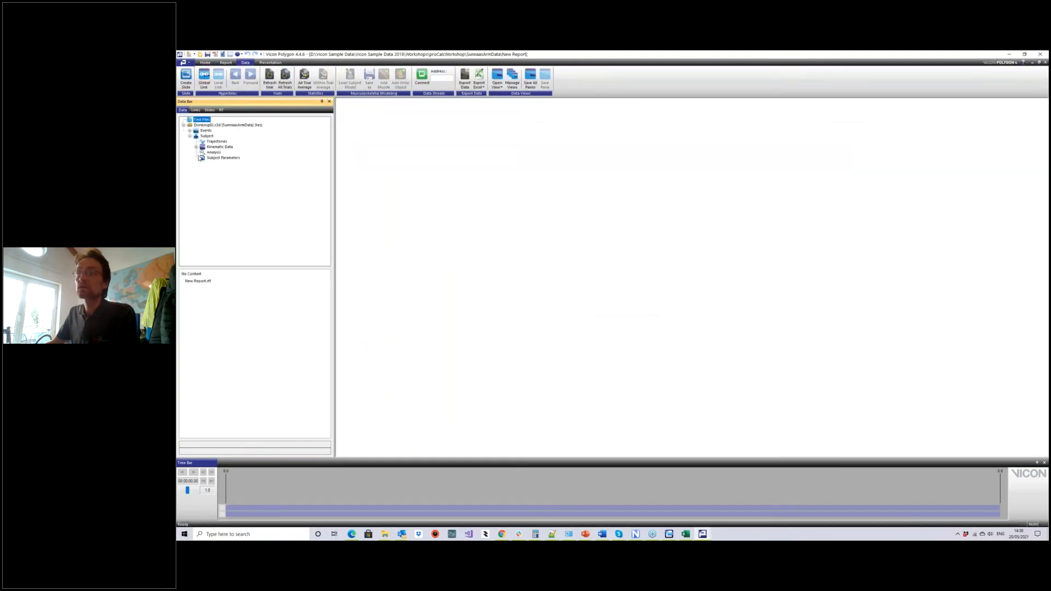
{"action": "left_click", "coordinate": [212, 152]}
{"action": "left_click", "coordinate": [219, 281]}
{"action": "left_click", "coordinate": [219, 310], "text": "shift"}
{"action": "left_click_drag", "start_coordinate": [219, 310], "coordinate": [531, 194]}
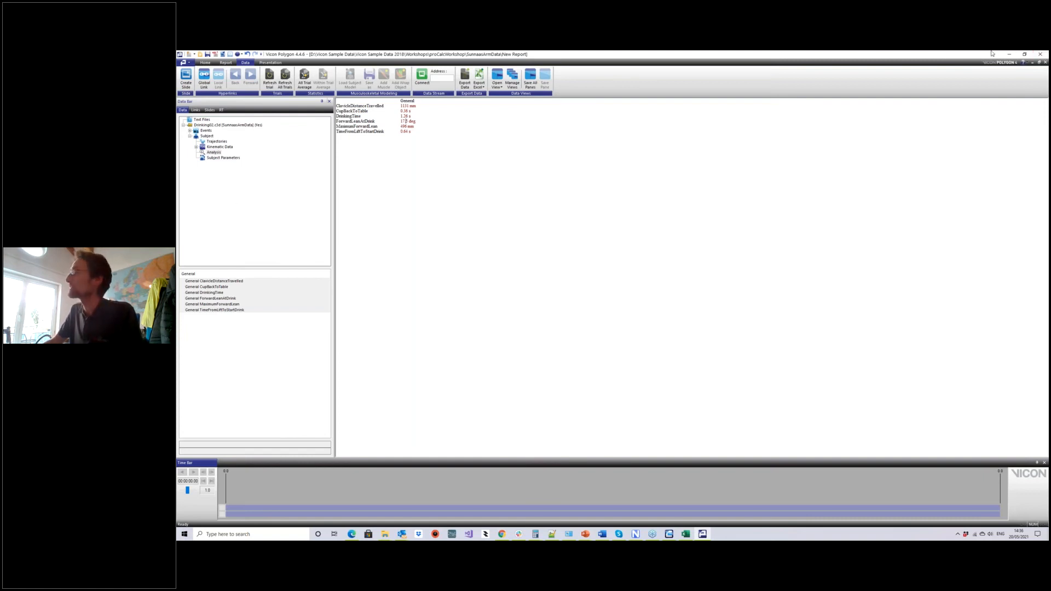
{"action": "left_click", "coordinate": [1009, 54]}
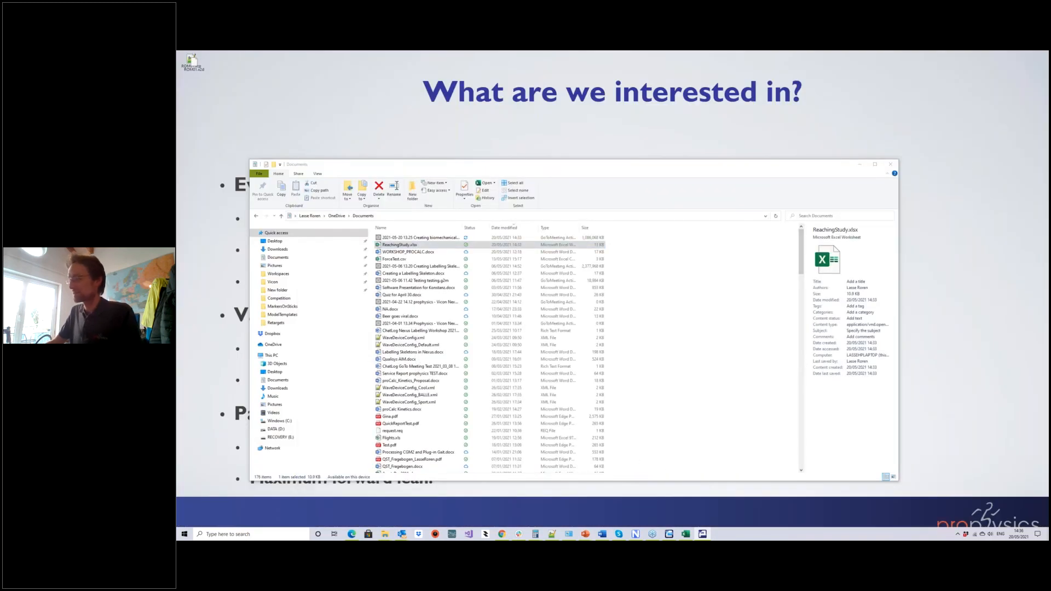
Load Drinking02 in ProCalc and scrub through the trial to examine the arm and cup movement around the events.
{"action": "left_click", "coordinate": [669, 535]}
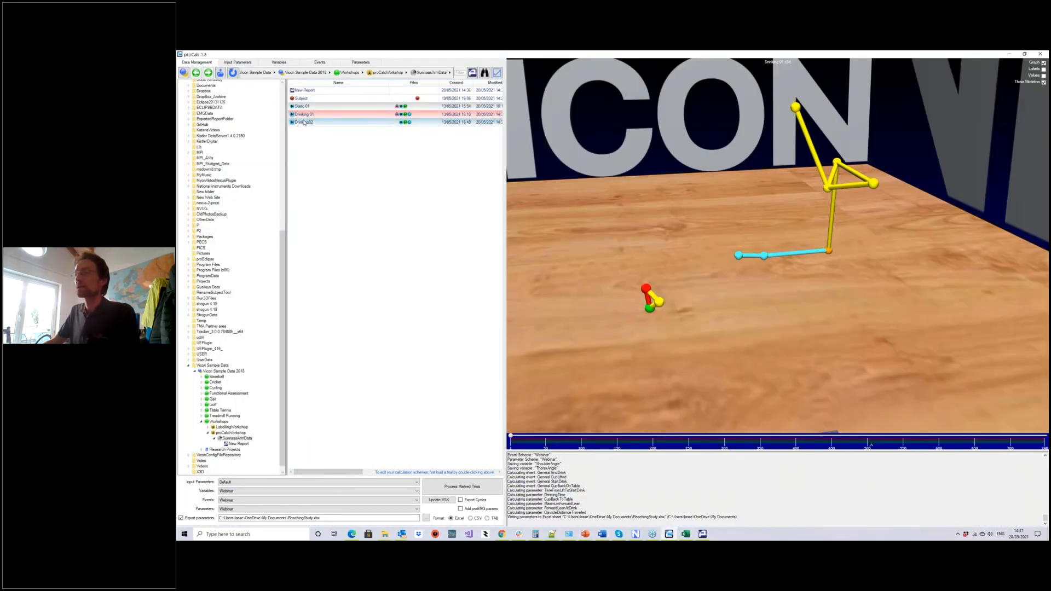
{"action": "double_click", "coordinate": [304, 122]}
{"action": "left_click_drag", "start_coordinate": [863, 344], "coordinate": [849, 343]}
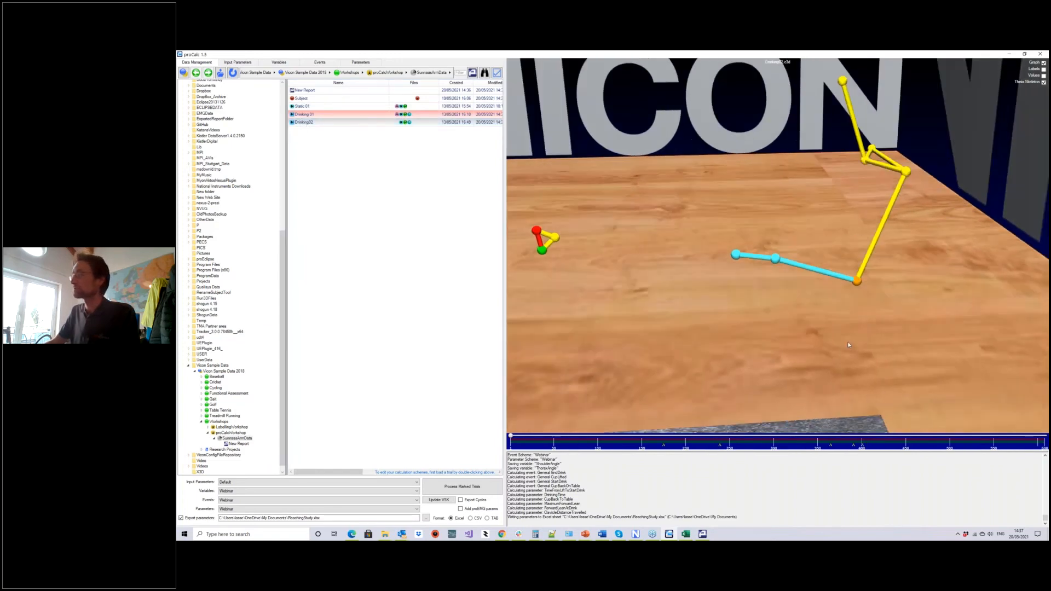
{"action": "middle_click_drag", "start_coordinate": [849, 344], "coordinate": [856, 349]}
{"action": "left_click_drag", "start_coordinate": [856, 349], "coordinate": [831, 346]}
{"action": "mouse_move", "coordinate": [831, 346]}
{"action": "middle_mouse_down"}
{"action": "mouse_move", "coordinate": [834, 364]}
{"action": "mouse_move", "coordinate": [831, 346]}
{"action": "middle_mouse_up"}
{"action": "left_click_drag", "start_coordinate": [831, 345], "coordinate": [789, 342]}
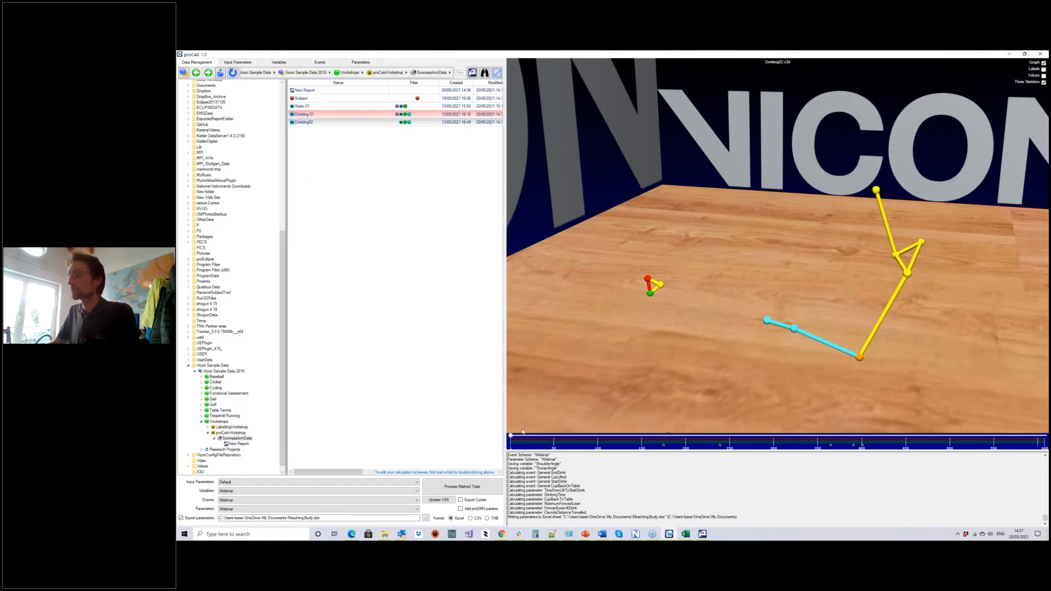
{"action": "left_click_drag", "start_coordinate": [511, 436], "coordinate": [562, 436]}
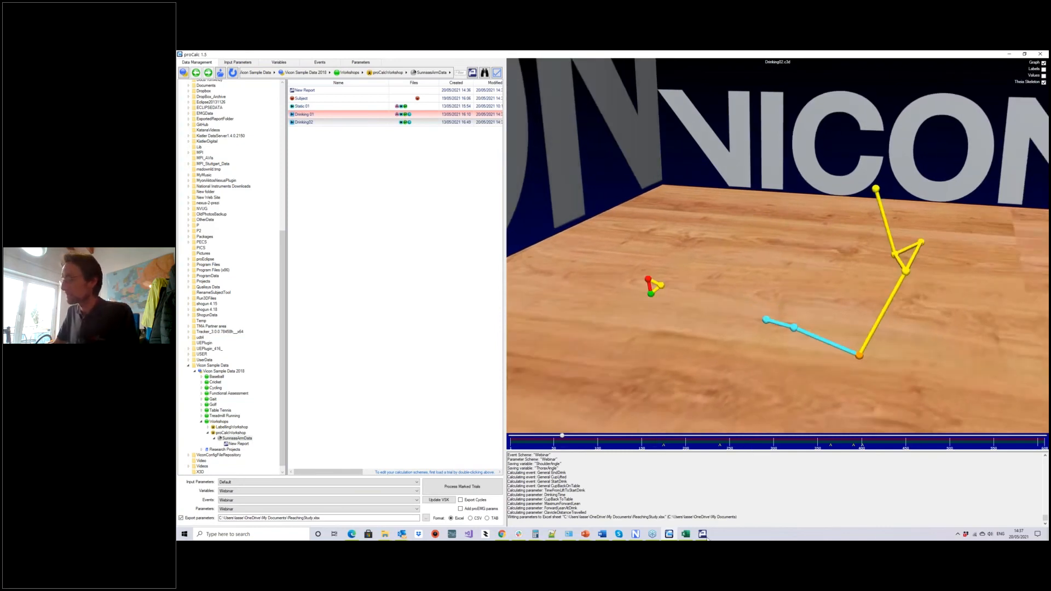
{"action": "left_click", "coordinate": [669, 534]}
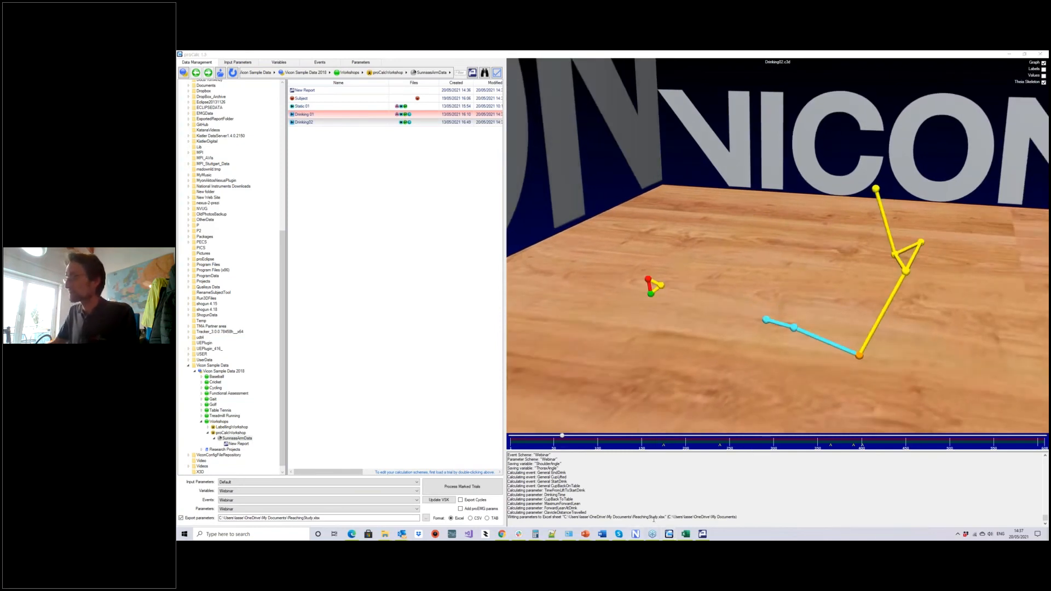
{"action": "left_click", "coordinate": [635, 535]}
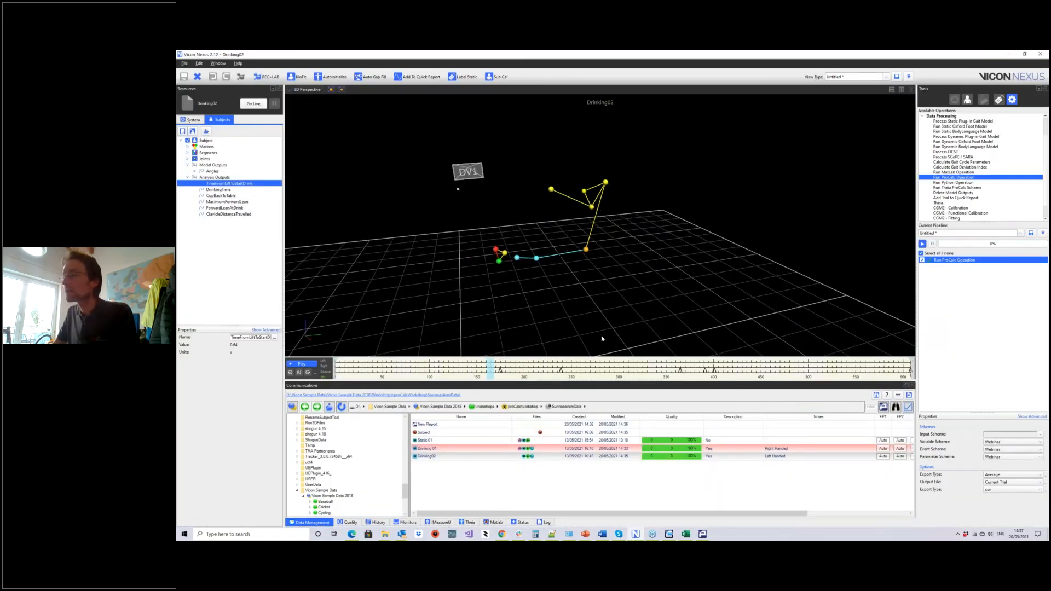
{"action": "left_click", "coordinate": [669, 534]}
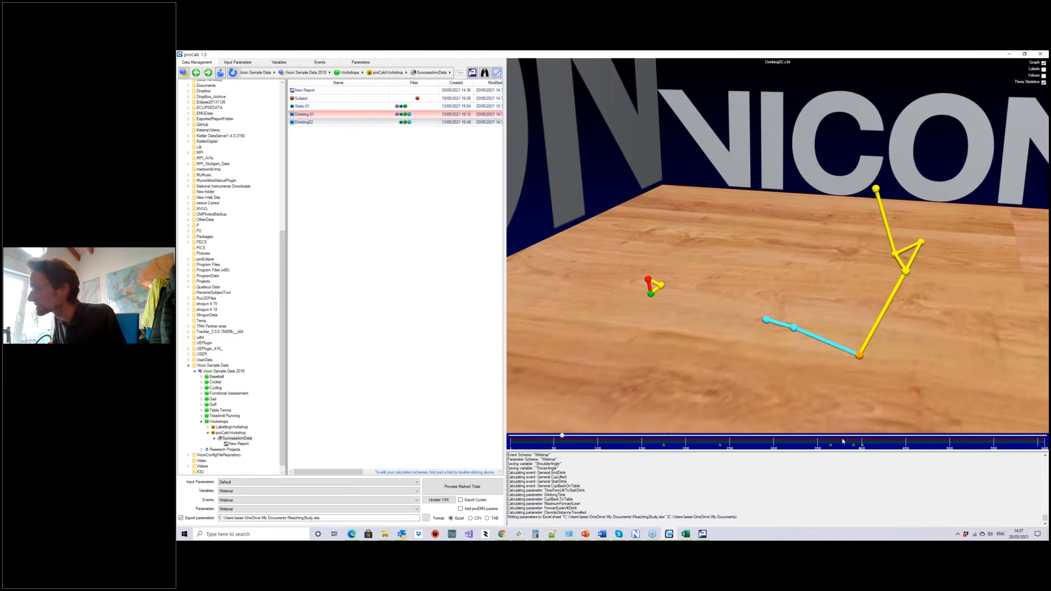
{"action": "left_click_drag", "start_coordinate": [566, 438], "coordinate": [874, 436]}
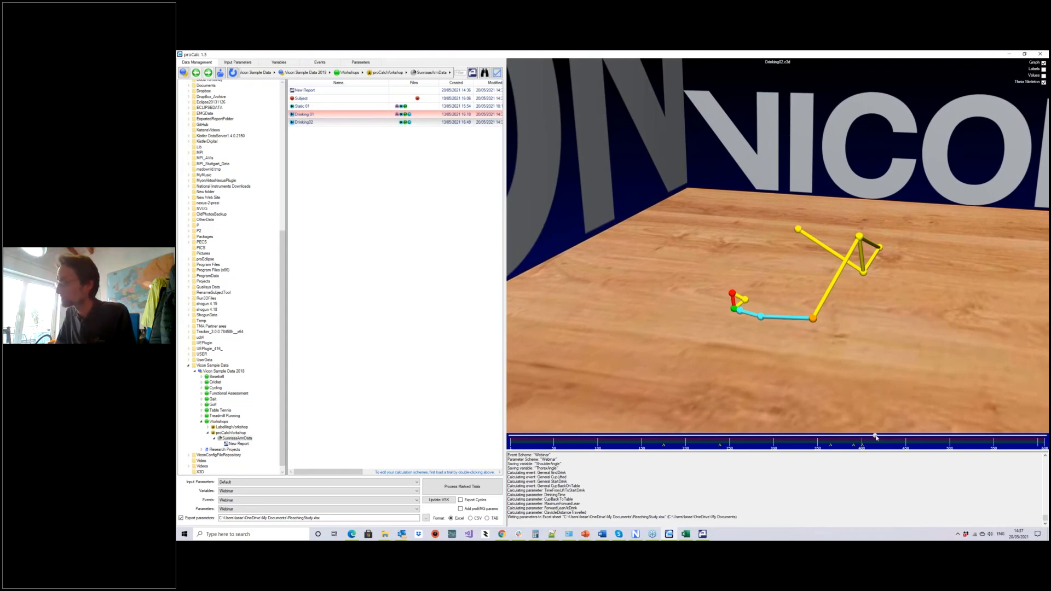
{"action": "left_click_drag", "start_coordinate": [875, 437], "coordinate": [640, 437]}
Switch to Vicon Nexus, clear all events from the Drinking02 trial, and save it.
{"action": "key", "text": "alt+Tab"}
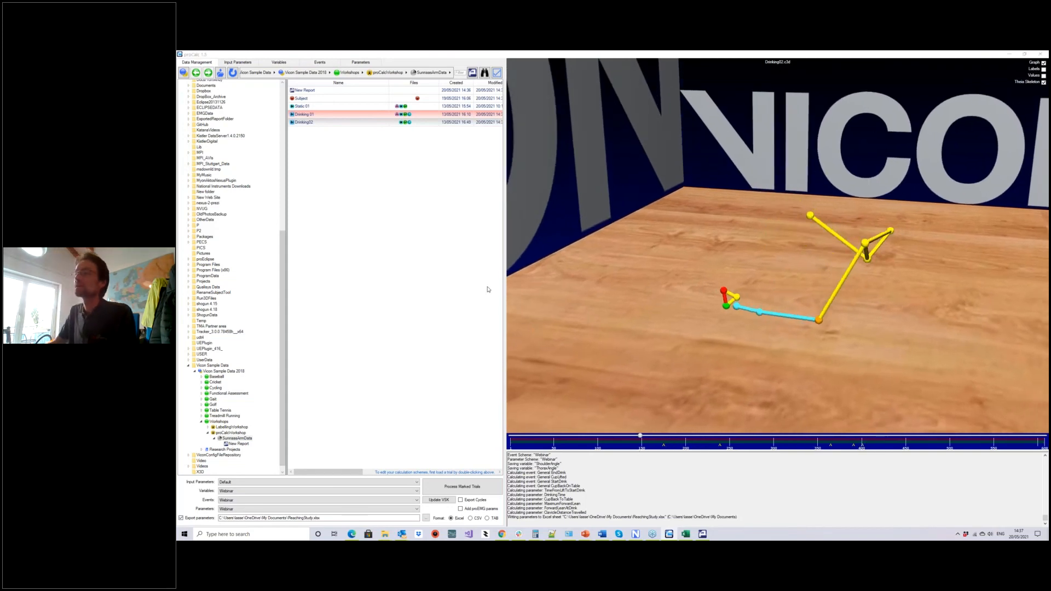
{"action": "right_click", "coordinate": [316, 376]}
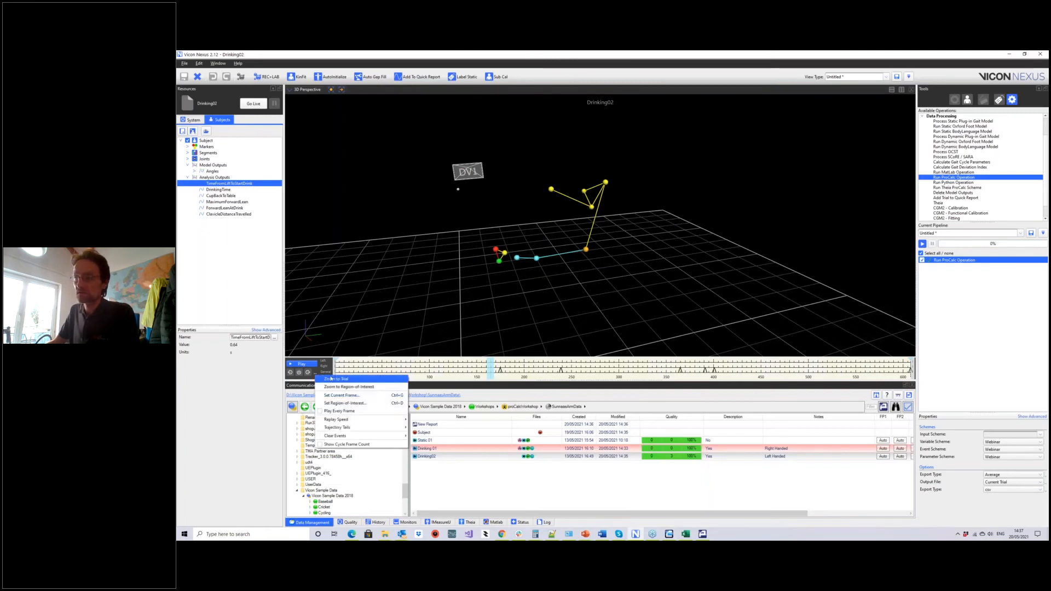
{"action": "mouse_move", "coordinate": [359, 438]}
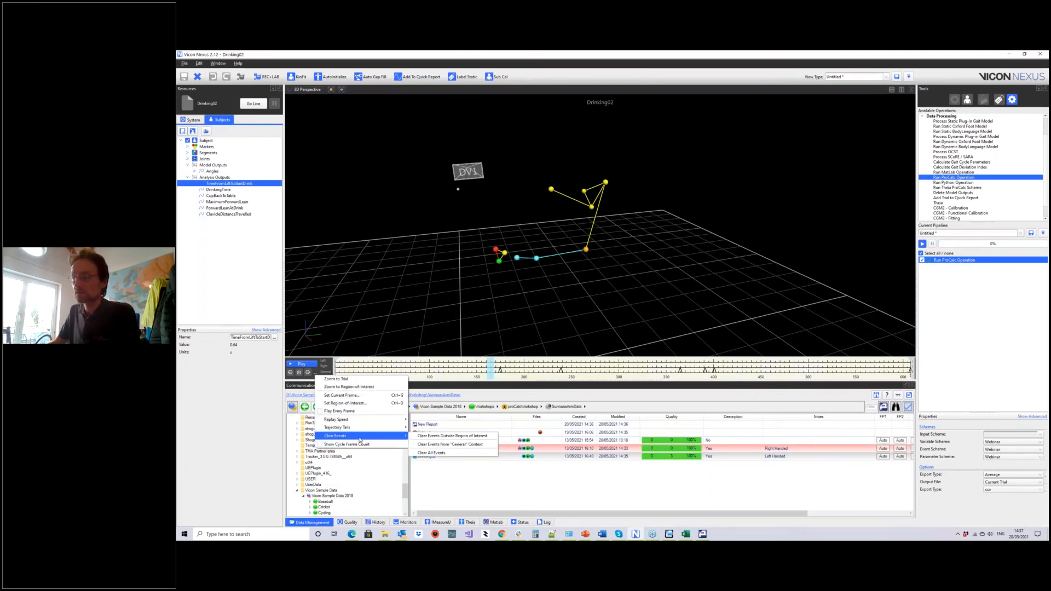
{"action": "left_click", "coordinate": [439, 454]}
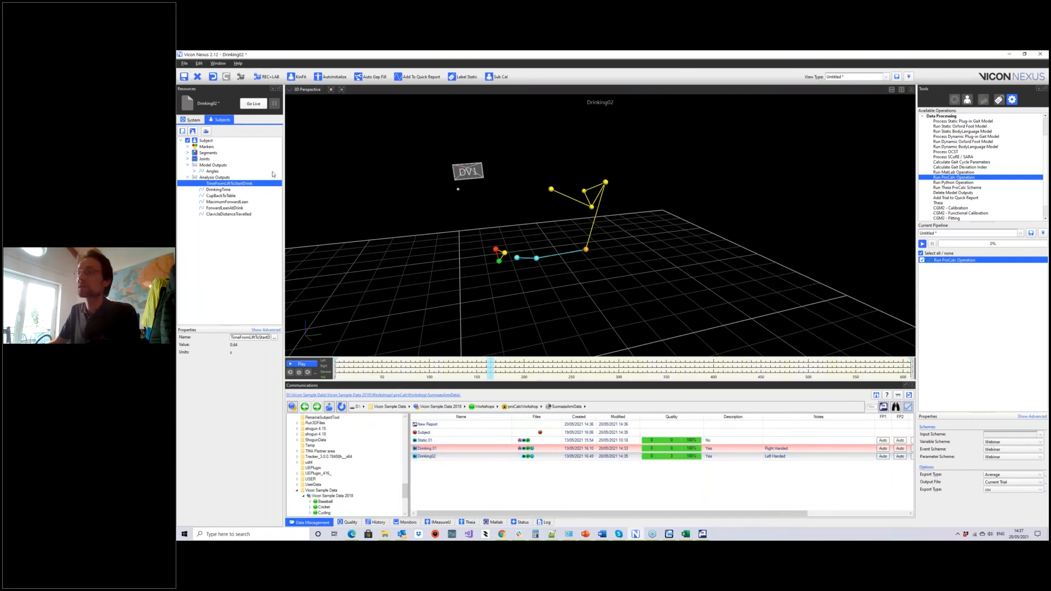
Switch to ProCalc and reload the Drinking02 trial.
{"action": "key", "text": "alt+Tab"}
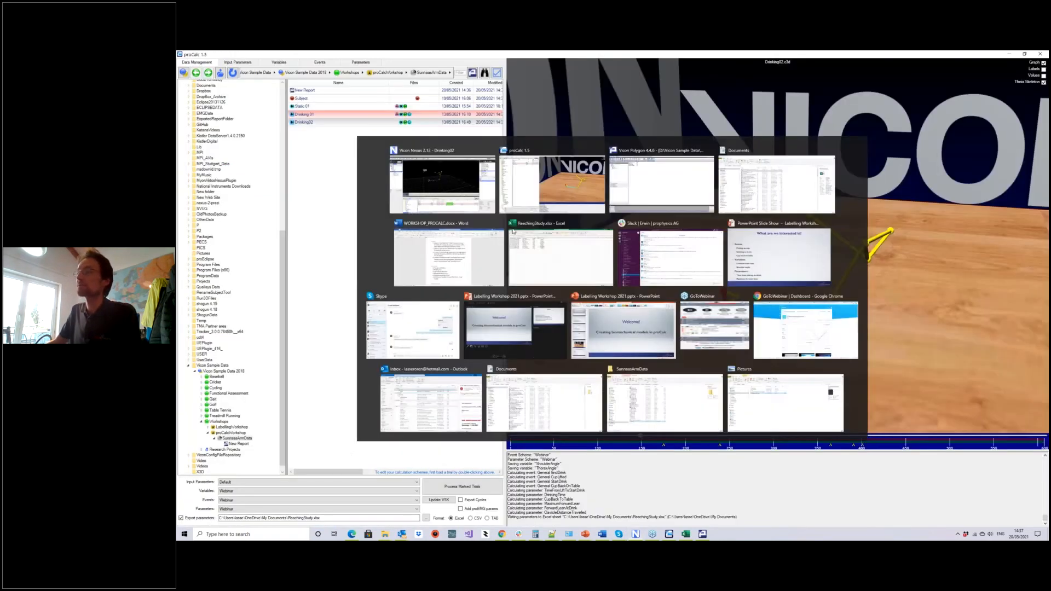
{"action": "double_click", "coordinate": [313, 125]}
{"action": "left_click_drag", "start_coordinate": [678, 308], "coordinate": [716, 322]}
{"action": "right_click_drag", "start_coordinate": [716, 323], "coordinate": [716, 313]}
{"action": "middle_click_drag", "start_coordinate": [716, 313], "coordinate": [671, 301]}
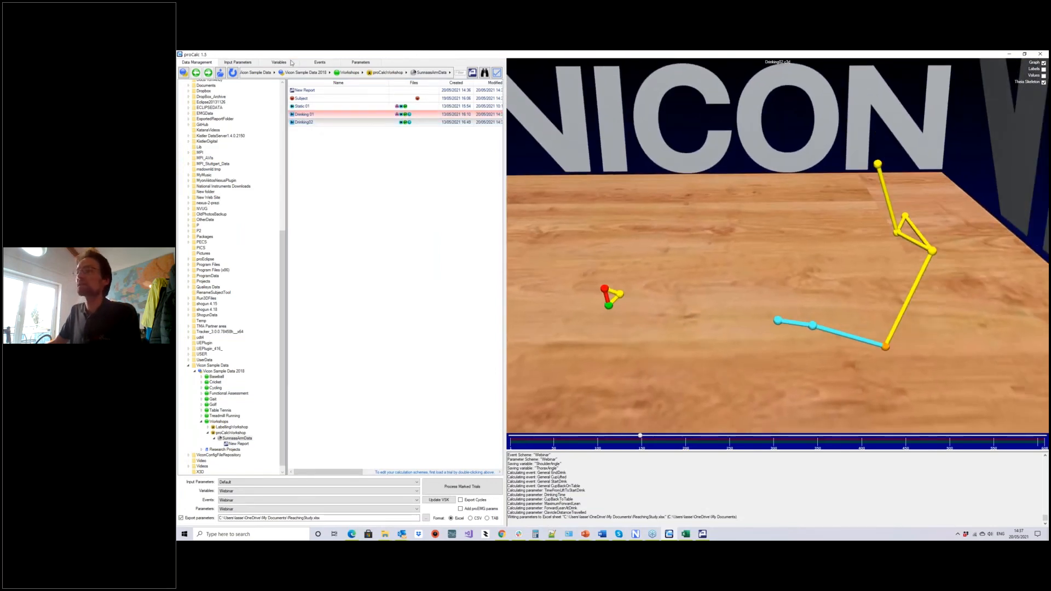
Check where the Webinar scheme's CupBackOnTable, CupLifted and EndDrink events are detected in Drinking02.
{"action": "left_click", "coordinate": [319, 62]}
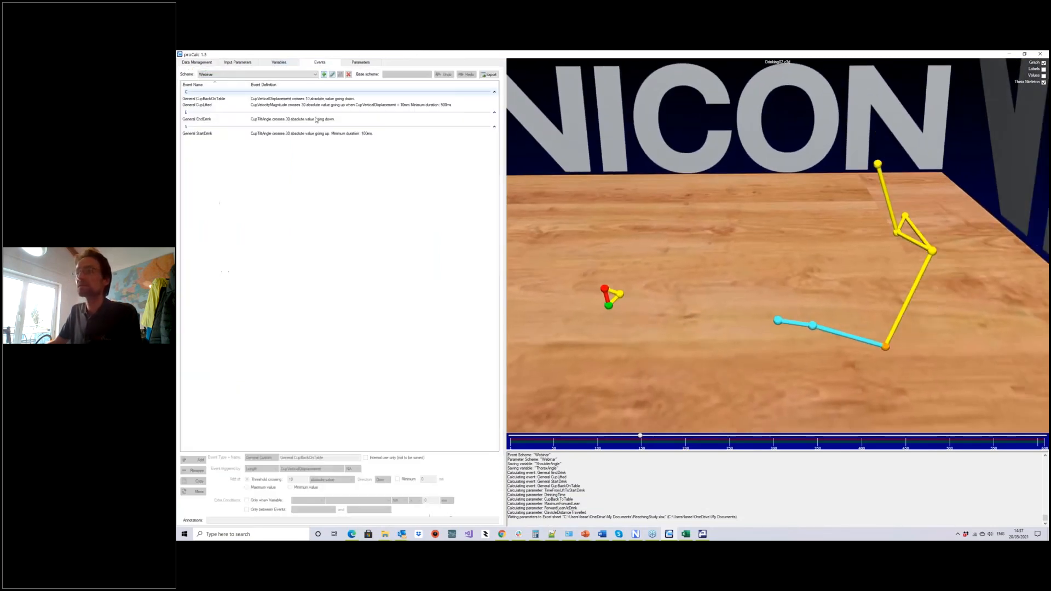
{"action": "left_click", "coordinate": [201, 99]}
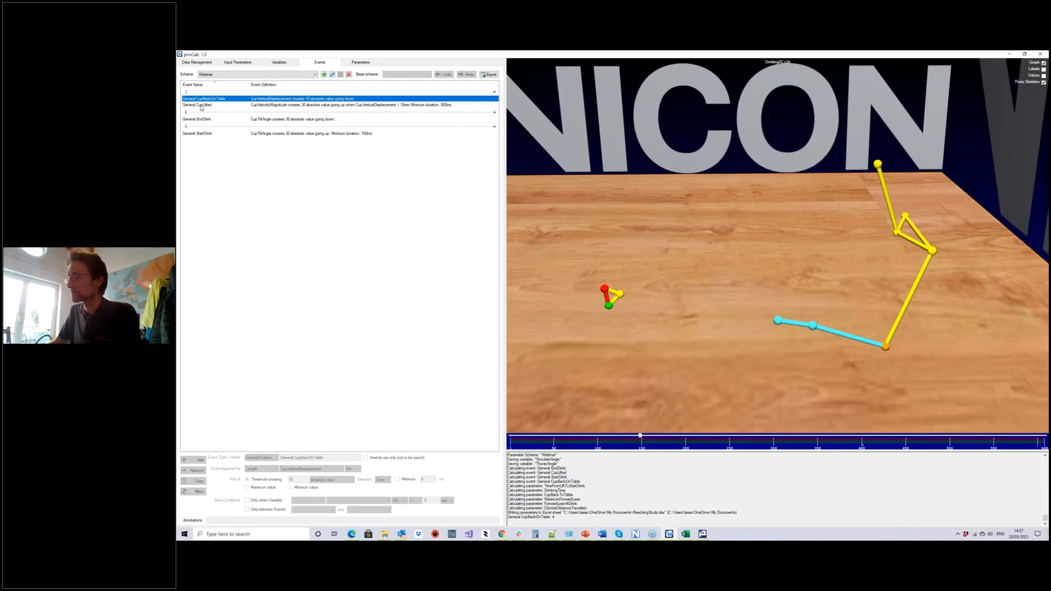
{"action": "left_click", "coordinate": [202, 105]}
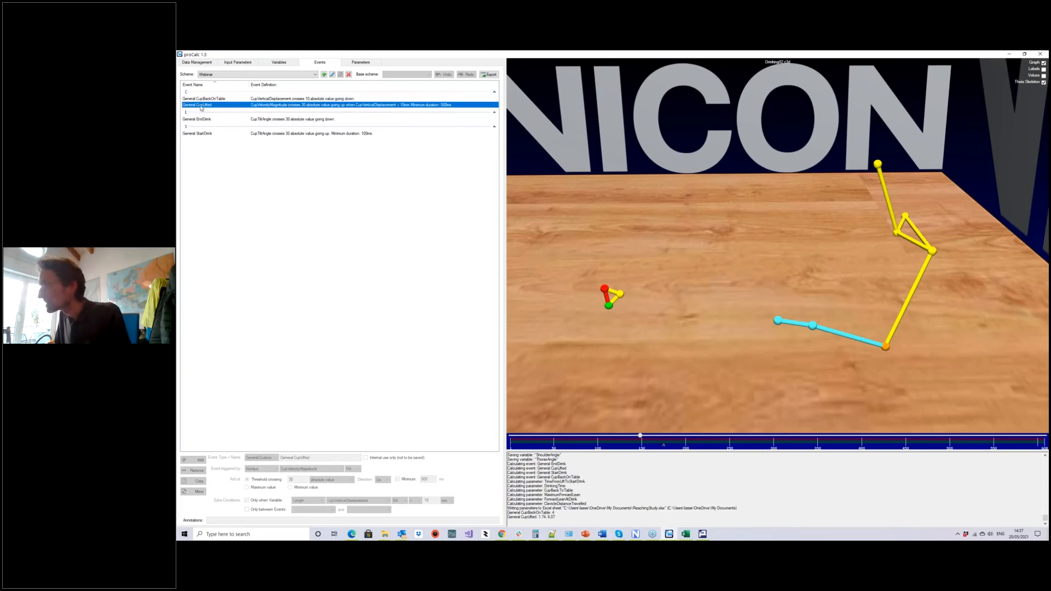
{"action": "left_click", "coordinate": [200, 99]}
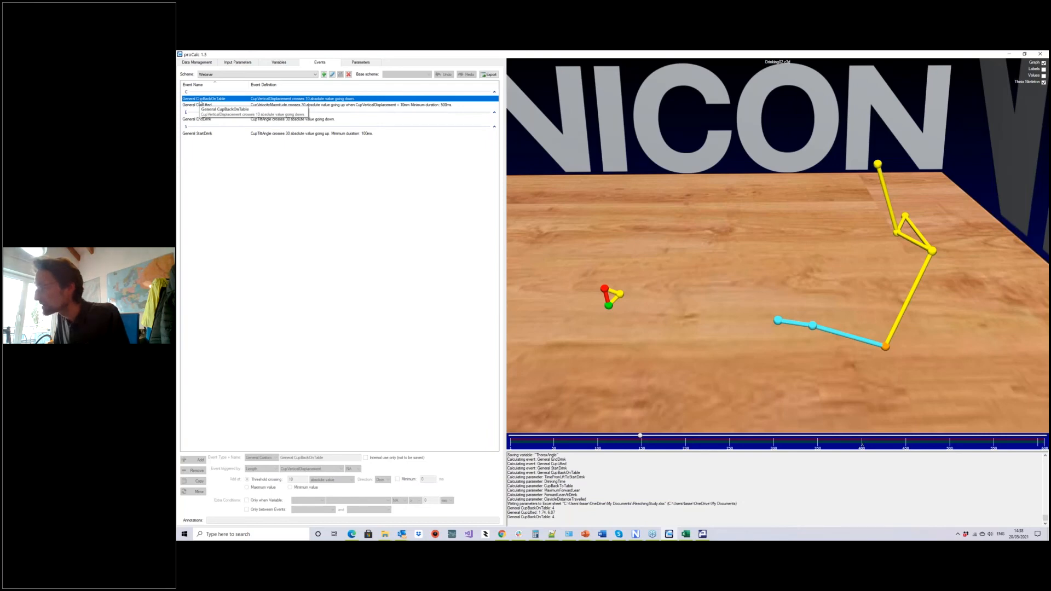
{"action": "left_click", "coordinate": [202, 105]}
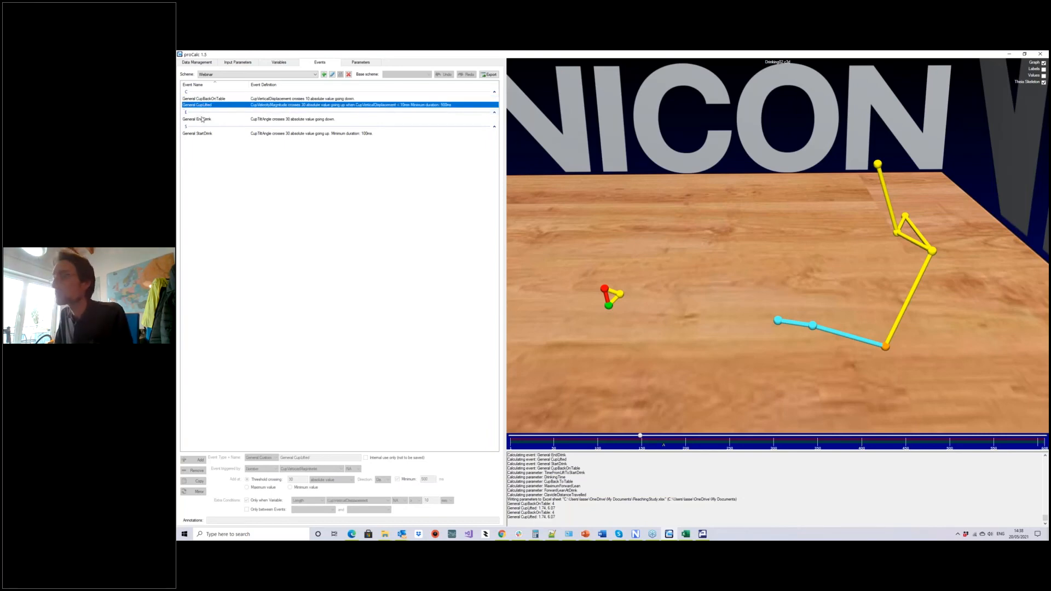
{"action": "left_click", "coordinate": [200, 120]}
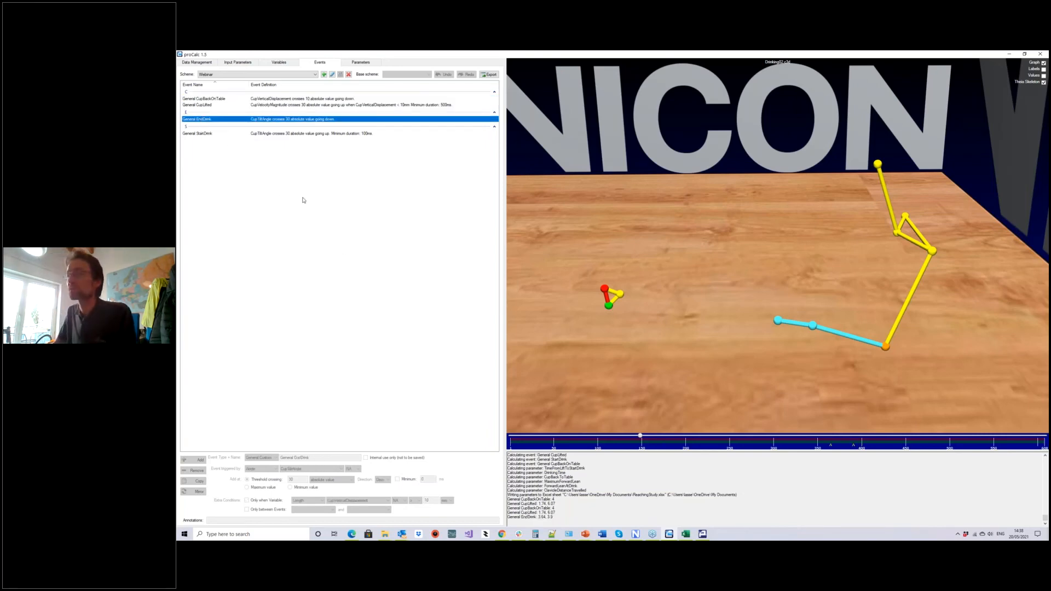
Open the Webinar events scheme for editing and scrub Drinking02 forward to where the cup is at the face.
{"action": "middle_click_drag", "start_coordinate": [731, 353], "coordinate": [630, 249]}
{"action": "left_click", "coordinate": [332, 74]}
{"action": "left_click_drag", "start_coordinate": [724, 326], "coordinate": [641, 343]}
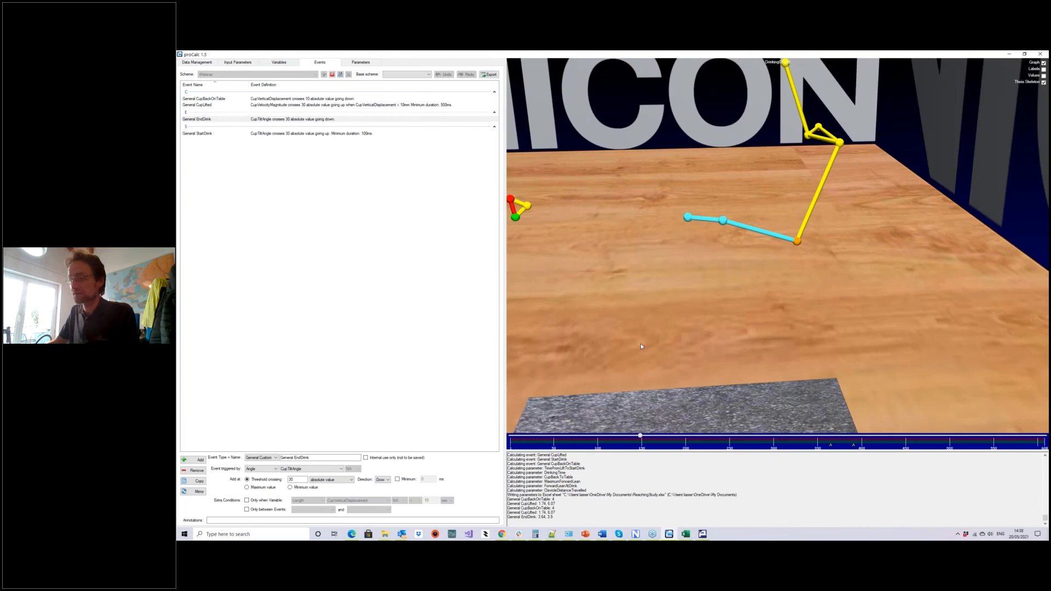
{"action": "right_click_drag", "start_coordinate": [641, 344], "coordinate": [644, 348]}
{"action": "middle_click_drag", "start_coordinate": [644, 348], "coordinate": [690, 341]}
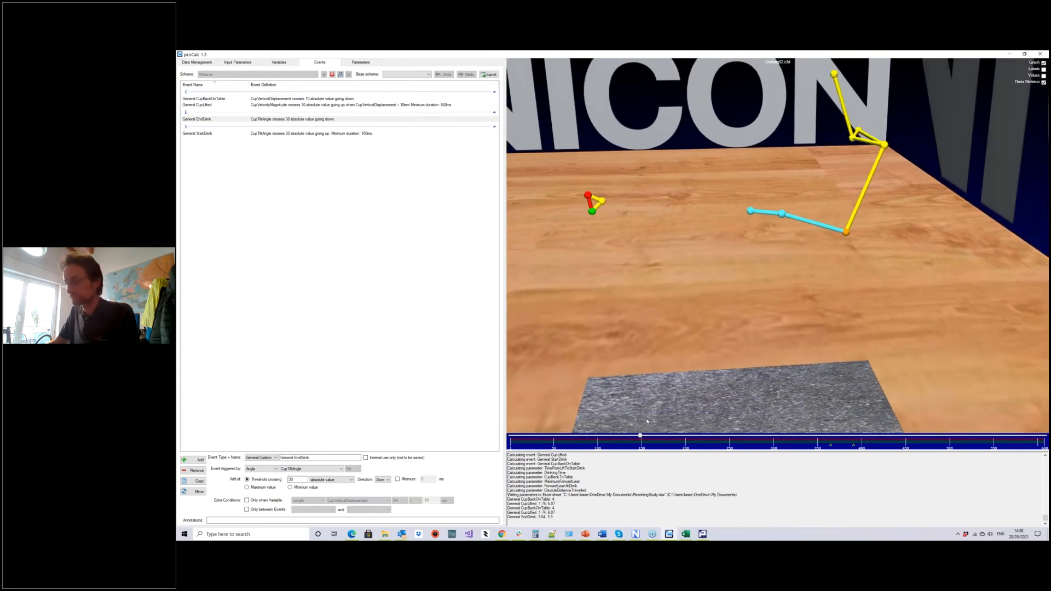
{"action": "left_click_drag", "start_coordinate": [642, 441], "coordinate": [821, 443]}
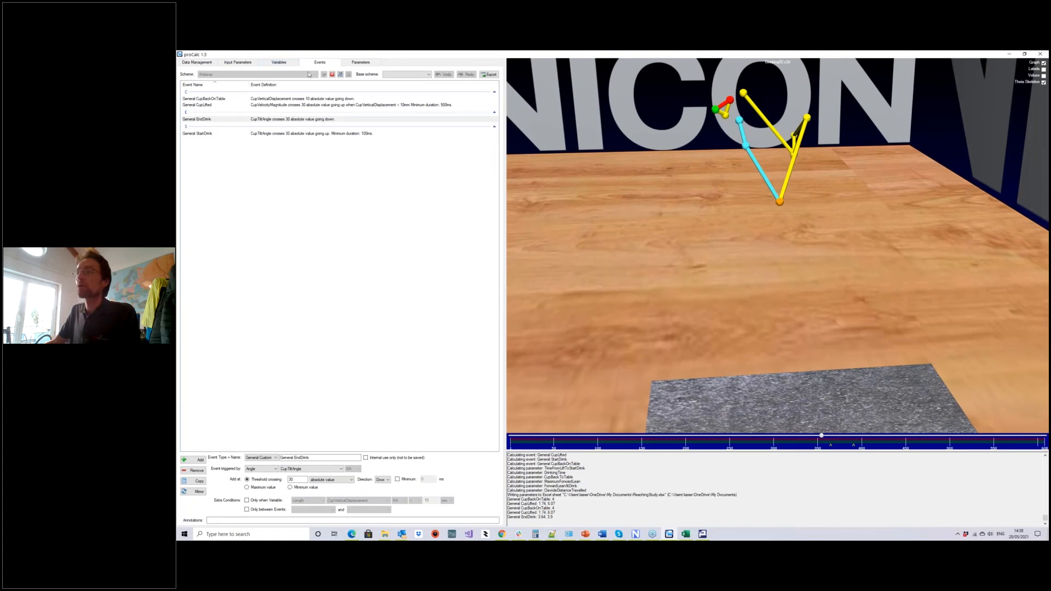
Plot the CupTiltAngle variable and scrub Drinking02 around the main peak of its curve.
{"action": "left_click", "coordinate": [291, 65]}
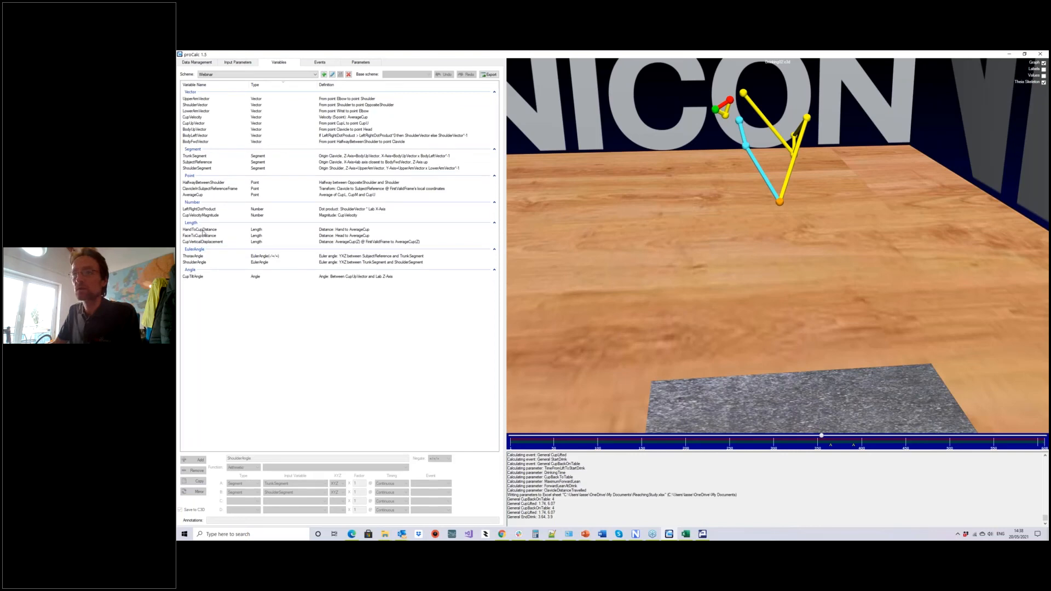
{"action": "left_click", "coordinate": [196, 276]}
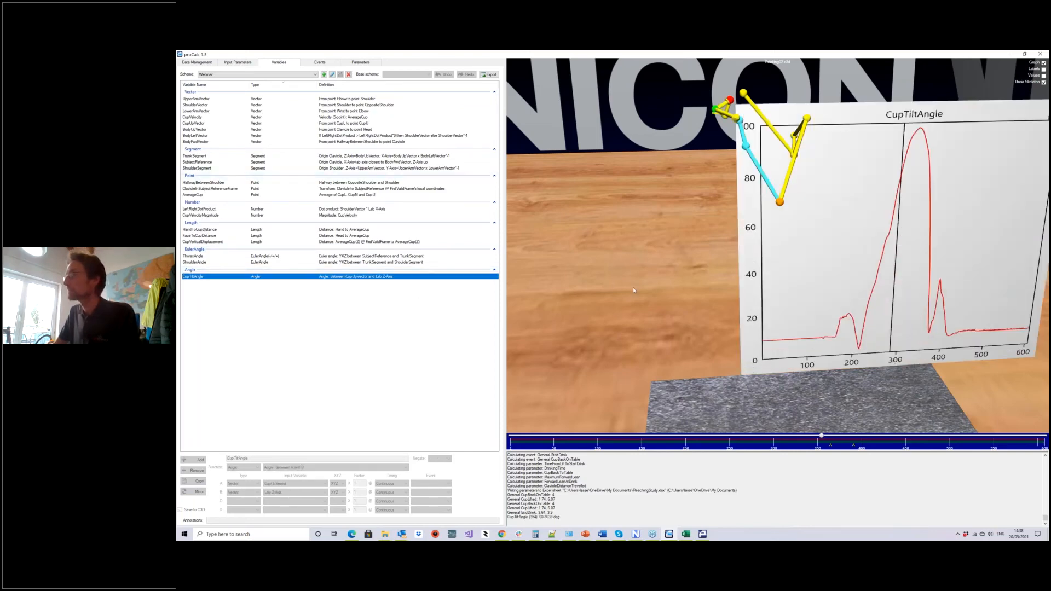
{"action": "middle_click_drag", "start_coordinate": [892, 308], "coordinate": [772, 290]}
{"action": "mouse_move", "coordinate": [821, 435]}
{"action": "left_mouse_down"}
{"action": "mouse_move", "coordinate": [857, 425]}
{"action": "mouse_move", "coordinate": [826, 420]}
{"action": "mouse_move", "coordinate": [846, 422]}
{"action": "mouse_move", "coordinate": [816, 424]}
{"action": "mouse_move", "coordinate": [901, 418]}
{"action": "mouse_move", "coordinate": [807, 429]}
{"action": "left_mouse_up"}
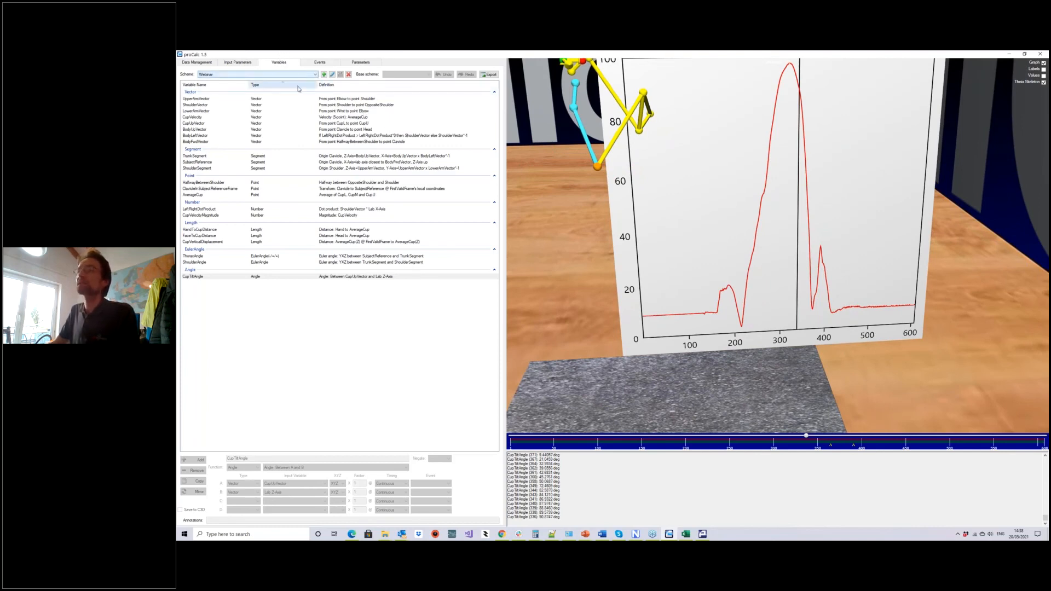
Return to the Webinar event definitions and make the EndDrink event editable.
{"action": "left_click", "coordinate": [316, 62]}
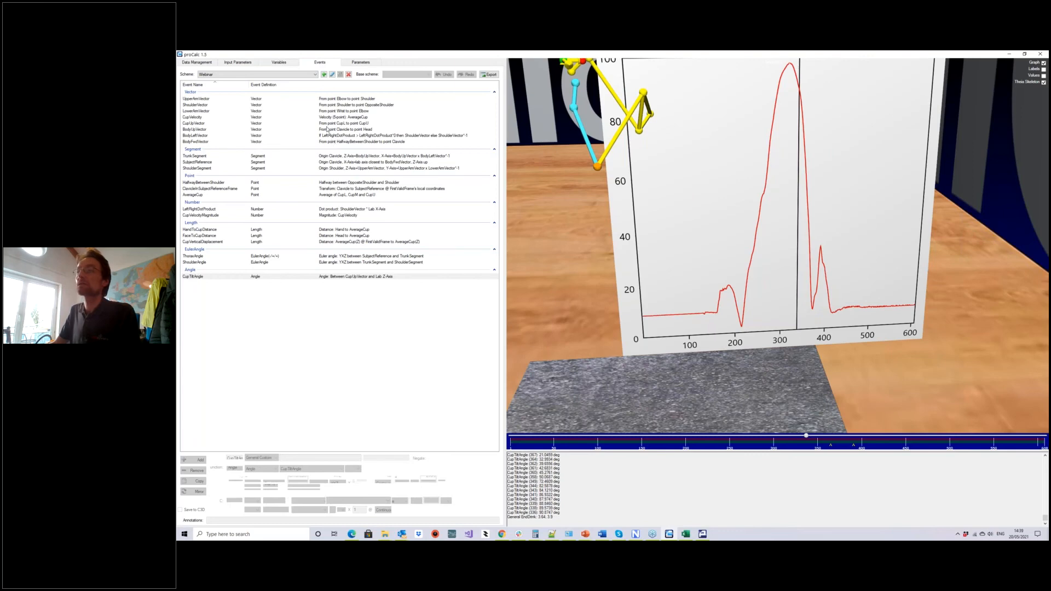
{"action": "left_click", "coordinate": [332, 74]}
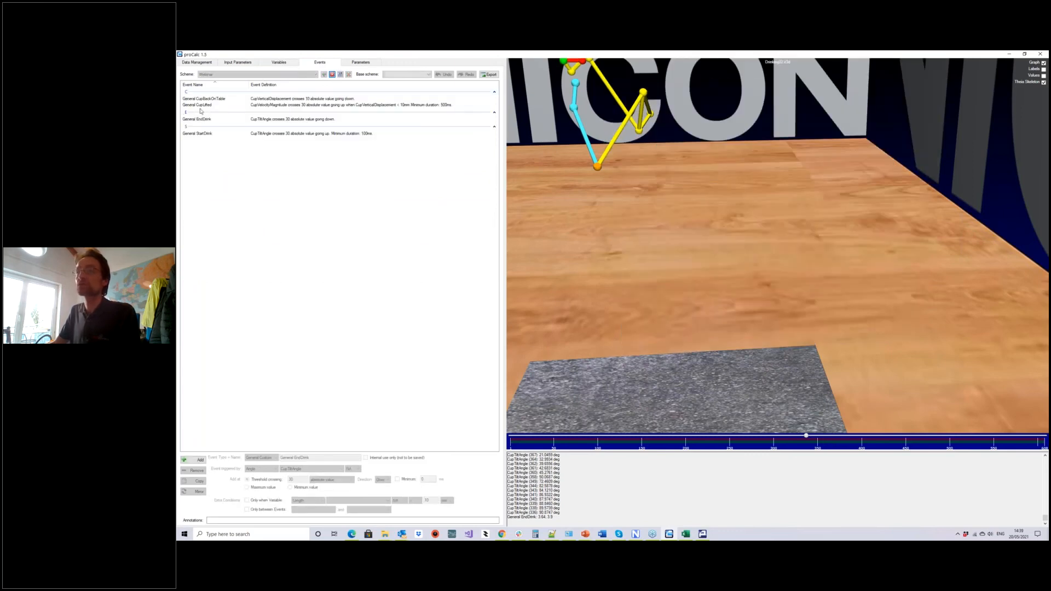
{"action": "left_click", "coordinate": [198, 119]}
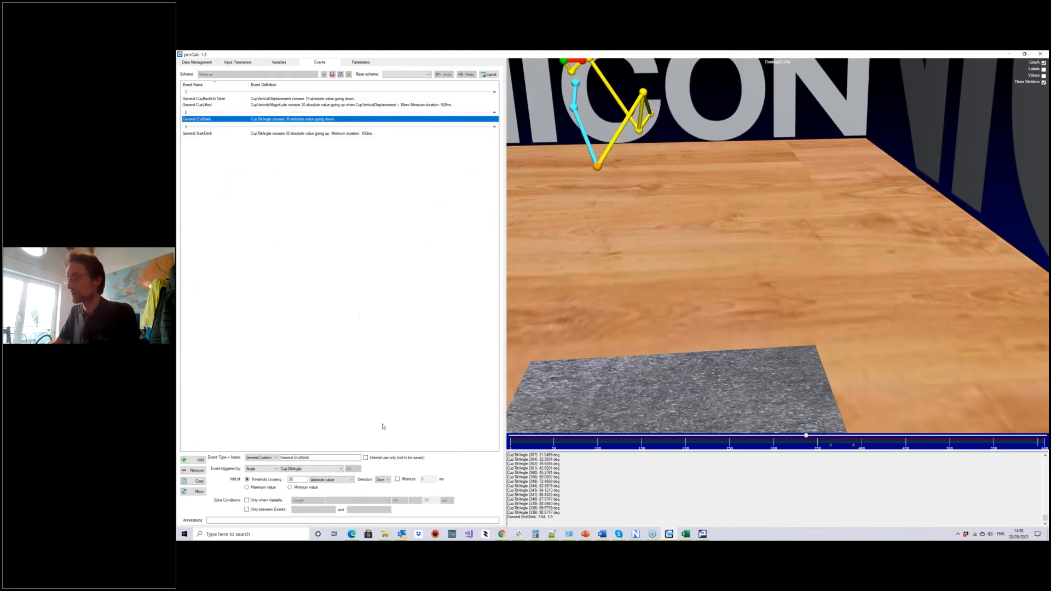
Try a minimum duration of 1000 ms on the EndDrink event, and switch that requirement off again.
{"action": "left_click", "coordinate": [398, 479]}
{"action": "double_click", "coordinate": [425, 479]}
{"action": "type", "text": "1000"}
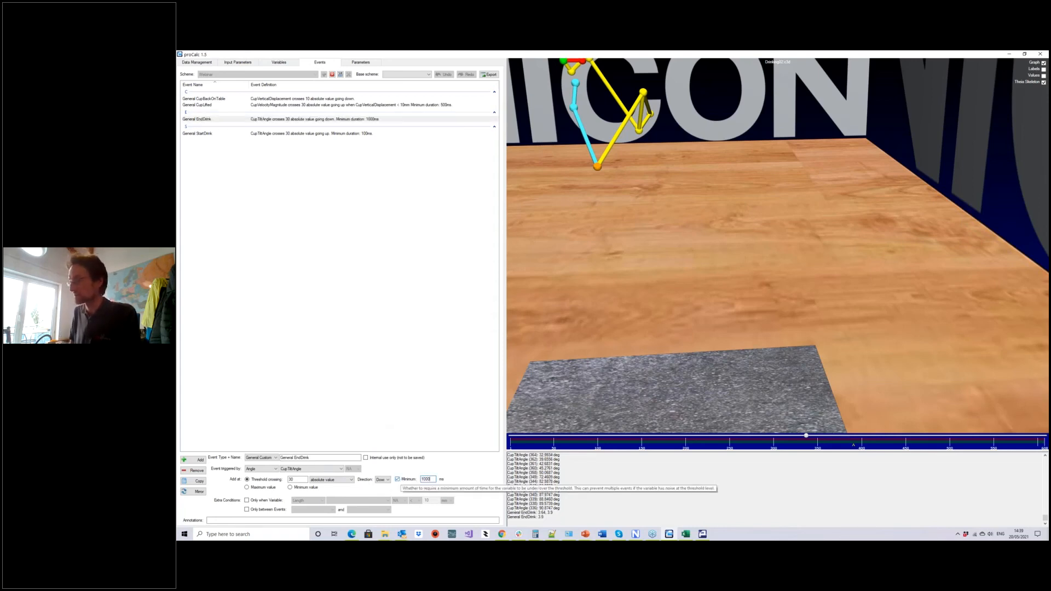
{"action": "mouse_move", "coordinate": [807, 437]}
{"action": "left_mouse_down"}
{"action": "mouse_move", "coordinate": [859, 437]}
{"action": "mouse_move", "coordinate": [812, 451]}
{"action": "mouse_move", "coordinate": [859, 438]}
{"action": "mouse_move", "coordinate": [795, 438]}
{"action": "left_mouse_up"}
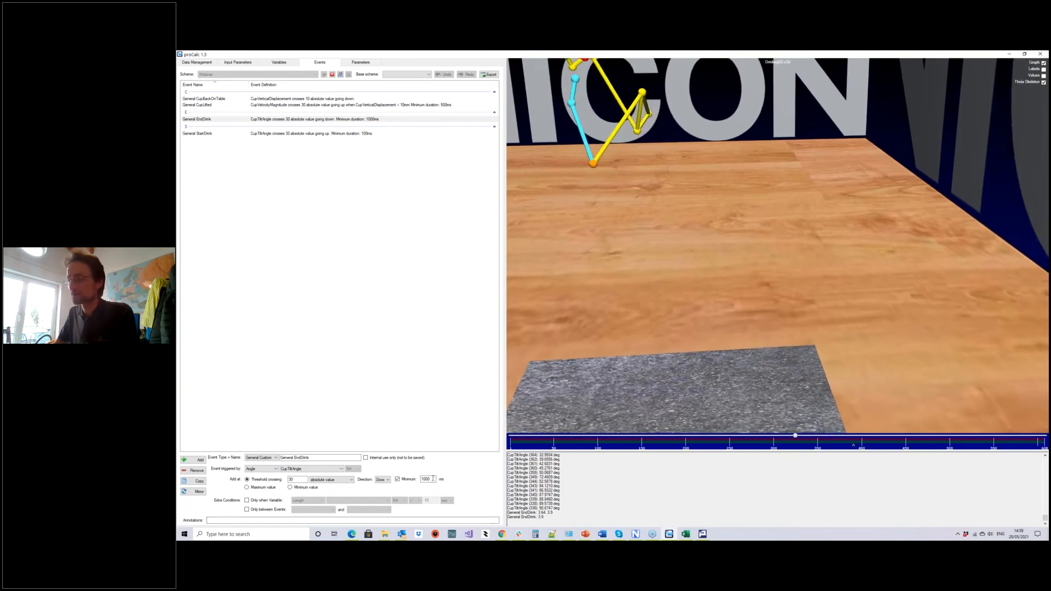
{"action": "left_click", "coordinate": [398, 479]}
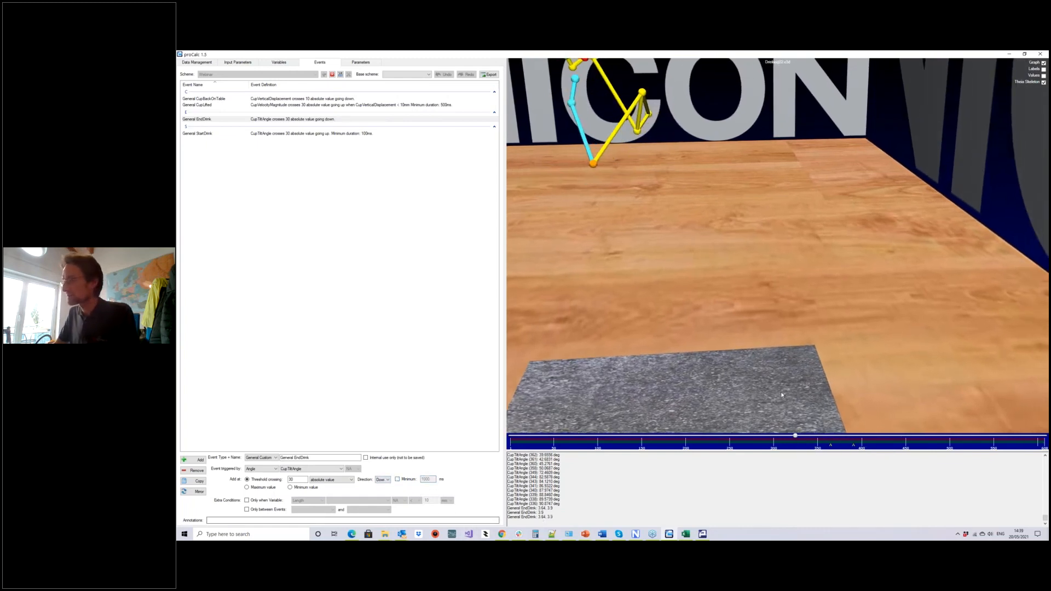
Restrict the EndDrink event to frames where the length variable FaceToCupDistance is less than 200 mm.
{"action": "mouse_move", "coordinate": [795, 436]}
{"action": "left_mouse_down"}
{"action": "mouse_move", "coordinate": [854, 438]}
{"action": "mouse_move", "coordinate": [810, 438]}
{"action": "mouse_move", "coordinate": [868, 454]}
{"action": "mouse_move", "coordinate": [816, 438]}
{"action": "left_mouse_up"}
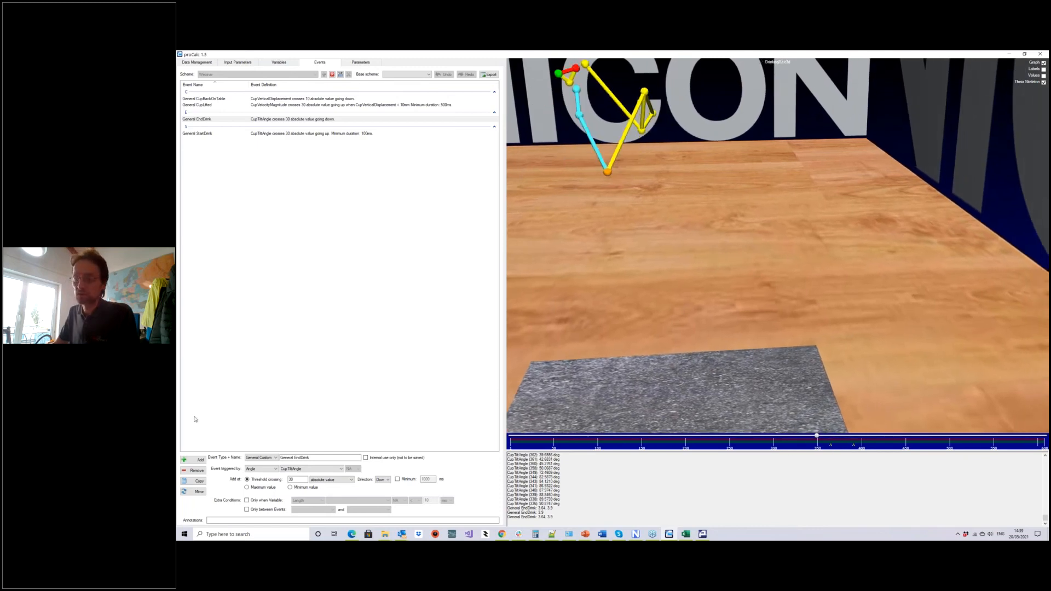
{"action": "left_click", "coordinate": [257, 502]}
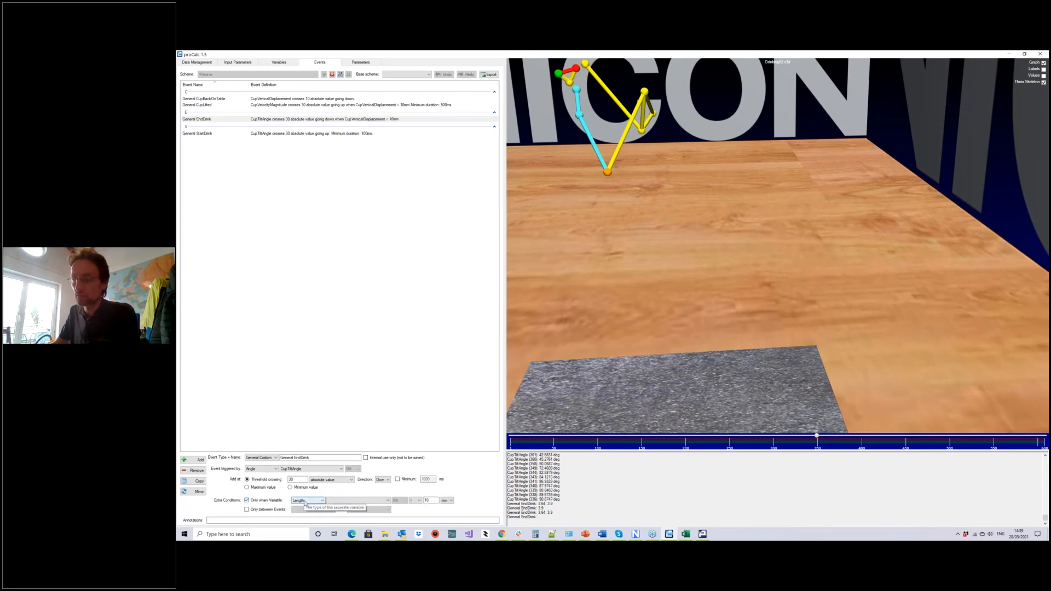
{"action": "left_click", "coordinate": [333, 501]}
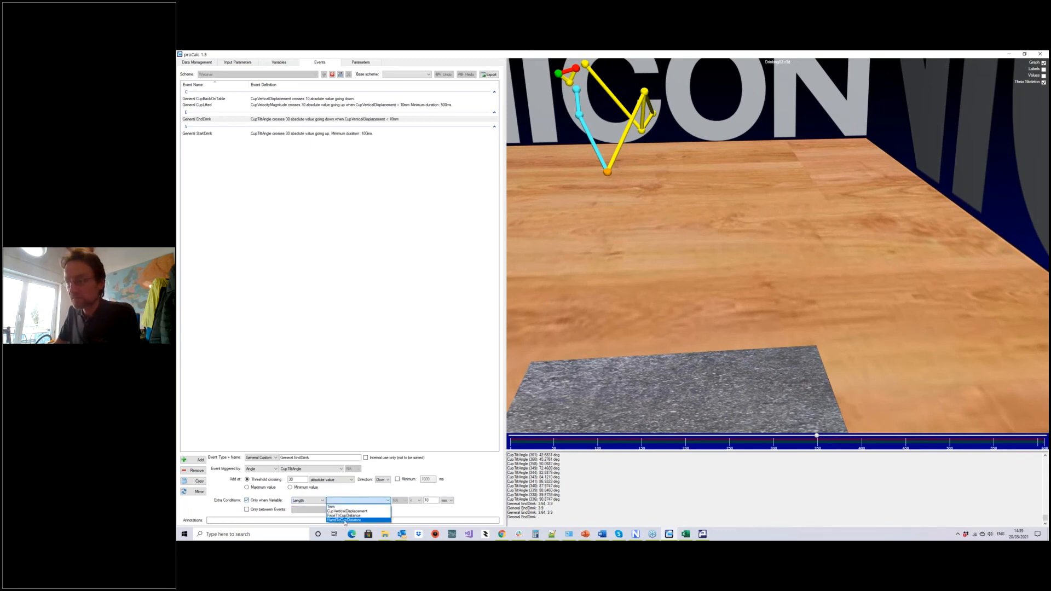
{"action": "left_click", "coordinate": [344, 517]}
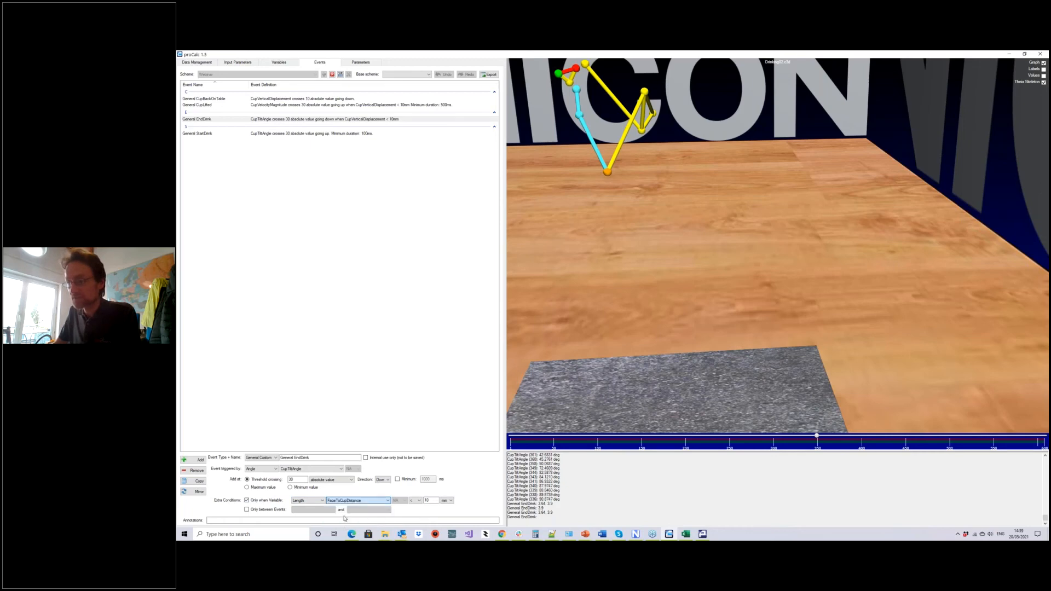
{"action": "left_click", "coordinate": [420, 501]}
{"action": "left_click", "coordinate": [421, 501]}
{"action": "key", "text": "Tab"}
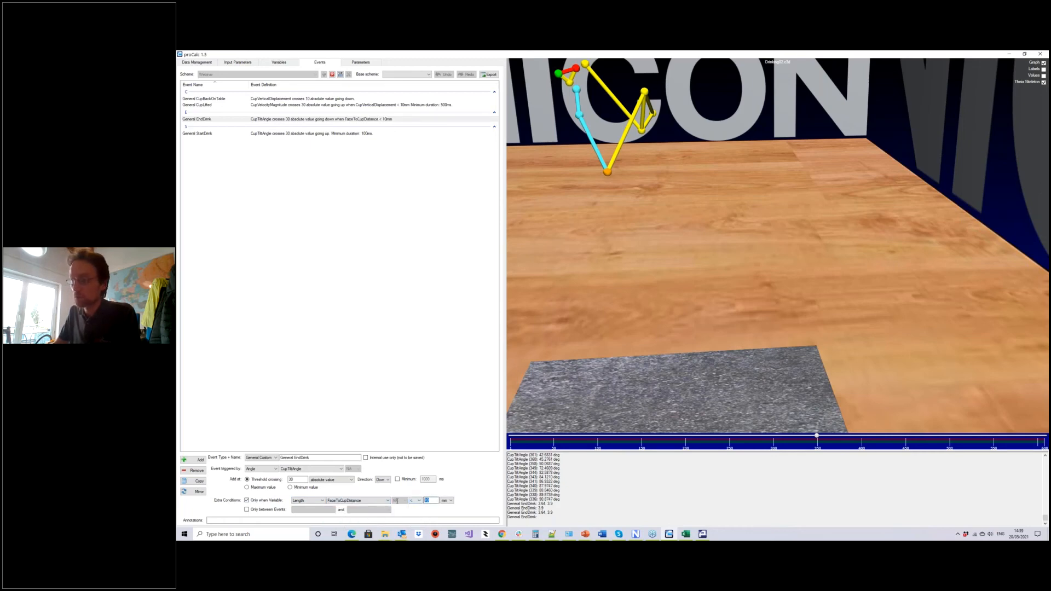
{"action": "type", "text": "200"}
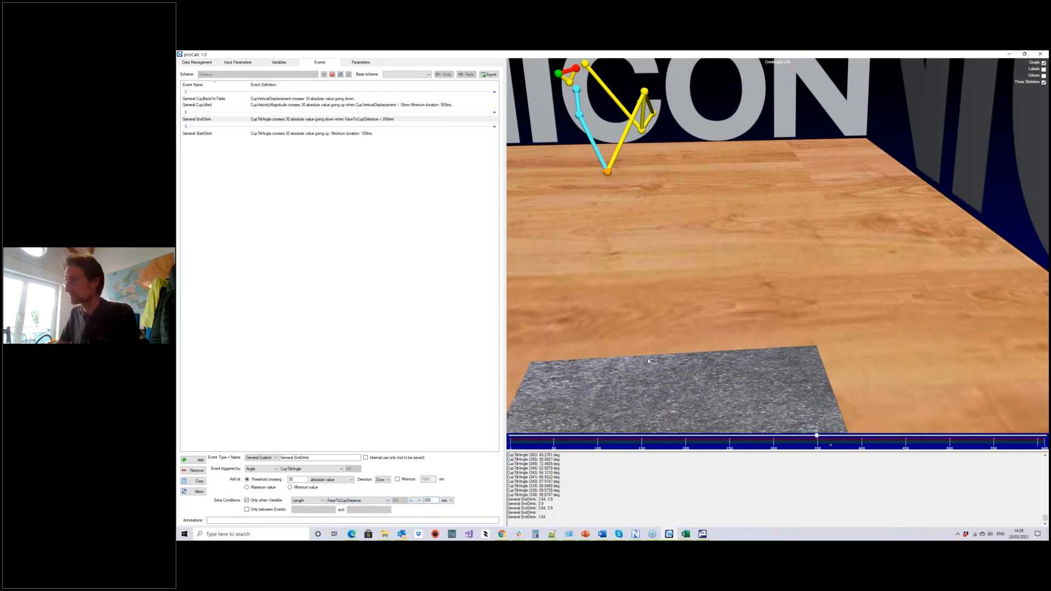
{"action": "mouse_move", "coordinate": [816, 438]}
{"action": "left_mouse_down"}
{"action": "mouse_move", "coordinate": [849, 442]}
{"action": "mouse_move", "coordinate": [814, 441]}
{"action": "left_mouse_up"}
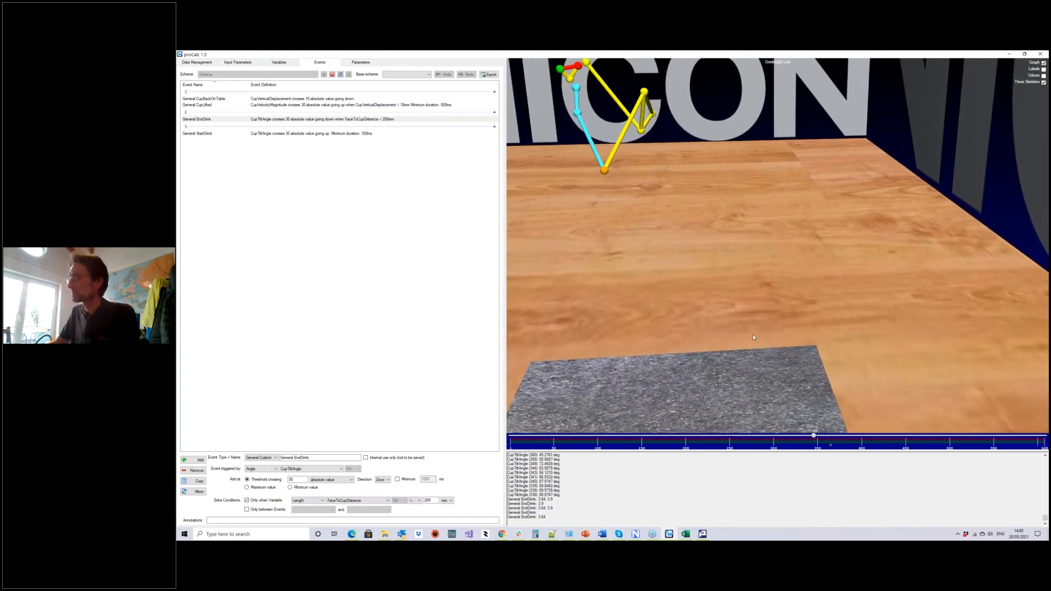
{"action": "left_click_drag", "start_coordinate": [754, 337], "coordinate": [740, 291]}
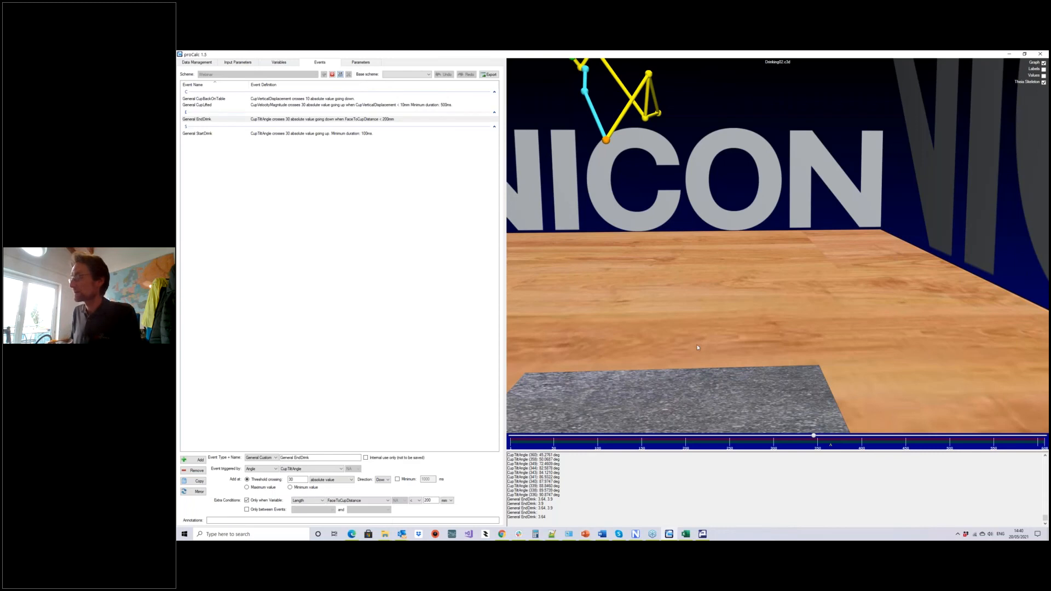
{"action": "left_click", "coordinate": [331, 74]}
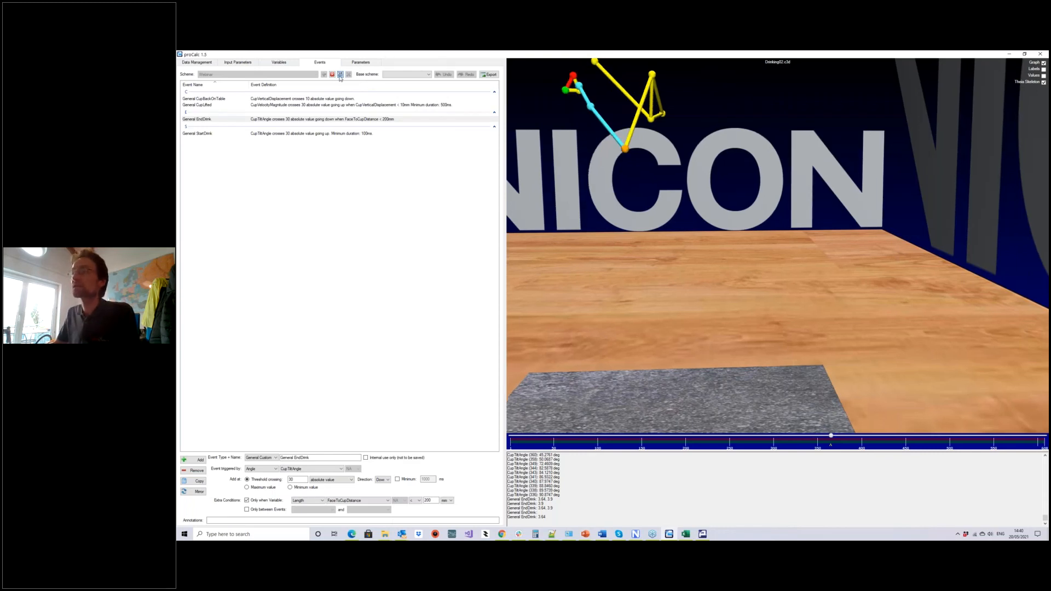
Switch to Vicon Nexus and run the pipeline's Run ProCalc Operation on the Drinking02 trial.
{"action": "left_click", "coordinate": [635, 534]}
{"action": "left_click_drag", "start_coordinate": [635, 192], "coordinate": [661, 253]}
{"action": "right_click_drag", "start_coordinate": [661, 253], "coordinate": [655, 233]}
{"action": "left_click", "coordinate": [923, 244]}
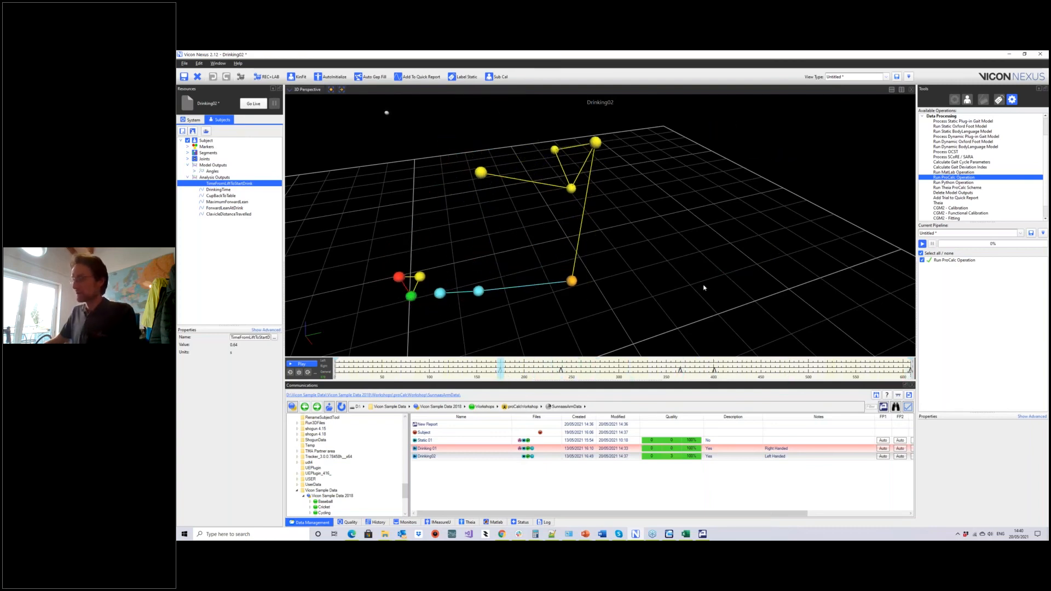
{"action": "left_click_drag", "start_coordinate": [702, 285], "coordinate": [694, 272]}
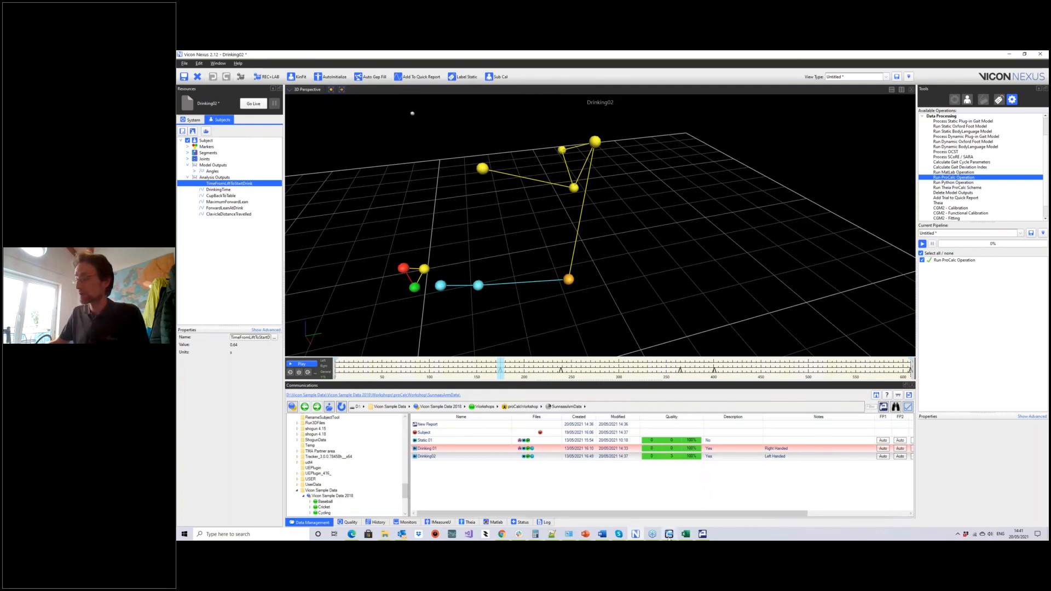
Switch to ProCalc and add a parameter named LeftKneeFlexExtMax to the Webinar scheme.
{"action": "left_click", "coordinate": [669, 534]}
{"action": "left_click", "coordinate": [354, 66]}
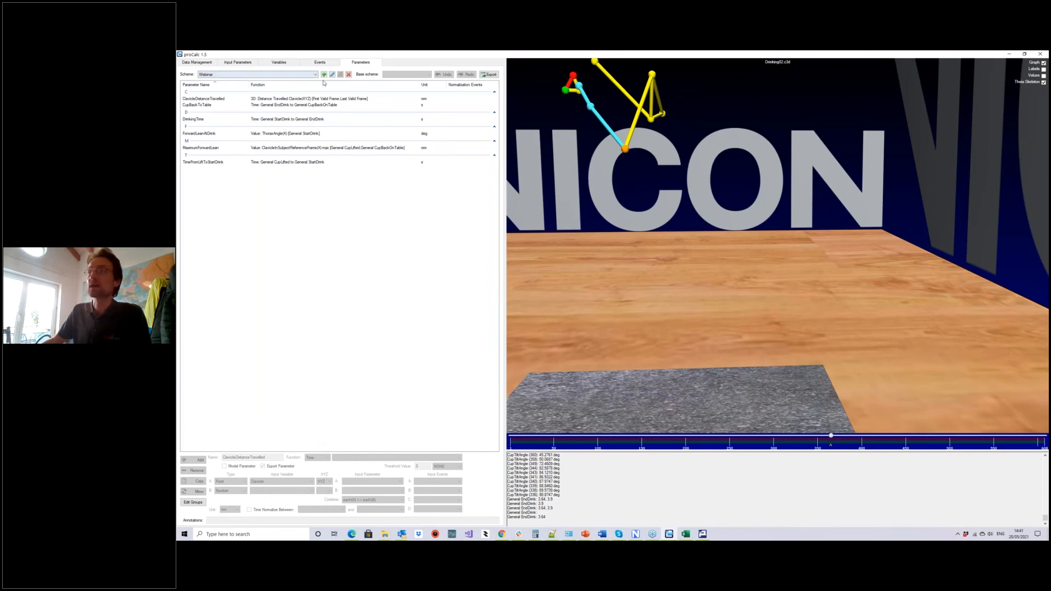
{"action": "left_click", "coordinate": [193, 458]}
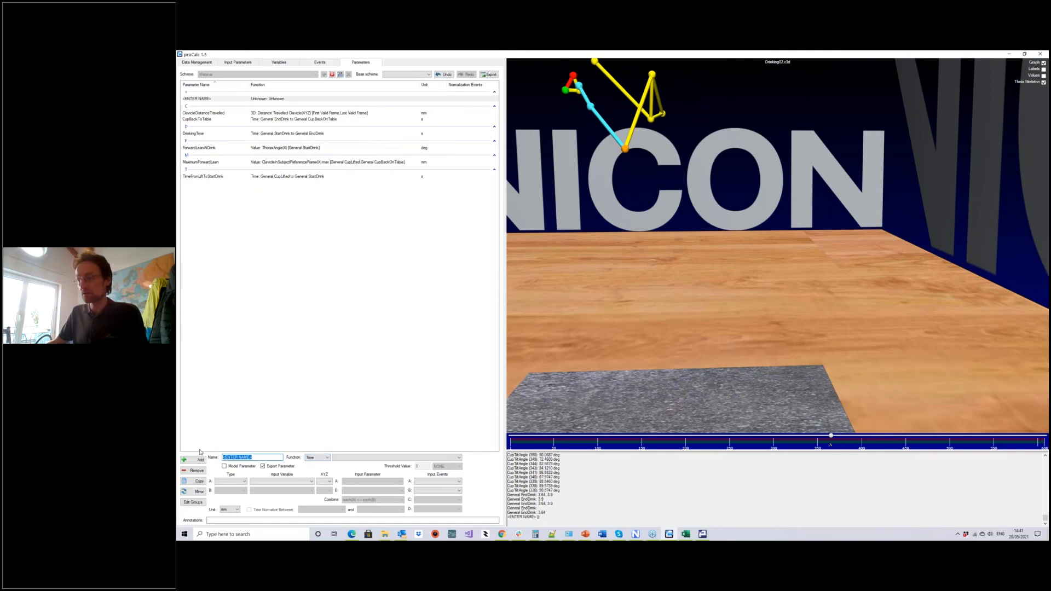
{"action": "type", "text": "Max"}
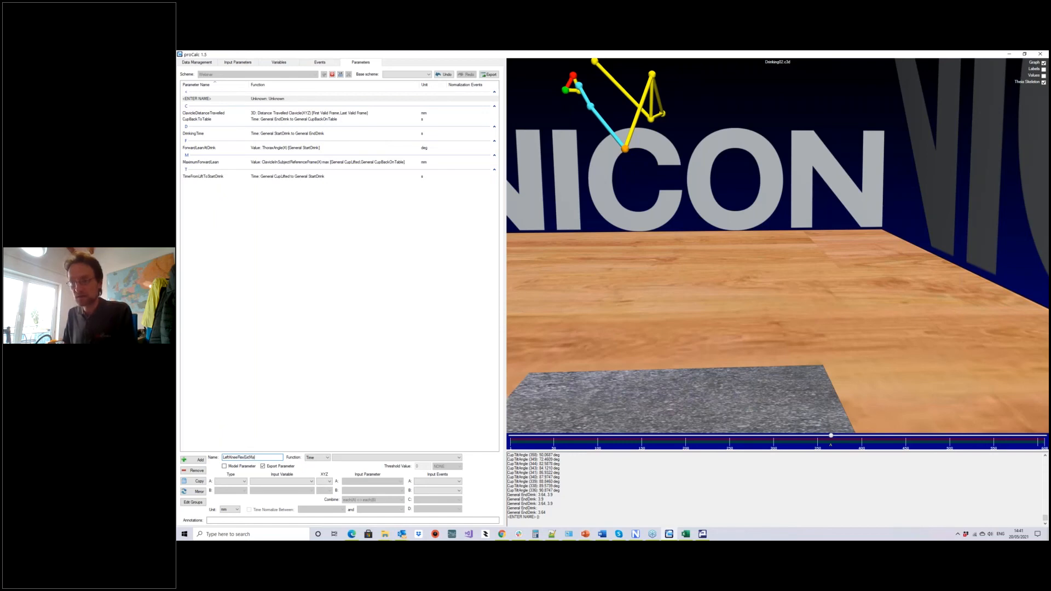
{"action": "type", "text": "x"}
Set the LeftKneeFlexExtMax function to Value with the calculation Variable A max [Event A:Event B].
{"action": "left_click", "coordinate": [322, 457]}
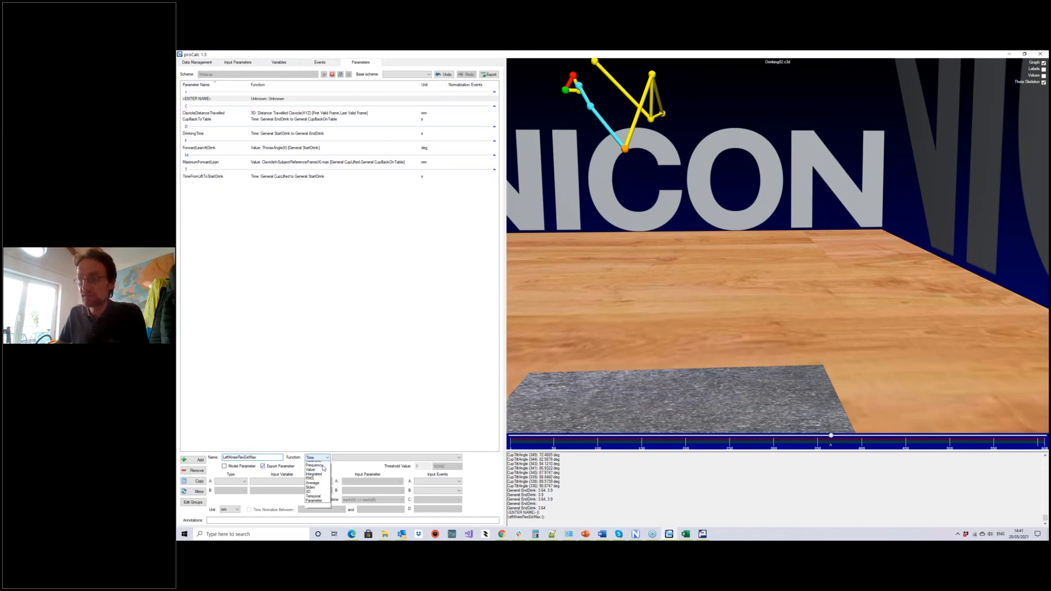
{"action": "left_click", "coordinate": [323, 478]}
{"action": "left_click", "coordinate": [350, 458]}
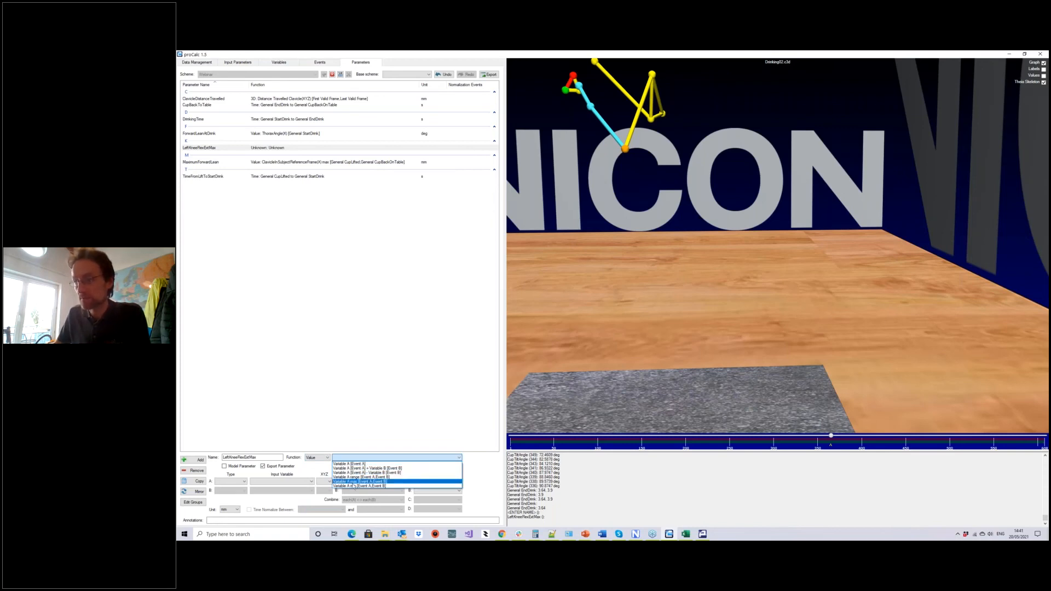
{"action": "left_click", "coordinate": [354, 481]}
Use the EulerAngle variable ShoulderAngle as input A of LeftKneeFlexExtMax and look through the available input events.
{"action": "left_click", "coordinate": [230, 482]}
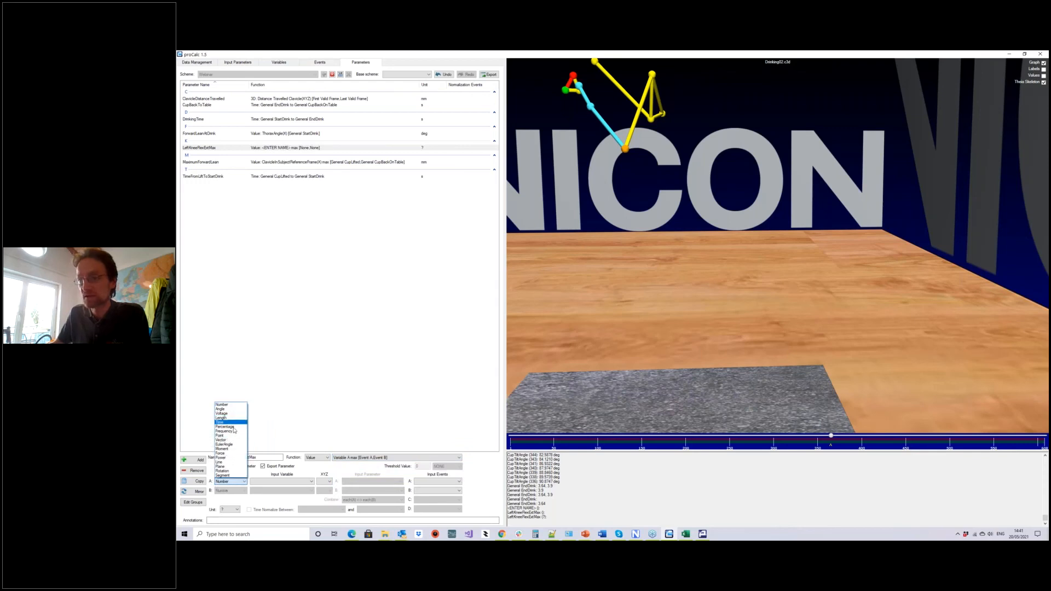
{"action": "left_click", "coordinate": [224, 444]}
{"action": "left_click", "coordinate": [265, 482]}
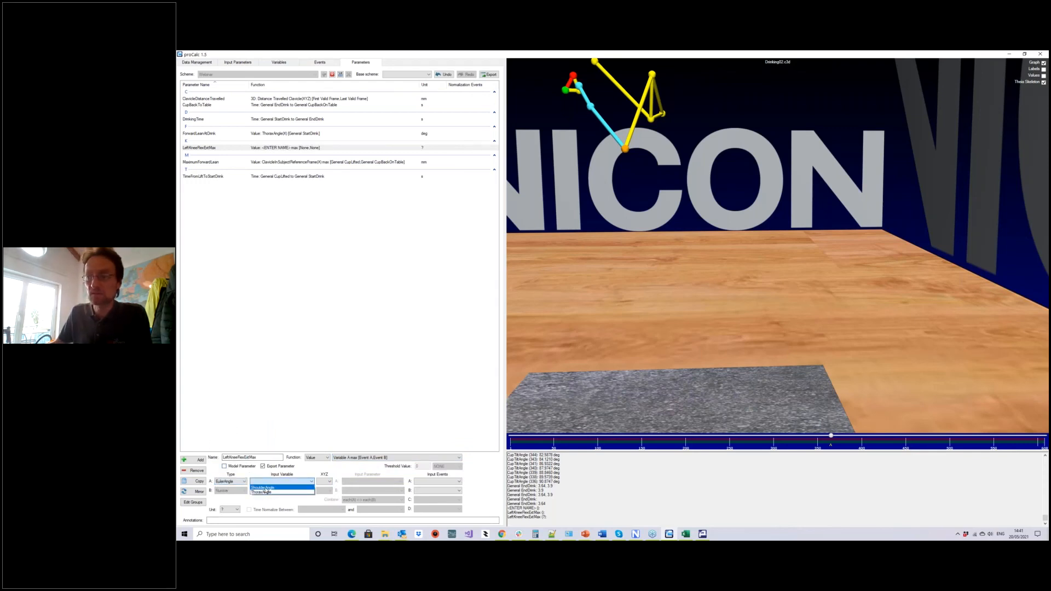
{"action": "left_click", "coordinate": [265, 487]}
{"action": "left_click", "coordinate": [438, 481]}
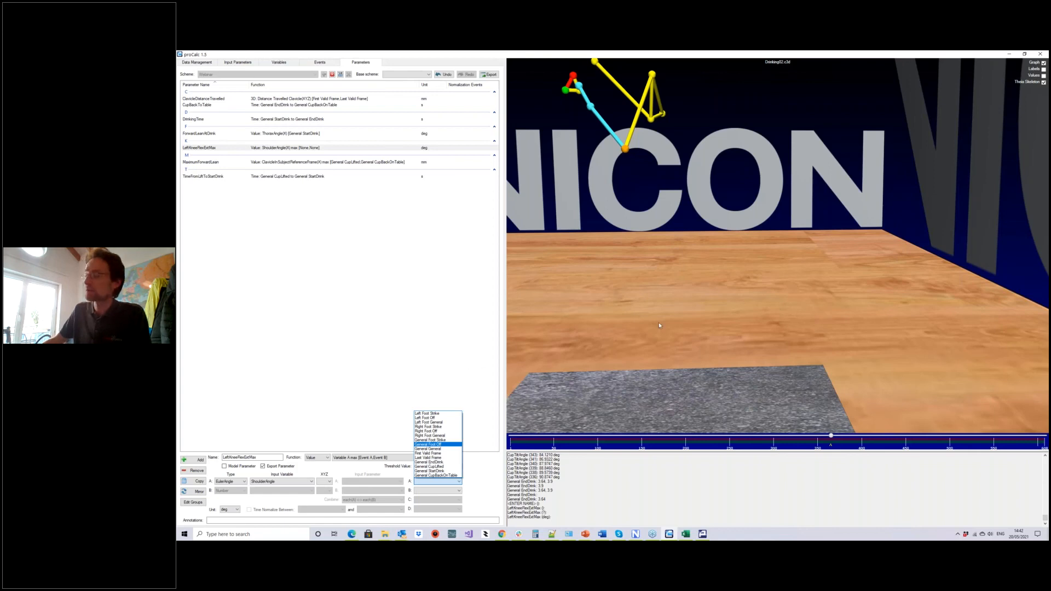
{"action": "left_click", "coordinate": [704, 349]}
Stop editing the Webinar parameters scheme and discard its unsaved changes.
{"action": "left_click_drag", "start_coordinate": [675, 341], "coordinate": [742, 330]}
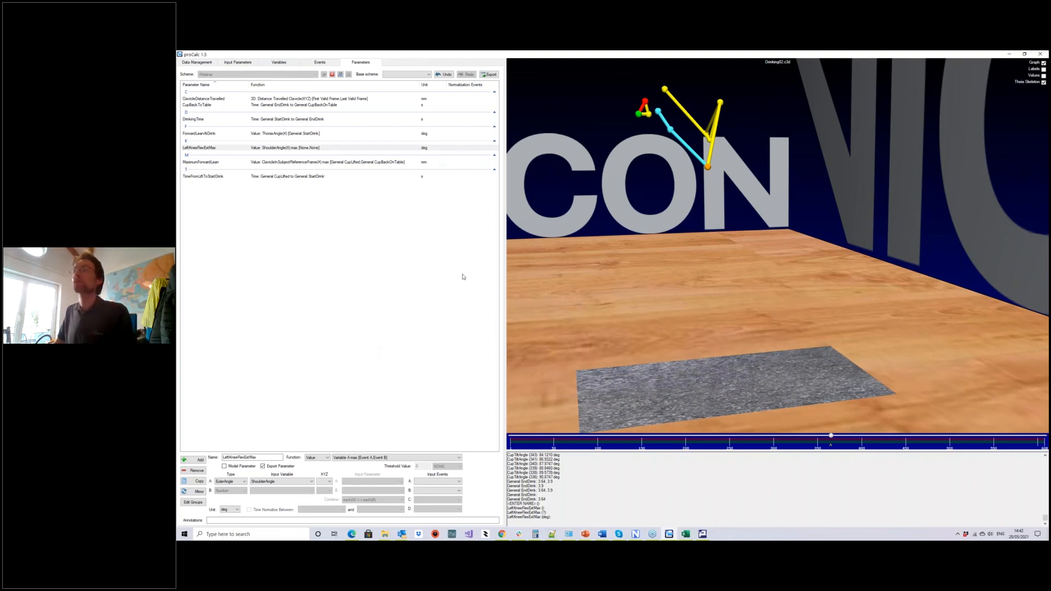
{"action": "left_click_drag", "start_coordinate": [763, 313], "coordinate": [739, 320]}
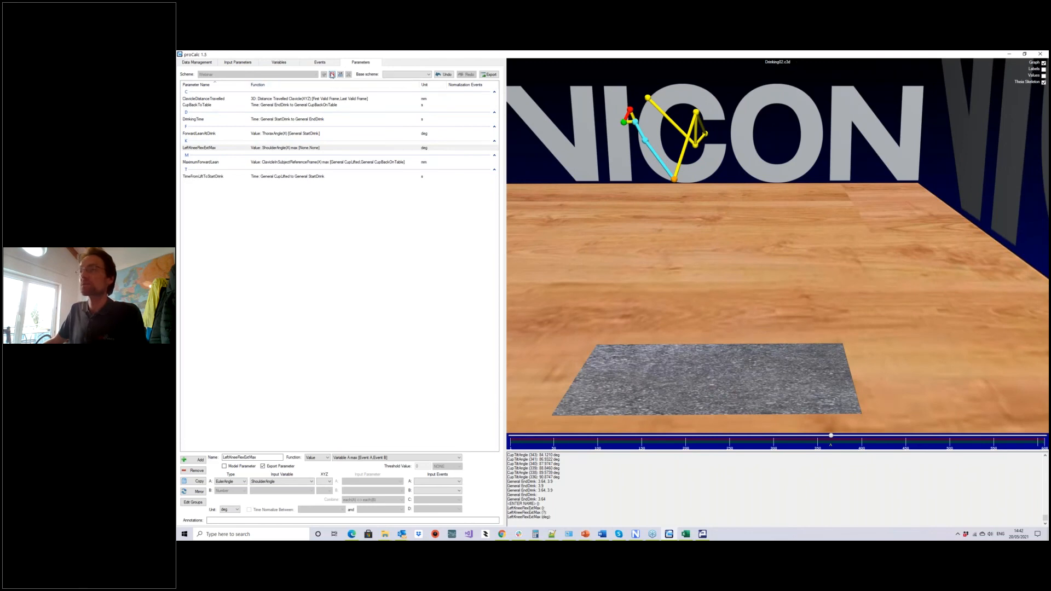
{"action": "left_click", "coordinate": [332, 74]}
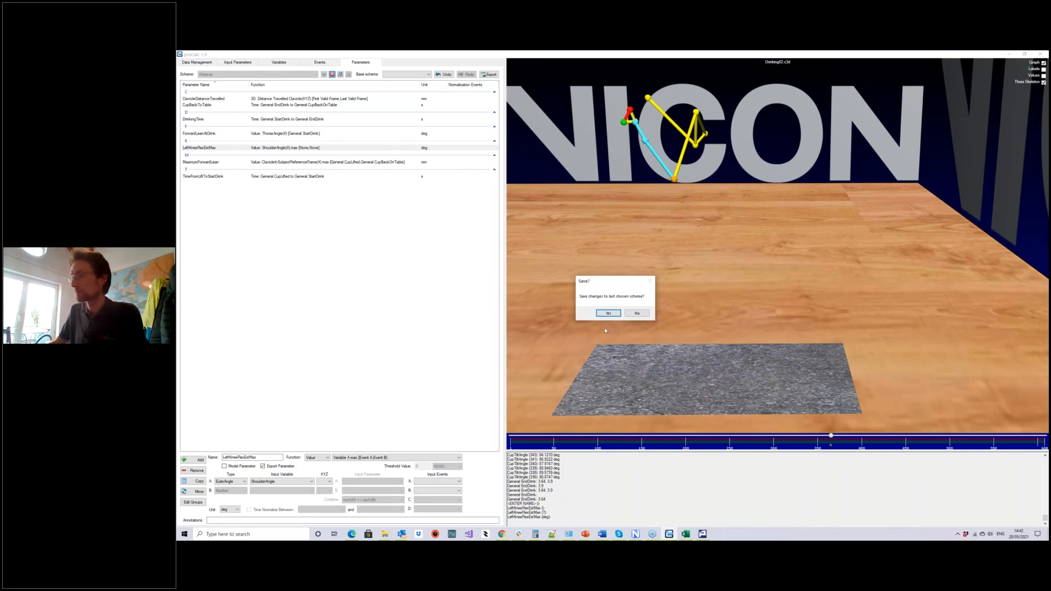
{"action": "left_click", "coordinate": [638, 313]}
Create a new input parameters scheme named Webinar.
{"action": "left_click", "coordinate": [245, 63]}
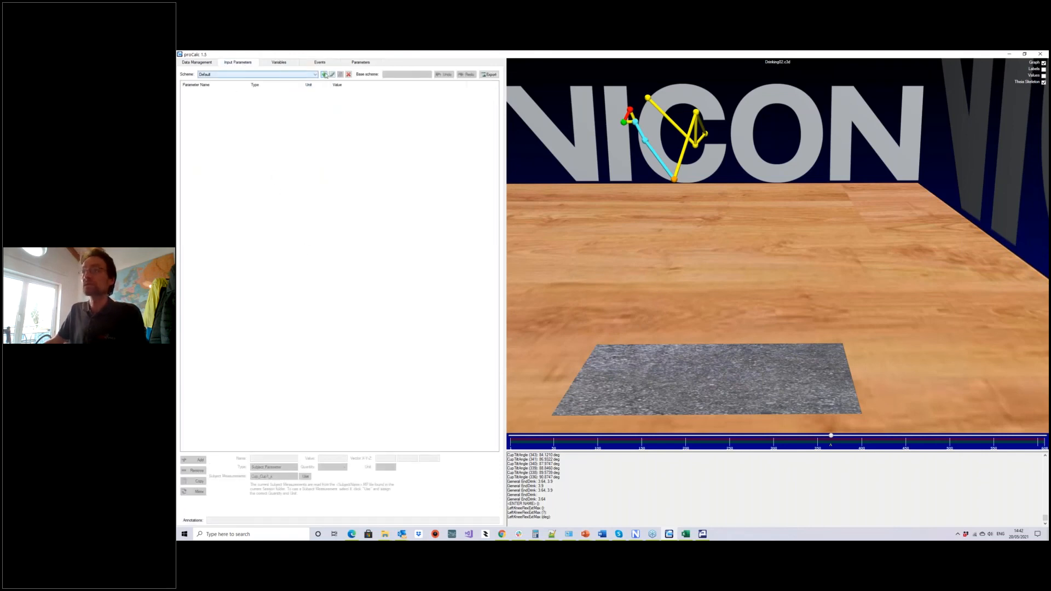
{"action": "left_click", "coordinate": [324, 75]}
{"action": "type", "text": "W"}
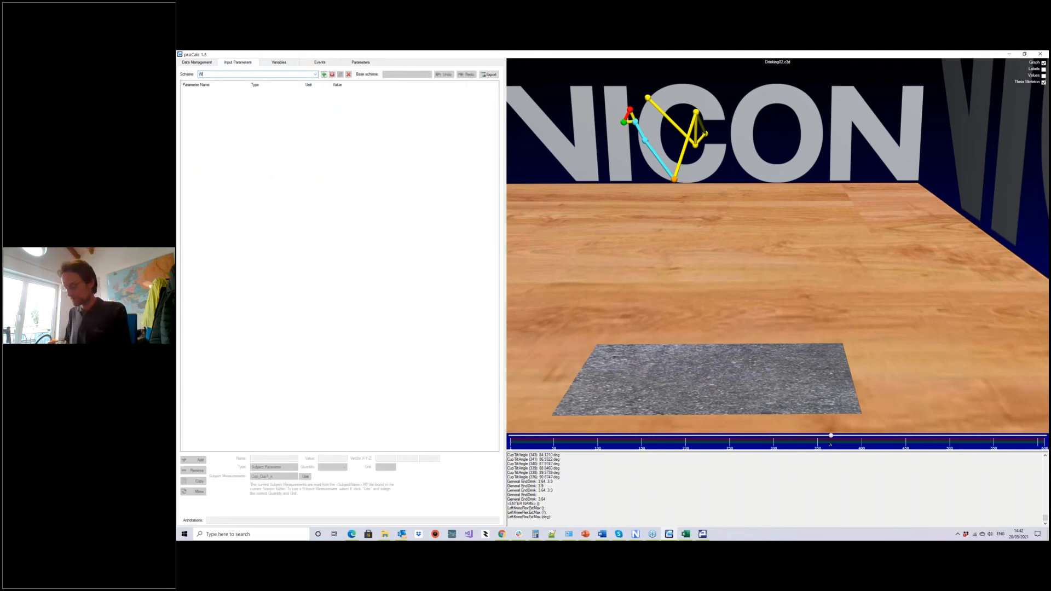
{"action": "type", "text": "ebinar"}
{"action": "key", "text": "Return"}
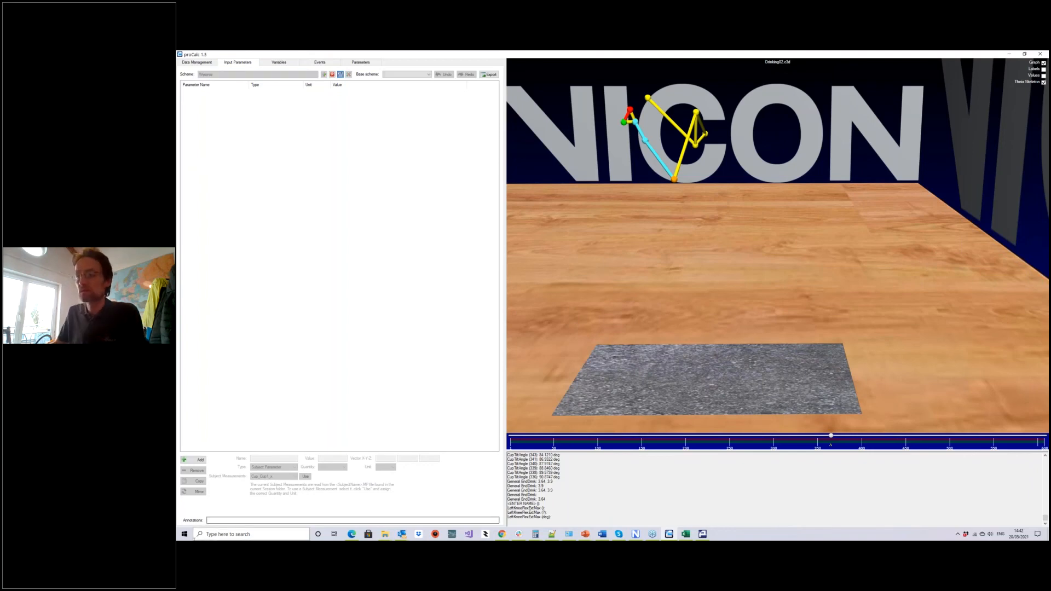
Add a constant input parameter named PI with the value 3.14.
{"action": "left_click", "coordinate": [200, 459]}
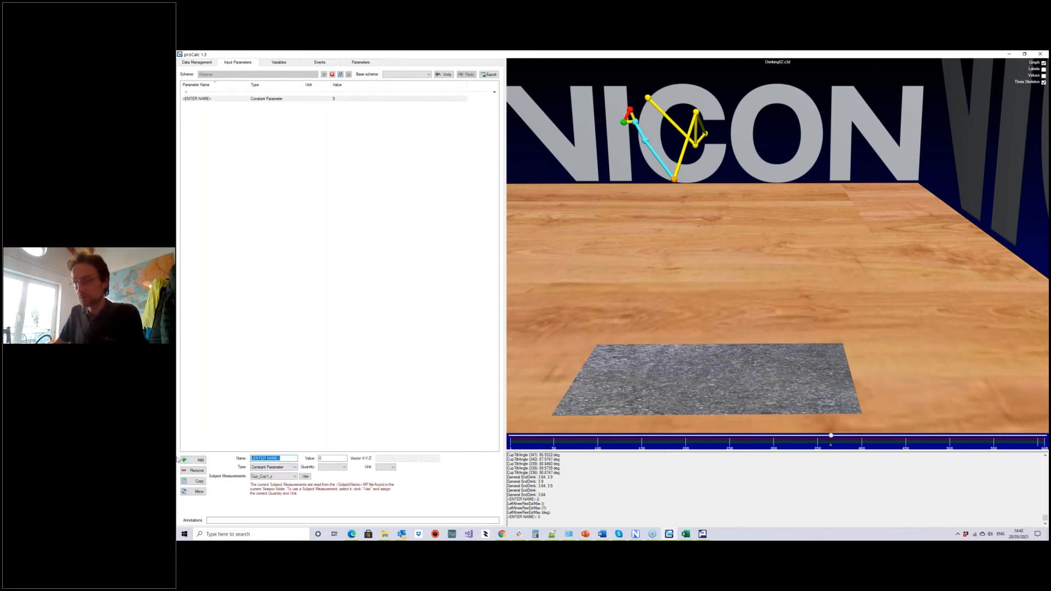
{"action": "type", "text": "P"}
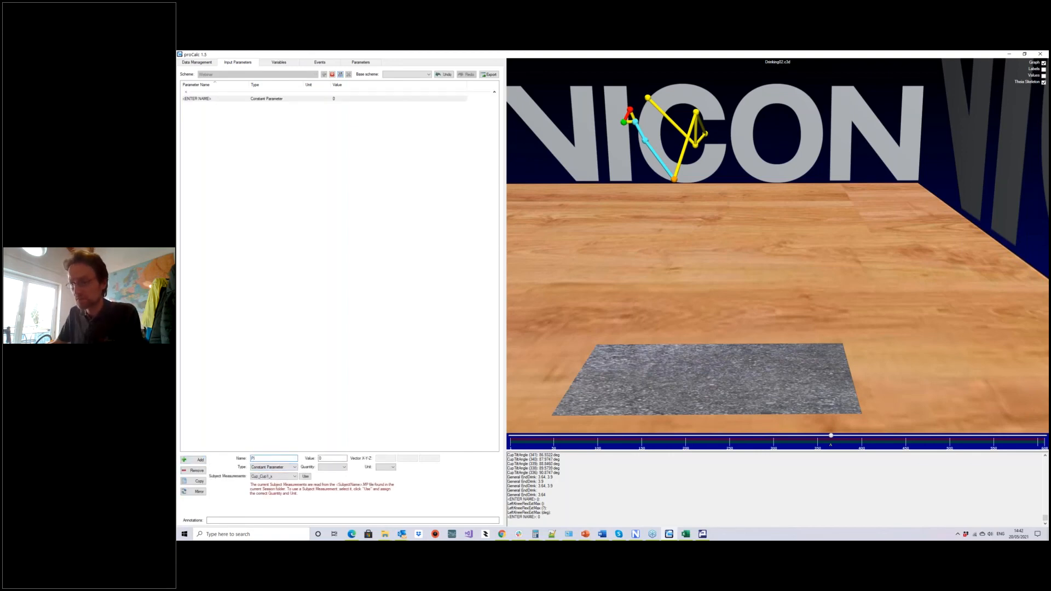
{"action": "type", "text": "i"}
{"action": "left_click", "coordinate": [287, 468]}
{"action": "left_click", "coordinate": [287, 469]}
{"action": "key", "text": "Tab"}
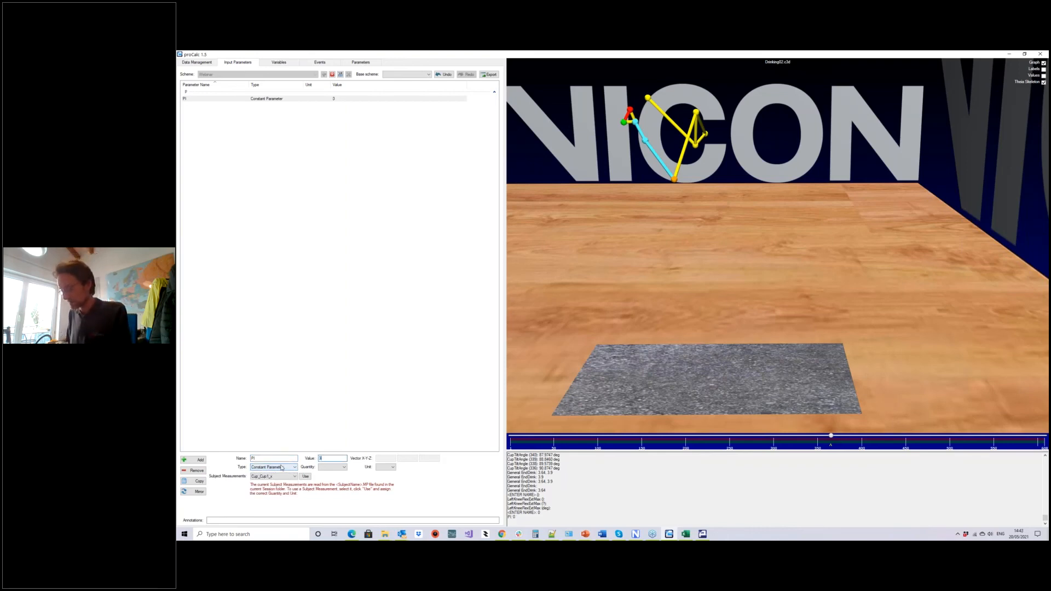
{"action": "type", "text": "3.14"}
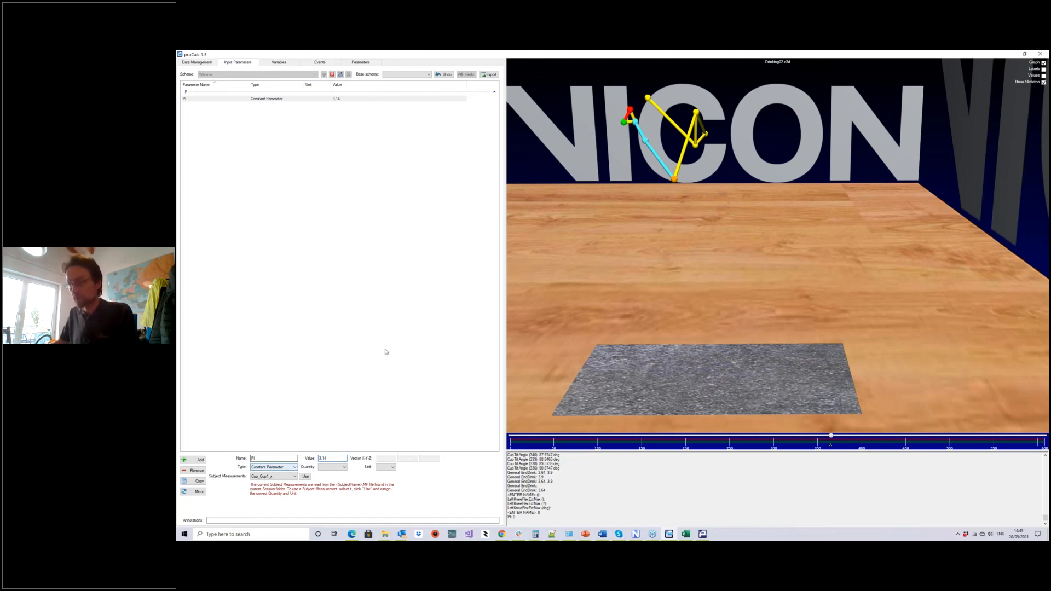
Check the quantity and unit choices for PI, leave both blank, and save the Webinar input parameters scheme.
{"action": "left_click", "coordinate": [340, 468]}
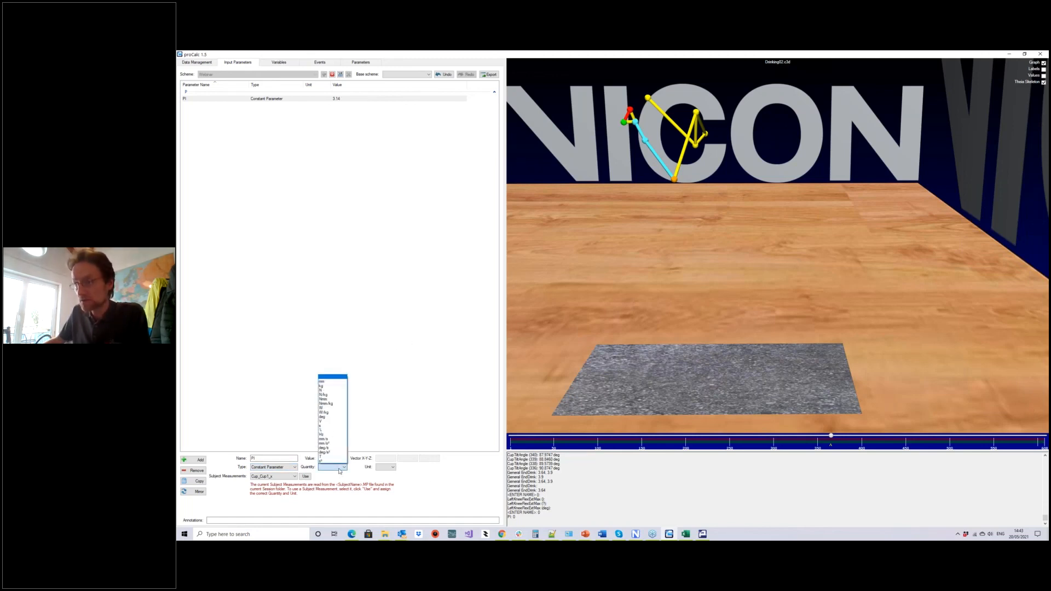
{"action": "left_click", "coordinate": [329, 384]}
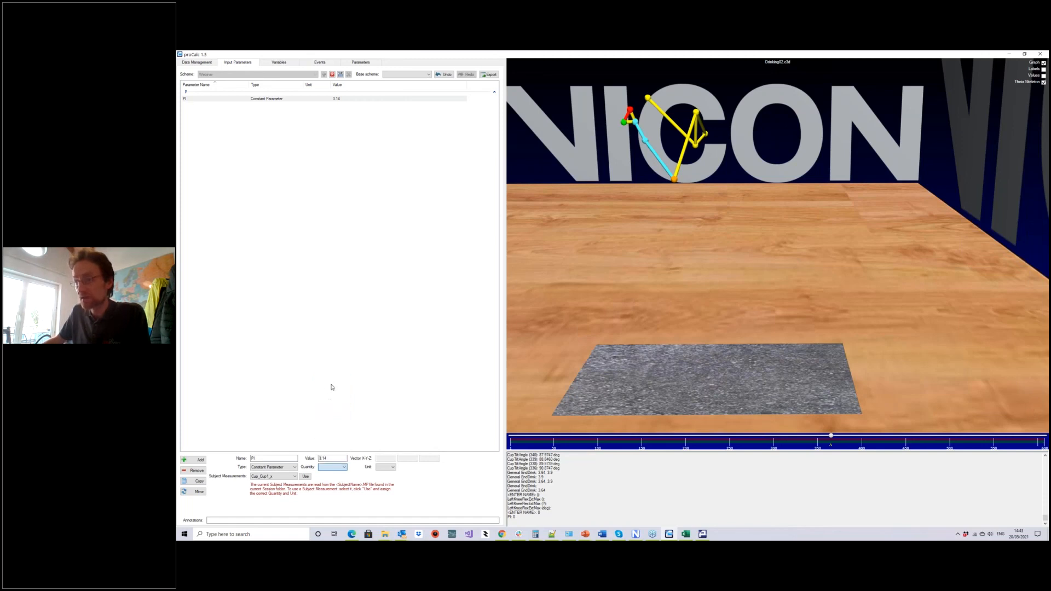
{"action": "left_click", "coordinate": [392, 467]}
{"action": "left_click", "coordinate": [389, 478]}
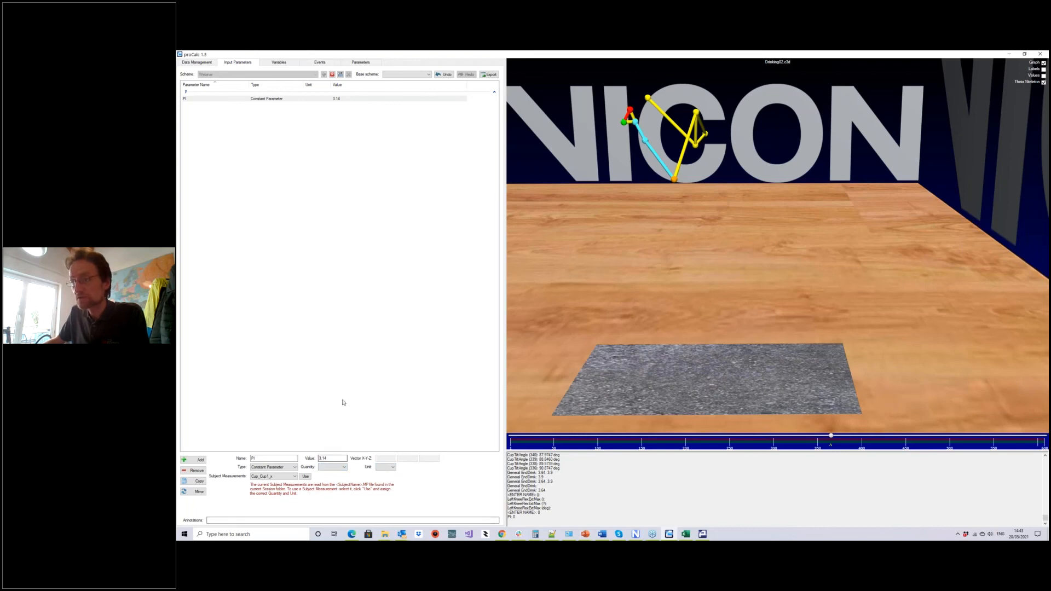
{"action": "left_click", "coordinate": [278, 102]}
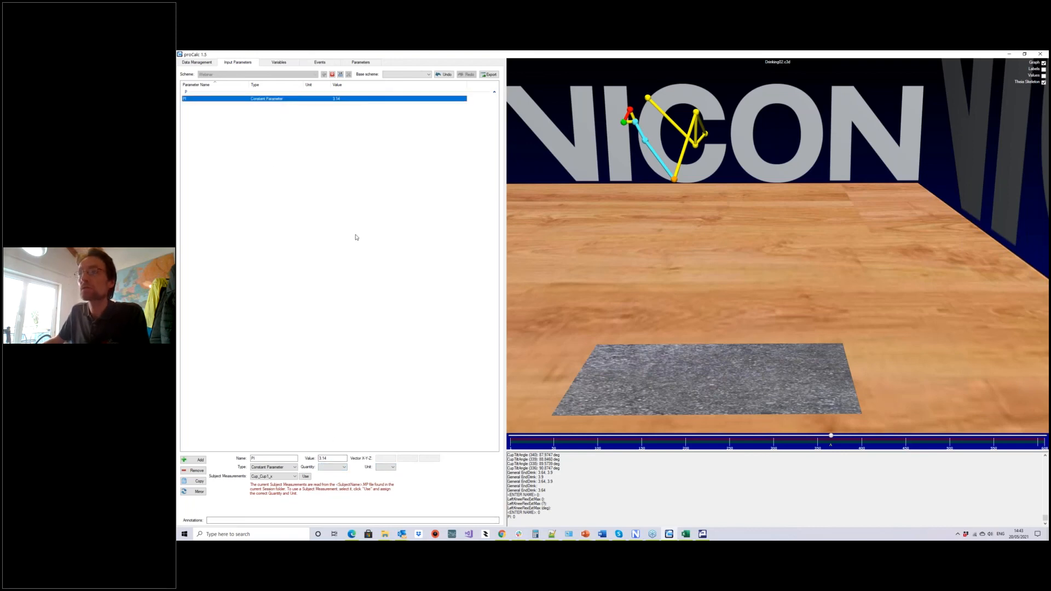
{"action": "left_click", "coordinate": [340, 75]}
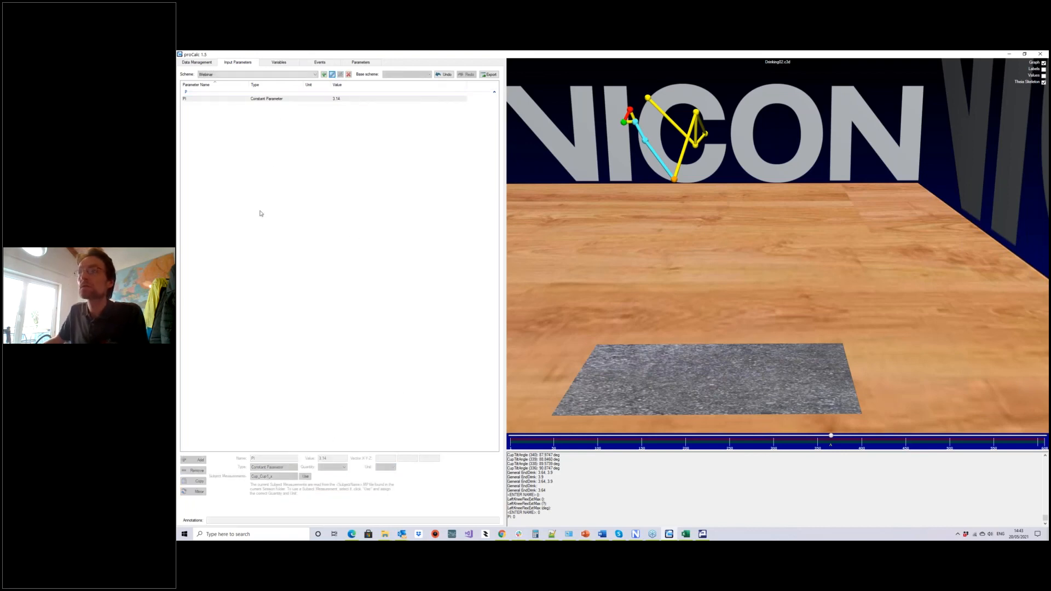
{"action": "left_click", "coordinate": [200, 100]}
Open the Webinar variables scheme for editing and add a variable named TwoPI.
{"action": "left_click", "coordinate": [279, 63]}
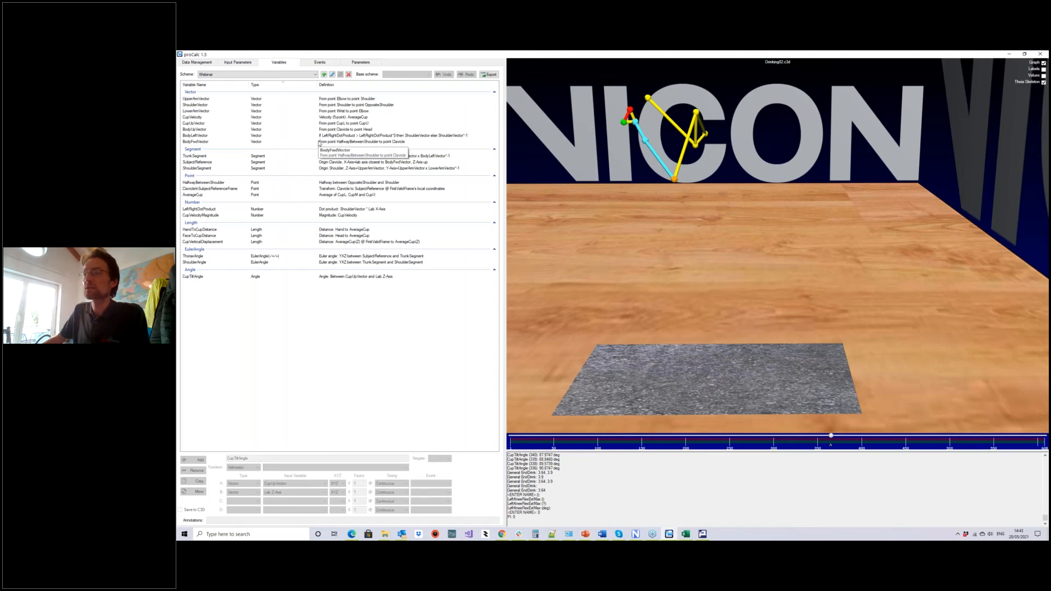
{"action": "left_click", "coordinate": [332, 75]}
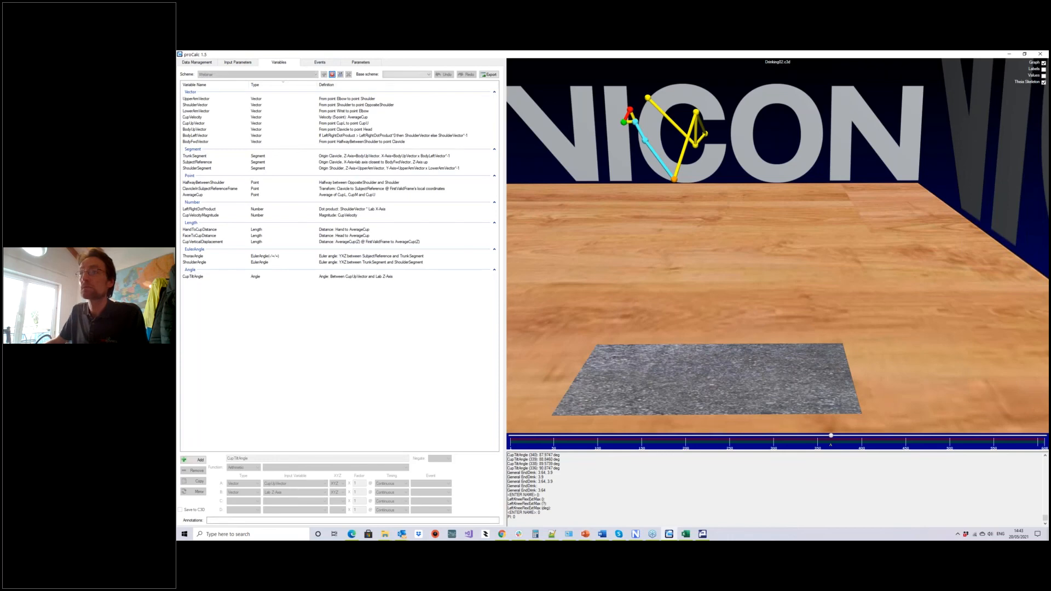
{"action": "left_click", "coordinate": [194, 460]}
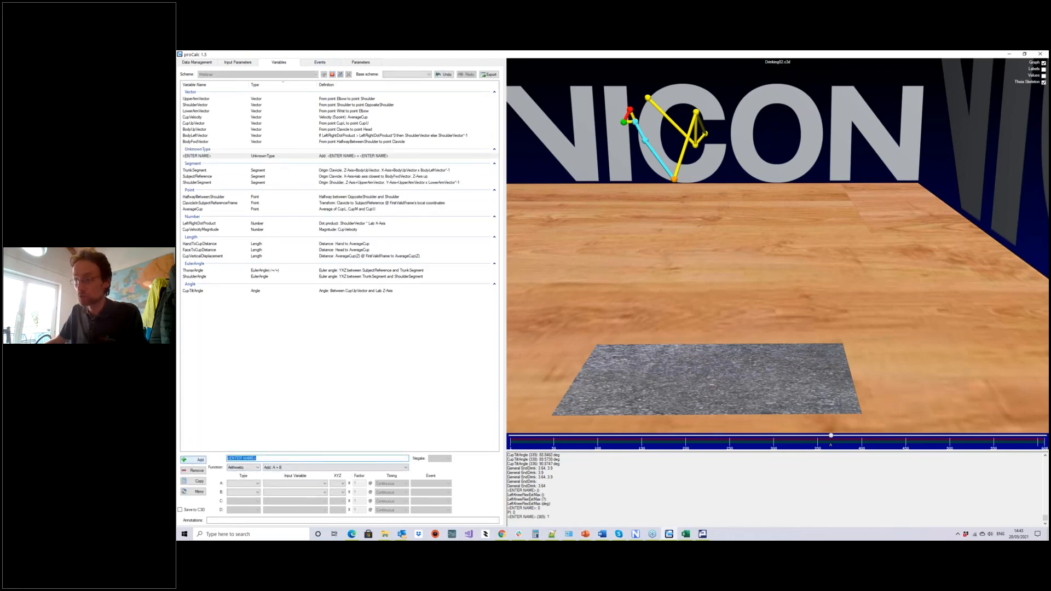
{"action": "type", "text": "TwoPI"}
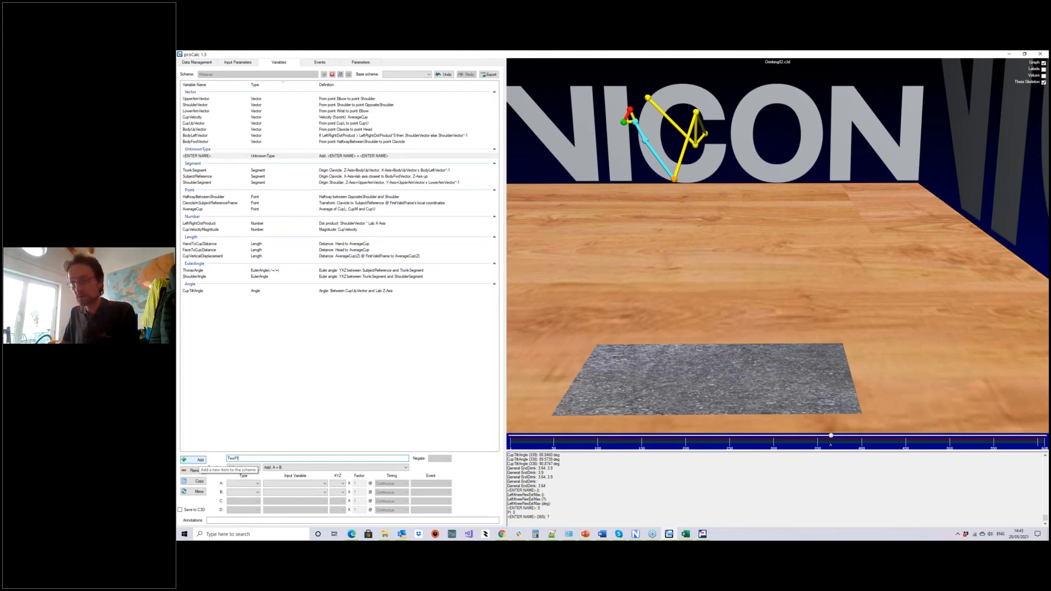
Set the type of TwoPI's inputs A and B to Number and check the type and variable choices.
{"action": "left_click", "coordinate": [244, 483]}
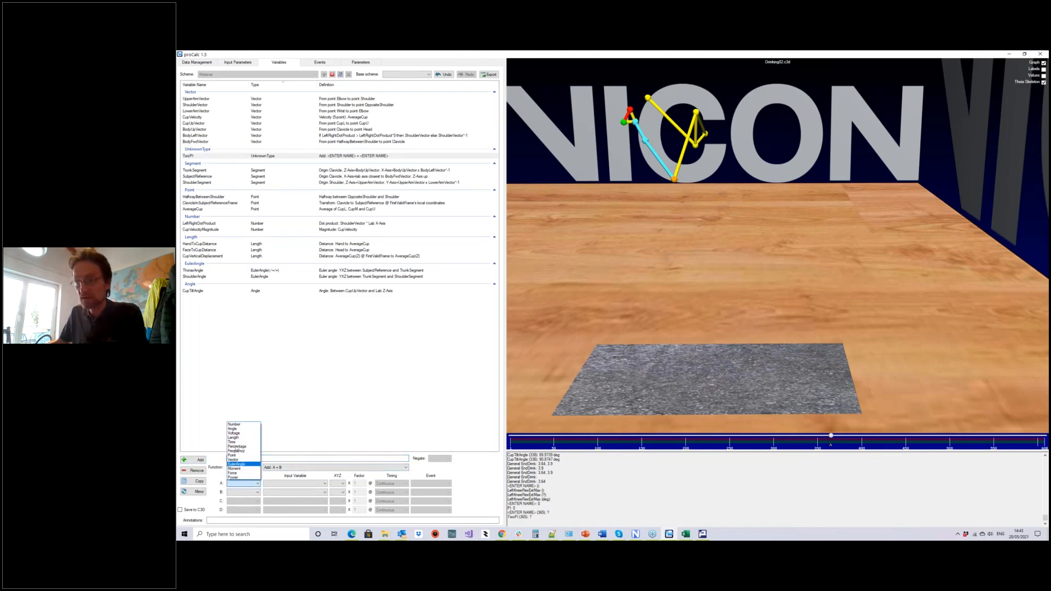
{"action": "left_click", "coordinate": [234, 425]}
{"action": "left_click", "coordinate": [244, 492]}
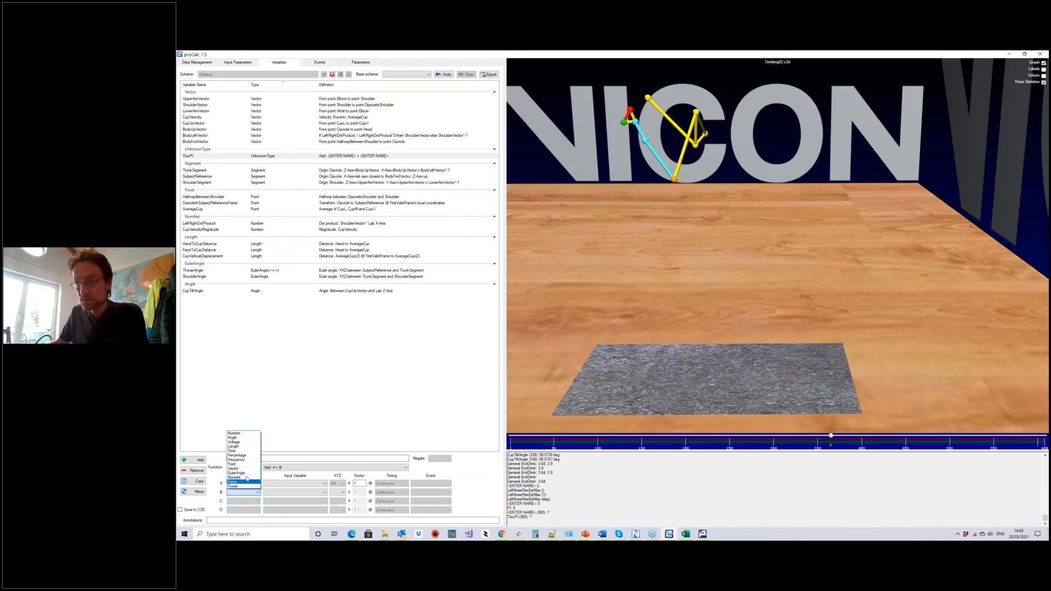
{"action": "left_click", "coordinate": [235, 433]}
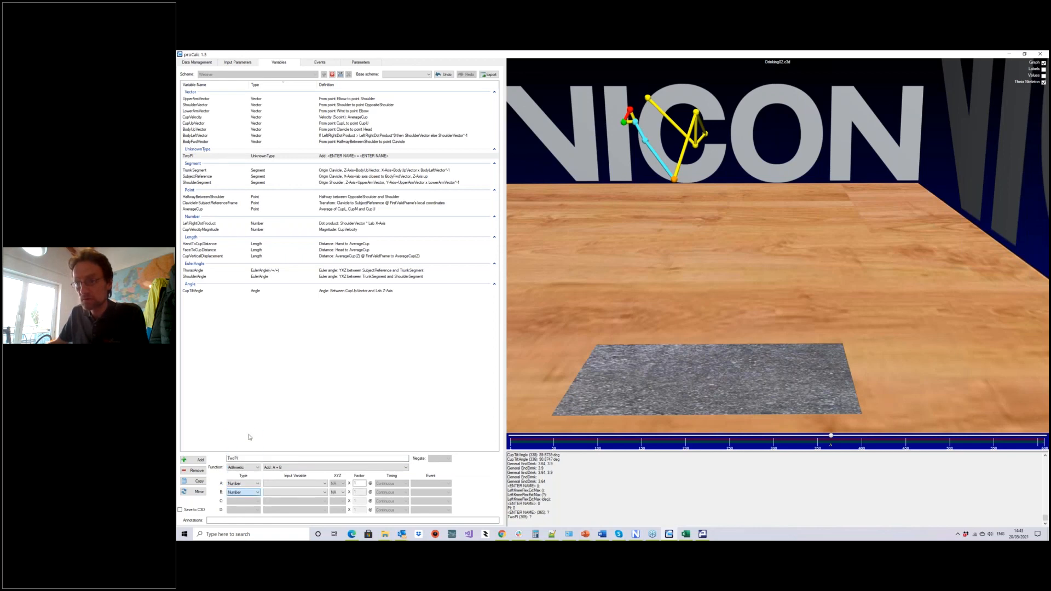
{"action": "left_click", "coordinate": [279, 484]}
{"action": "left_click", "coordinate": [278, 486]}
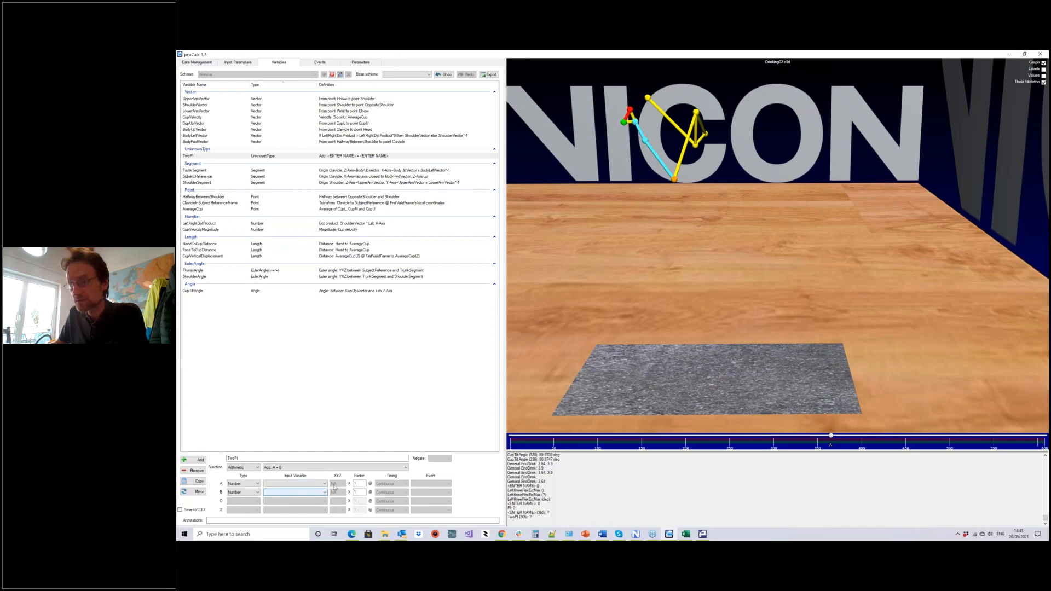
{"action": "left_click", "coordinate": [239, 484]}
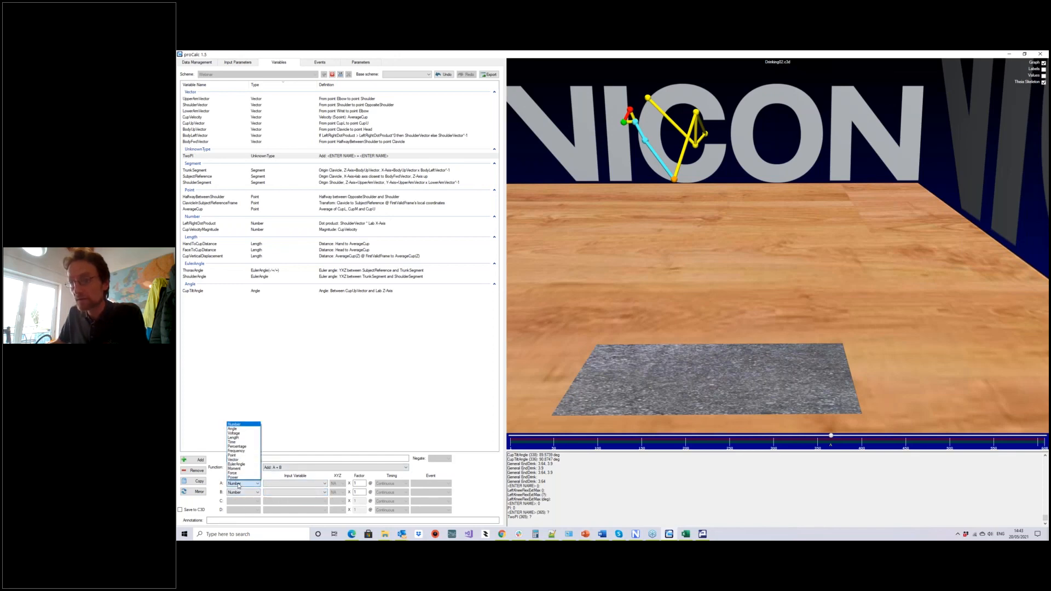
{"action": "left_click", "coordinate": [238, 486]}
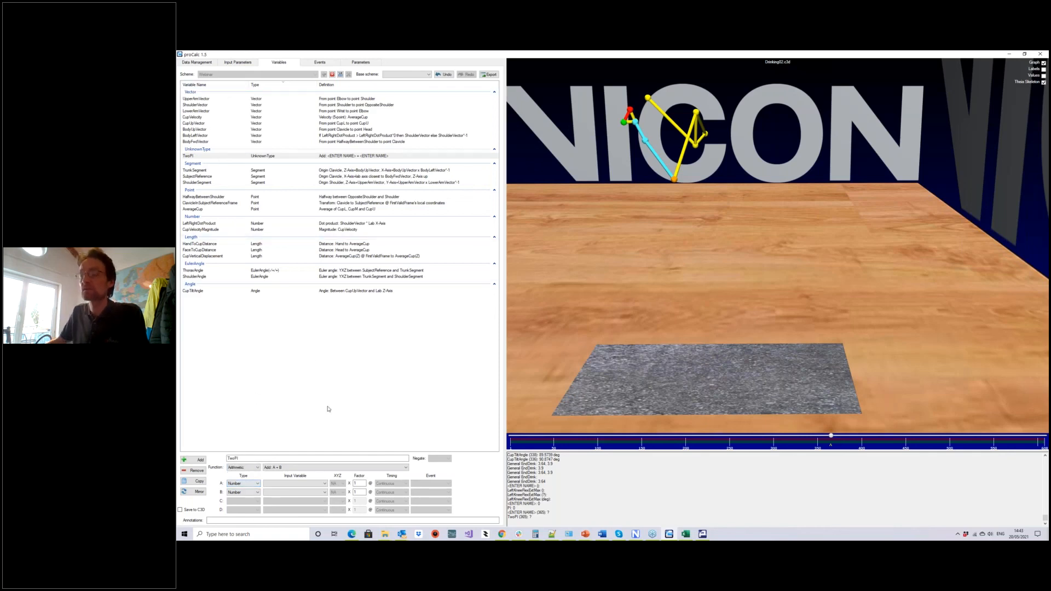
Use CupVelocityMagnitude as both input A and input B of the TwoPI addition.
{"action": "left_click", "coordinate": [291, 485]}
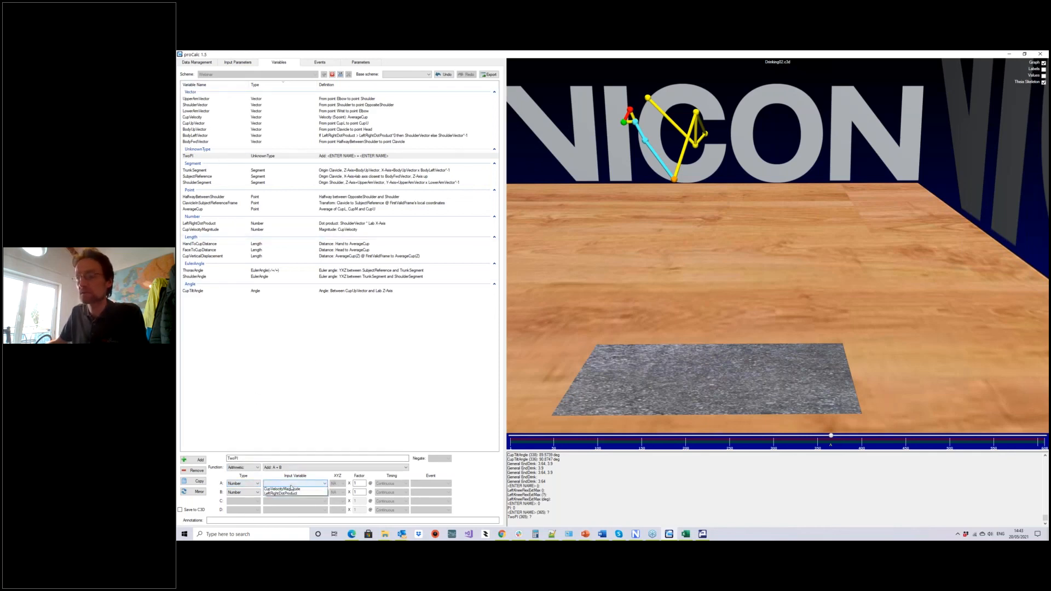
{"action": "left_click", "coordinate": [290, 494]}
{"action": "left_click", "coordinate": [289, 492]}
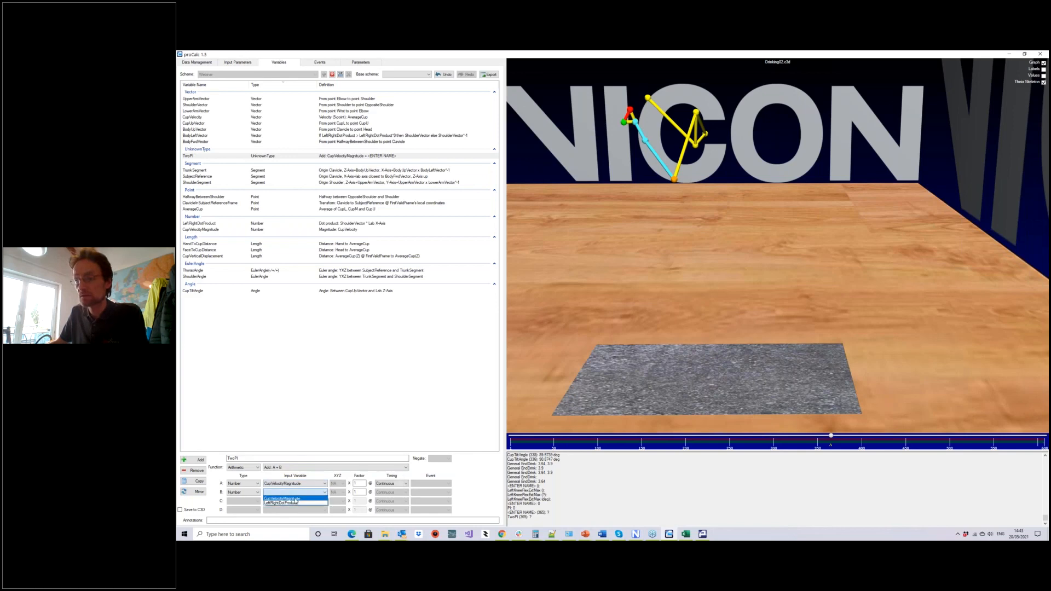
{"action": "left_click", "coordinate": [292, 500]}
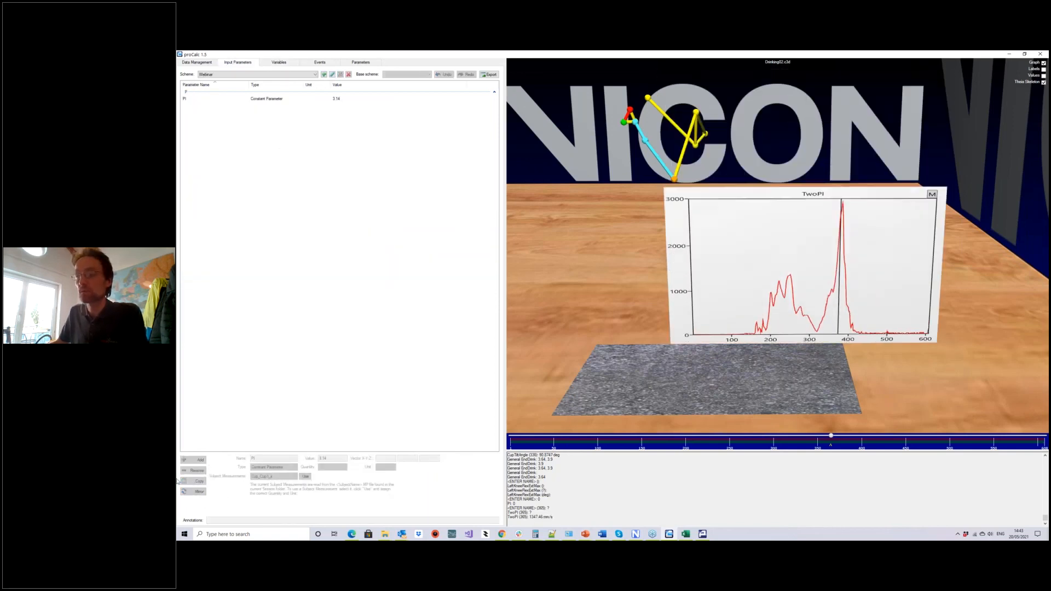
Reopen the Webinar input parameters scheme for editing and set the quantity of PI to mm.
{"action": "left_click", "coordinate": [331, 74]}
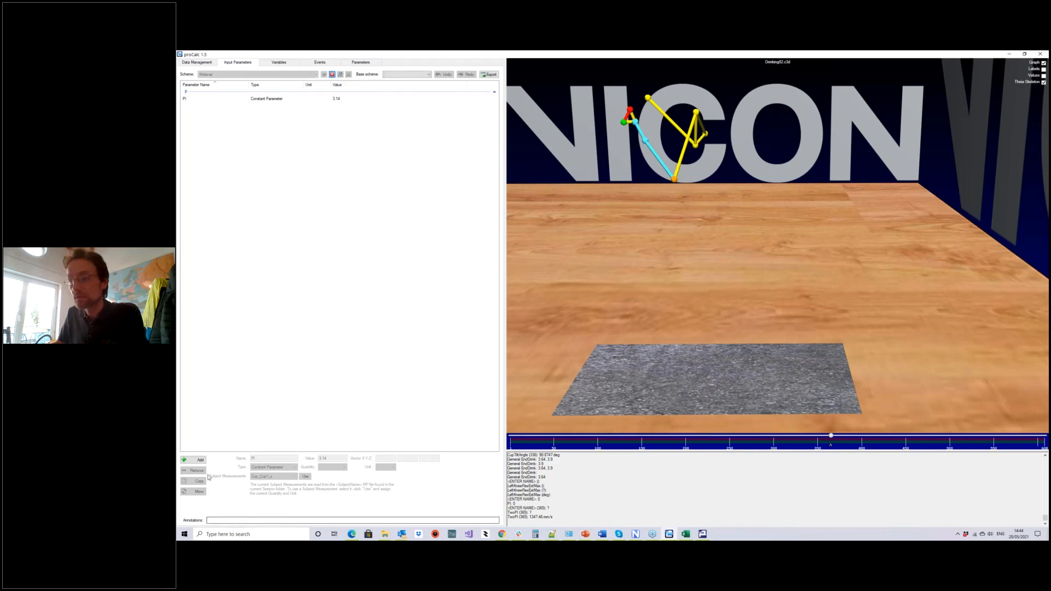
{"action": "left_click", "coordinate": [206, 99]}
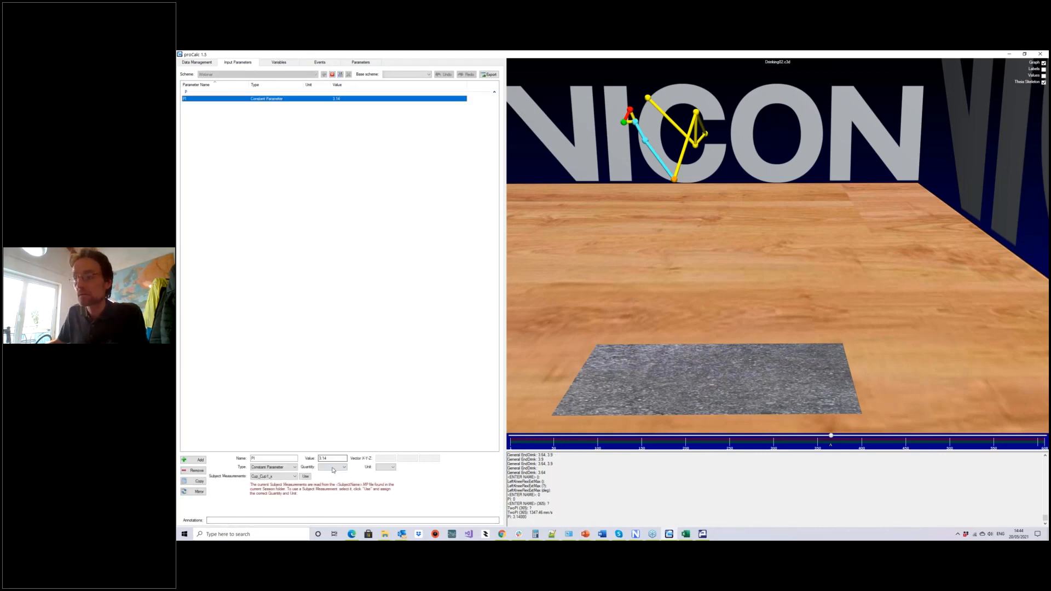
{"action": "left_click", "coordinate": [331, 469]}
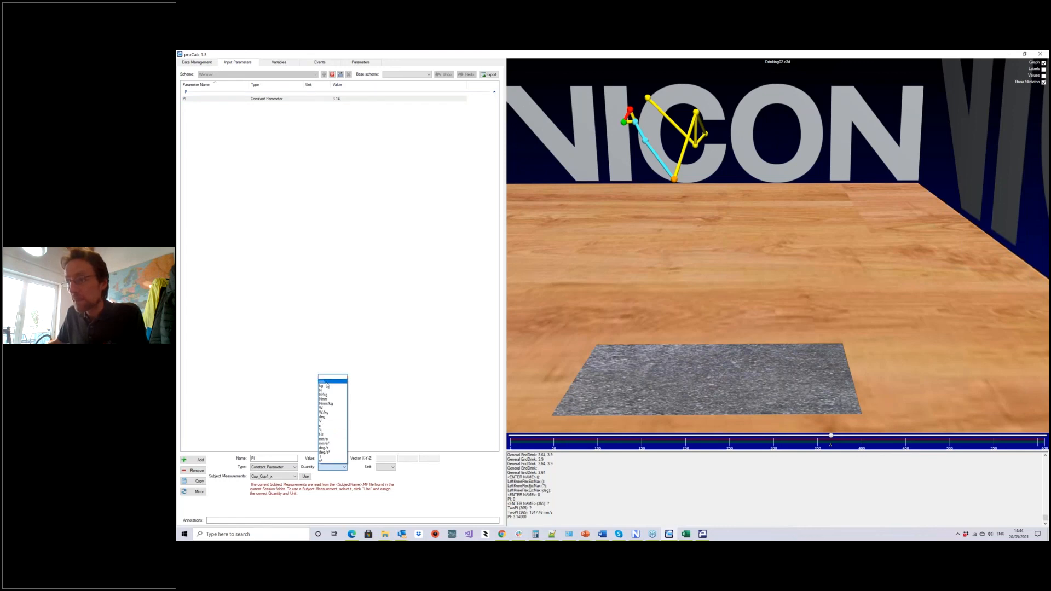
{"action": "left_click", "coordinate": [326, 380]}
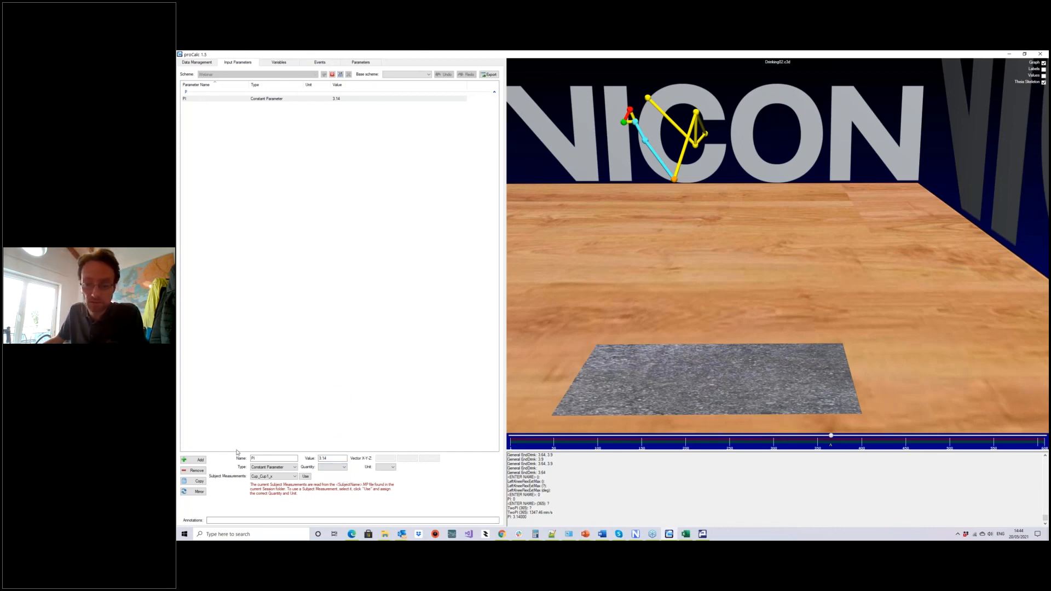
{"action": "left_click", "coordinate": [330, 468]}
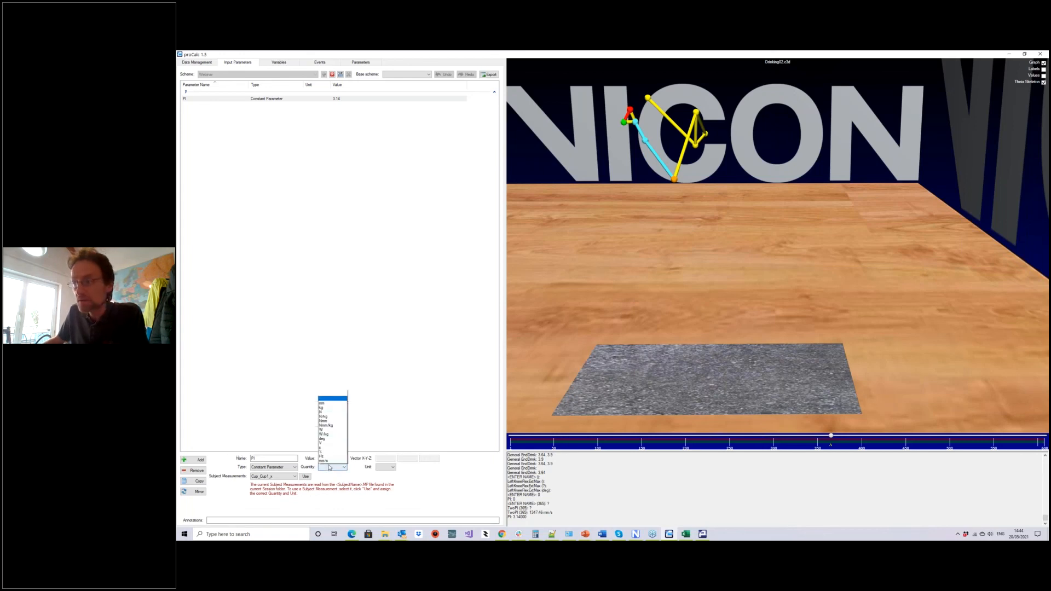
{"action": "left_click", "coordinate": [321, 383]}
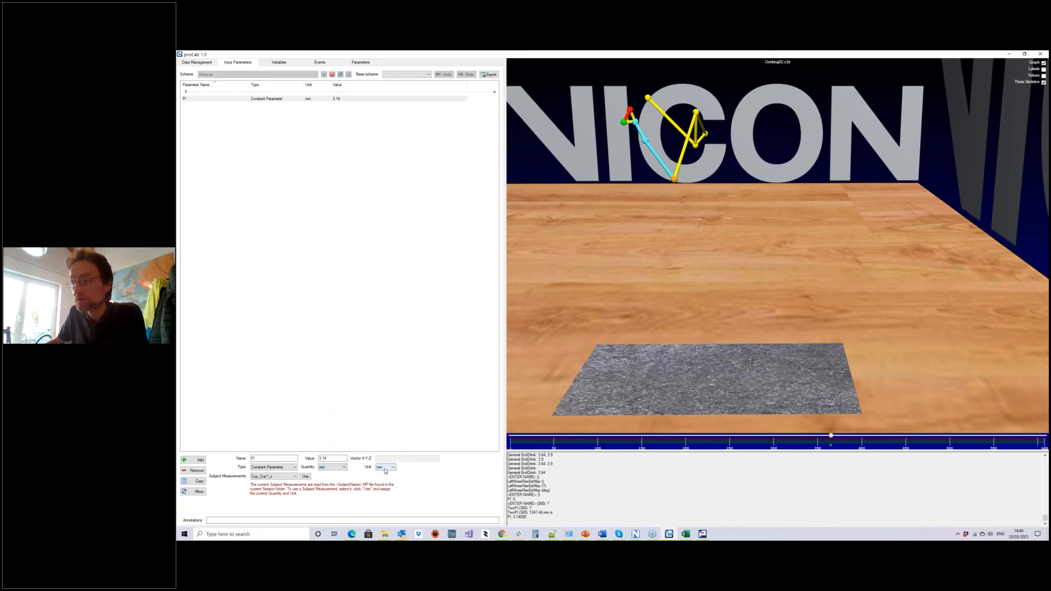
Look through the quantity and unit options for PI, try kg as the quantity, and return it to mm.
{"action": "left_click", "coordinate": [326, 469]}
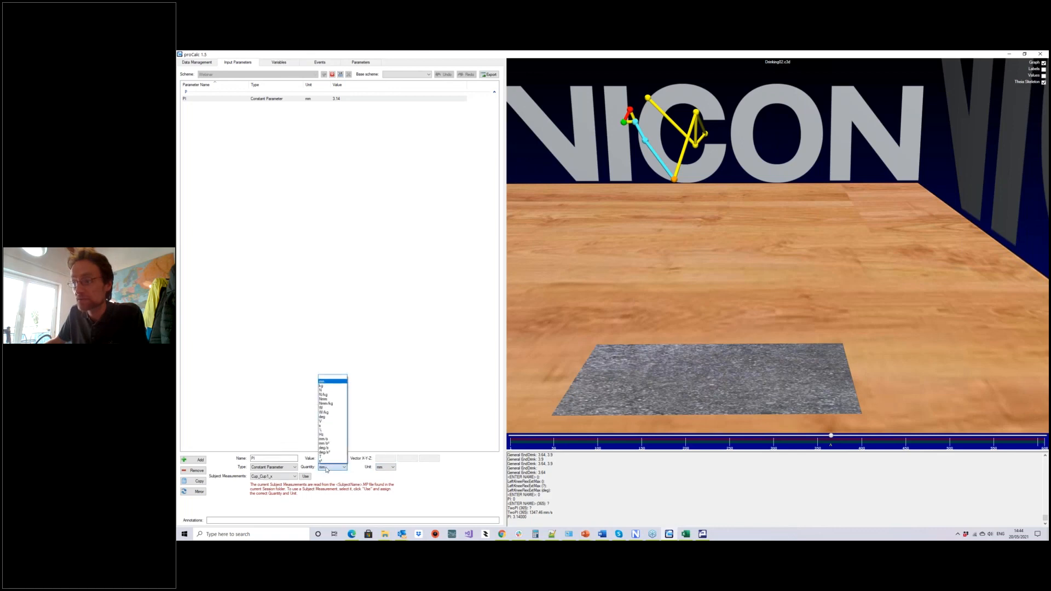
{"action": "left_click", "coordinate": [326, 469]}
{"action": "left_click", "coordinate": [385, 468]}
{"action": "left_click", "coordinate": [384, 473]}
{"action": "left_click", "coordinate": [335, 467]}
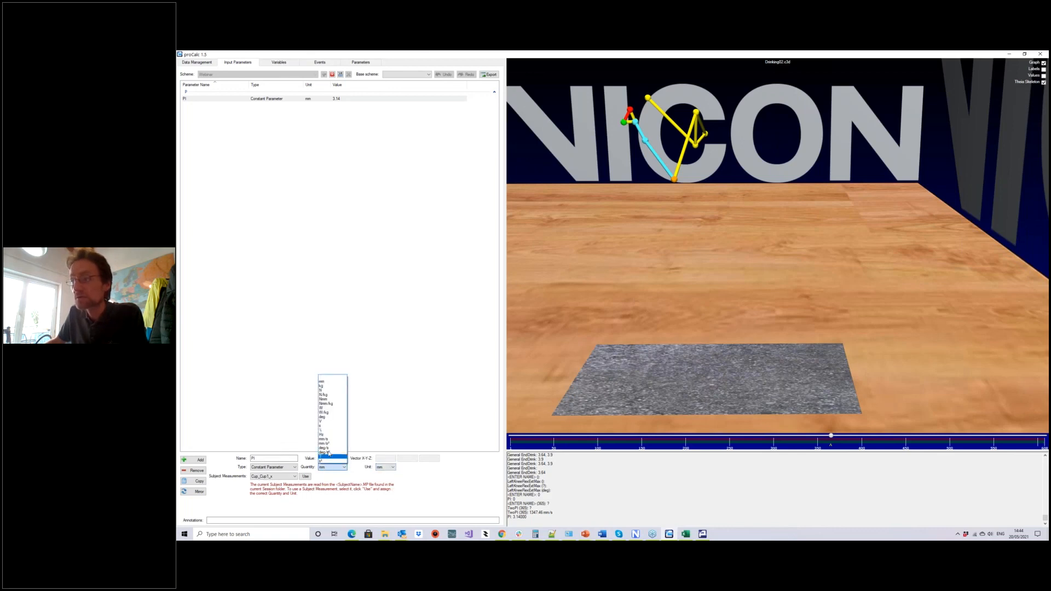
{"action": "left_click", "coordinate": [332, 387]}
{"action": "left_click", "coordinate": [332, 467]}
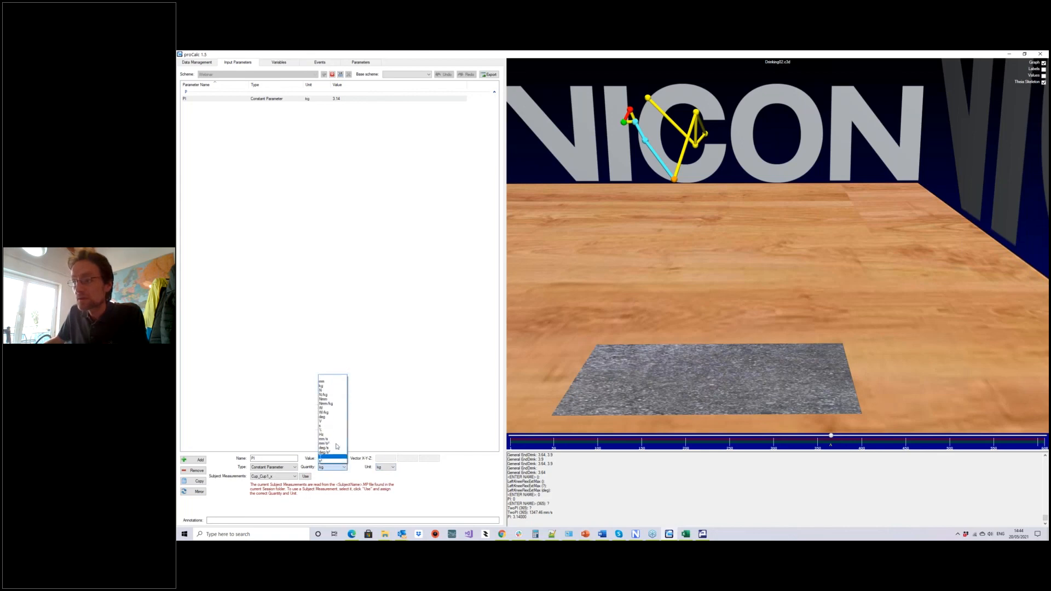
{"action": "left_click", "coordinate": [334, 381]}
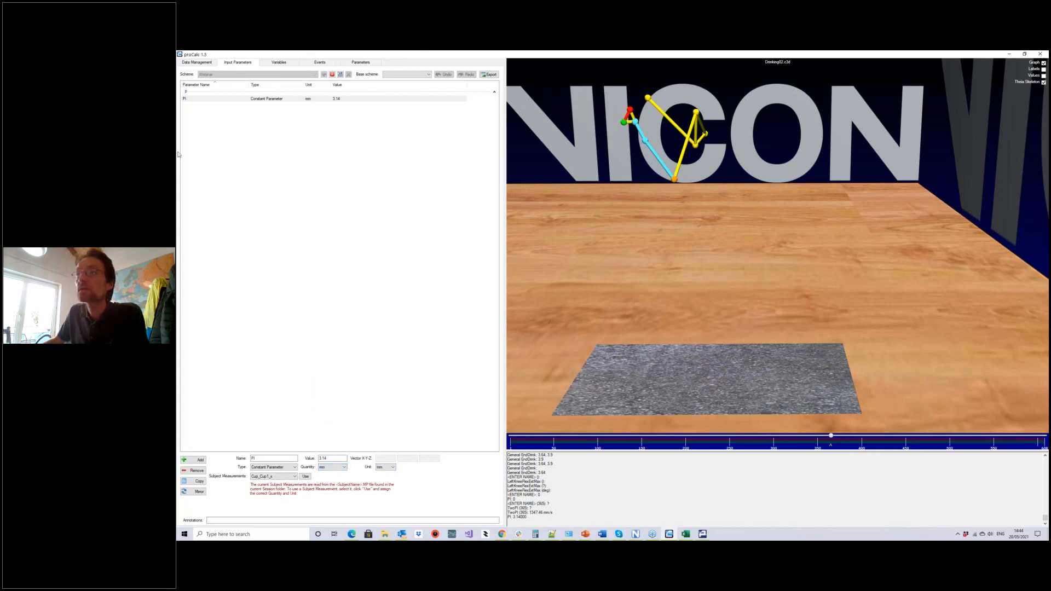
Save the input parameters scheme and open the Webinar variables scheme for editing.
{"action": "left_click", "coordinate": [340, 75]}
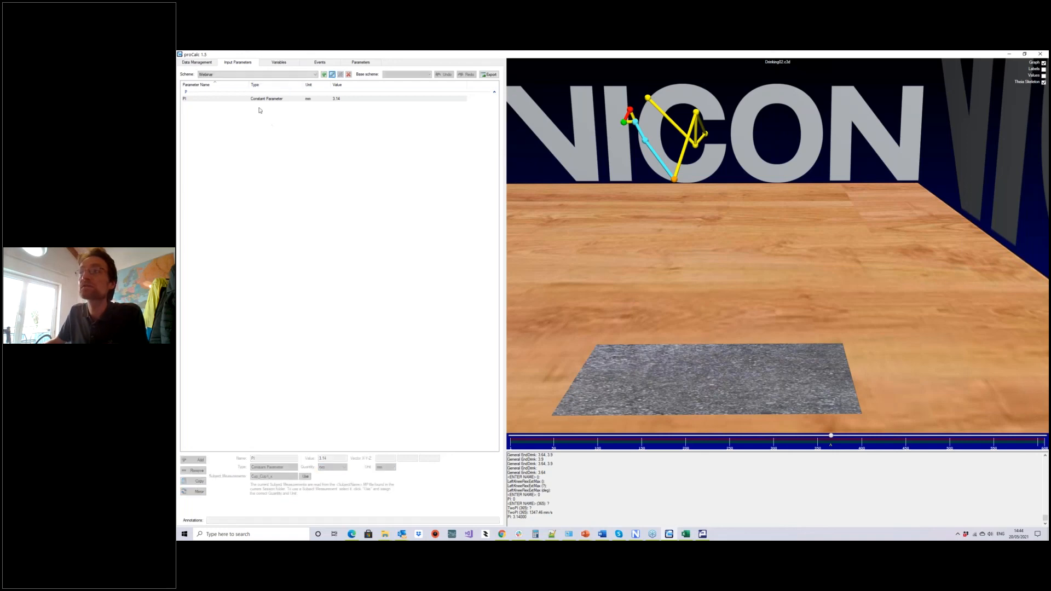
{"action": "left_click", "coordinate": [278, 62]}
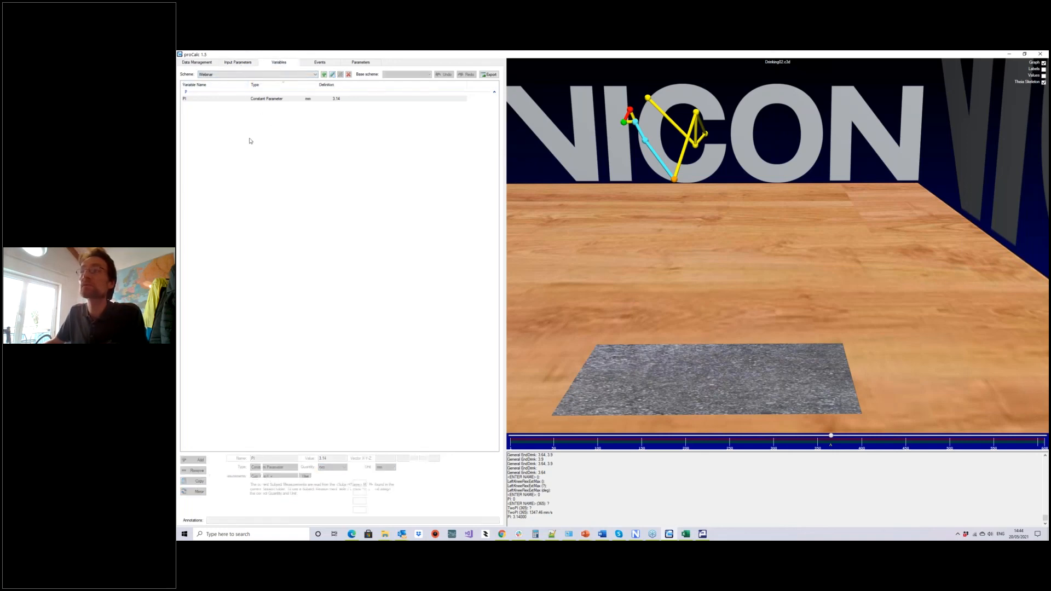
{"action": "left_click", "coordinate": [330, 75]}
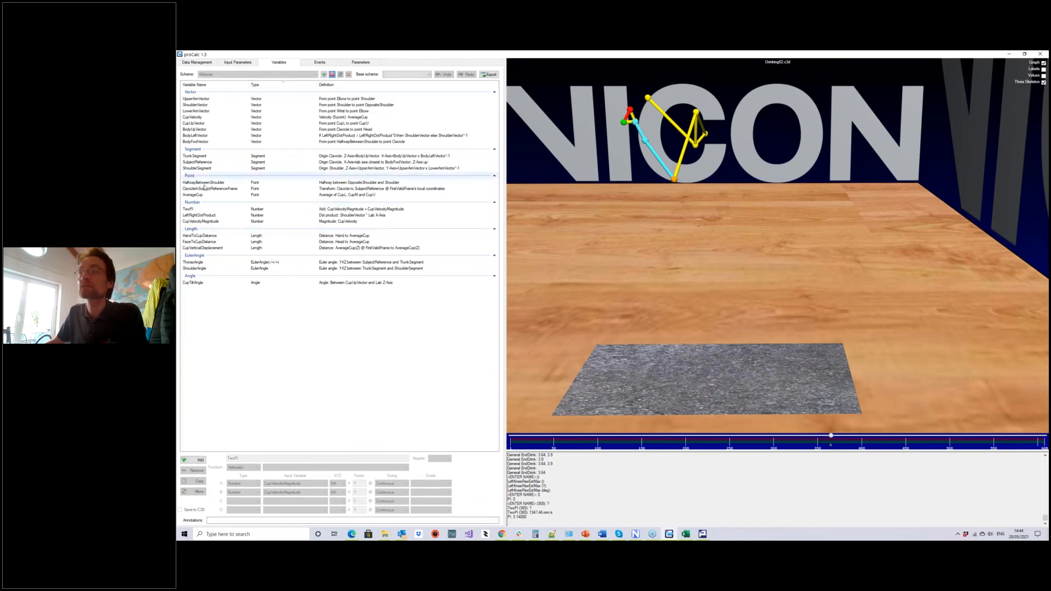
Set the type of TwoPI's input A to Length and use PI as its input variable.
{"action": "left_click", "coordinate": [196, 211]}
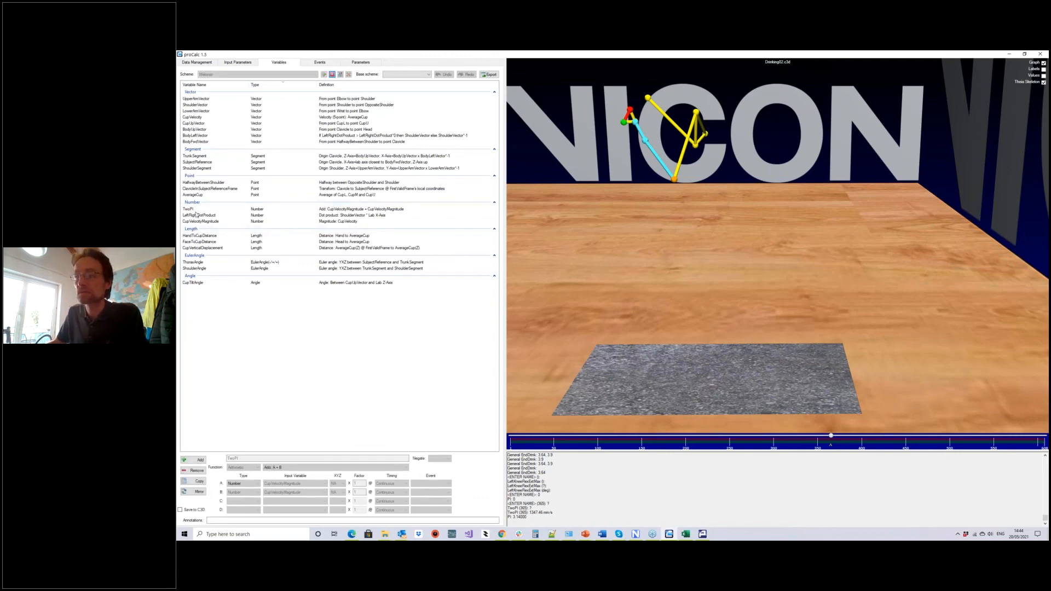
{"action": "left_click", "coordinate": [243, 483]}
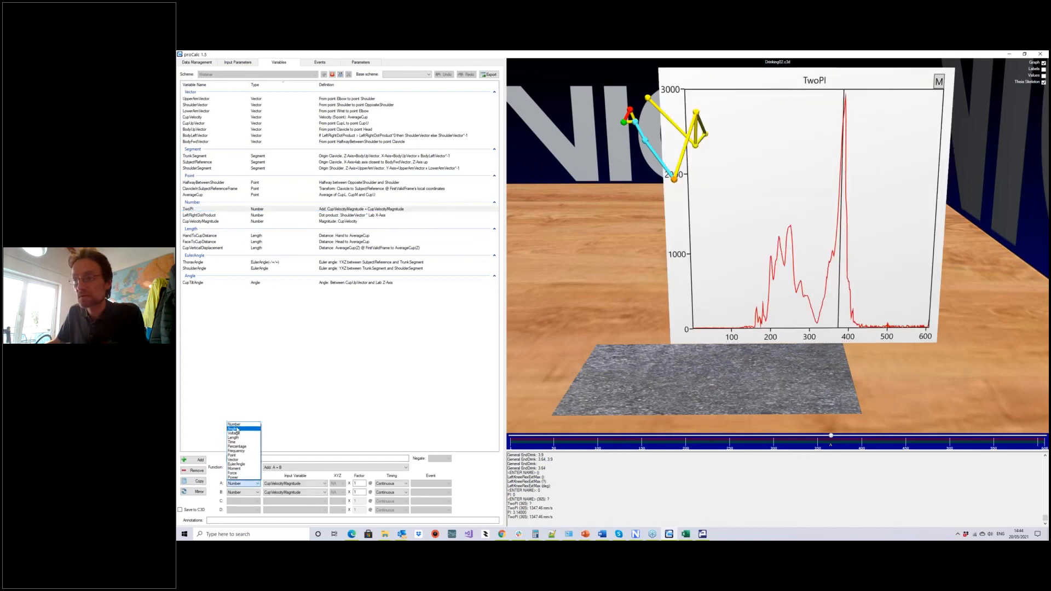
{"action": "left_click", "coordinate": [236, 439]}
{"action": "left_click", "coordinate": [323, 484]}
{"action": "left_click", "coordinate": [282, 507]}
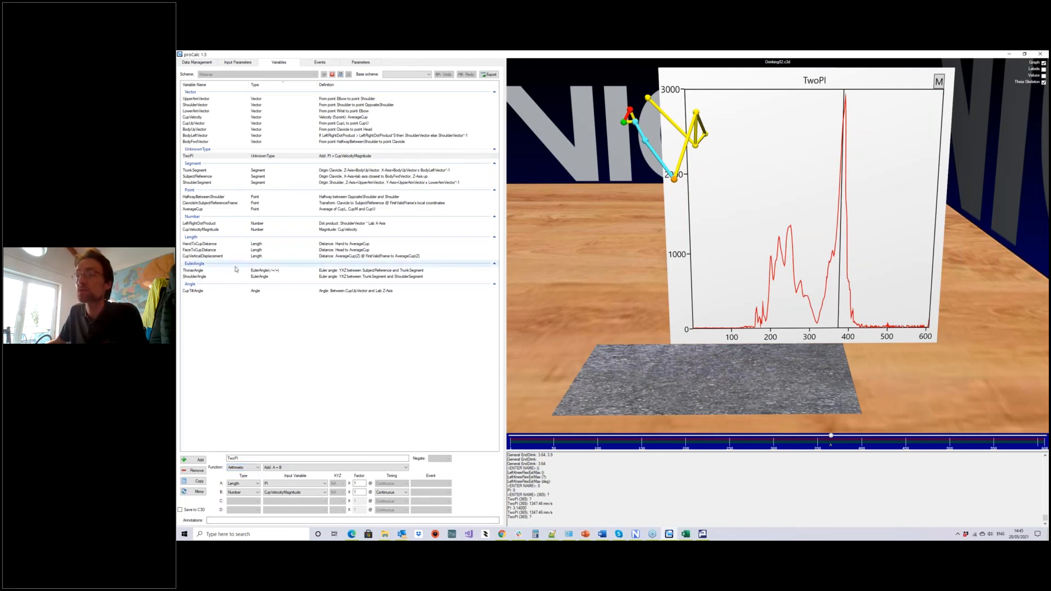
Change ThoraxAngle's function to the continuous Euler angle YZX between A and B.
{"action": "left_click", "coordinate": [204, 271]}
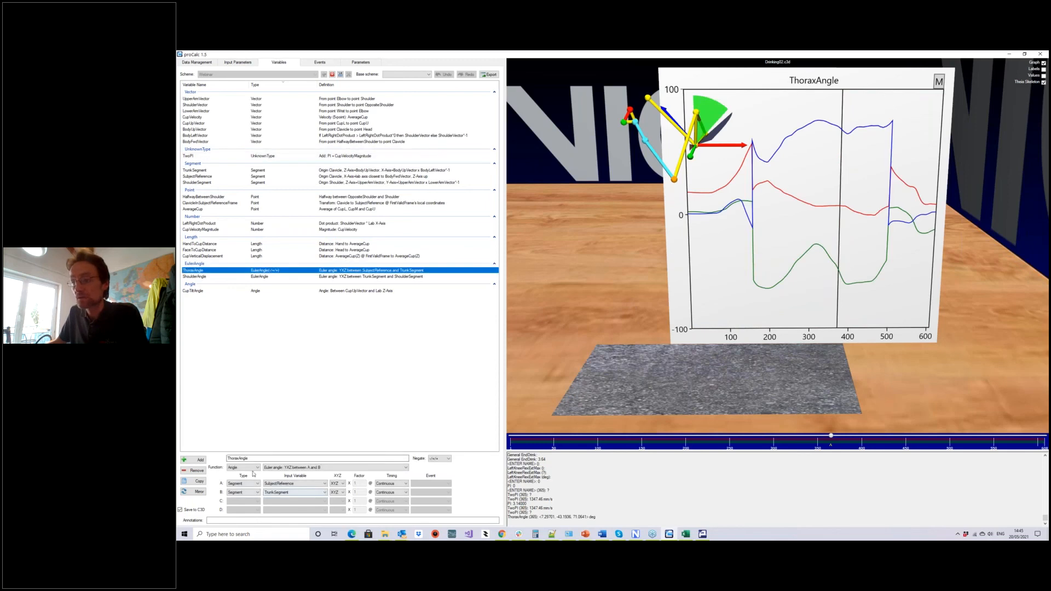
{"action": "left_click", "coordinate": [289, 468]}
{"action": "left_click", "coordinate": [301, 513]}
Try out different negate sign combinations for the components of ThoraxAngle.
{"action": "left_click", "coordinate": [439, 459]}
{"action": "left_click", "coordinate": [440, 463]}
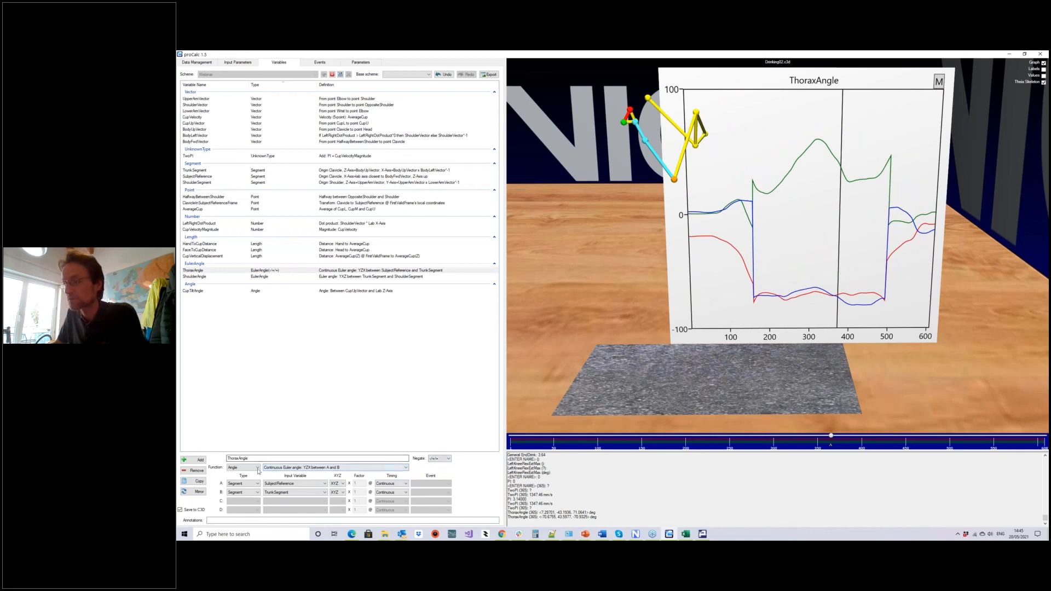
{"action": "left_click", "coordinate": [446, 460]}
{"action": "left_click", "coordinate": [444, 467]}
{"action": "left_click", "coordinate": [445, 459]}
{"action": "left_click", "coordinate": [440, 469]}
{"action": "left_click", "coordinate": [444, 459]}
{"action": "left_click", "coordinate": [438, 473]}
{"action": "left_click", "coordinate": [444, 459]}
{"action": "left_click", "coordinate": [441, 483]}
{"action": "left_click", "coordinate": [445, 459]}
{"action": "left_click", "coordinate": [442, 487]}
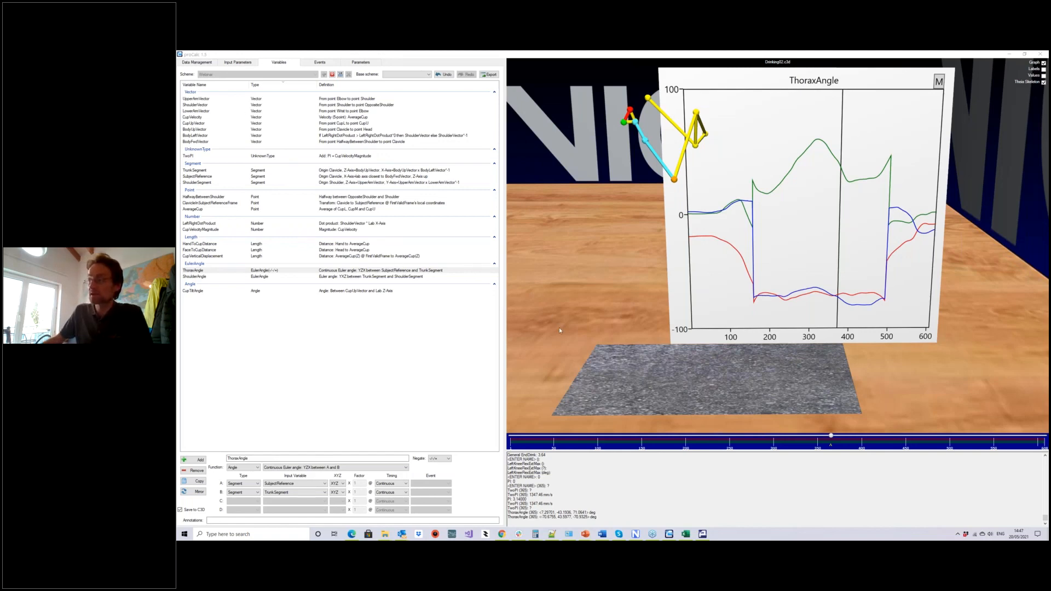
{"action": "mouse_move", "coordinate": [564, 331]}
{"action": "left_mouse_down"}
{"action": "mouse_move", "coordinate": [565, 308]}
{"action": "mouse_move", "coordinate": [575, 319]}
{"action": "left_mouse_up"}
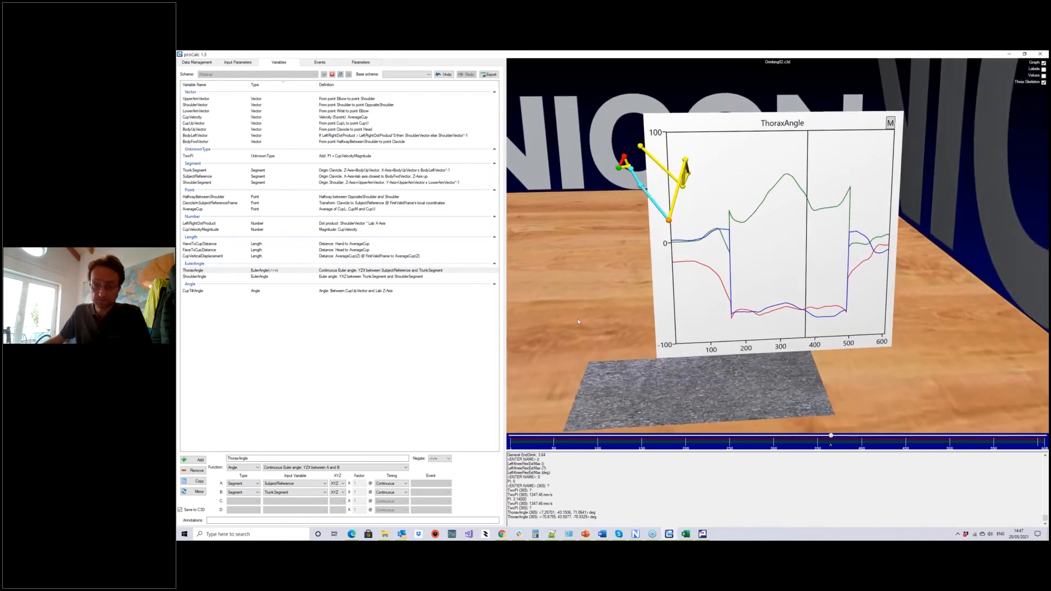